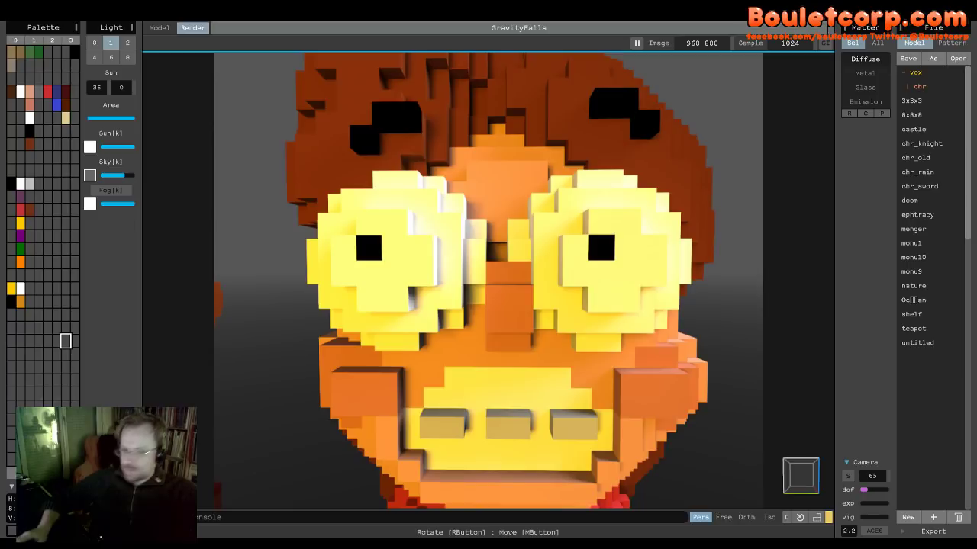
- Check the render of the girl in the rainbow sweater in a wider framing and return to the model editor
scroll(489, 280, down, 3)
scroll(489, 280, down, 4)
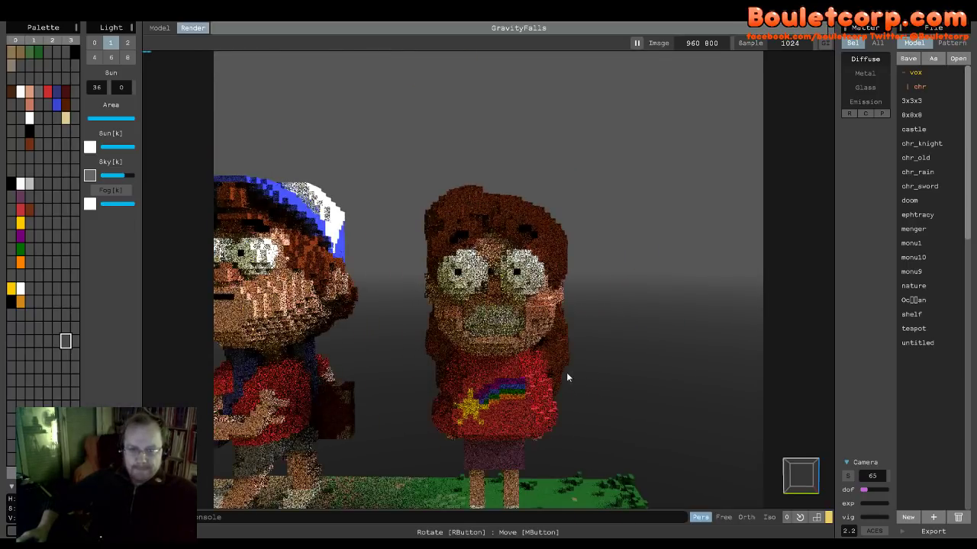
click(625, 330)
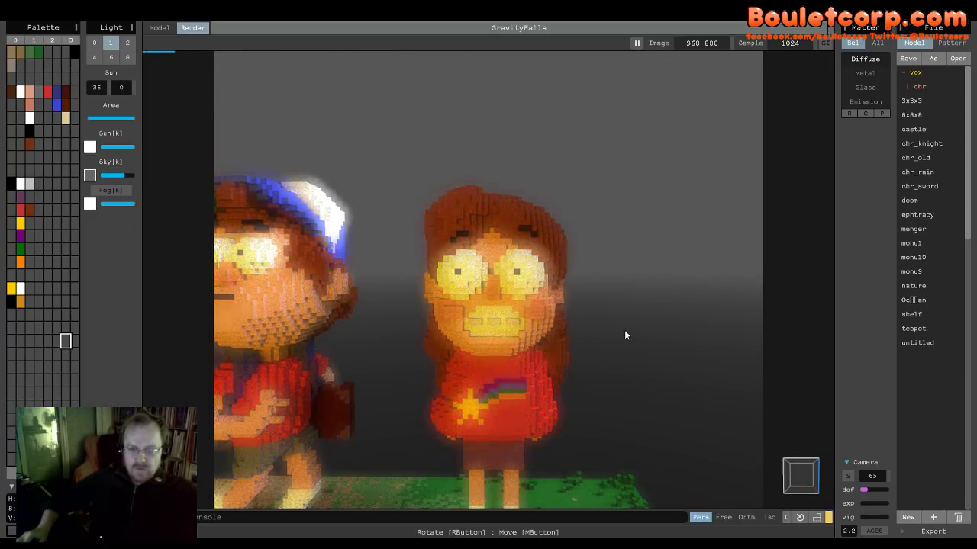
click(542, 322)
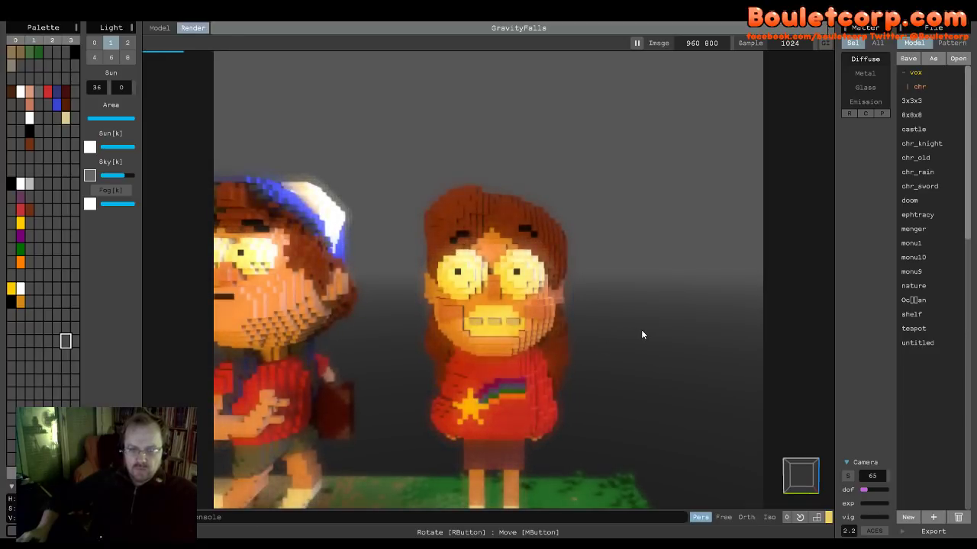
click(157, 27)
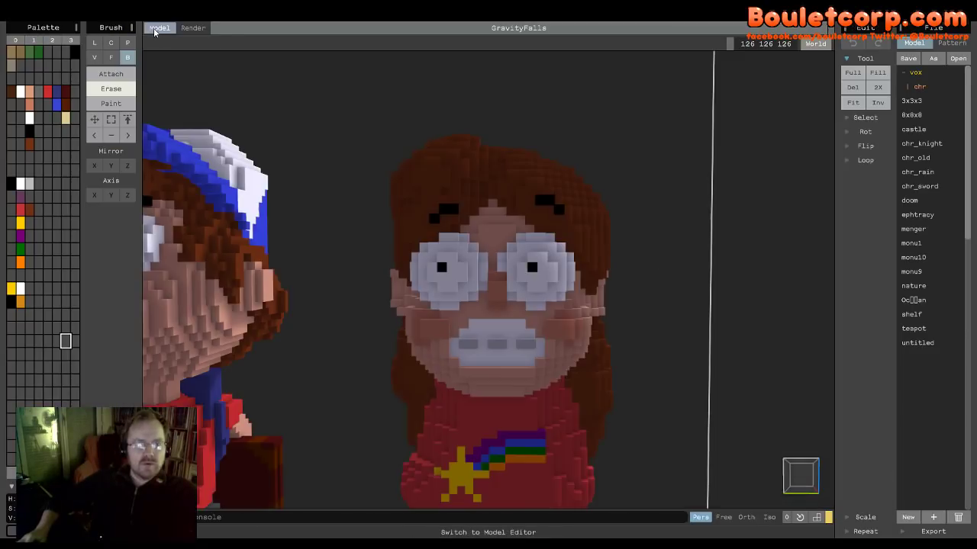
- Examine the whole scene and the girl's figure from behind, from the side and from the front
right_drag(700, 241, 426, 314)
scroll(706, 225, down, 3)
scroll(644, 227, down, 3)
scroll(452, 286, up, 2)
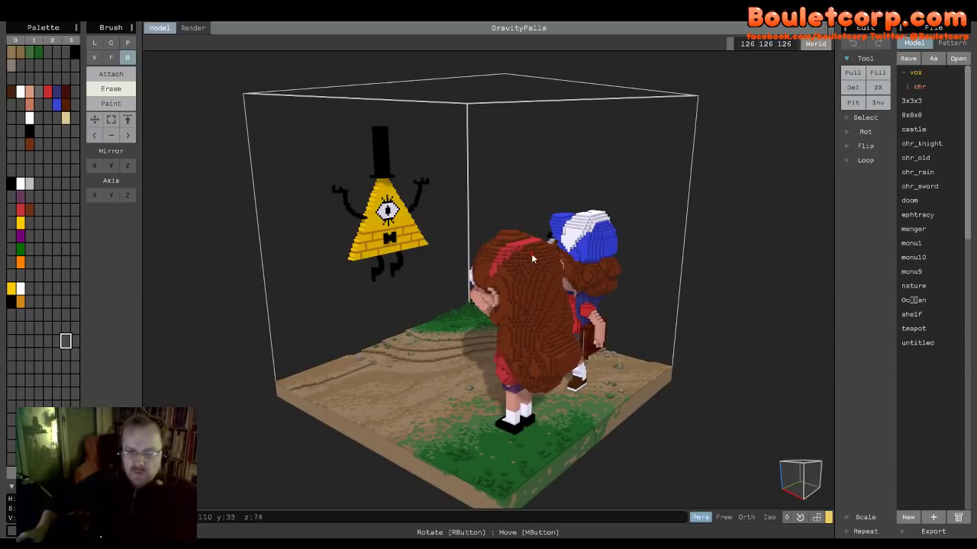
right_drag(531, 253, 552, 284)
scroll(552, 284, up, 6)
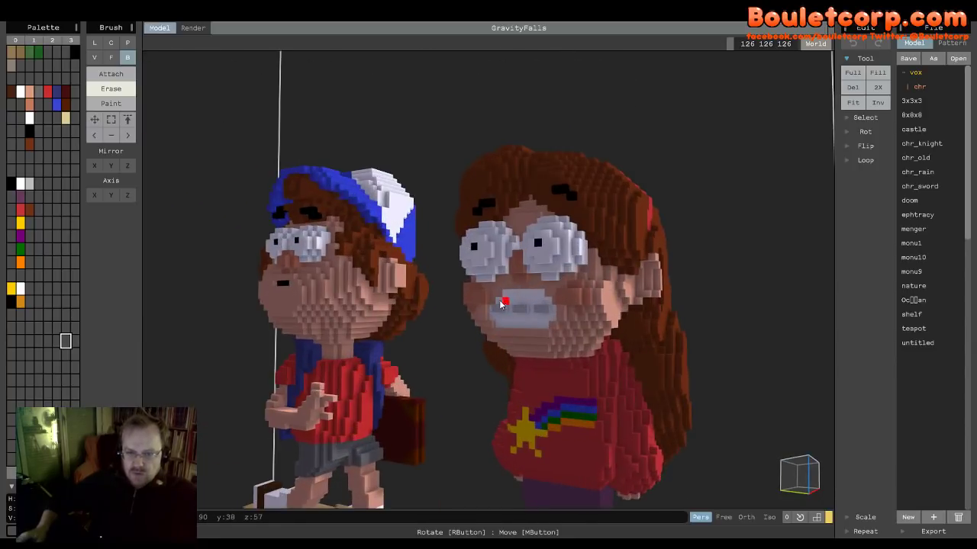
right_drag(438, 343, 466, 332)
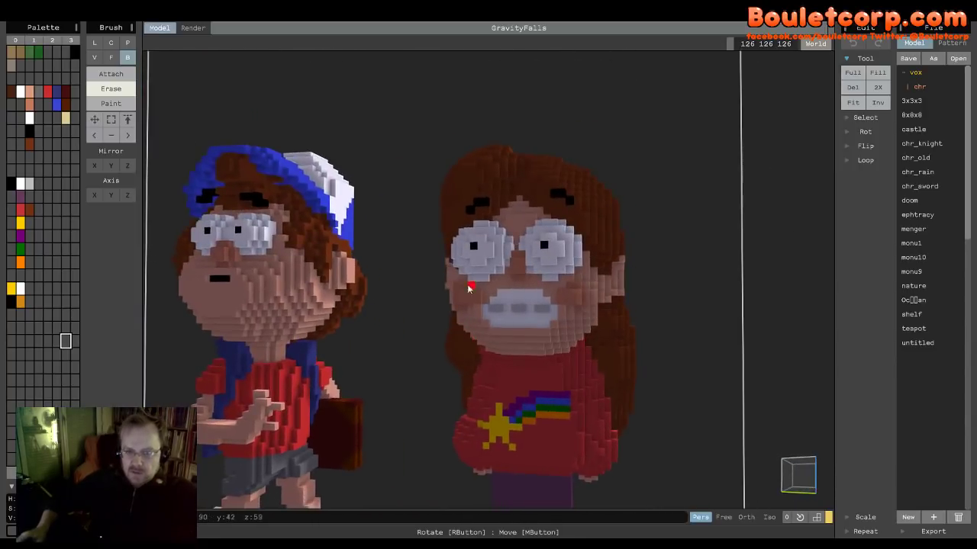
right_drag(464, 283, 506, 344)
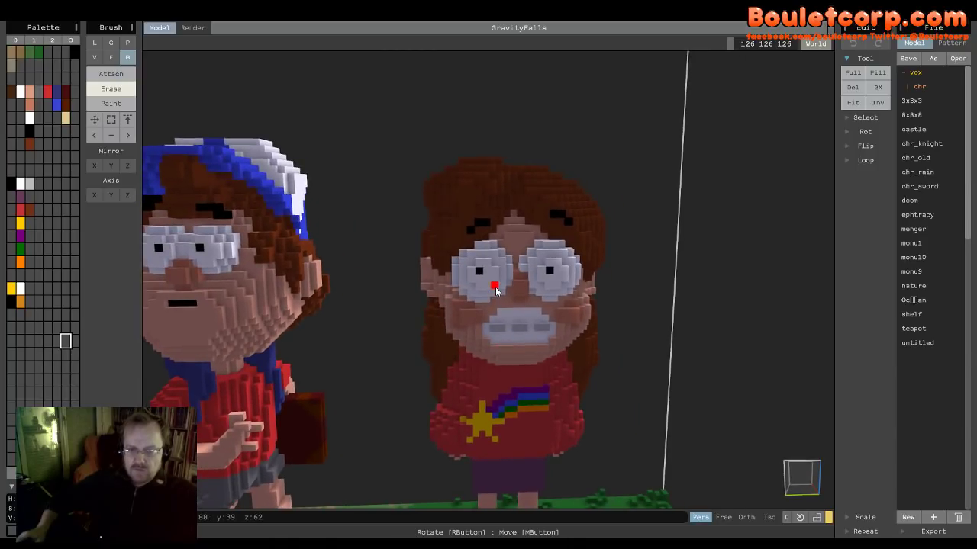
right_drag(500, 289, 497, 338)
scroll(494, 343, up, 1)
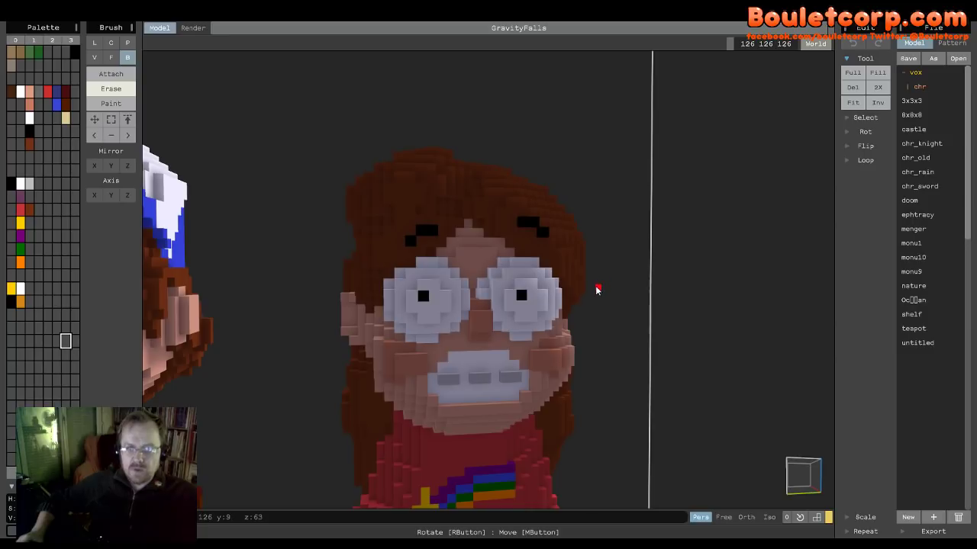
- Attach brown tufts behind the red headband in the picked hair colour, using a sphere voxel brush of size 4
right_drag(599, 267, 579, 256)
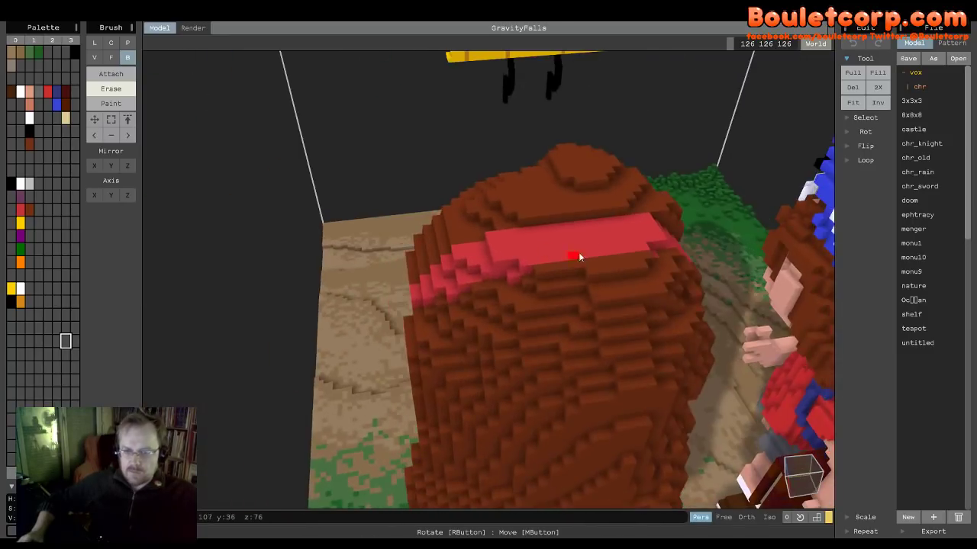
alt+click(606, 281)
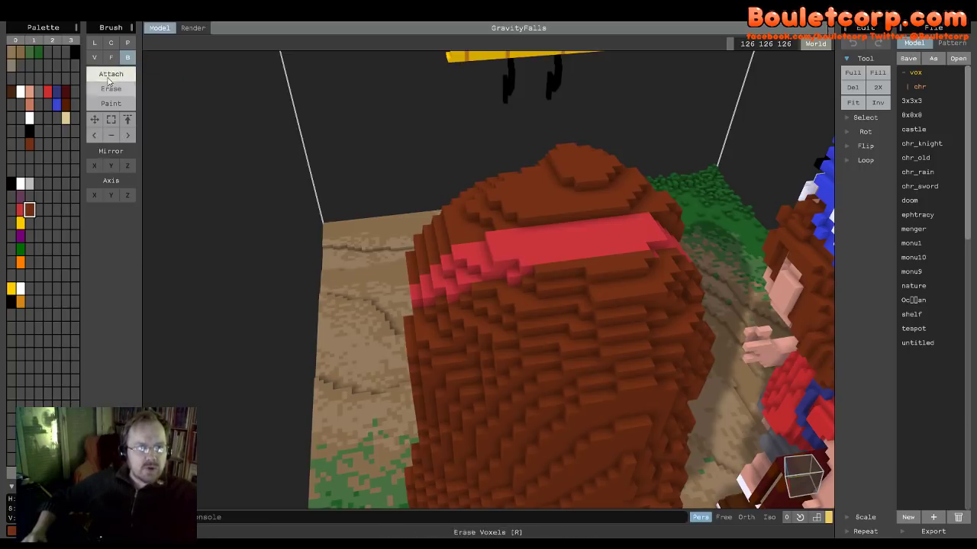
click(93, 57)
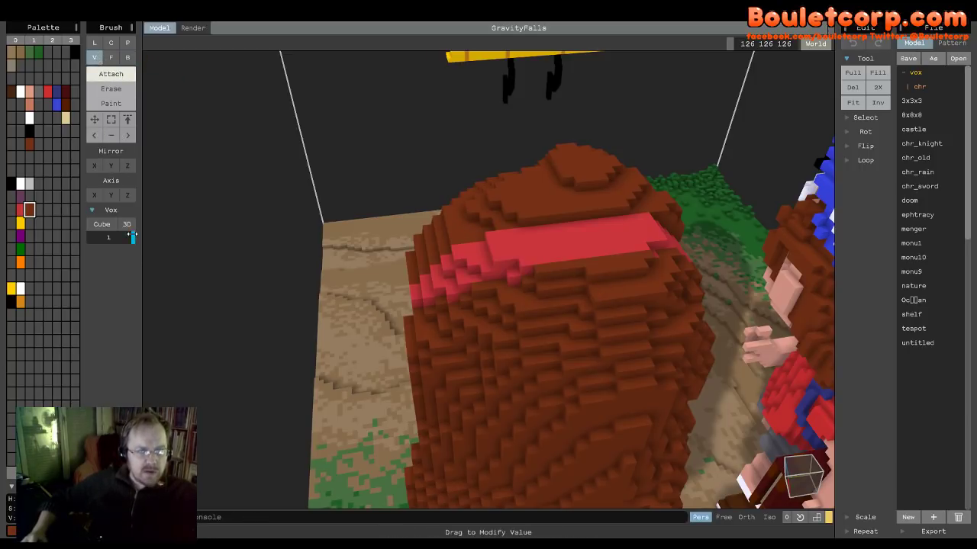
drag(119, 238, 142, 238)
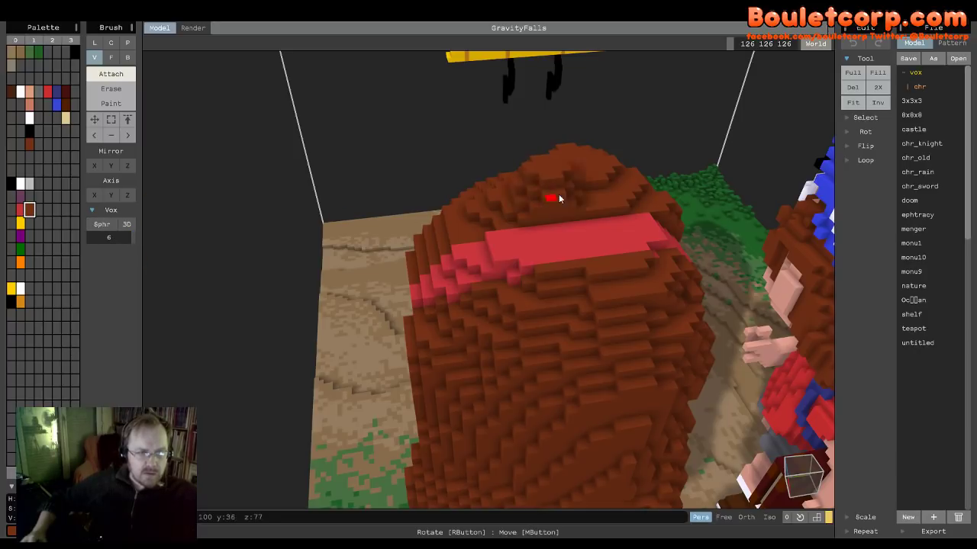
right_drag(384, 288, 421, 293)
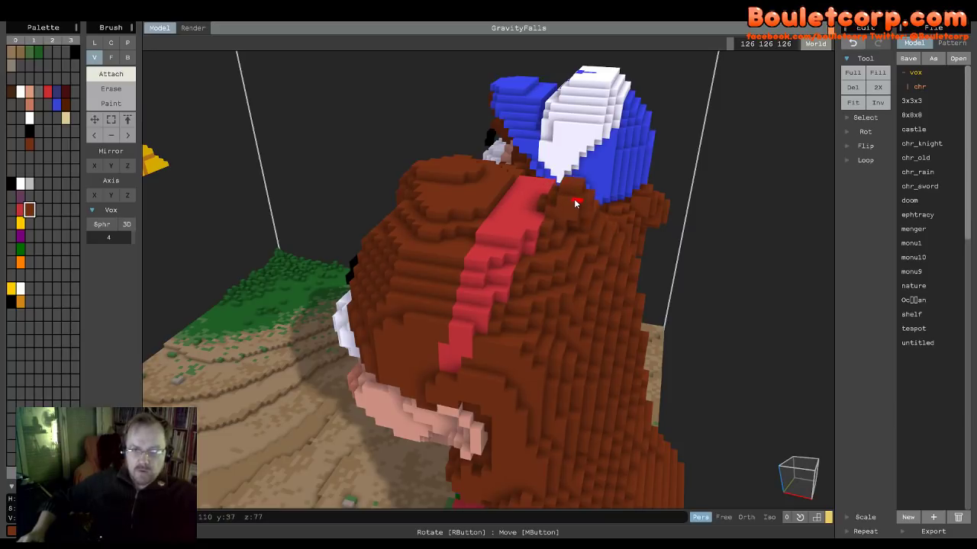
right_drag(626, 257, 491, 257)
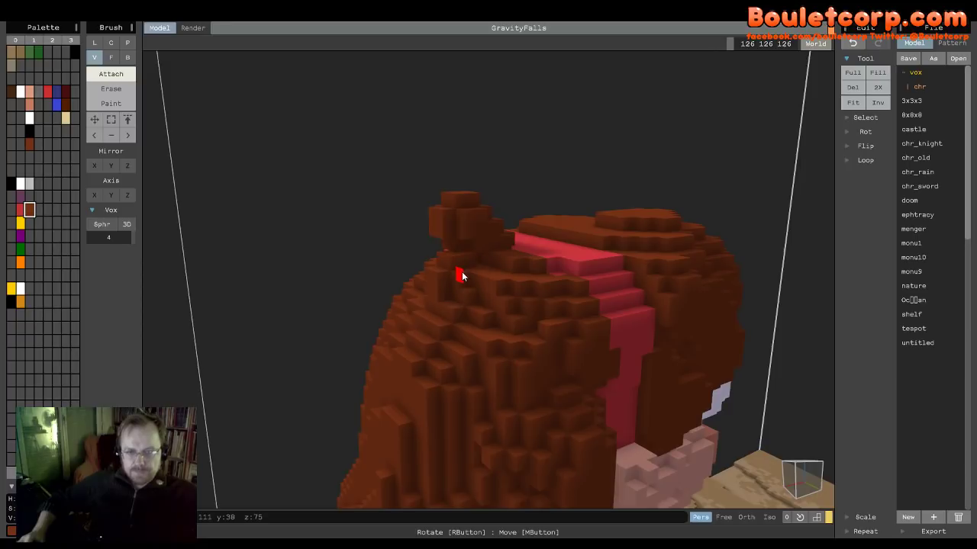
click(260, 319)
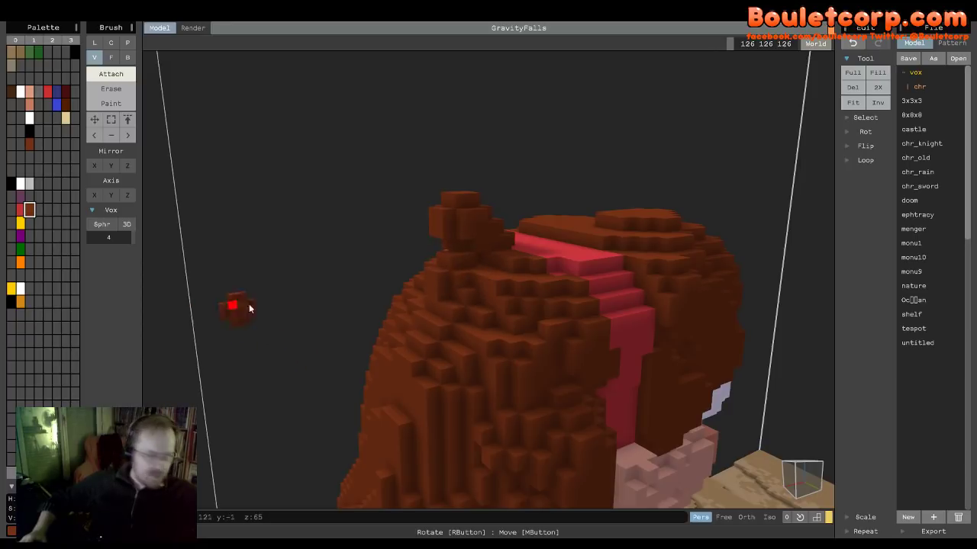
right_drag(442, 279, 548, 284)
click(559, 280)
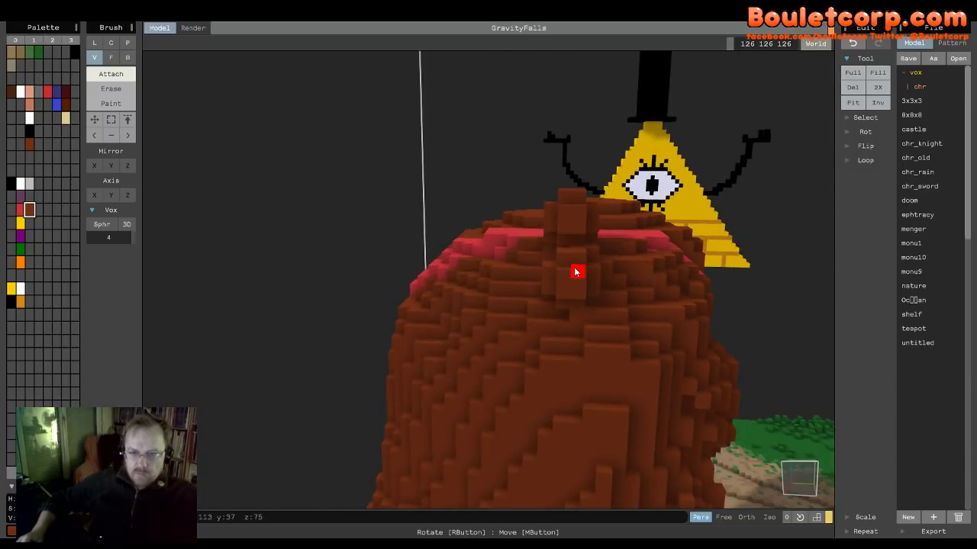
- Erase the girl's eye on the viewer's left with the sphere voxel brush set to size 8
right_drag(632, 332, 672, 322)
right_drag(591, 321, 554, 327)
scroll(430, 327, up, 5)
right_drag(430, 327, 446, 277)
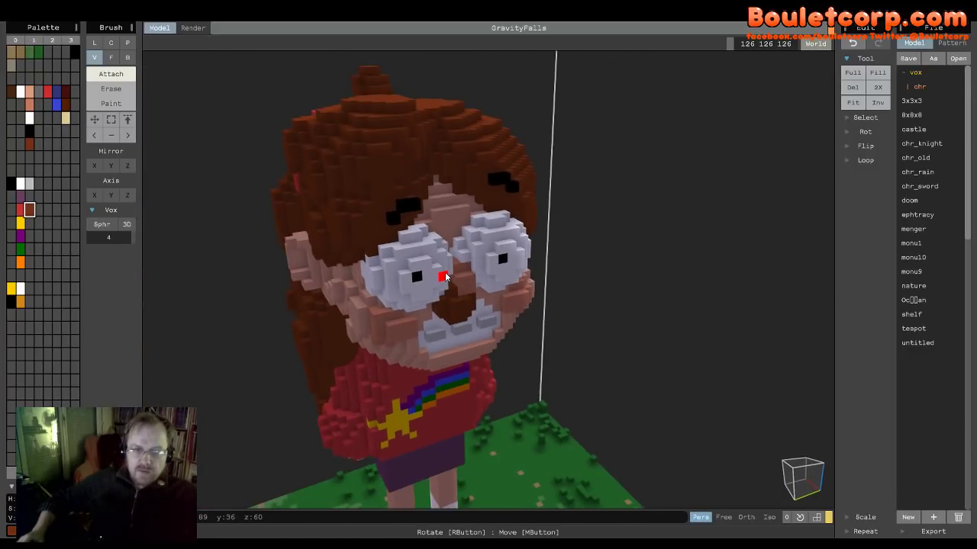
scroll(441, 269, up, 3)
scroll(382, 267, up, 1)
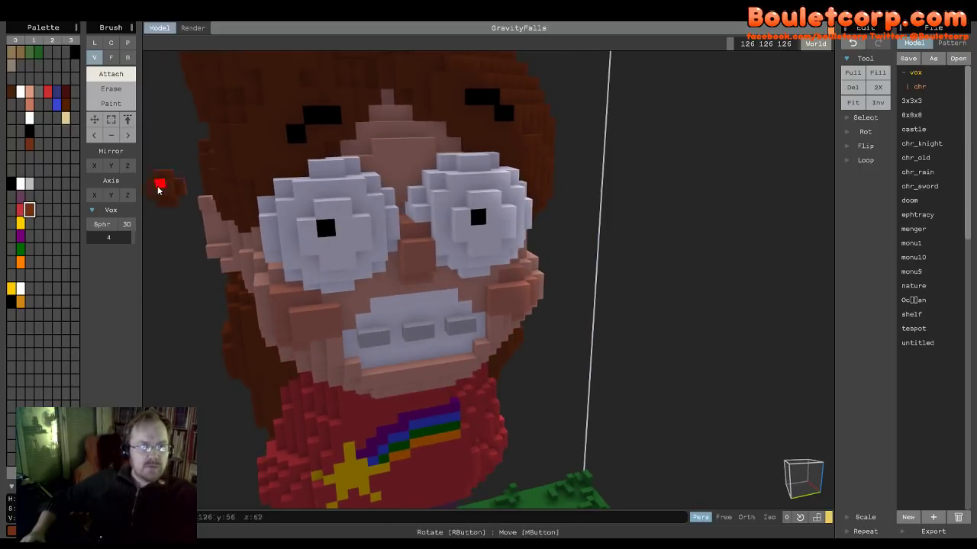
drag(132, 238, 139, 243)
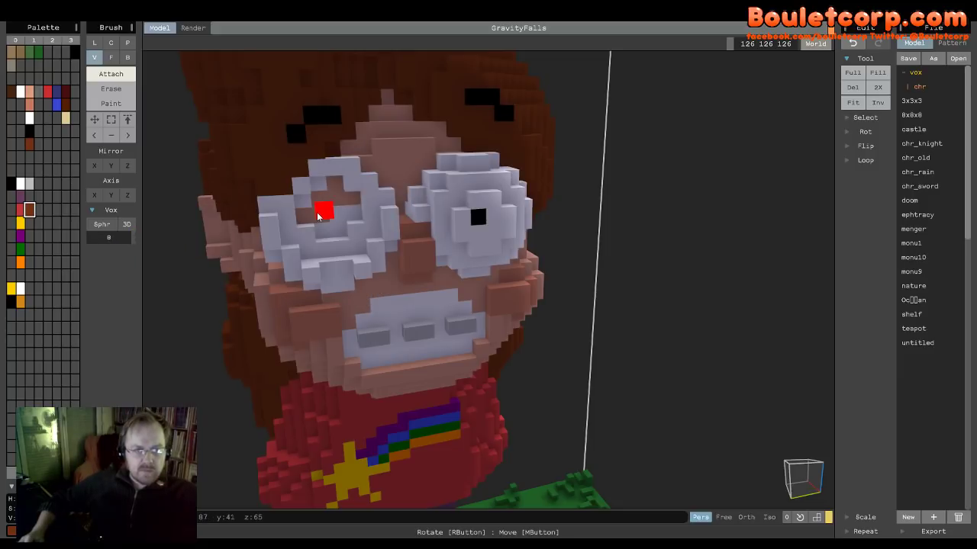
click(318, 216)
click(321, 225)
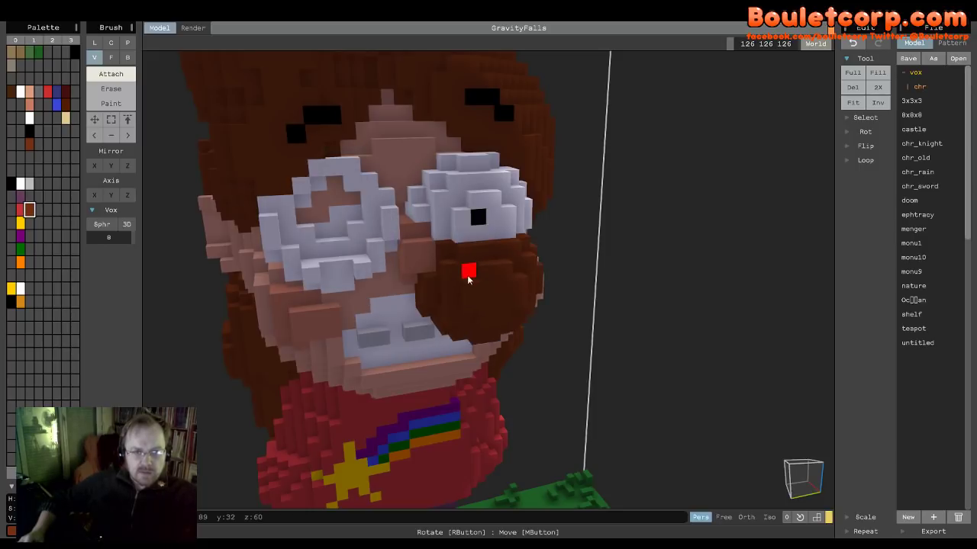
click(321, 225)
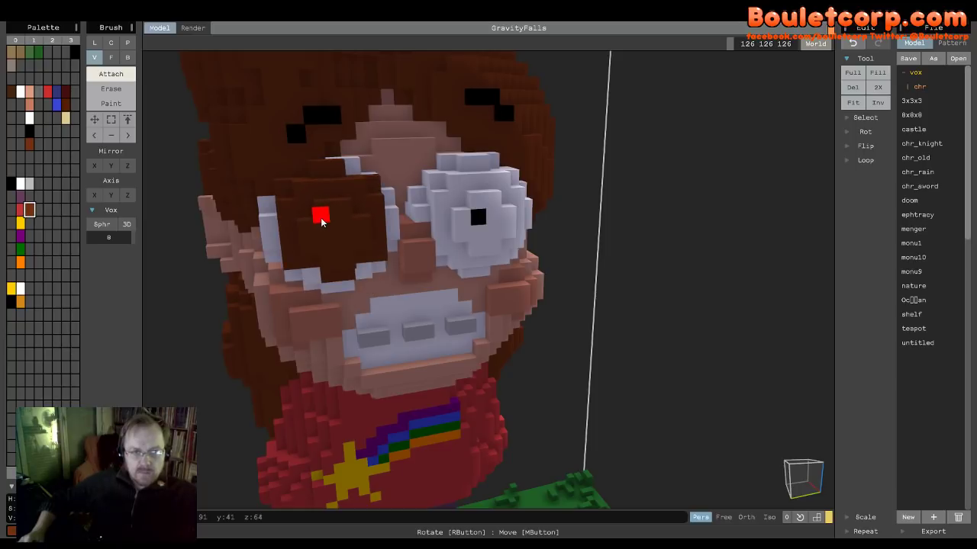
- Erase the girl's remaining white eye with the size 8 sphere brush
right_drag(456, 238, 414, 211)
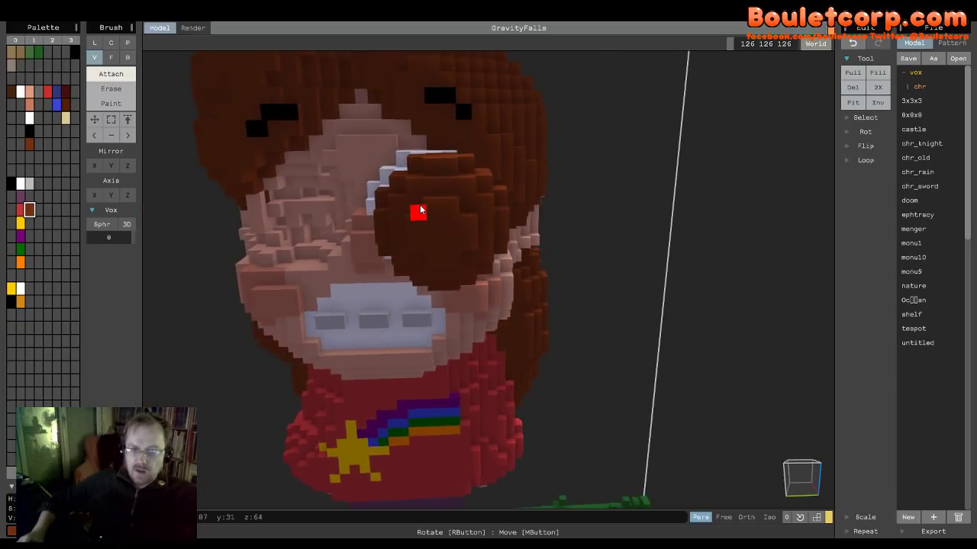
key(ctrl+z)
key(ctrl+z)
key(ctrl+z)
key(ctrl+z)
key(ctrl+z)
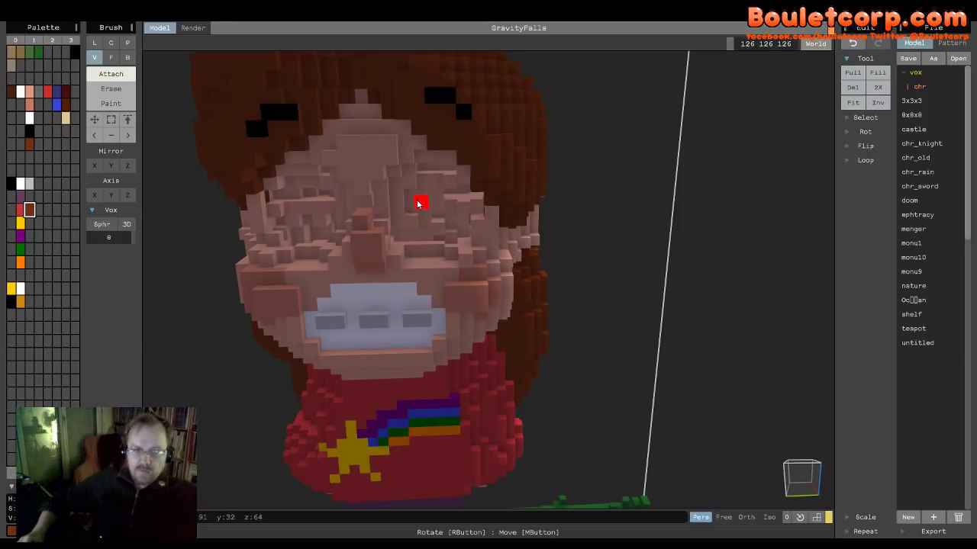
- Fill the hollow eye socket on the viewer's left with light skin-coloured voxels, using a brush of size 1
right_drag(417, 205, 431, 257)
right_drag(683, 345, 657, 339)
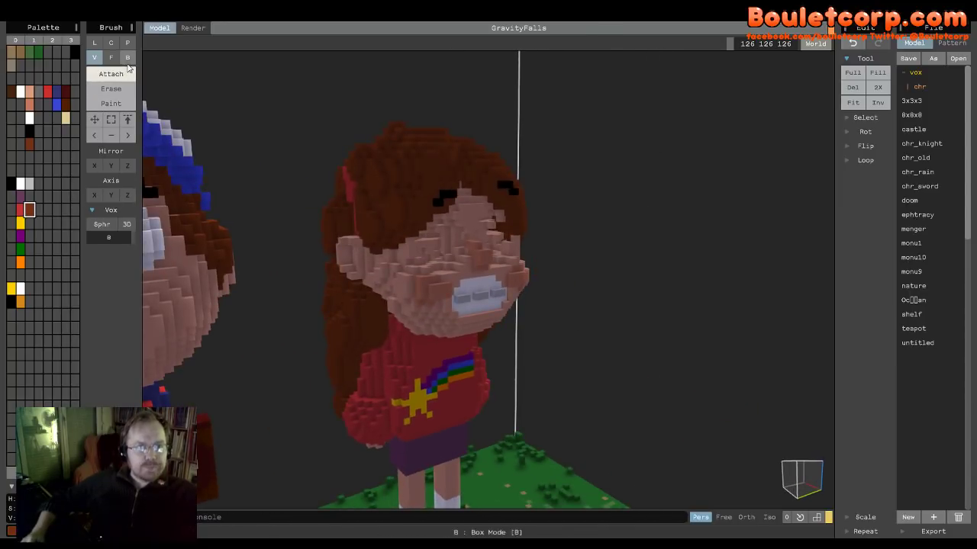
mouse_move(132, 237)
mouse_down()
mouse_move(149, 238)
mouse_move(106, 244)
mouse_up()
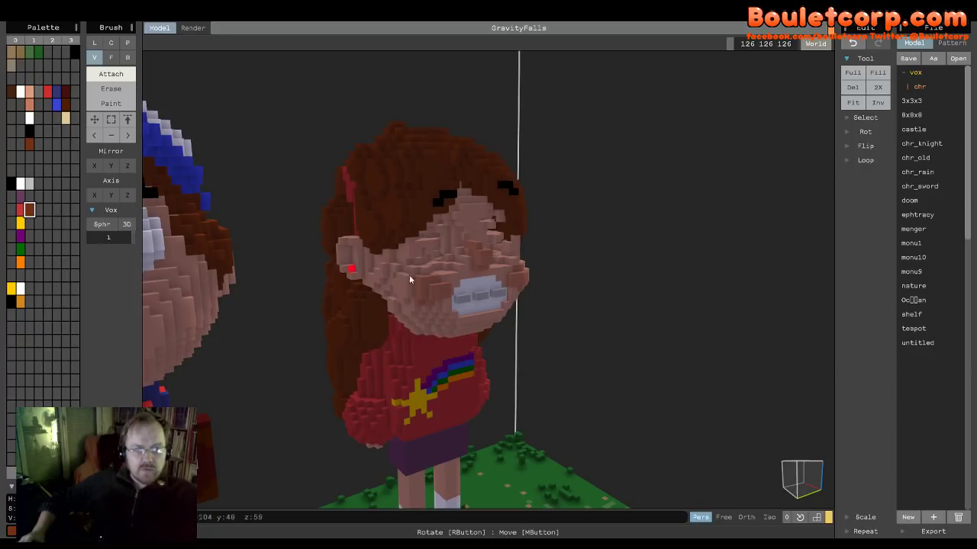
right_drag(409, 275, 457, 284)
scroll(458, 283, up, 5)
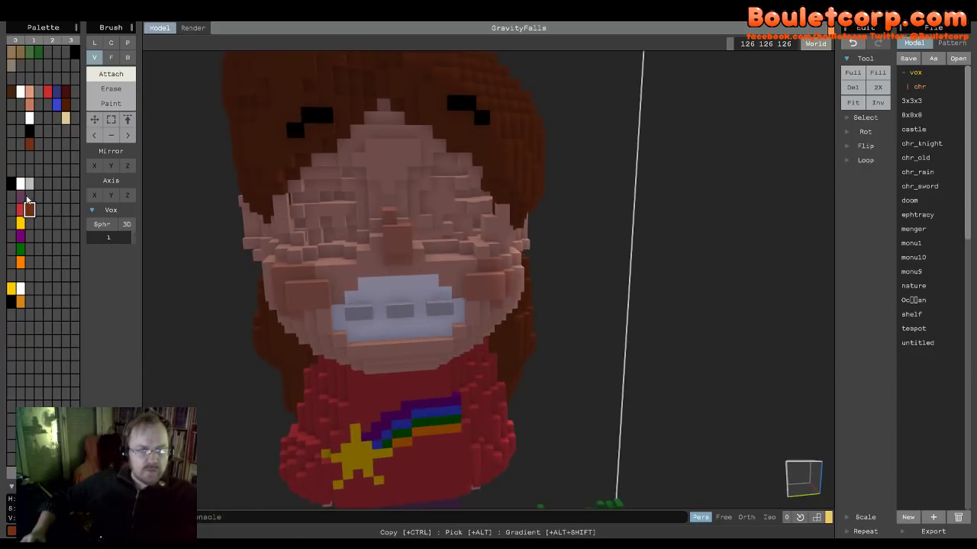
click(28, 96)
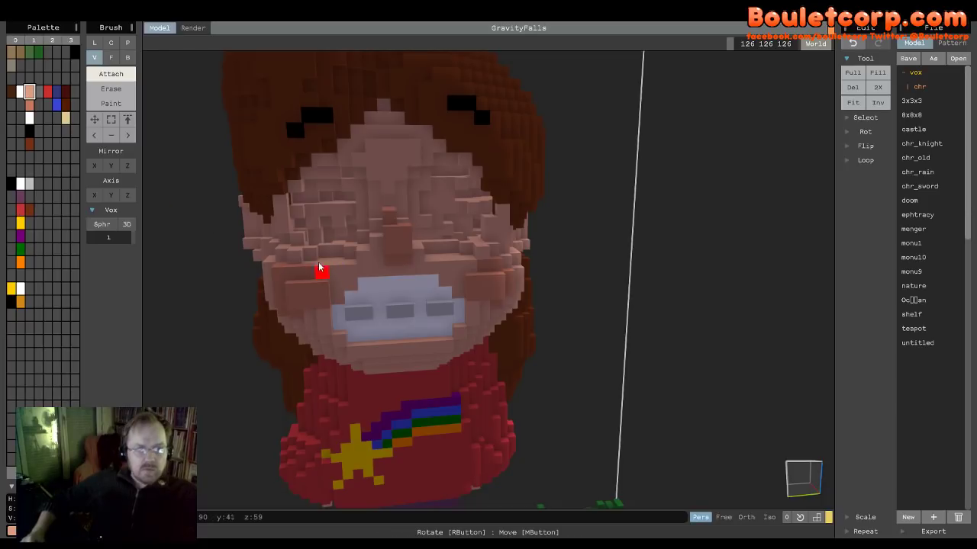
right_drag(285, 241, 317, 256)
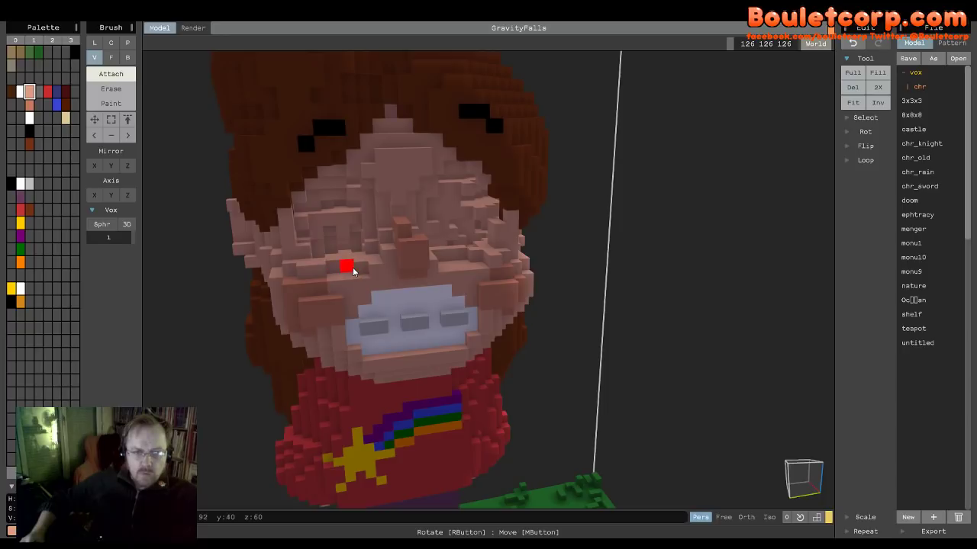
click(316, 220)
click(315, 219)
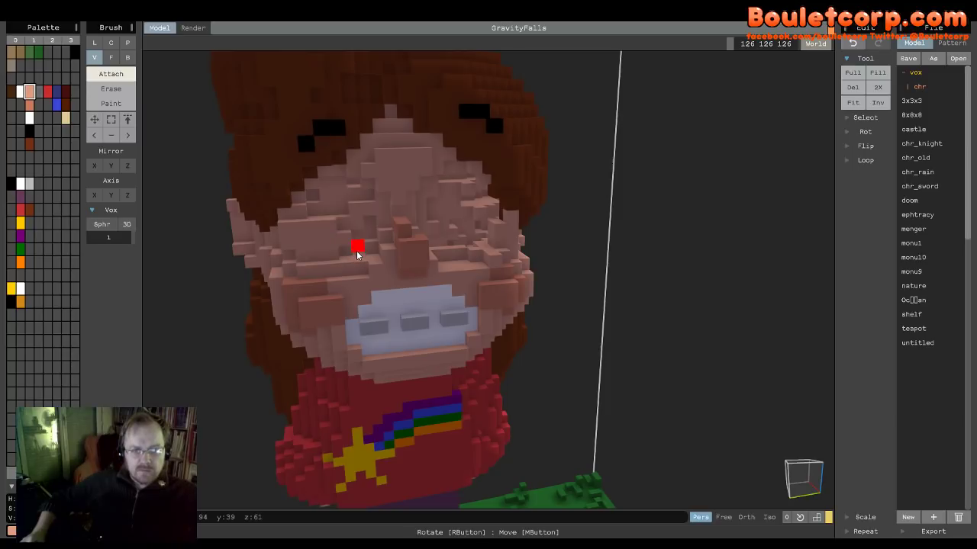
- Fill the hollow eye socket on the viewer's right with light skin-coloured voxels, using the size 1 sphere brush
scroll(356, 251, up, 2)
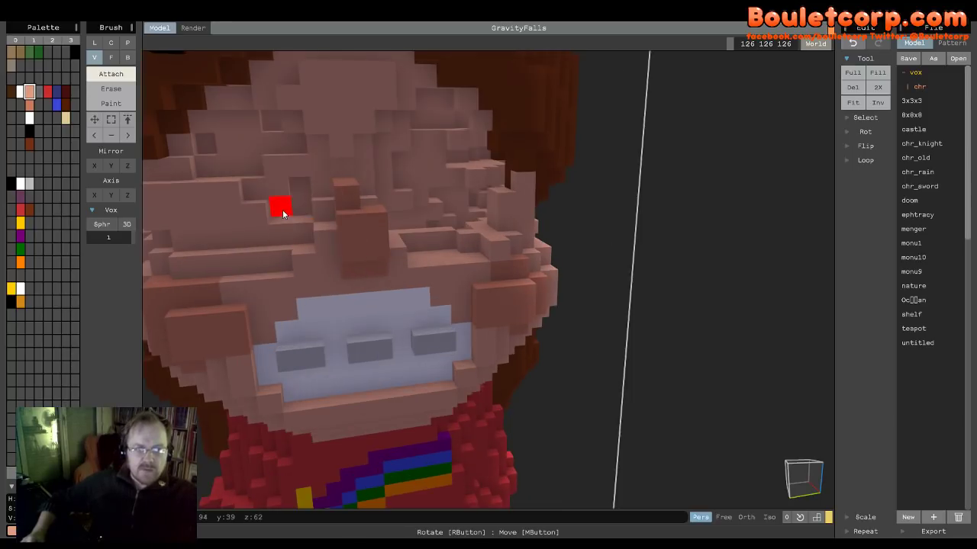
right_drag(458, 218, 429, 227)
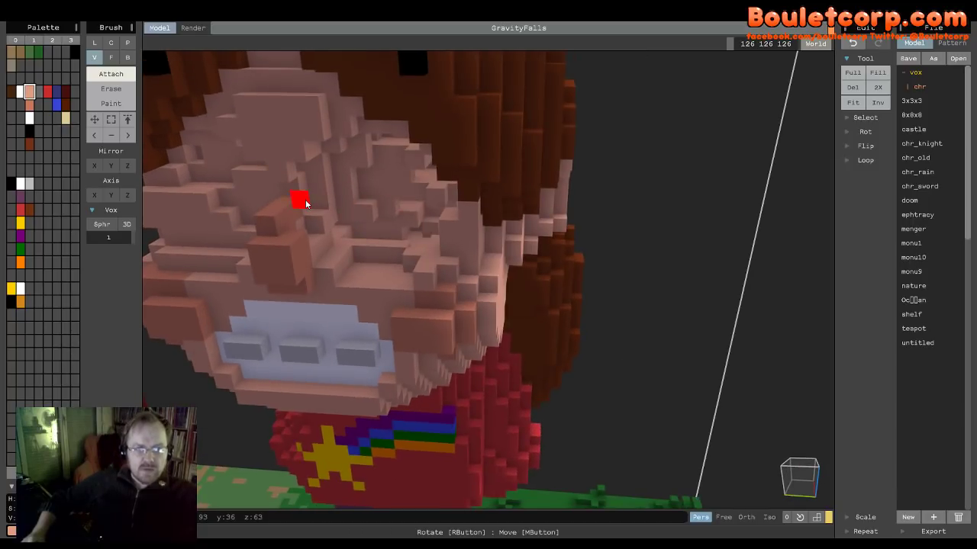
scroll(320, 197, up, 2)
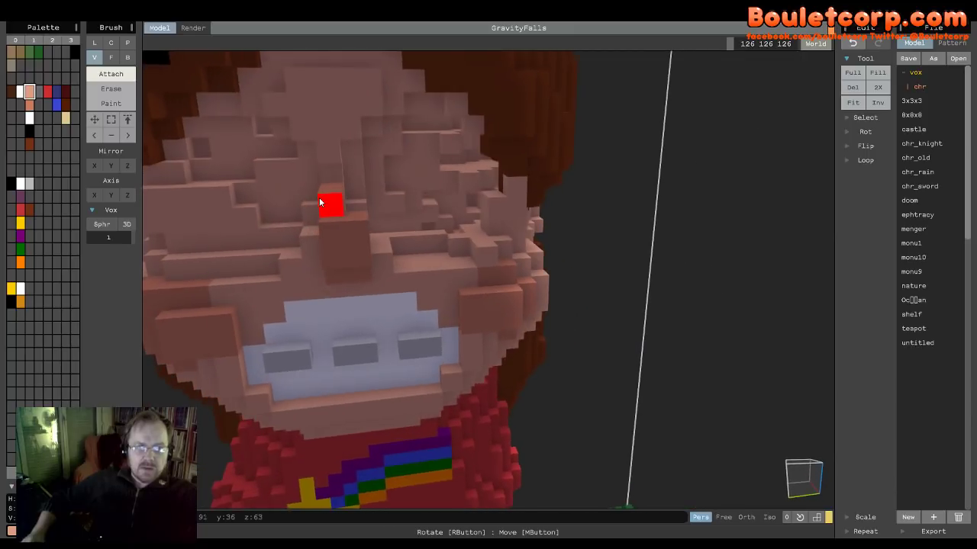
scroll(340, 187, up, 1)
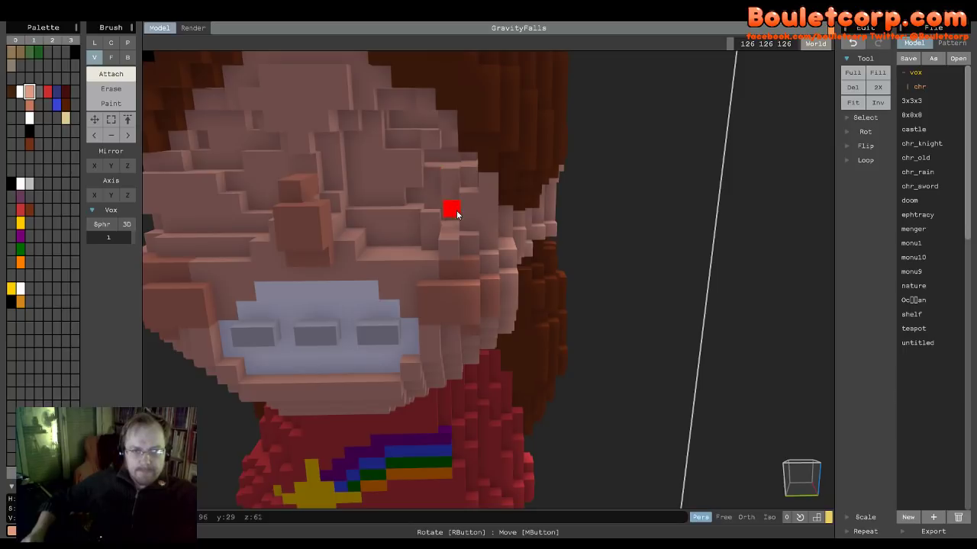
mouse_move(455, 203)
right_down()
mouse_move(437, 231)
mouse_move(470, 223)
right_up()
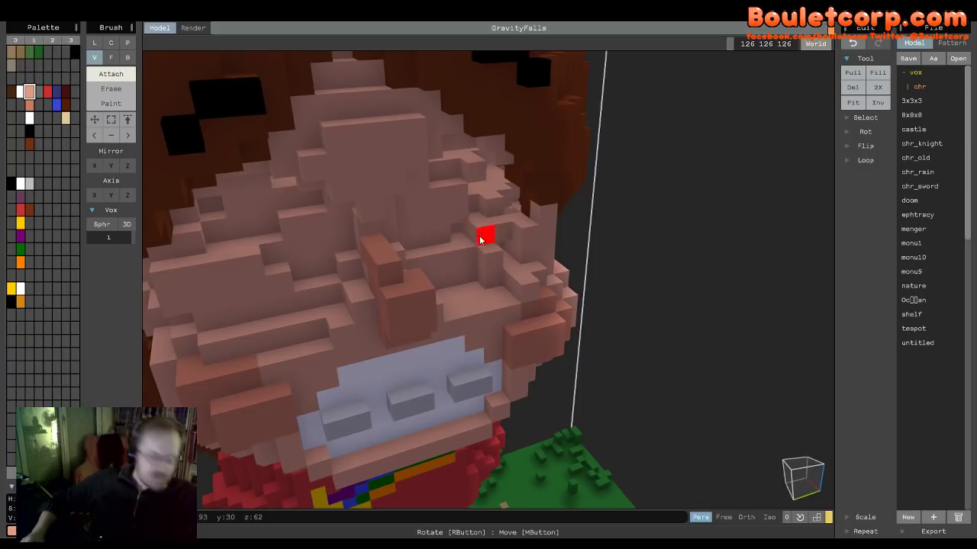
right_drag(480, 256, 463, 252)
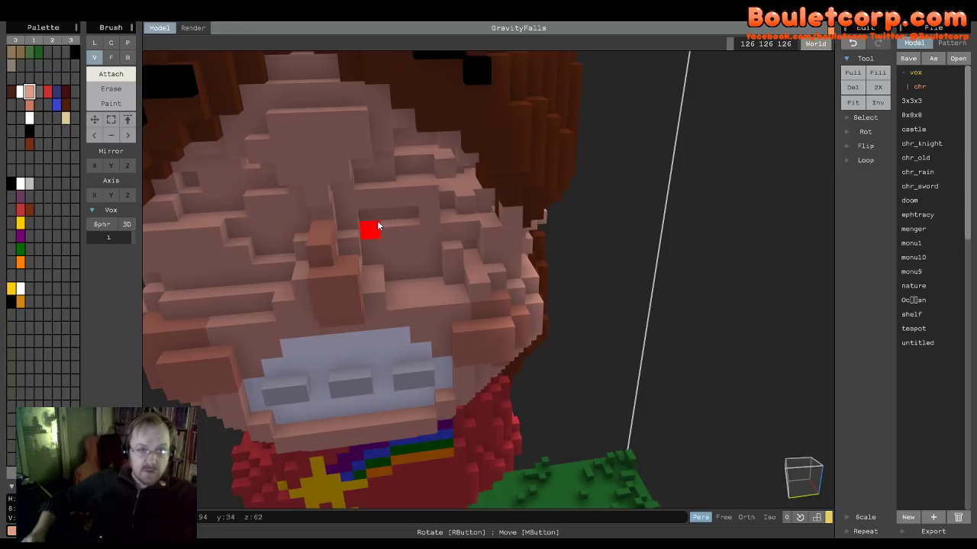
- Extend the flat rows of light skin voxels across both filled eye areas to even out the stepped surface
mouse_move(400, 218)
right_down()
mouse_move(378, 223)
mouse_move(399, 211)
mouse_move(413, 153)
right_up()
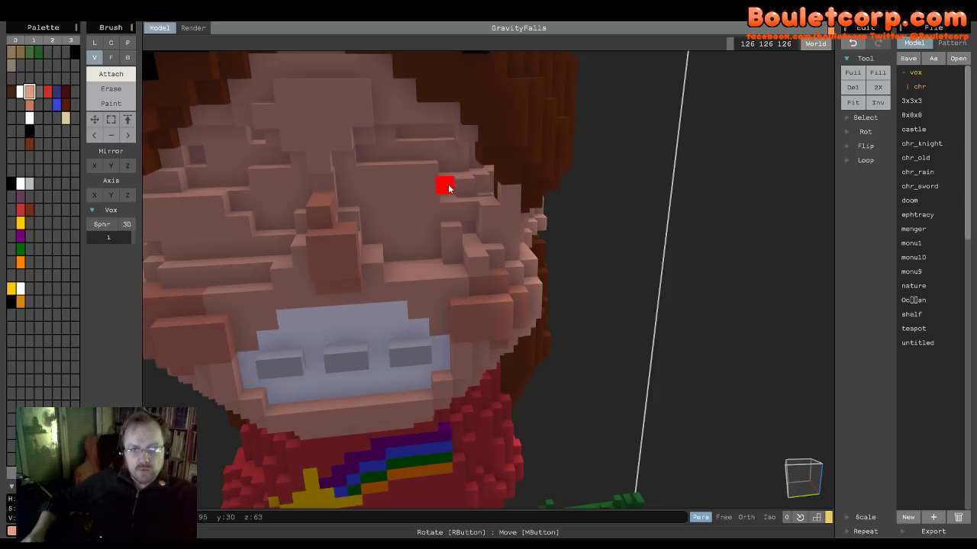
mouse_move(491, 215)
right_down()
mouse_move(466, 219)
mouse_move(481, 221)
mouse_move(489, 208)
right_up()
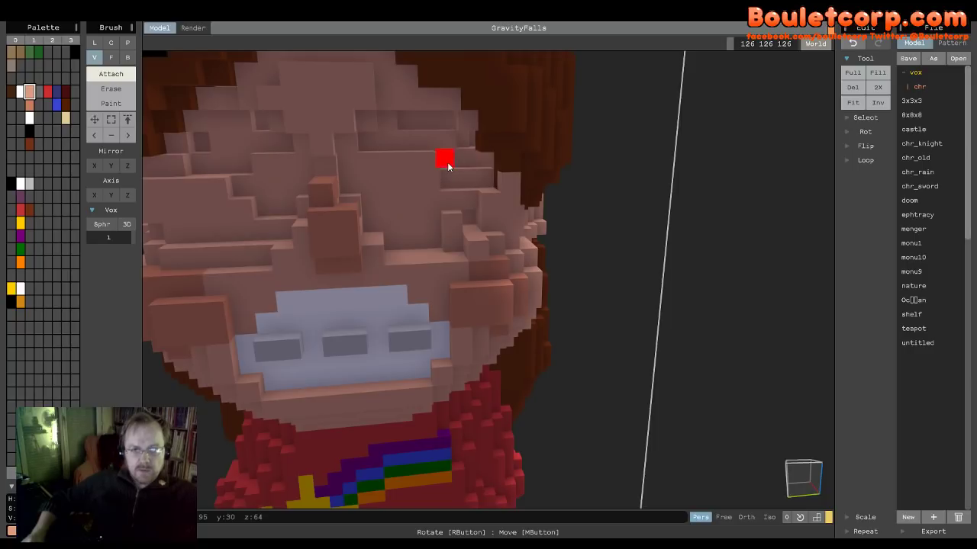
mouse_move(420, 221)
right_down()
mouse_move(427, 230)
mouse_move(425, 222)
right_up()
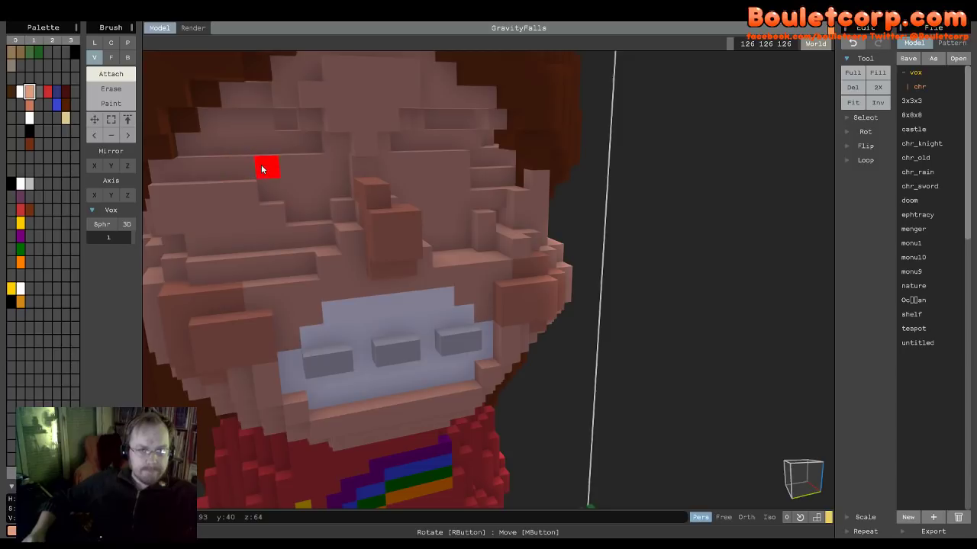
mouse_move(252, 214)
right_down()
mouse_move(232, 162)
mouse_move(262, 200)
mouse_move(313, 161)
right_up()
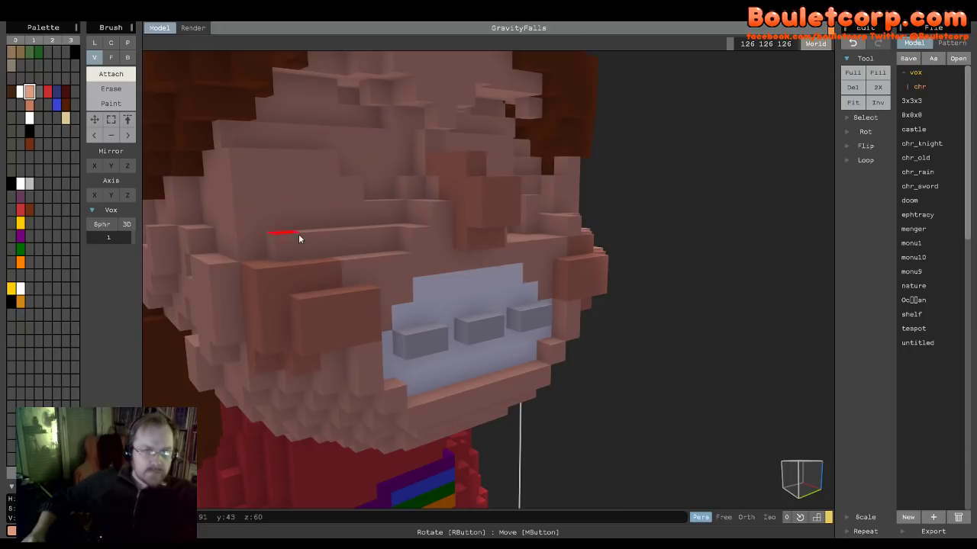
mouse_move(298, 234)
right_down()
mouse_move(308, 246)
mouse_move(349, 235)
mouse_move(355, 244)
mouse_move(315, 226)
right_up()
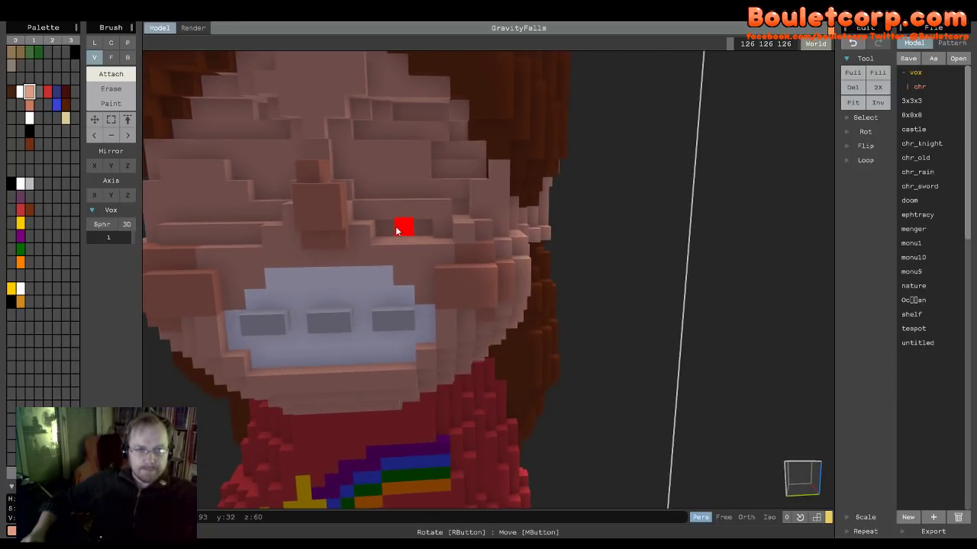
- Fill out the stepped ledges between the nose and the outer face edge on the viewer's right with light skin voxels
right_drag(381, 226, 392, 277)
mouse_move(392, 299)
mouse_down()
mouse_move(457, 298)
mouse_move(467, 273)
mouse_up()
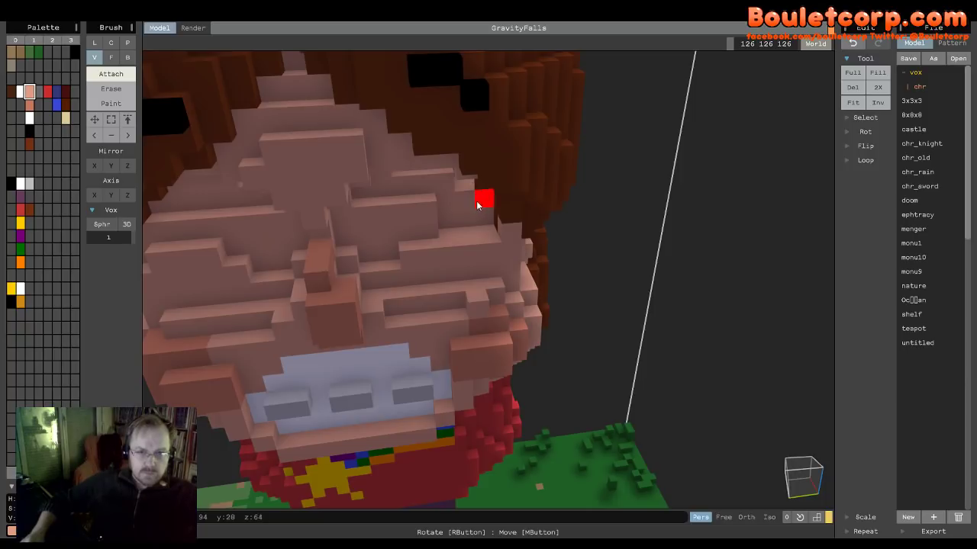
right_drag(453, 220, 453, 176)
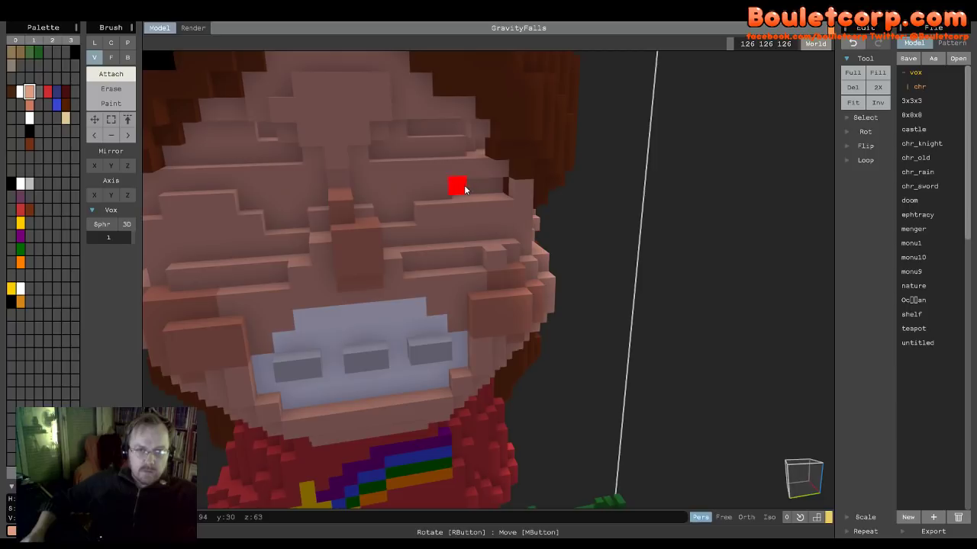
right_drag(436, 217, 353, 180)
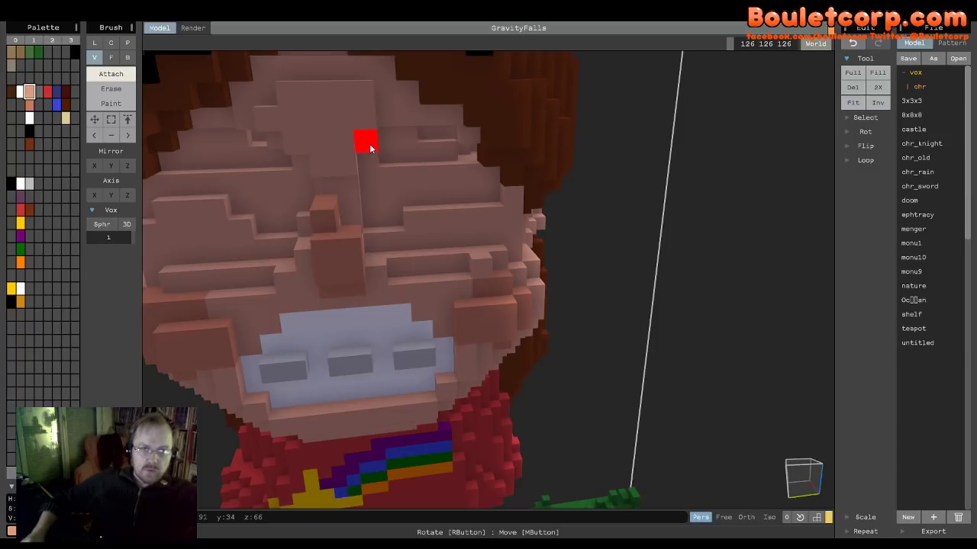
mouse_move(382, 141)
right_down()
mouse_move(388, 175)
mouse_move(405, 167)
mouse_move(387, 130)
right_up()
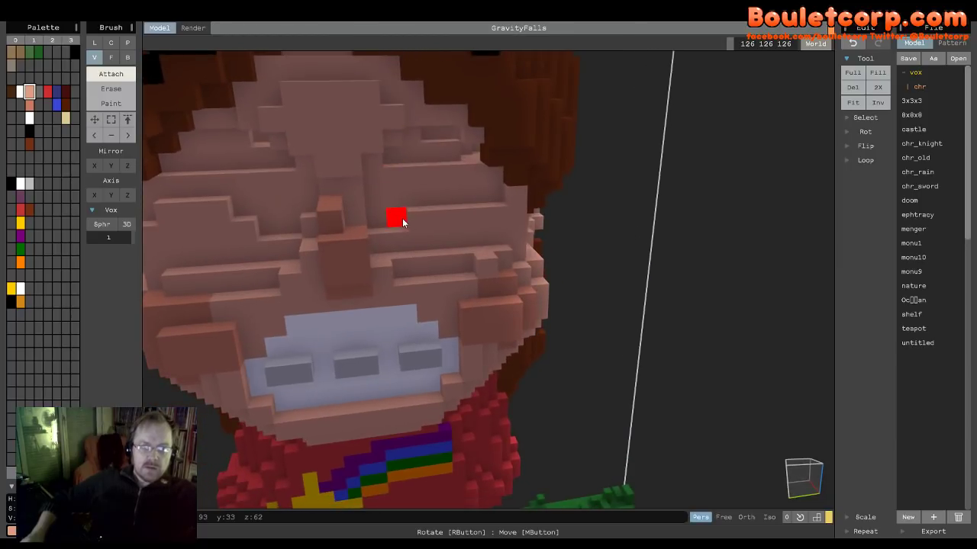
- Pick the darker nose colour from the model and widen the upper part of the nose toward the viewer's right
alt+click(342, 221)
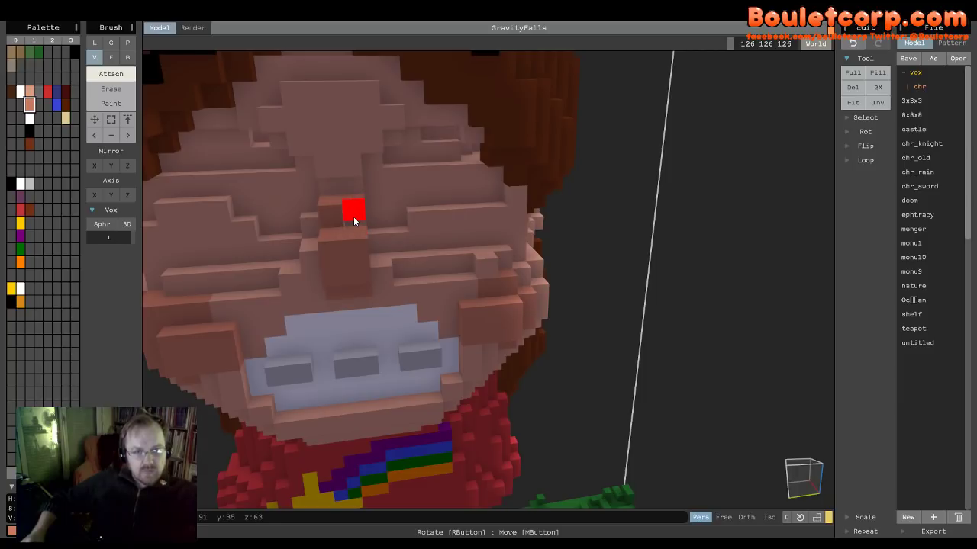
right_drag(352, 219, 325, 236)
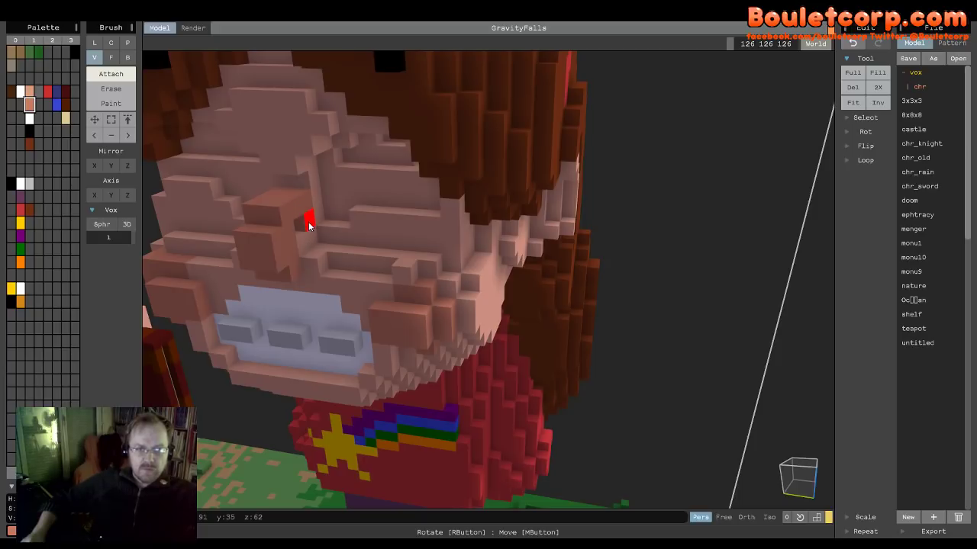
scroll(310, 218, up, 3)
right_drag(310, 218, 367, 243)
right_drag(436, 236, 379, 245)
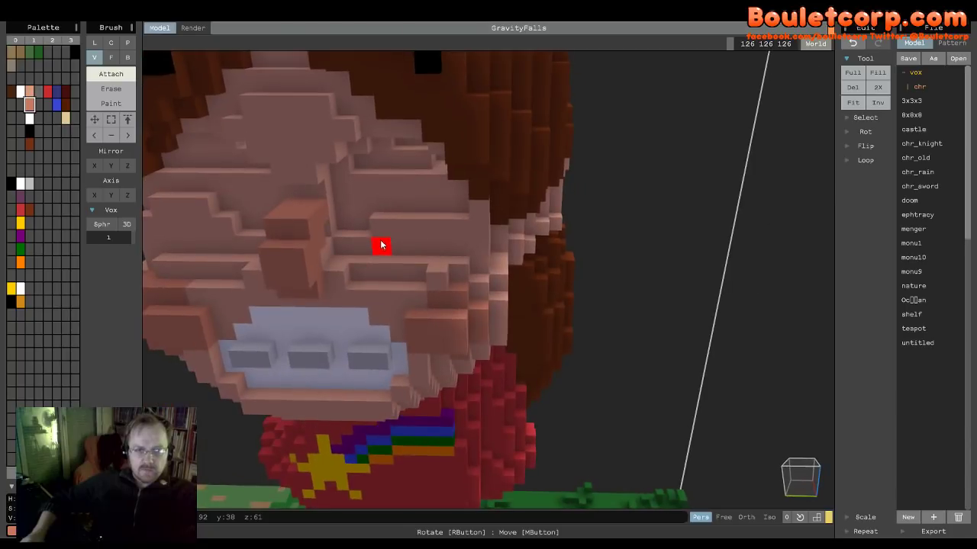
- Switch back to the light skin colour and attach voxels in steps beside the nose to blend it into the face
right_drag(326, 229, 344, 242)
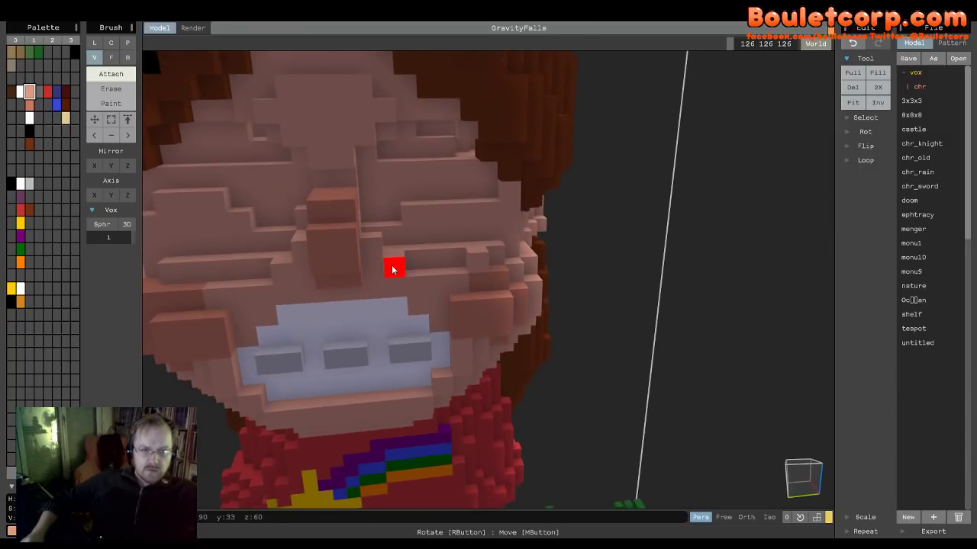
right_drag(406, 278, 370, 298)
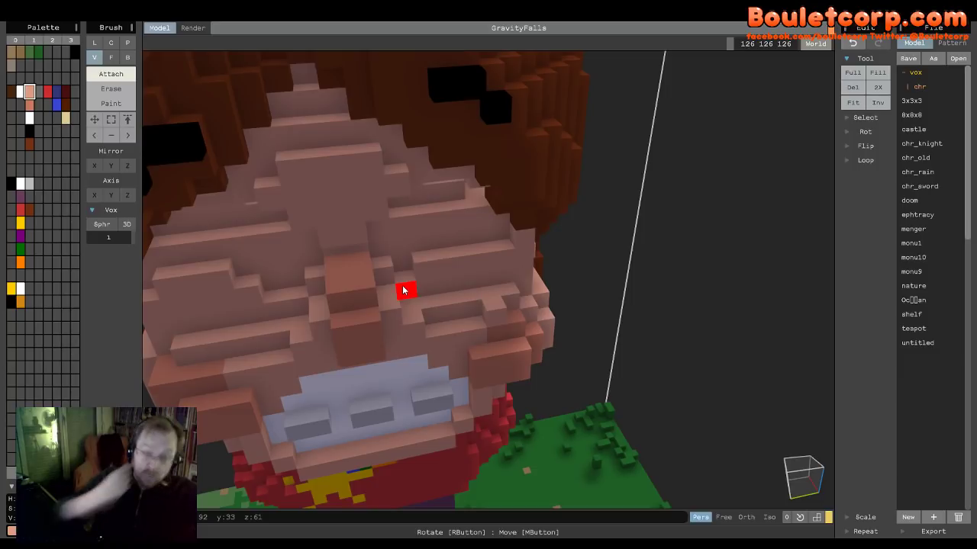
right_drag(402, 288, 401, 215)
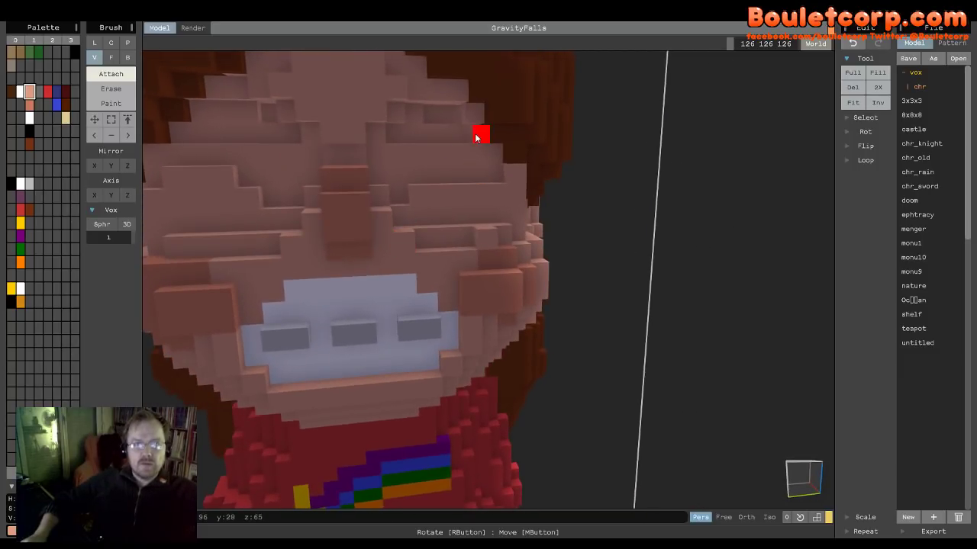
mouse_move(475, 132)
right_down()
mouse_move(476, 213)
mouse_move(483, 129)
right_up()
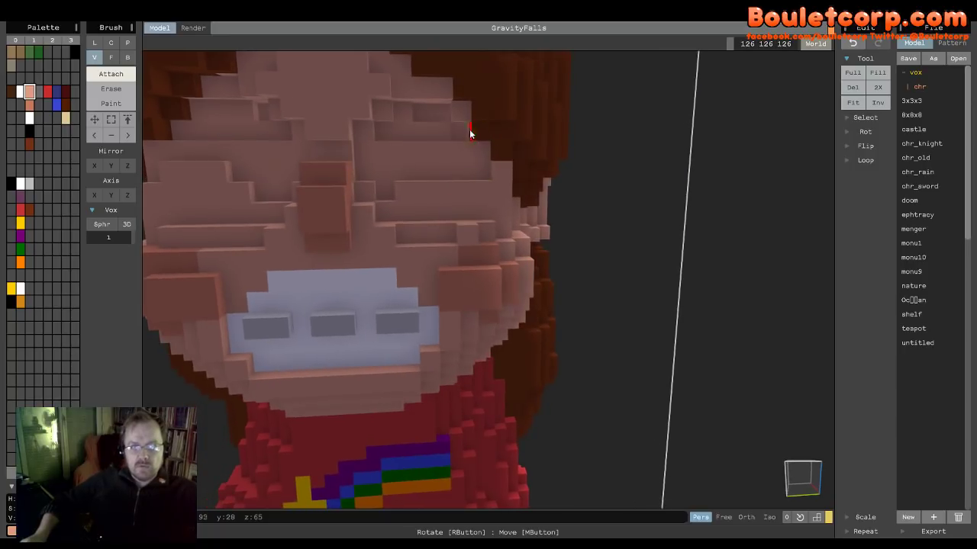
right_drag(455, 186, 448, 136)
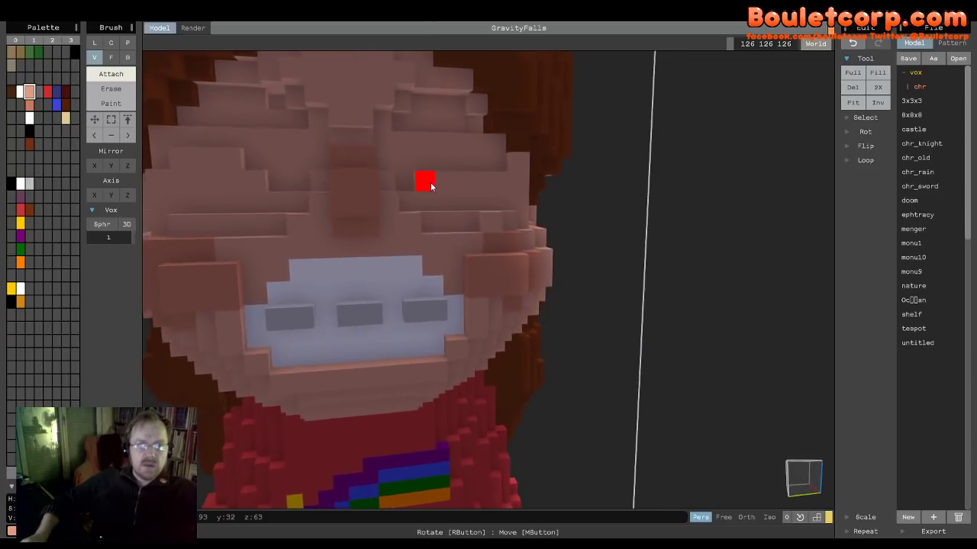
mouse_move(291, 120)
right_down()
mouse_move(314, 175)
mouse_move(362, 202)
right_up()
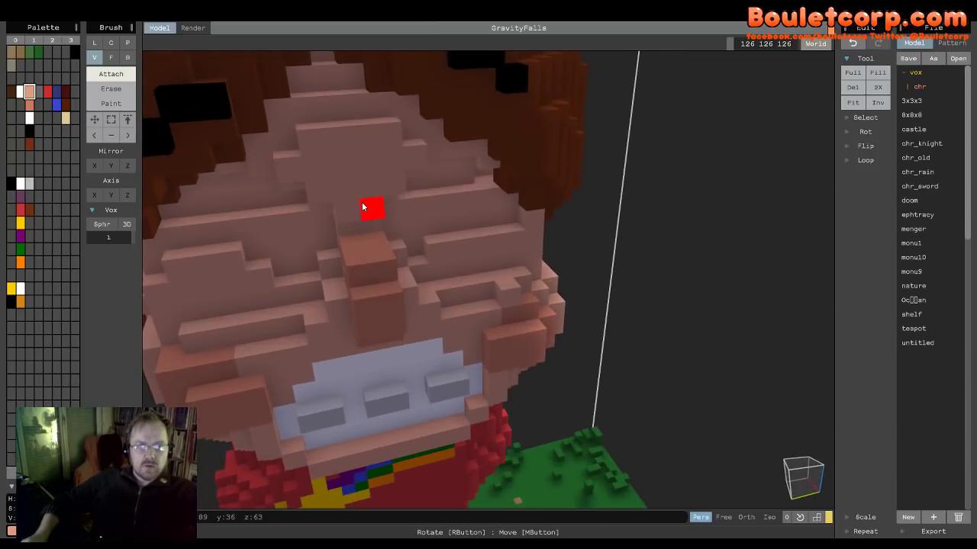
right_drag(432, 175, 339, 163)
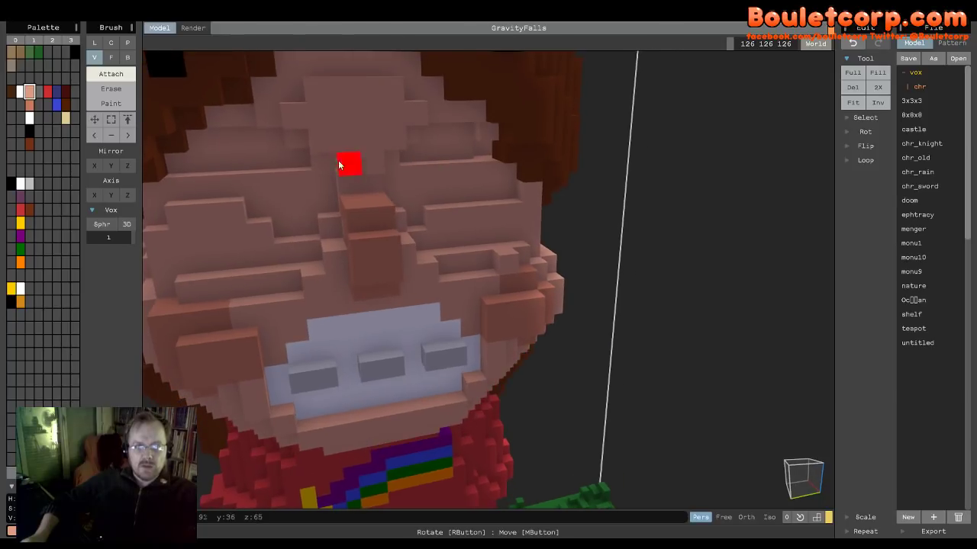
right_drag(312, 194, 402, 194)
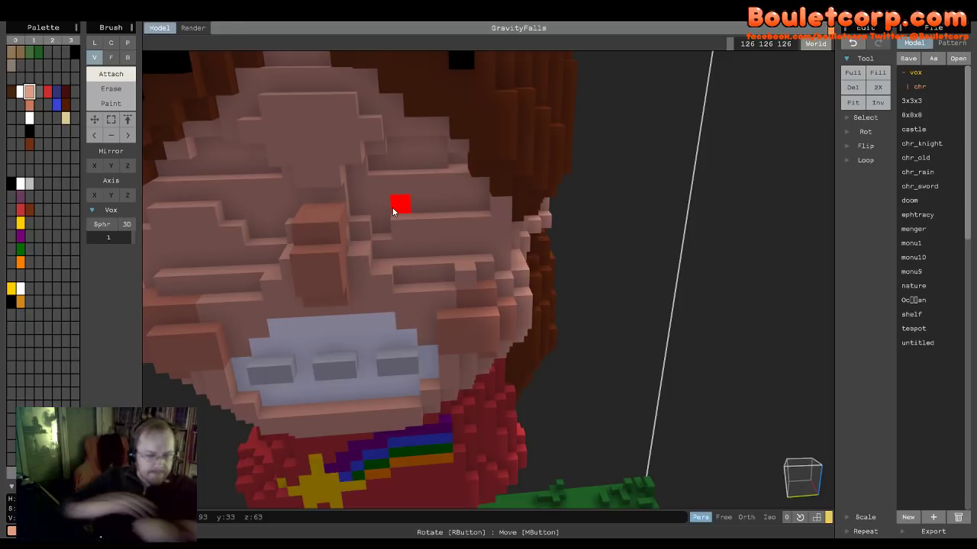
- Fill the recessed rows on both sides of the forehead up to the hairline with light skin voxels
mouse_move(223, 195)
right_down()
mouse_move(303, 236)
mouse_move(313, 226)
right_up()
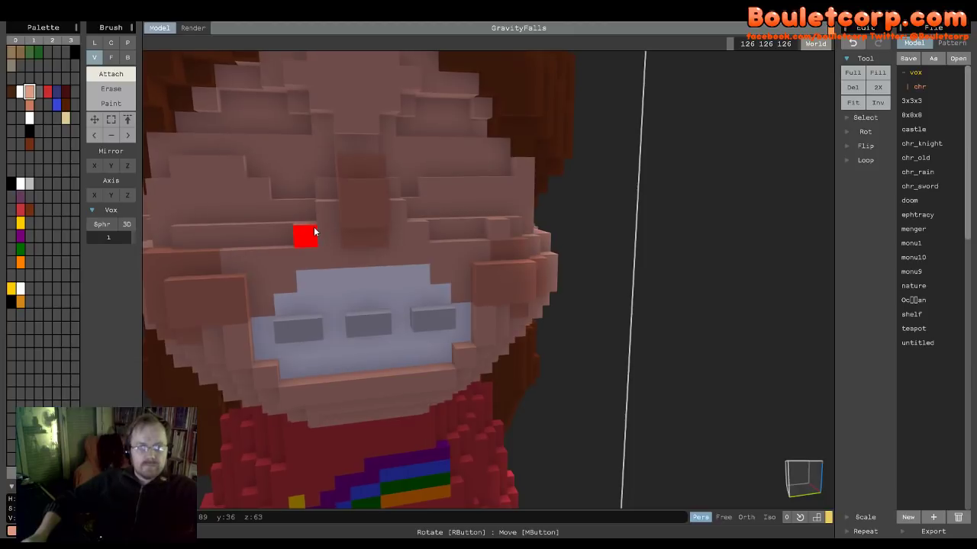
scroll(309, 231, down, 4)
scroll(299, 239, up, 3)
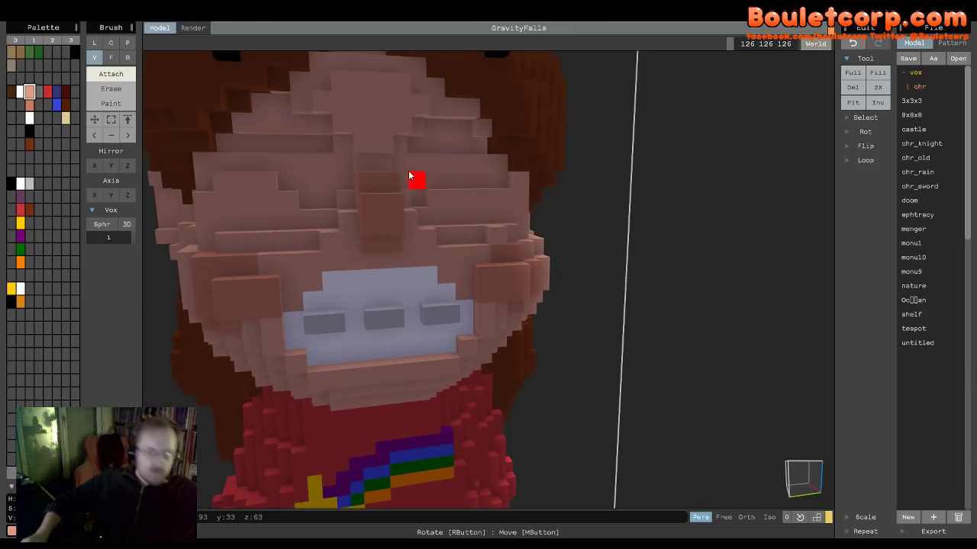
right_drag(415, 178, 395, 174)
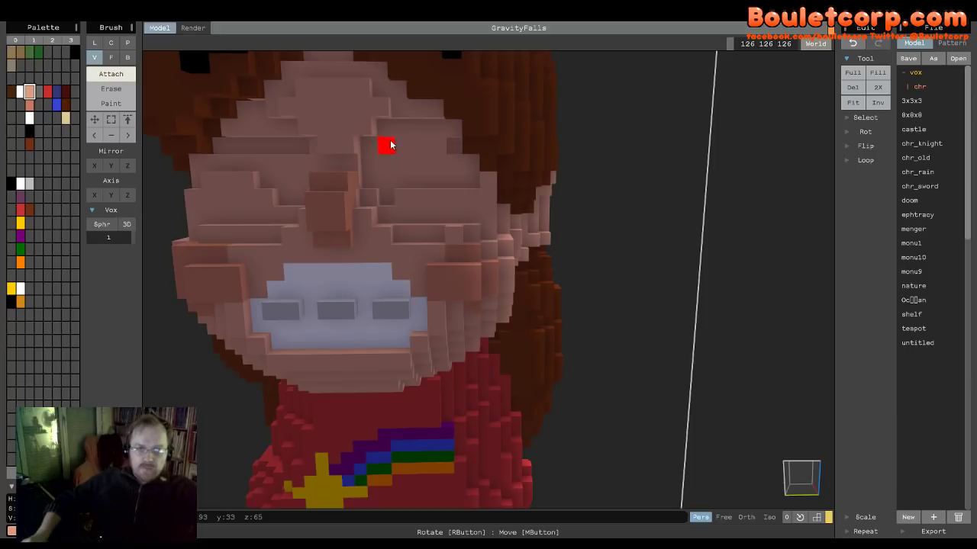
right_drag(259, 149, 274, 142)
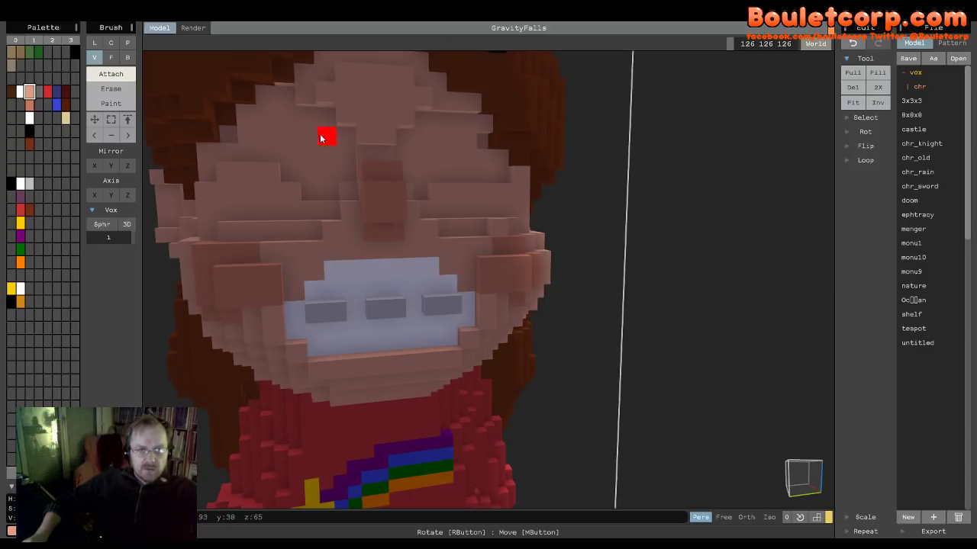
mouse_move(321, 138)
right_down()
mouse_move(315, 172)
mouse_move(316, 162)
right_up()
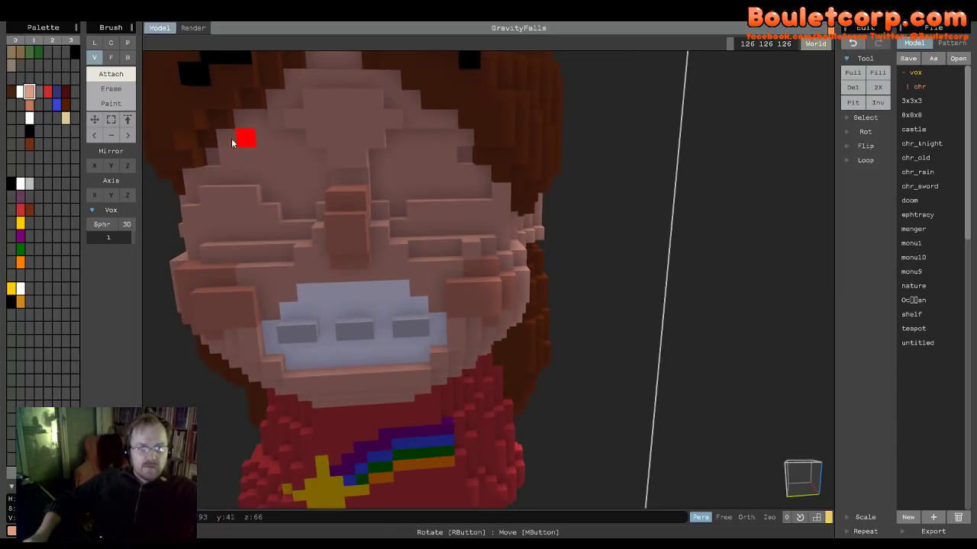
right_drag(298, 162, 302, 162)
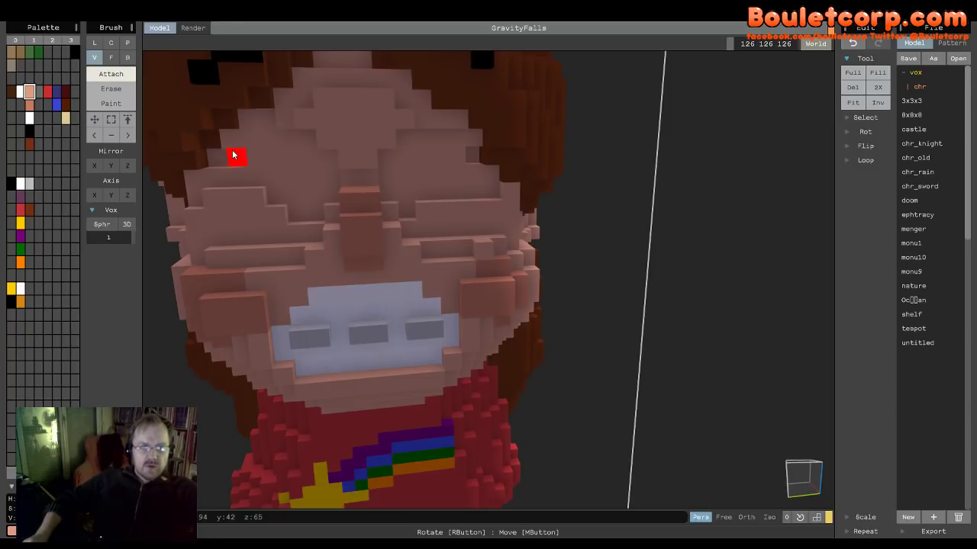
- Sample the brown hair colour to touch up the hairline on the viewer's left, and switch back to the light skin colour
alt+click(210, 159)
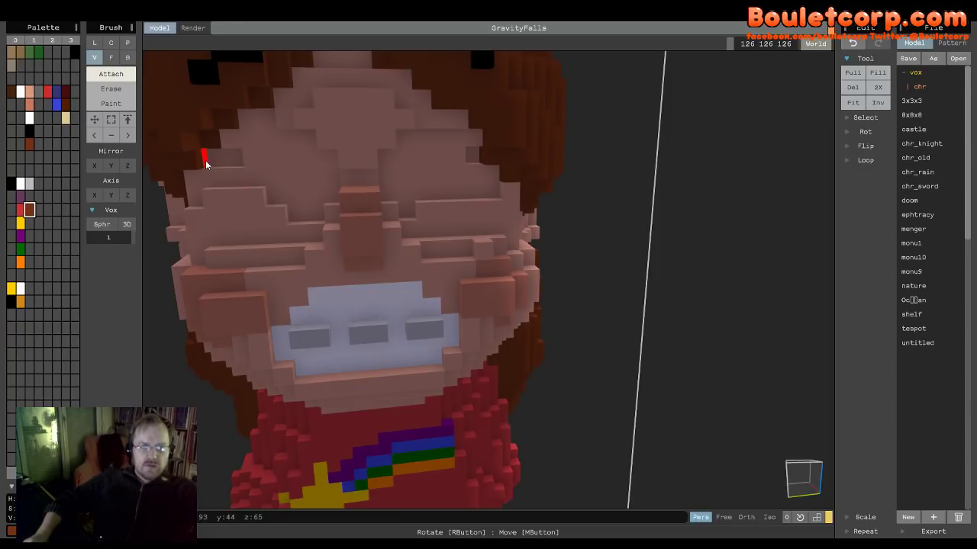
alt+click(270, 157)
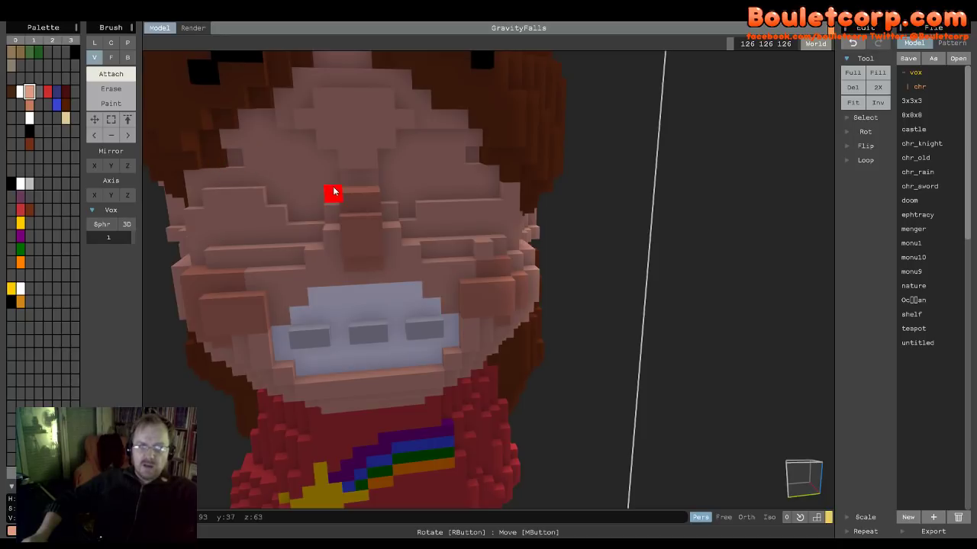
right_drag(334, 191, 332, 189)
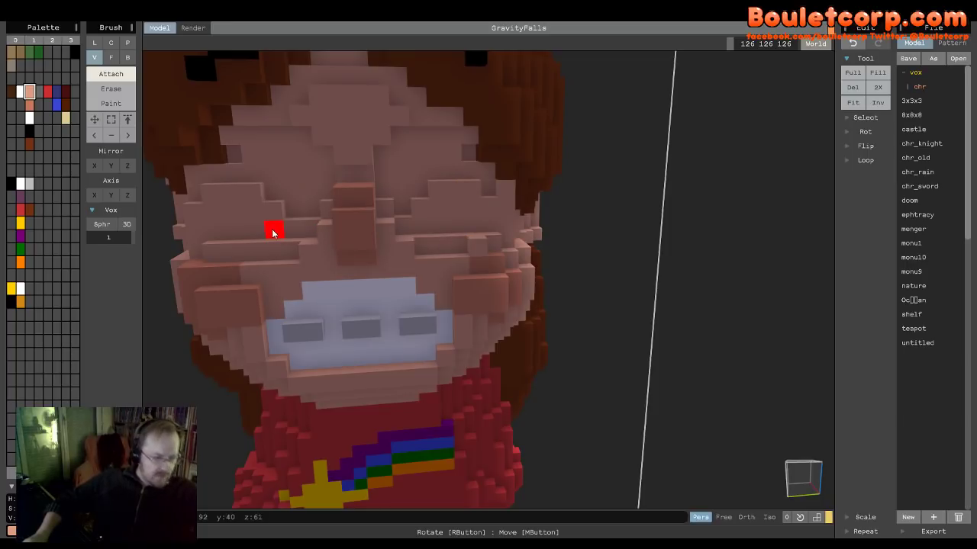
- Pick the white eye colour from the boy's eye as the active colour
scroll(271, 229, down, 6)
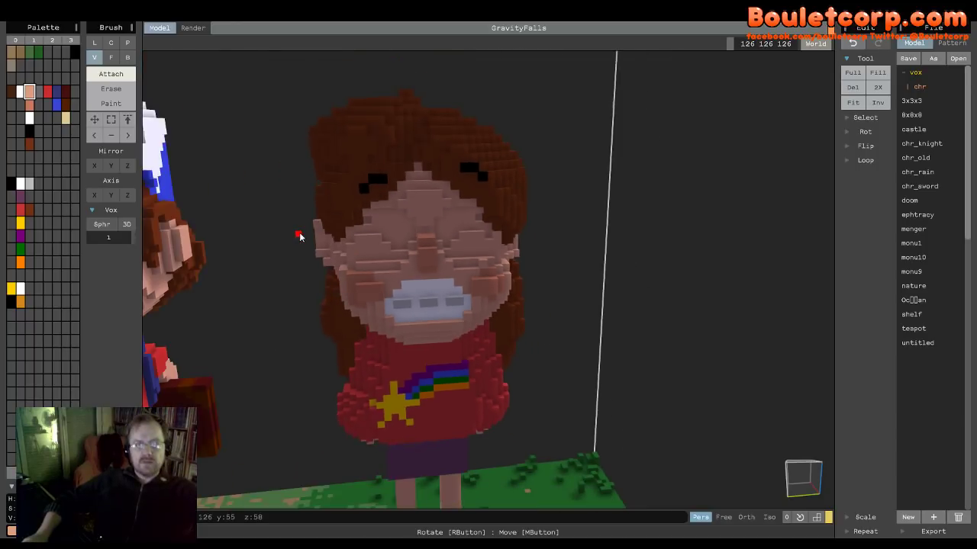
right_drag(240, 231, 239, 237)
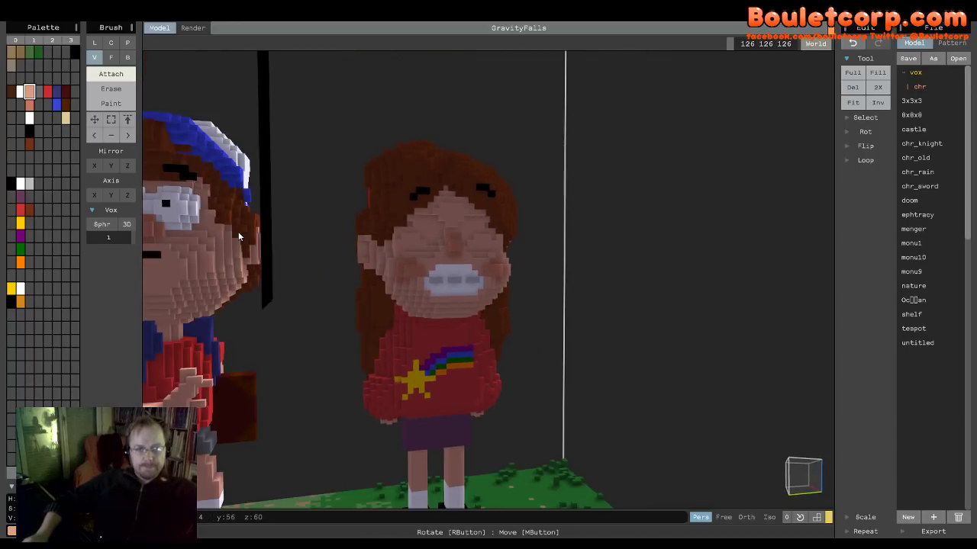
alt+click(177, 206)
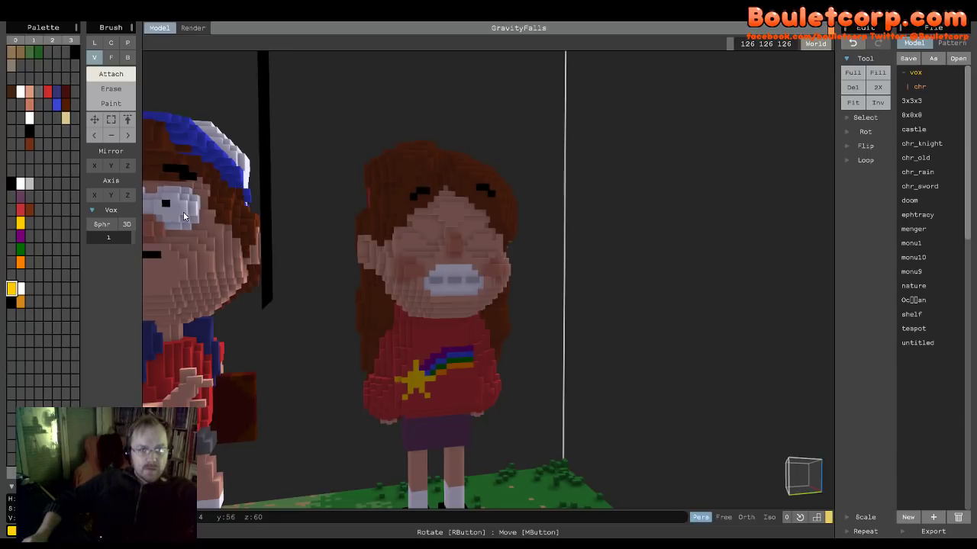
scroll(183, 216, up, 3)
right_drag(238, 223, 175, 207)
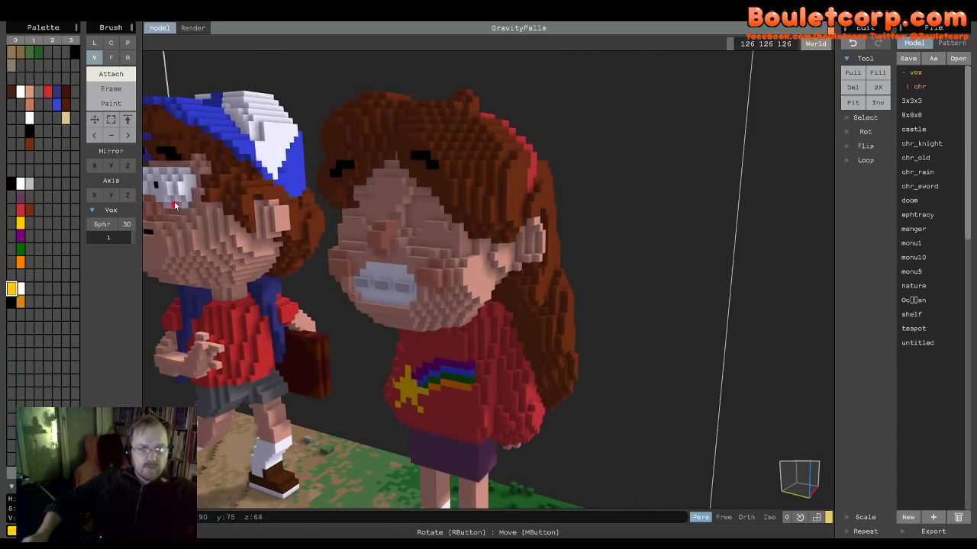
alt+click(181, 189)
right_drag(281, 237, 312, 238)
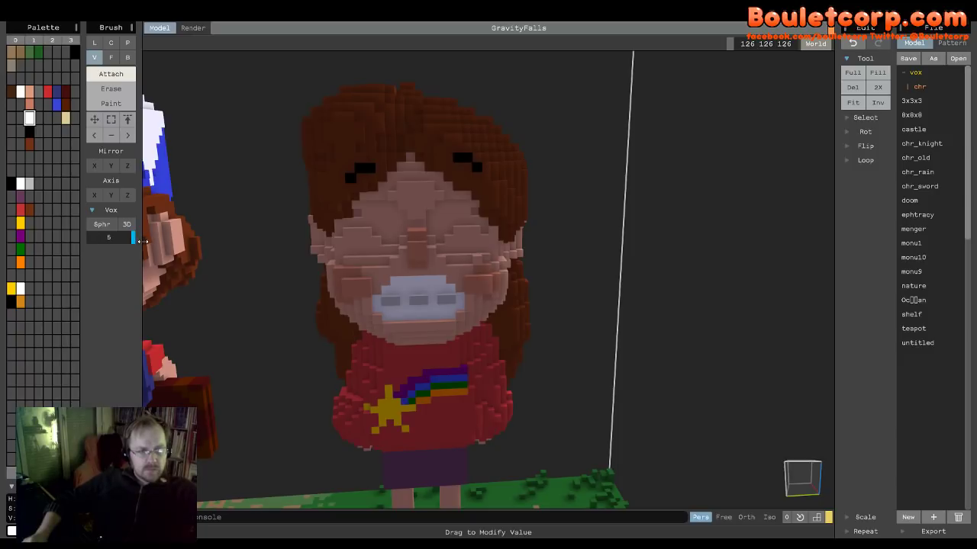
- Set the sphere brush size to 6 and attach one white eye on each side of the girl's nose
drag(142, 242, 156, 243)
right_drag(218, 279, 390, 262)
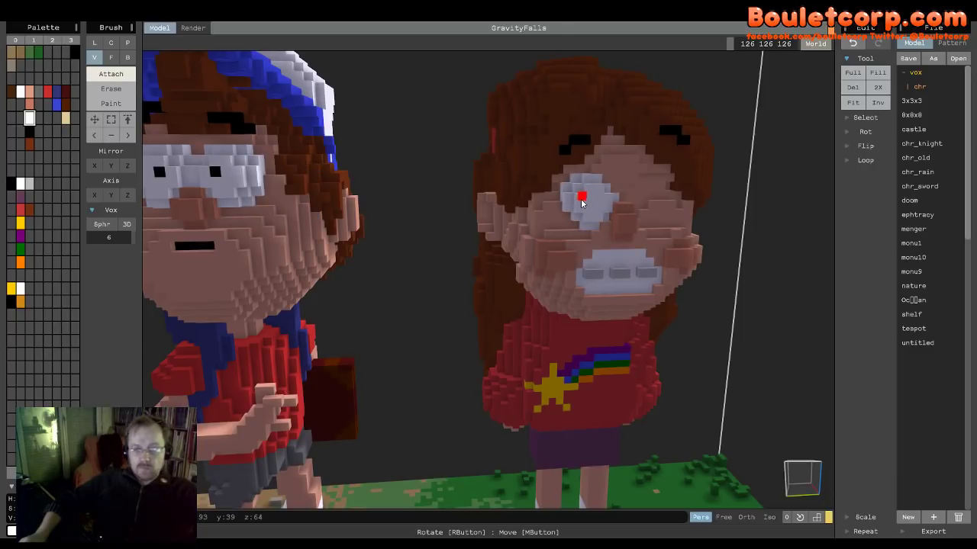
right_drag(585, 199, 621, 203)
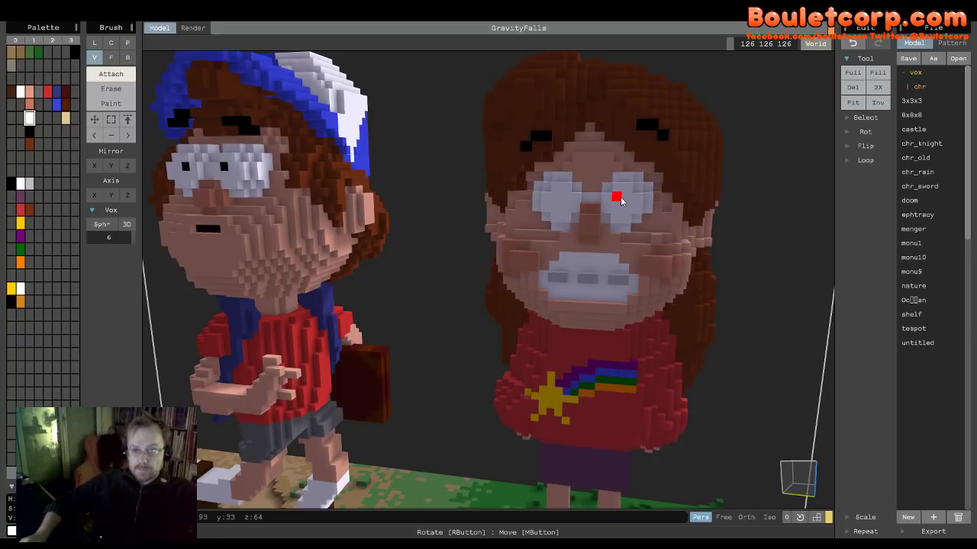
- Choose black, set the brush size to 1 and attach a single-voxel pupil to each of the girl's eyes
mouse_move(587, 306)
right_down()
mouse_move(563, 303)
mouse_move(549, 344)
mouse_move(441, 286)
right_up()
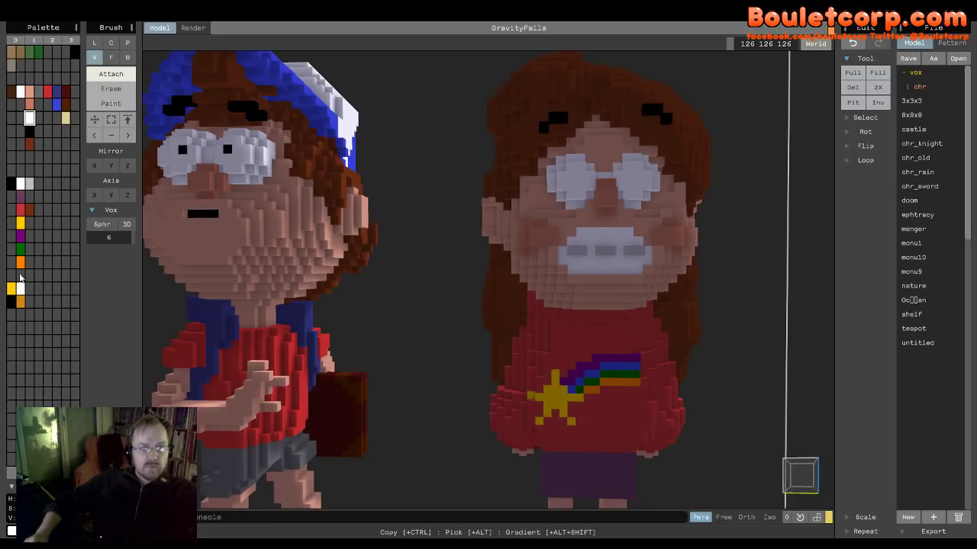
click(11, 186)
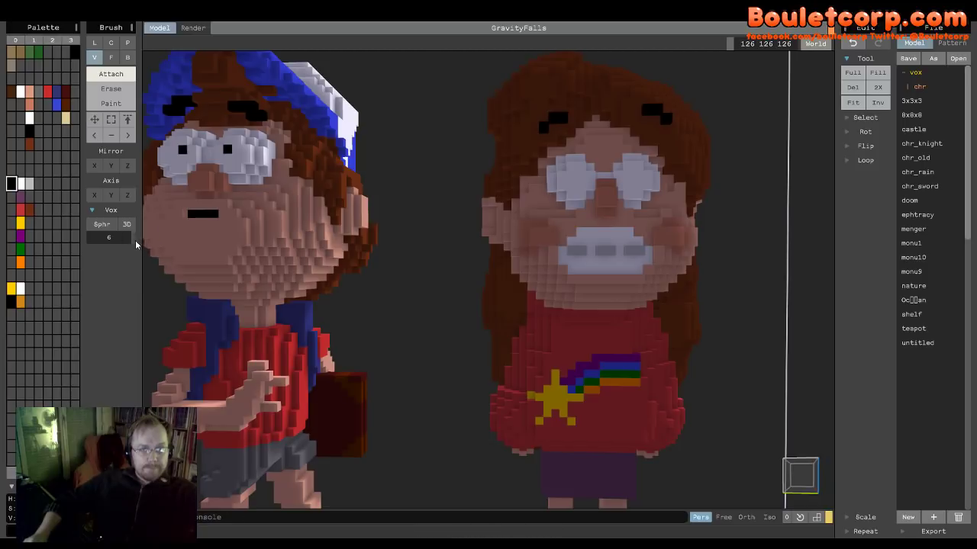
drag(126, 237, 154, 237)
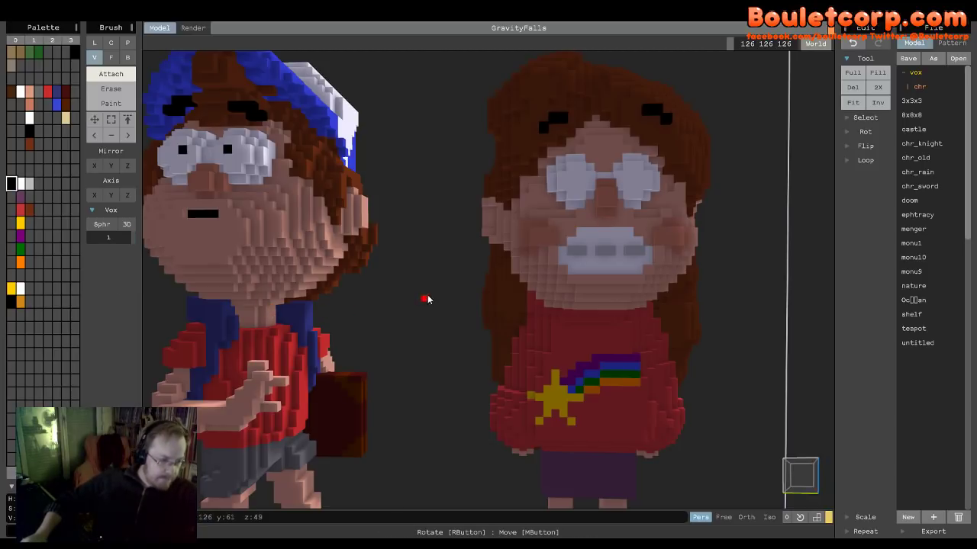
click(581, 177)
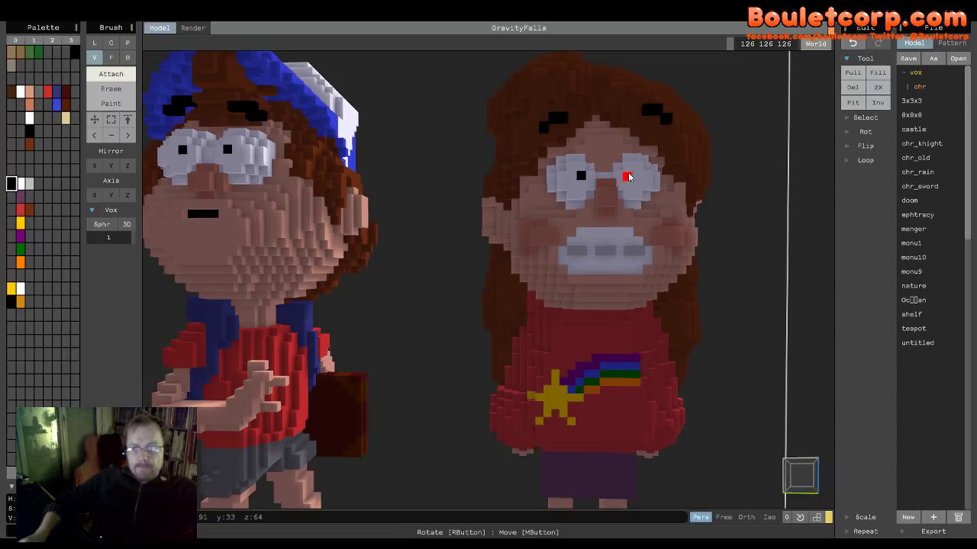
click(628, 177)
- Examine the girl's new eyes from several angles and distances, and compare her with the other figures in the scene
right_drag(682, 272, 664, 301)
scroll(690, 262, down, 3)
scroll(672, 290, up, 3)
scroll(711, 290, up, 5)
scroll(711, 290, down, 5)
scroll(654, 298, up, 2)
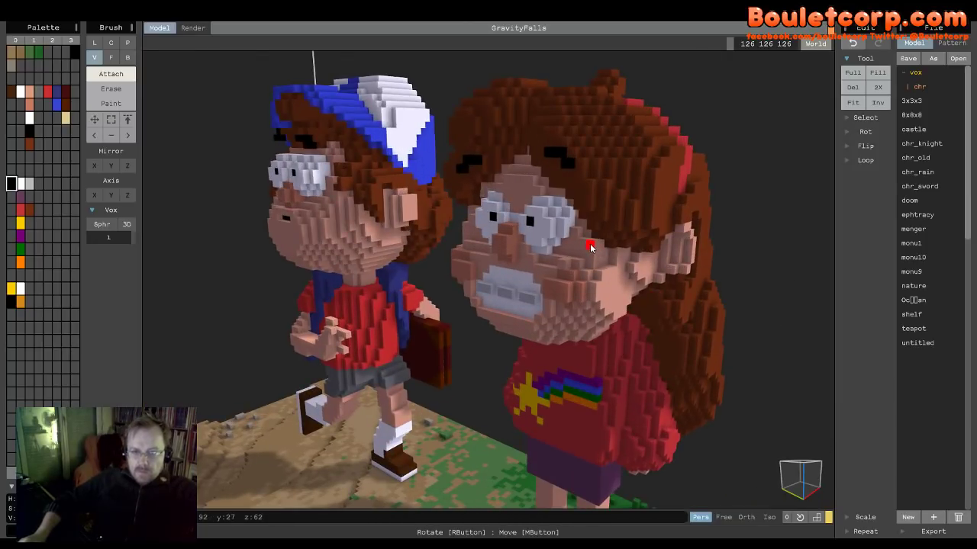
right_drag(594, 252, 534, 235)
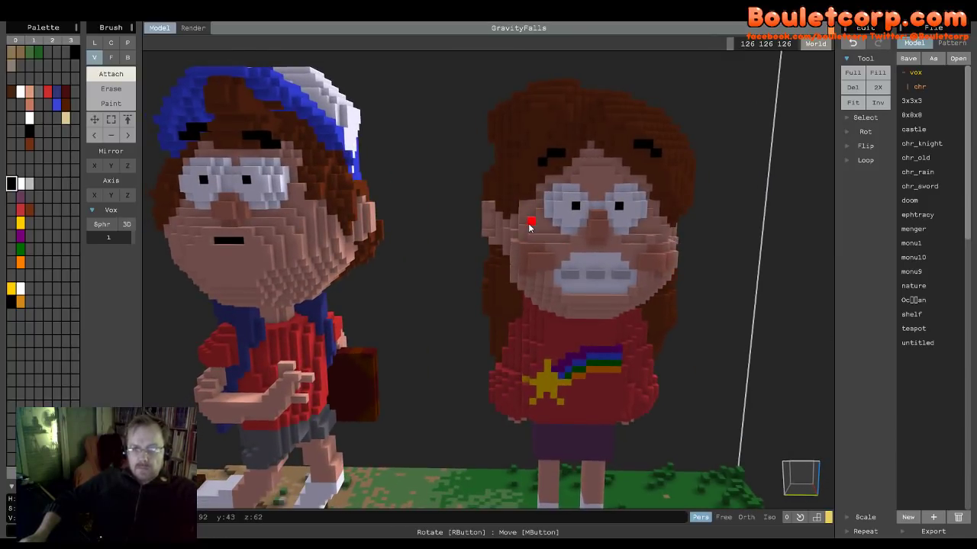
scroll(529, 221, down, 6)
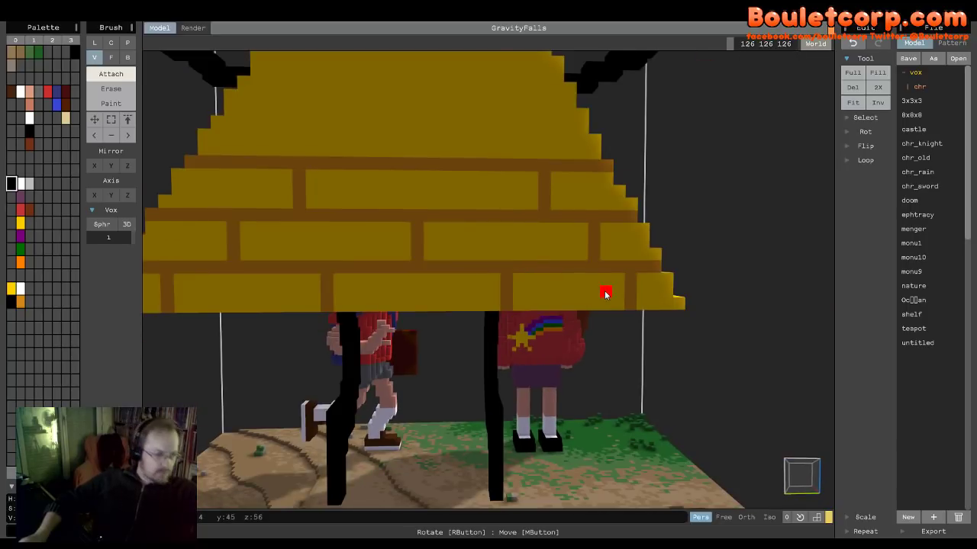
scroll(606, 293, down, 5)
right_drag(616, 297, 592, 302)
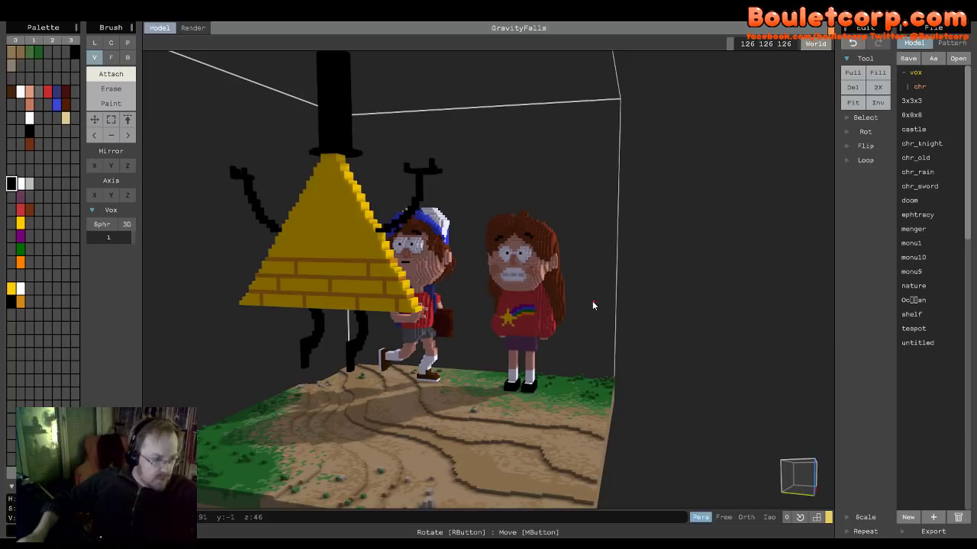
- Pick the light skin colour and attach a raised layer of voxels on the girl's cheek in front of the ear, on the viewer's right
right_drag(550, 339, 503, 337)
scroll(500, 330, up, 6)
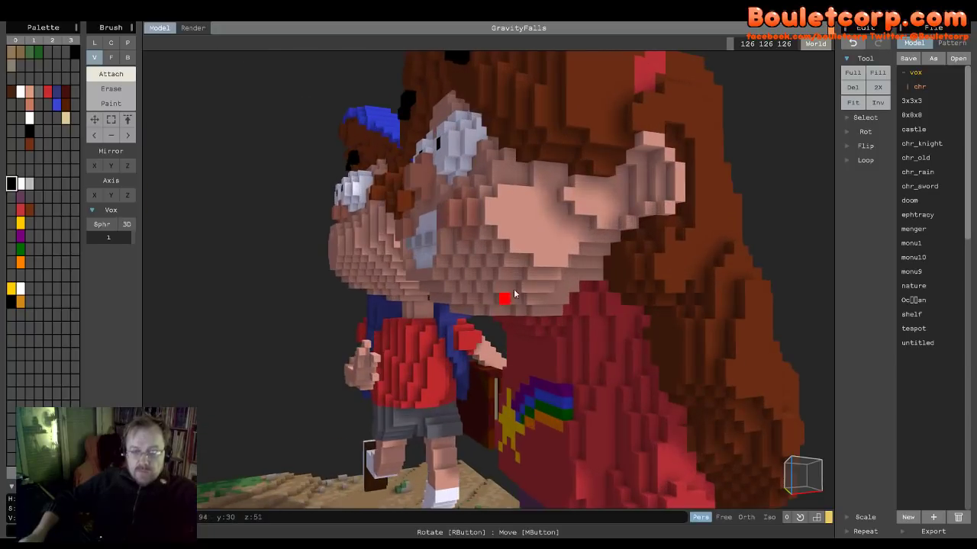
alt+click(610, 196)
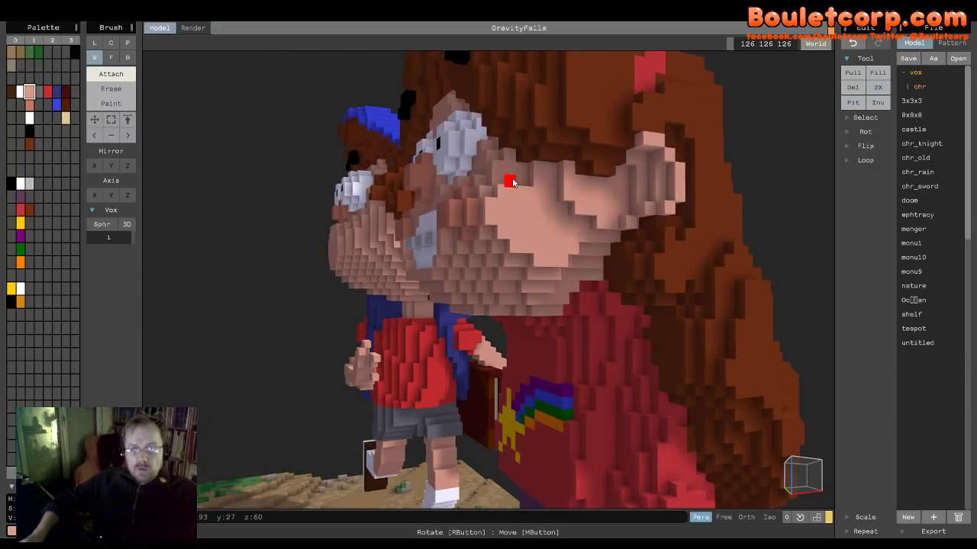
mouse_move(514, 203)
mouse_down()
mouse_move(560, 209)
mouse_move(533, 229)
mouse_move(528, 221)
mouse_move(573, 223)
mouse_move(515, 219)
mouse_up()
click(527, 218)
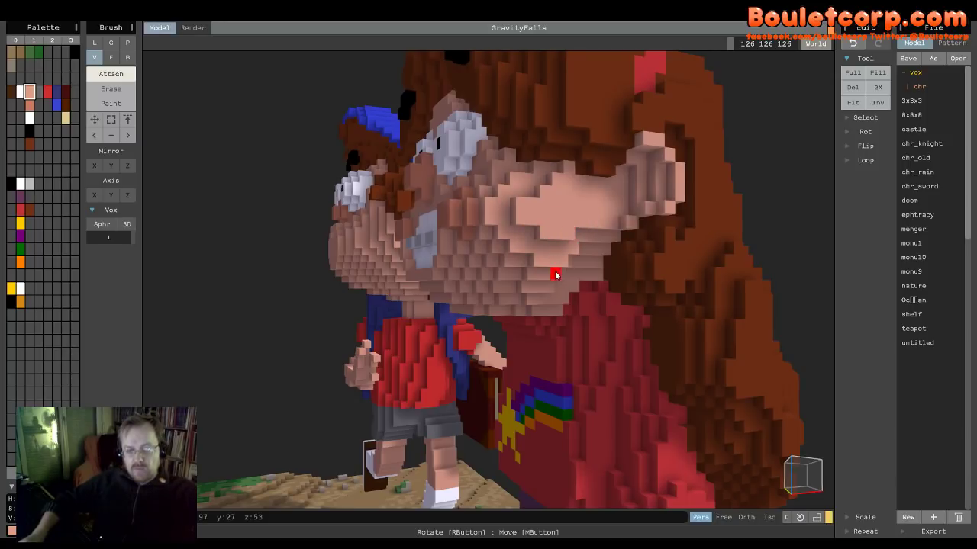
- Build out the girl's other cheek between ear and jaw with light skin voxels to round that side of the face
right_drag(556, 273, 651, 273)
scroll(554, 260, up, 5)
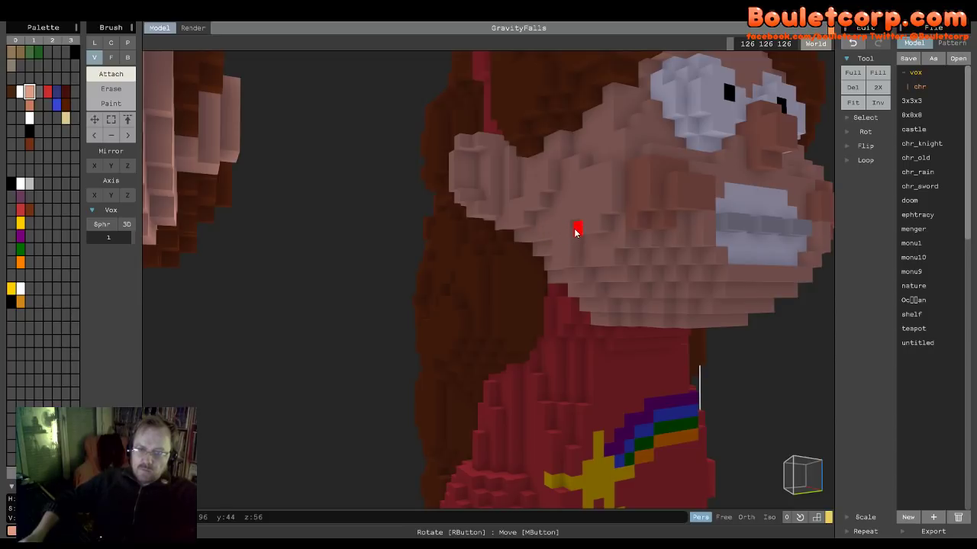
right_drag(577, 227, 591, 275)
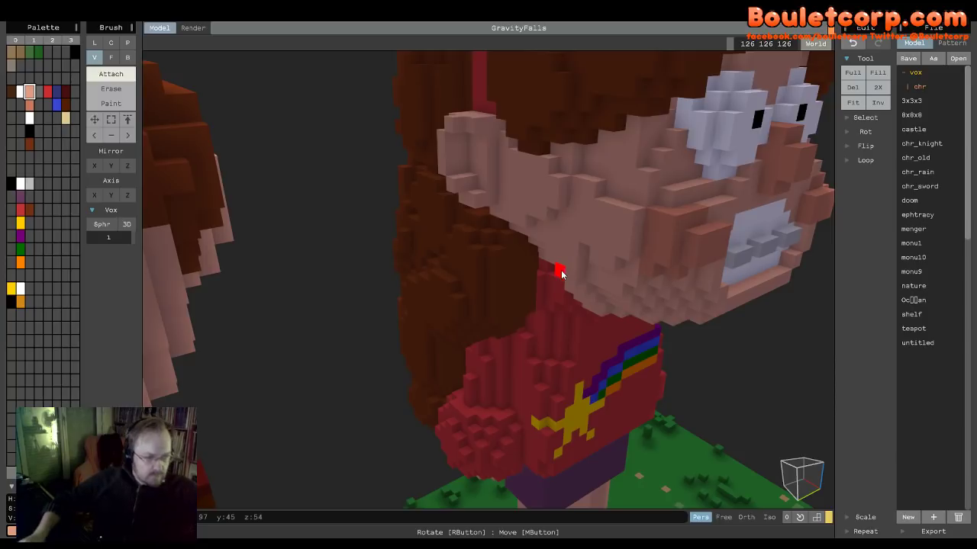
scroll(573, 297, down, 10)
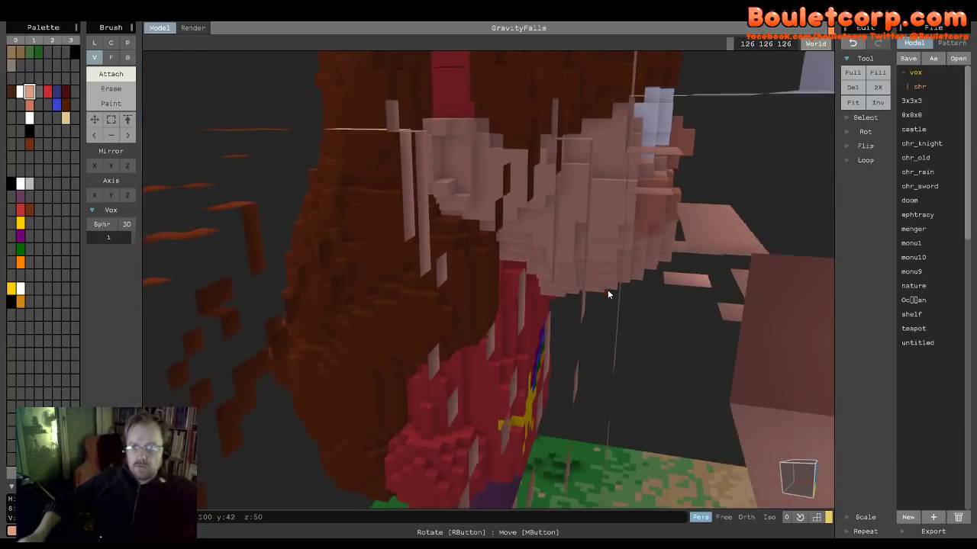
mouse_move(556, 291)
right_down()
mouse_move(626, 265)
mouse_move(554, 276)
mouse_move(665, 277)
mouse_move(546, 290)
right_up()
scroll(538, 276, up, 8)
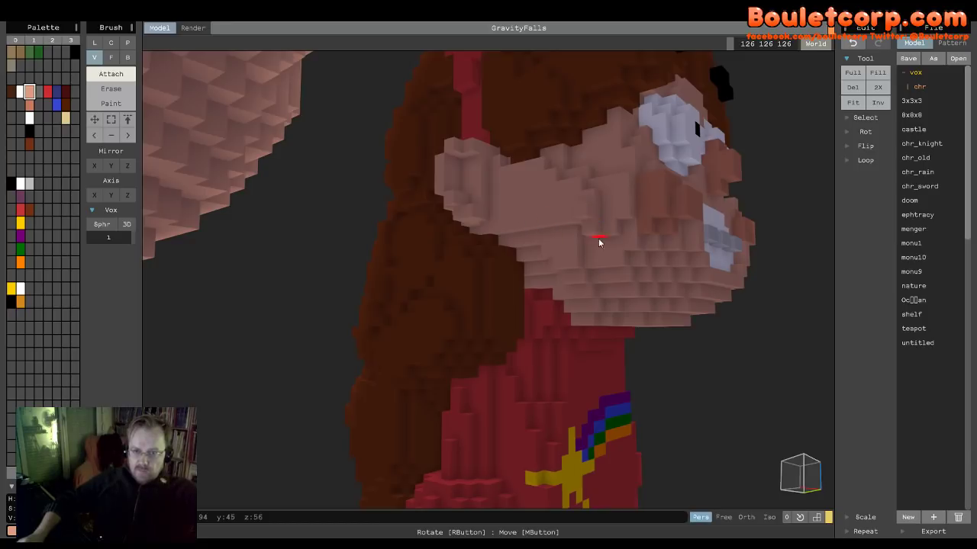
right_drag(582, 246, 620, 269)
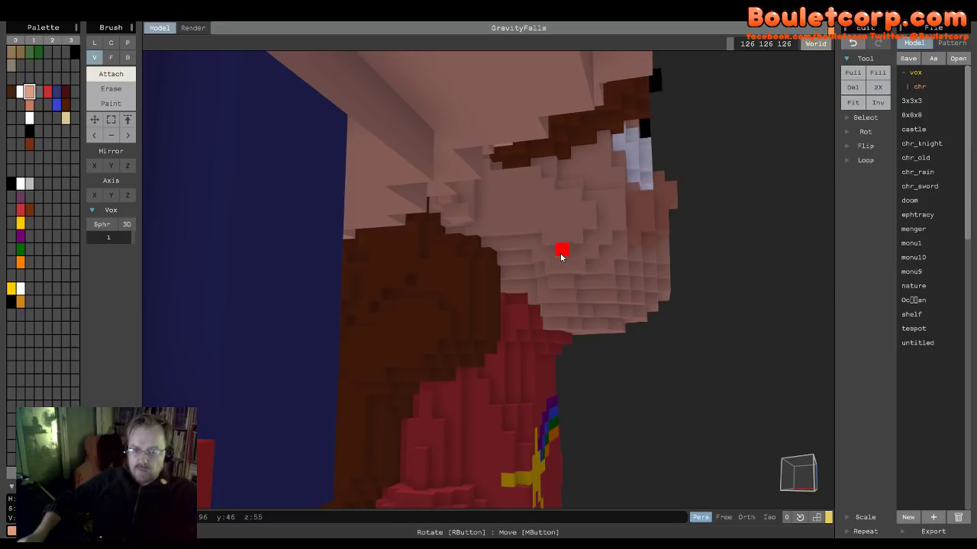
scroll(700, 299, up, 3)
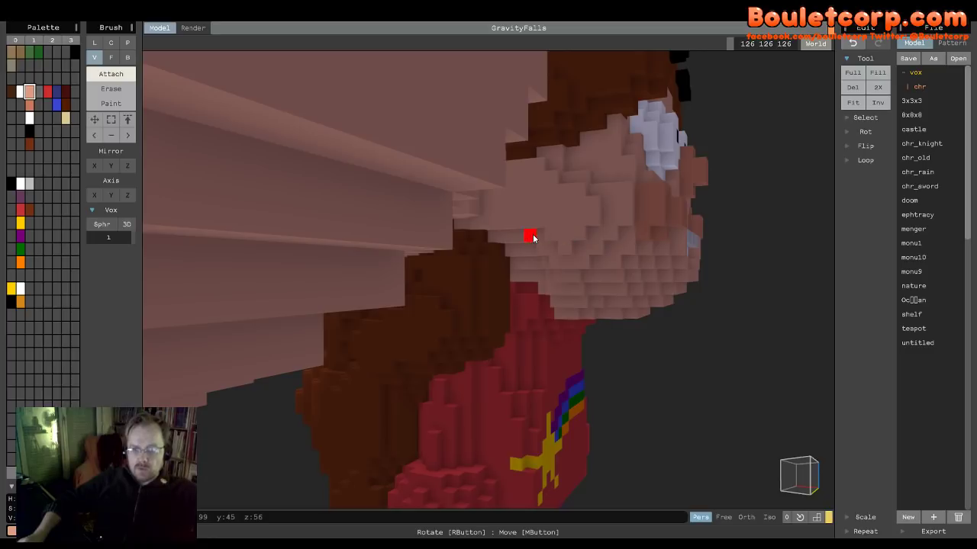
- Examine the whole scene and the two children from several angles and distances
right_drag(798, 329, 557, 362)
scroll(742, 349, down, 5)
scroll(574, 349, down, 5)
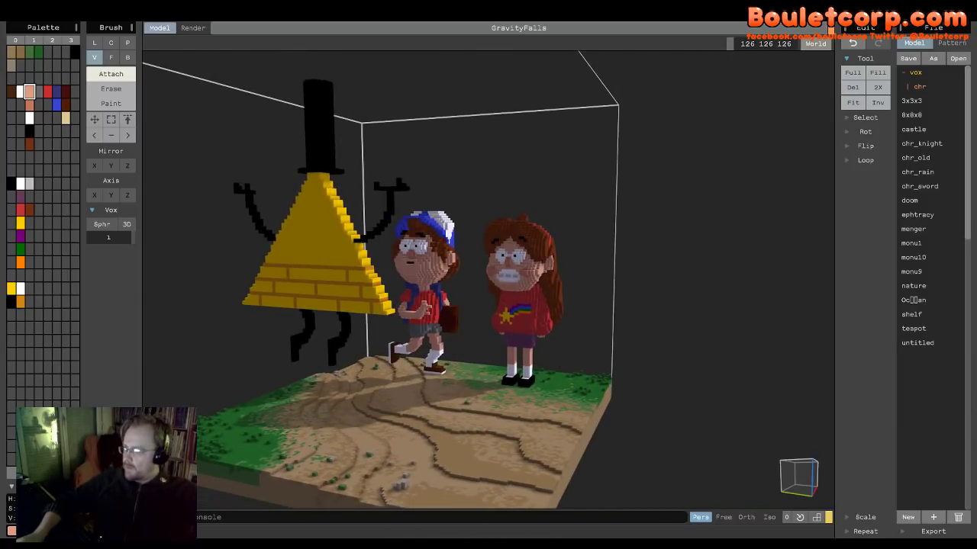
right_drag(630, 341, 456, 346)
scroll(548, 358, up, 3)
scroll(373, 347, down, 3)
scroll(456, 346, up, 3)
right_drag(418, 418, 485, 359)
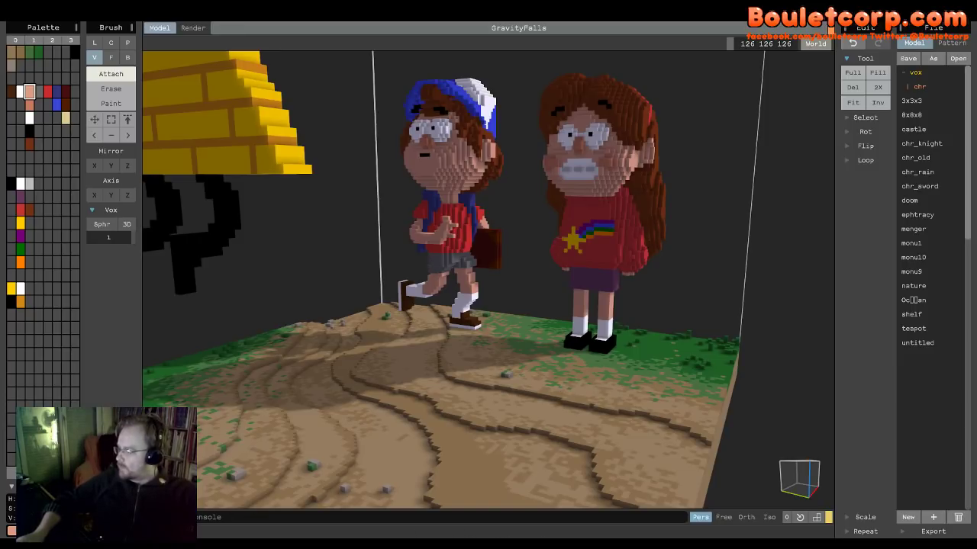
right_drag(798, 333, 512, 344)
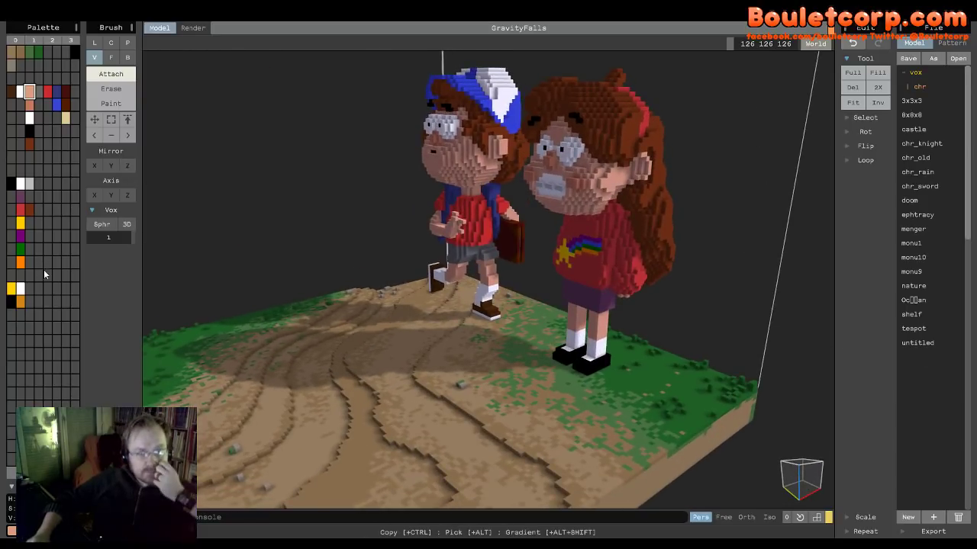
- Define a new salmon-pink colour in an empty palette slot and bring the ground in front of the children closer
click(65, 289)
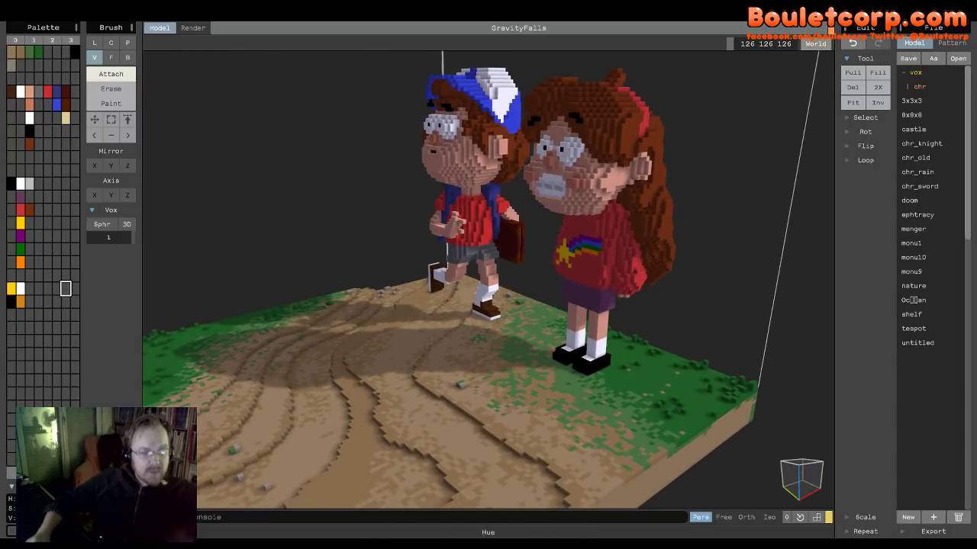
click(68, 519)
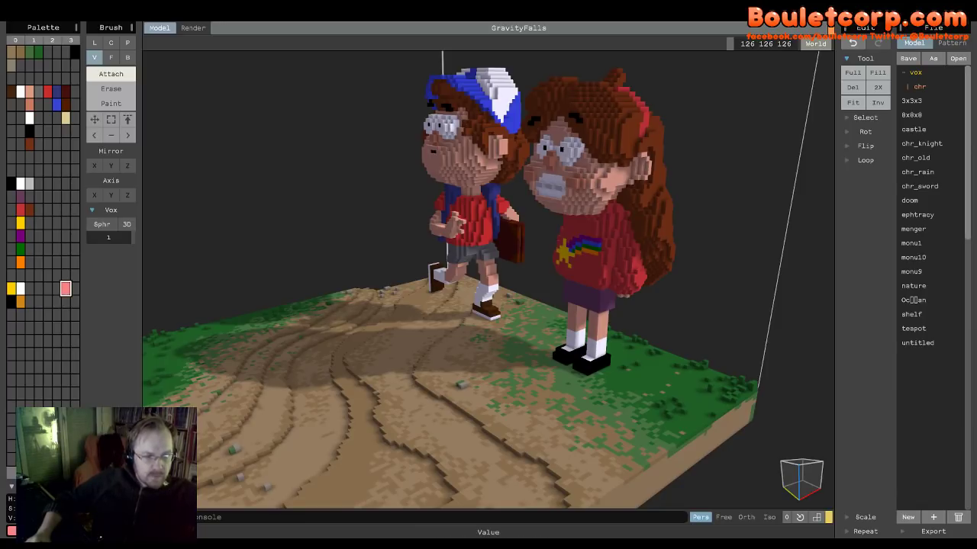
click(68, 509)
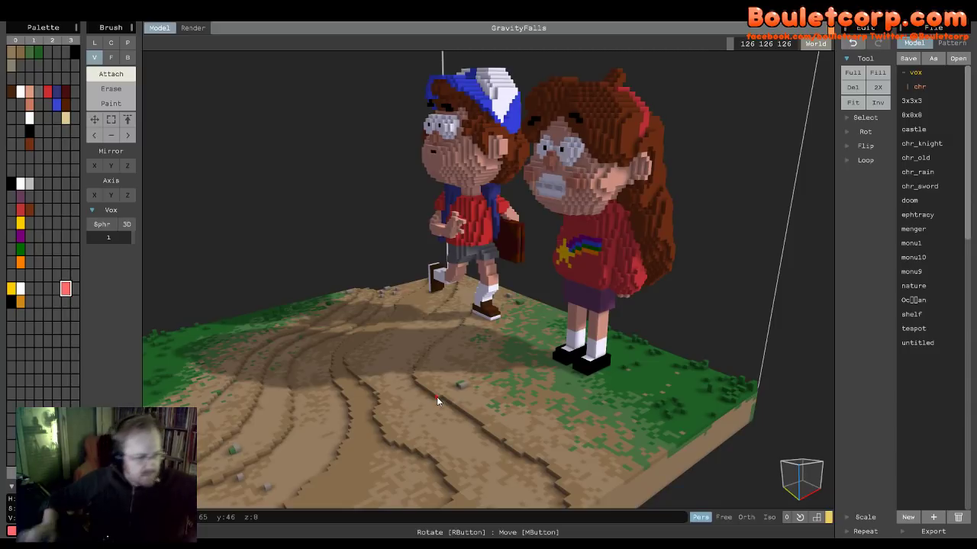
right_drag(436, 397, 543, 395)
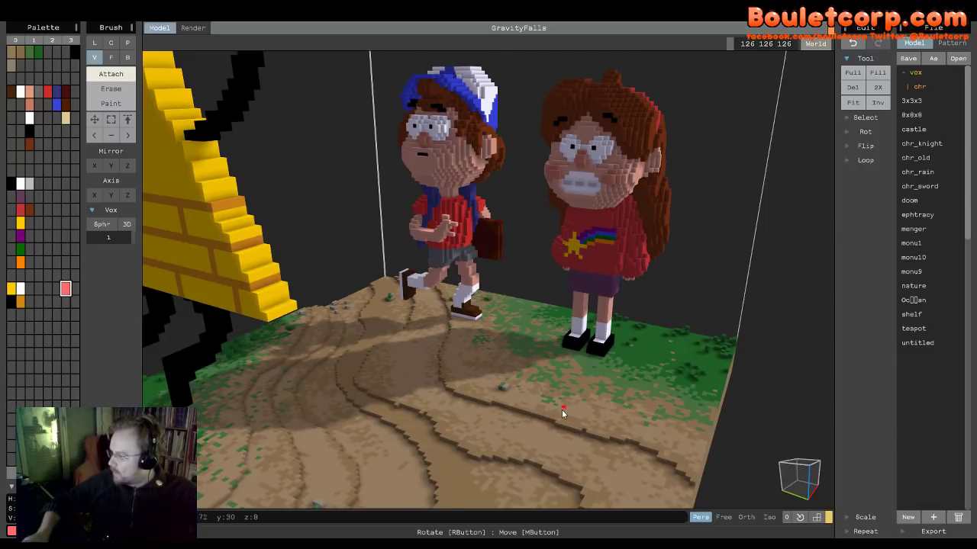
scroll(559, 410, up, 4)
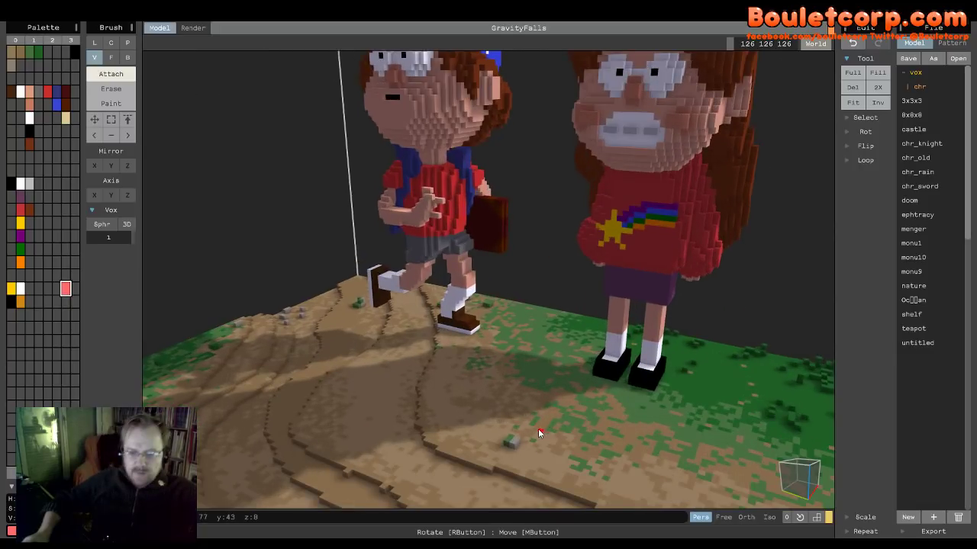
- Extrude a thin pink voxel column straight up from the dirt ground in front of the girl with the Face brush
mouse_move(538, 428)
right_down()
mouse_move(543, 410)
mouse_move(542, 457)
mouse_move(546, 393)
mouse_move(538, 410)
right_up()
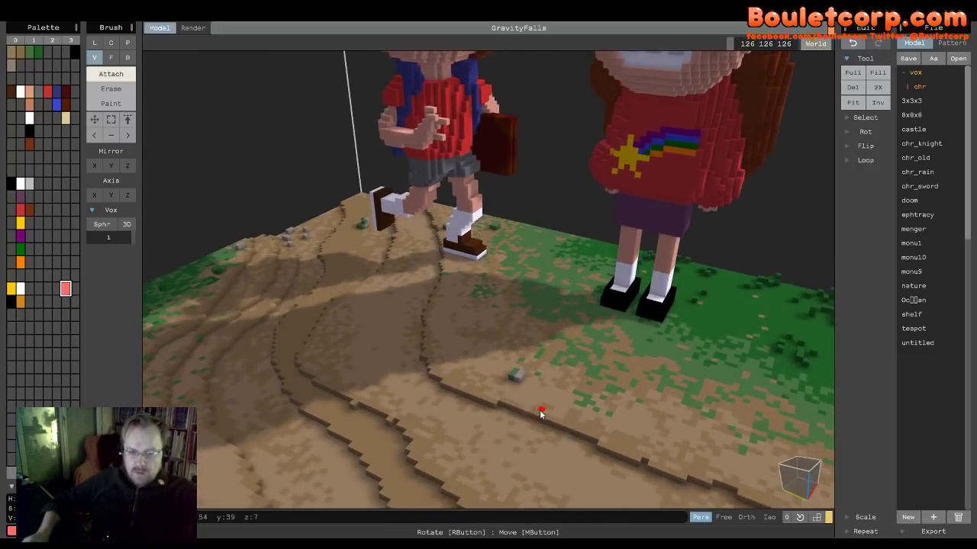
click(450, 411)
mouse_move(441, 412)
right_down()
mouse_move(413, 399)
mouse_move(328, 396)
mouse_move(375, 420)
mouse_move(475, 409)
mouse_move(430, 414)
mouse_move(457, 406)
right_up()
scroll(417, 410, down, 5)
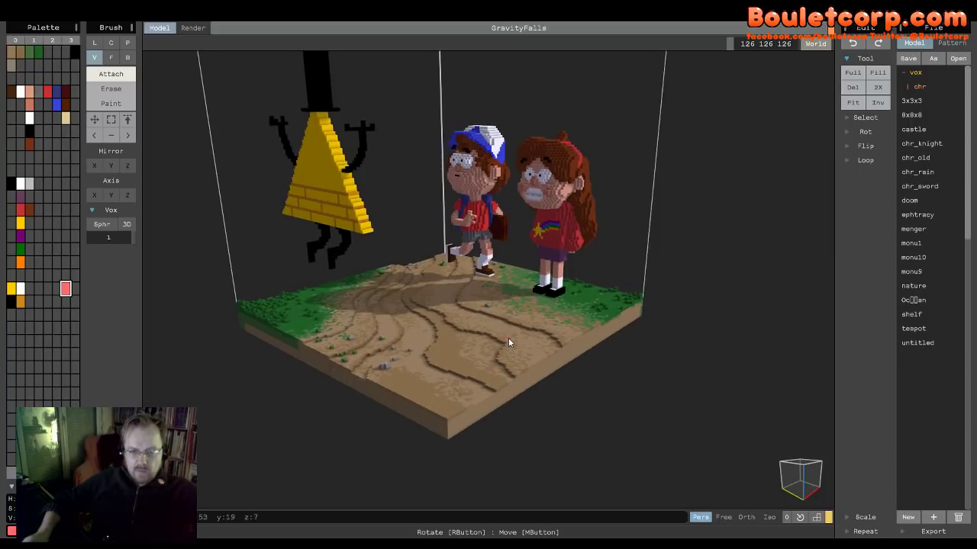
right_drag(509, 343, 512, 350)
scroll(513, 350, up, 5)
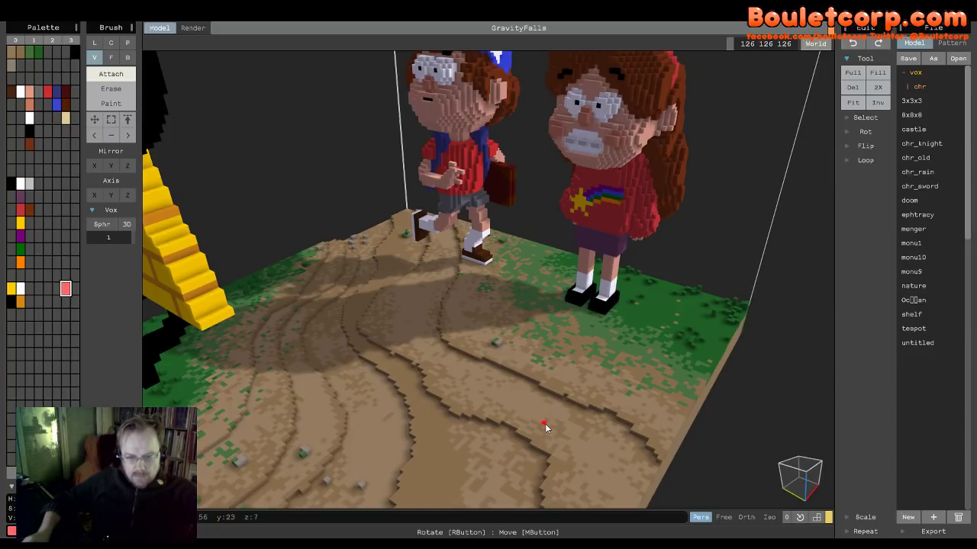
key(f)
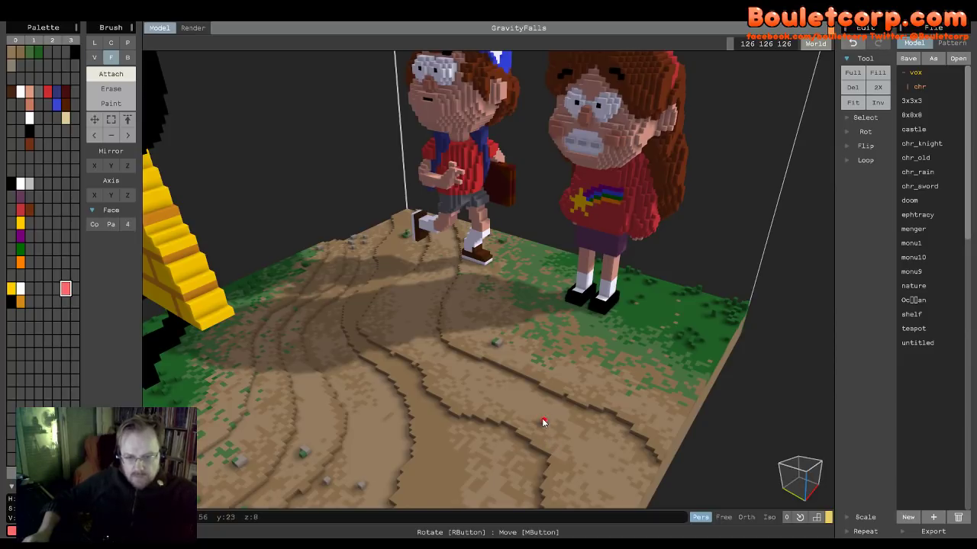
key(ctrl+z)
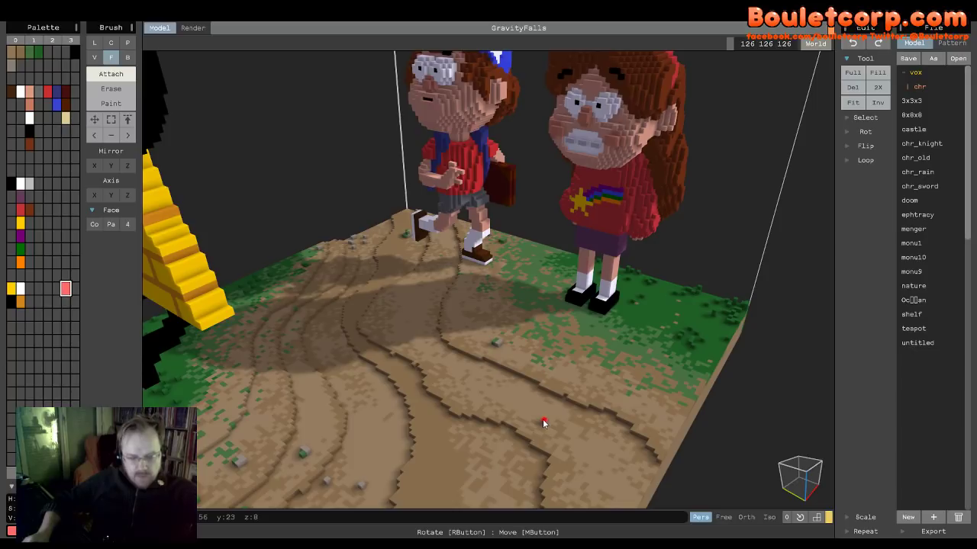
drag(543, 422, 546, 375)
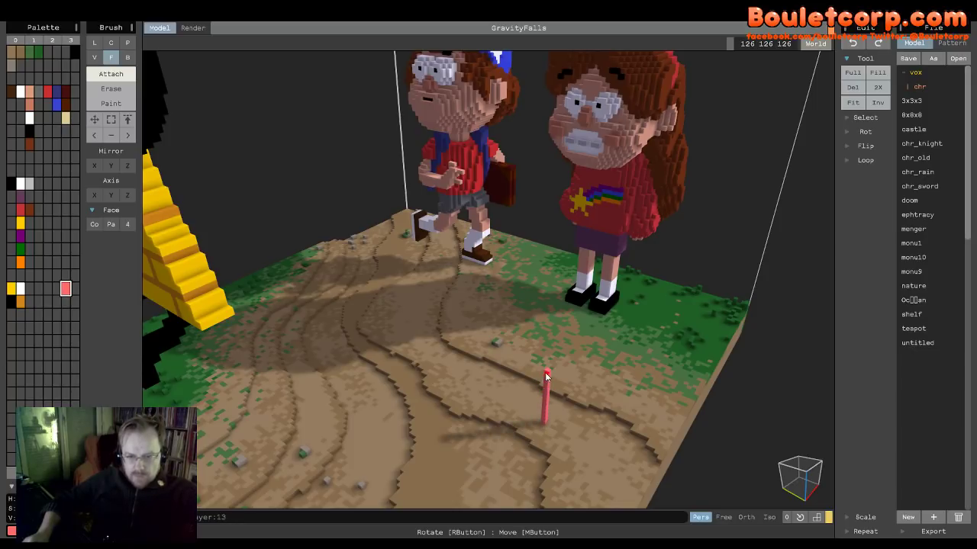
right_drag(546, 376, 620, 409)
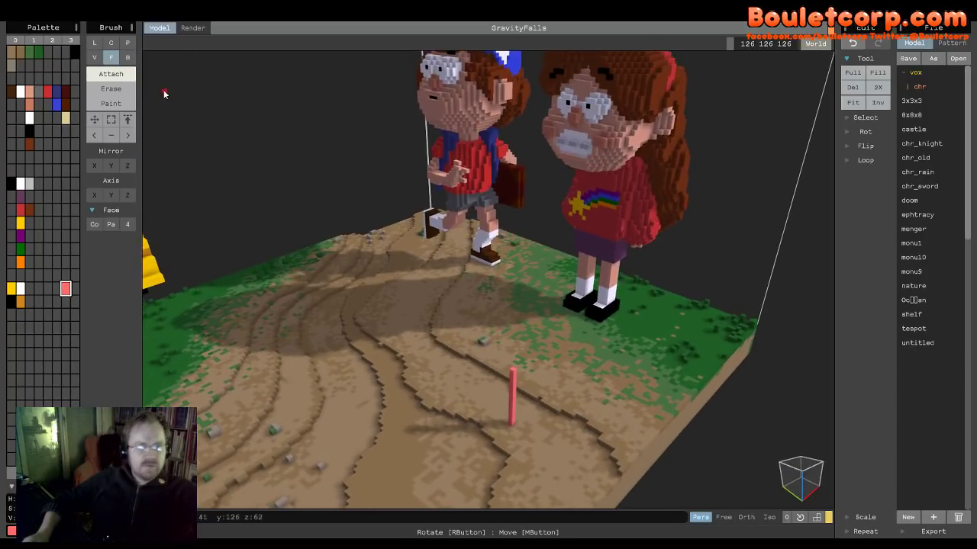
- Build a bulky pink body from overlapping voxel spheres of size 20 around the column, with a second sphere stacked above the first
click(100, 60)
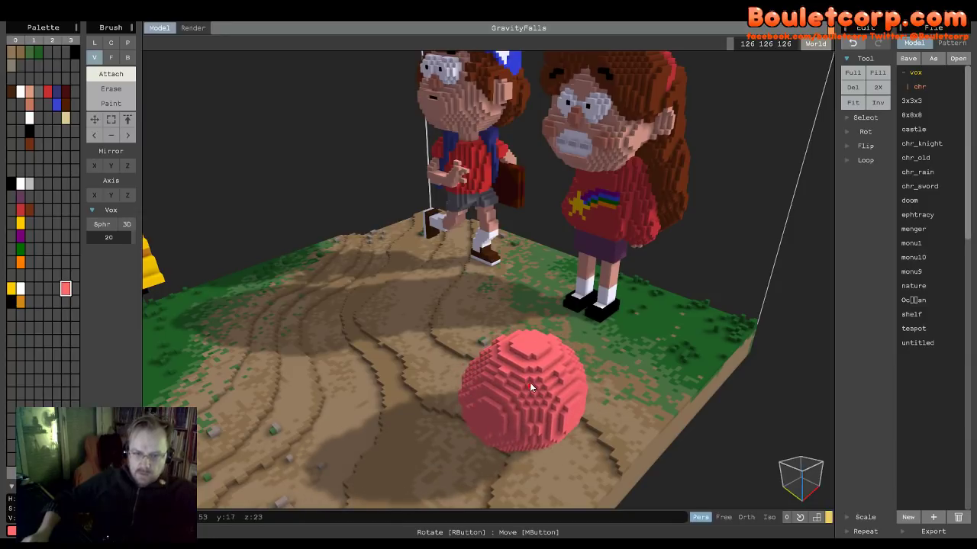
drag(532, 388, 532, 330)
right_drag(532, 329, 504, 318)
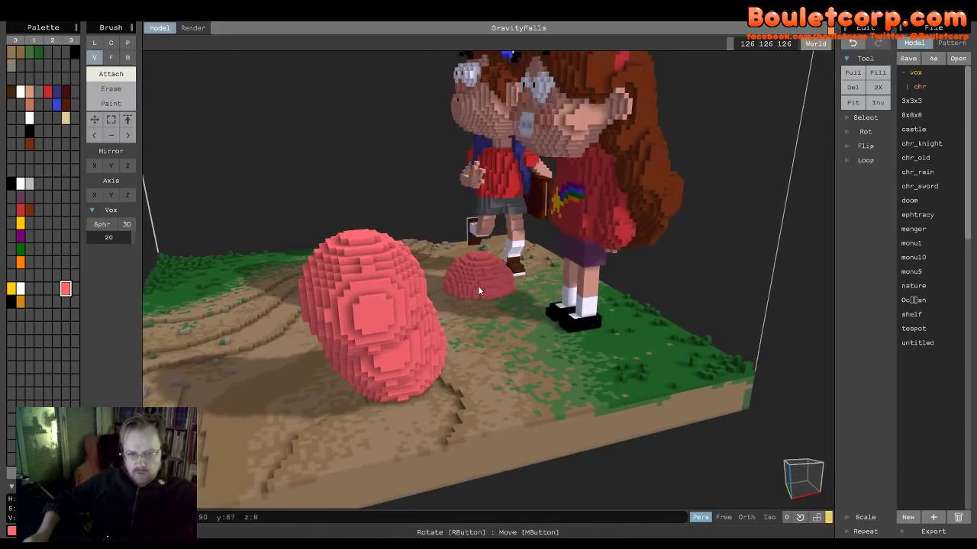
drag(431, 296, 388, 244)
right_drag(388, 244, 548, 337)
drag(548, 336, 545, 335)
mouse_move(545, 335)
right_down()
mouse_move(520, 347)
mouse_move(530, 347)
right_up()
drag(529, 346, 537, 407)
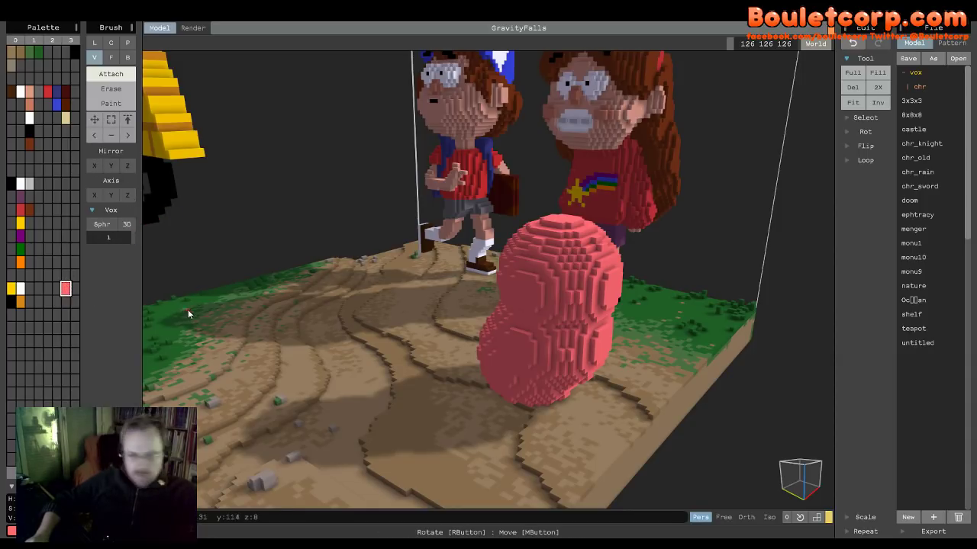
- Mute the pink body colour by lowering its saturation and brightness
drag(107, 537, 107, 537)
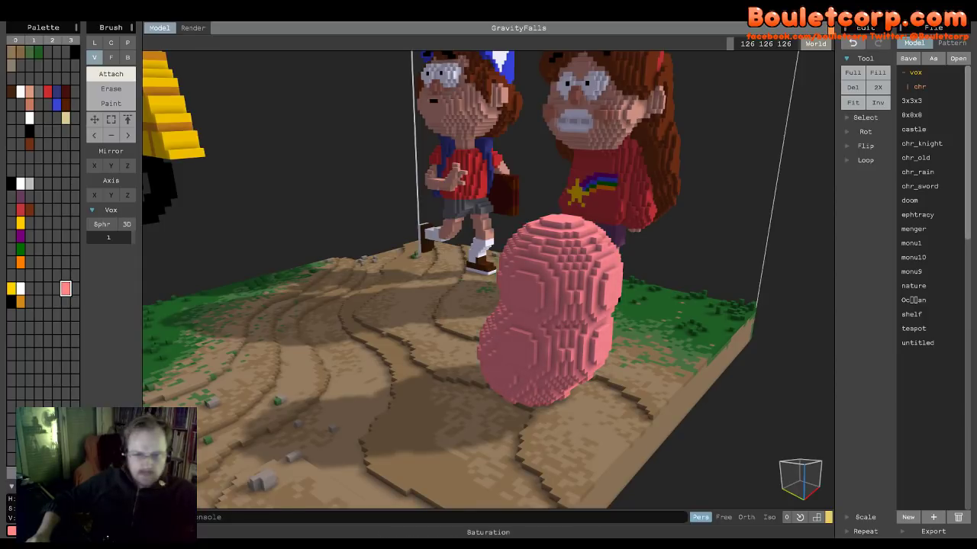
drag(106, 538, 107, 537)
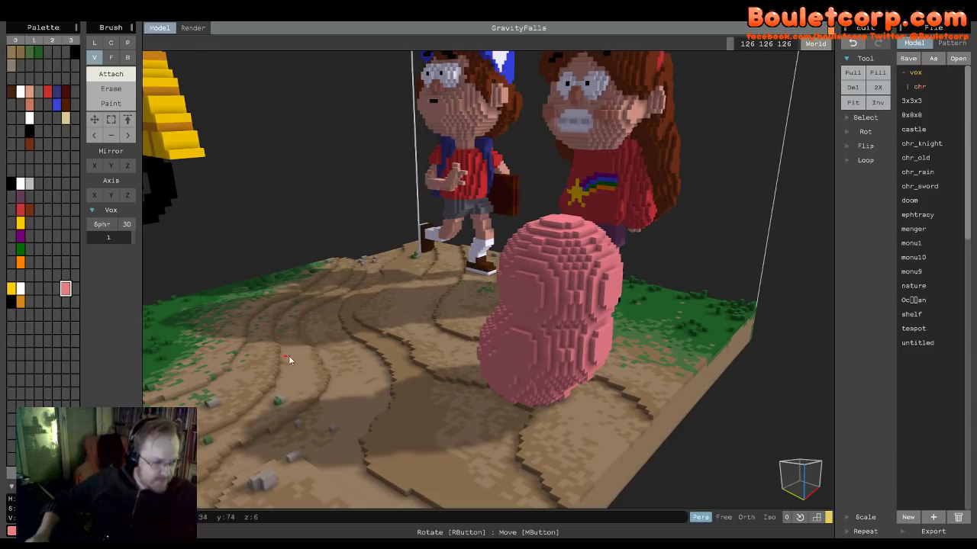
right_drag(325, 347, 338, 374)
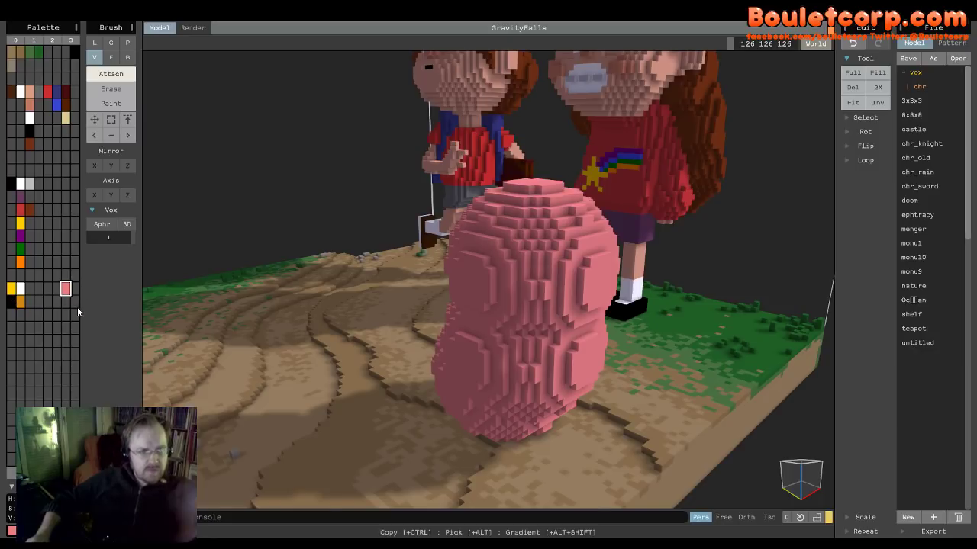
- Attach single pink voxels in a raised patch on the upper side of the body, facing the scene's front edge, as an ear base
scroll(324, 361, up, 3)
right_drag(323, 360, 457, 363)
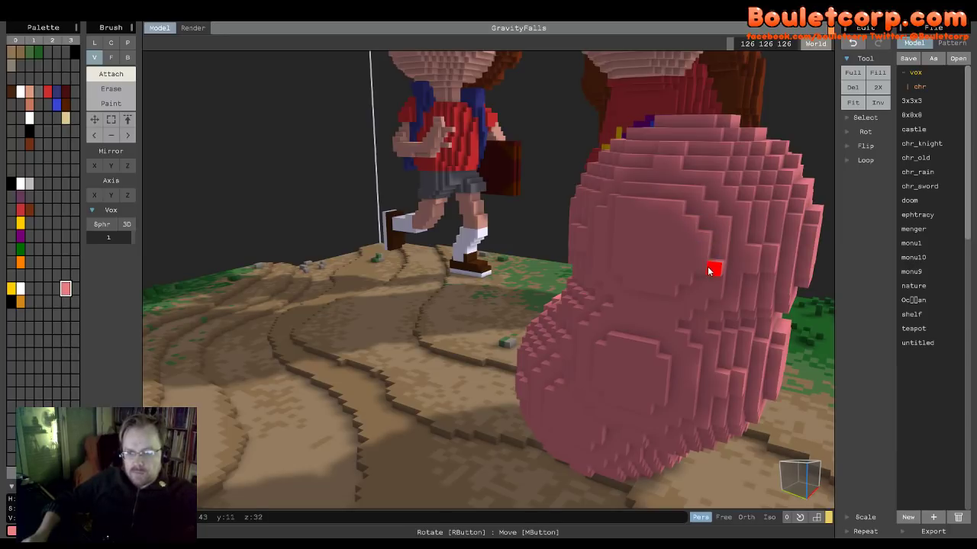
right_drag(630, 255, 668, 246)
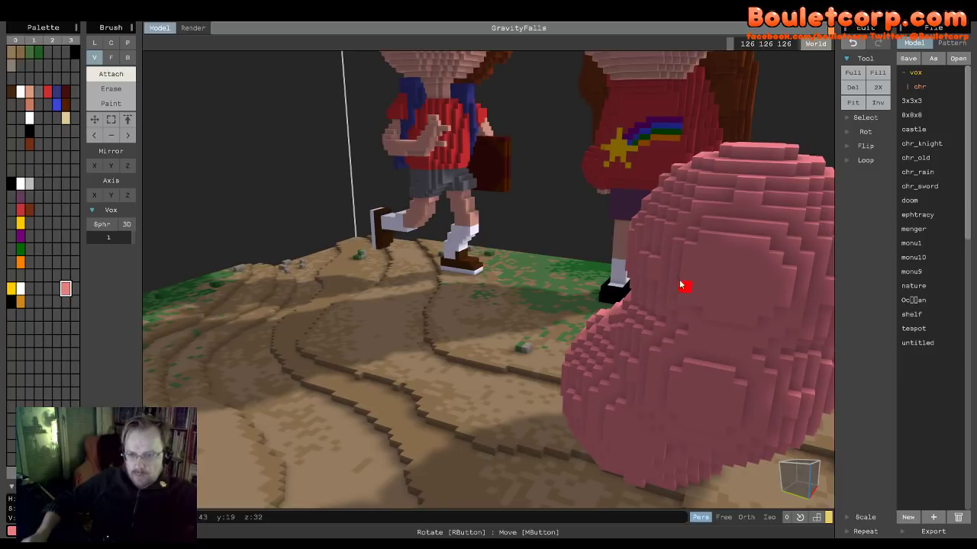
right_drag(694, 302, 709, 252)
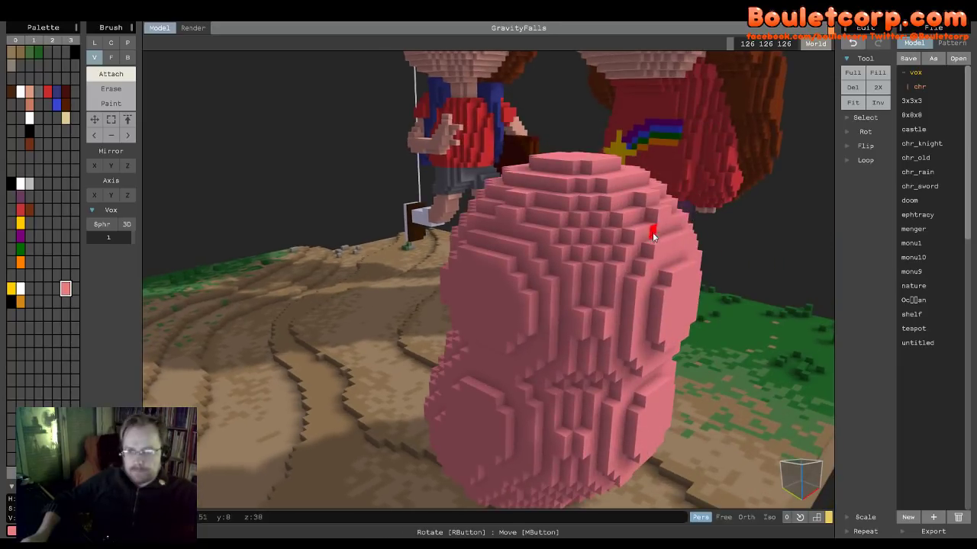
right_drag(638, 191, 631, 197)
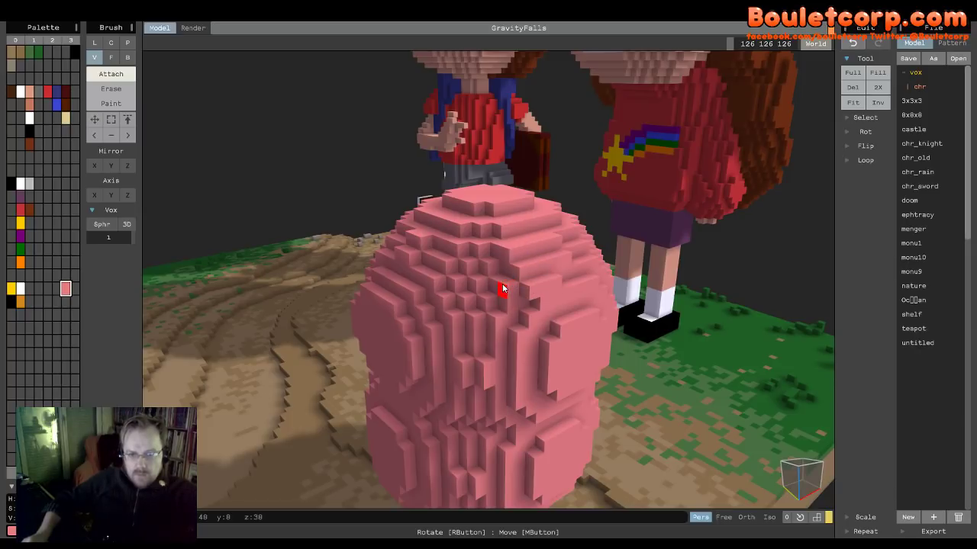
click(534, 239)
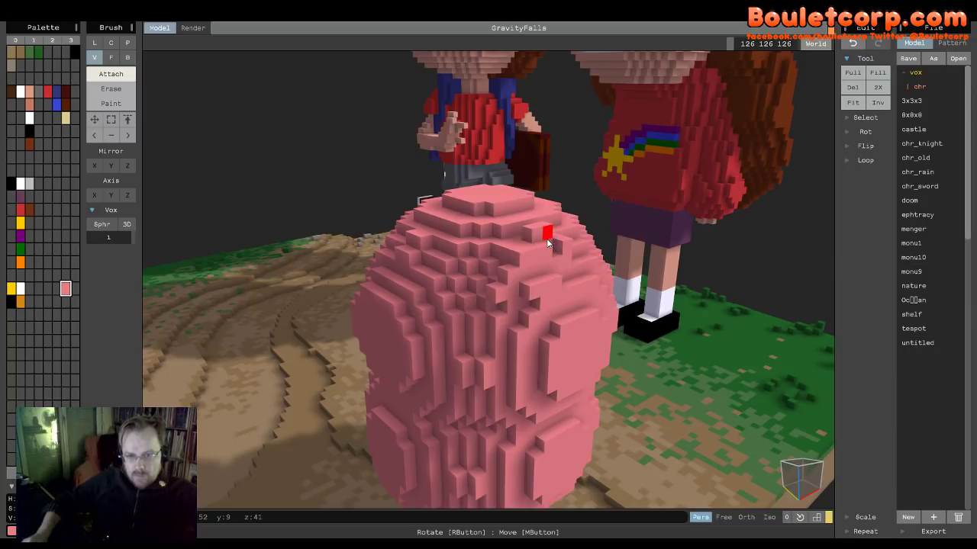
click(544, 237)
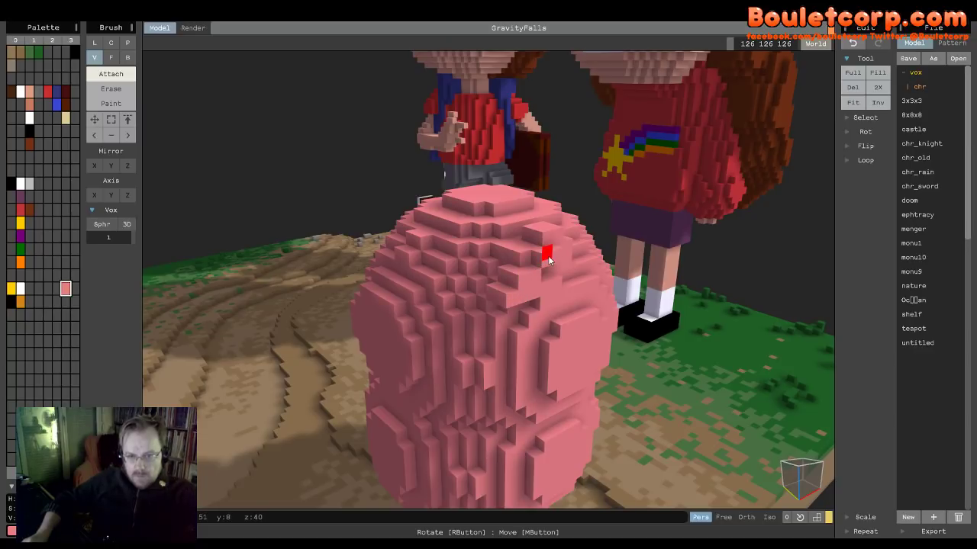
right_drag(555, 254, 416, 233)
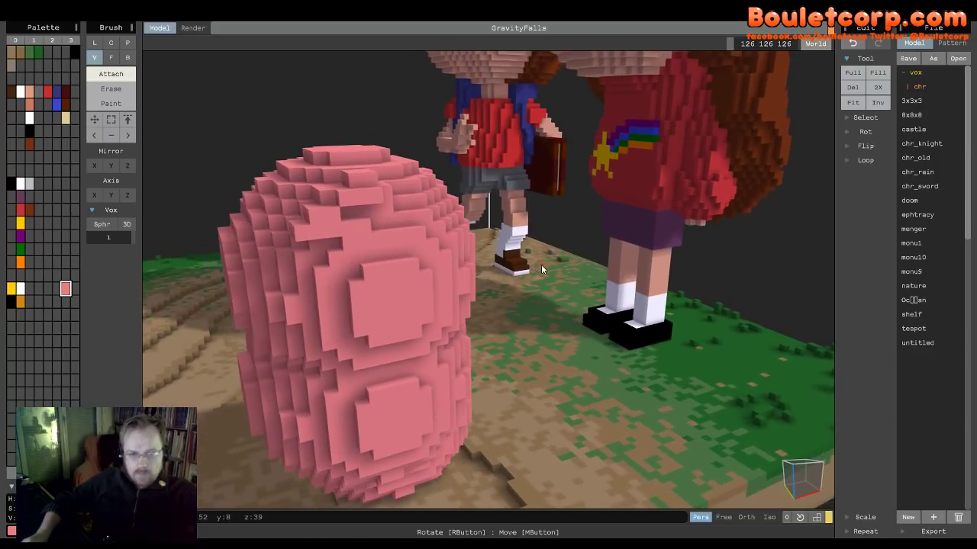
click(356, 216)
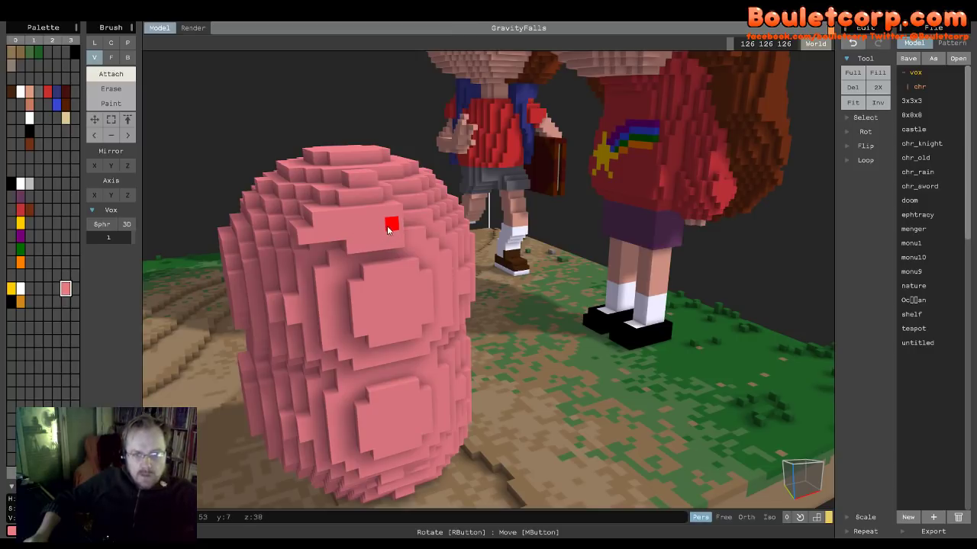
right_drag(390, 233, 397, 240)
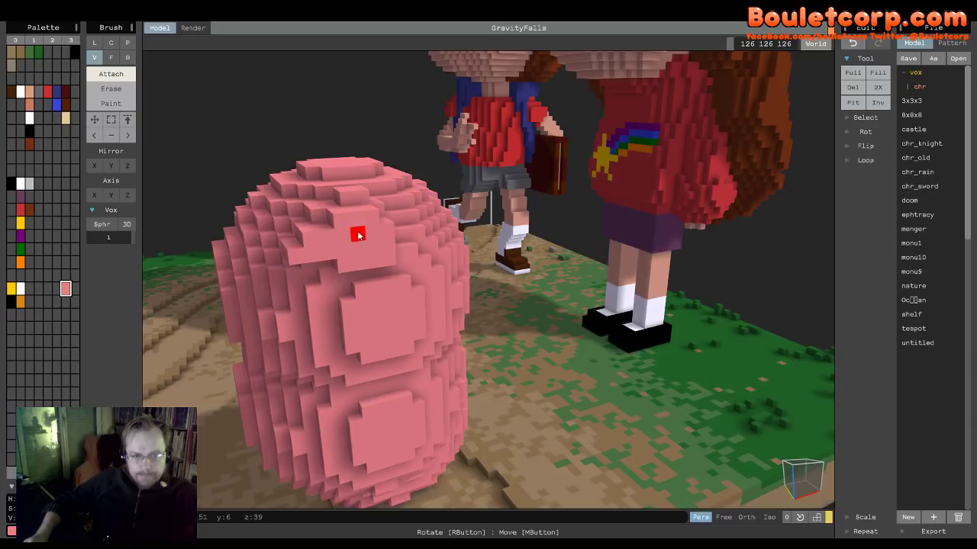
- Thicken the ear base and attach a row of pink voxels along its outer face so it sticks out further
right_drag(362, 222, 361, 300)
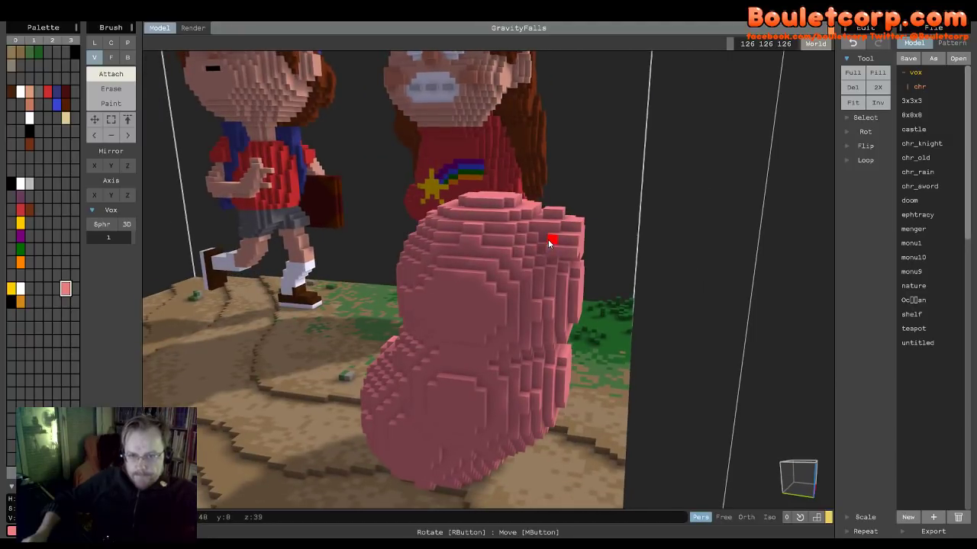
right_drag(548, 250, 572, 266)
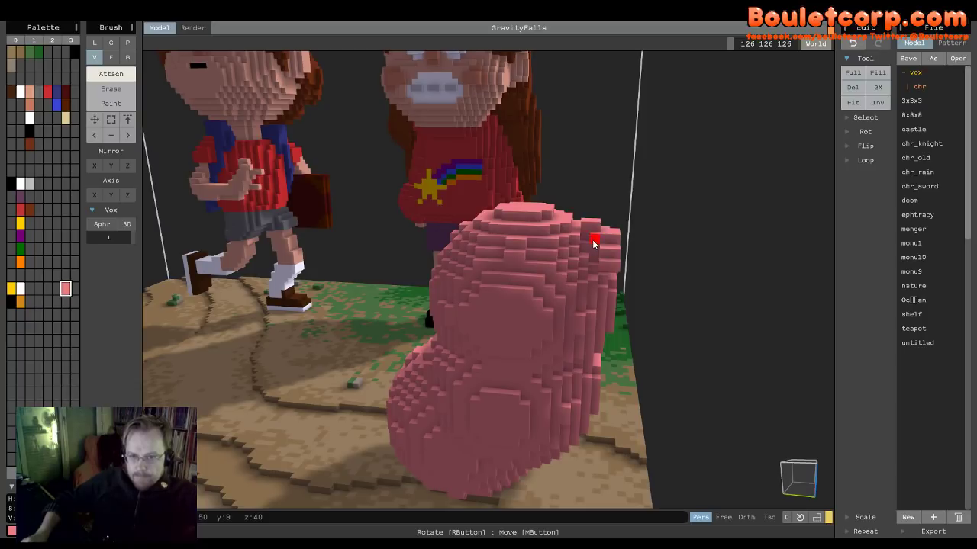
right_drag(628, 277, 585, 274)
scroll(497, 267, up, 3)
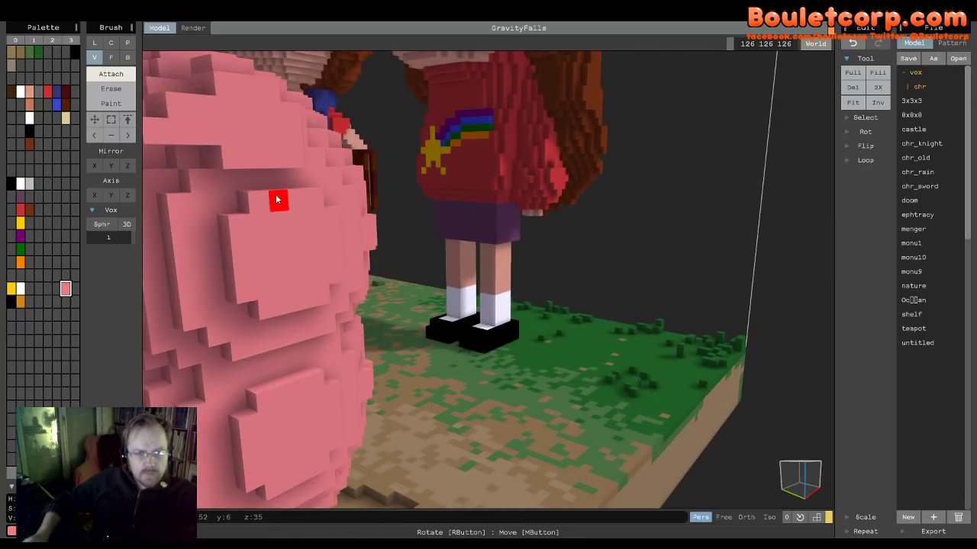
mouse_move(276, 199)
right_down()
mouse_move(316, 179)
mouse_move(294, 207)
mouse_move(292, 198)
right_up()
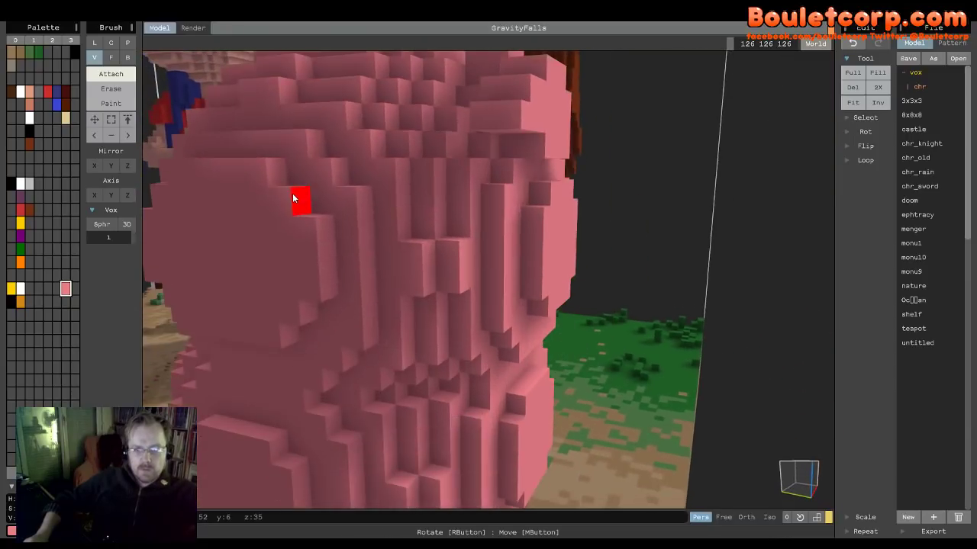
mouse_move(564, 233)
right_down()
mouse_move(517, 265)
mouse_move(451, 160)
mouse_move(474, 185)
right_up()
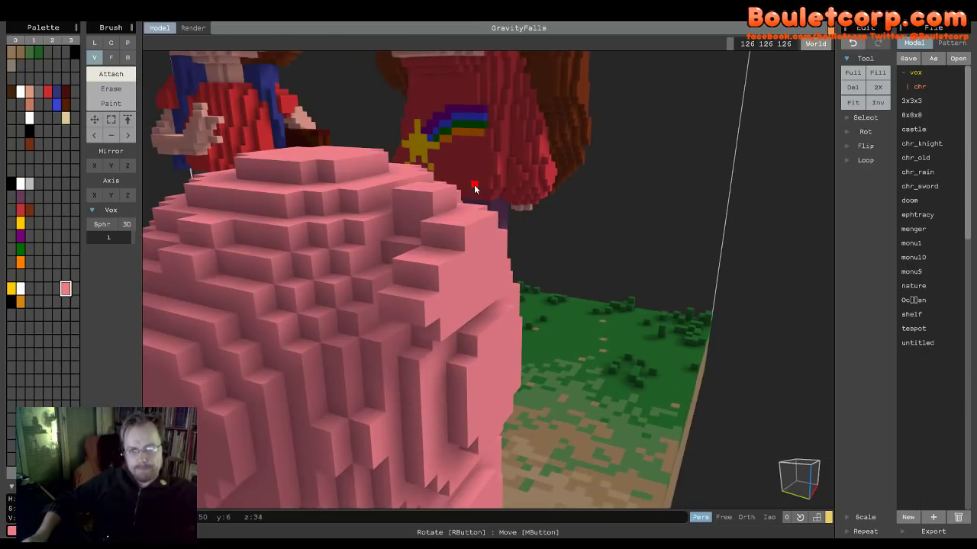
scroll(474, 185, up, 2)
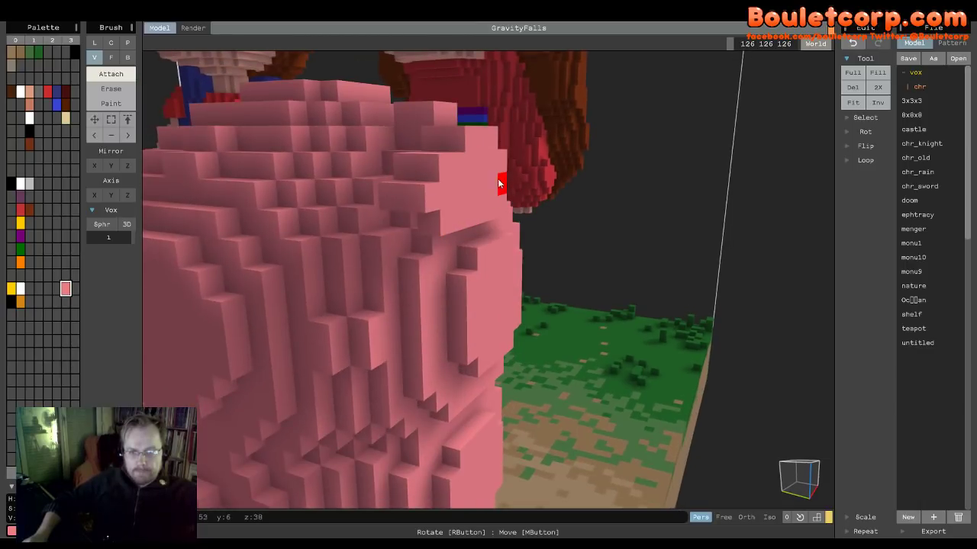
mouse_move(506, 179)
mouse_down()
mouse_move(514, 183)
mouse_move(403, 203)
mouse_move(425, 201)
mouse_up()
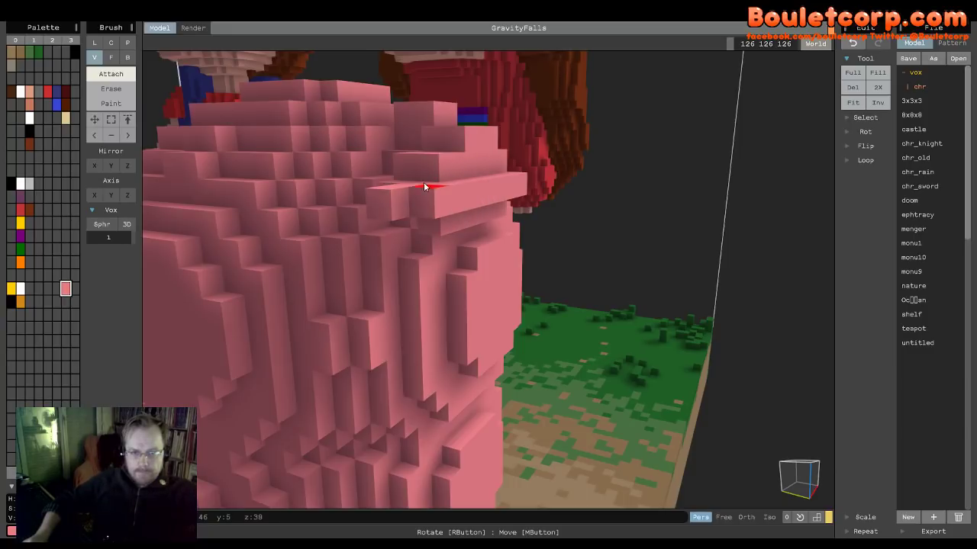
mouse_move(443, 201)
right_down()
mouse_move(451, 189)
mouse_move(427, 240)
mouse_move(434, 245)
mouse_move(429, 233)
mouse_move(432, 256)
mouse_move(322, 174)
right_up()
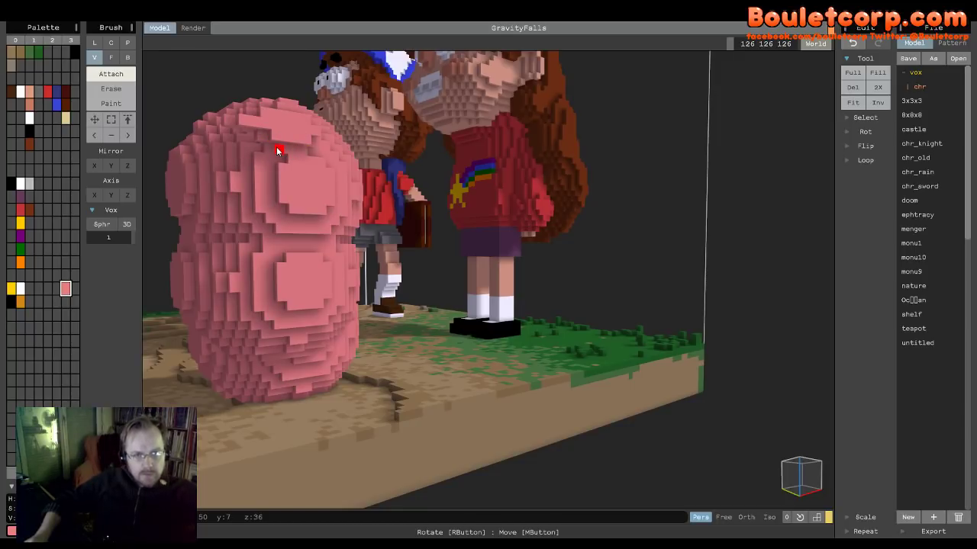
- Lengthen the ear outward with more pink voxels and taper it to a pointed tip
mouse_move(269, 149)
right_down()
mouse_move(284, 177)
mouse_move(307, 182)
right_up()
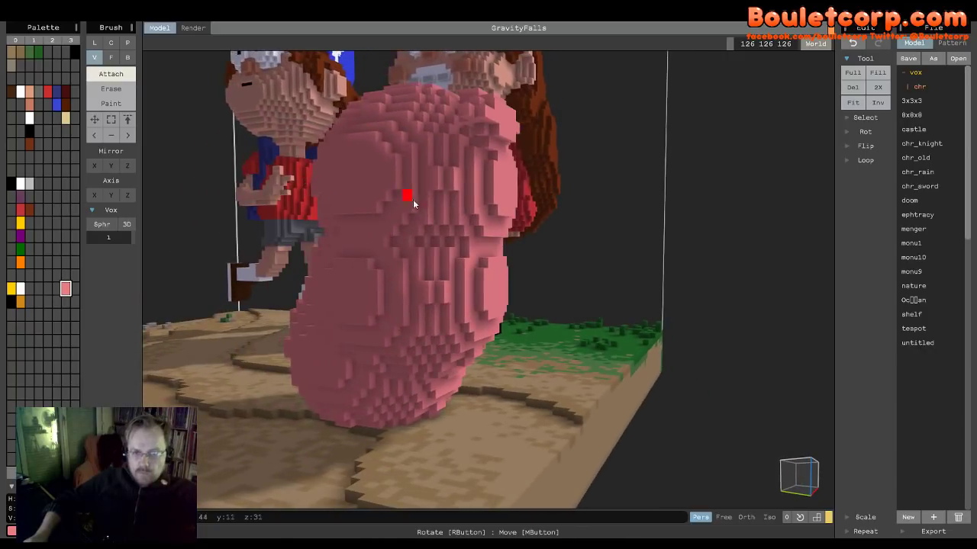
right_drag(412, 202, 435, 218)
scroll(669, 240, up, 5)
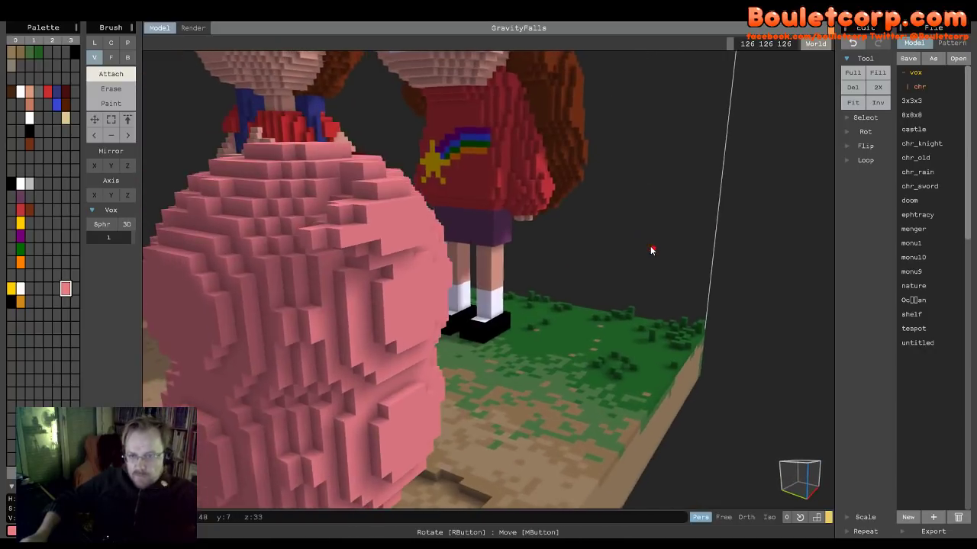
right_drag(651, 251, 559, 239)
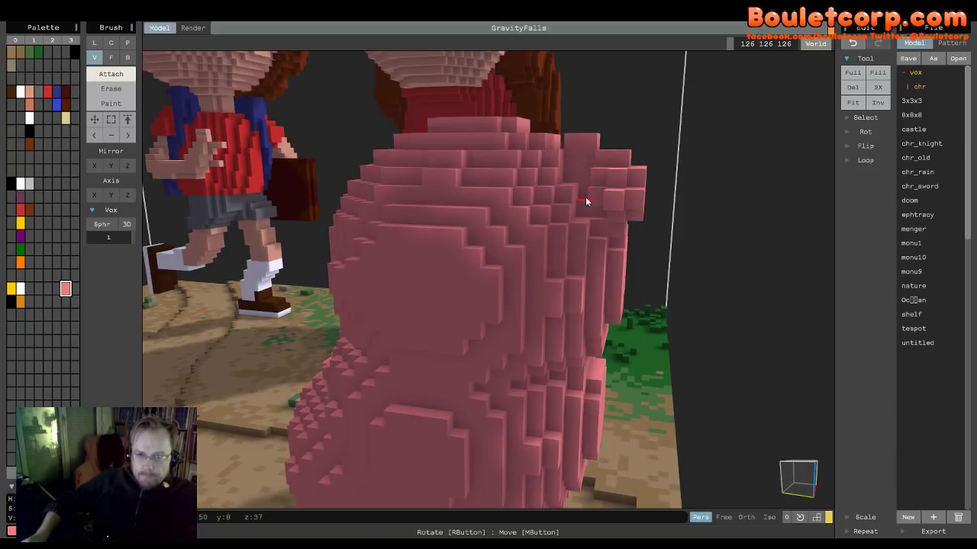
right_drag(586, 197, 629, 294)
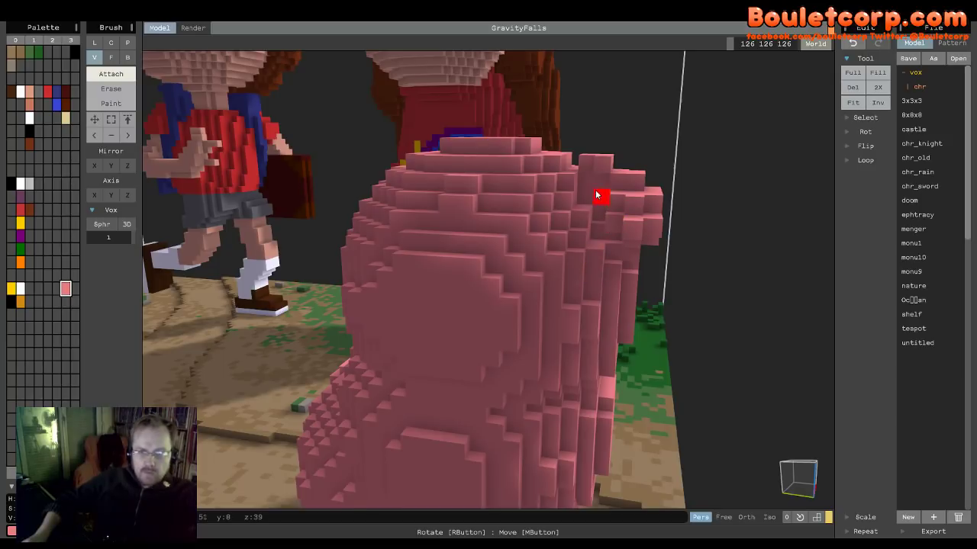
right_drag(597, 196, 463, 181)
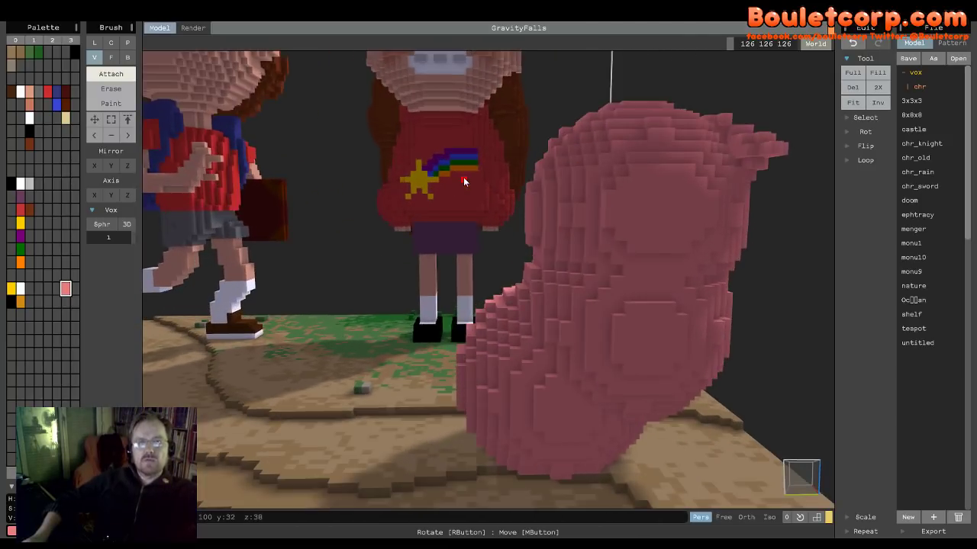
- Attach more pink voxels along the upper edge of the ear's base to build it up against the head
scroll(462, 178, down, 4)
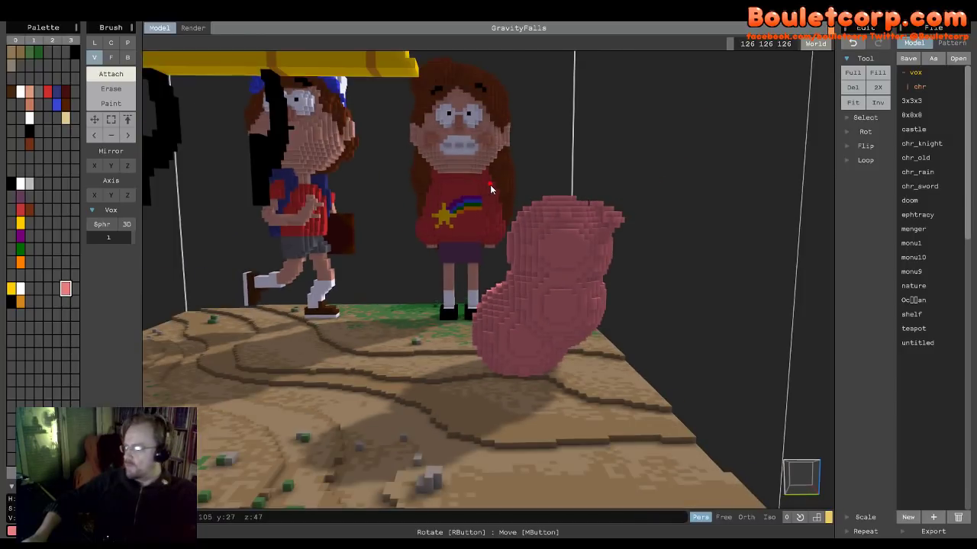
mouse_move(525, 204)
right_down()
mouse_move(535, 208)
mouse_move(522, 219)
mouse_move(538, 214)
right_up()
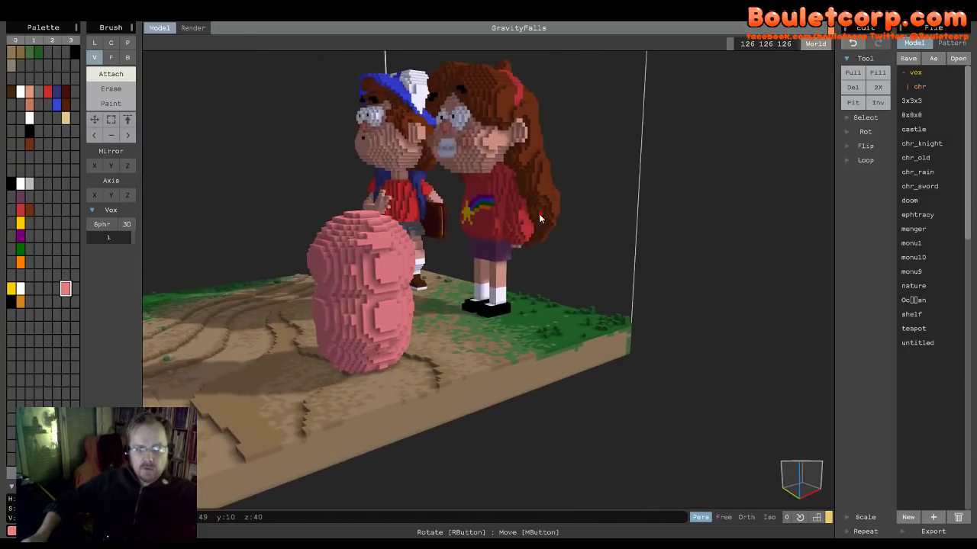
scroll(461, 230, up, 3)
scroll(461, 230, up, 2)
right_drag(461, 230, 388, 268)
scroll(376, 297, up, 2)
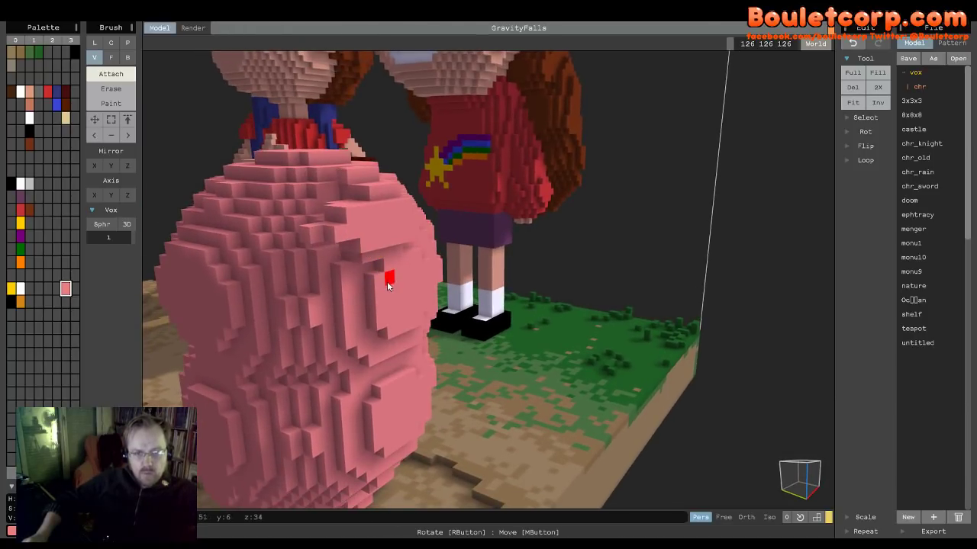
right_drag(389, 275, 395, 285)
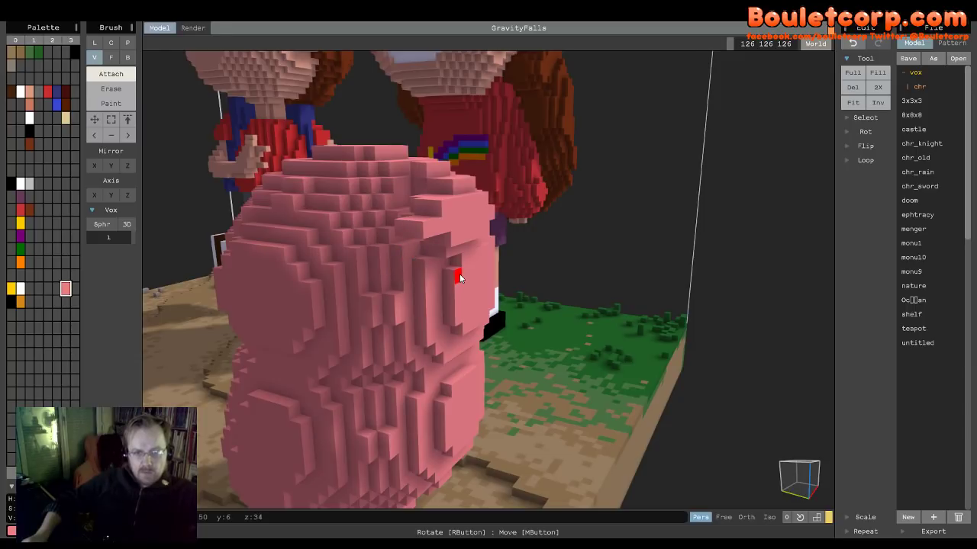
right_drag(460, 277, 399, 276)
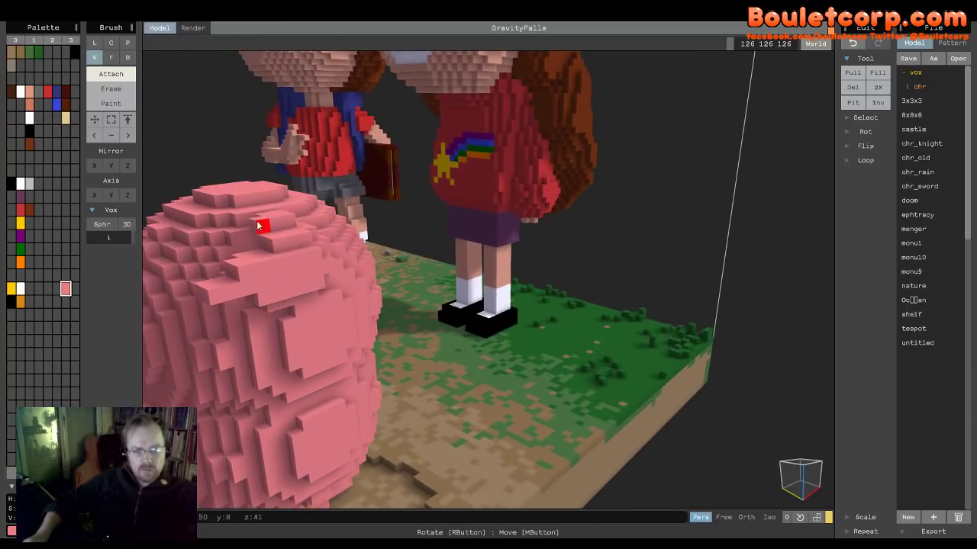
click(269, 258)
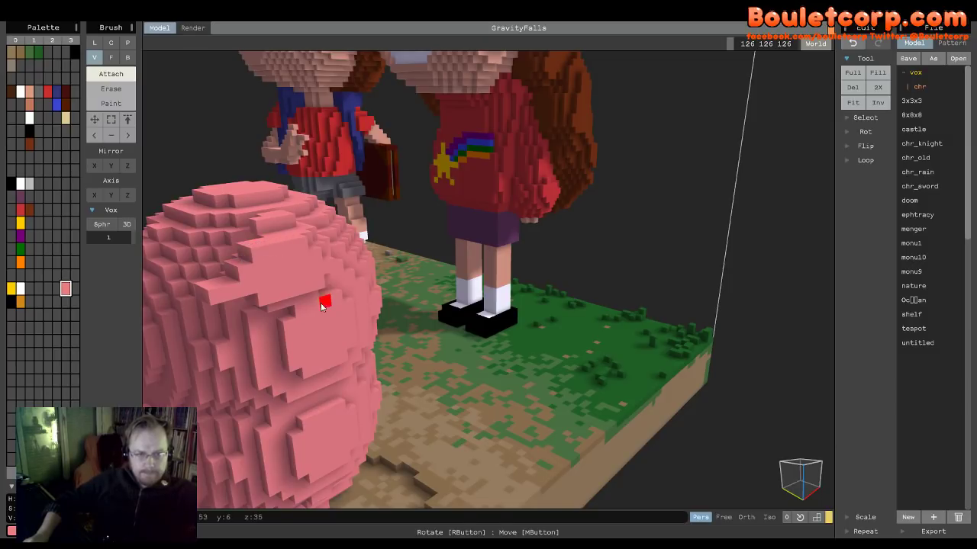
- Extend the ear's outer face downward with a few pink voxels to shape its lower edge
scroll(324, 300, up, 2)
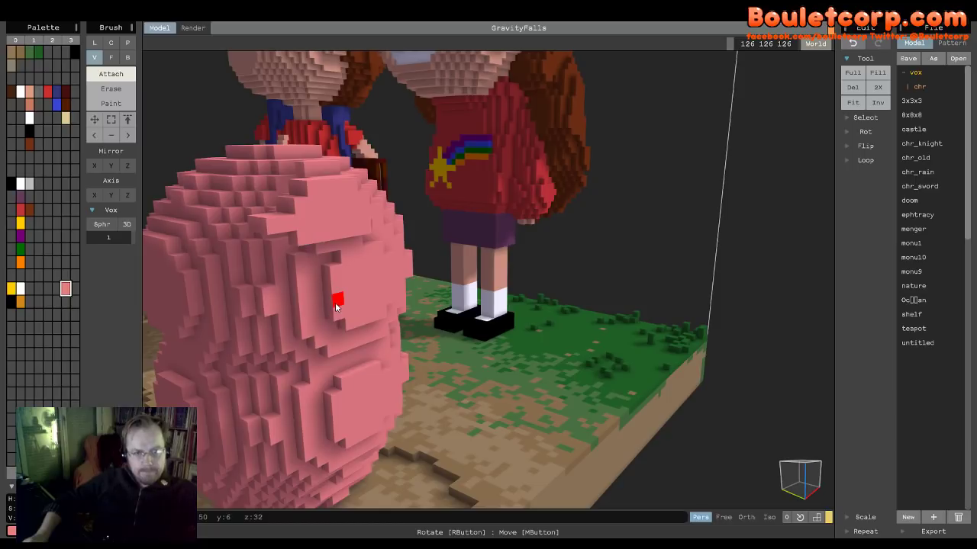
right_drag(338, 301, 323, 301)
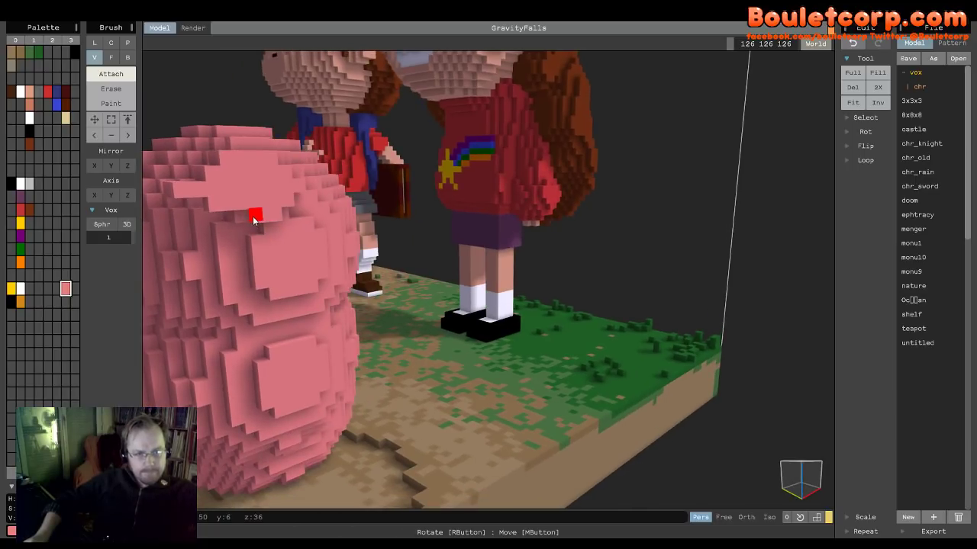
click(303, 243)
click(303, 248)
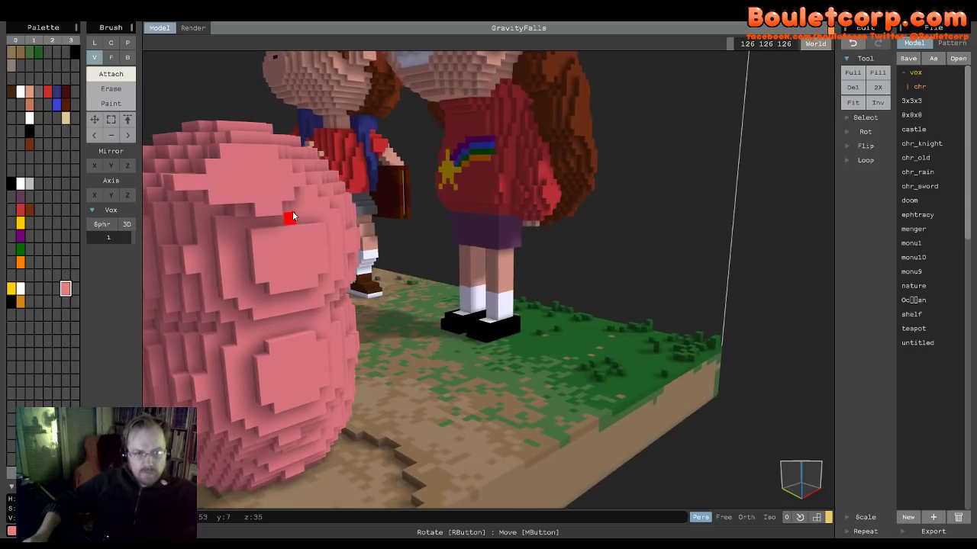
mouse_move(284, 257)
right_down()
mouse_move(257, 266)
mouse_move(267, 252)
right_up()
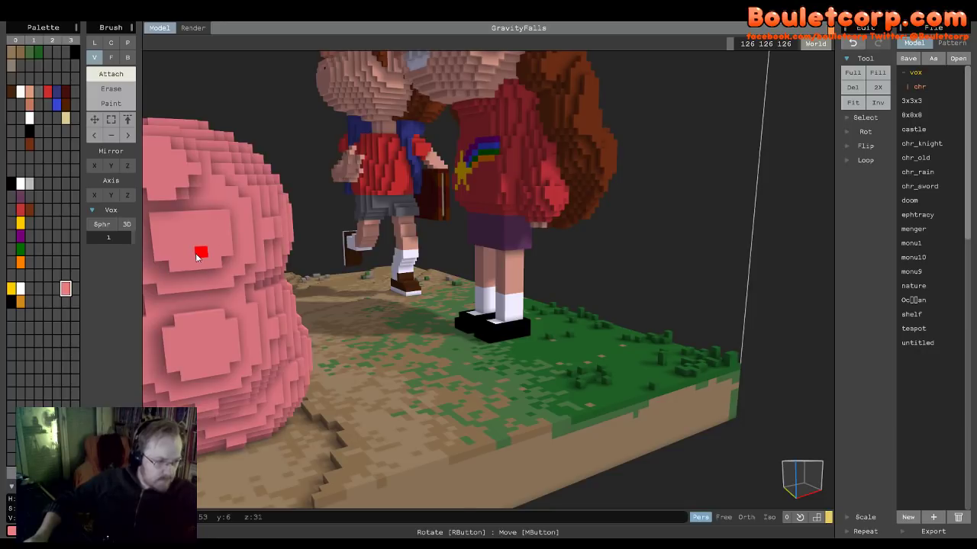
- Fill the notch in the ear's upper edge between its base and the outer tip with pink voxels
right_drag(196, 257, 262, 261)
right_drag(321, 252, 305, 242)
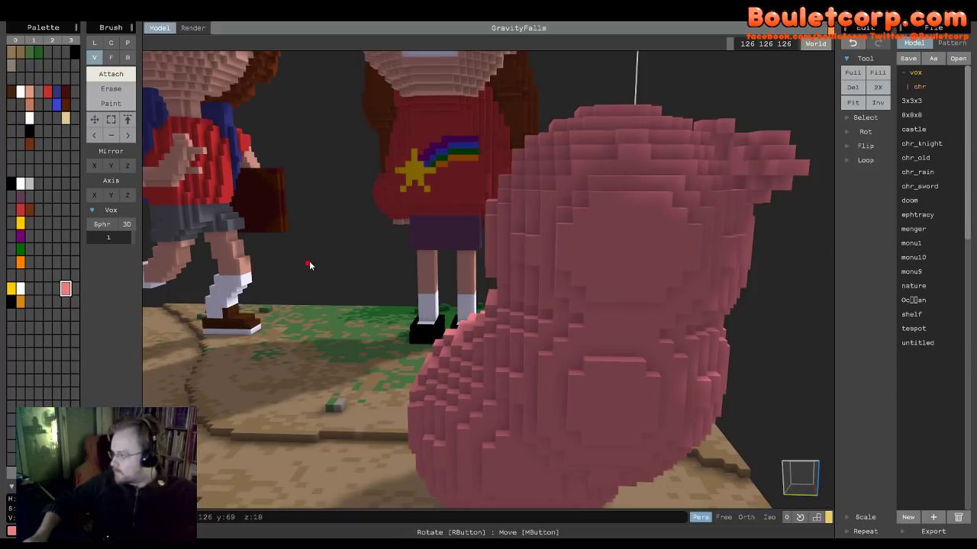
right_drag(352, 283, 346, 287)
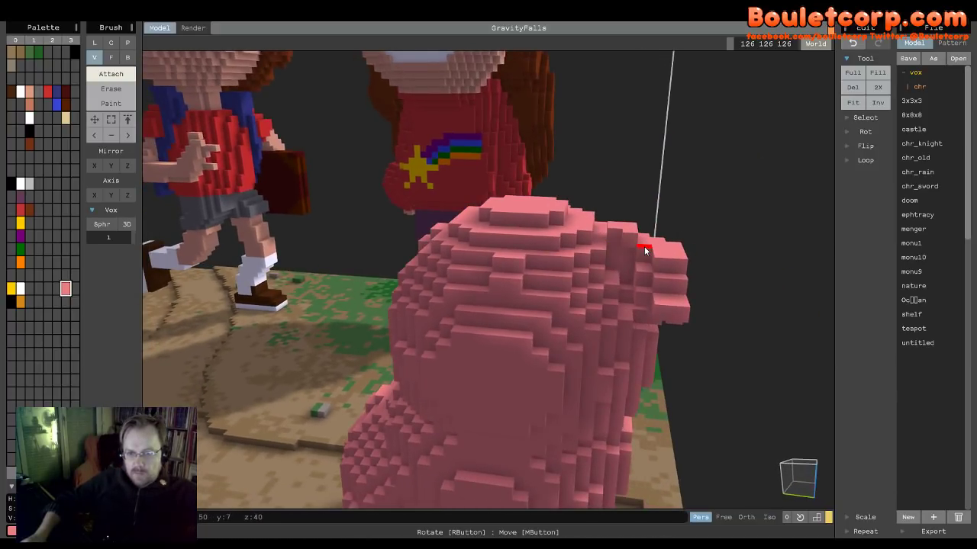
right_drag(568, 310, 497, 338)
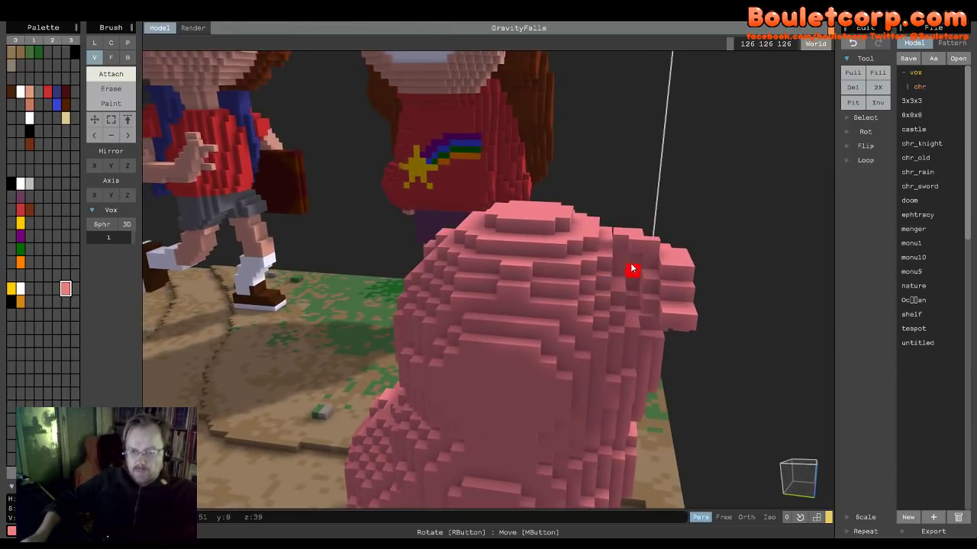
click(660, 257)
click(663, 259)
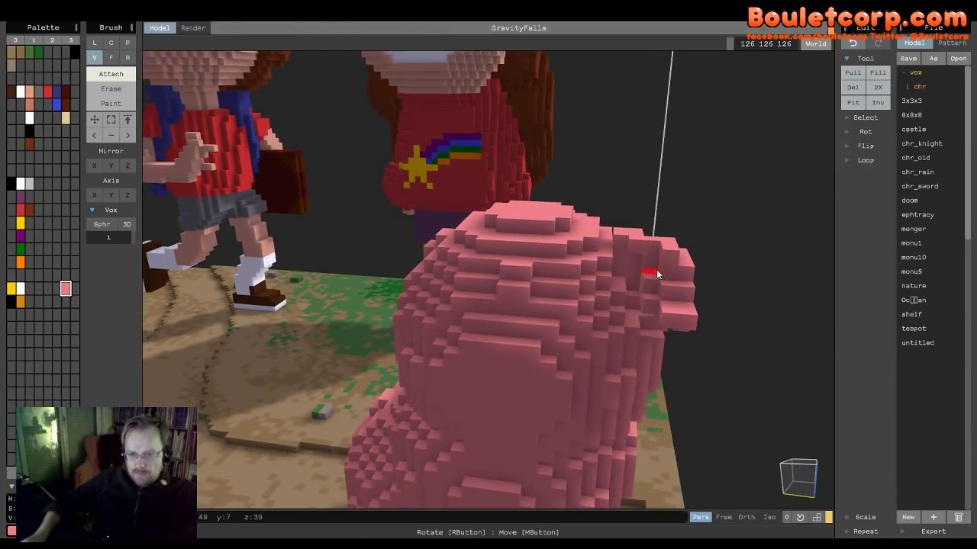
right_drag(657, 274, 632, 283)
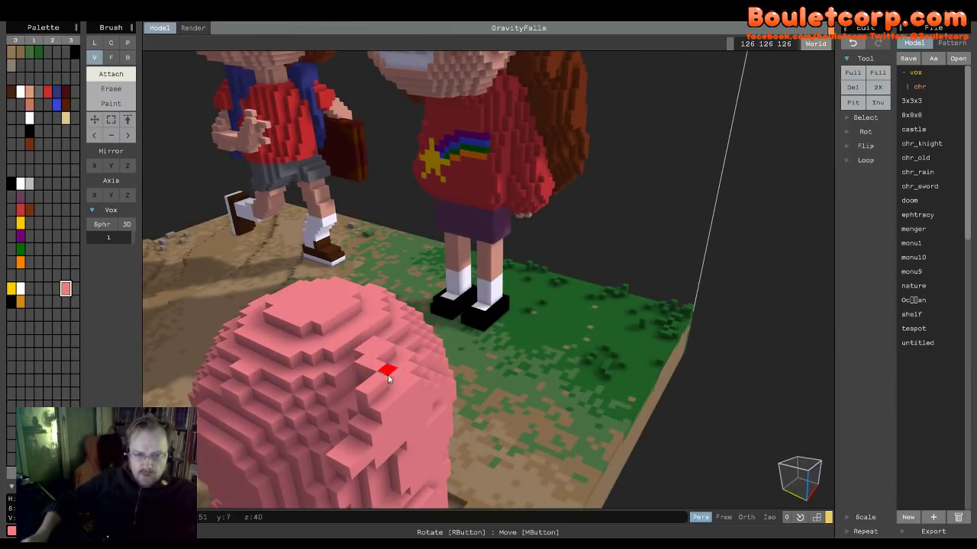
- Attach a raised patch of pink voxels on the opposite side of the head as the second ear's base
right_drag(388, 378, 505, 371)
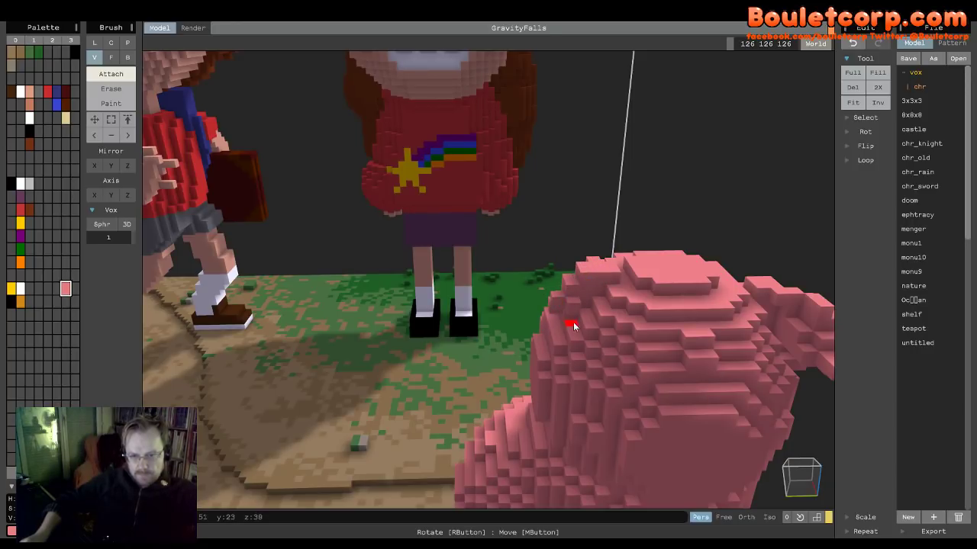
right_drag(574, 322, 622, 330)
mouse_move(477, 296)
right_down()
mouse_move(395, 283)
mouse_move(475, 295)
mouse_move(466, 298)
right_up()
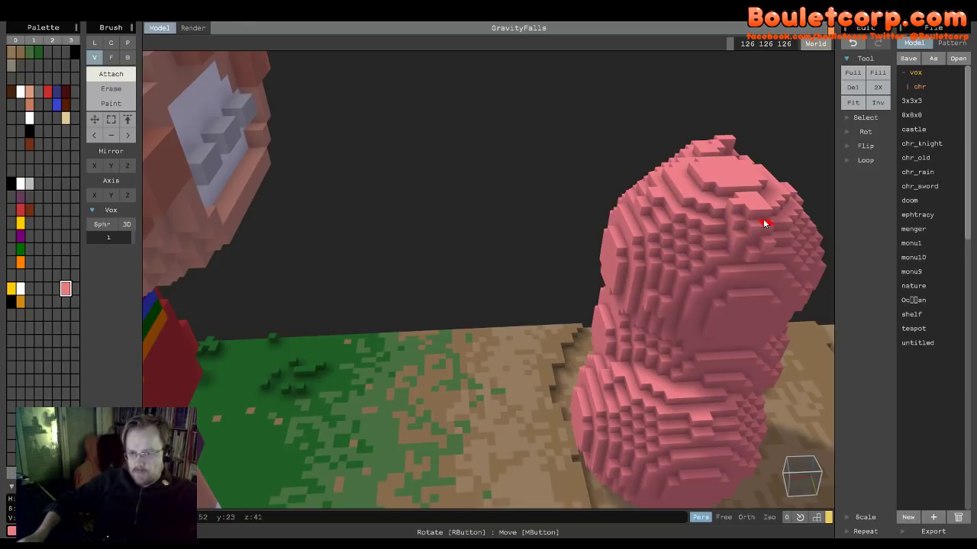
right_drag(754, 218, 680, 226)
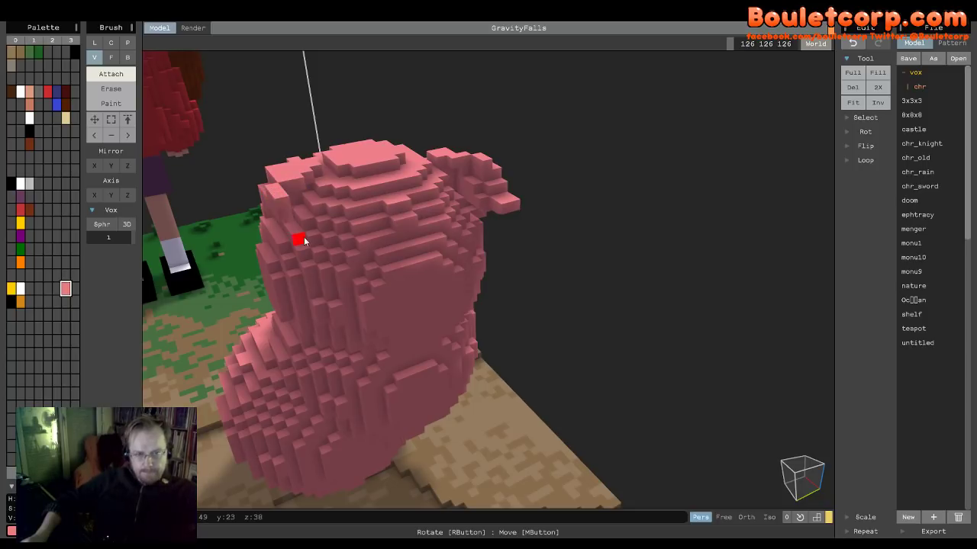
- Thicken the second ear's base and extend it outward with rows of pink voxels to match the first ear
right_drag(302, 237, 339, 243)
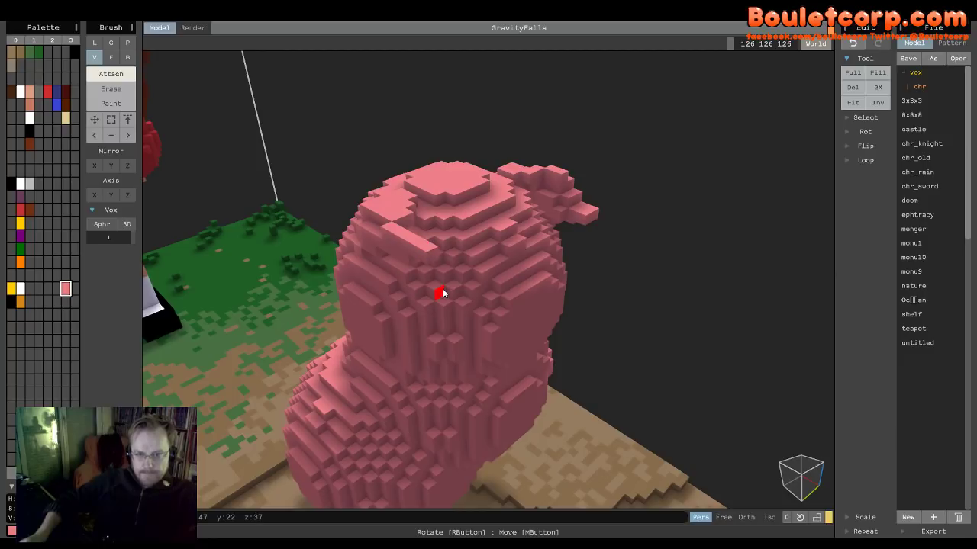
mouse_move(440, 289)
right_down()
mouse_move(437, 276)
mouse_move(461, 276)
mouse_move(439, 290)
right_up()
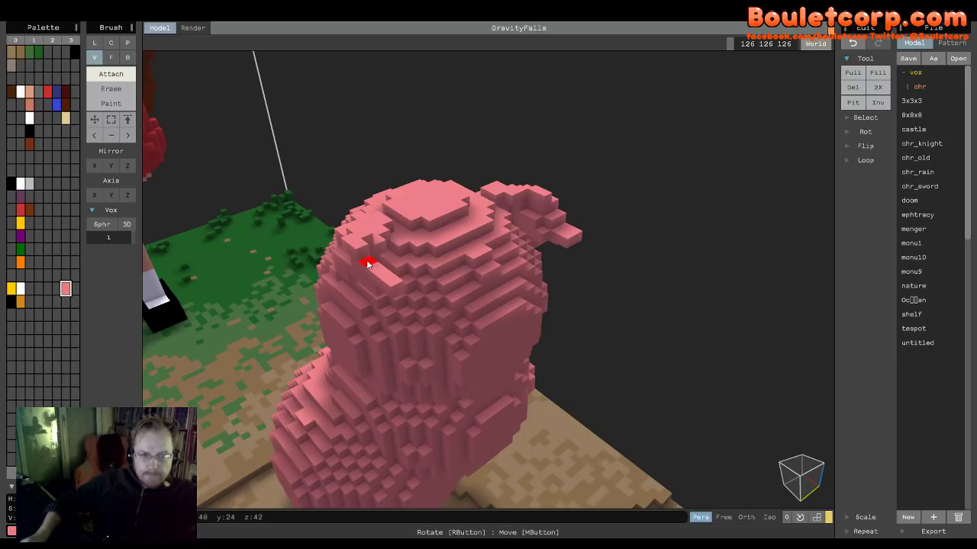
right_drag(379, 281, 446, 223)
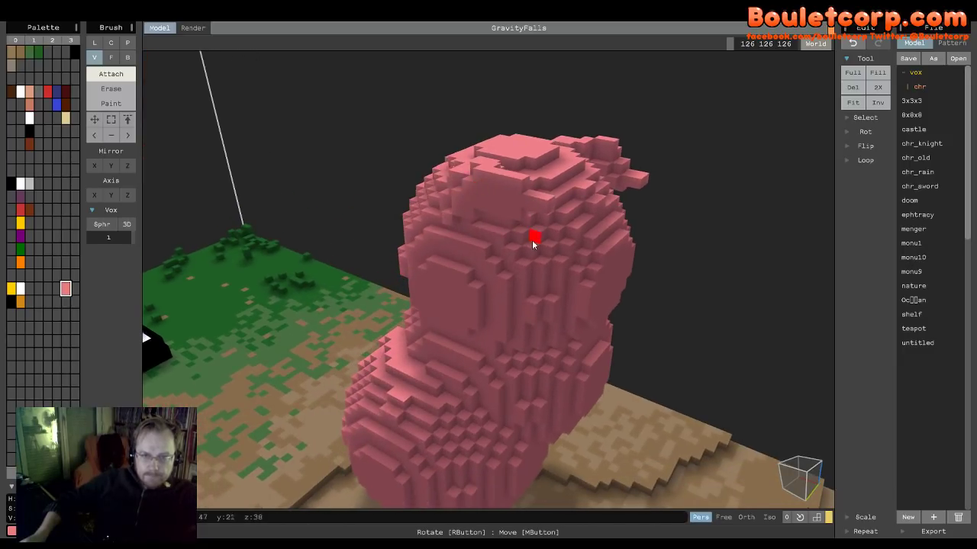
right_drag(532, 239, 455, 255)
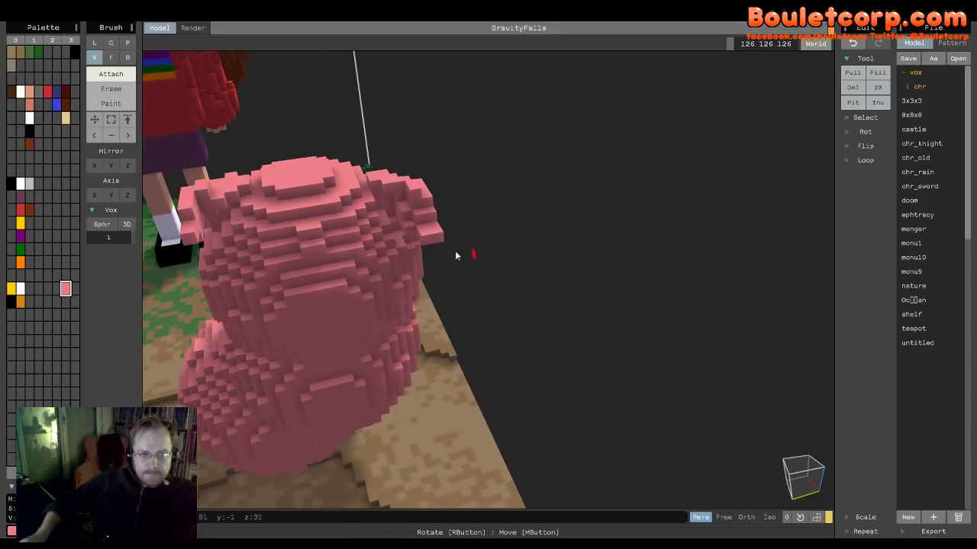
- Build up the second ear's upper edge with single pink voxels and refine its outer tip
click(220, 187)
right_drag(228, 212, 233, 191)
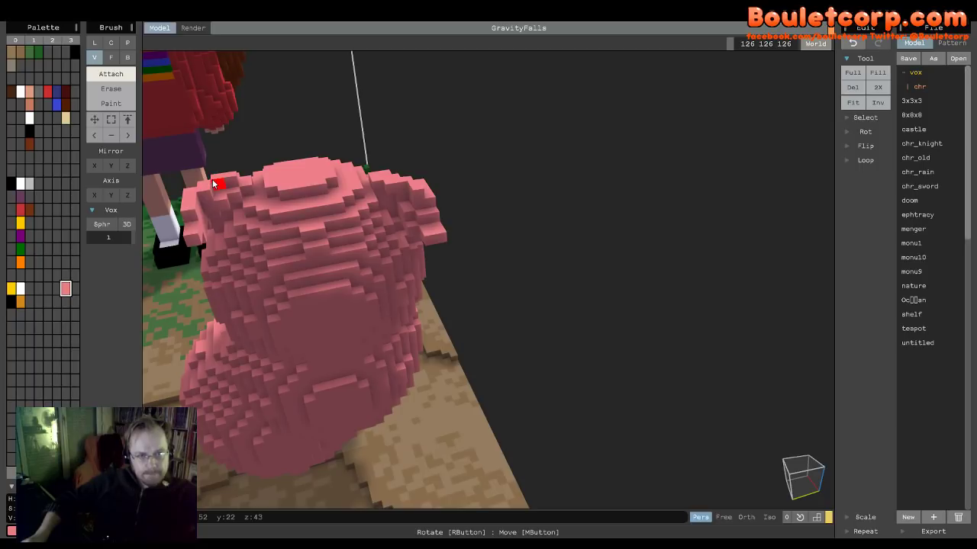
right_drag(229, 233, 235, 241)
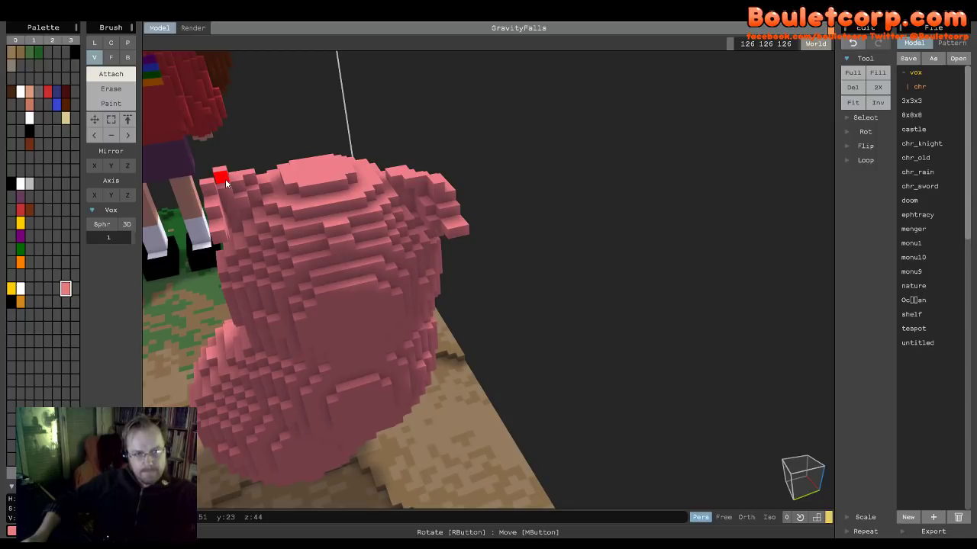
right_drag(227, 185, 257, 240)
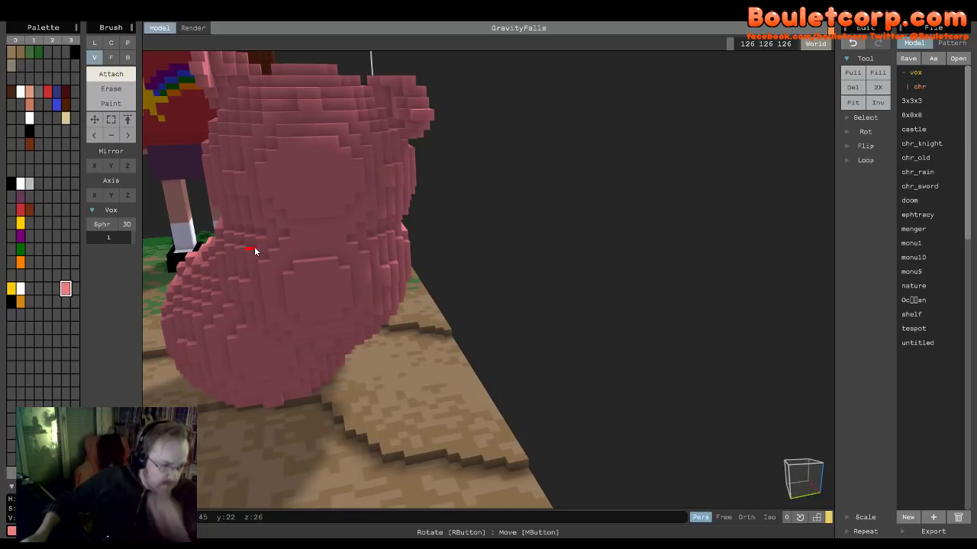
- Attach the first pink voxels of a small tail to the end face of the creature's lower body ball
right_drag(263, 255, 298, 281)
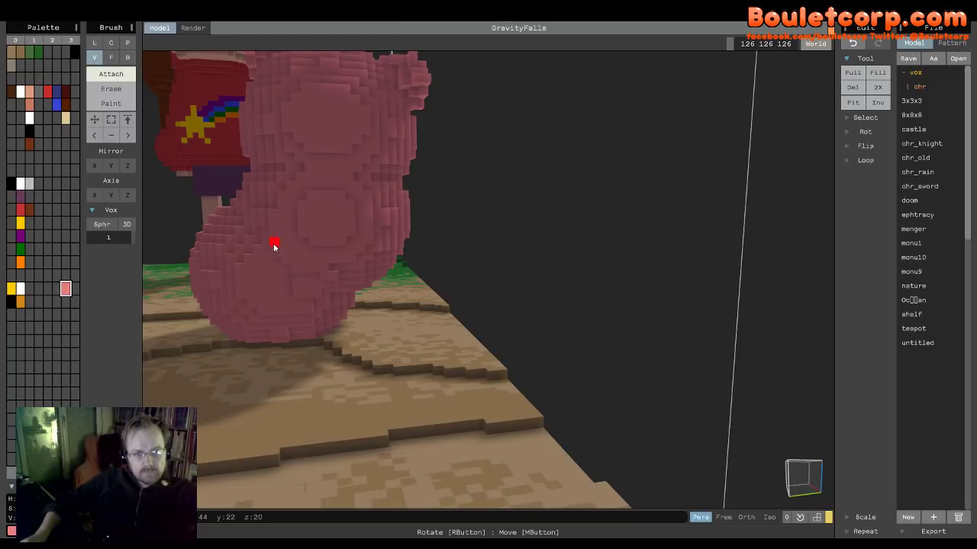
right_drag(272, 244, 353, 283)
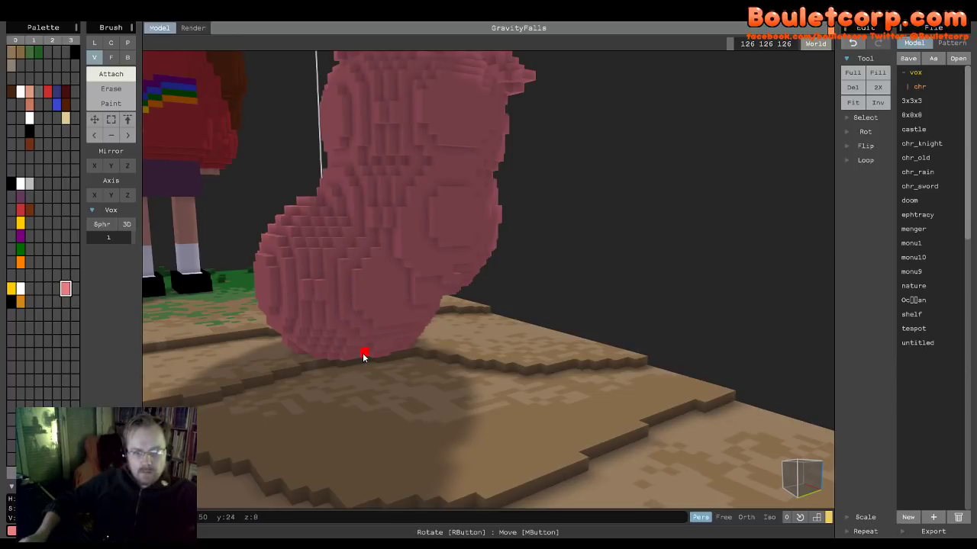
right_drag(351, 350, 370, 343)
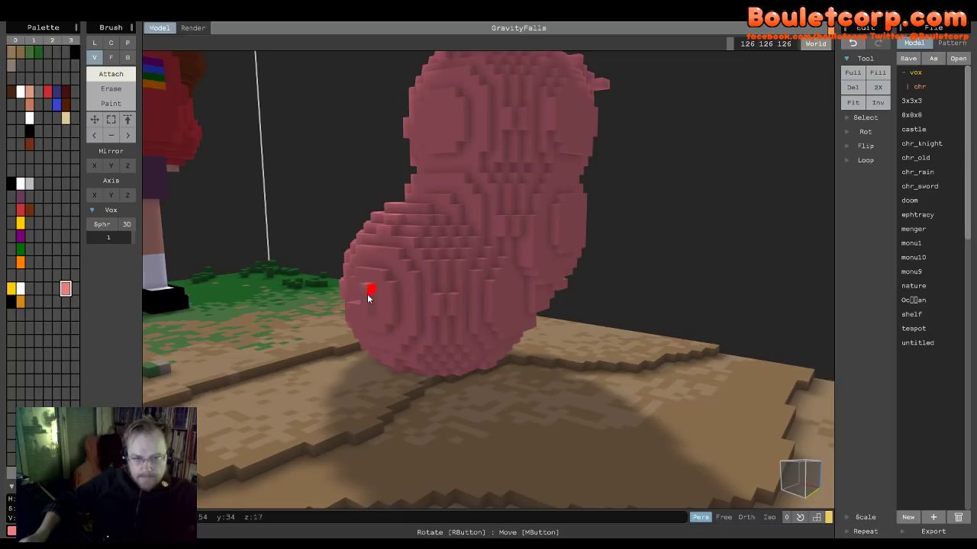
right_drag(374, 324, 389, 328)
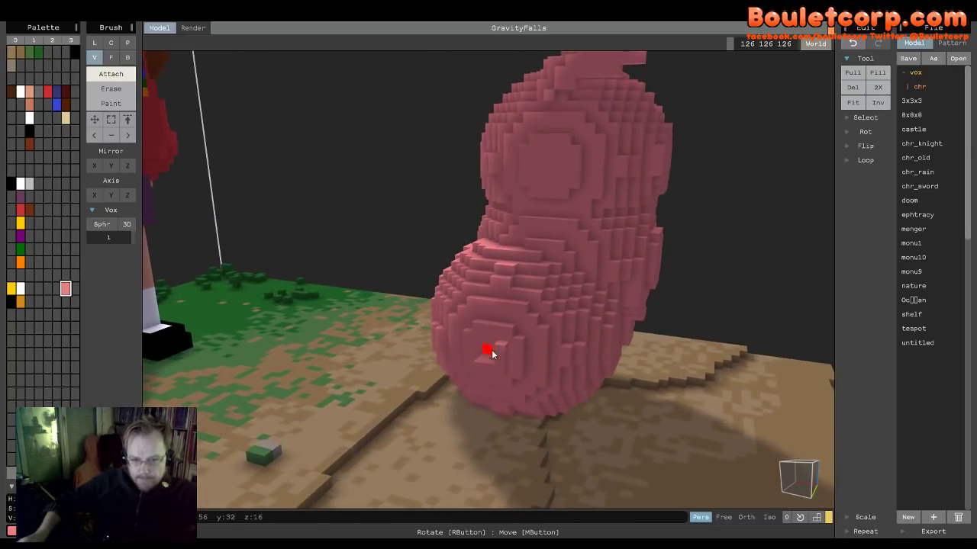
right_drag(519, 375, 583, 373)
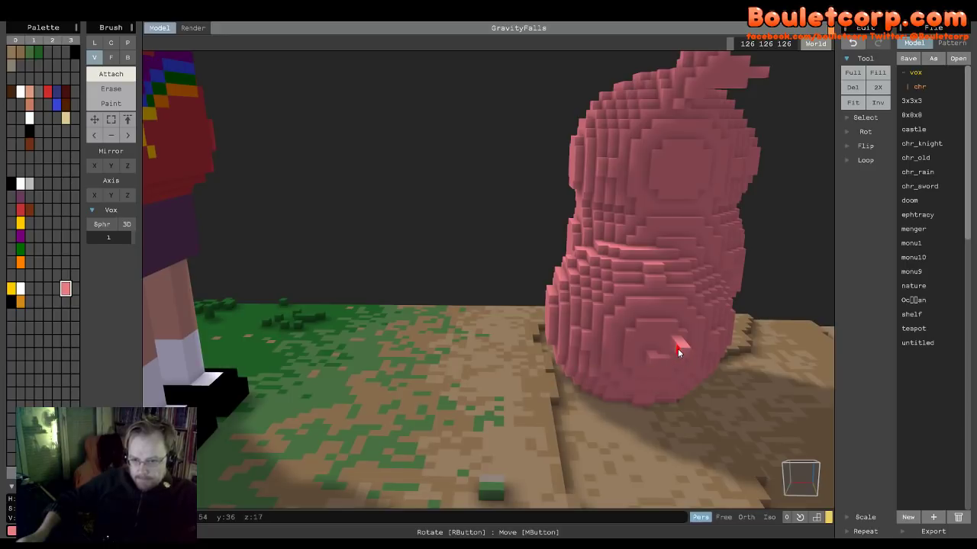
- Continue the tail with single pink voxels, curling it into a loop that sticks out from the lower body
click(678, 349)
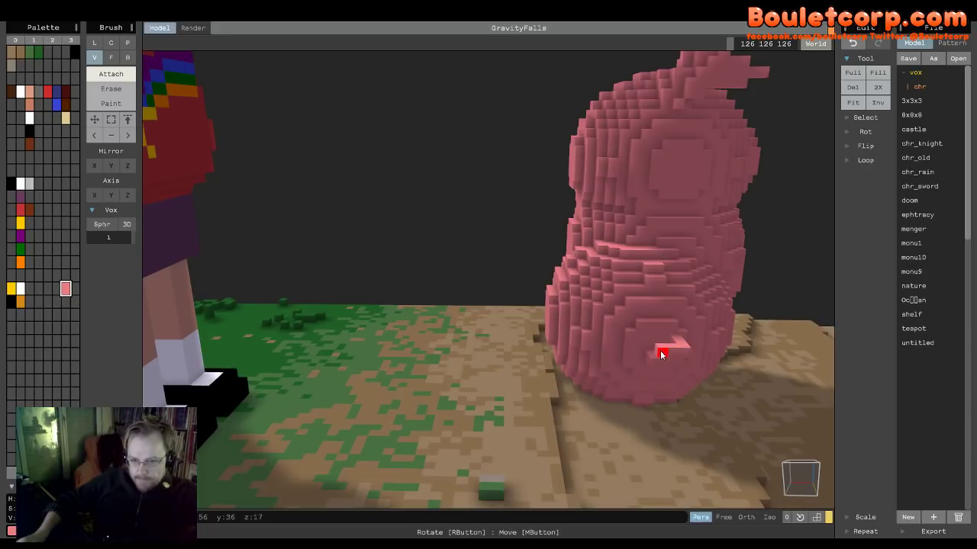
mouse_move(662, 355)
right_down()
mouse_move(623, 331)
mouse_move(668, 340)
right_up()
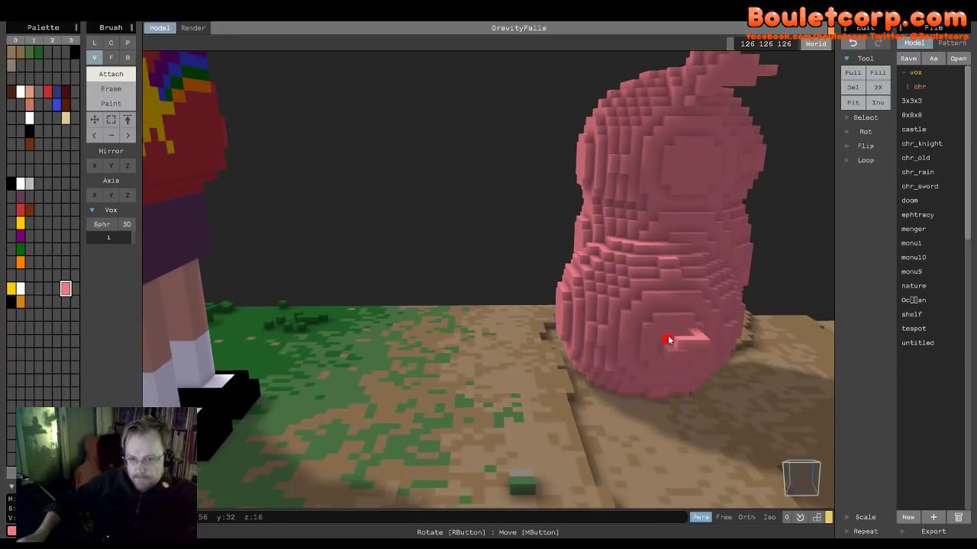
scroll(662, 329, up, 6)
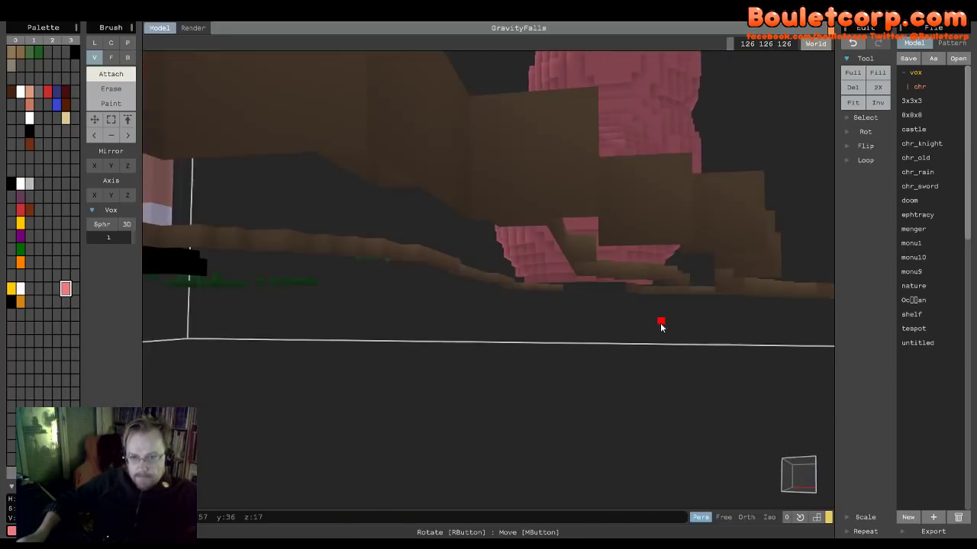
scroll(658, 327, down, 5)
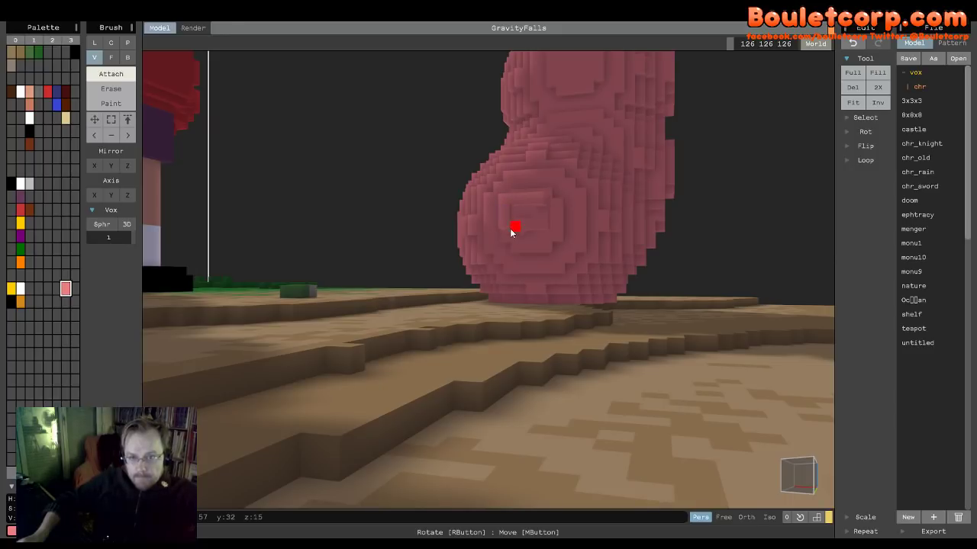
right_drag(505, 234, 488, 266)
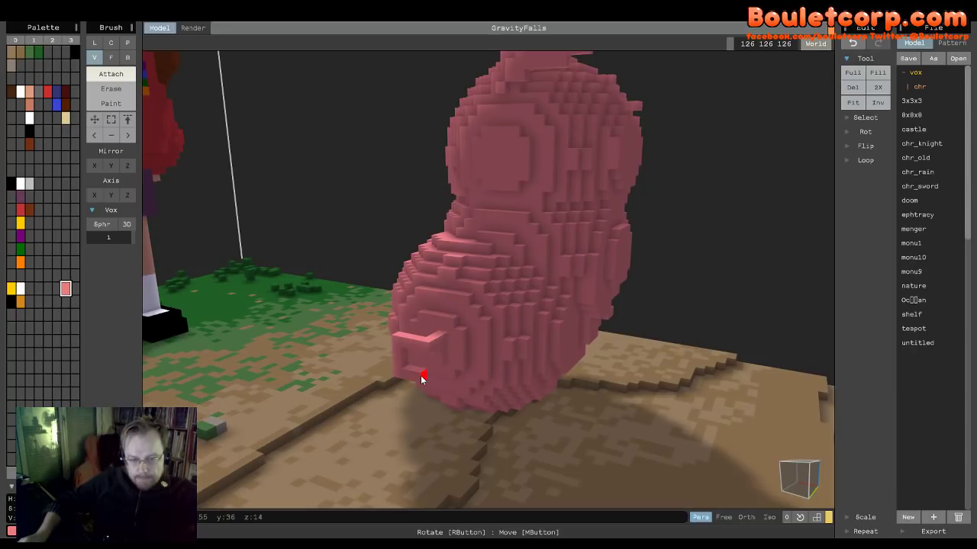
- Attach rows of red voxels to the front of the creature's head, forming a flat snout with a narrower top row
right_drag(421, 376, 379, 390)
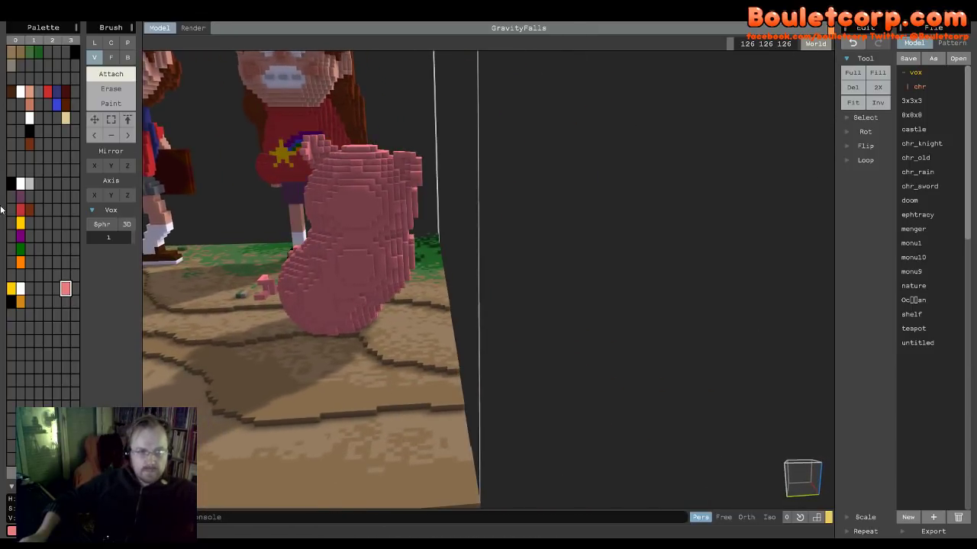
click(74, 288)
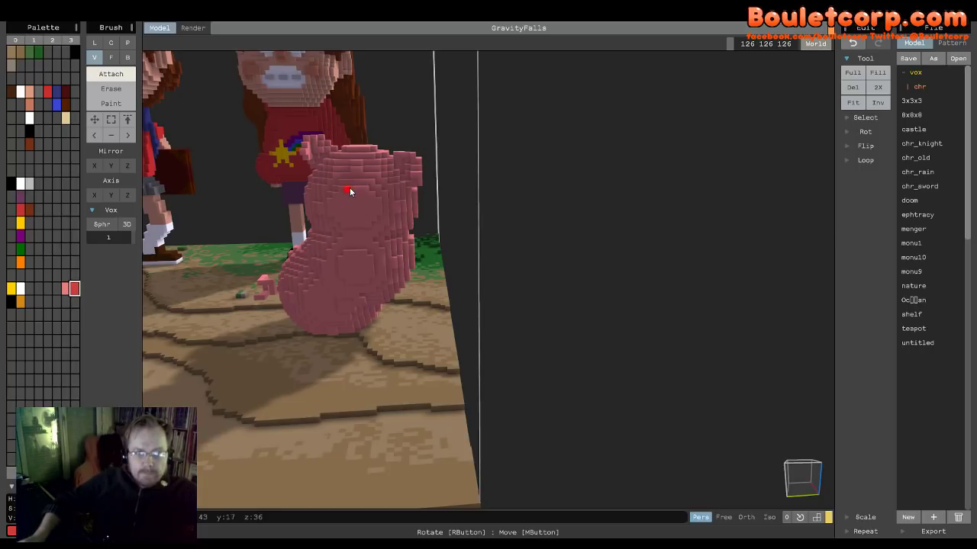
scroll(356, 192, up, 5)
scroll(366, 229, down, 2)
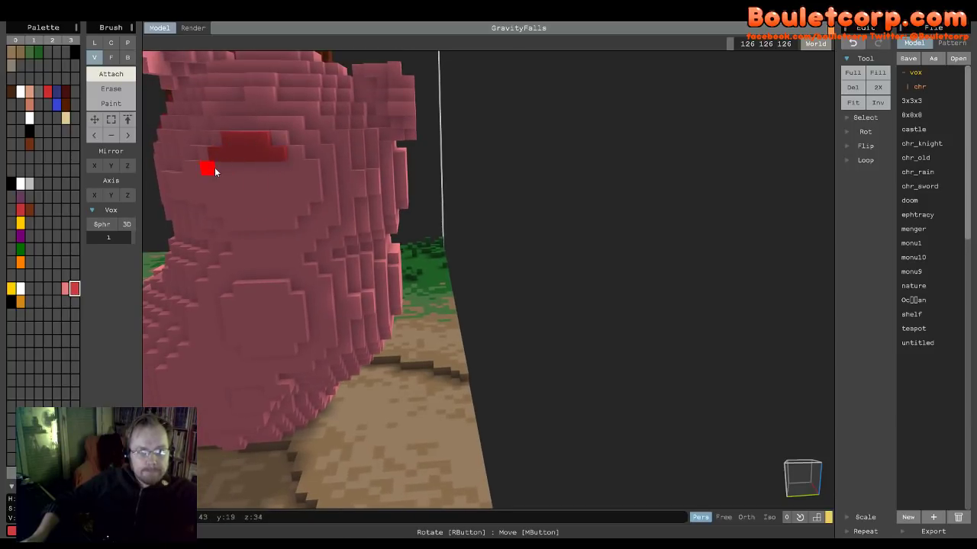
drag(218, 167, 270, 171)
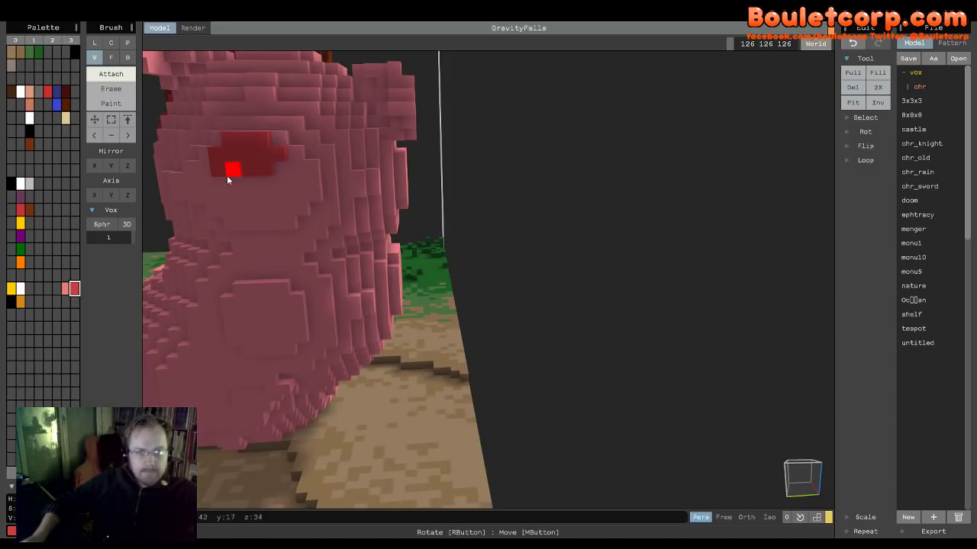
click(280, 168)
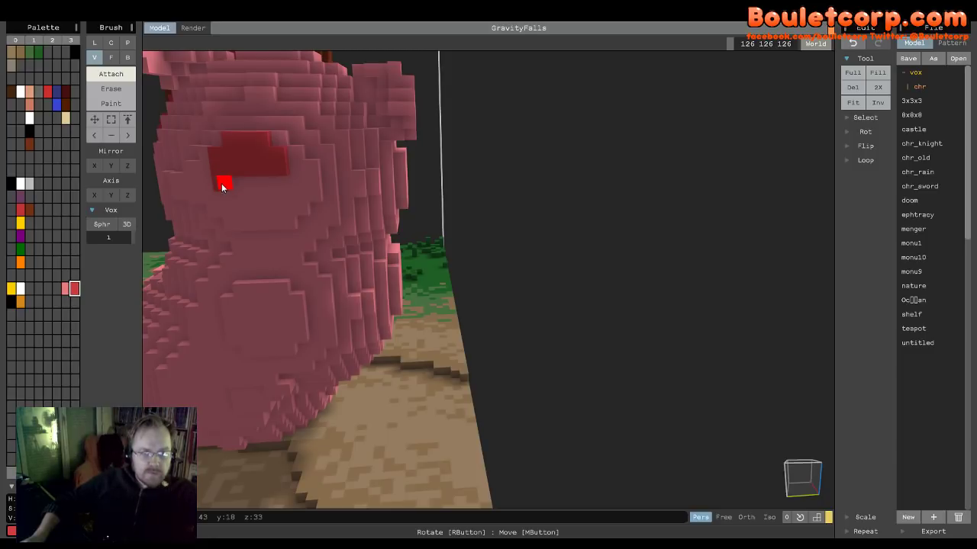
drag(221, 184, 263, 183)
click(278, 183)
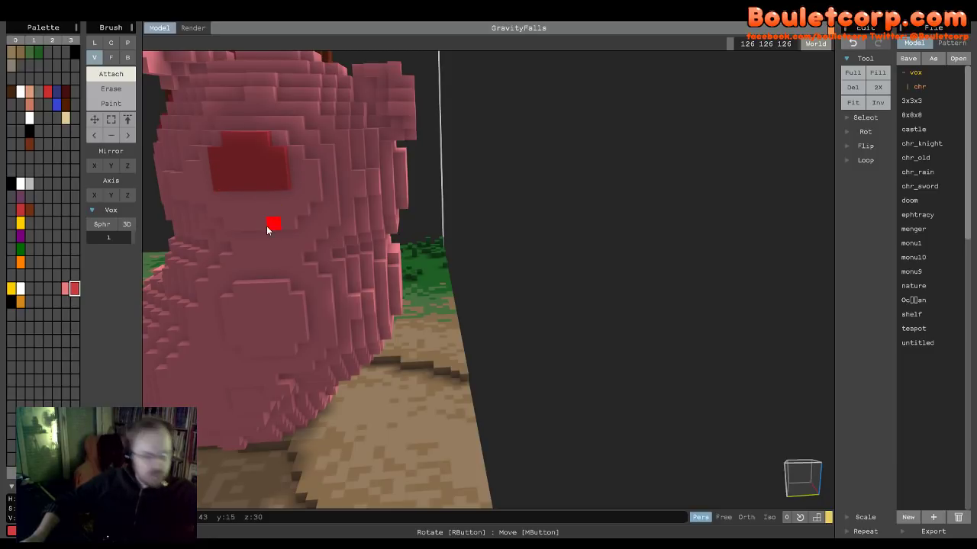
- Cut two narrow vertical nostril slots, each two voxels tall, into the red snout
right_drag(267, 226, 273, 237)
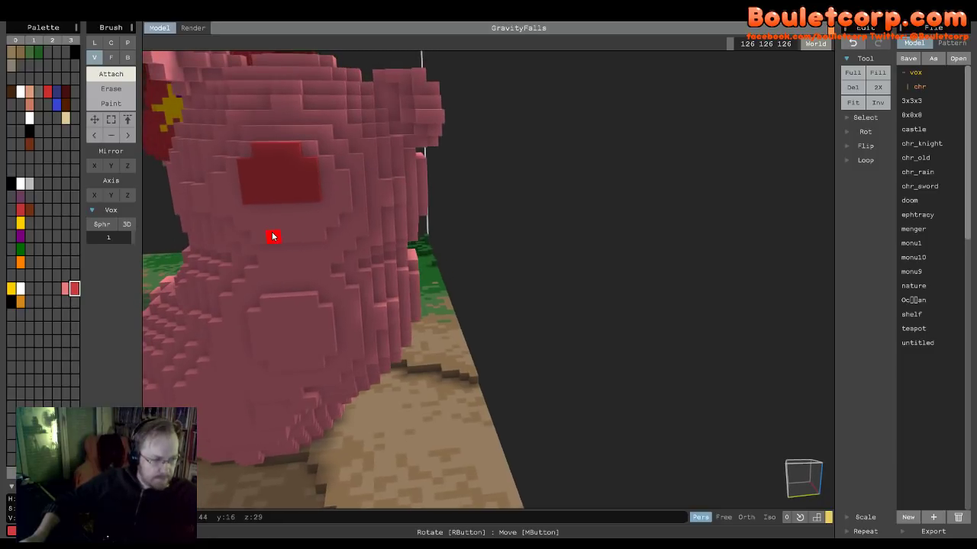
click(266, 171)
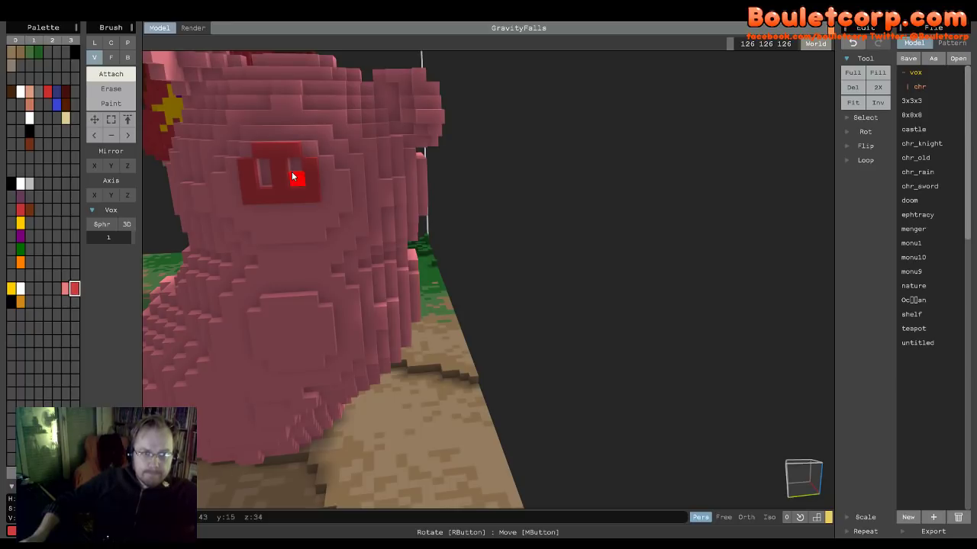
right_drag(290, 185, 299, 189)
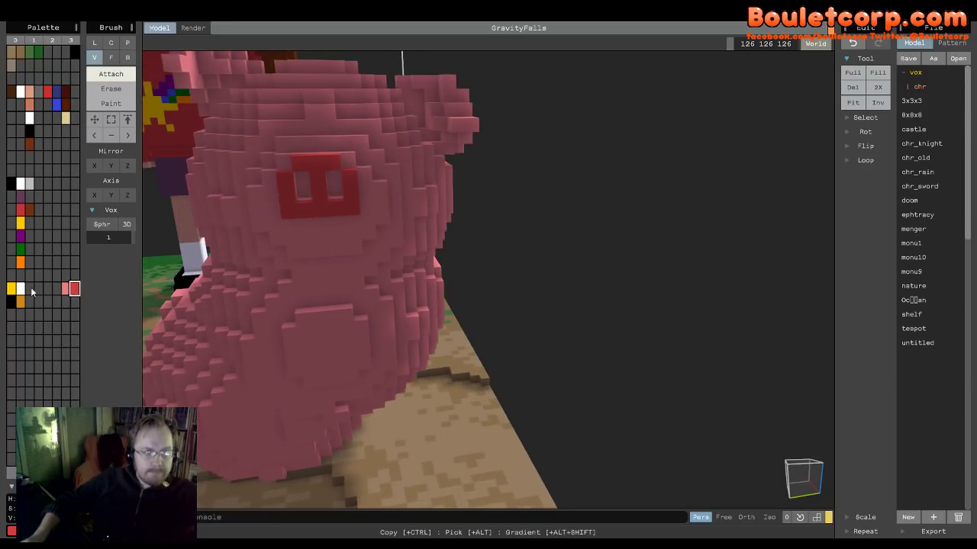
- Paint the pink voxels at the back of both nostril slots black
click(12, 184)
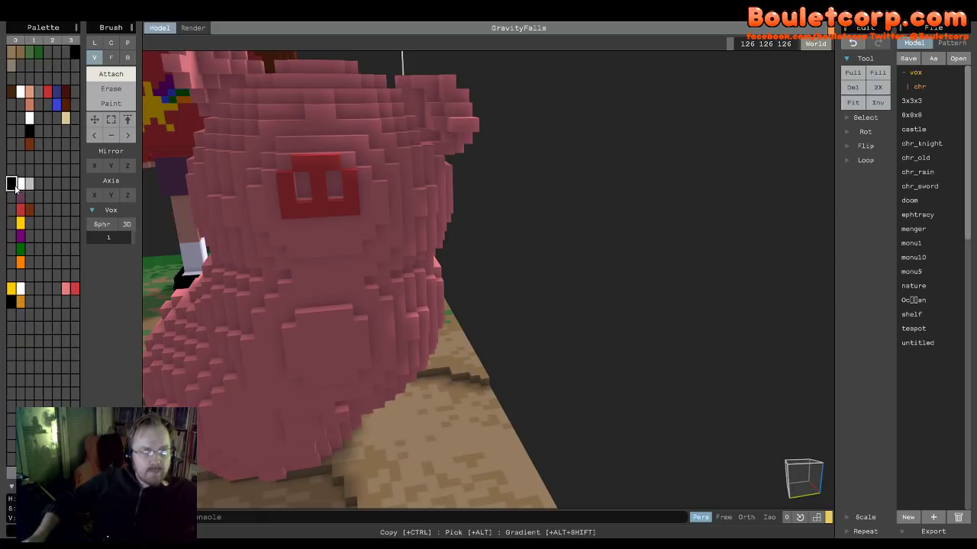
click(116, 102)
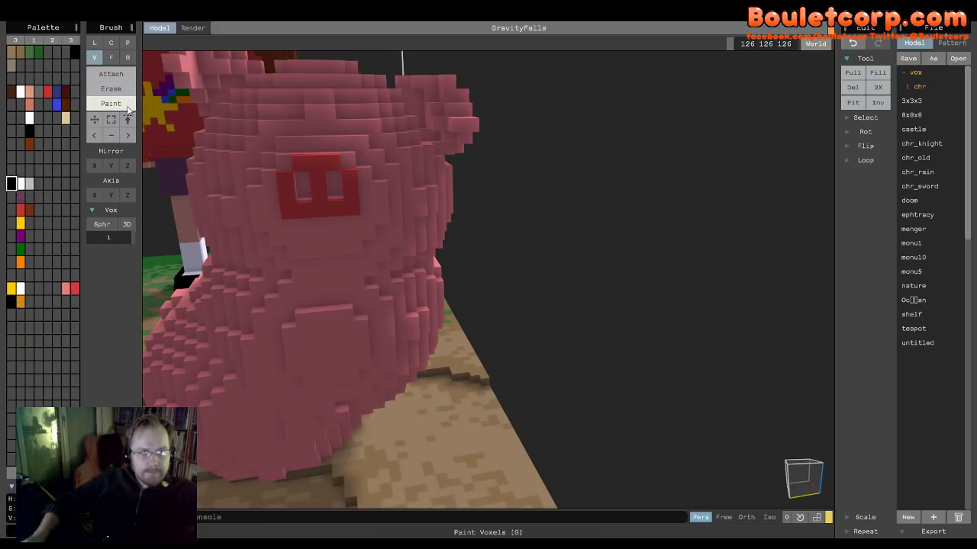
click(298, 181)
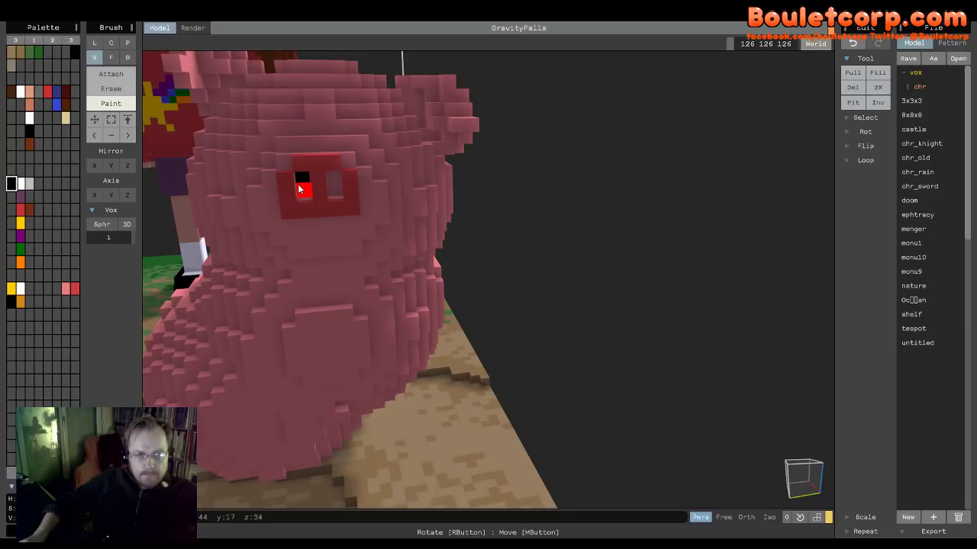
click(333, 181)
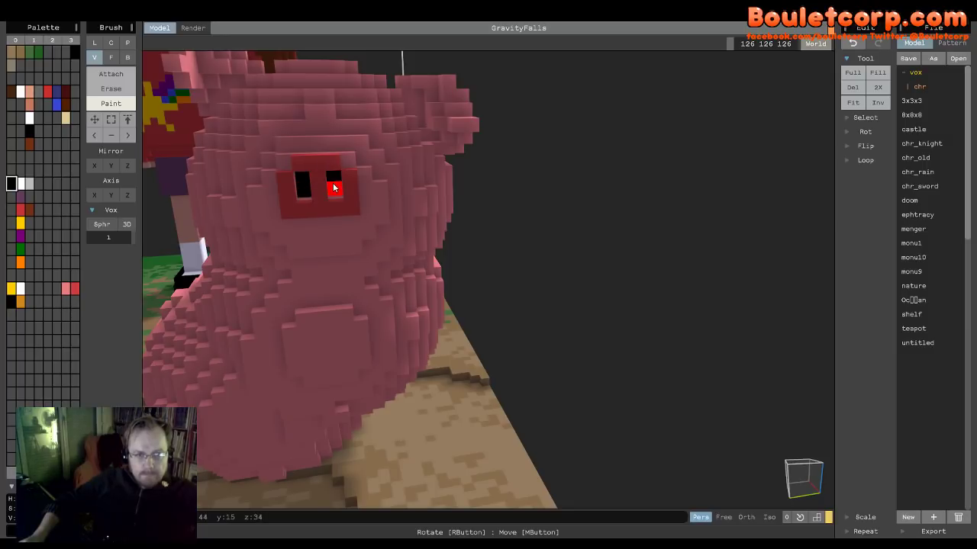
mouse_move(381, 219)
right_down()
mouse_move(371, 219)
mouse_move(375, 229)
mouse_move(356, 221)
right_up()
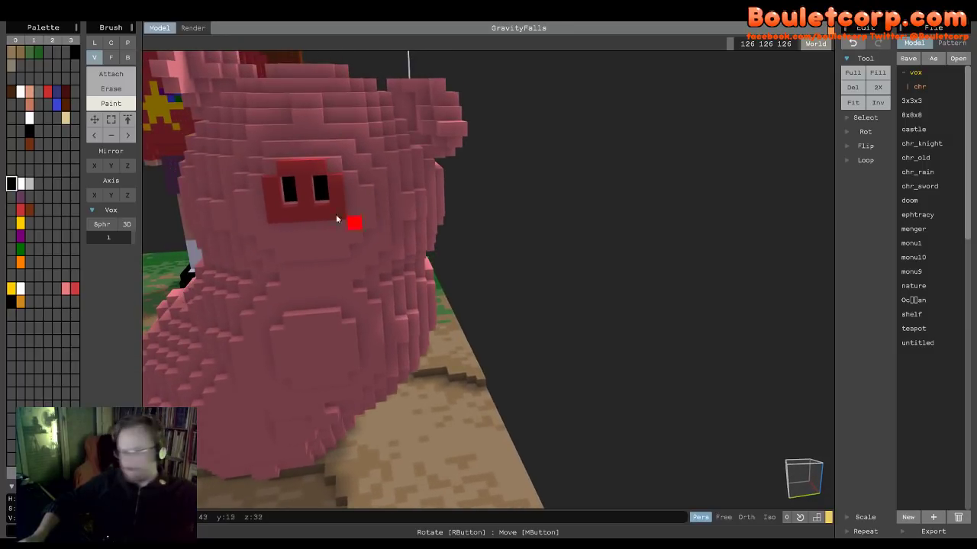
- Undo the stray black paint on the snout and blacken the inner side walls of both nostrils
click(281, 191)
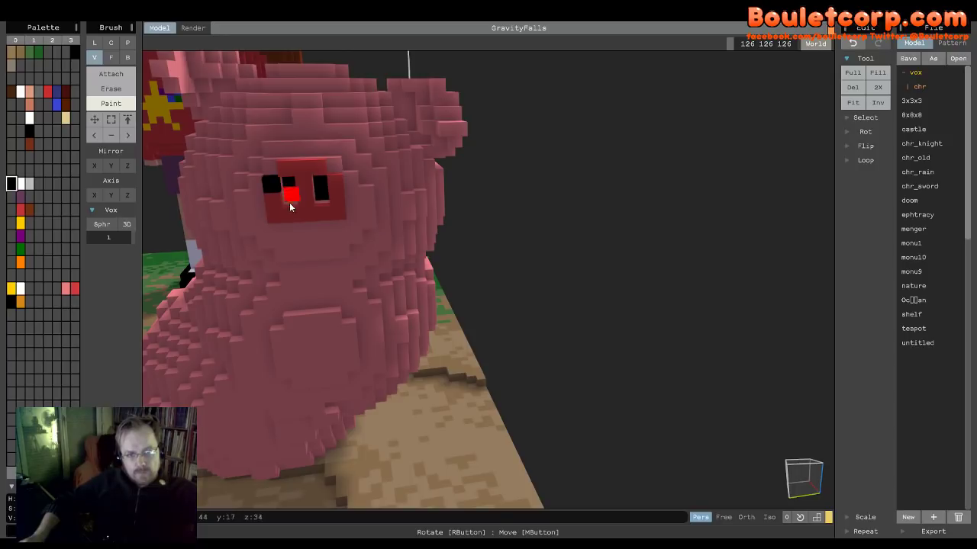
key(ctrl+z)
scroll(285, 189, up, 3)
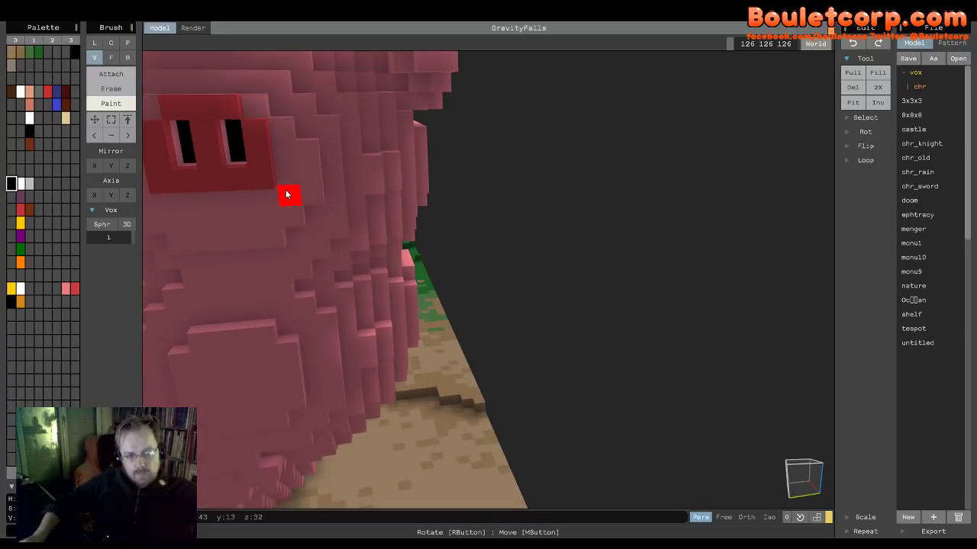
click(175, 136)
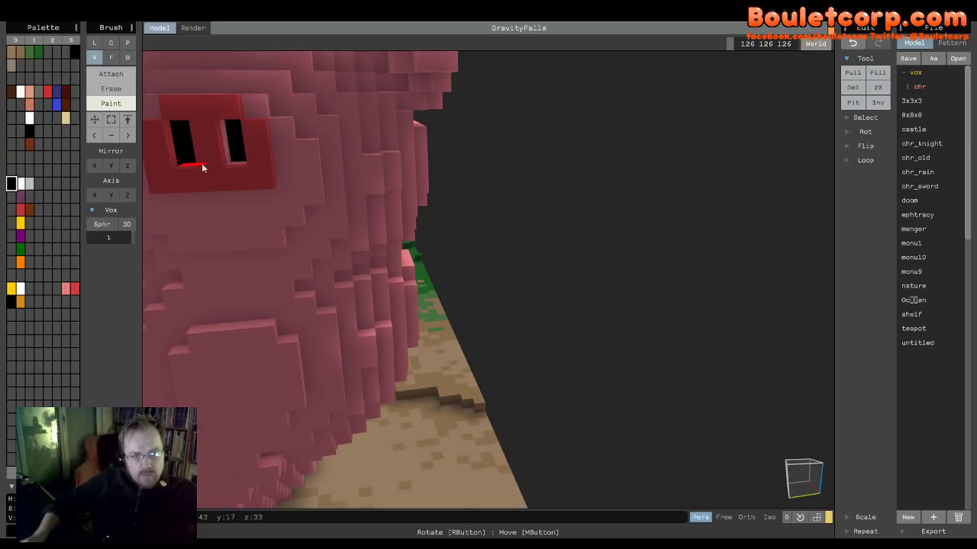
click(226, 132)
right_drag(237, 166, 430, 186)
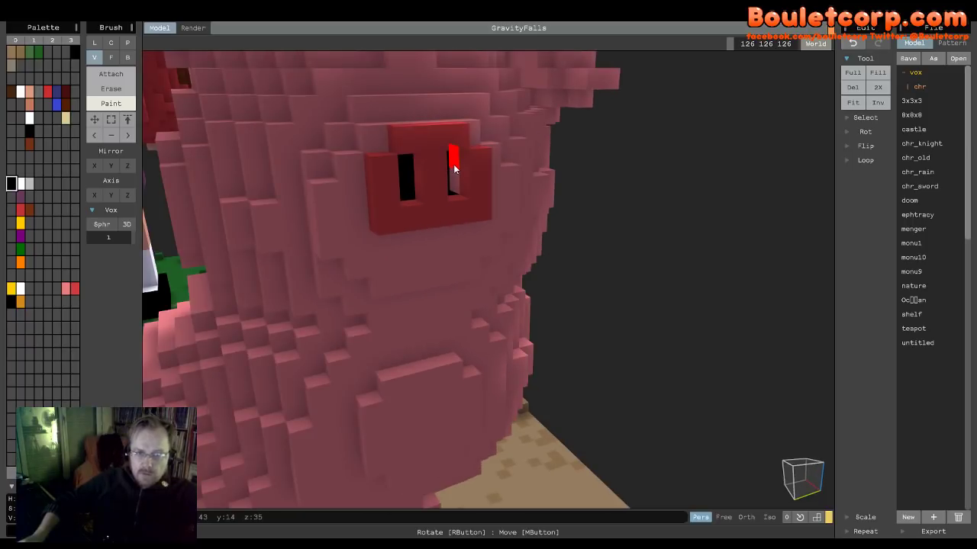
right_drag(544, 234, 499, 239)
mouse_move(427, 205)
right_down()
mouse_move(451, 262)
mouse_move(429, 224)
mouse_move(413, 219)
mouse_move(384, 228)
mouse_move(390, 265)
mouse_move(316, 163)
right_up()
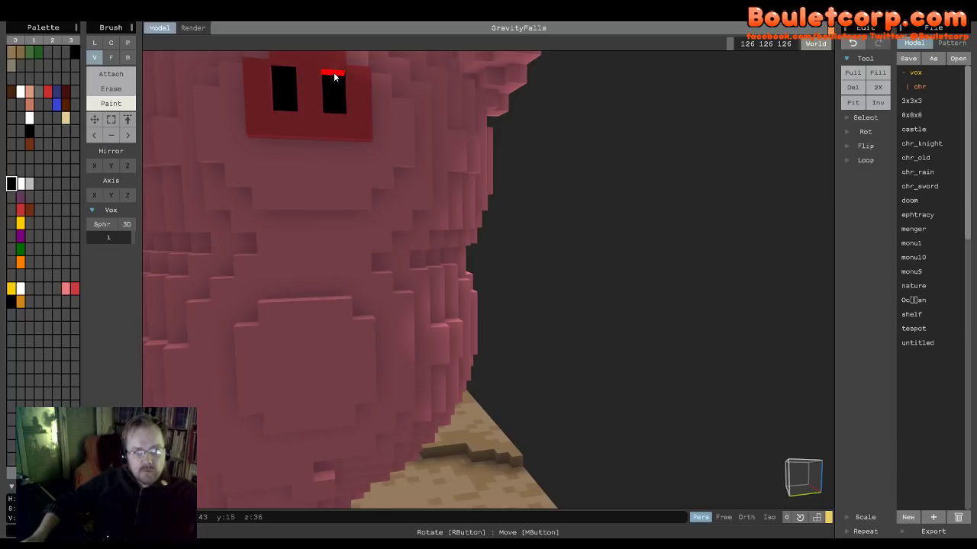
mouse_move(339, 106)
right_down()
mouse_move(341, 133)
mouse_move(340, 124)
right_up()
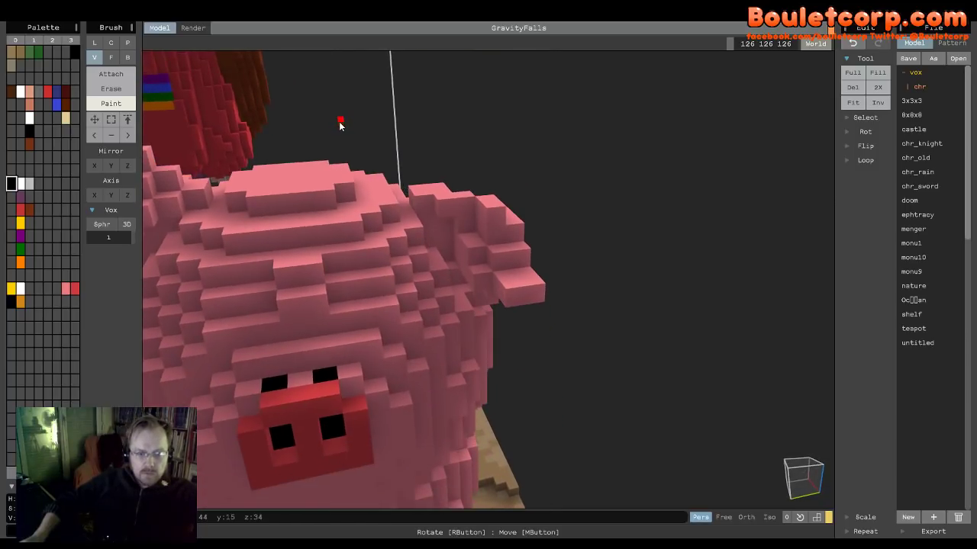
- Repaint the stray black voxels just above the snout in the body's pink
click(66, 288)
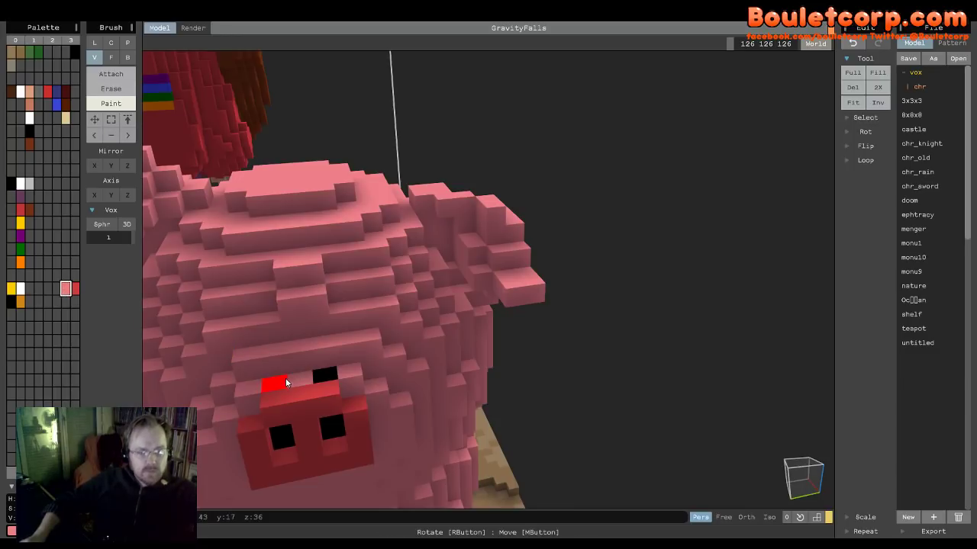
click(274, 381)
right_drag(373, 398, 405, 389)
scroll(347, 374, down, 5)
scroll(405, 389, up, 3)
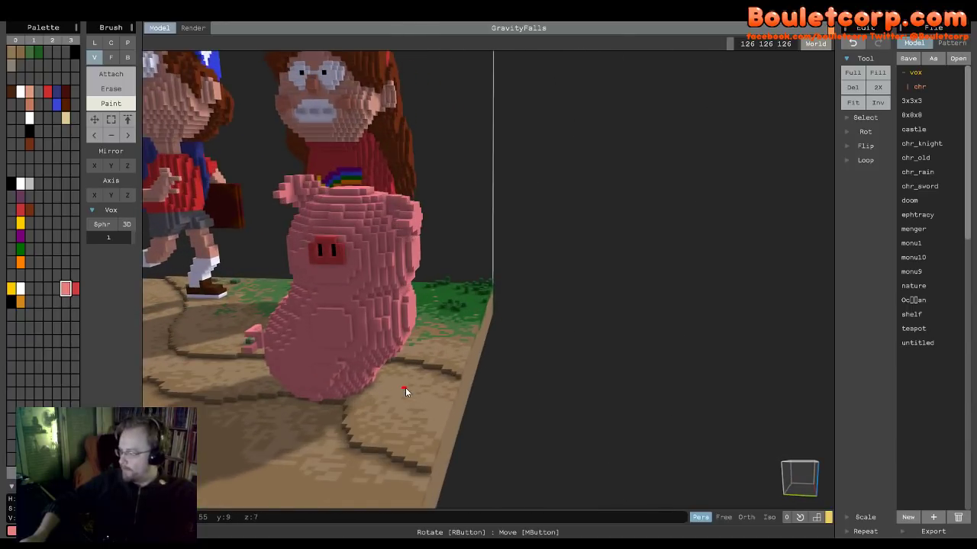
- Attach pink voxels beside the snout to build a raised cheek on the side nearer the outward-pointing ear
scroll(405, 388, up, 2)
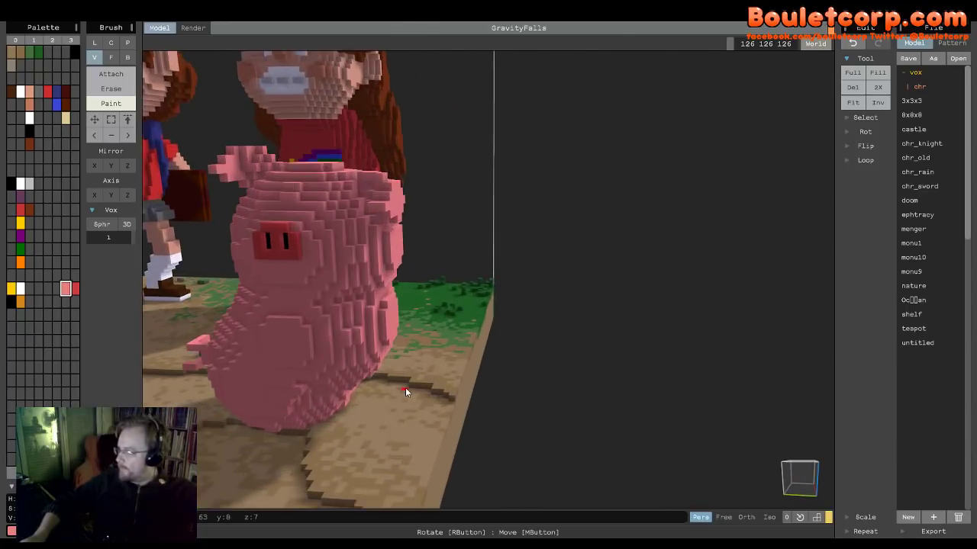
scroll(388, 354, up, 2)
scroll(391, 363, up, 2)
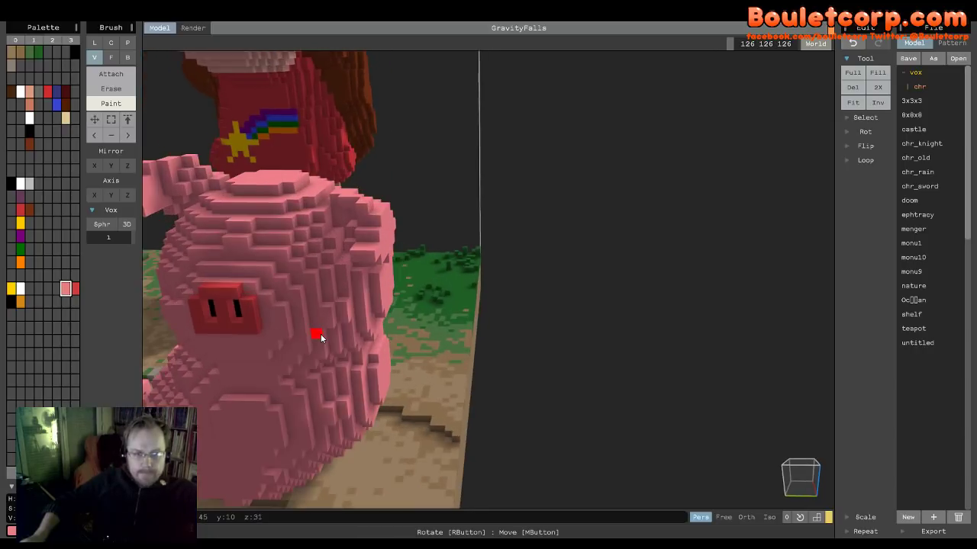
click(110, 76)
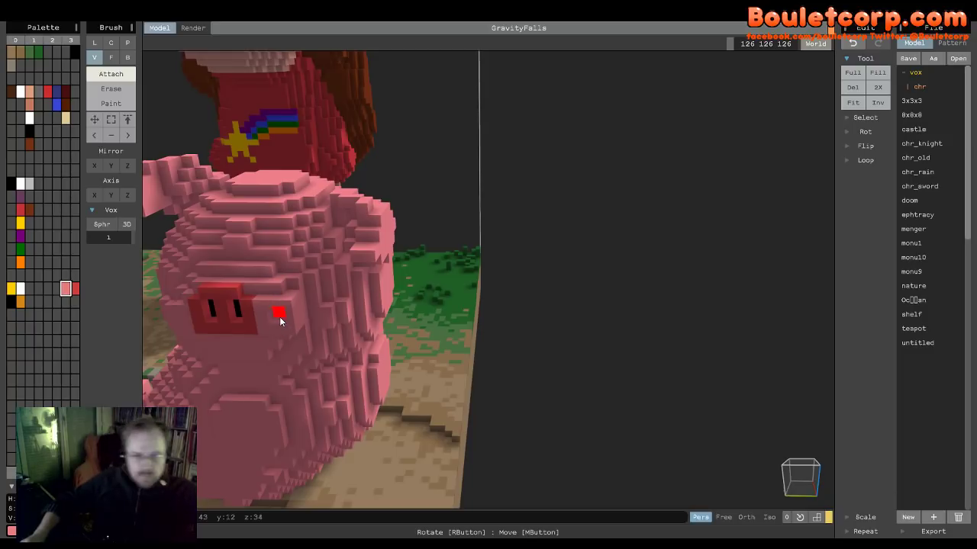
right_drag(278, 325, 317, 330)
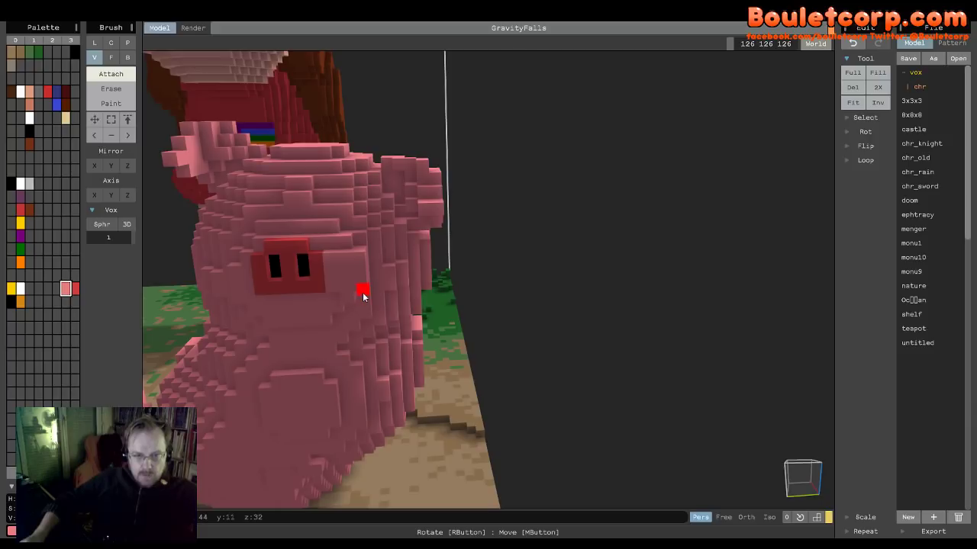
right_drag(381, 290, 375, 287)
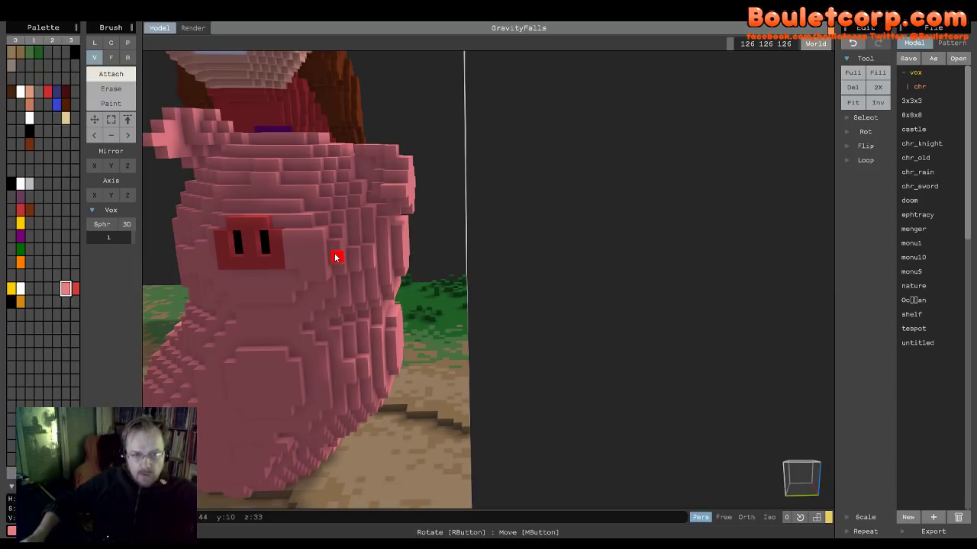
right_drag(359, 283, 364, 286)
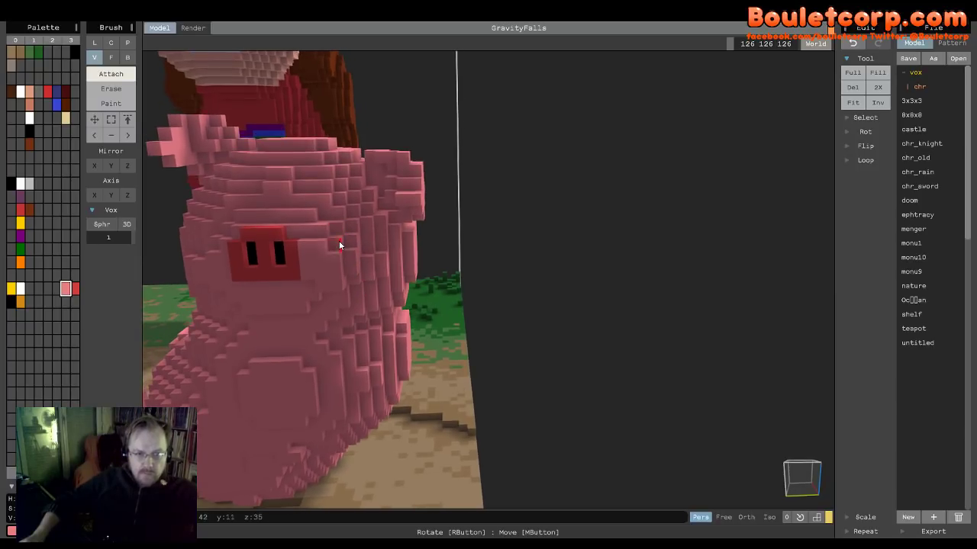
- Build a matching raised pink cheek on the opposite side of the snout and round its outer edge
right_drag(339, 240, 359, 279)
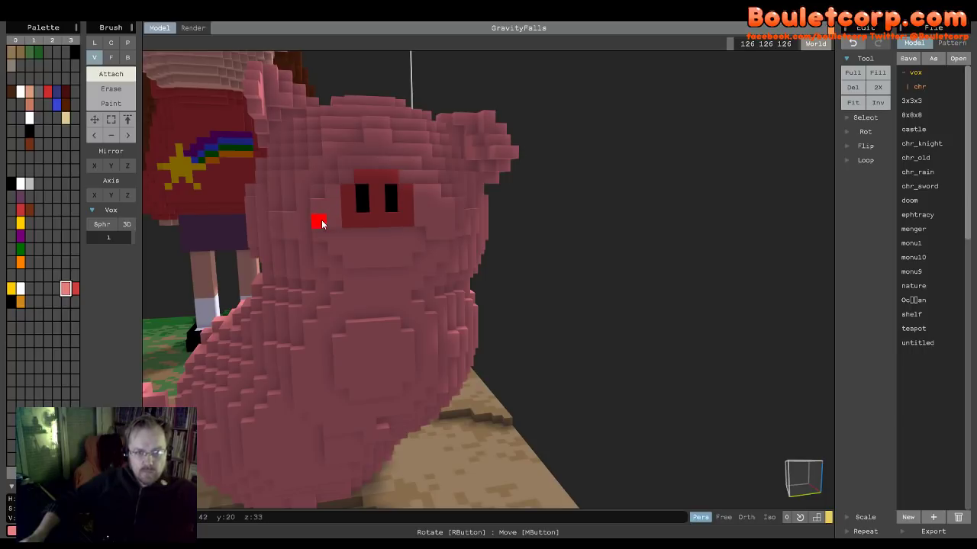
right_drag(321, 223, 338, 224)
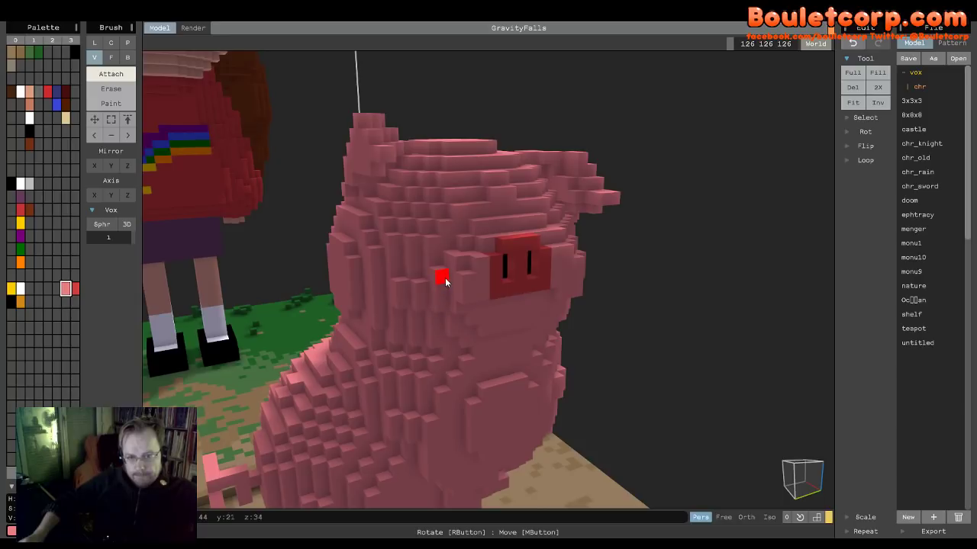
right_drag(448, 298, 419, 255)
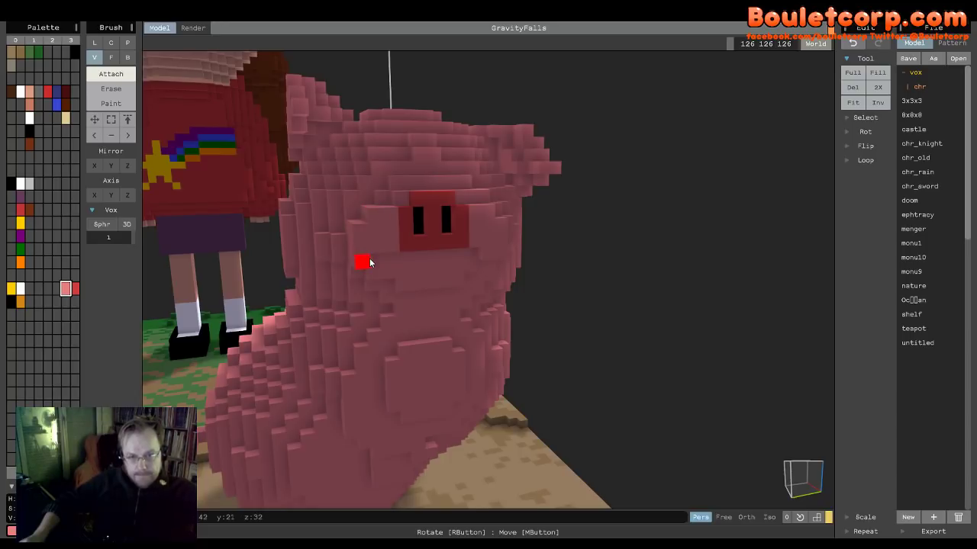
right_drag(386, 283, 443, 267)
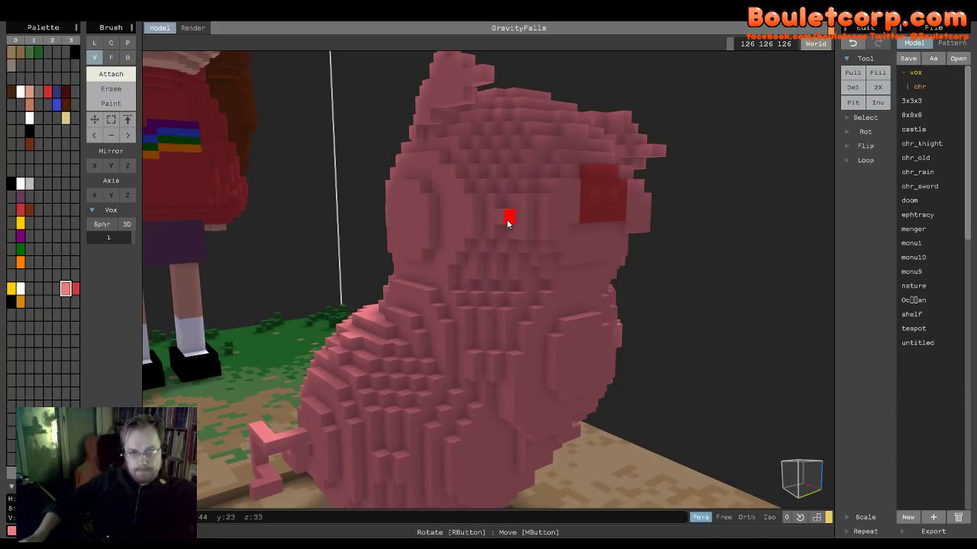
mouse_move(510, 221)
right_down()
mouse_move(479, 229)
mouse_move(509, 225)
mouse_move(501, 207)
right_up()
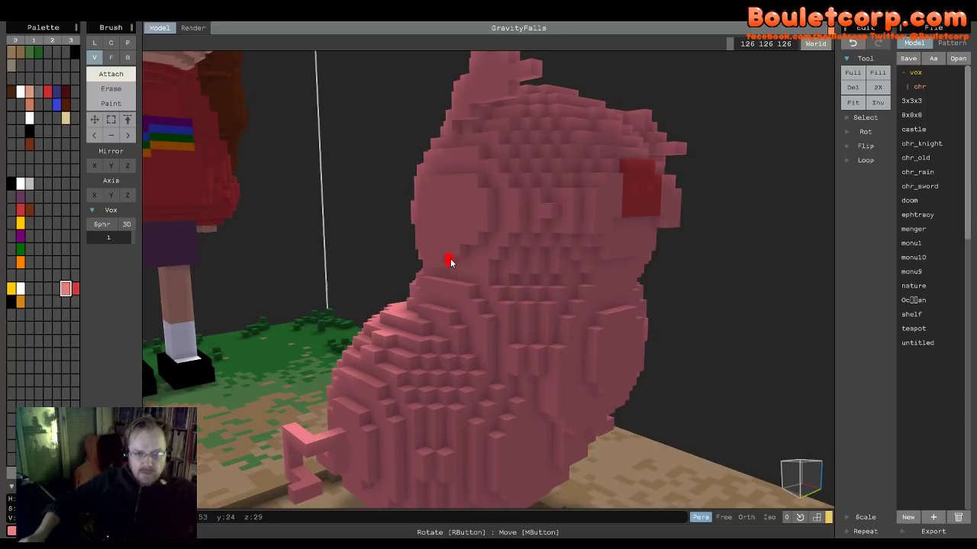
right_drag(473, 264, 556, 264)
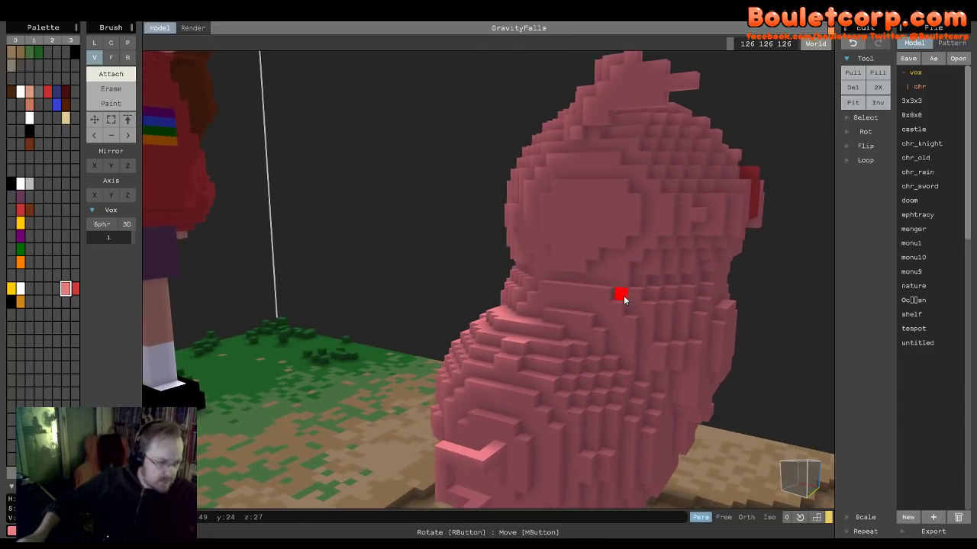
right_drag(623, 295, 540, 304)
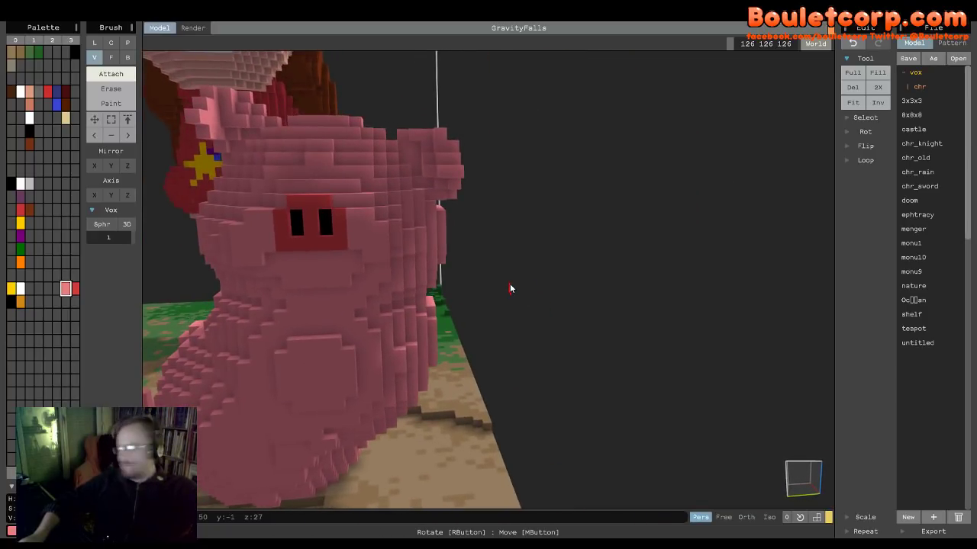
- Attach a single black voxel on each side above the snout as the pig's eyes
right_drag(510, 284, 523, 283)
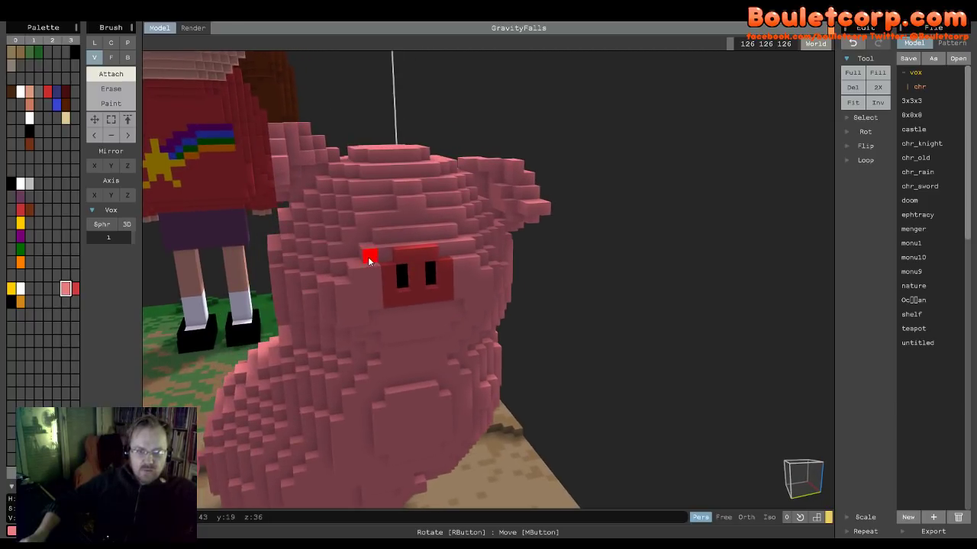
right_drag(407, 261, 383, 267)
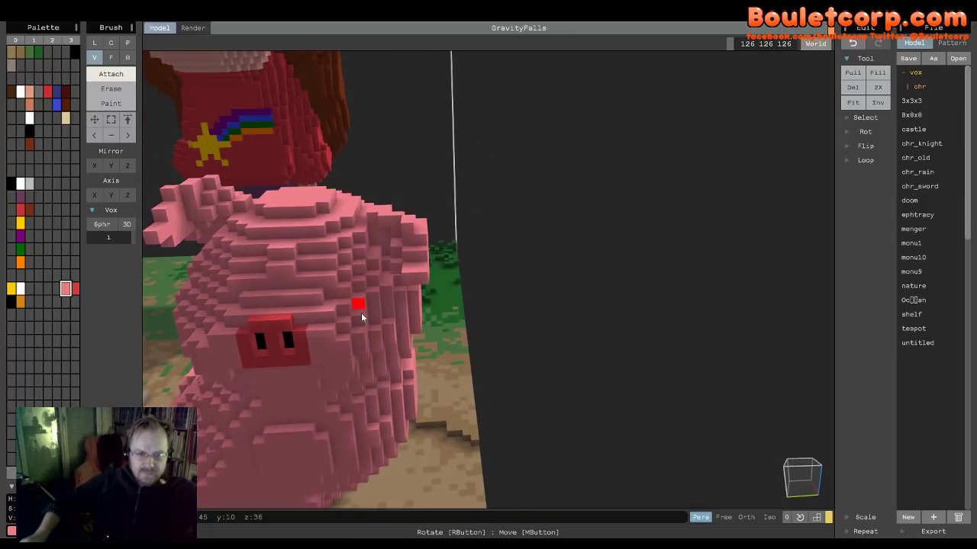
right_drag(356, 320, 388, 297)
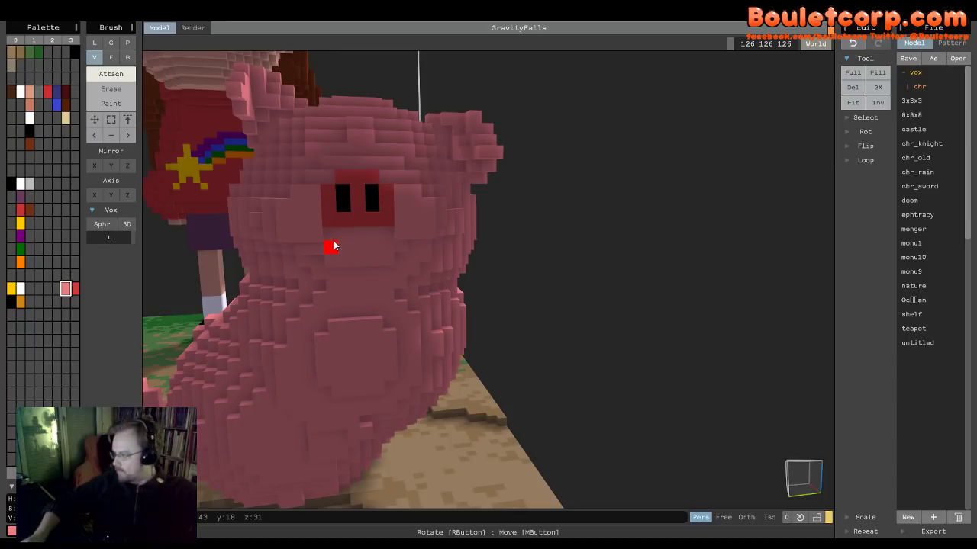
right_drag(338, 246, 338, 269)
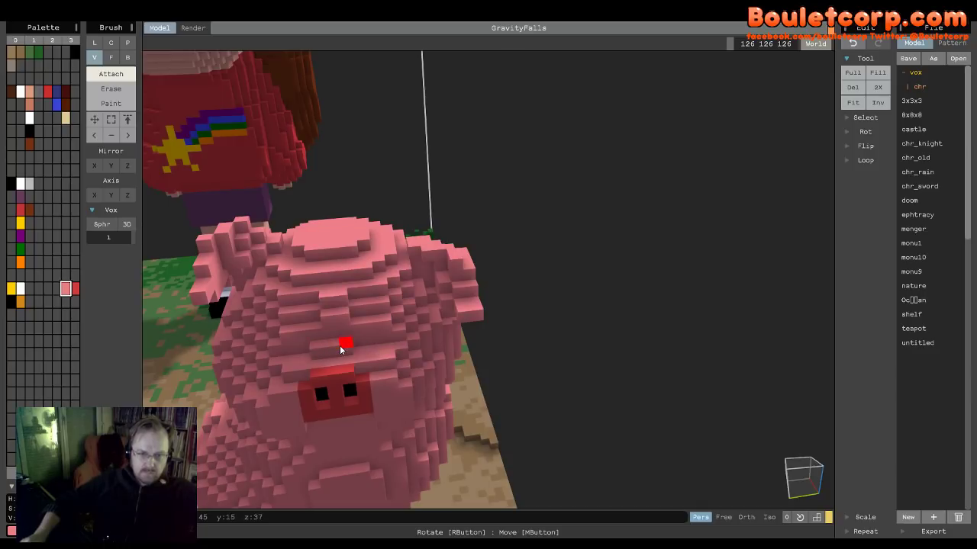
right_drag(346, 342, 353, 342)
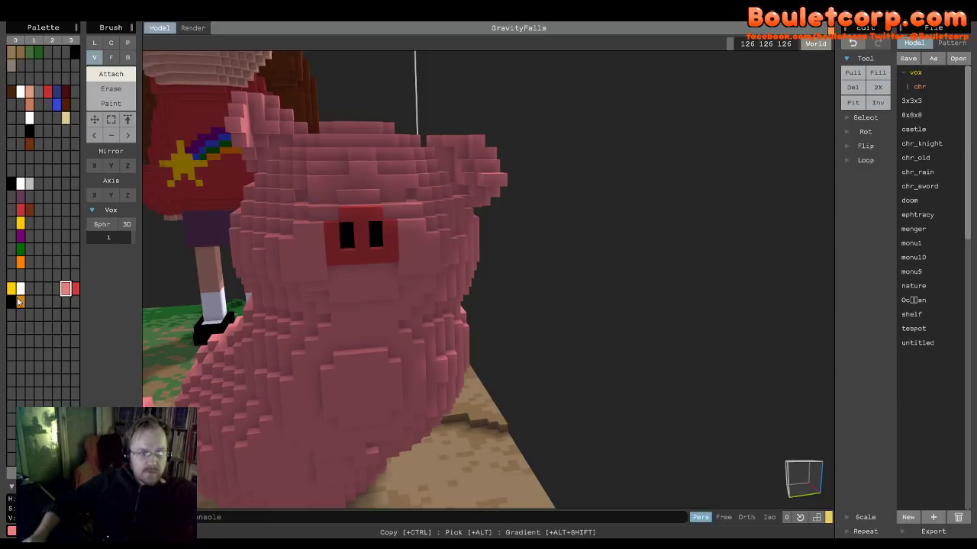
click(12, 183)
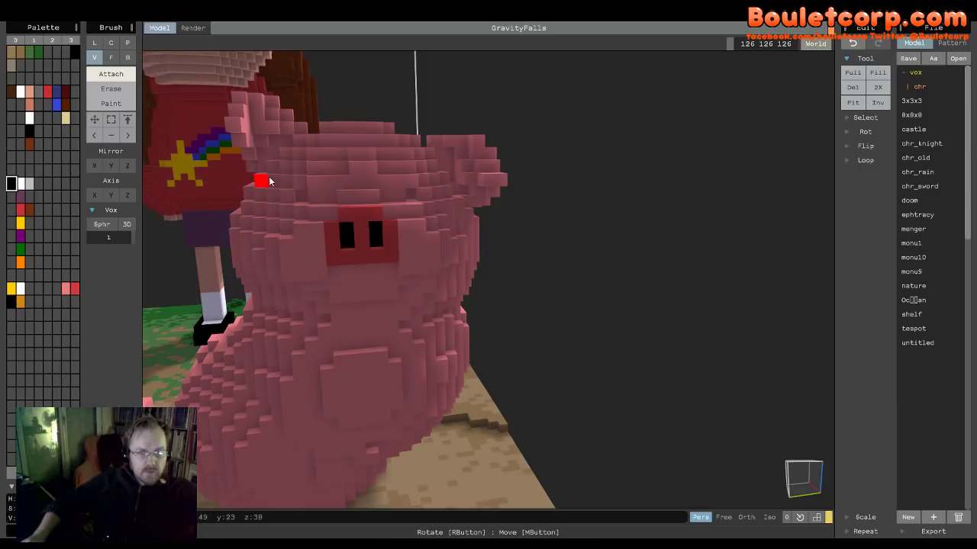
click(302, 200)
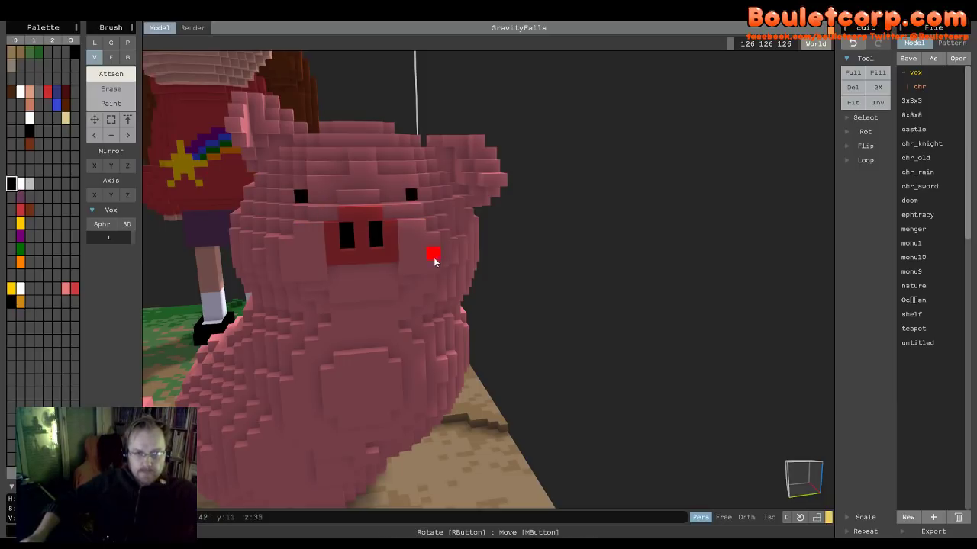
- Sample the body's pink and place the first foot voxels on the ground under the chest, on the face side
right_drag(435, 263, 418, 284)
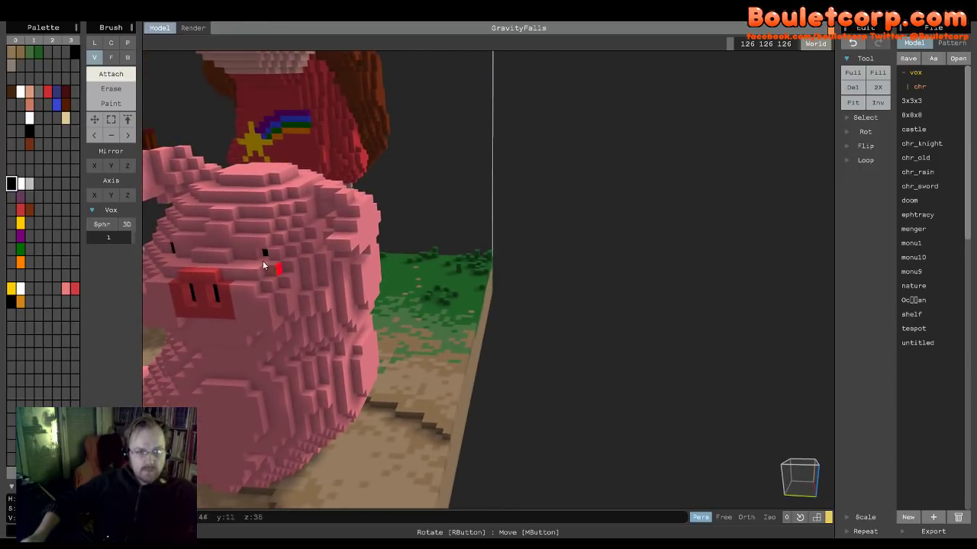
right_drag(279, 283, 468, 365)
alt+click(480, 375)
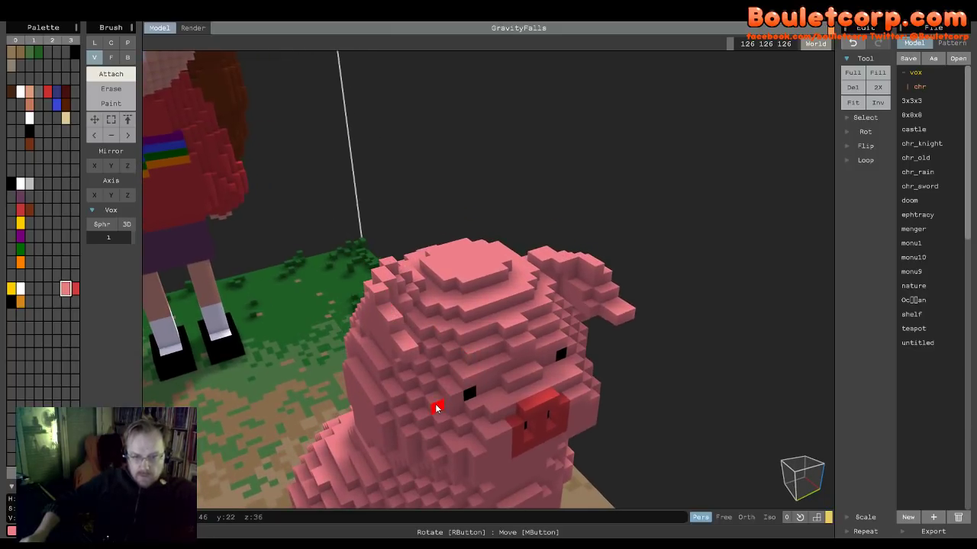
right_drag(506, 408, 419, 377)
scroll(431, 377, down, 5)
scroll(453, 384, up, 2)
scroll(391, 340, up, 8)
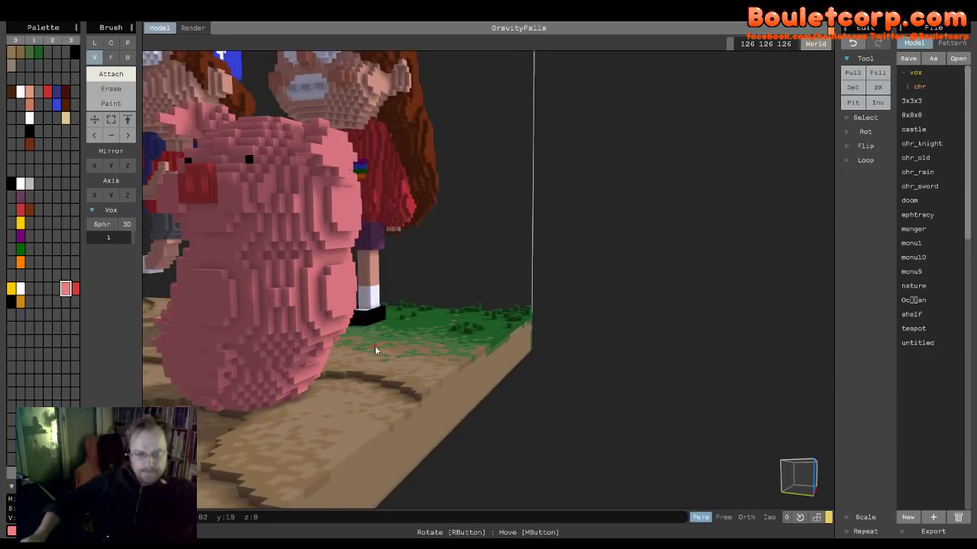
right_drag(310, 354, 303, 366)
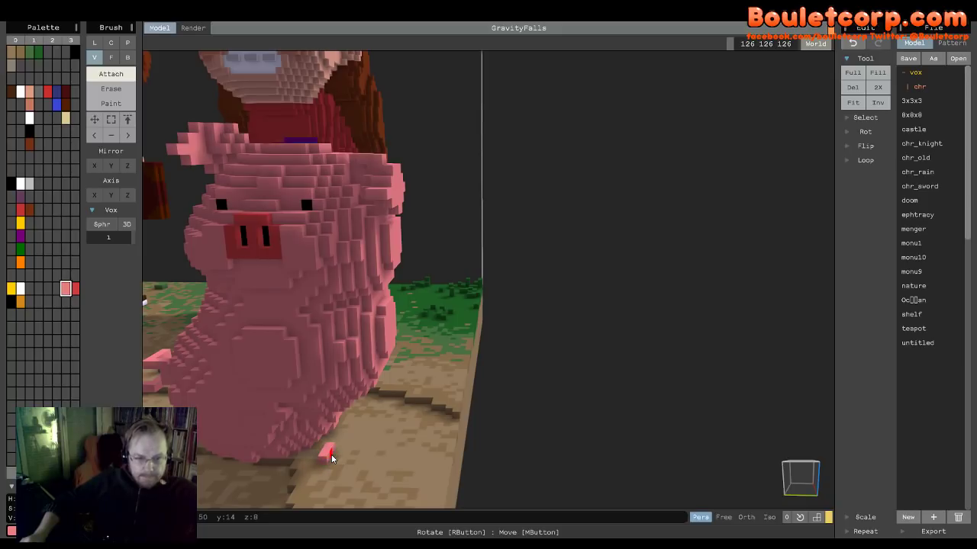
key(ctrl+z)
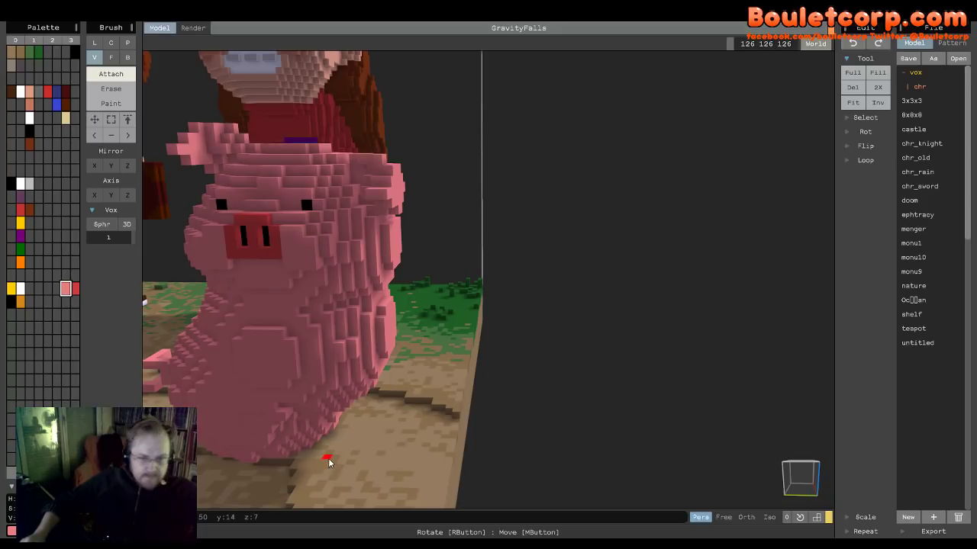
click(329, 460)
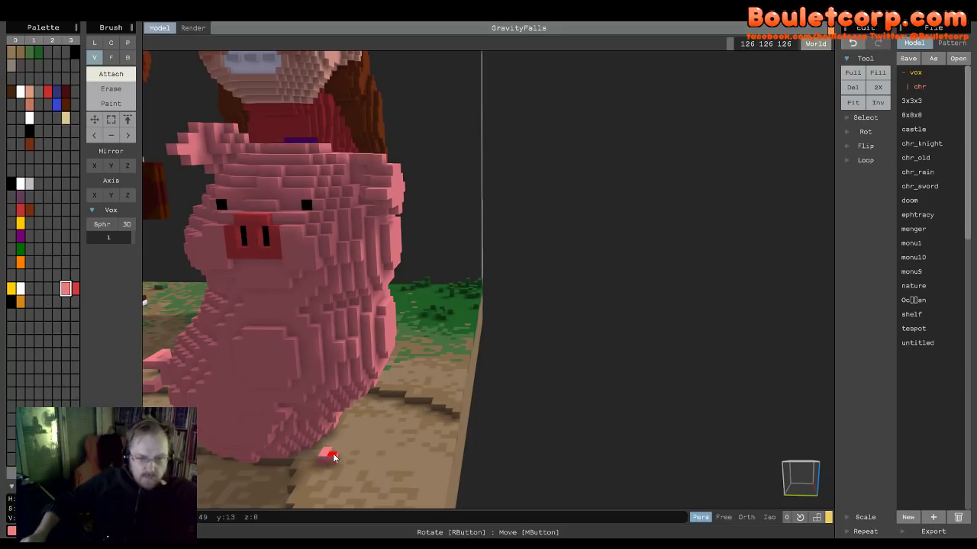
right_drag(326, 453, 282, 420)
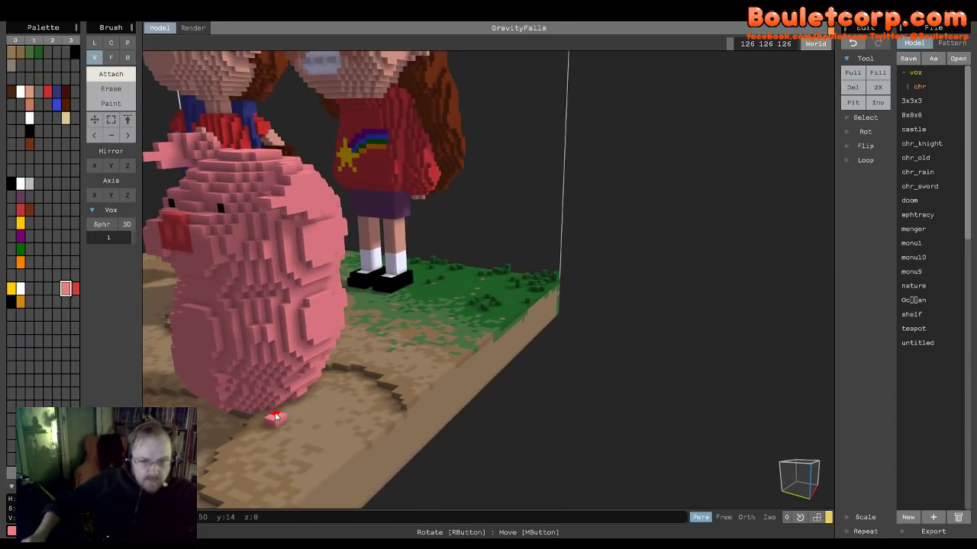
click(275, 417)
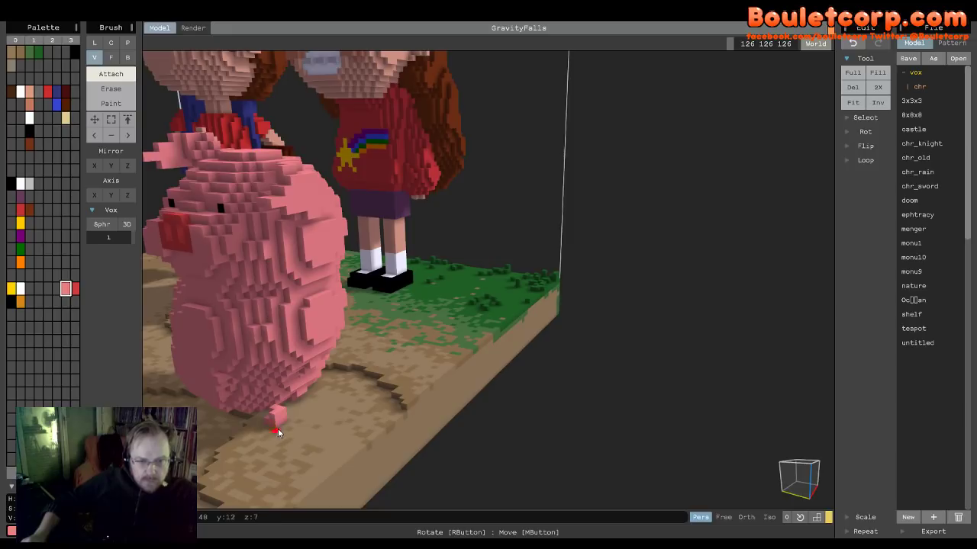
- Extend the pink foot upward into a front leg that joins the chest on the face side
right_drag(277, 428, 393, 429)
click(324, 454)
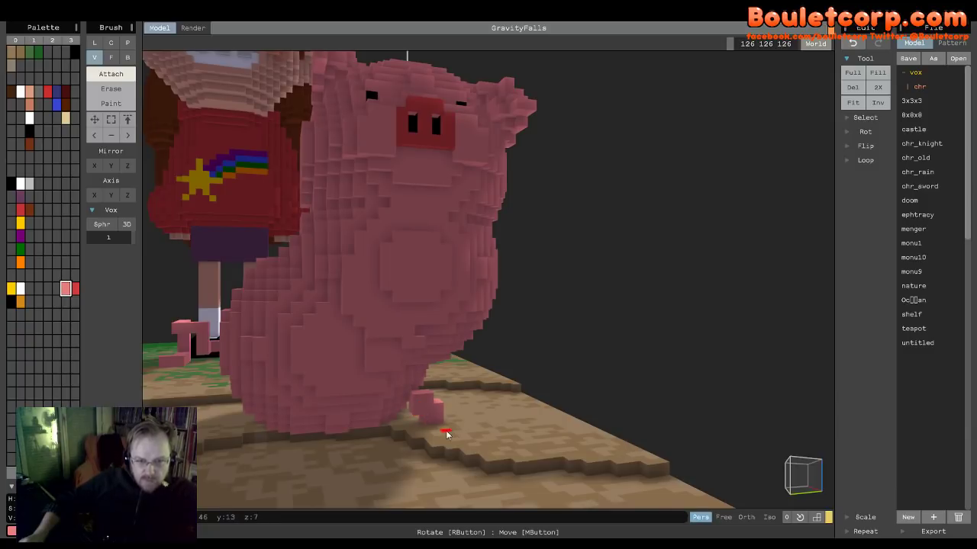
right_drag(443, 430, 425, 442)
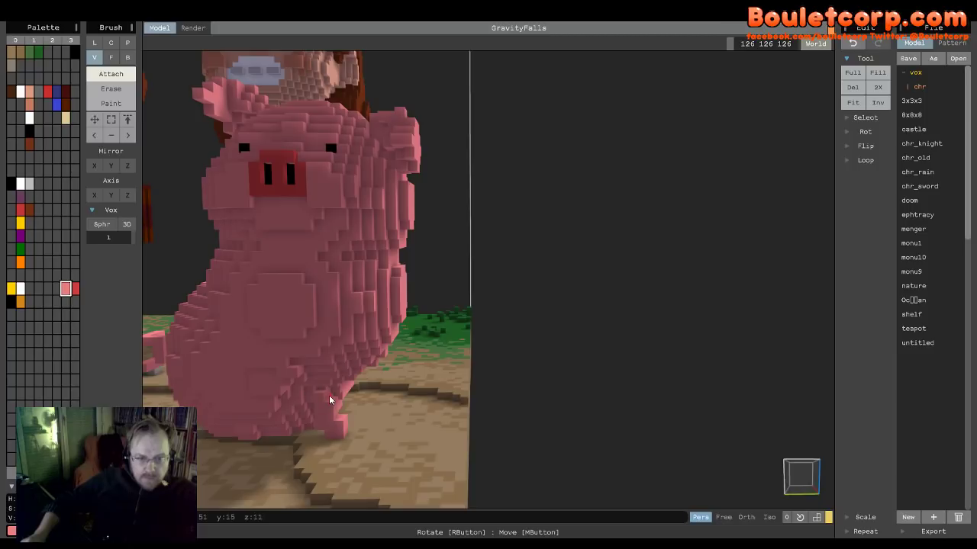
right_drag(330, 396, 303, 393)
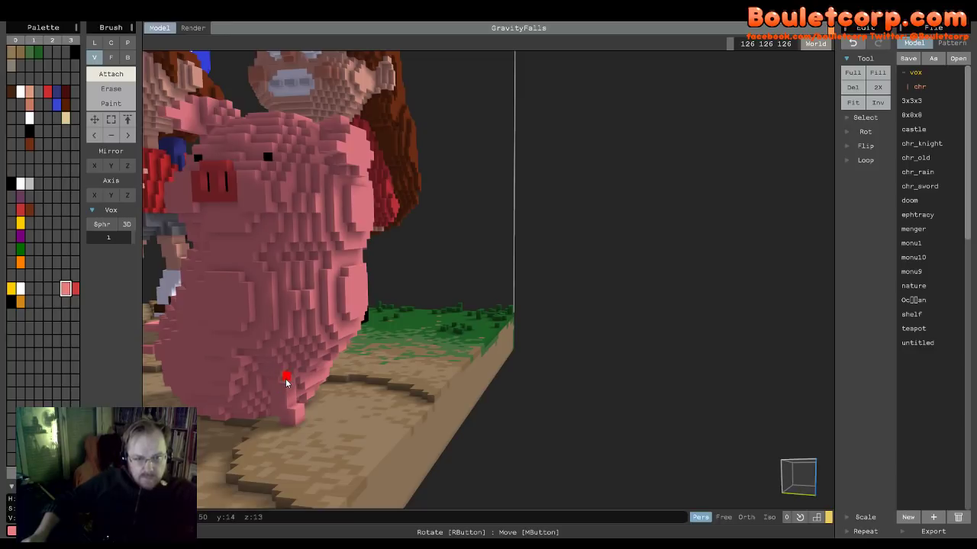
scroll(286, 382, down, 3)
mouse_move(286, 382)
right_down()
mouse_move(263, 393)
mouse_move(280, 398)
right_up()
scroll(281, 393, up, 2)
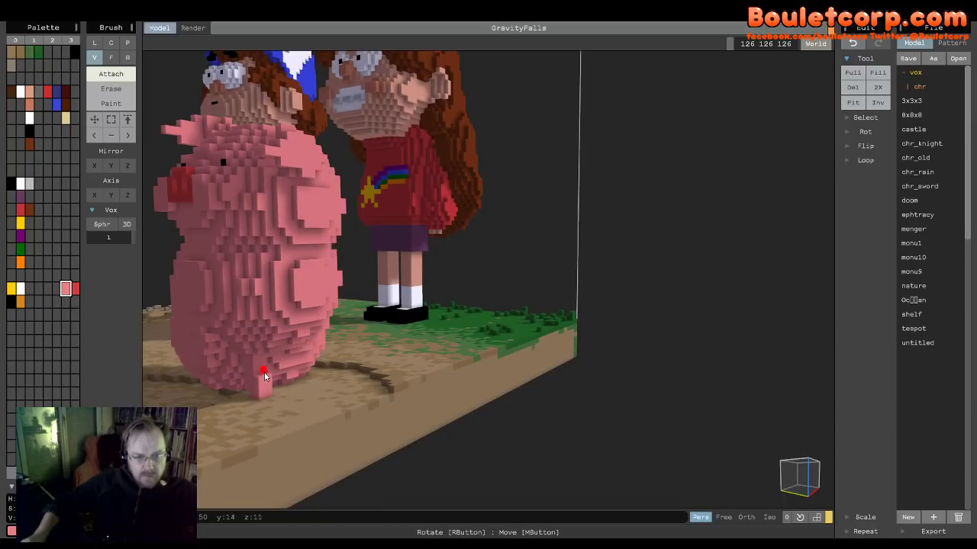
scroll(260, 369, up, 4)
- Build a pink hind leg under the rounded rear on the face side and blend its thigh into the body
right_drag(260, 370, 370, 392)
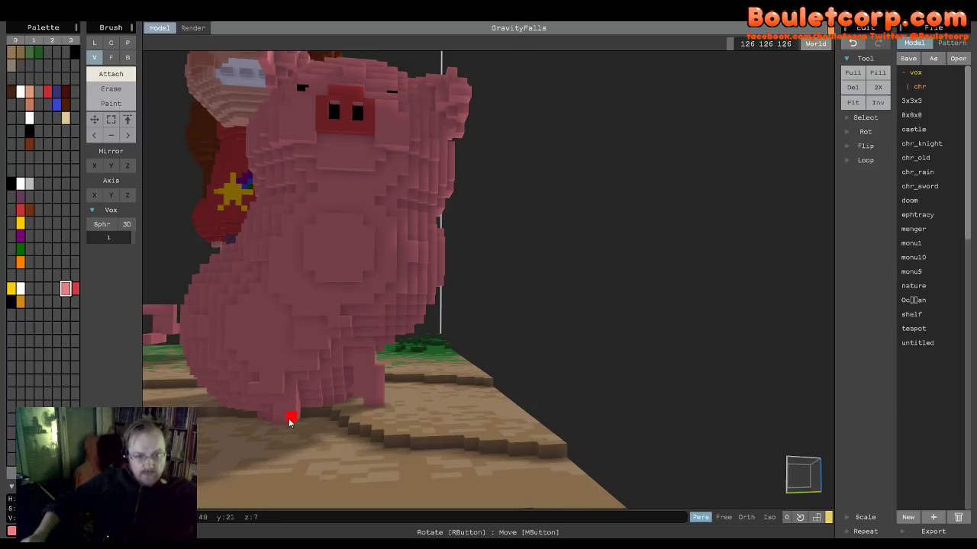
right_drag(289, 419, 297, 442)
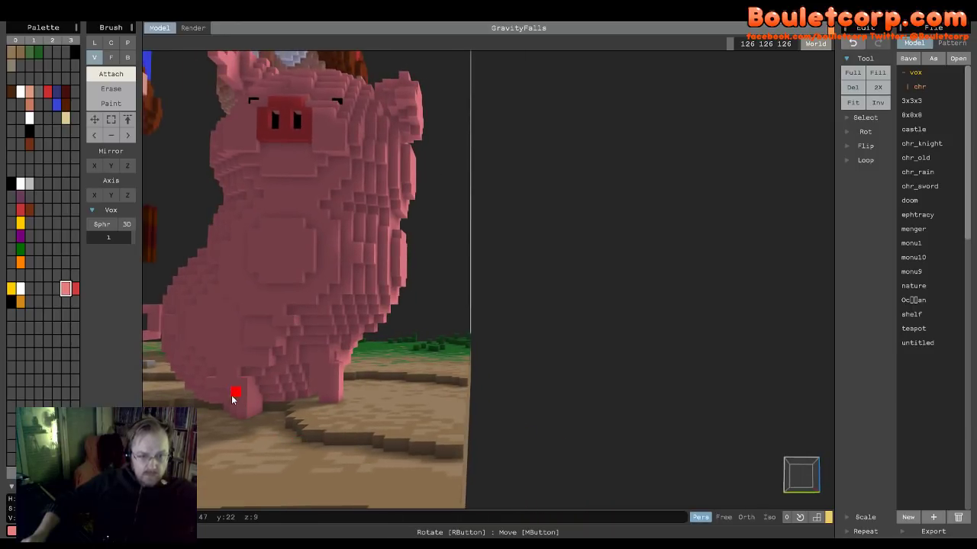
right_drag(234, 412, 332, 428)
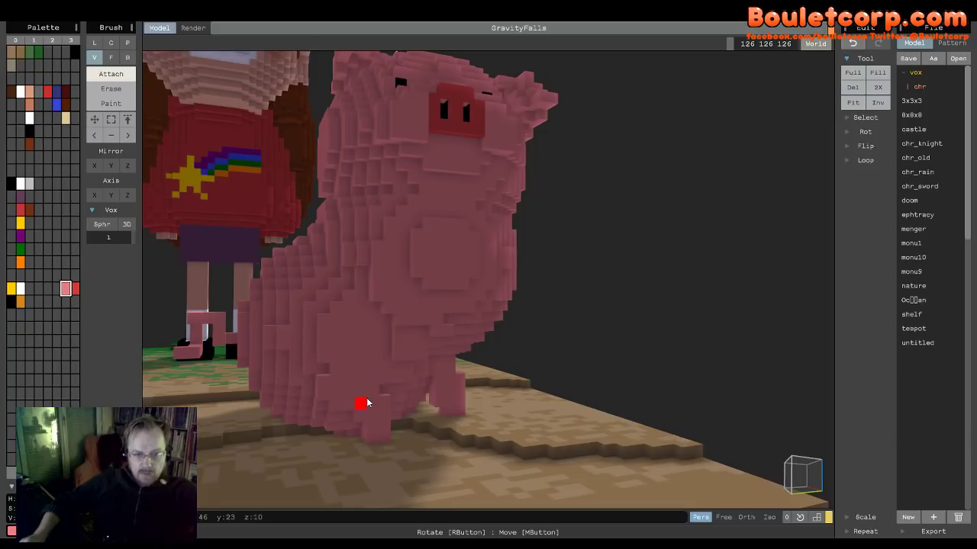
right_drag(379, 403, 305, 411)
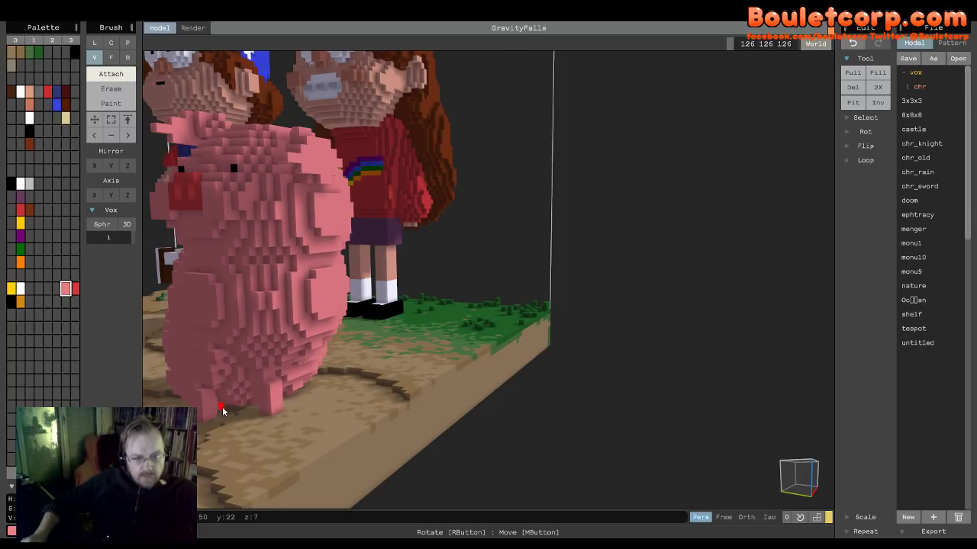
right_drag(221, 404, 298, 386)
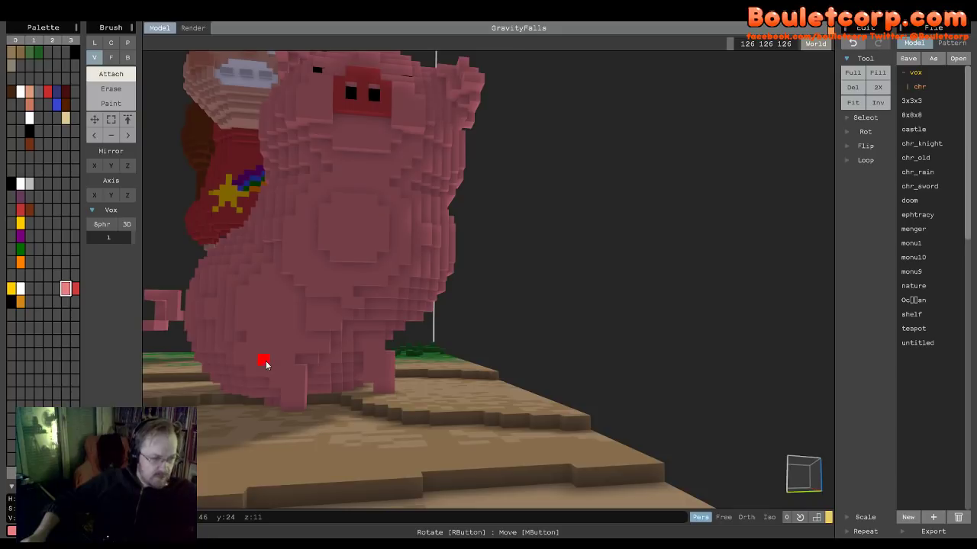
mouse_move(325, 370)
right_down()
mouse_move(298, 375)
mouse_move(327, 375)
mouse_move(314, 372)
right_up()
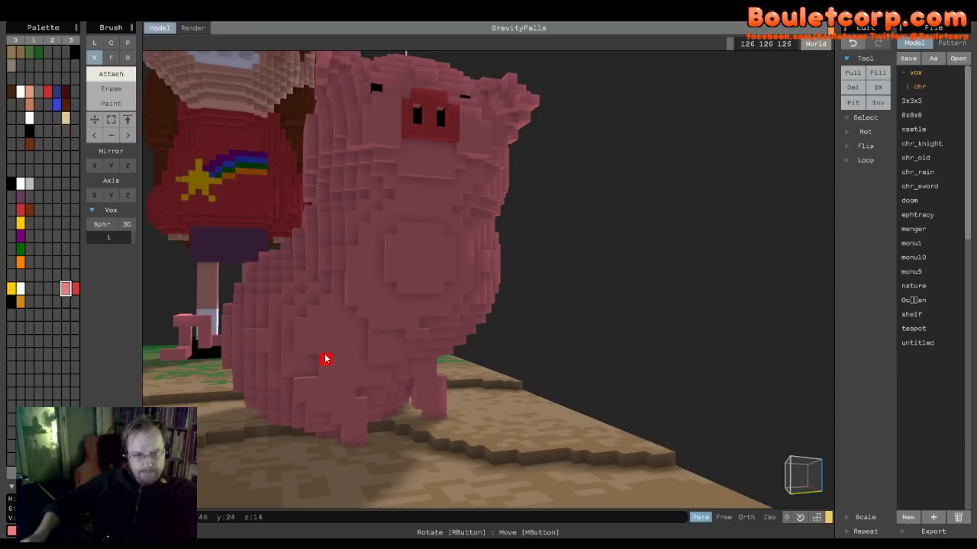
- Build a second pink front leg from the ground up to the chest, on the side facing away from the snout
right_drag(387, 381, 345, 335)
scroll(345, 335, up, 6)
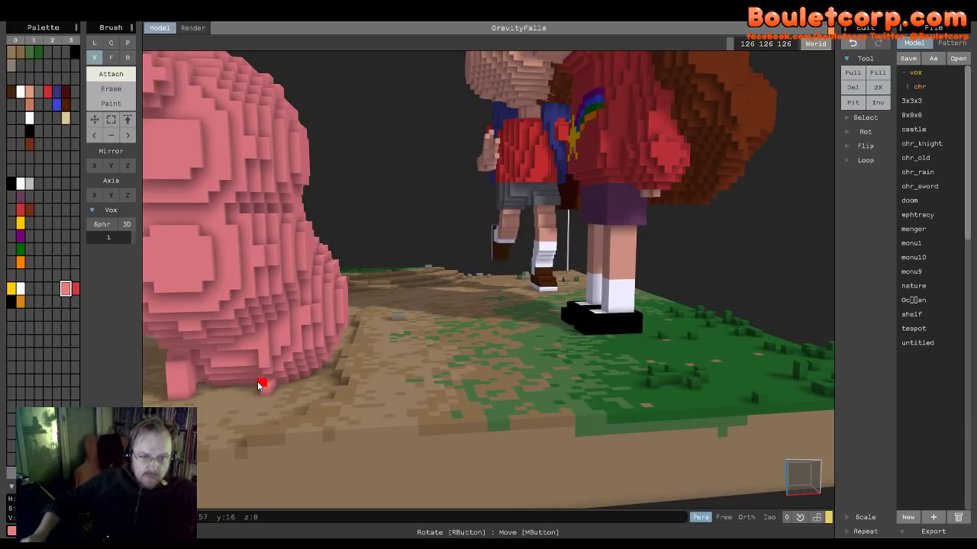
right_drag(265, 387, 305, 356)
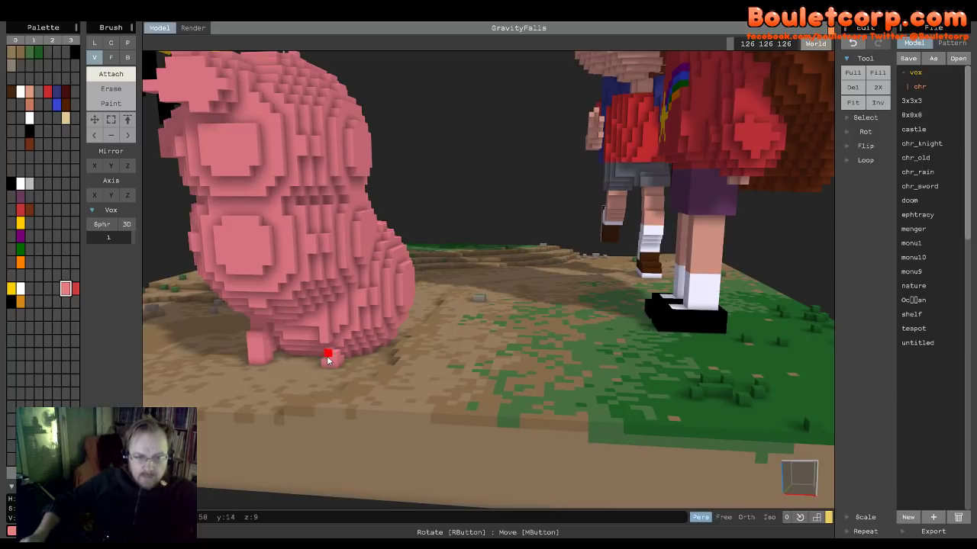
click(324, 359)
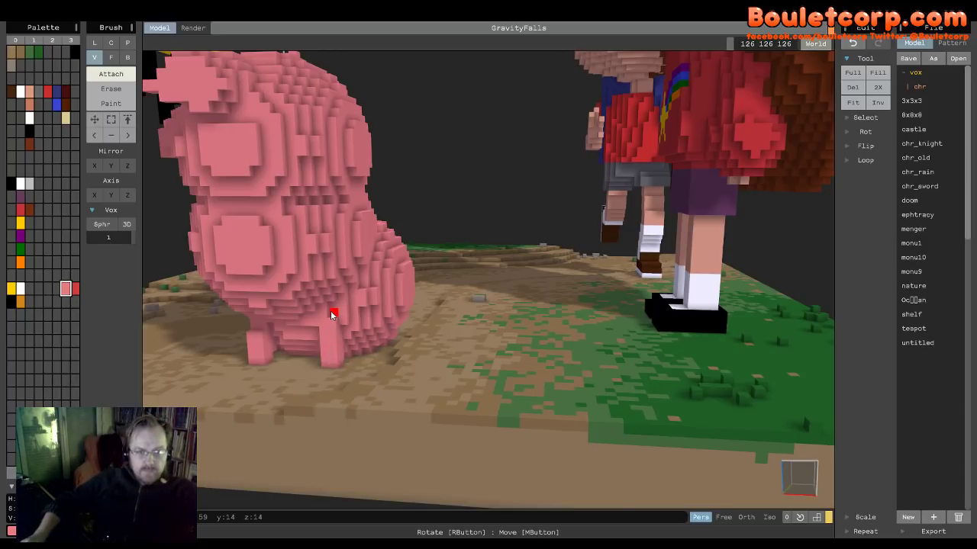
right_drag(323, 394, 559, 416)
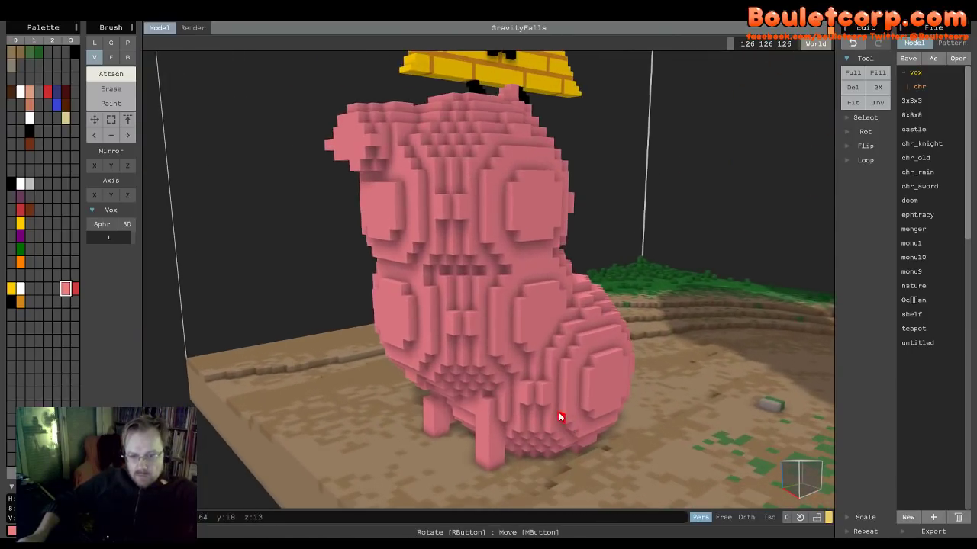
- Build the second hind leg and its thigh in pink under the rear, on the side facing away from the snout
right_drag(565, 455, 497, 372)
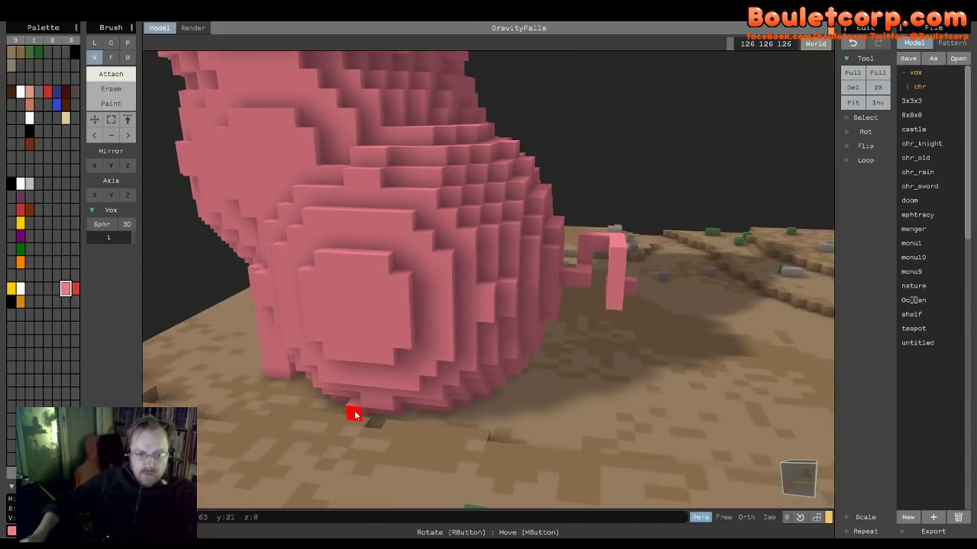
right_drag(341, 409, 366, 405)
mouse_move(299, 435)
right_down()
mouse_move(319, 444)
mouse_move(413, 384)
mouse_move(365, 411)
mouse_move(372, 405)
mouse_move(365, 445)
right_up()
click(341, 456)
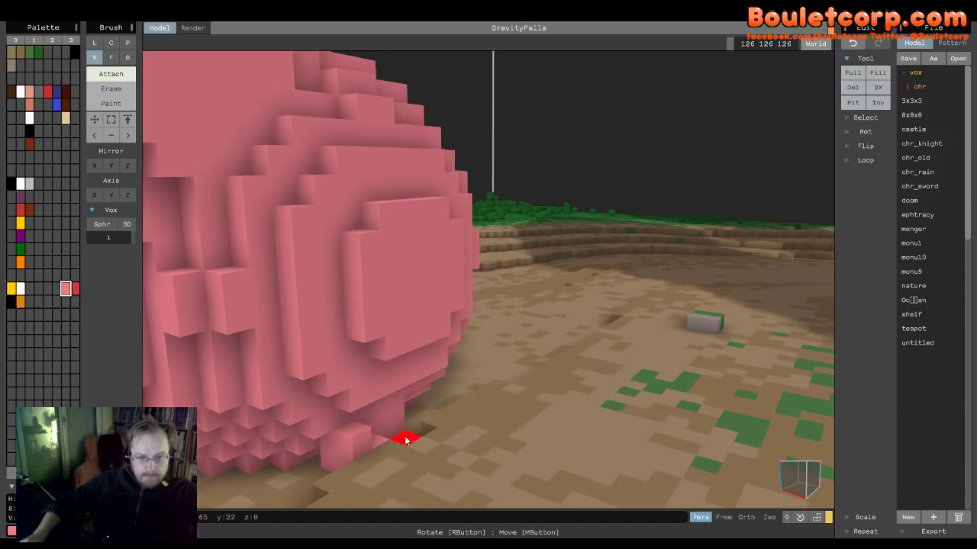
mouse_move(401, 437)
right_down()
mouse_move(371, 453)
mouse_move(371, 408)
right_up()
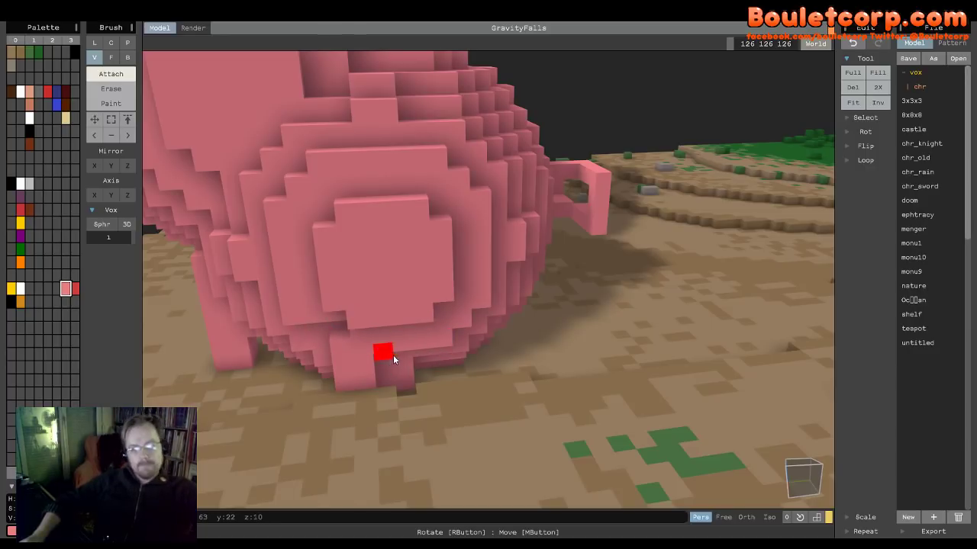
mouse_move(435, 349)
right_down()
mouse_move(456, 365)
mouse_move(418, 349)
right_up()
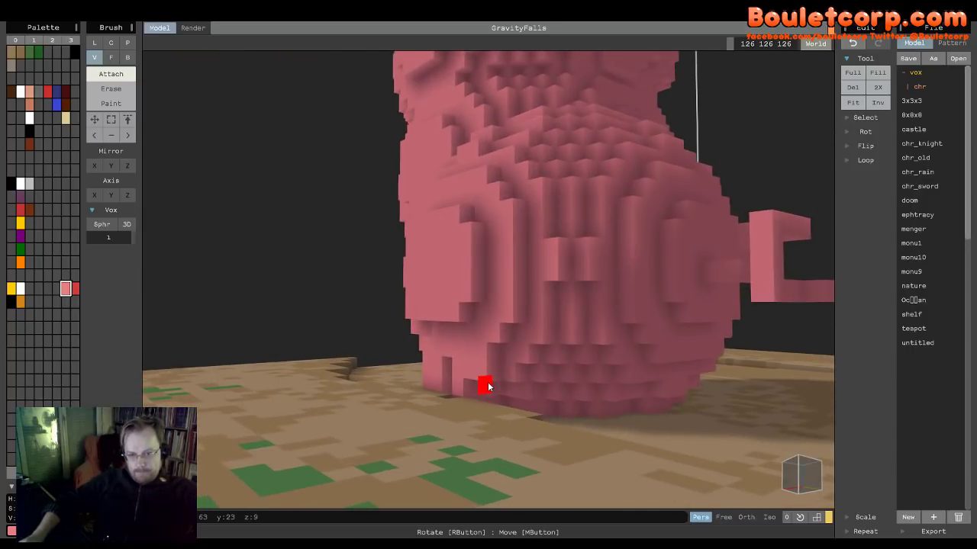
right_drag(499, 394, 445, 386)
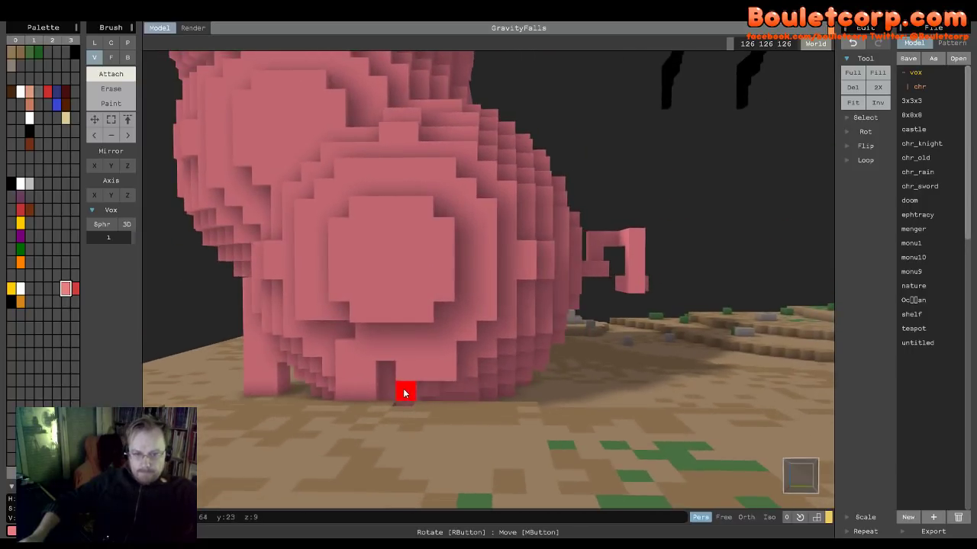
right_drag(464, 435, 508, 428)
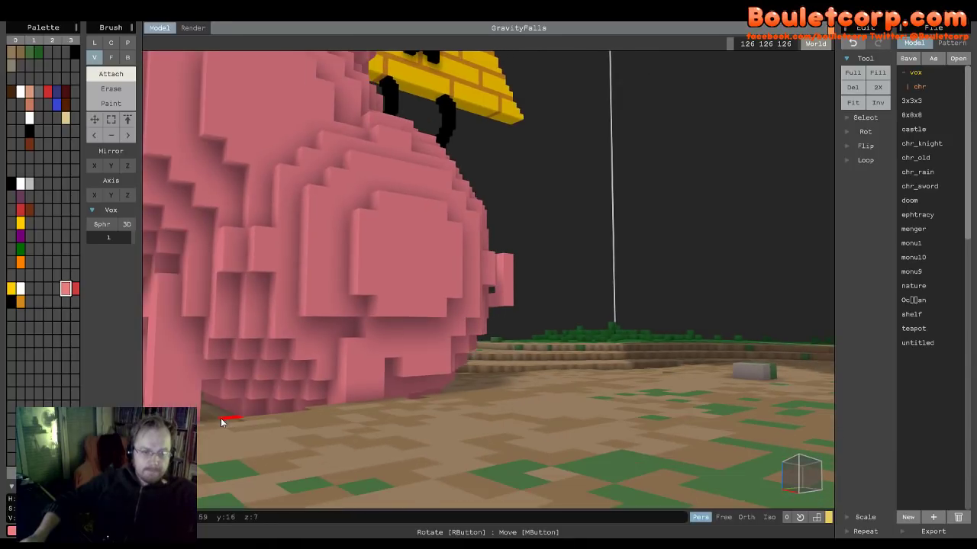
- Paint the lowest voxels of the pig's two front feet black to form hooves
scroll(258, 458, up, 5)
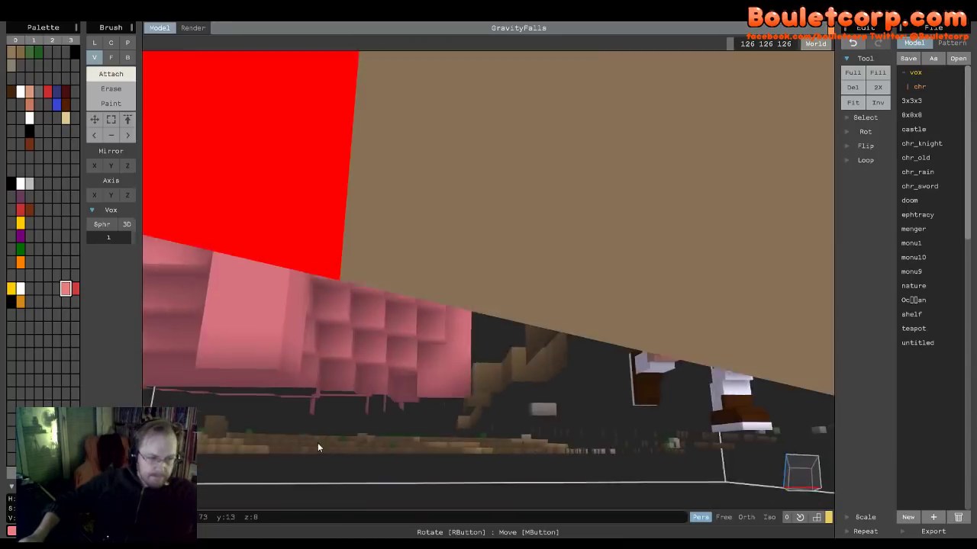
scroll(309, 452, down, 5)
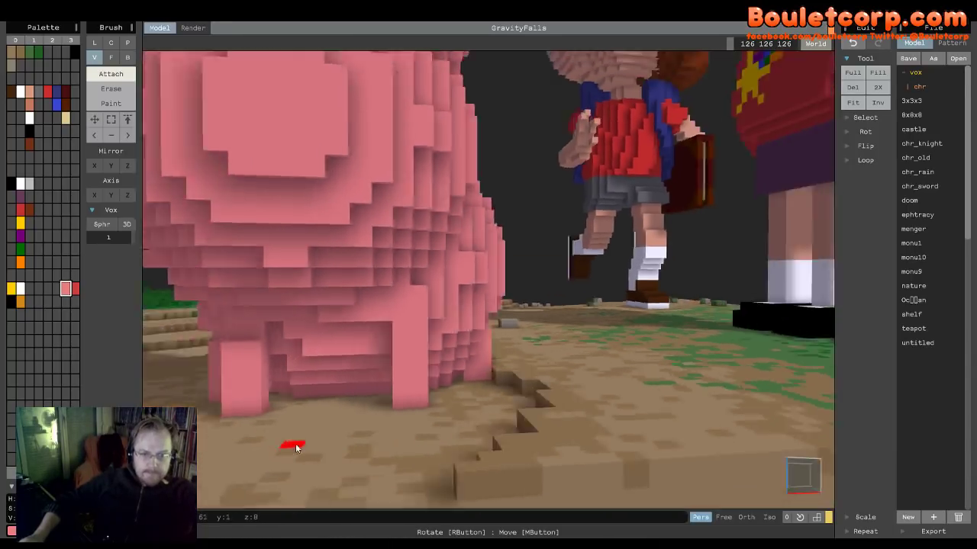
right_drag(297, 448, 306, 450)
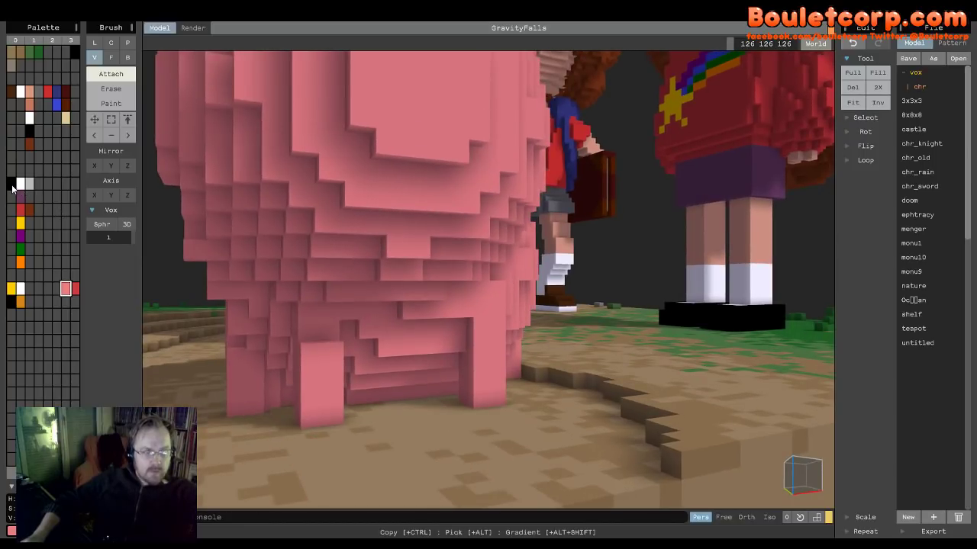
click(12, 185)
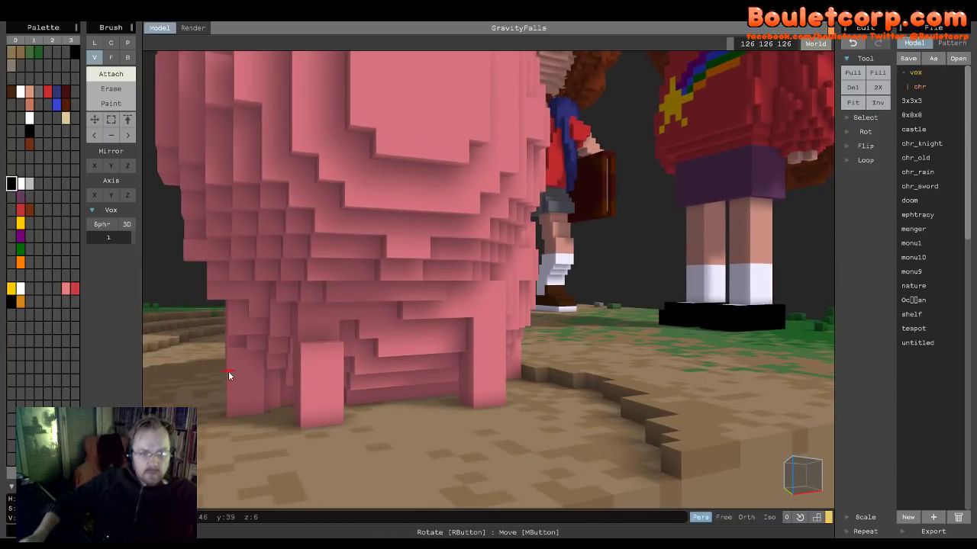
click(115, 102)
click(331, 415)
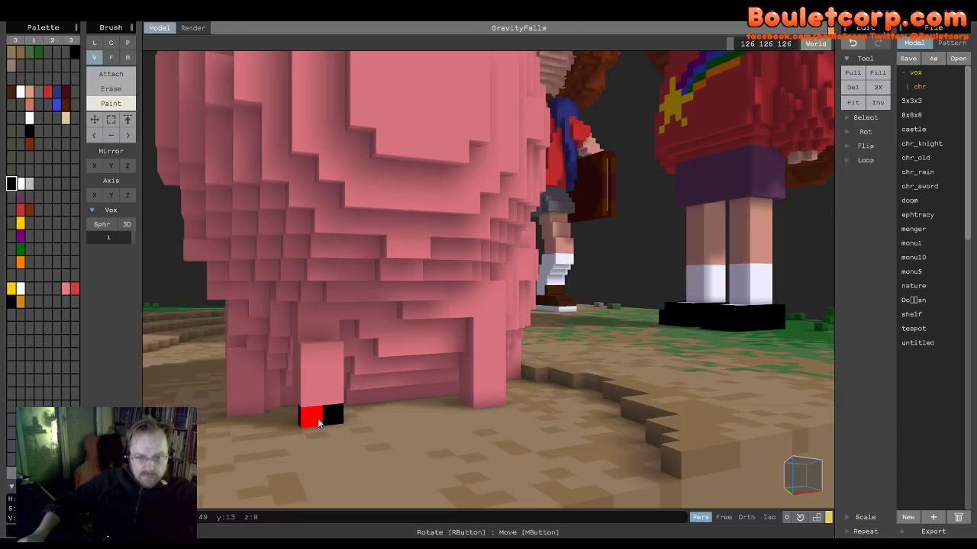
mouse_move(319, 424)
right_down()
mouse_move(598, 422)
mouse_move(532, 426)
mouse_move(314, 384)
right_up()
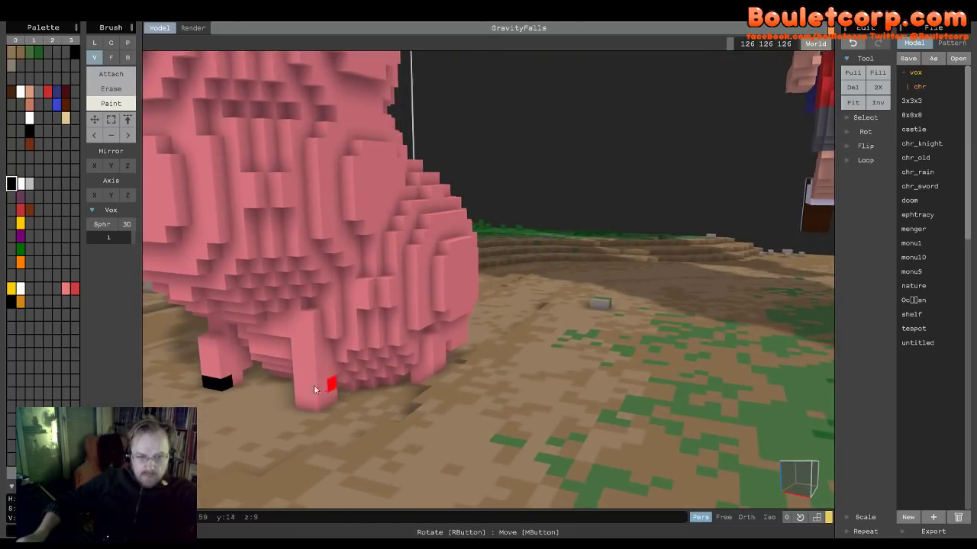
click(239, 381)
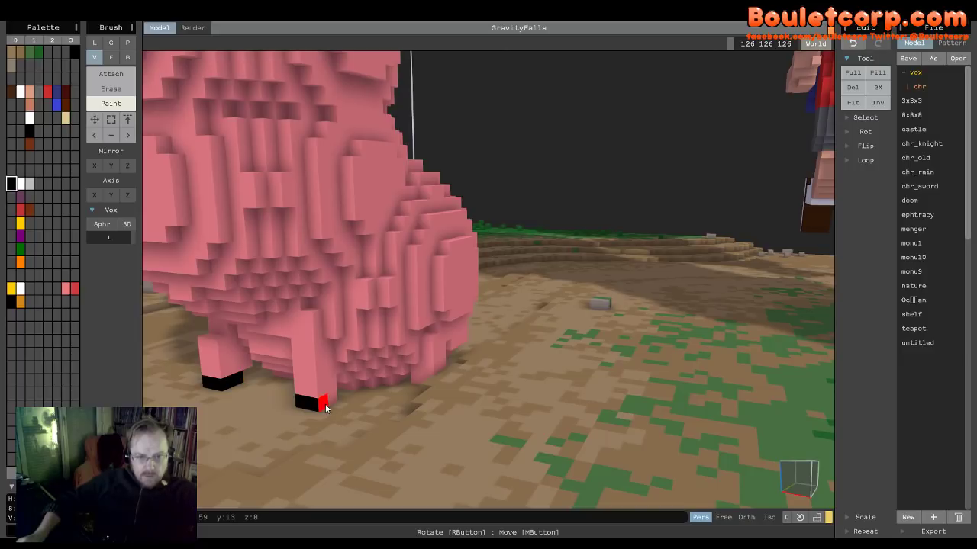
click(331, 404)
right_drag(384, 407, 573, 419)
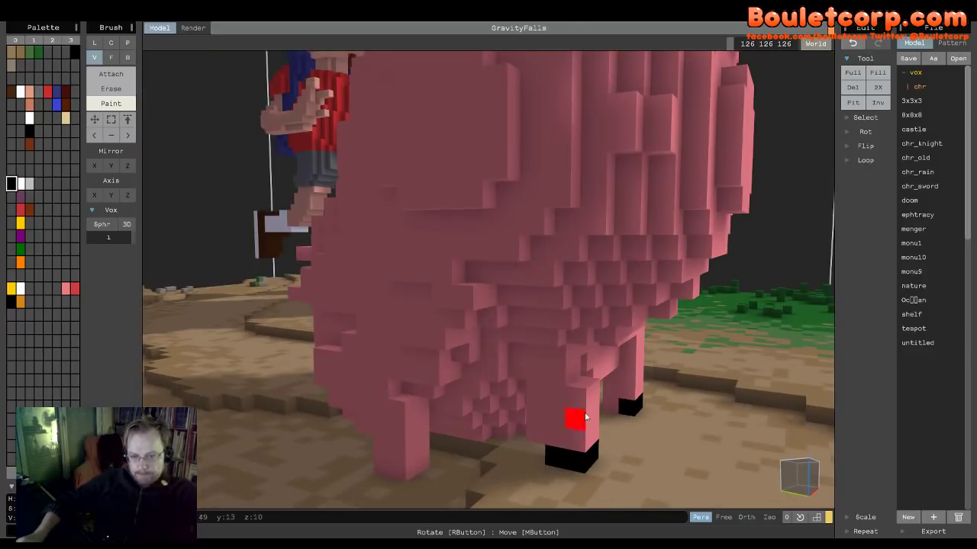
click(614, 406)
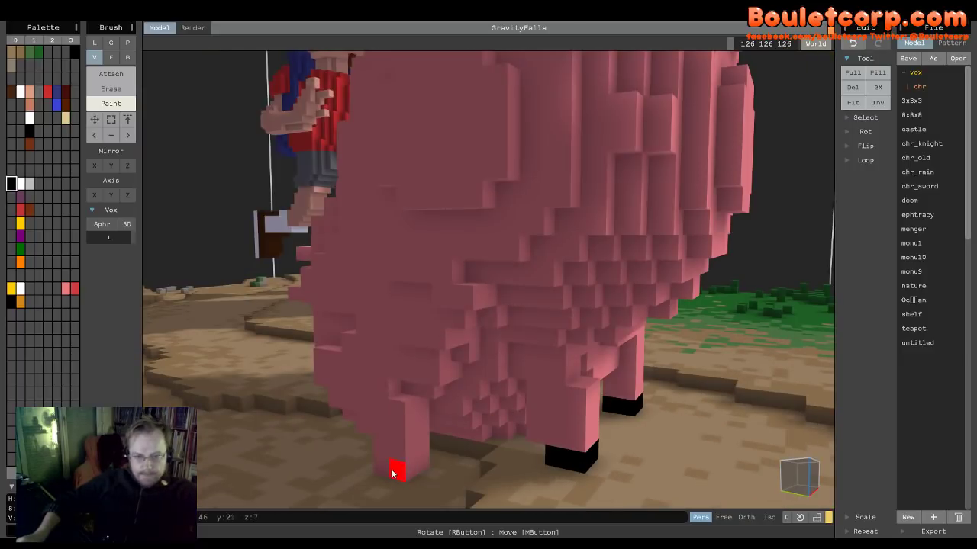
- Paint the lowest voxels of the pig's hind feet black to form matching hooves
drag(384, 466, 409, 466)
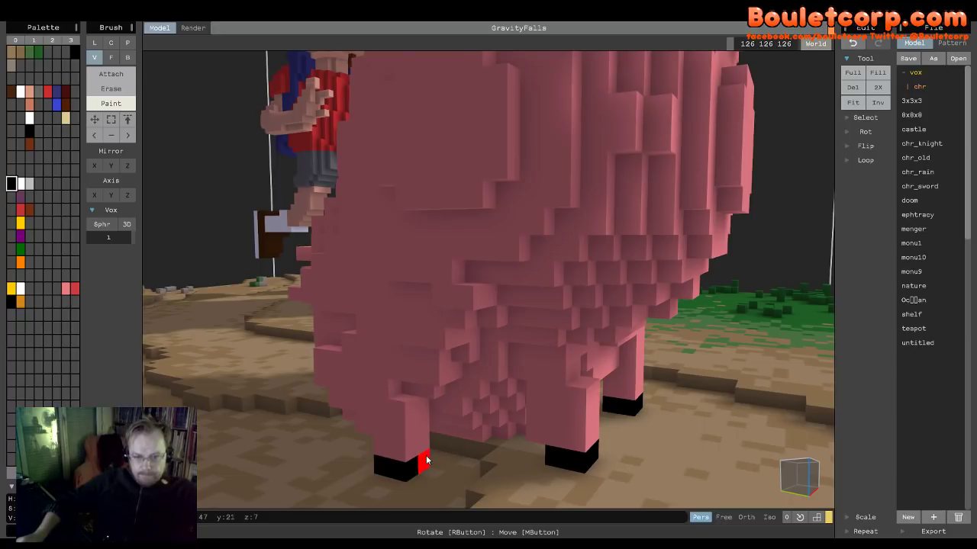
right_drag(392, 464, 524, 458)
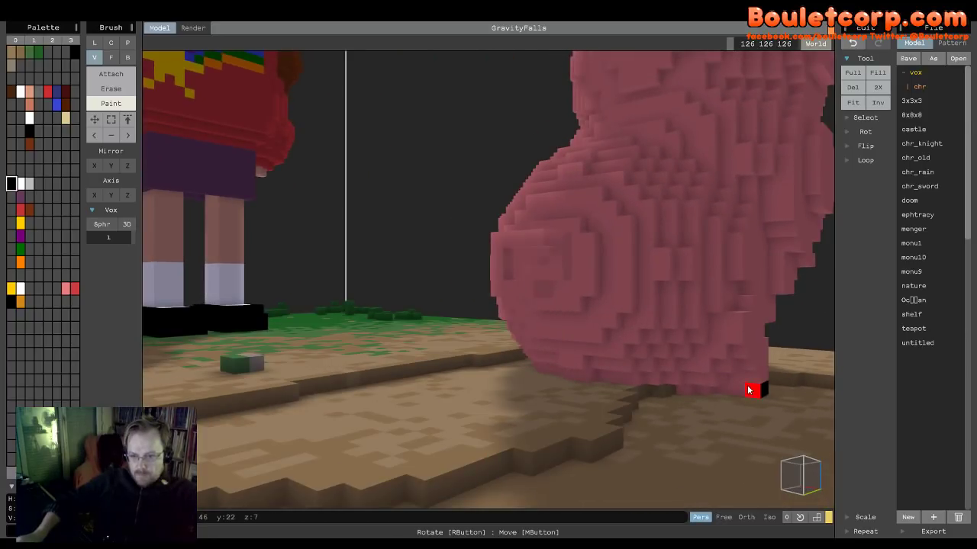
click(748, 390)
click(737, 389)
mouse_move(641, 418)
right_down()
mouse_move(694, 421)
mouse_move(488, 389)
mouse_move(496, 370)
mouse_move(458, 376)
mouse_move(416, 425)
mouse_move(406, 410)
mouse_move(310, 392)
mouse_move(456, 343)
right_up()
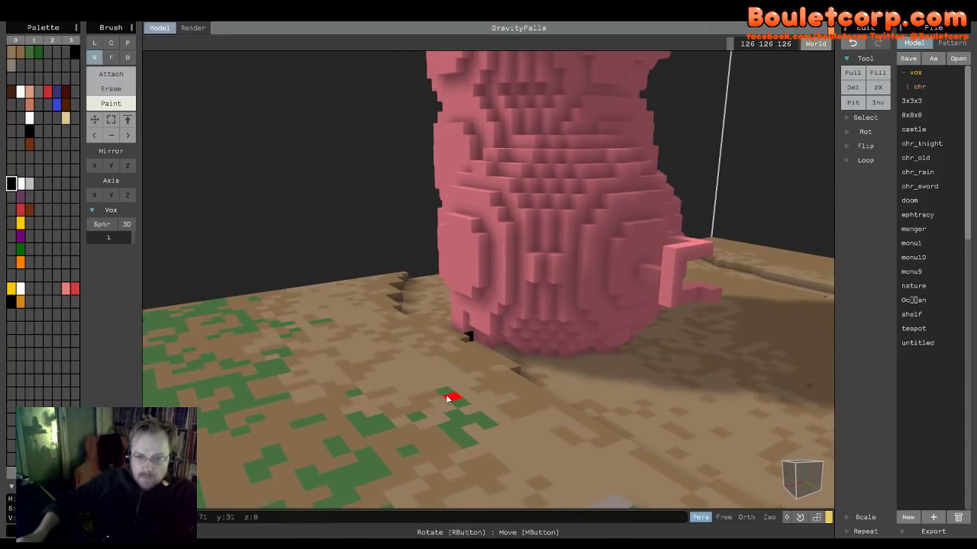
mouse_move(636, 361)
right_down()
mouse_move(436, 353)
mouse_move(483, 364)
right_up()
- Paint an irregular patch on the pig's flank using the darker skin tone from the palette
scroll(467, 348, down, 10)
scroll(479, 366, up, 4)
scroll(479, 365, down, 3)
scroll(437, 357, up, 3)
scroll(481, 364, up, 3)
scroll(481, 365, up, 2)
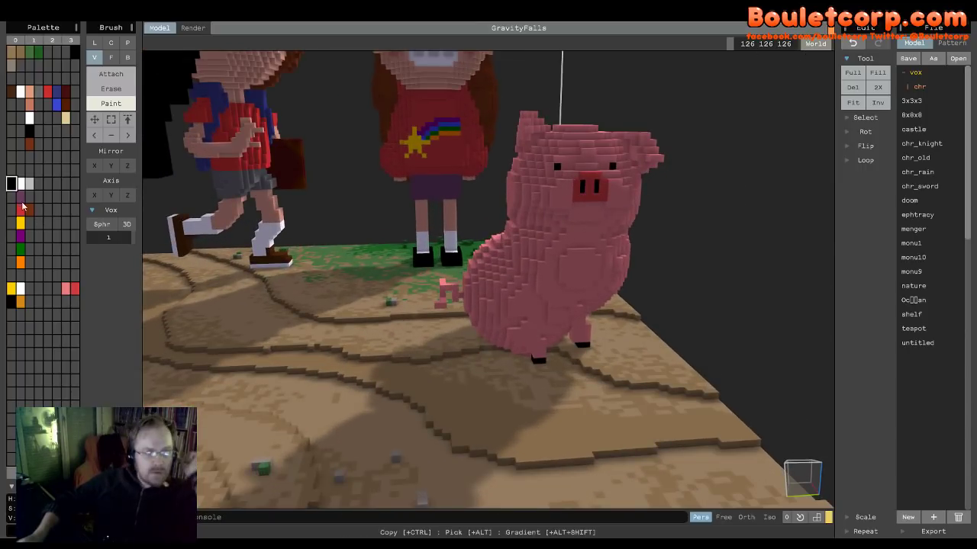
click(29, 103)
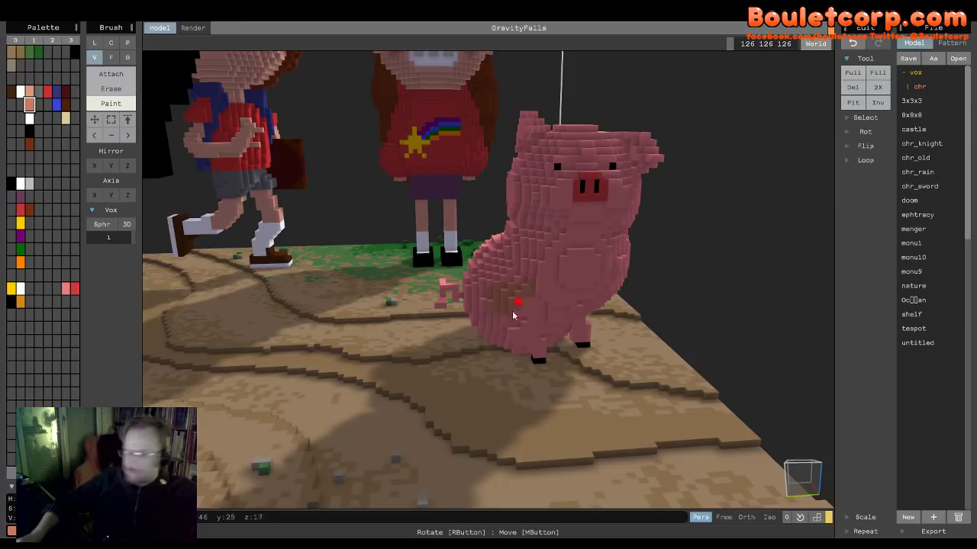
- Shift the hue of the pig's pink palette colour towards salmon, and pick up the flank patch's colour
click(66, 289)
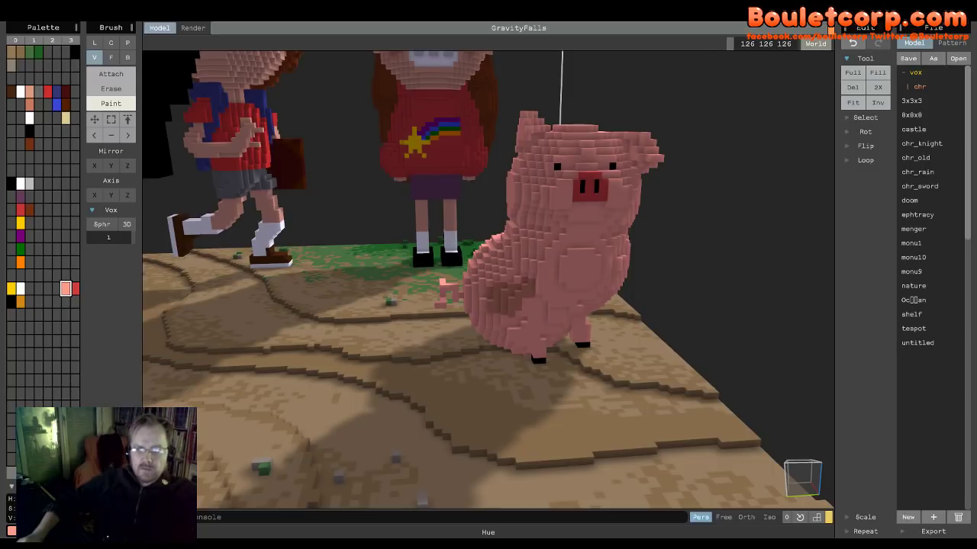
right_drag(476, 429, 497, 377)
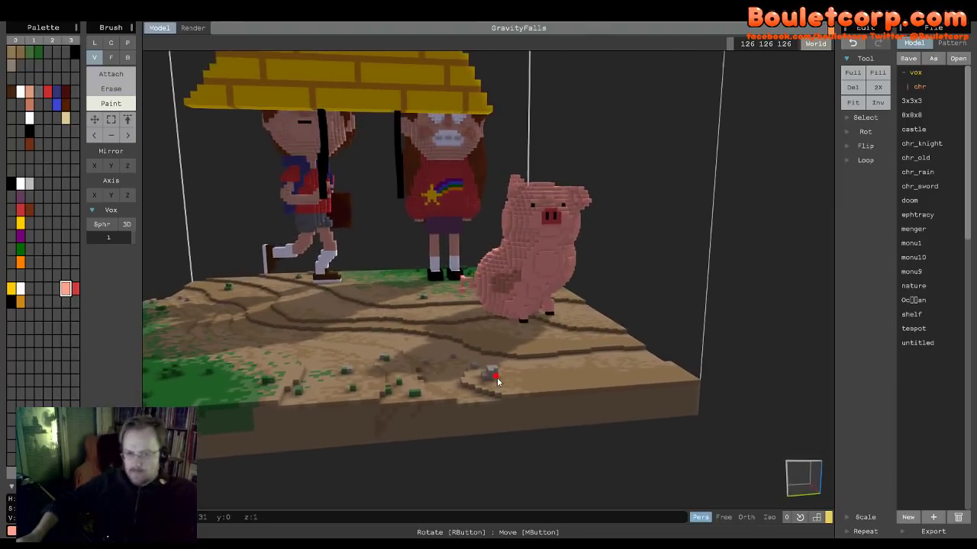
alt+click(512, 287)
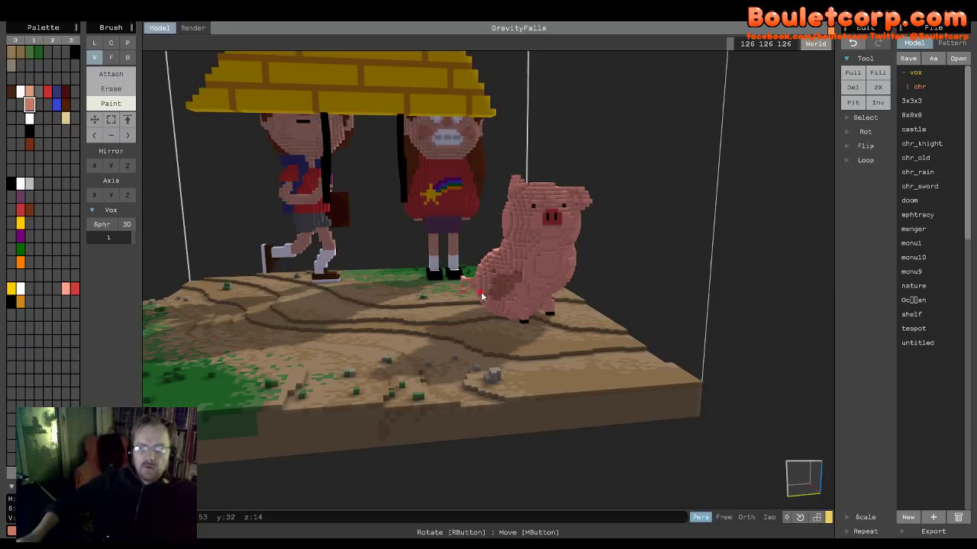
right_drag(656, 241, 617, 274)
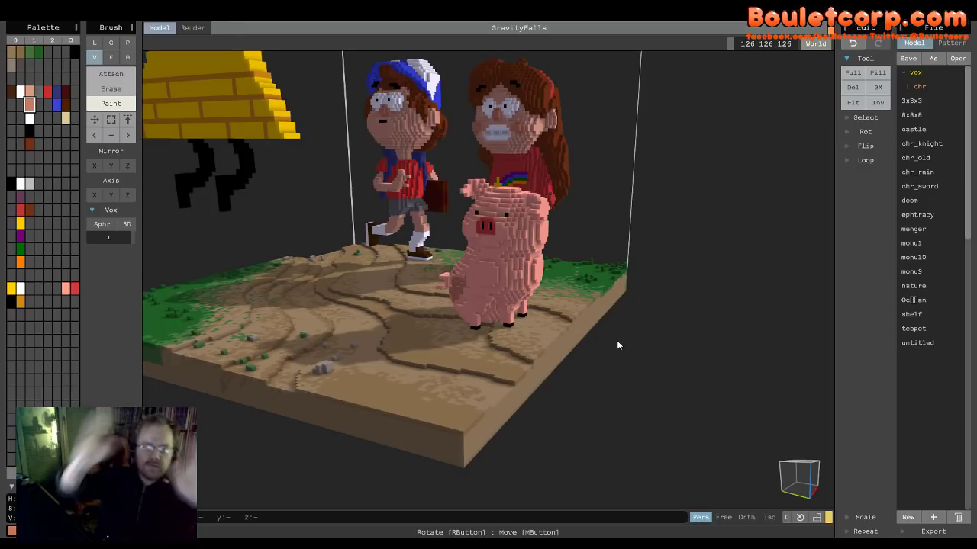
right_drag(618, 345, 475, 344)
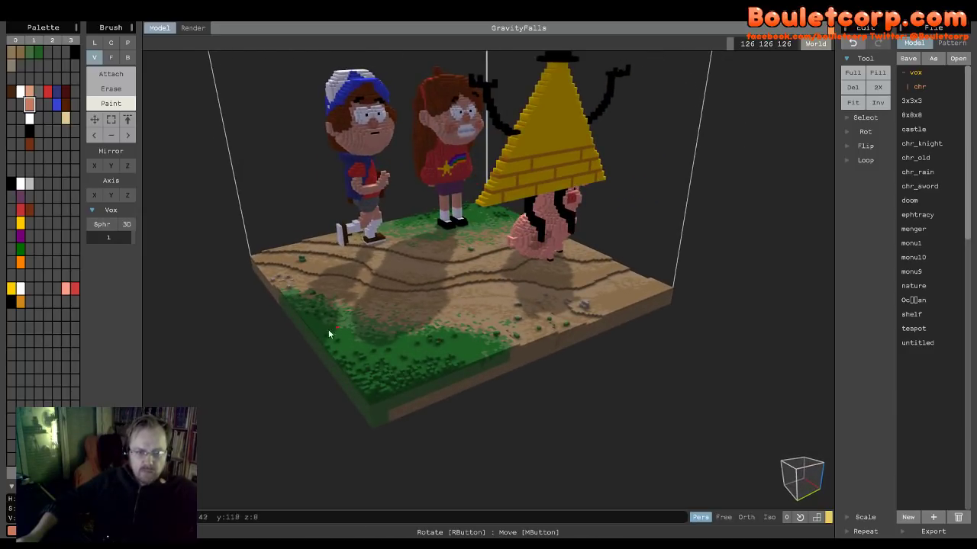
- Define a dark brown in an empty palette slot and paint a round patch with it on the grassy corner
click(60, 57)
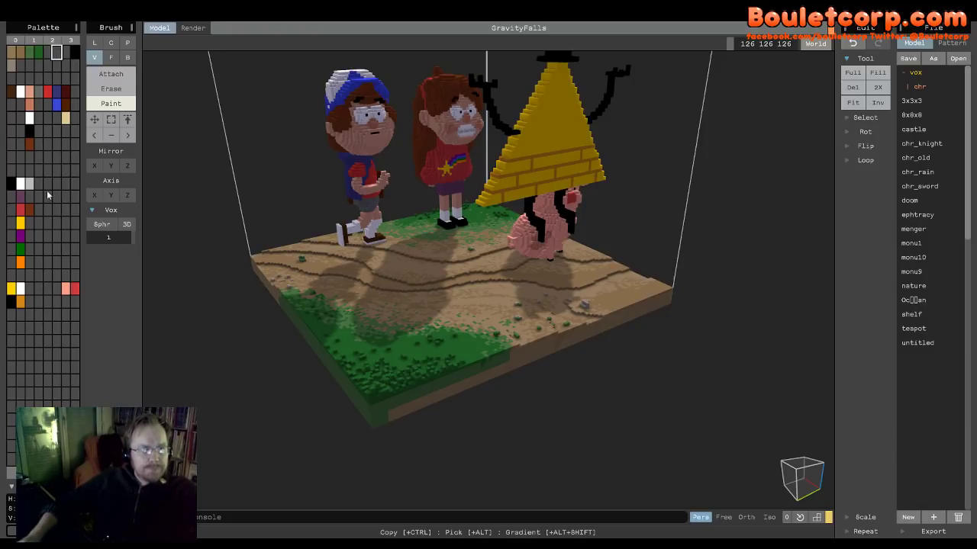
click(31, 498)
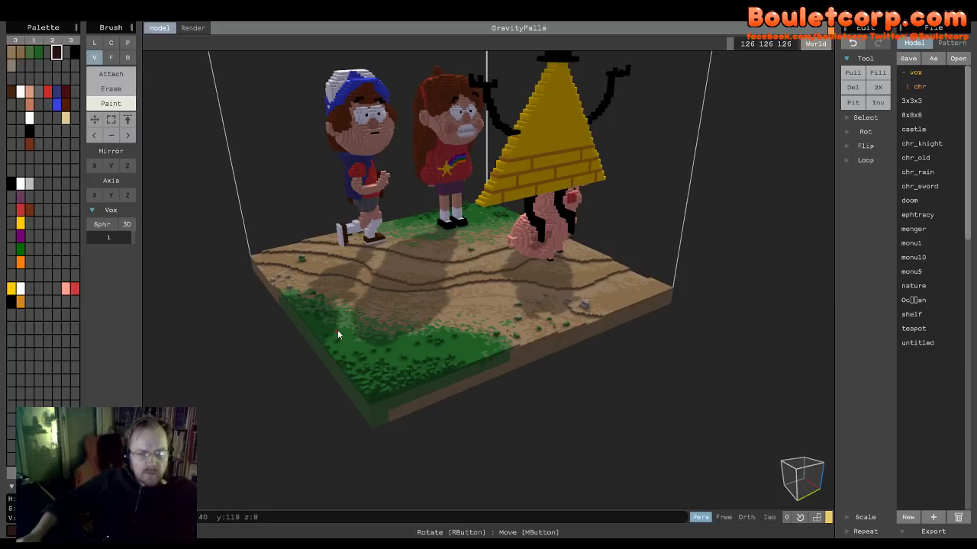
scroll(335, 328, up, 3)
mouse_move(256, 360)
mouse_down()
mouse_move(244, 368)
mouse_move(254, 352)
mouse_move(235, 350)
mouse_move(245, 345)
mouse_move(263, 360)
mouse_move(259, 346)
mouse_move(262, 365)
mouse_move(265, 349)
mouse_up()
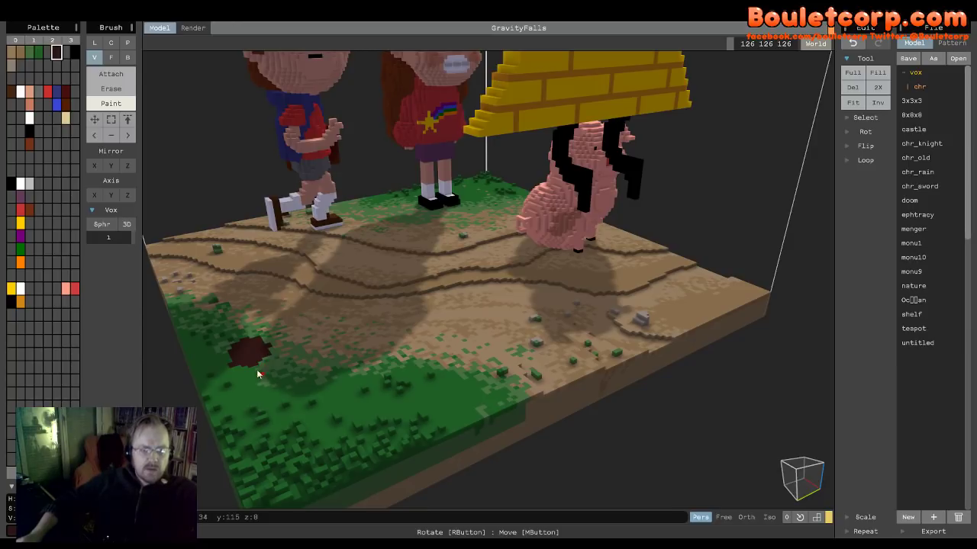
- Extrude the round dark brown patch upward with the Face brush into a tall tree trunk
click(111, 58)
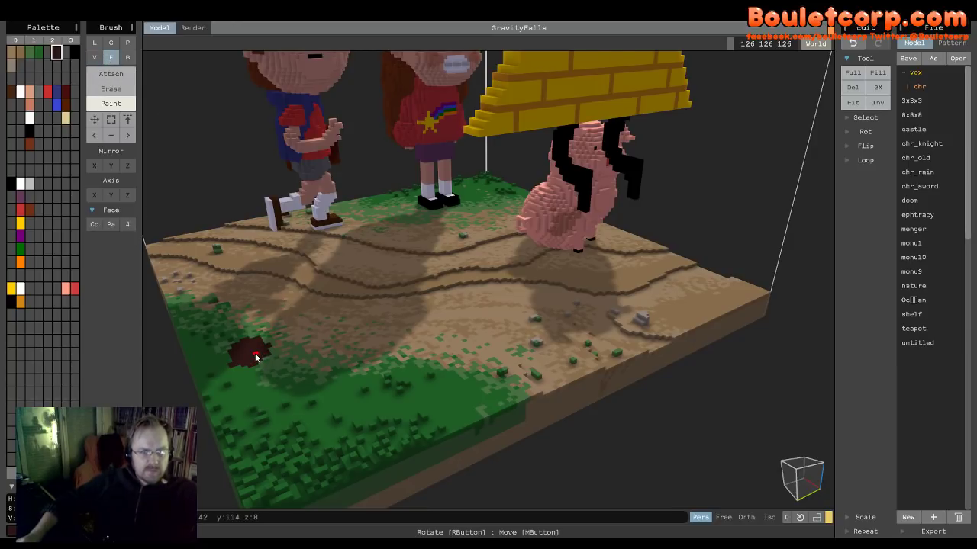
click(118, 75)
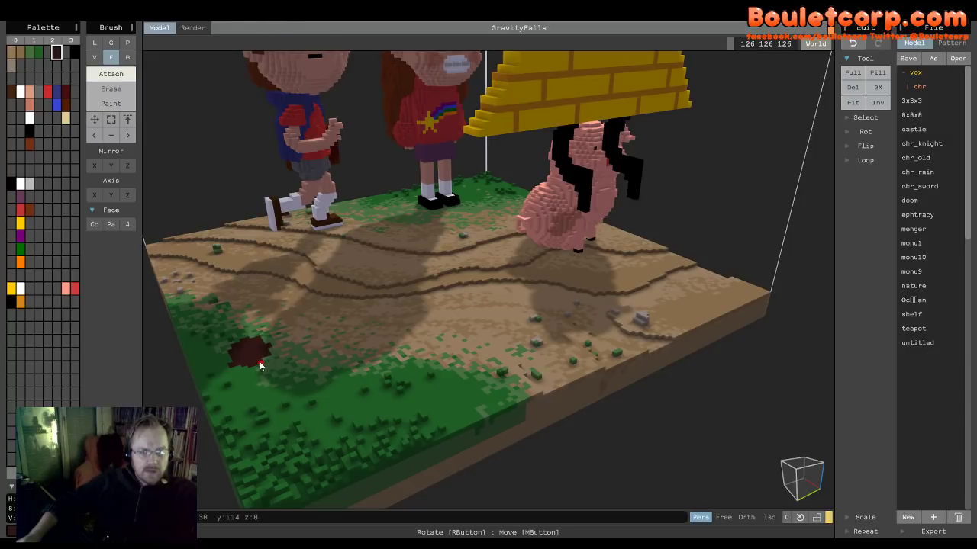
drag(258, 363, 194, 57)
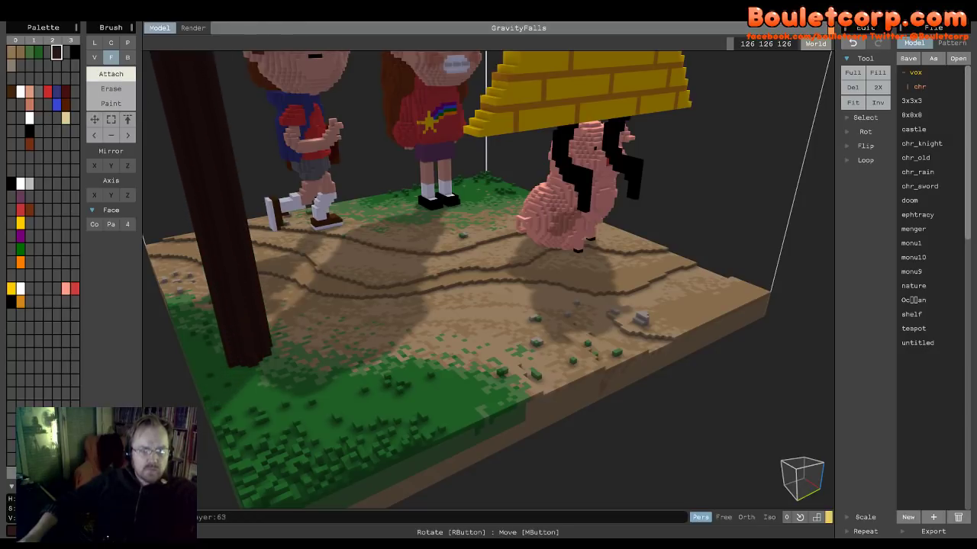
right_drag(409, 377, 503, 371)
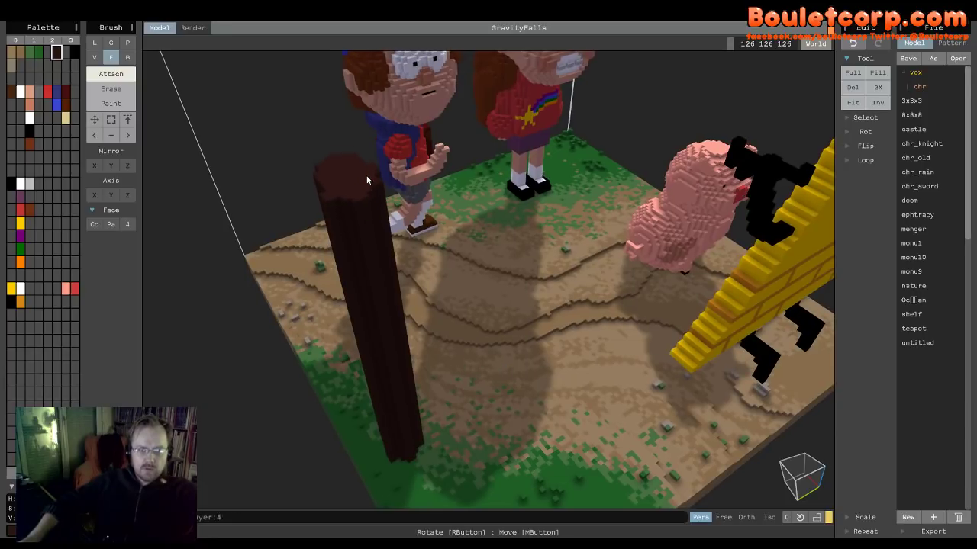
drag(367, 175, 358, 77)
- Attach single dark brown voxels with the size-1 Voxel brush to roughen the upper trunk into raised, uneven bark
mouse_move(458, 328)
right_down()
mouse_move(511, 356)
mouse_move(349, 313)
mouse_move(526, 251)
mouse_move(594, 384)
mouse_move(474, 384)
mouse_move(473, 413)
mouse_move(687, 240)
mouse_move(709, 183)
mouse_move(652, 272)
right_up()
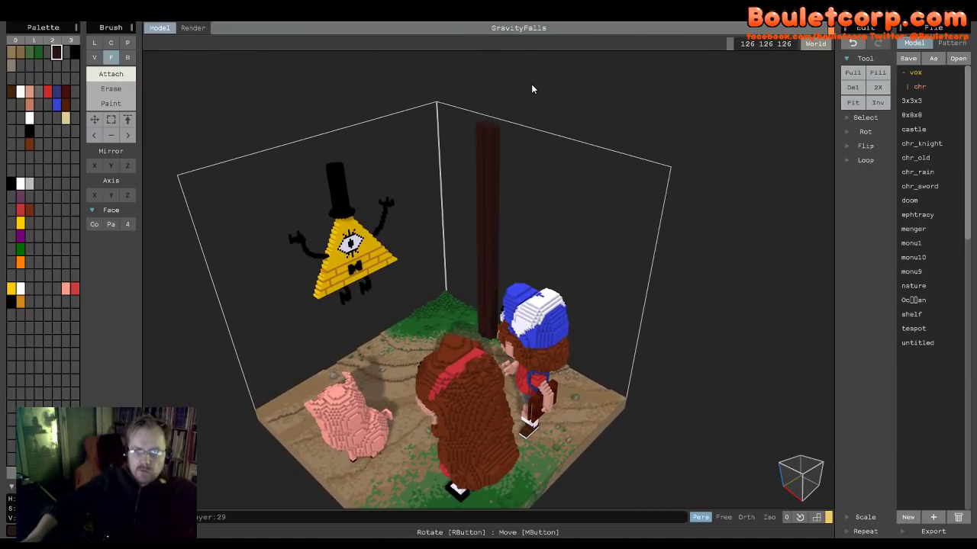
scroll(501, 217, up, 8)
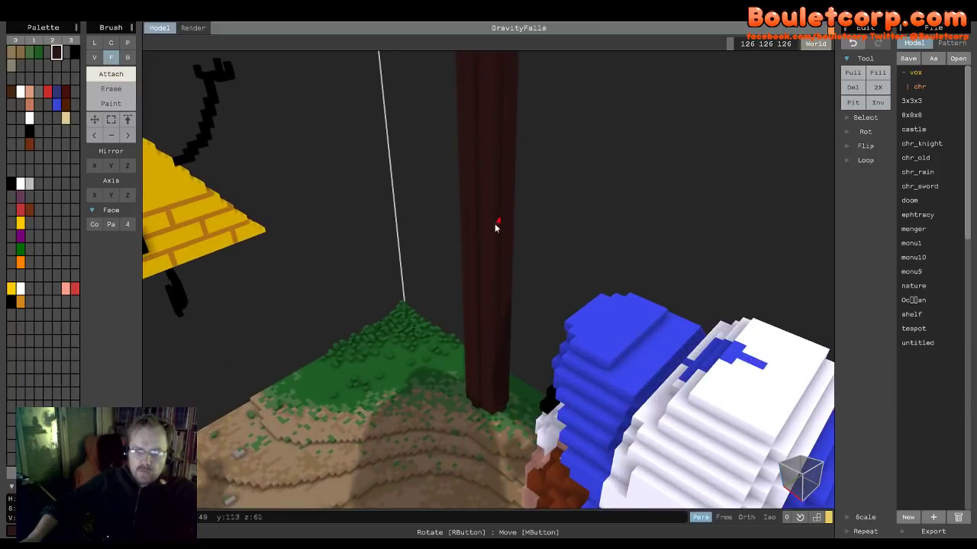
scroll(439, 305, up, 5)
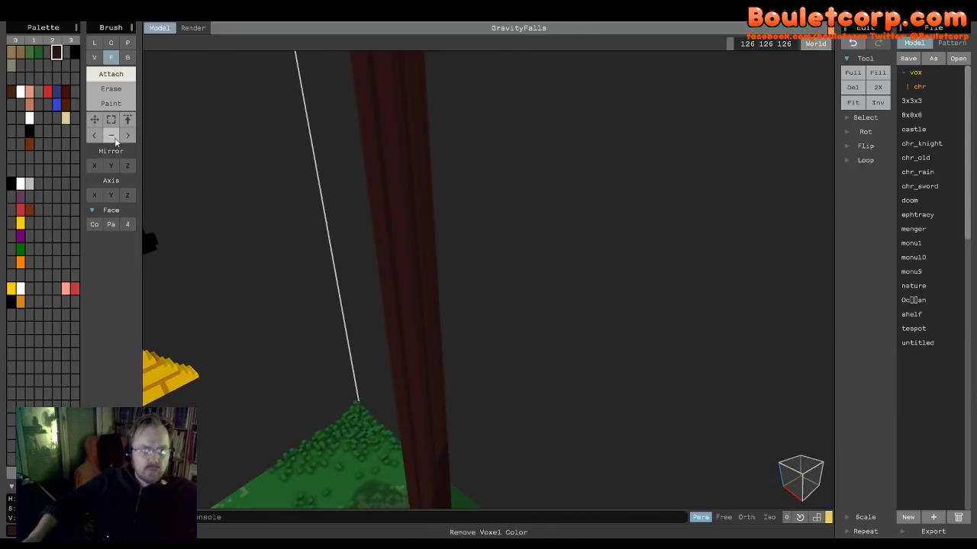
click(94, 57)
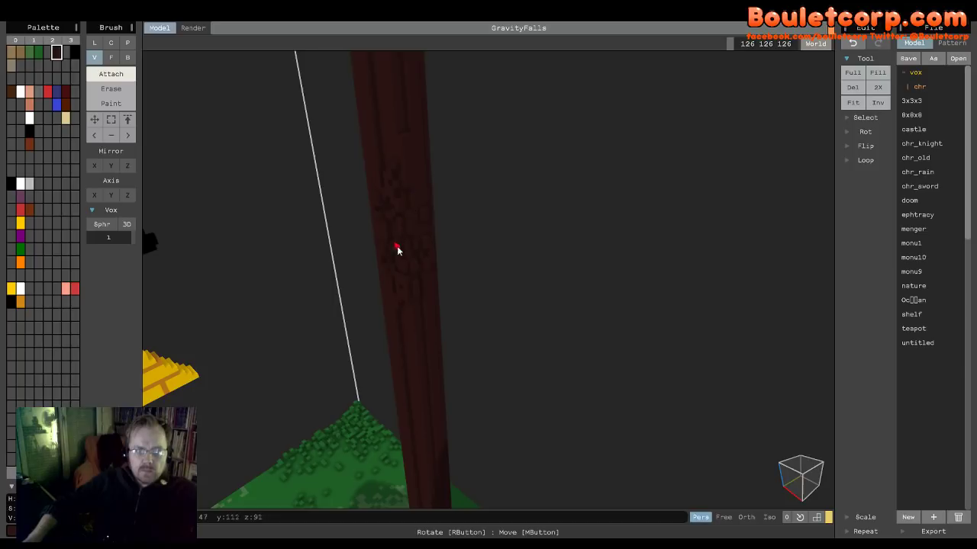
right_drag(397, 252, 385, 286)
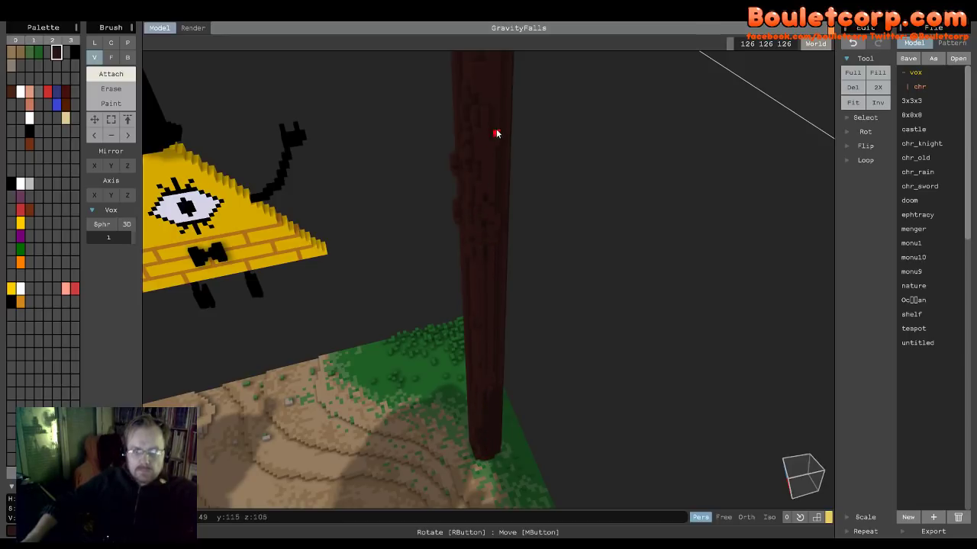
right_drag(453, 295, 430, 284)
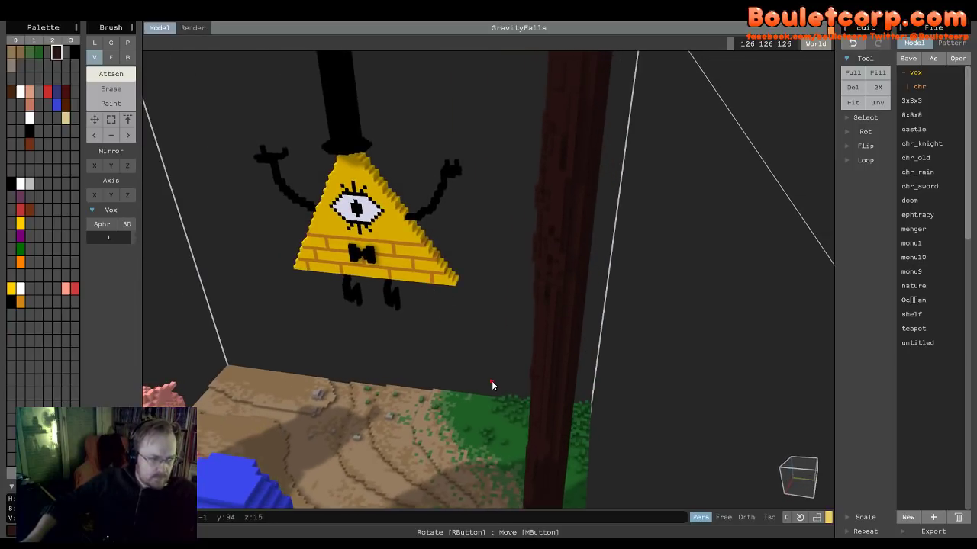
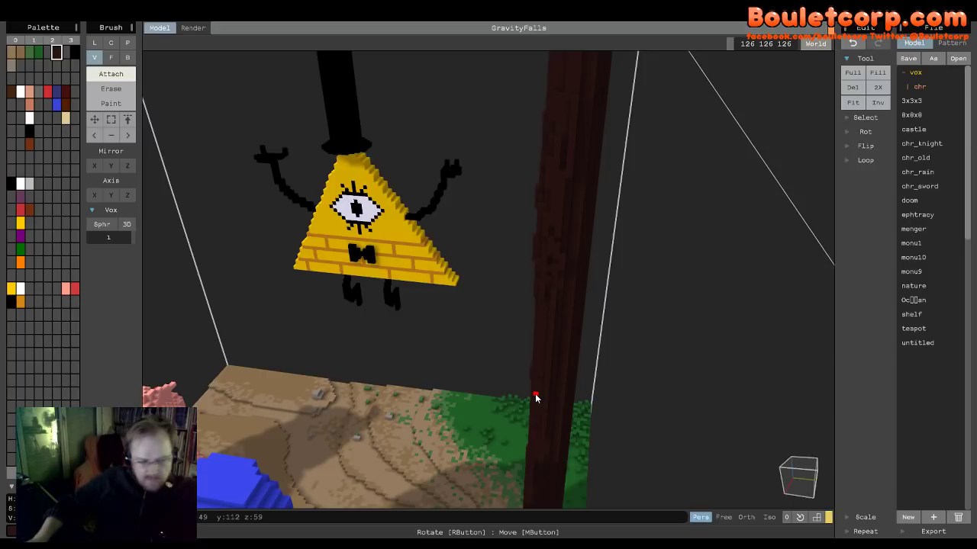
- Extend the vertical bark ridges down the trunk to its grassy base using single dark brown voxels
mouse_move(559, 277)
right_down()
mouse_move(552, 272)
mouse_move(561, 266)
right_up()
right_drag(582, 163, 650, 148)
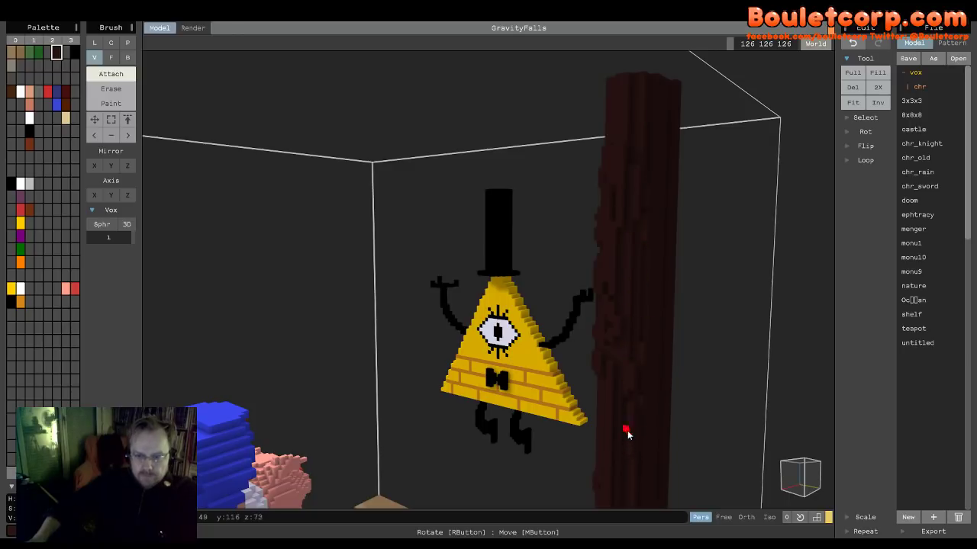
middle_drag(625, 416, 471, 96)
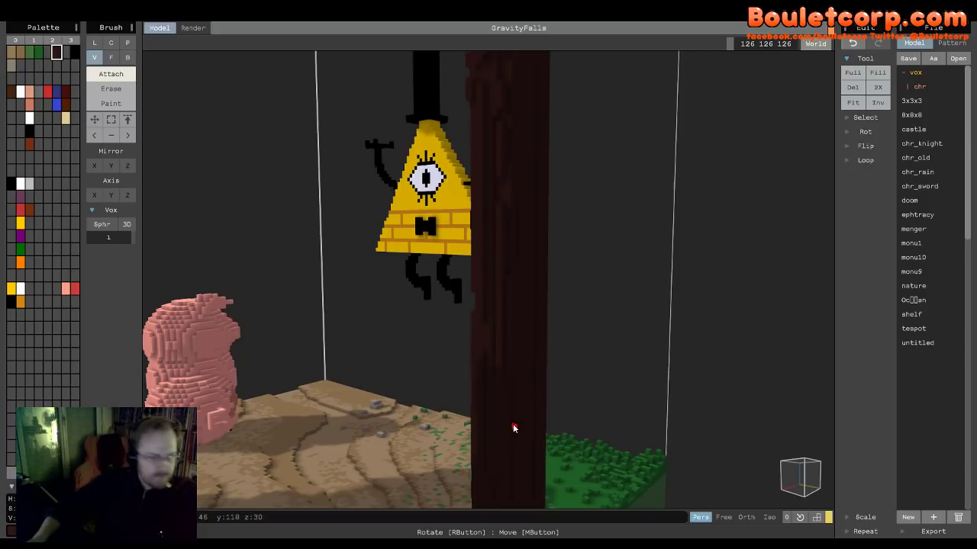
right_drag(513, 429, 456, 261)
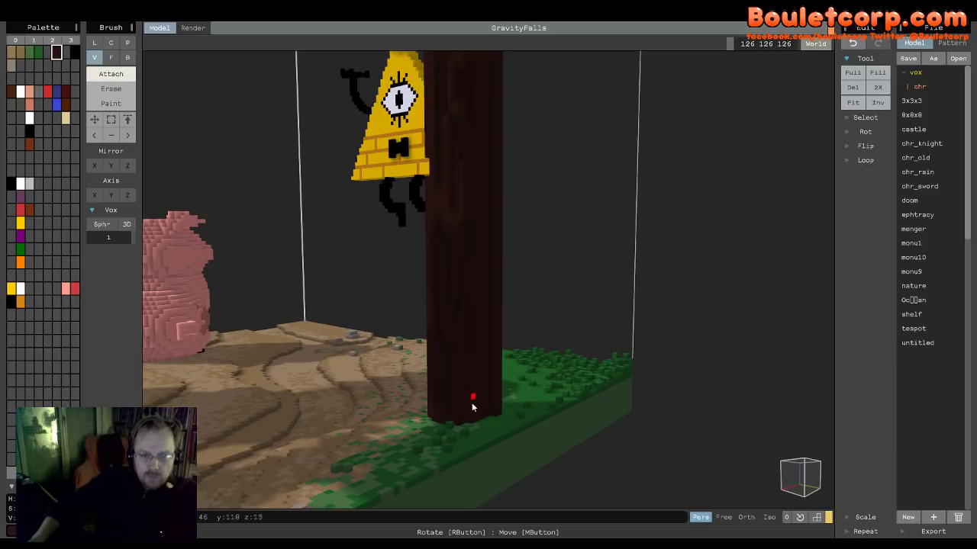
right_drag(473, 349, 362, 366)
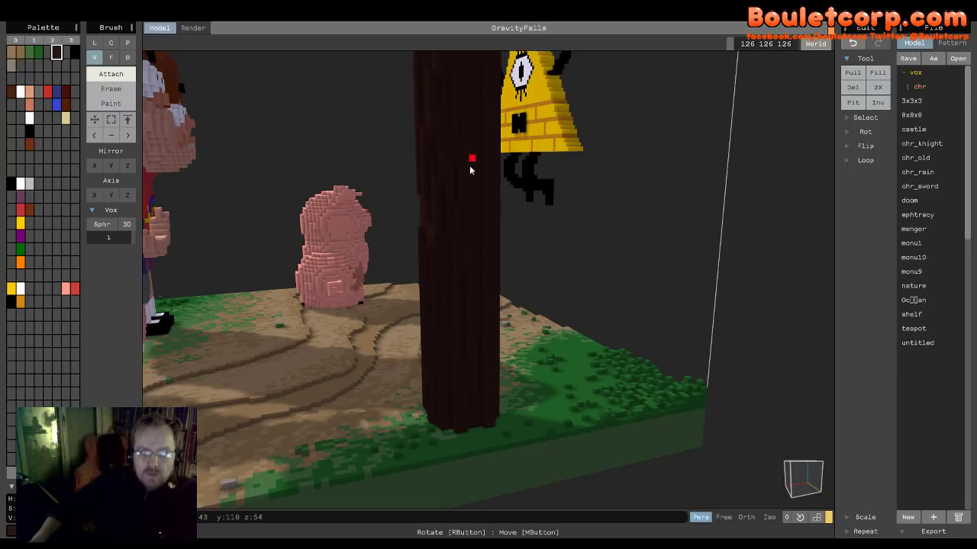
right_drag(483, 393, 499, 355)
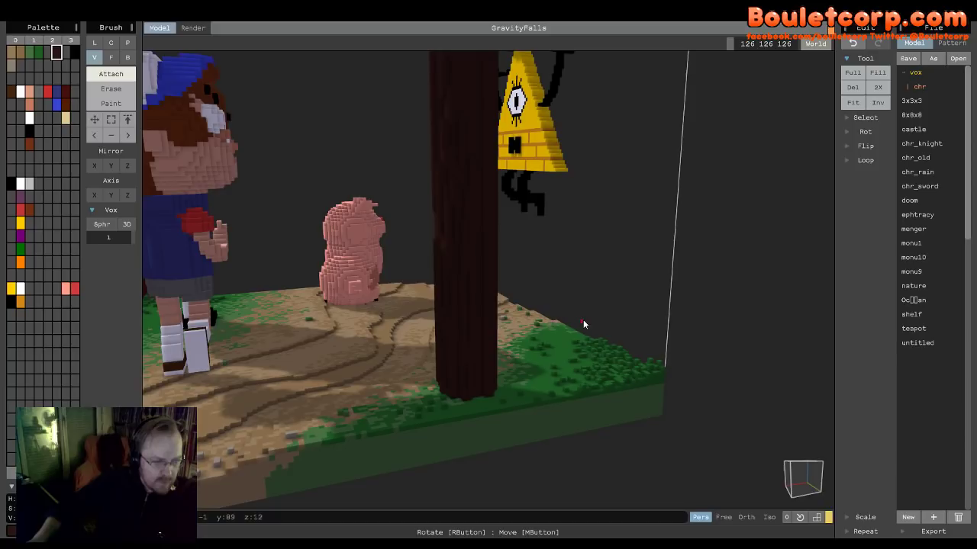
- Add raised bark strips along the trunk's outer sides with single dark brown voxels
right_drag(583, 326, 363, 104)
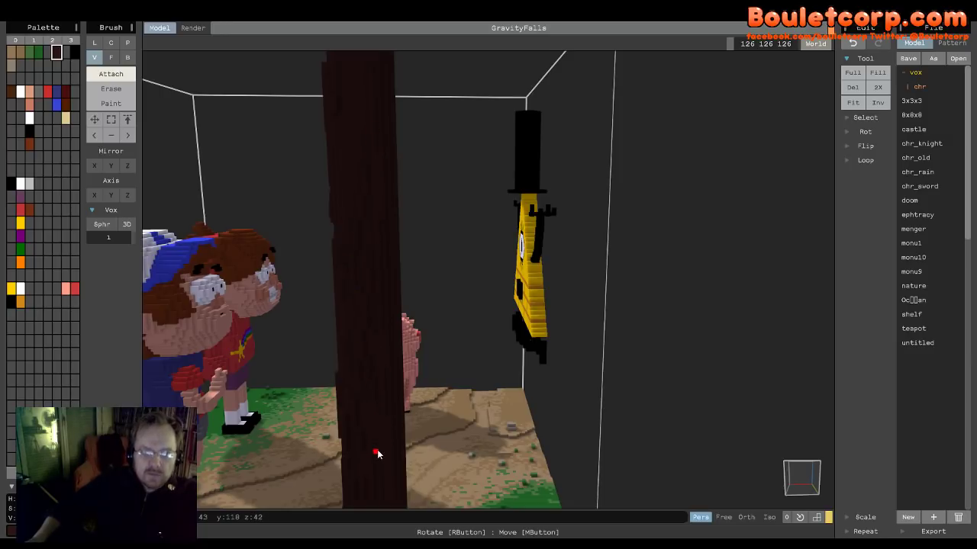
right_drag(380, 451, 342, 387)
scroll(342, 387, up, 3)
scroll(342, 386, down, 2)
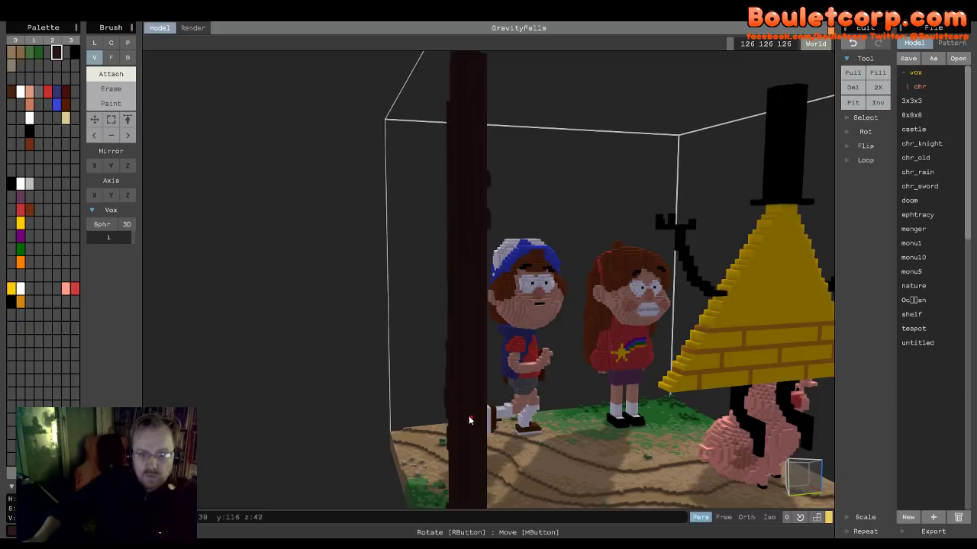
scroll(442, 234, down, 2)
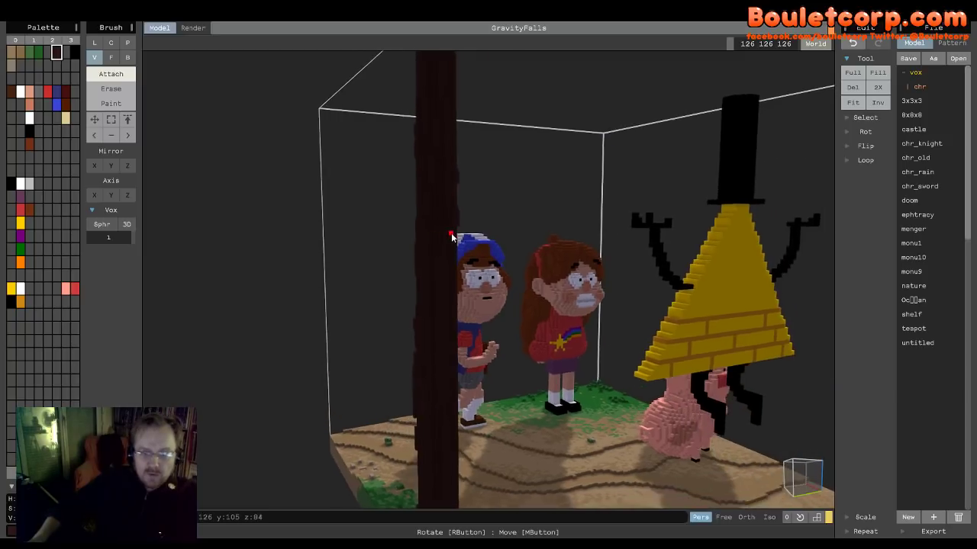
scroll(455, 238, up, 3)
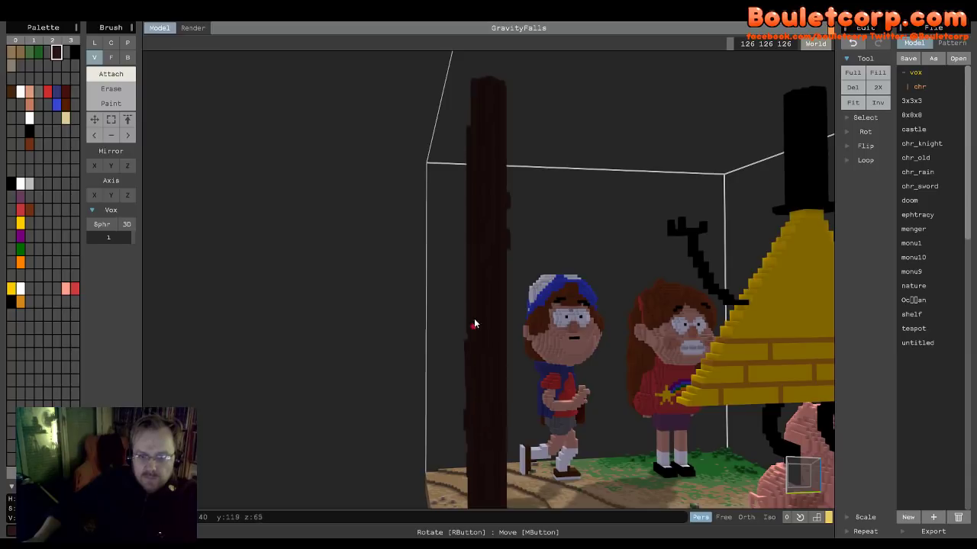
right_drag(497, 228, 414, 311)
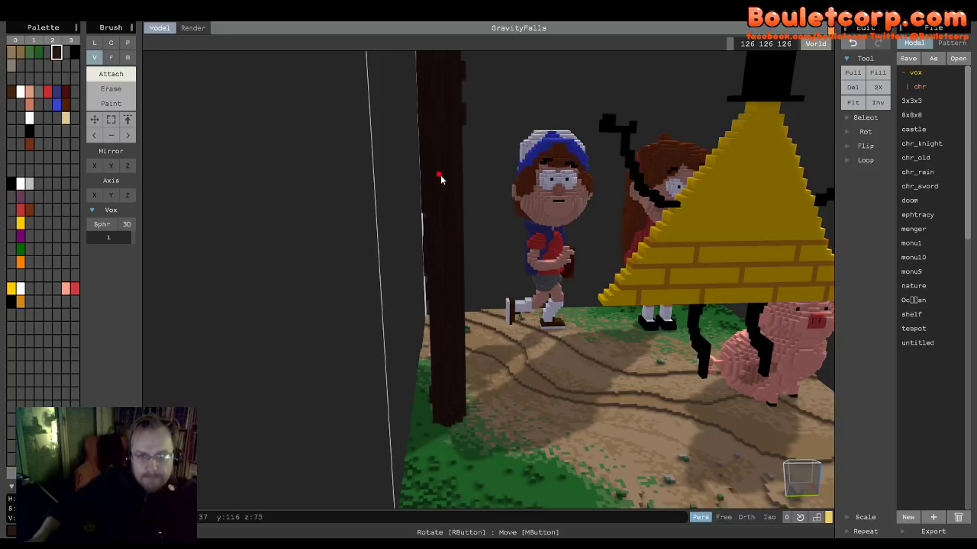
right_drag(440, 178, 586, 216)
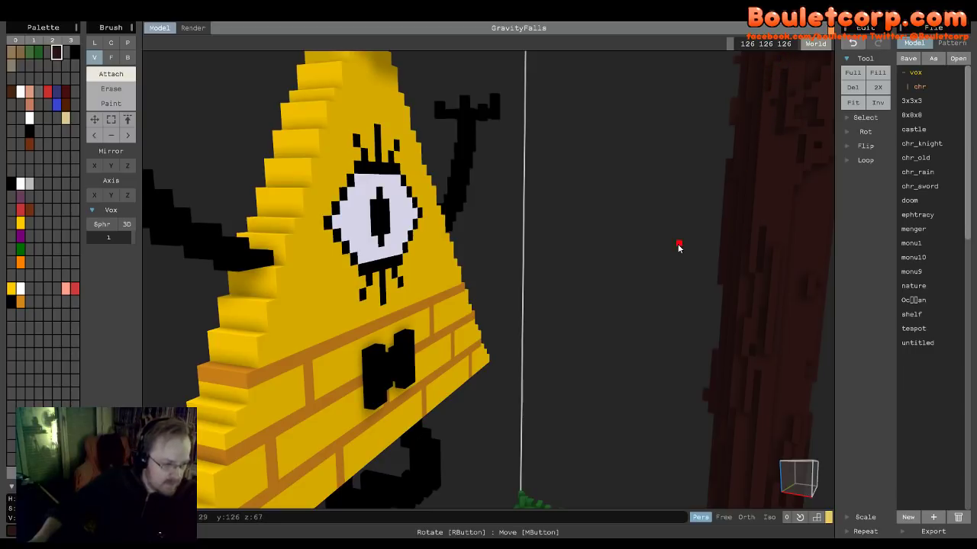
- Fill the trunk side facing the scene's centre with dense vertical bark ridges from top to base
right_drag(685, 258, 435, 392)
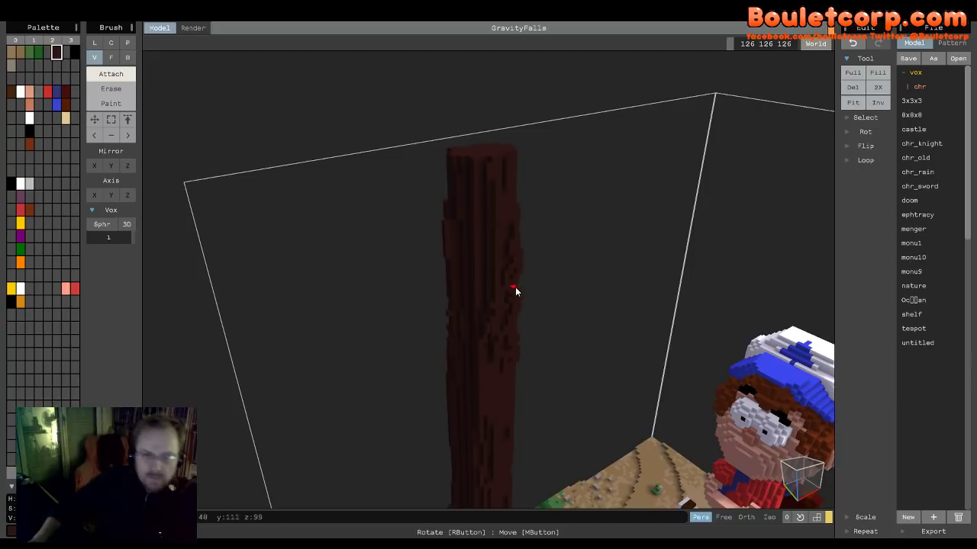
right_drag(515, 290, 494, 267)
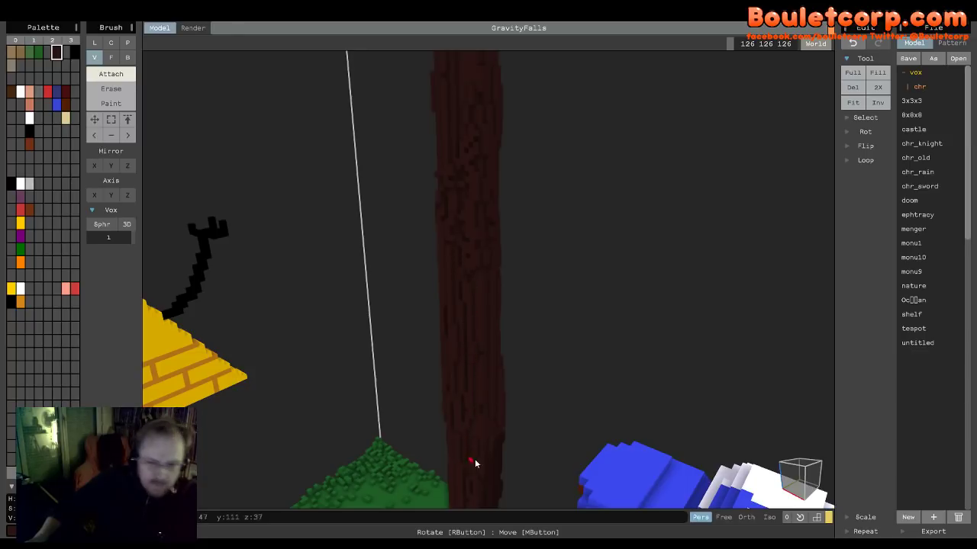
mouse_move(492, 396)
right_down()
mouse_move(467, 310)
mouse_move(484, 390)
mouse_move(523, 352)
mouse_move(437, 353)
mouse_move(495, 414)
right_up()
right_drag(479, 261, 565, 400)
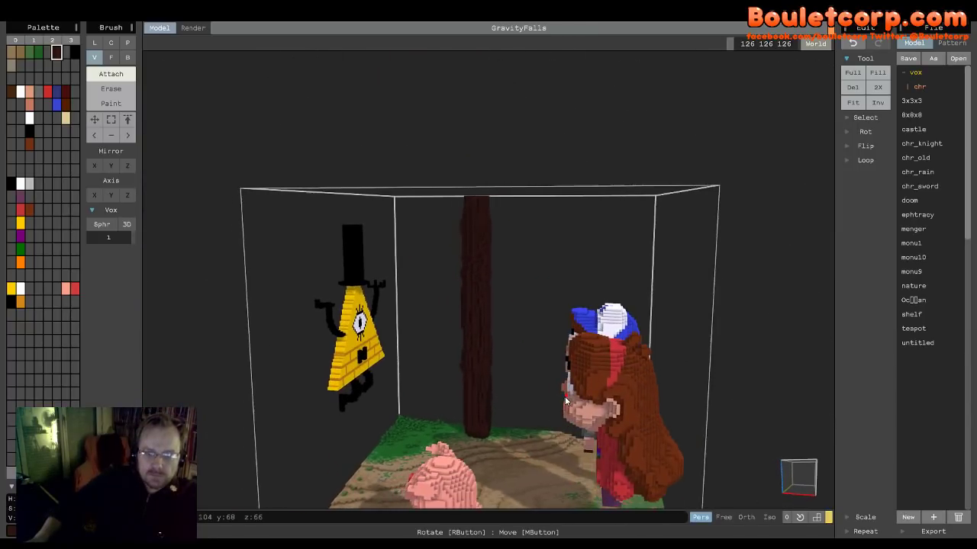
scroll(521, 347, up, 2)
scroll(543, 359, up, 3)
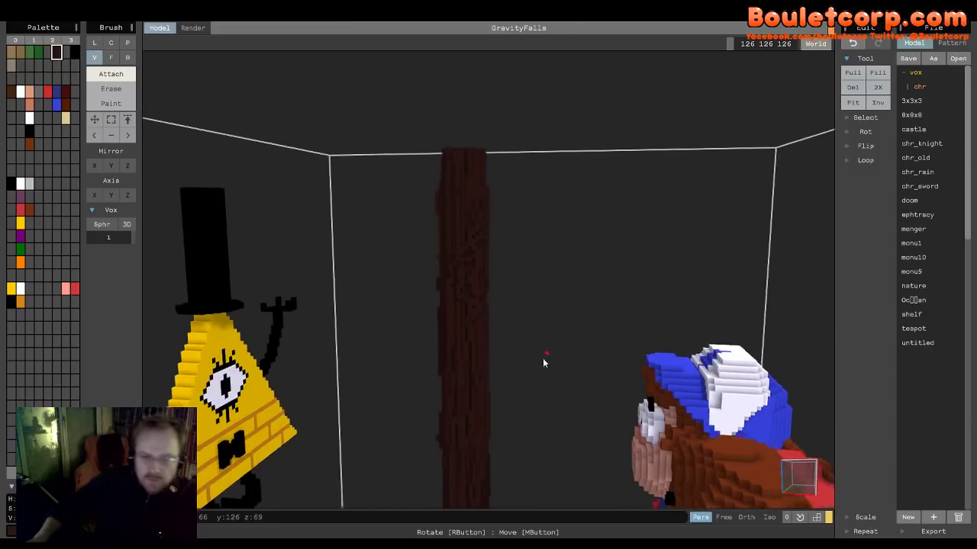
scroll(513, 417, up, 1)
right_drag(506, 415, 445, 433)
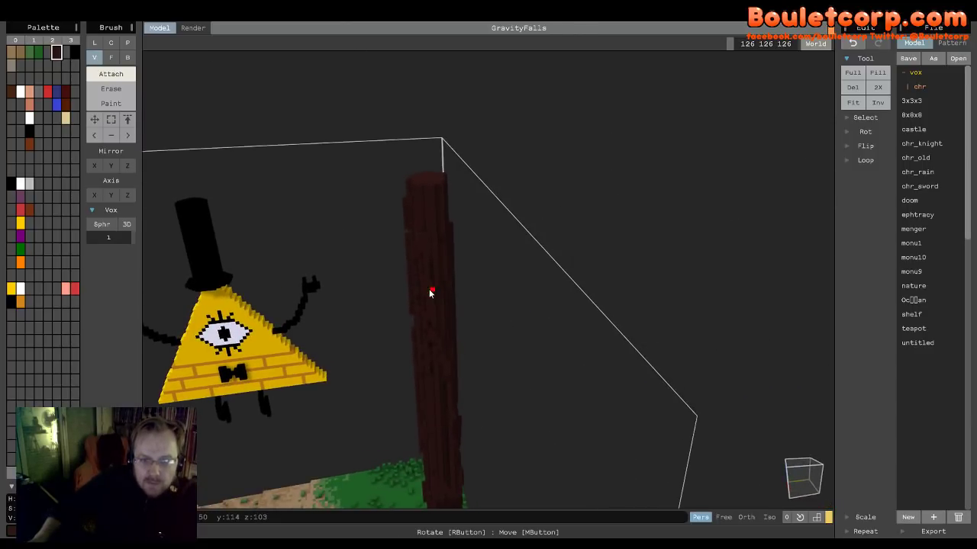
- Build a dark brown branch voxel by voxel, projecting from the upper trunk toward the scene's centre
scroll(458, 349, up, 2)
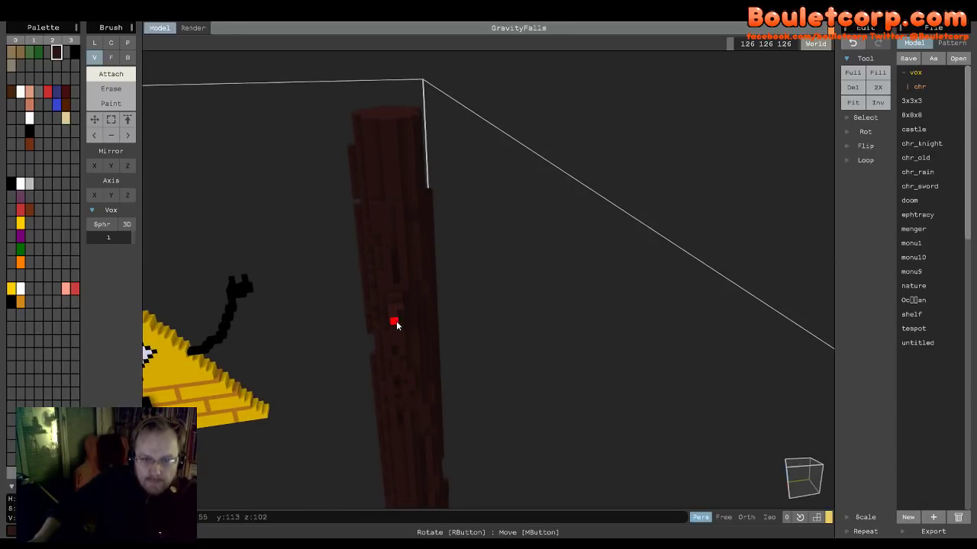
mouse_move(397, 322)
right_down()
mouse_move(414, 344)
mouse_move(430, 345)
mouse_move(415, 373)
right_up()
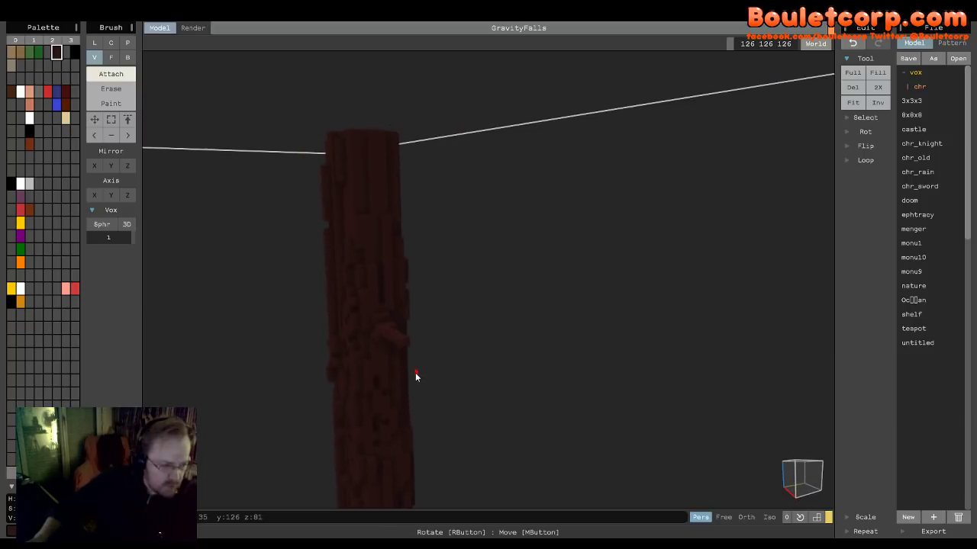
click(391, 332)
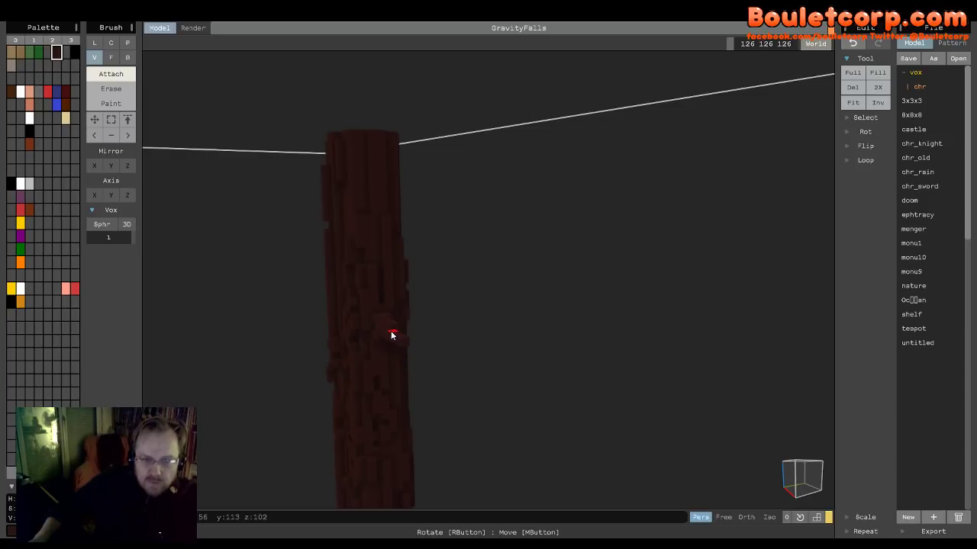
right_drag(400, 356, 439, 396)
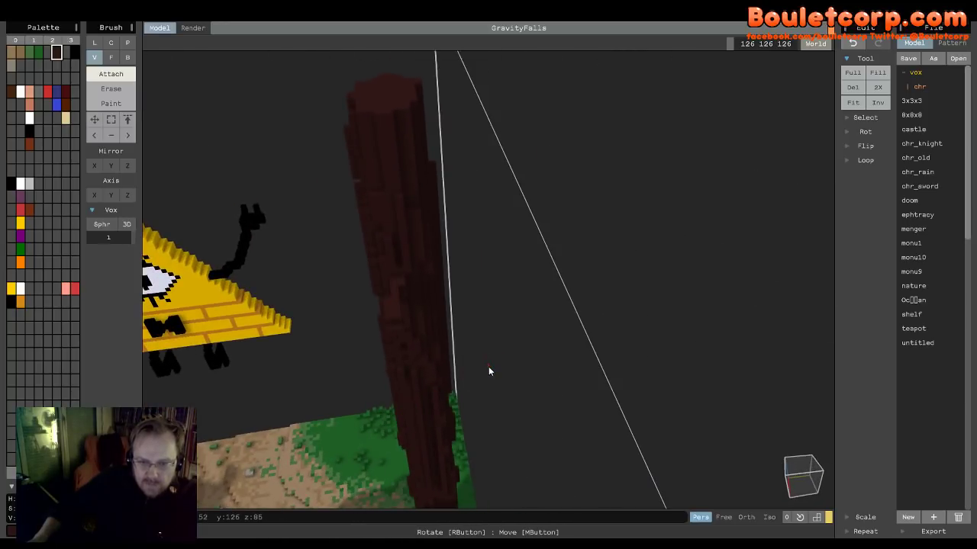
right_drag(489, 371, 409, 422)
right_drag(436, 343, 395, 319)
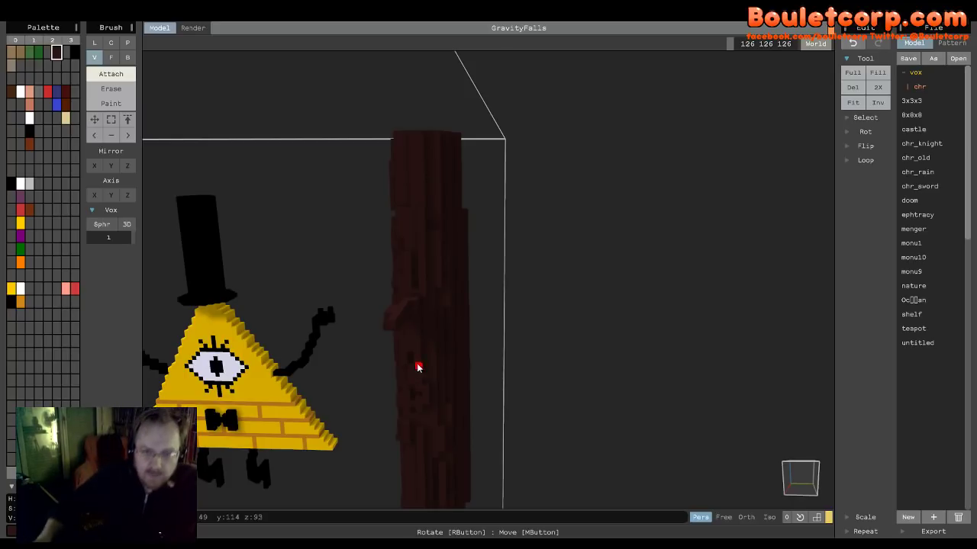
- Build a short dark brown branch voxel by voxel from the trunk's outer side, just below its top
right_drag(464, 323, 436, 310)
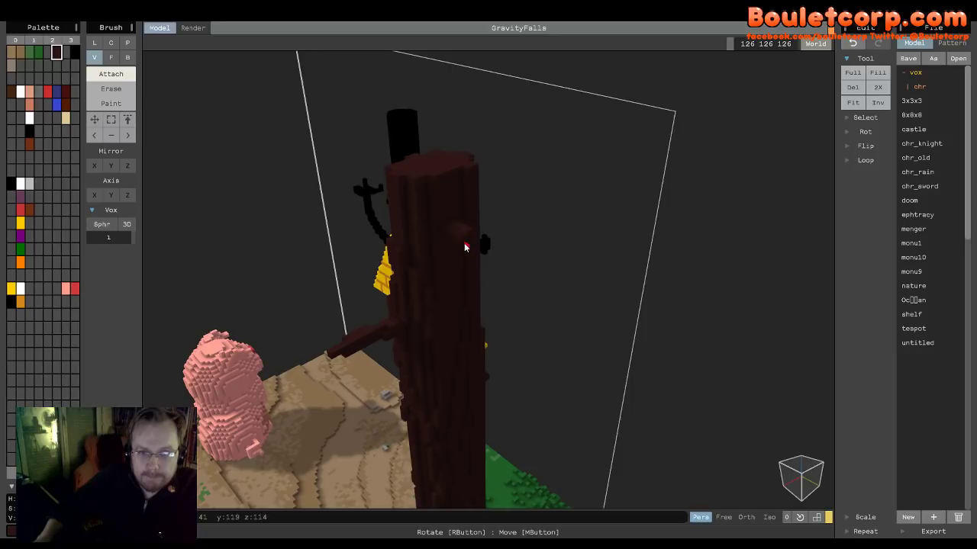
click(464, 232)
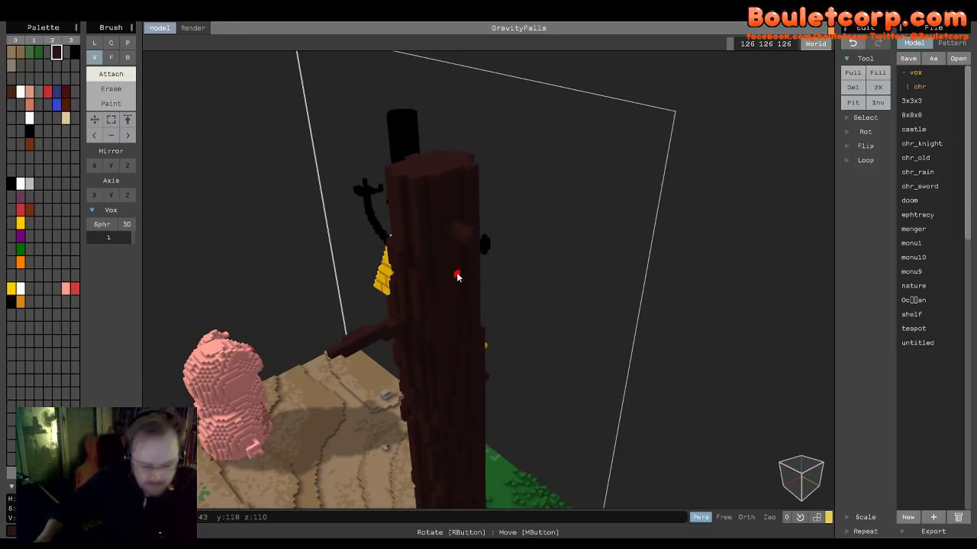
right_drag(427, 292, 473, 321)
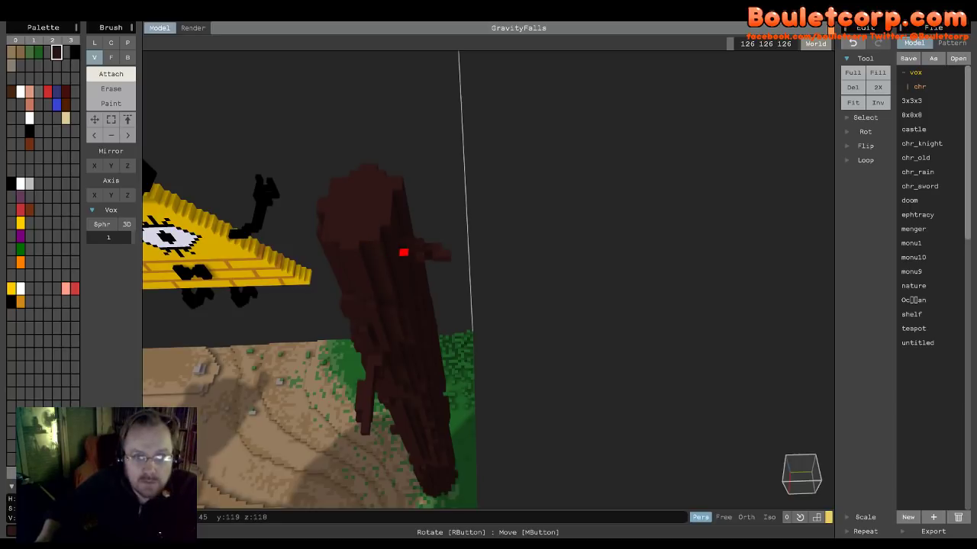
right_drag(433, 264, 598, 301)
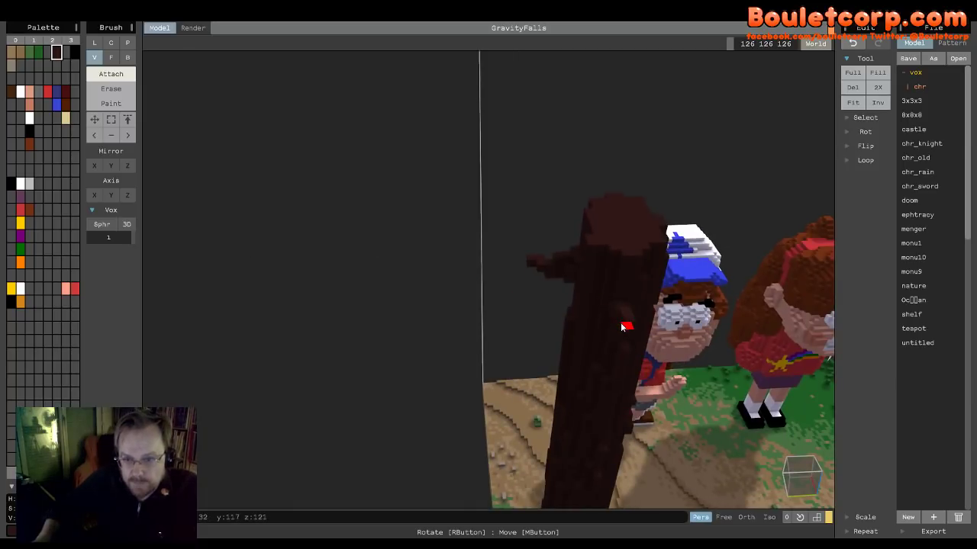
- Extend a long crooked branch from near the top of the trunk toward the yellow triangle character's side with single dark brown voxels
right_drag(625, 358, 548, 379)
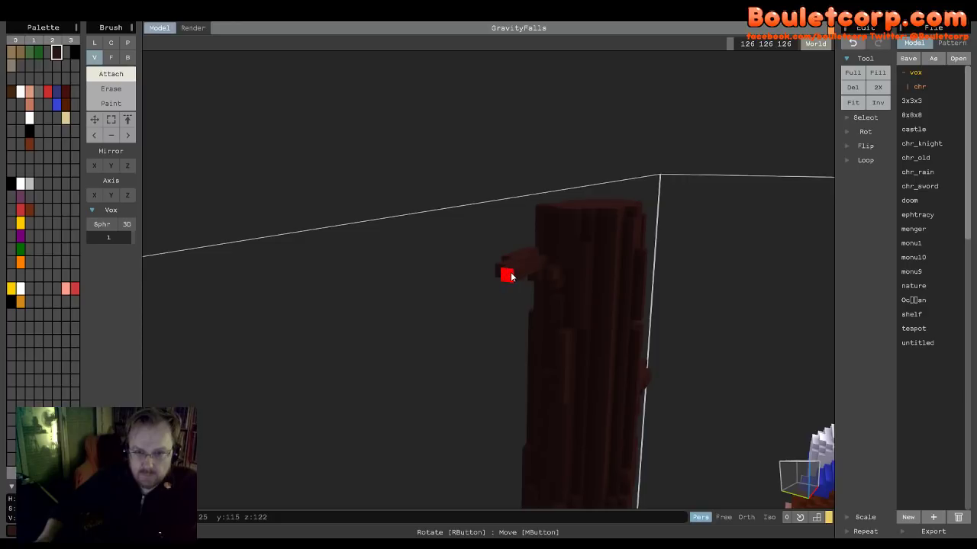
click(507, 277)
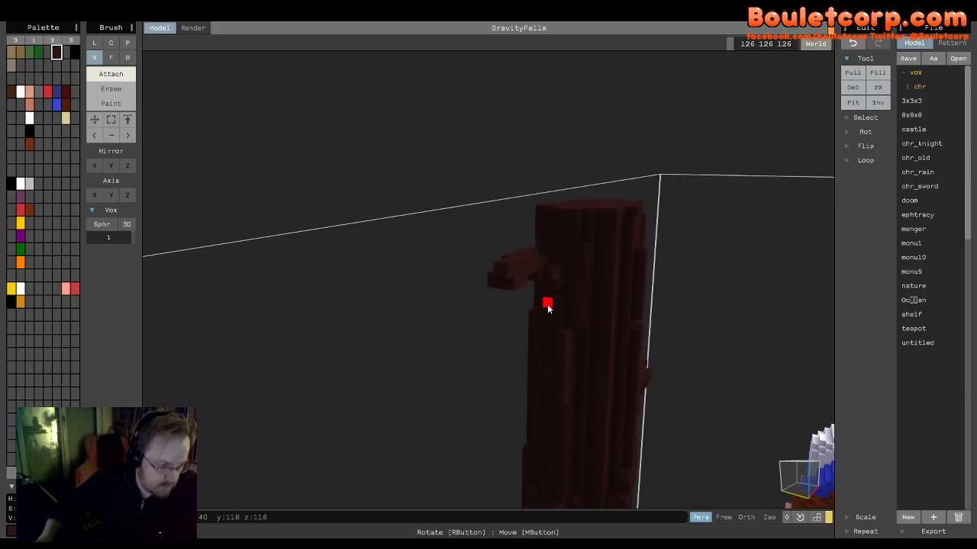
right_drag(565, 331, 563, 337)
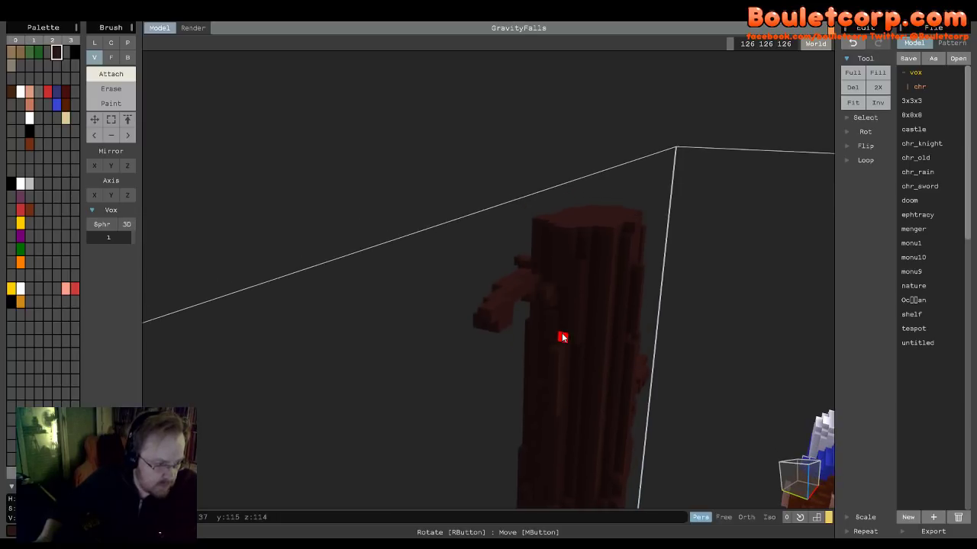
right_drag(576, 344, 660, 314)
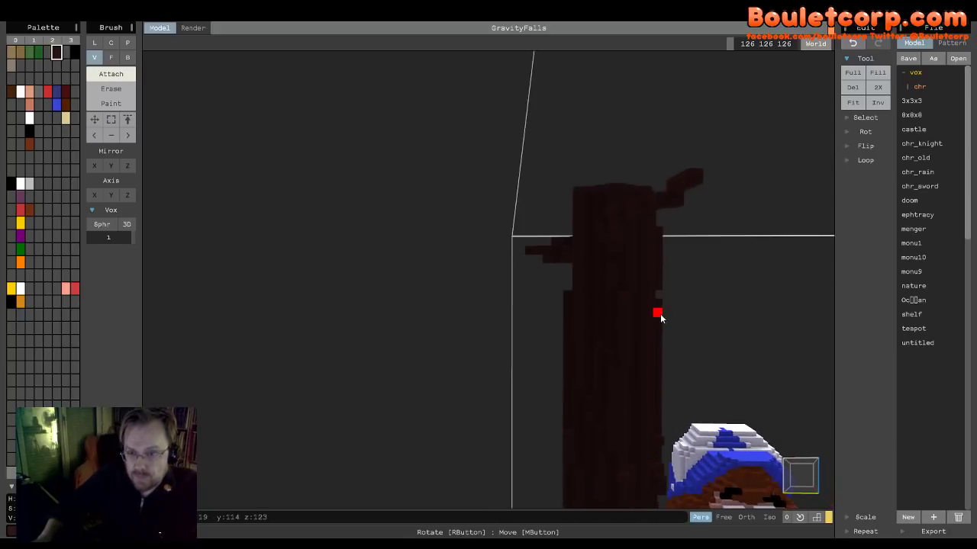
click(697, 189)
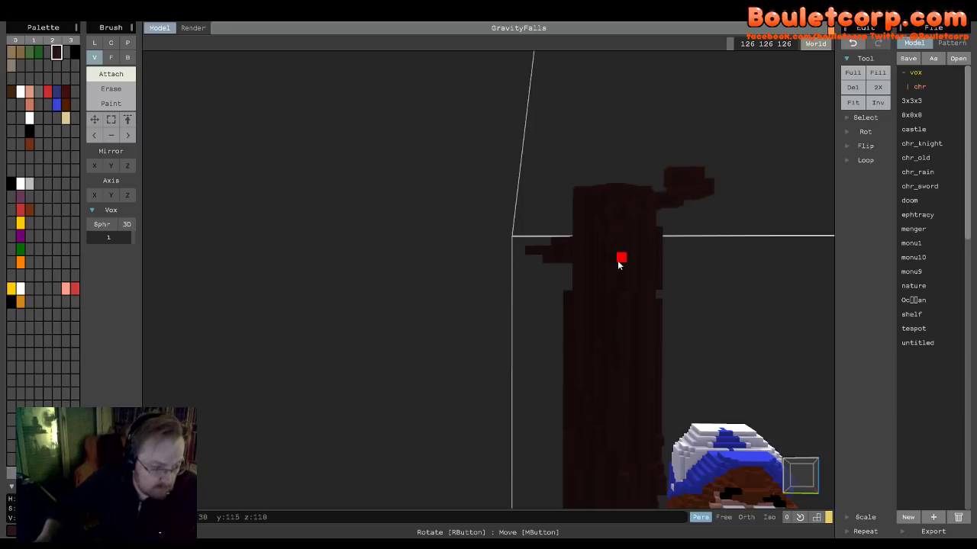
right_drag(621, 257, 535, 287)
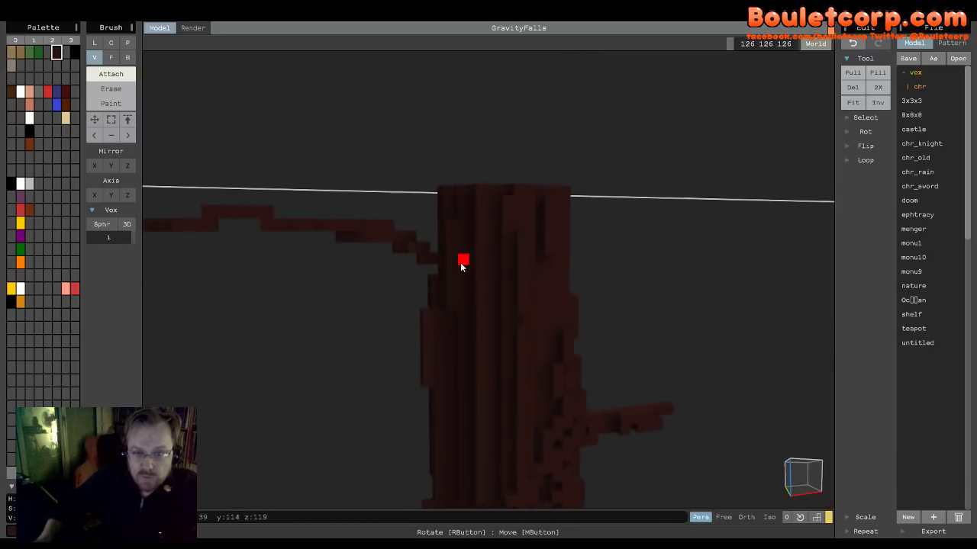
right_drag(460, 263, 622, 258)
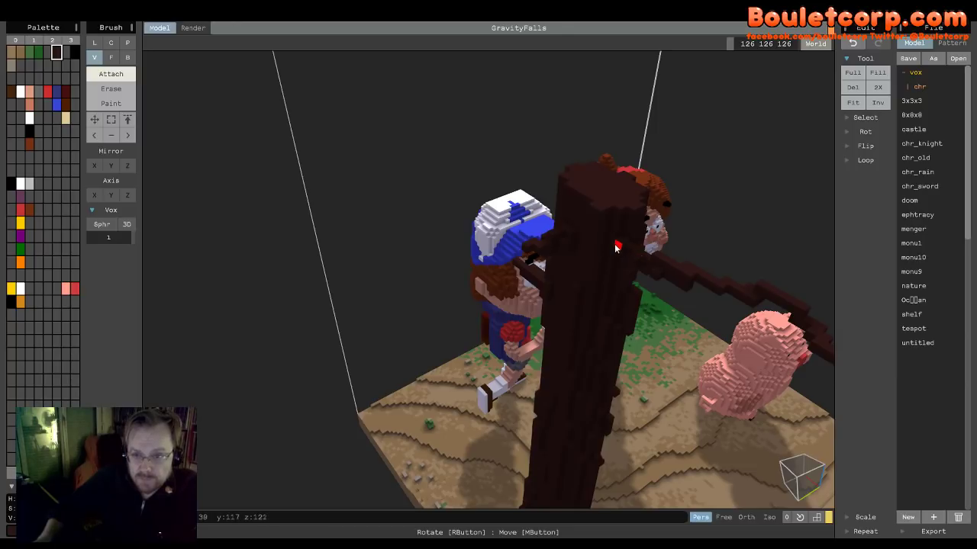
- Build a second long thin branch from the upper trunk toward the scene's centre, below the topmost branch
right_drag(626, 244, 634, 313)
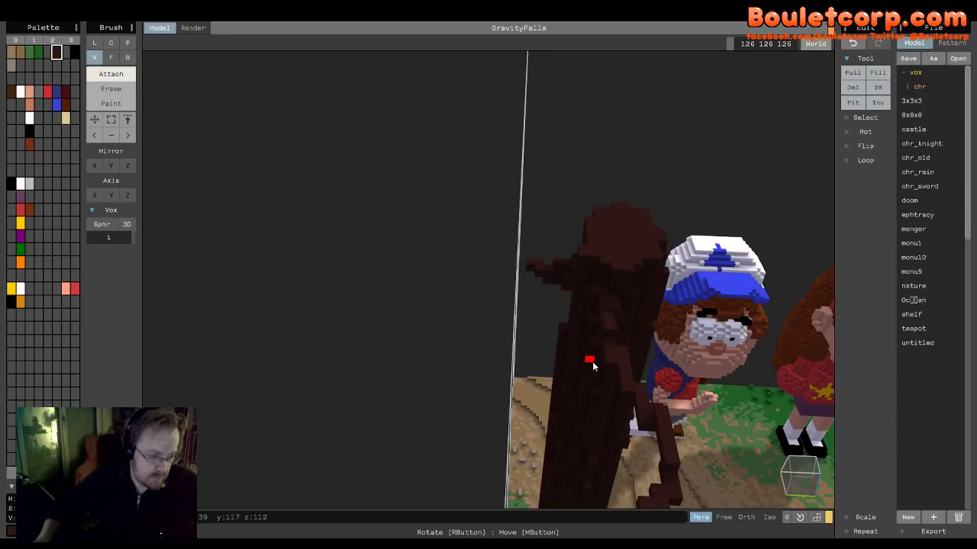
scroll(599, 358, down, 5)
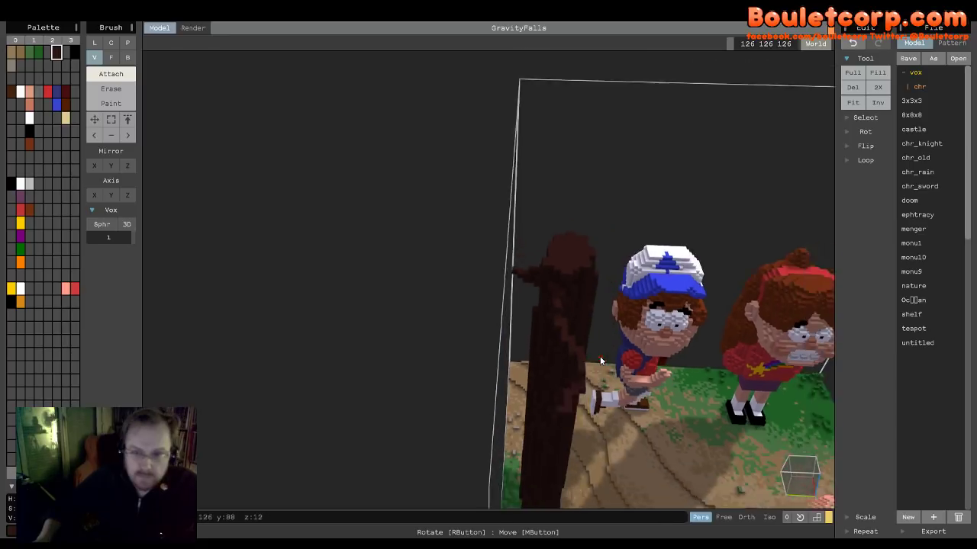
right_drag(593, 347, 510, 316)
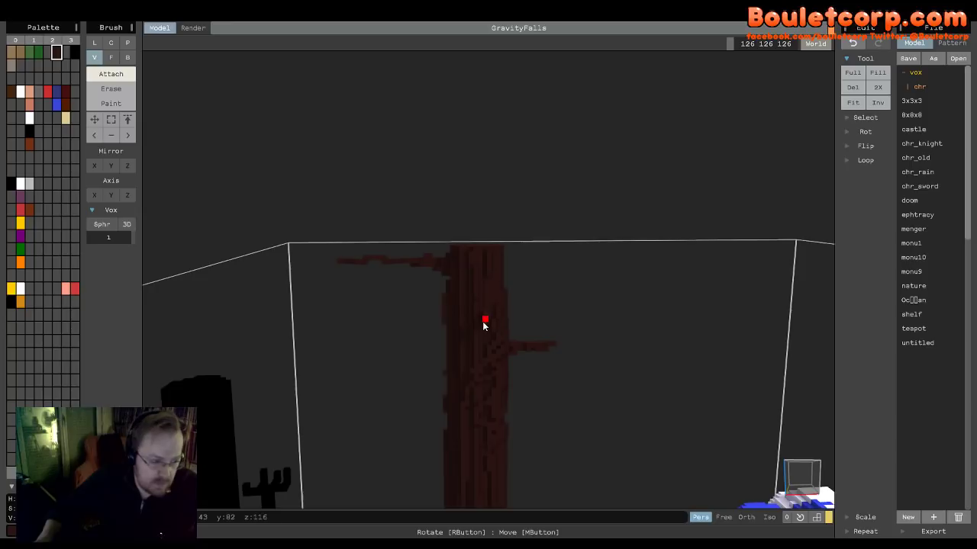
right_drag(484, 323, 452, 327)
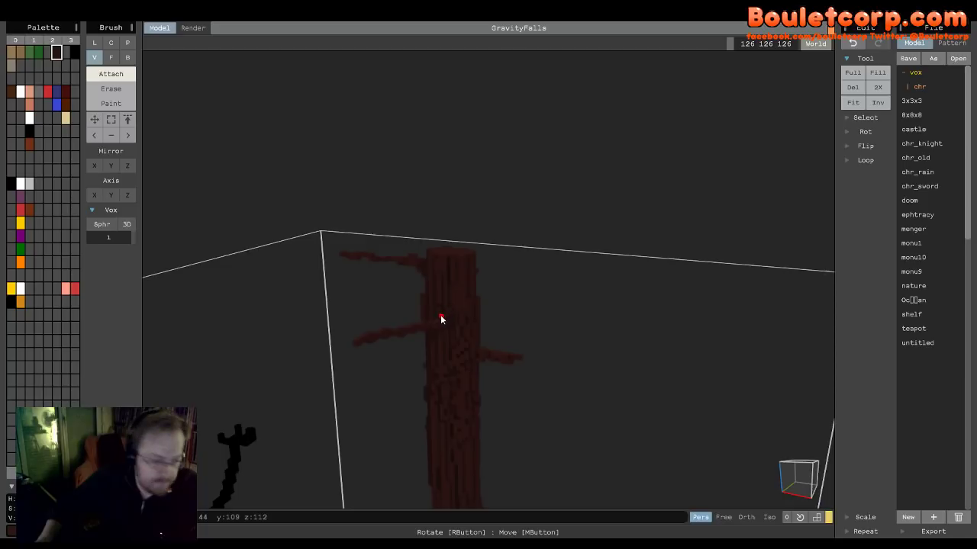
right_drag(438, 330, 489, 331)
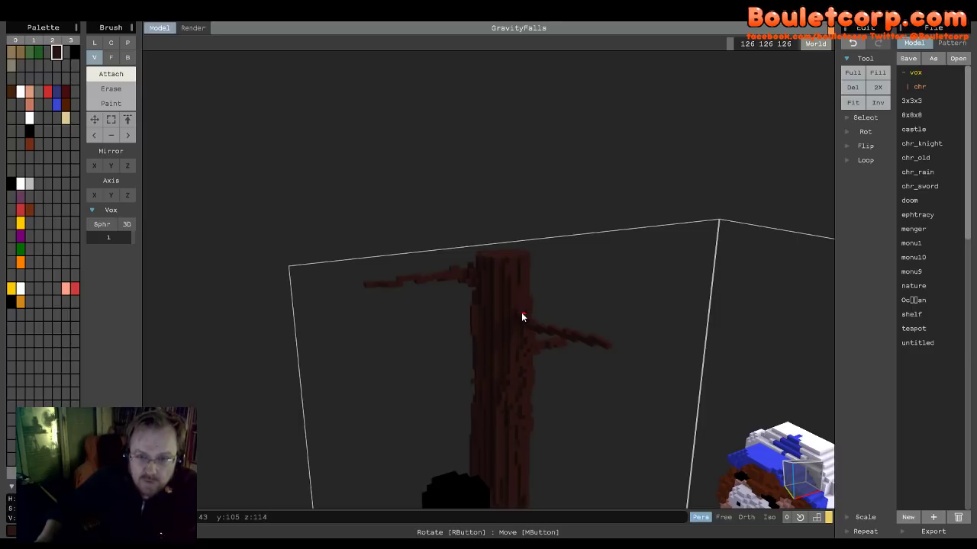
- Add a short branch near the trunk's top on the side facing the boy, and a small twig on the second long branch
right_drag(521, 320, 488, 305)
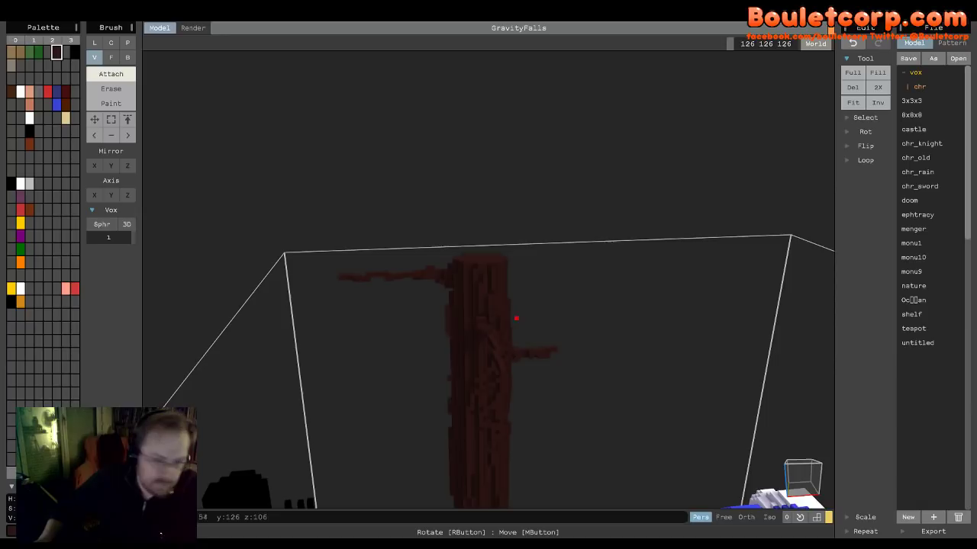
mouse_move(478, 310)
right_down()
mouse_move(504, 306)
mouse_move(481, 291)
mouse_move(470, 312)
mouse_move(478, 320)
mouse_move(462, 312)
right_up()
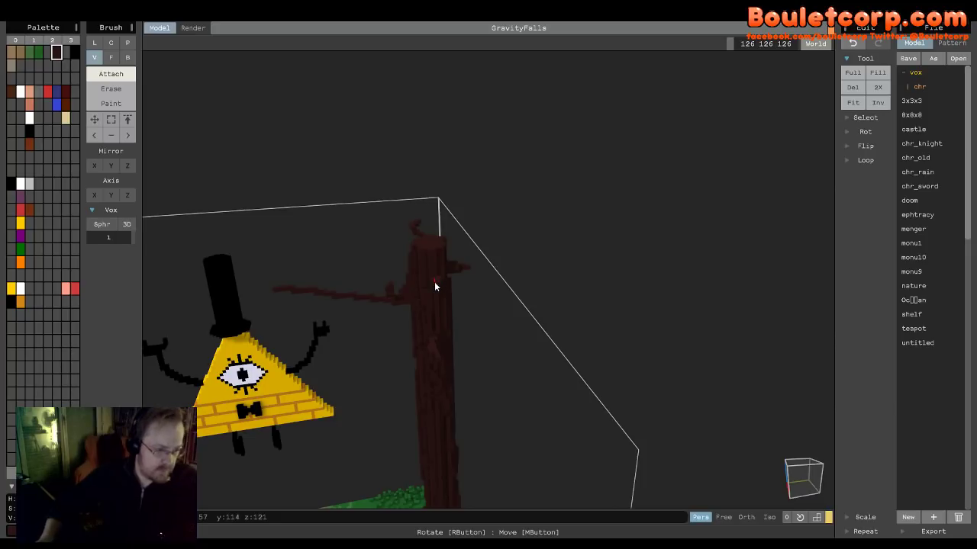
right_drag(434, 294, 525, 306)
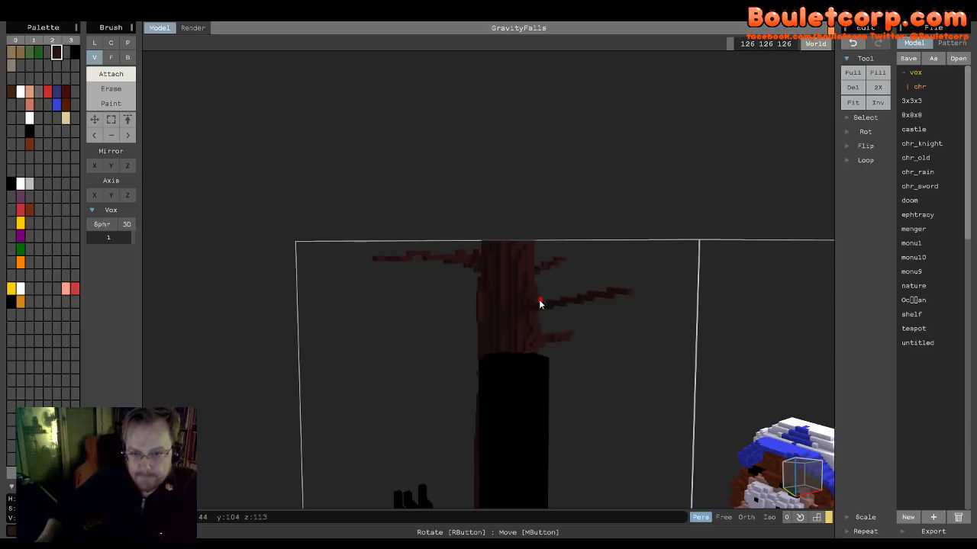
right_drag(535, 304, 508, 322)
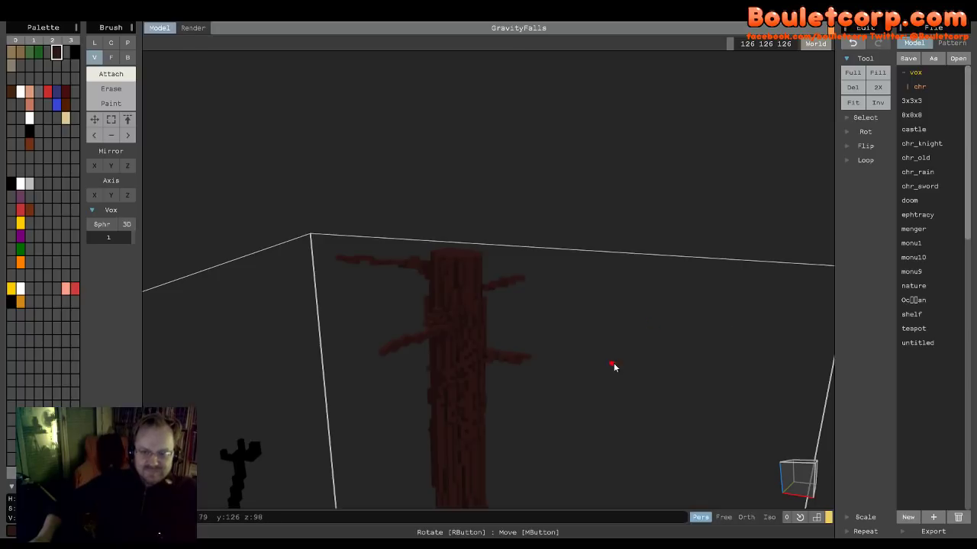
- Build a long lower branch voxel by voxel from the mid trunk toward the yellow triangle character
right_drag(612, 367, 478, 270)
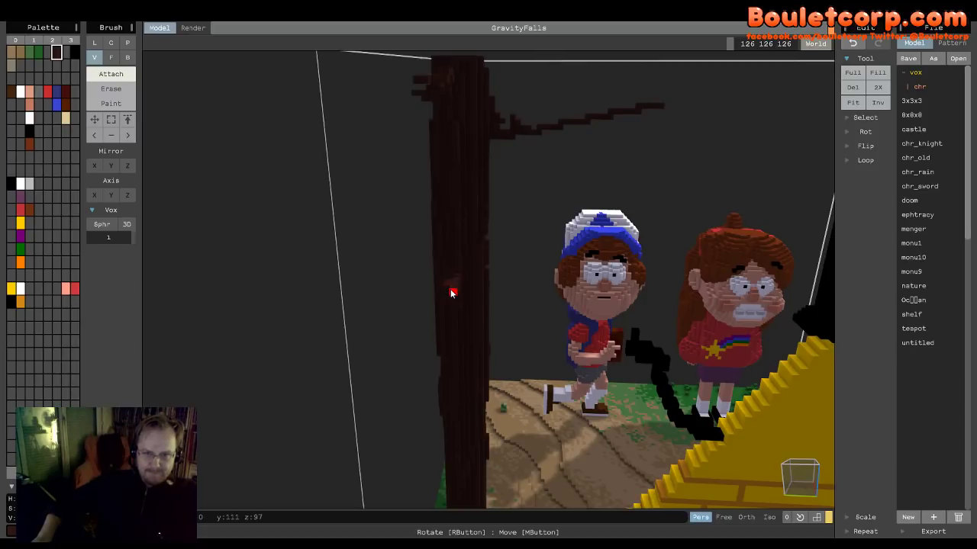
right_drag(451, 293, 457, 313)
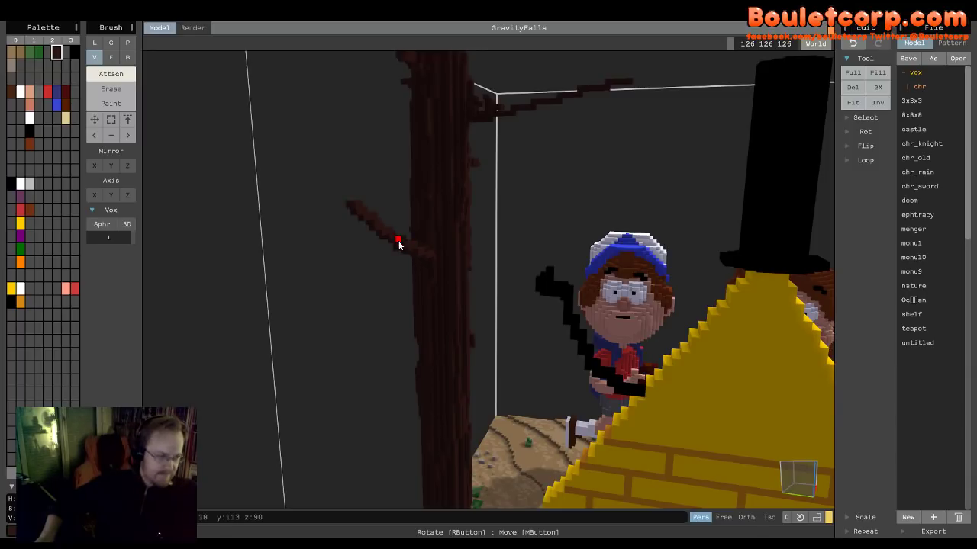
right_drag(399, 244, 527, 290)
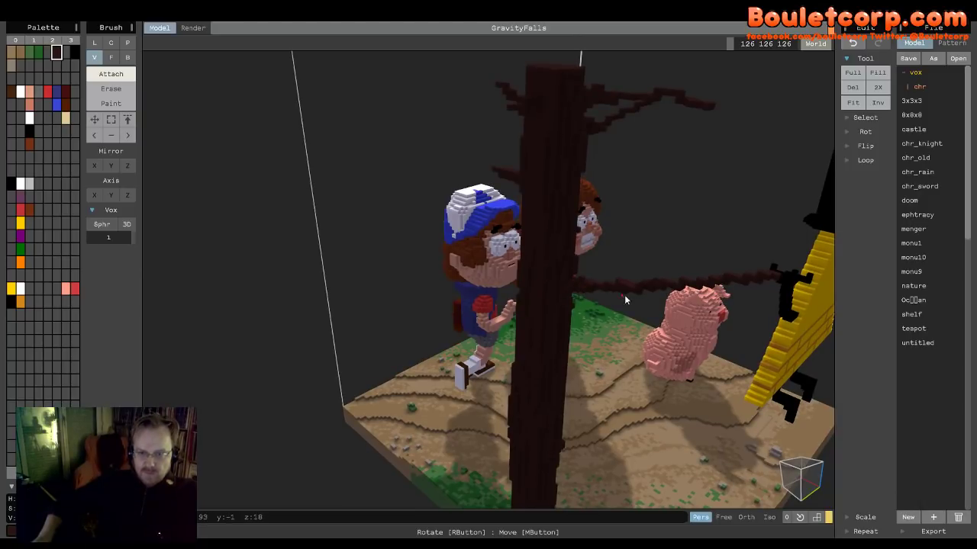
right_drag(624, 295, 445, 305)
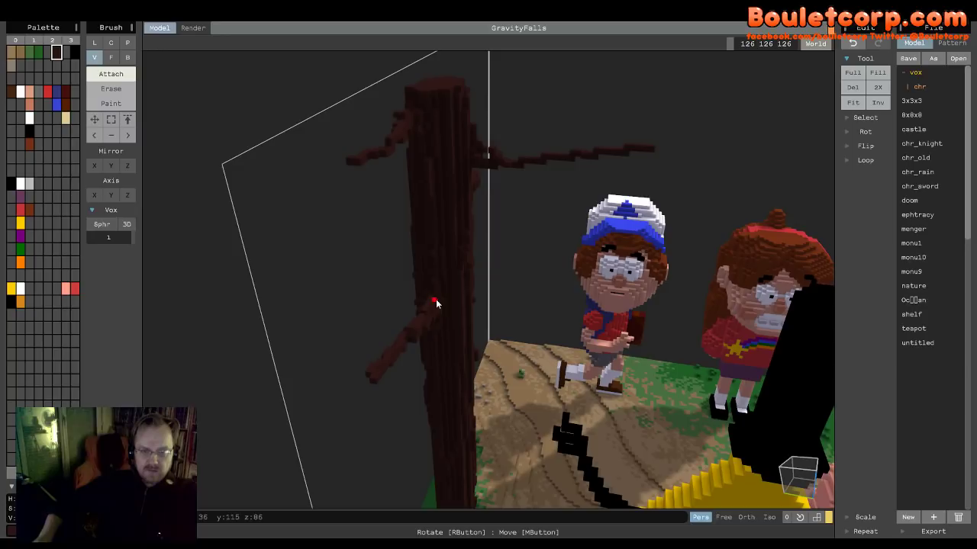
right_drag(434, 305, 530, 290)
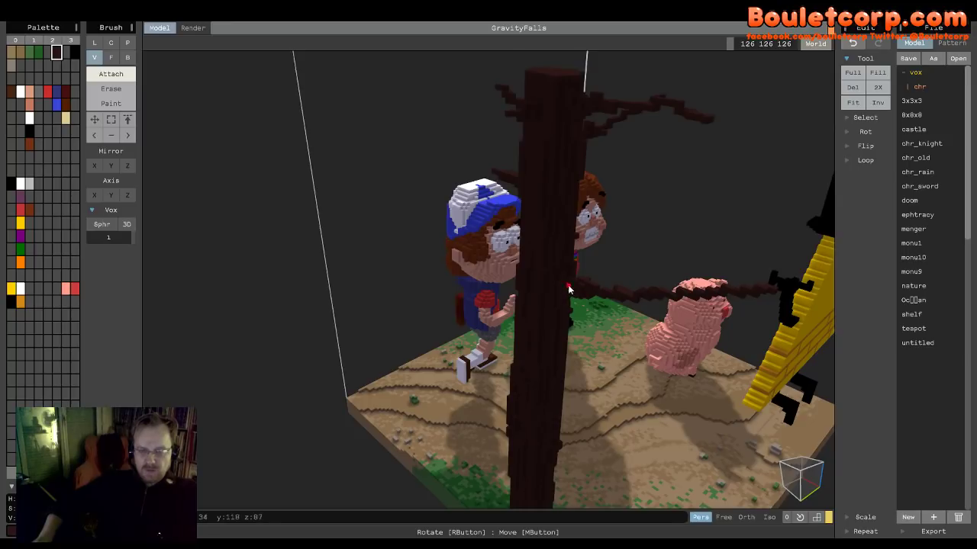
- Add dark brown side twigs to the long lower branch, starting with an upright one close to the trunk
right_drag(564, 288, 498, 296)
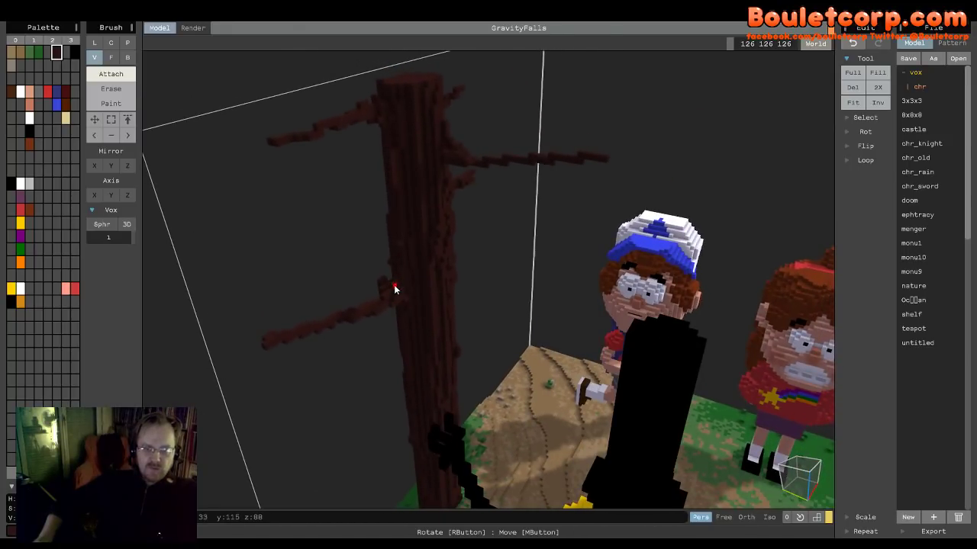
right_drag(401, 290, 565, 223)
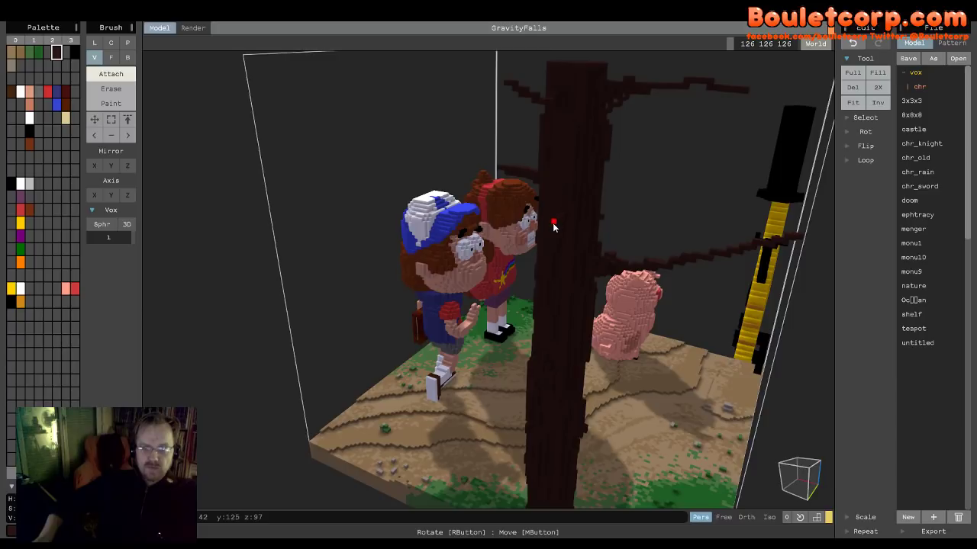
scroll(570, 225, up, 3)
mouse_move(569, 225)
right_down()
mouse_move(438, 261)
mouse_move(449, 266)
mouse_move(390, 243)
right_up()
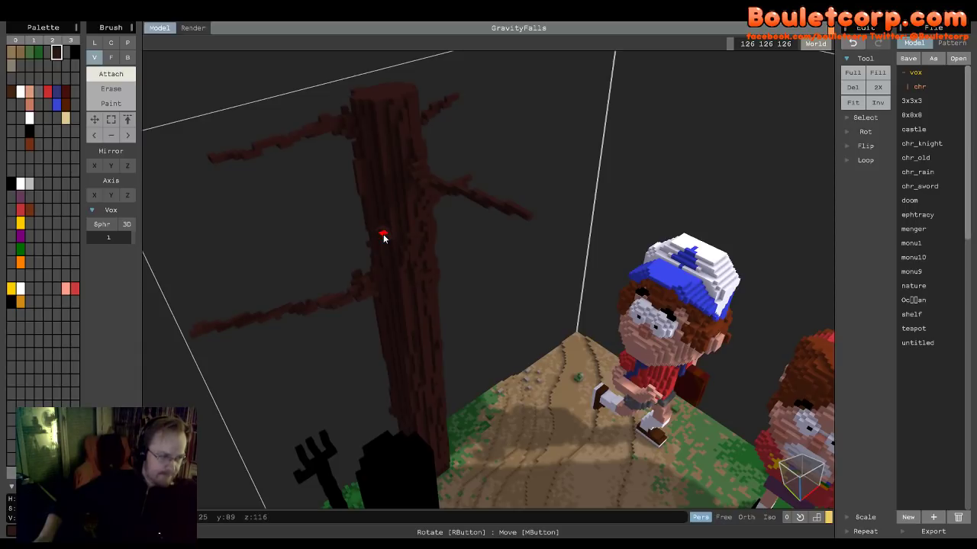
right_drag(381, 234, 335, 327)
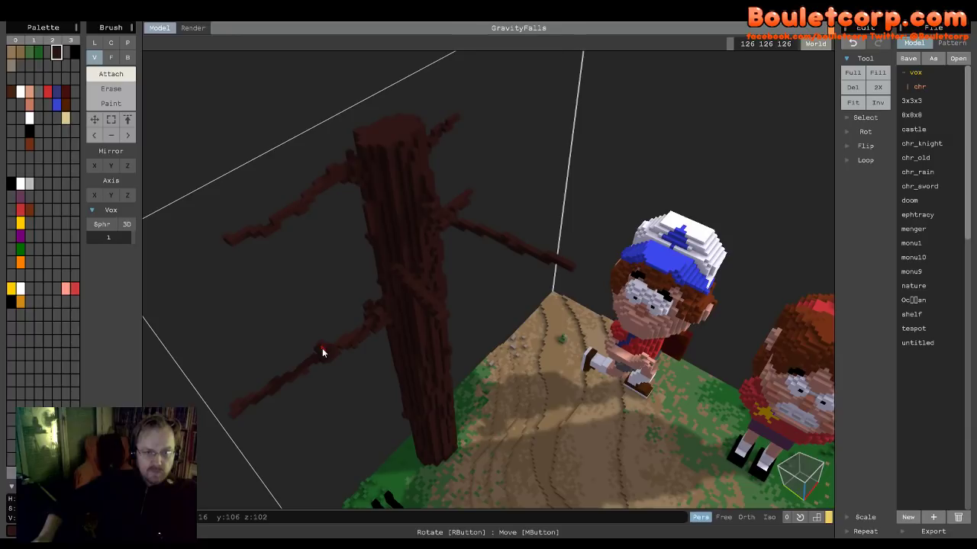
right_drag(326, 356, 480, 193)
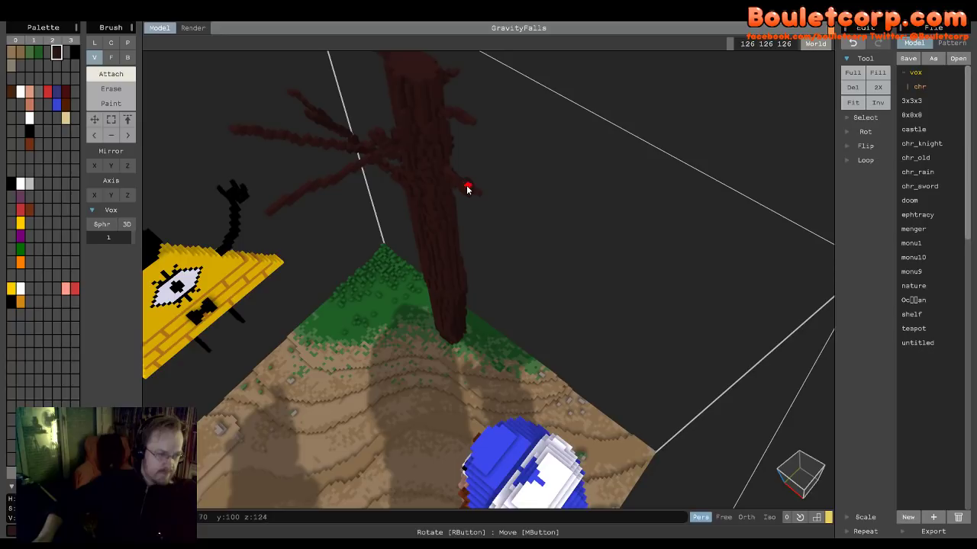
- Build another long branch from the trunk toward the boy with the cap and fork several upward twigs from it
right_drag(511, 242, 516, 154)
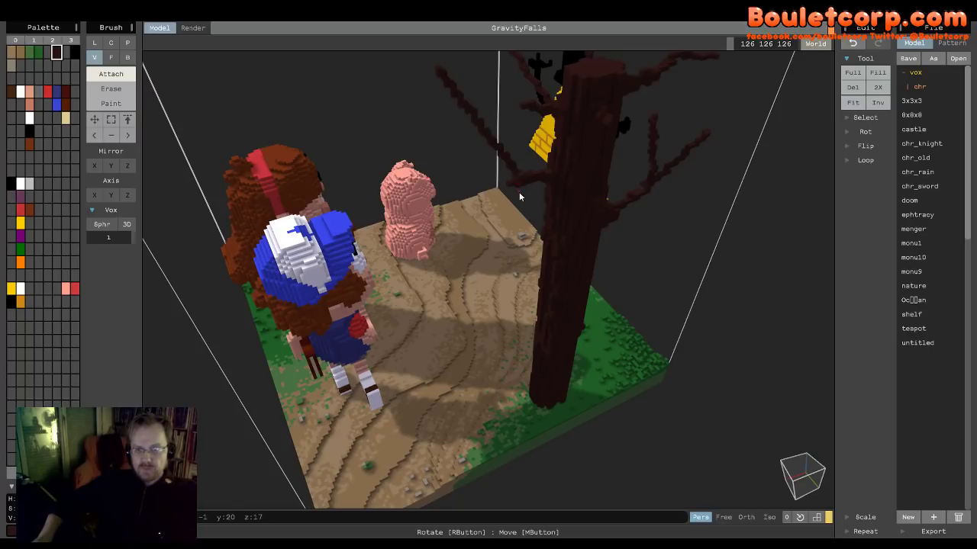
right_drag(519, 191, 489, 163)
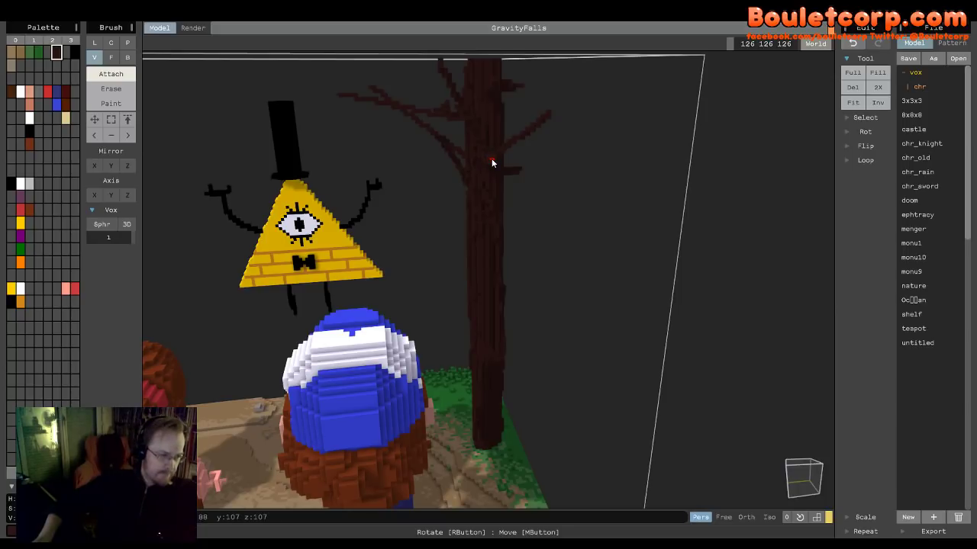
right_drag(492, 159, 468, 240)
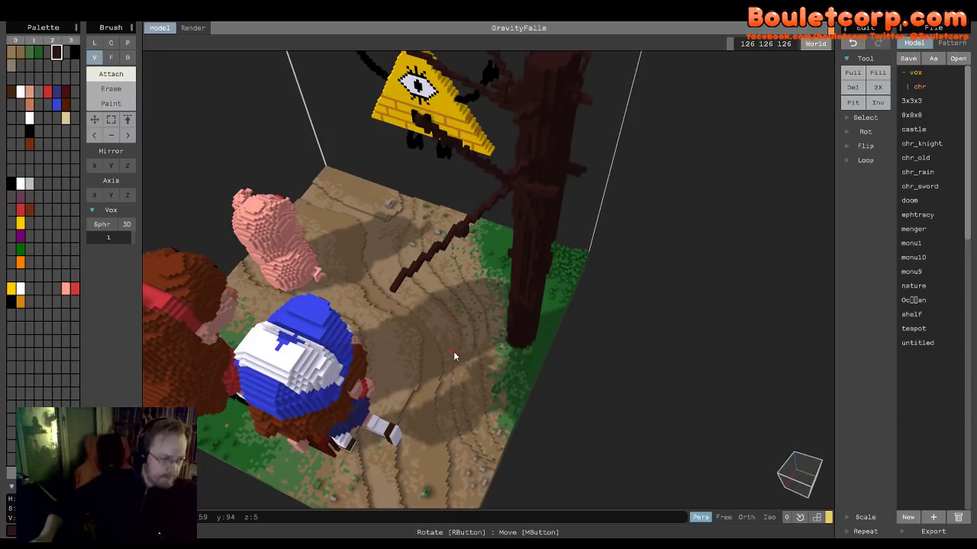
right_drag(440, 367, 545, 280)
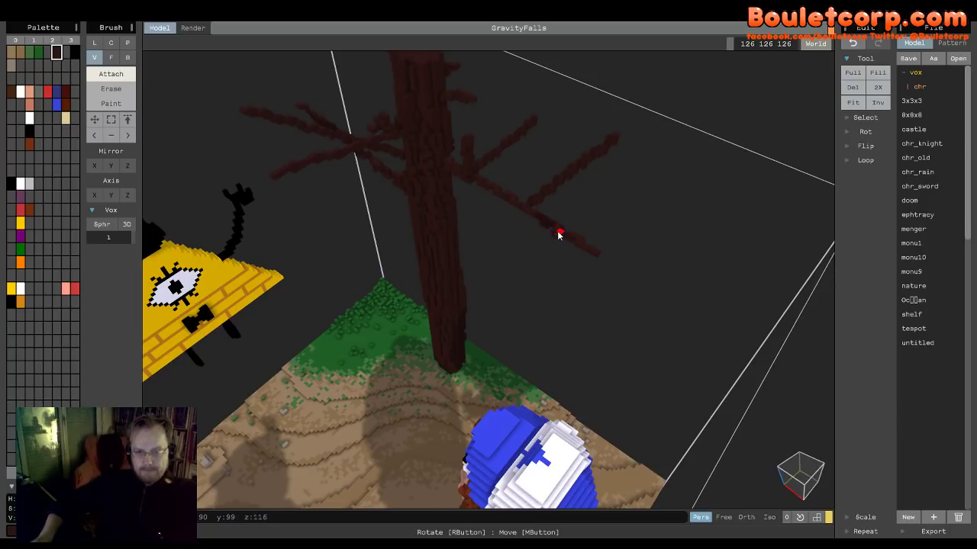
right_drag(544, 294, 442, 219)
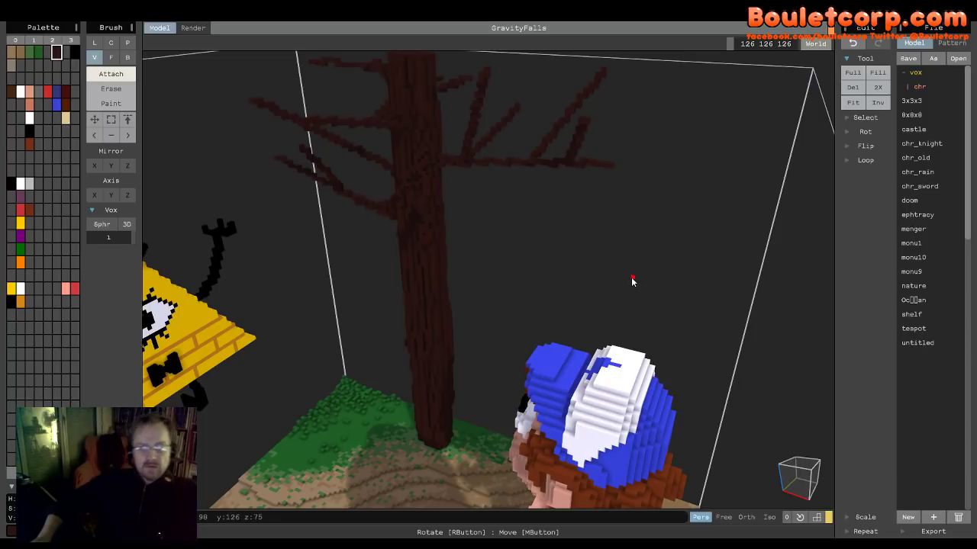
- Examine the tree's branches from several sides, along with the trunk's base
right_drag(634, 279, 541, 237)
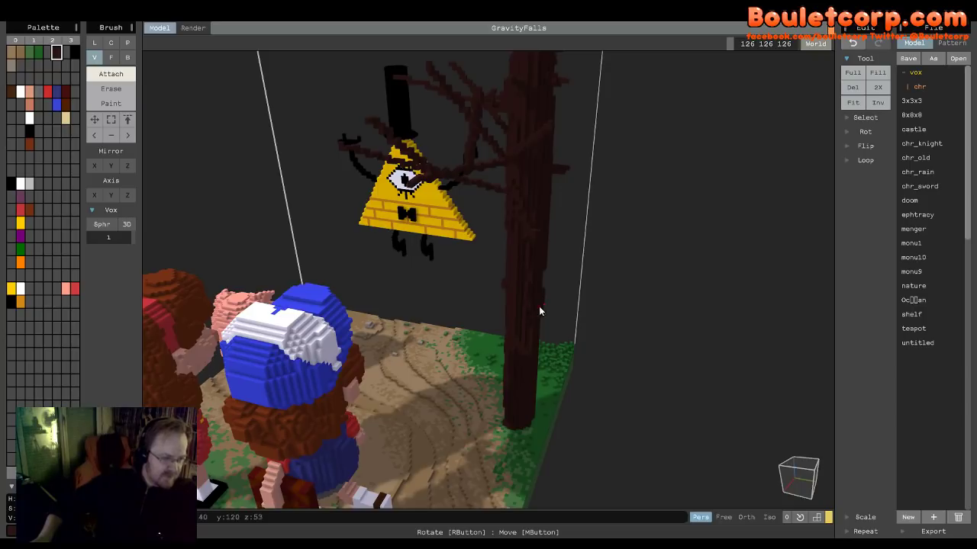
right_drag(539, 307, 556, 366)
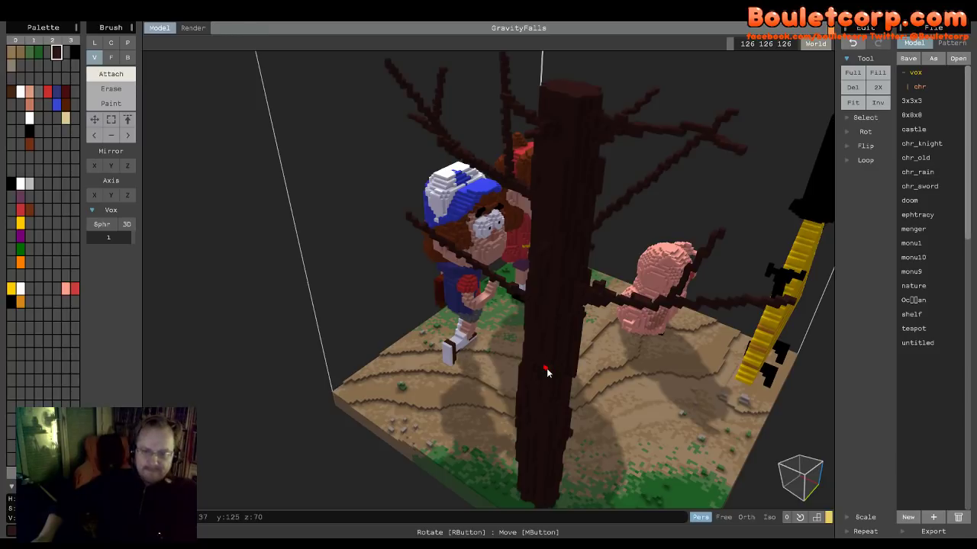
right_drag(547, 373, 922, 355)
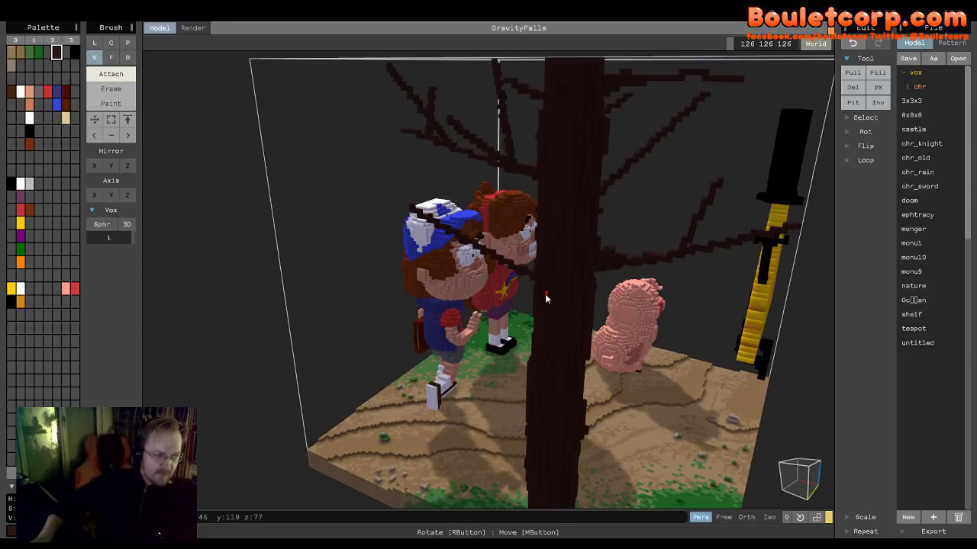
right_drag(552, 288, 516, 306)
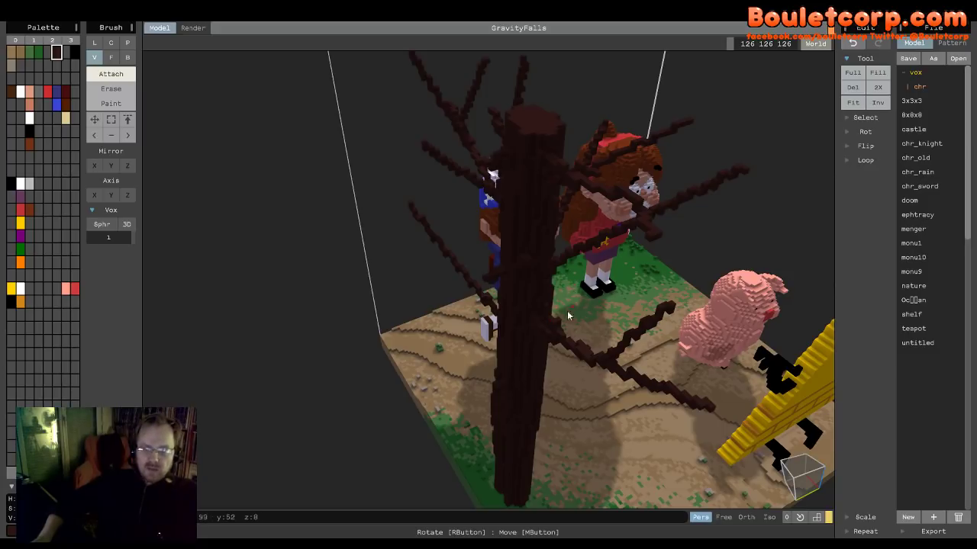
right_drag(567, 315, 525, 323)
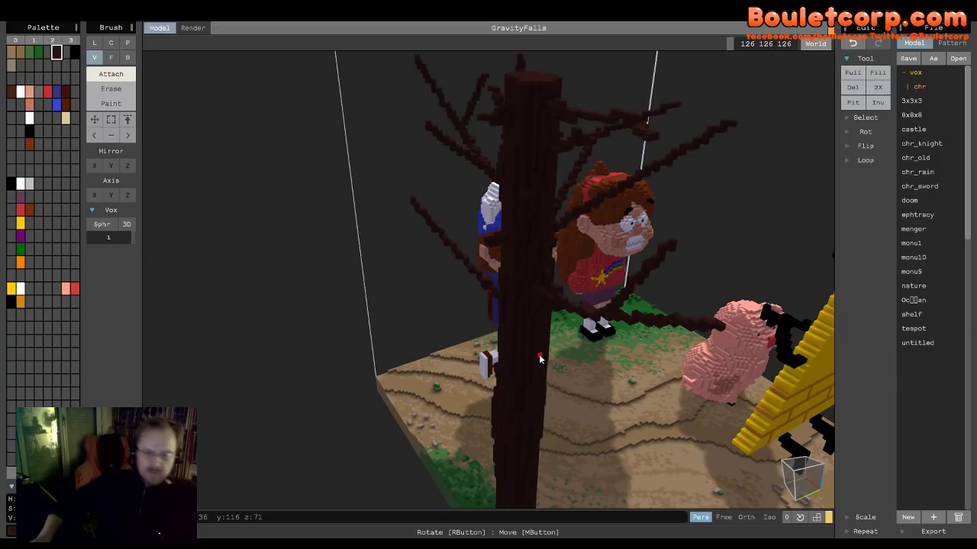
right_drag(539, 358, 553, 374)
scroll(478, 379, down, 5)
scroll(552, 374, up, 5)
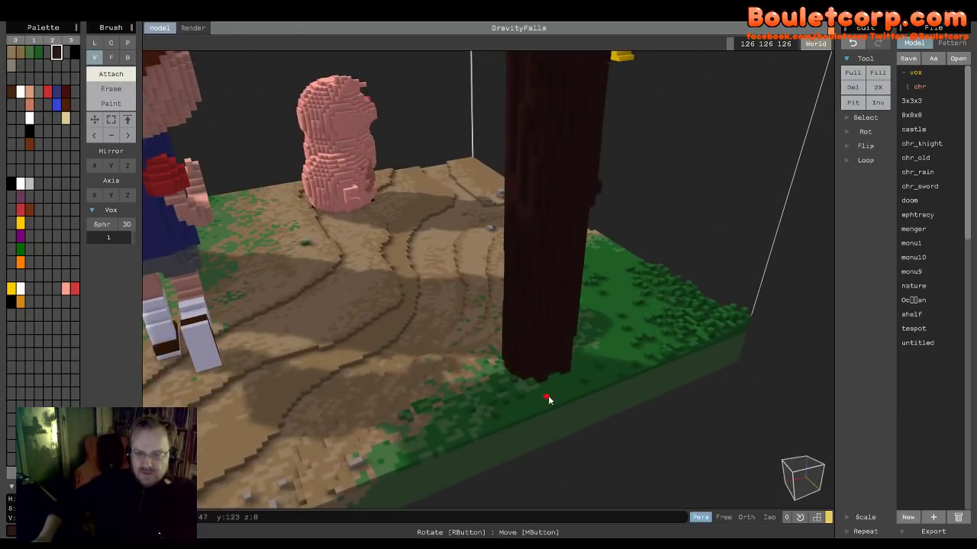
- Set a palette slot to dark green and attach moss voxels up the lower trunk on the side facing the ground's outer edge
click(65, 52)
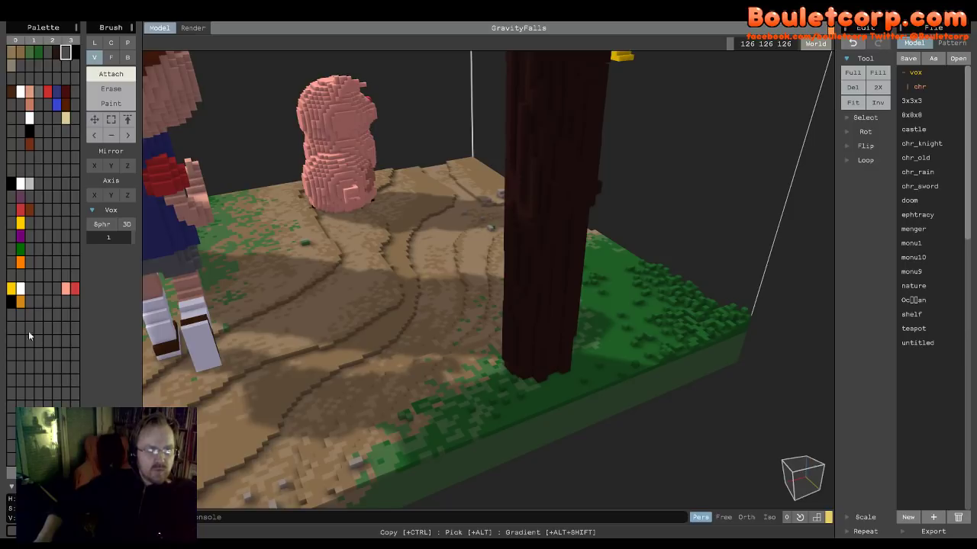
click(35, 519)
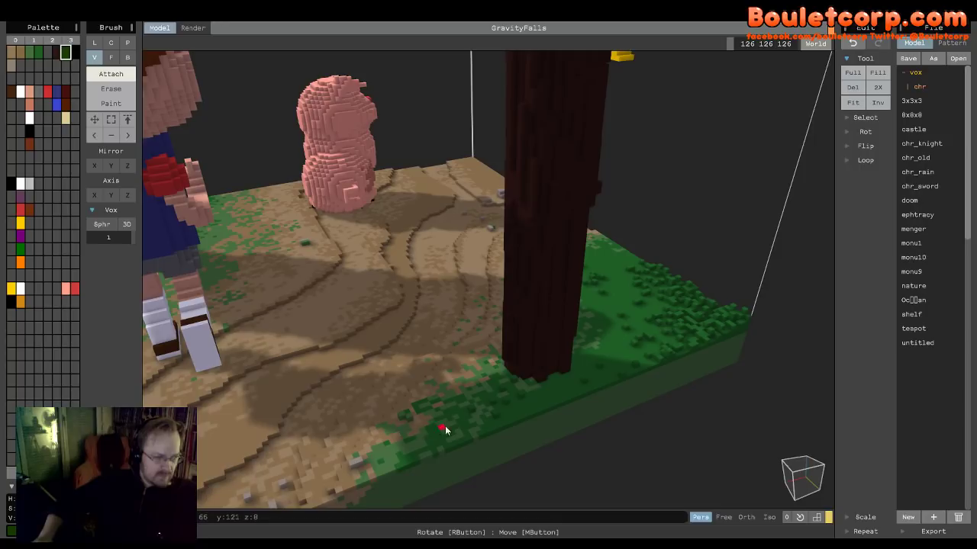
right_drag(485, 392, 475, 396)
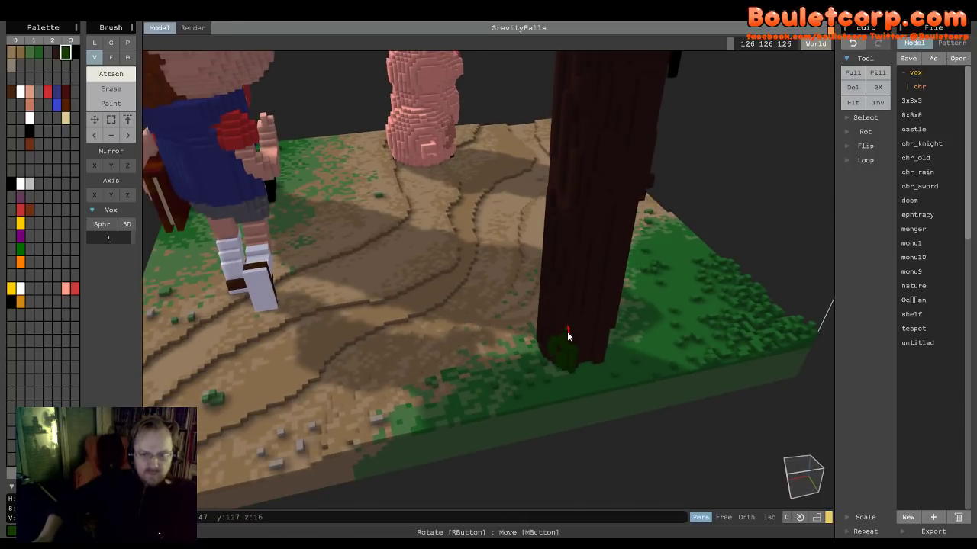
mouse_move(551, 364)
mouse_down()
mouse_move(548, 334)
mouse_move(575, 292)
mouse_move(560, 338)
mouse_move(586, 343)
mouse_move(583, 372)
mouse_move(591, 313)
mouse_move(580, 287)
mouse_move(584, 237)
mouse_move(590, 291)
mouse_move(577, 245)
mouse_move(561, 268)
mouse_move(574, 300)
mouse_up()
right_drag(584, 315, 661, 277)
mouse_move(654, 265)
mouse_down()
mouse_move(664, 290)
mouse_move(674, 288)
mouse_move(663, 313)
mouse_move(657, 352)
mouse_up()
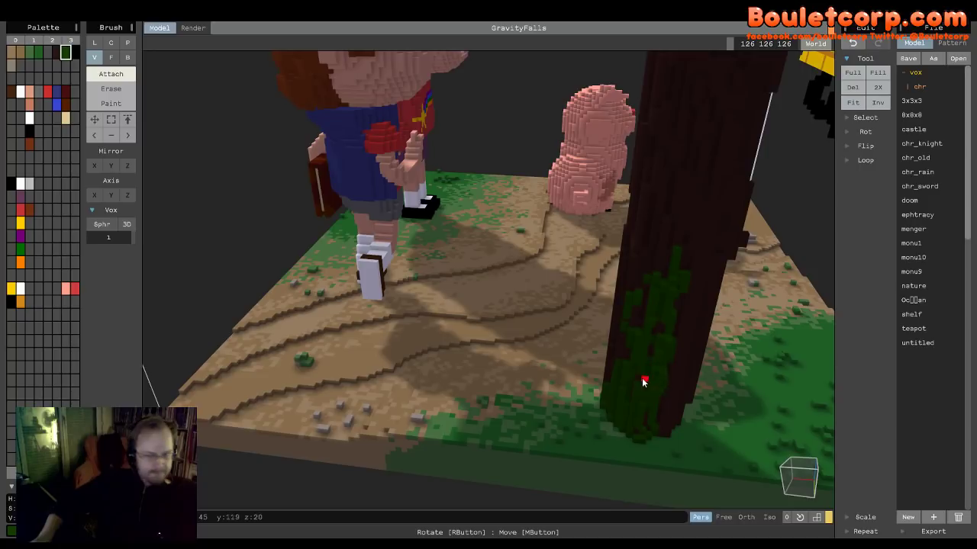
- Widen the dark green moss across the outer side of the trunk, thickening it at the base and extending strands up the bark
right_drag(645, 377, 451, 201)
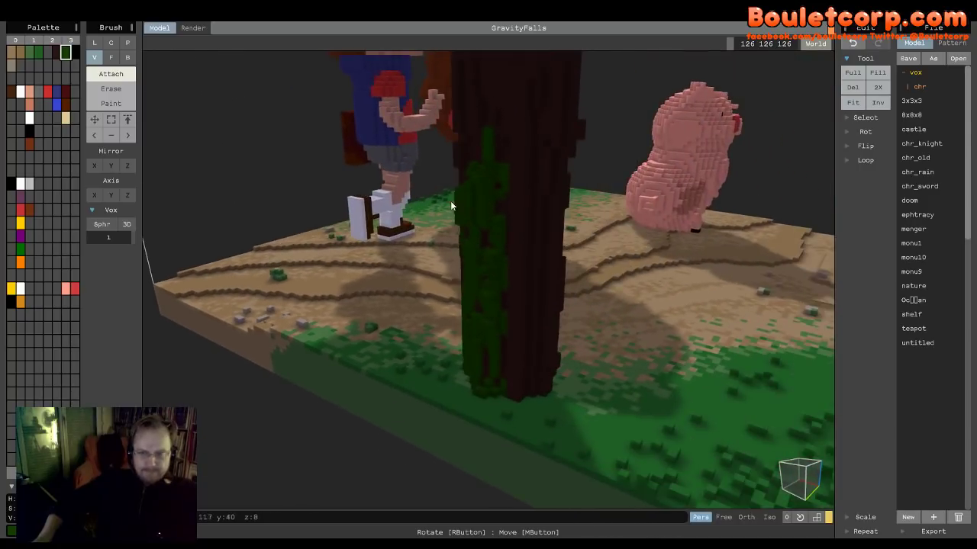
mouse_move(500, 336)
mouse_down()
mouse_move(516, 401)
mouse_move(485, 412)
mouse_up()
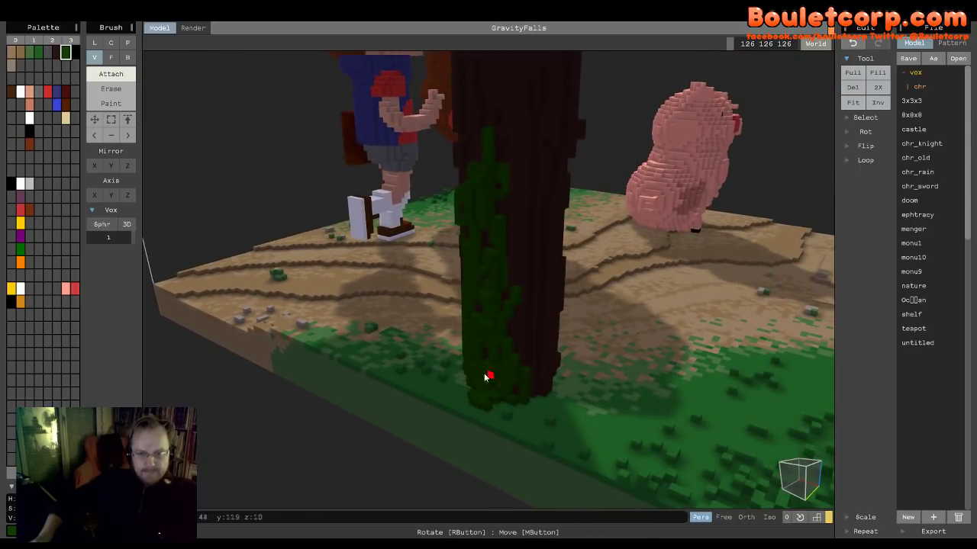
mouse_move(507, 273)
mouse_down()
mouse_move(526, 246)
mouse_move(528, 323)
mouse_move(542, 367)
mouse_up()
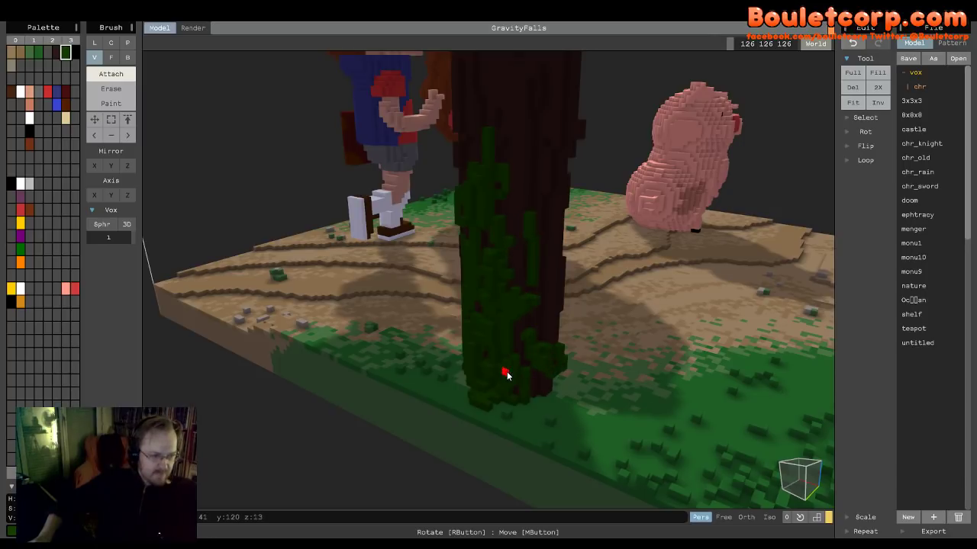
right_drag(506, 370, 539, 372)
right_drag(484, 345, 473, 310)
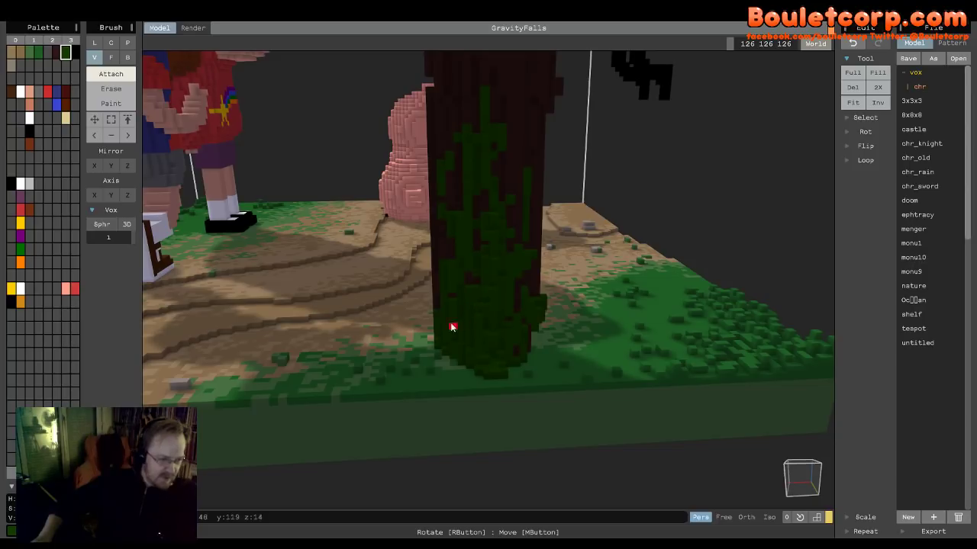
right_drag(461, 348, 506, 340)
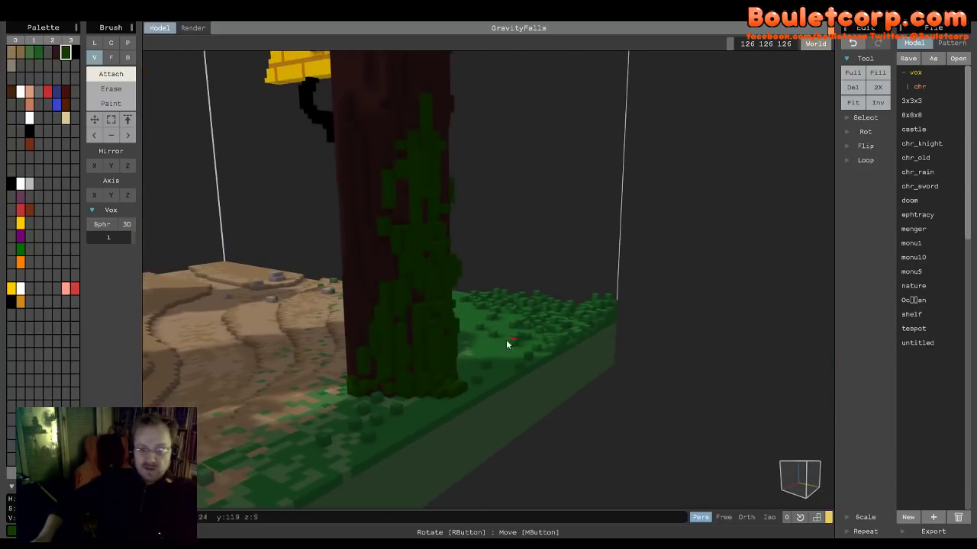
- Attach dark green moss to the trunk side facing the dirt path, dense along the ground and tapering upward
mouse_move(397, 366)
right_down()
mouse_move(404, 414)
mouse_move(384, 403)
right_up()
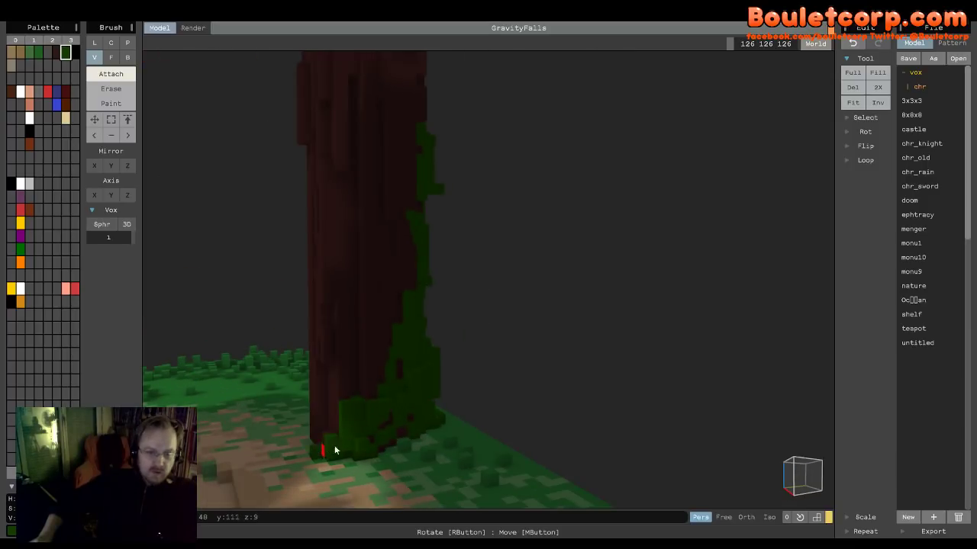
mouse_move(345, 463)
mouse_down()
mouse_move(353, 399)
mouse_move(340, 368)
mouse_move(371, 327)
mouse_move(367, 211)
mouse_move(380, 311)
mouse_up()
right_drag(380, 312, 478, 320)
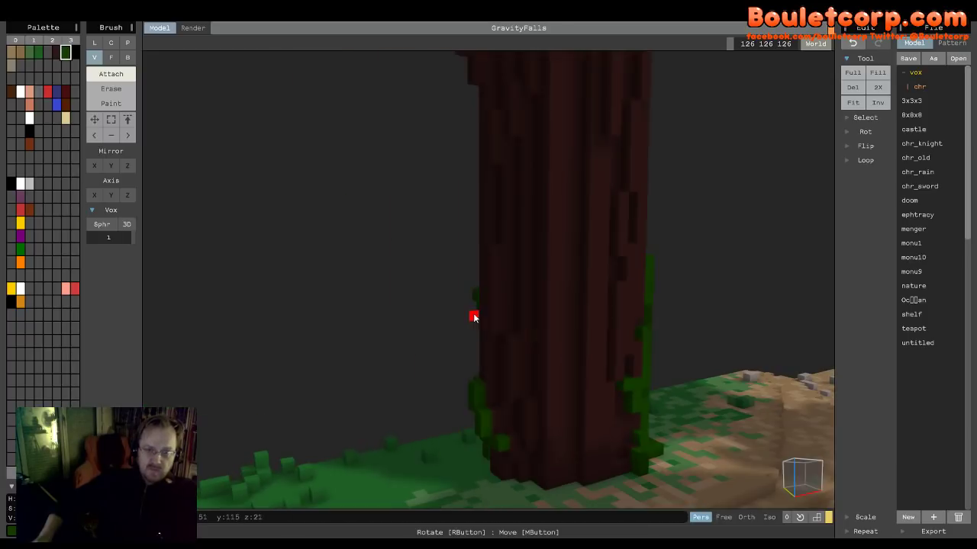
mouse_move(519, 389)
right_down()
mouse_move(488, 280)
mouse_move(481, 320)
mouse_move(527, 371)
right_up()
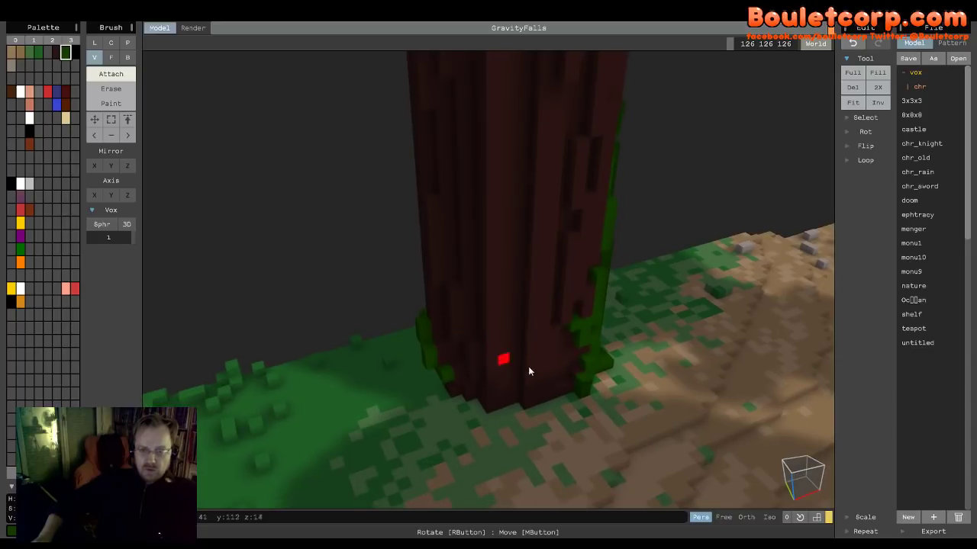
mouse_move(512, 390)
mouse_down()
mouse_move(531, 358)
mouse_move(519, 285)
mouse_move(535, 262)
mouse_move(522, 205)
mouse_move(526, 163)
mouse_move(496, 169)
mouse_move(509, 131)
mouse_move(525, 216)
mouse_move(521, 259)
mouse_move(546, 304)
mouse_up()
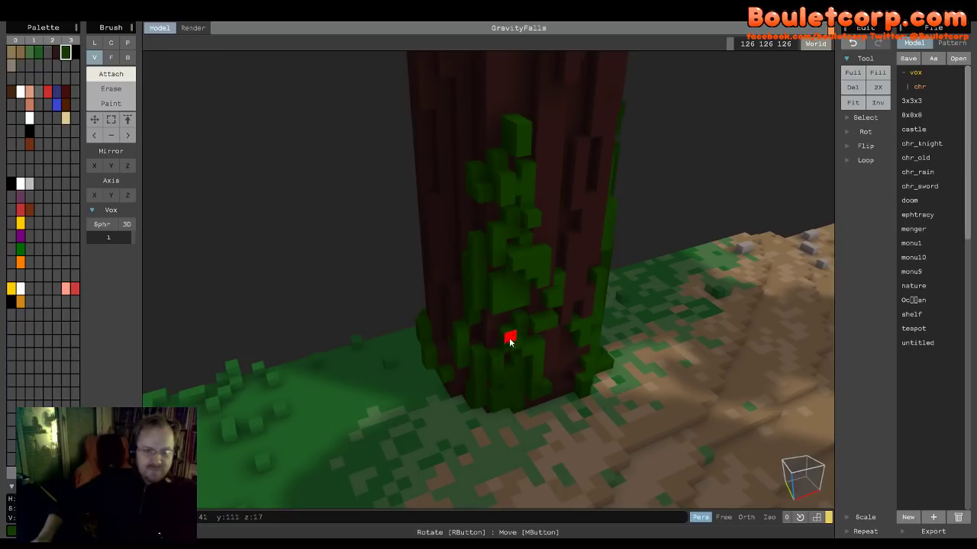
mouse_move(470, 408)
mouse_down()
mouse_move(530, 410)
mouse_move(555, 395)
mouse_move(543, 384)
mouse_move(555, 344)
mouse_move(541, 376)
mouse_move(595, 399)
mouse_move(571, 392)
mouse_up()
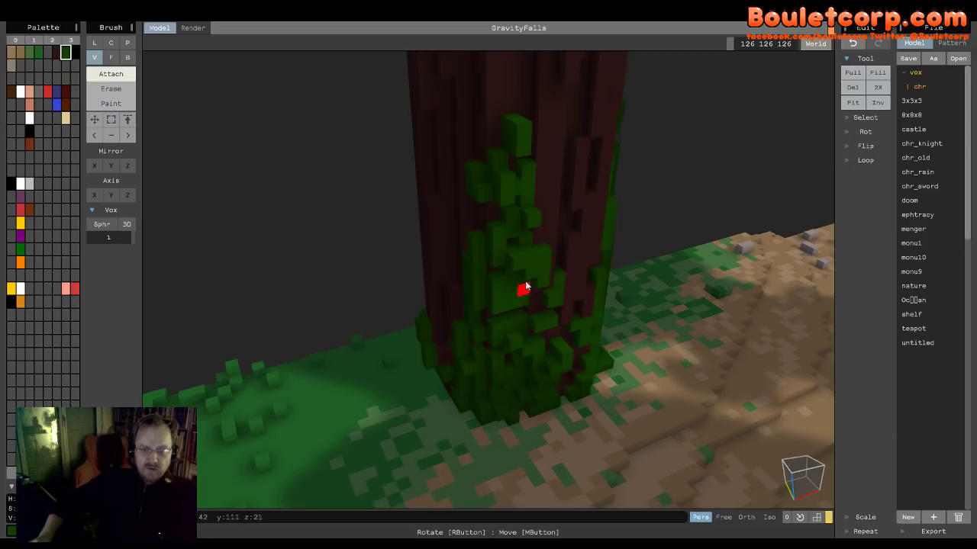
- Fill the bare gaps around the trunk's base with more dark green moss voxels on the remaining sides
right_drag(550, 168, 523, 176)
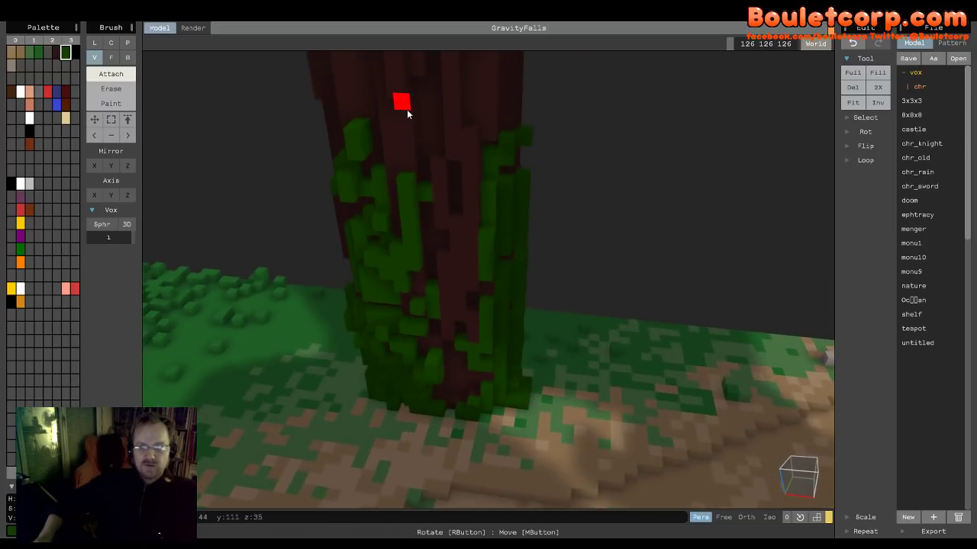
right_drag(369, 128, 487, 184)
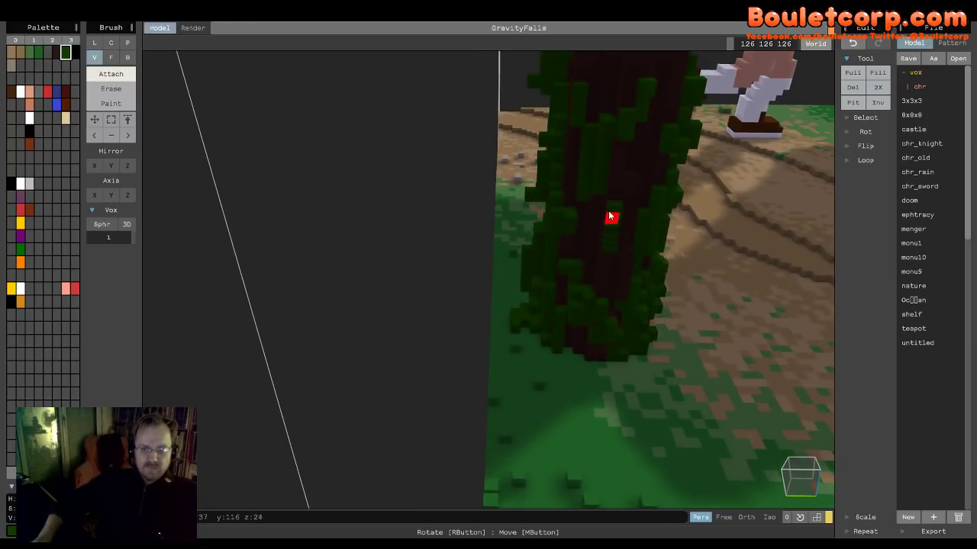
scroll(630, 234, up, 2)
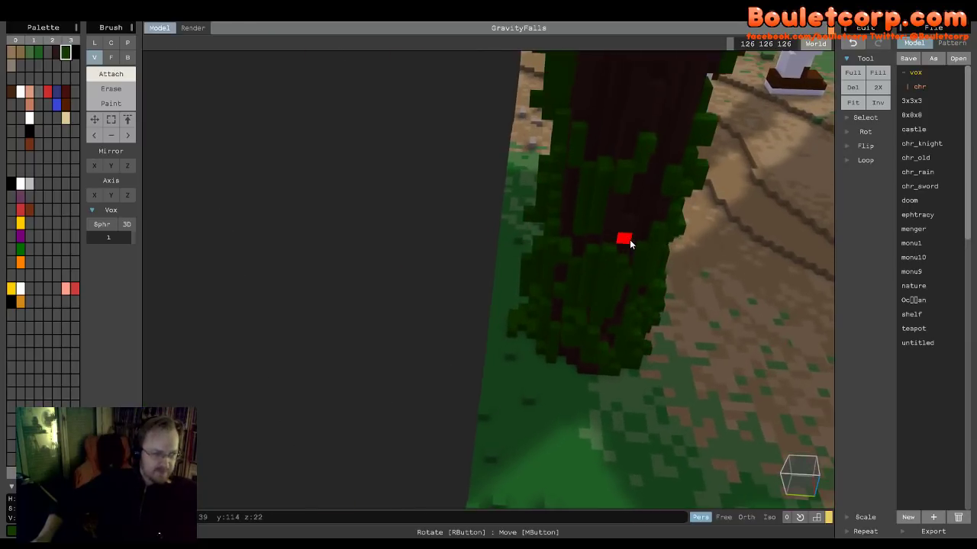
- Attach a moss clump higher on the trunk, above the base moss on the side facing the dirt path
scroll(582, 219, down, 4)
right_drag(581, 219, 524, 191)
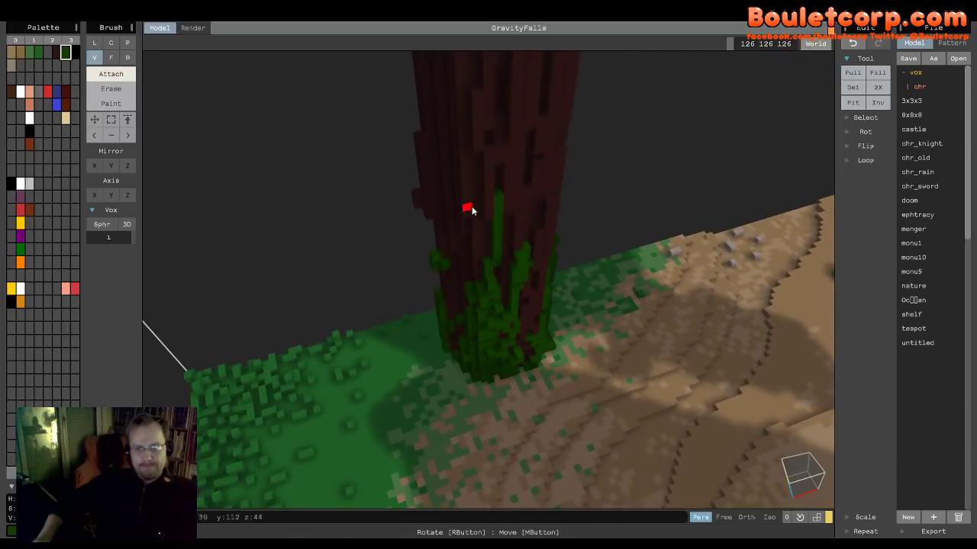
mouse_move(471, 210)
mouse_down()
mouse_move(480, 180)
mouse_move(459, 183)
mouse_move(465, 189)
mouse_move(417, 214)
mouse_move(431, 216)
mouse_move(487, 174)
mouse_move(451, 161)
mouse_up()
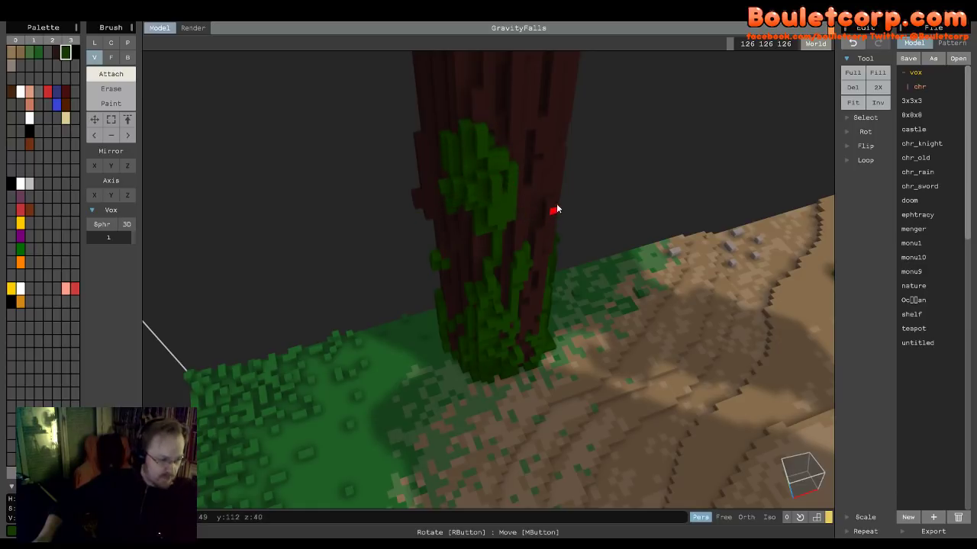
- Attach dark green moss patches around the base and lower trunk of the tree with a brush size of 1
right_drag(536, 196, 506, 191)
drag(456, 159, 482, 162)
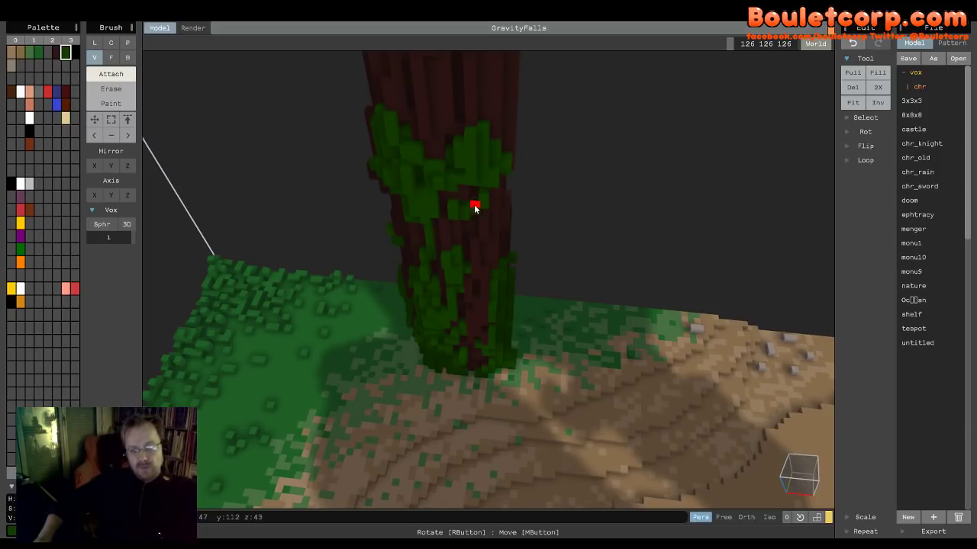
right_drag(495, 241, 399, 253)
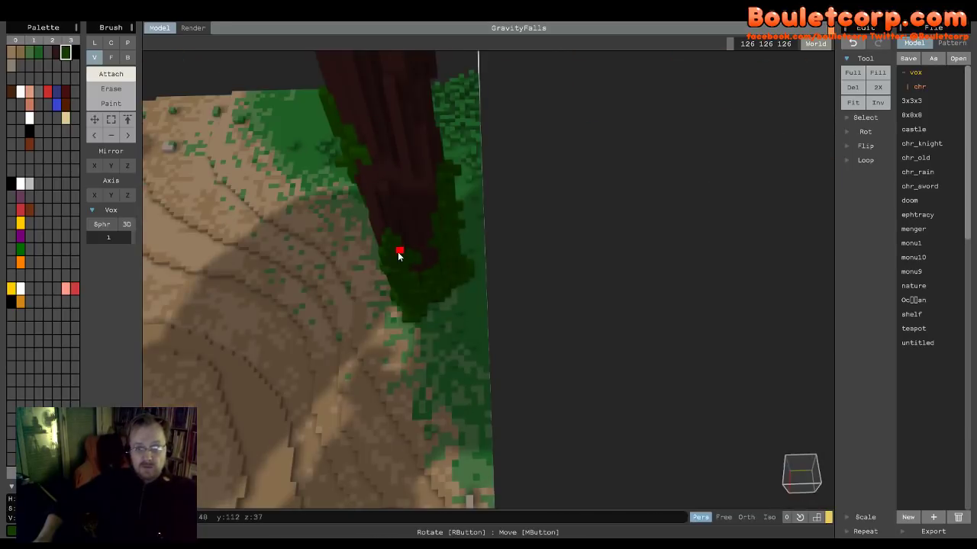
drag(408, 109, 390, 91)
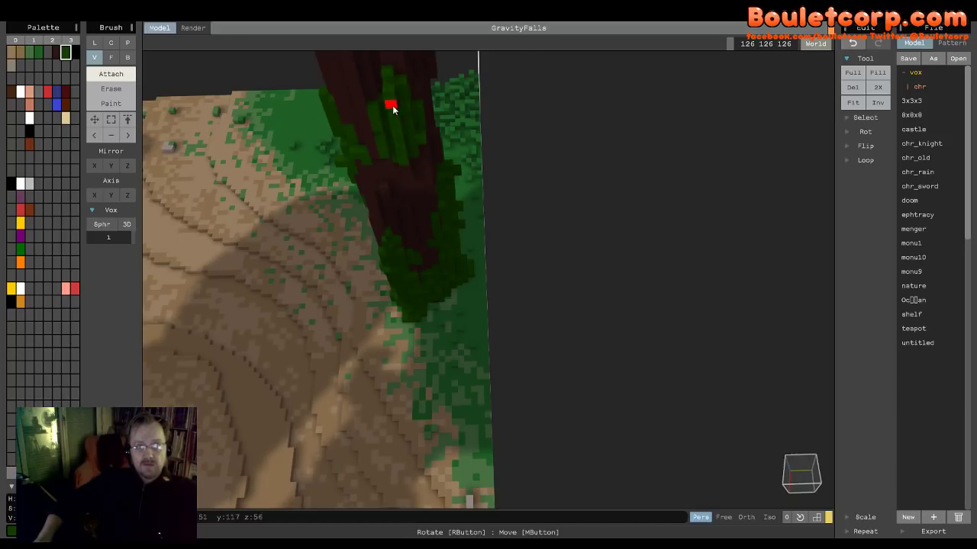
right_drag(393, 107, 428, 130)
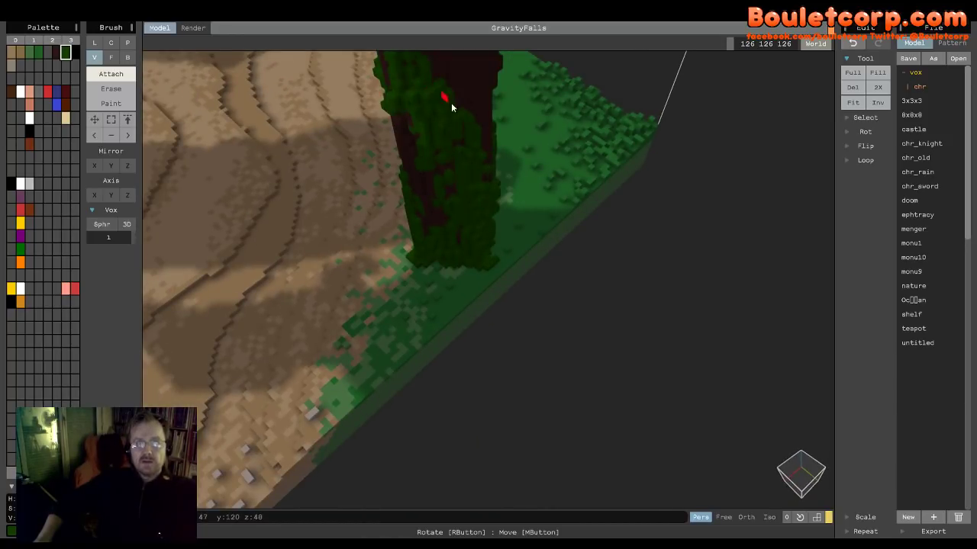
mouse_move(447, 99)
right_down()
mouse_move(440, 169)
mouse_move(456, 145)
mouse_move(454, 98)
right_up()
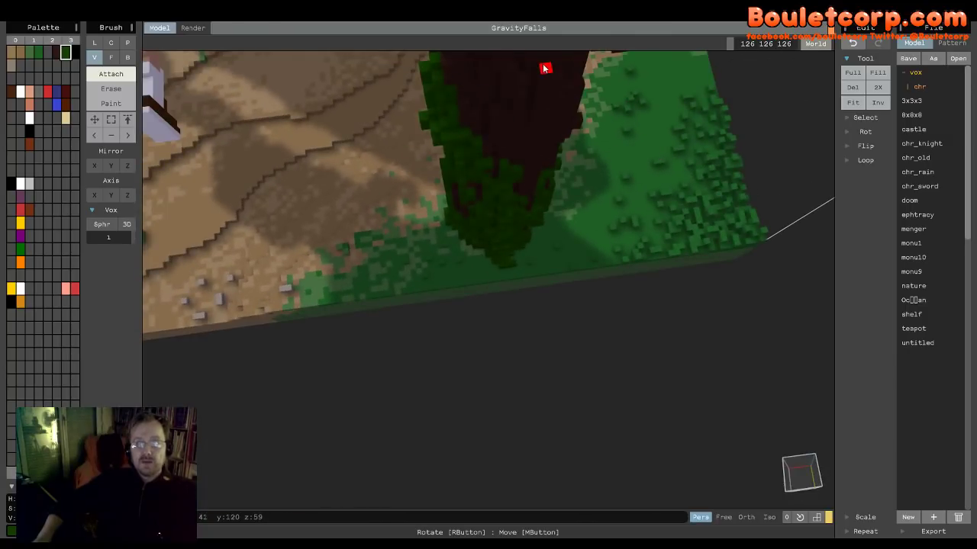
- Attach dark green moss patches around the middle of the trunk, between the branches
right_drag(559, 140, 395, 205)
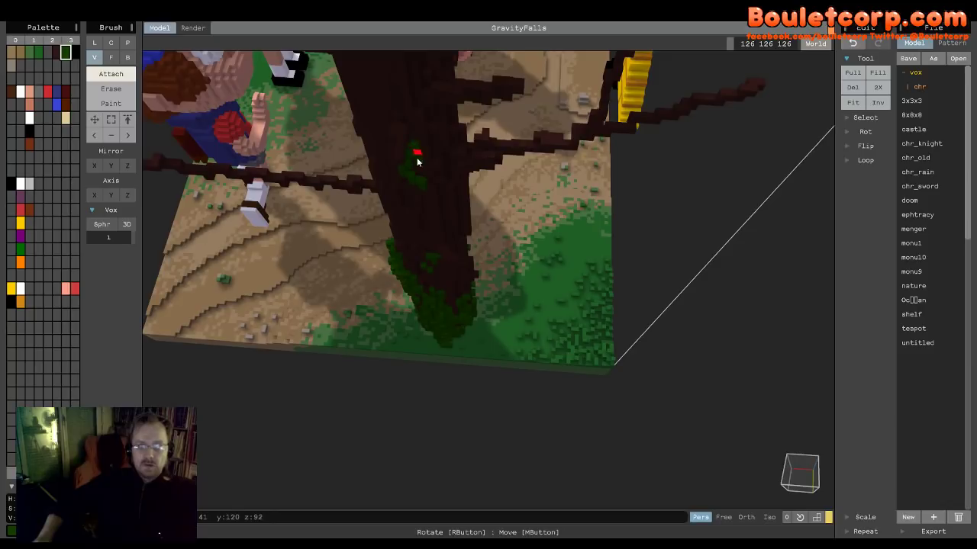
mouse_move(420, 130)
mouse_down()
mouse_move(397, 111)
mouse_move(397, 122)
mouse_move(441, 112)
mouse_move(417, 109)
mouse_move(410, 72)
mouse_up()
right_drag(416, 104, 470, 124)
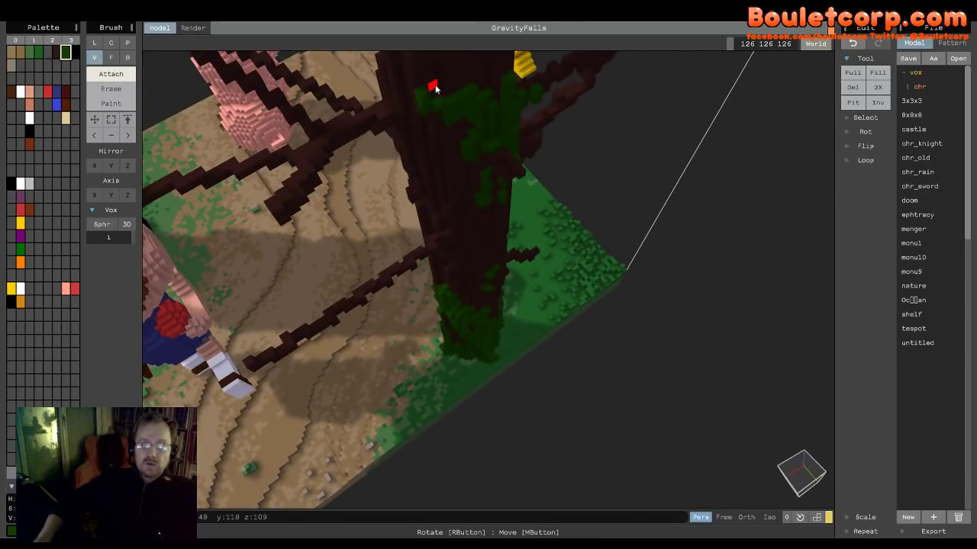
drag(438, 134, 444, 165)
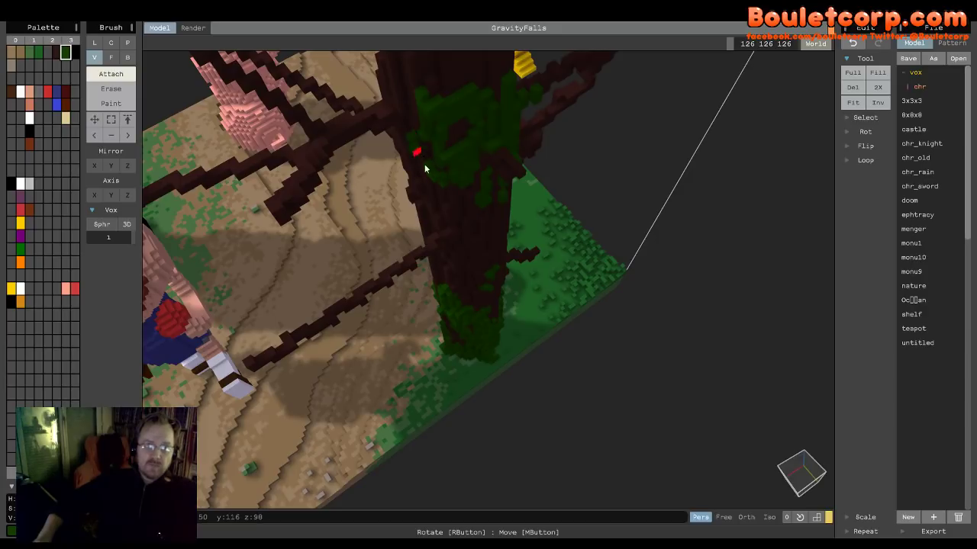
right_drag(424, 164, 476, 171)
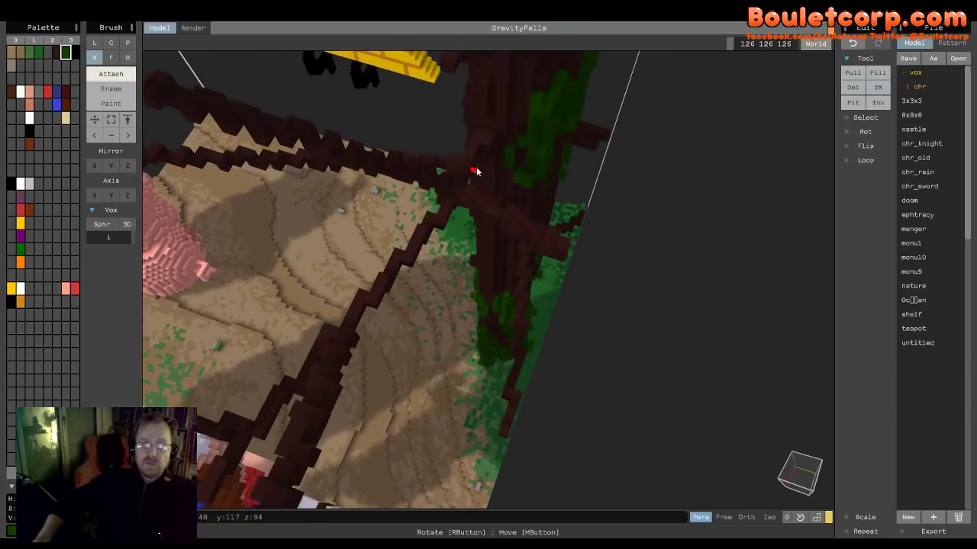
mouse_move(497, 126)
mouse_down()
mouse_move(471, 131)
mouse_move(492, 140)
mouse_up()
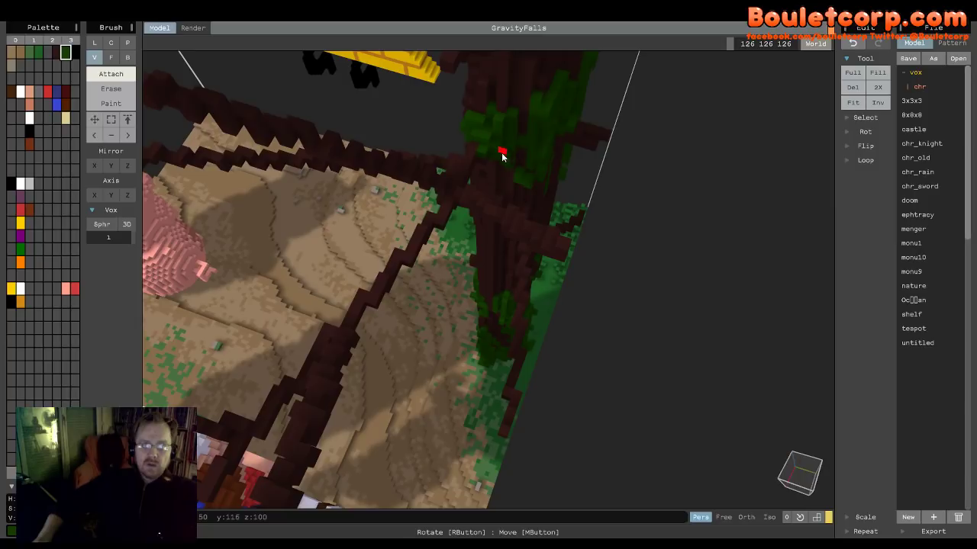
mouse_move(502, 156)
right_down()
mouse_move(545, 168)
mouse_move(490, 166)
right_up()
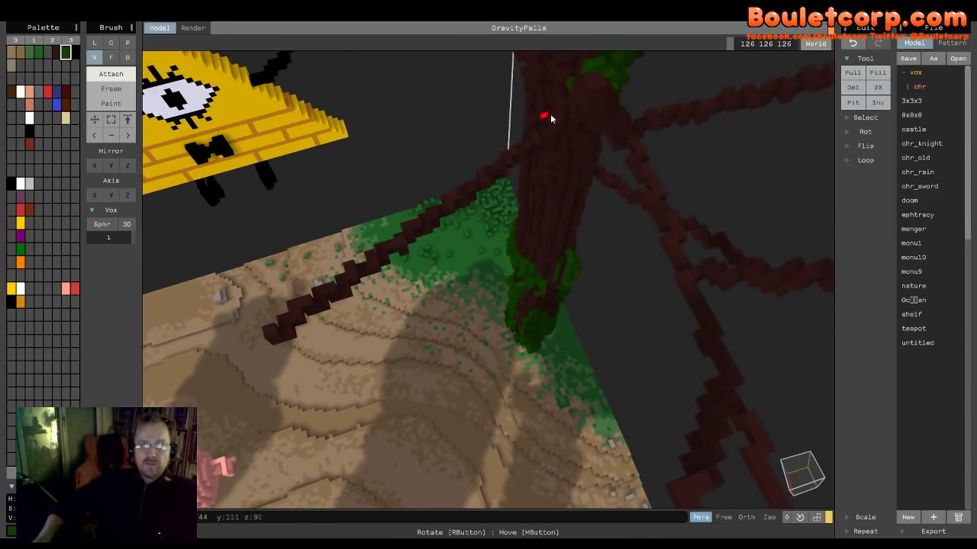
mouse_move(562, 91)
mouse_down()
mouse_move(569, 124)
mouse_move(586, 79)
mouse_move(577, 91)
mouse_move(590, 180)
mouse_up()
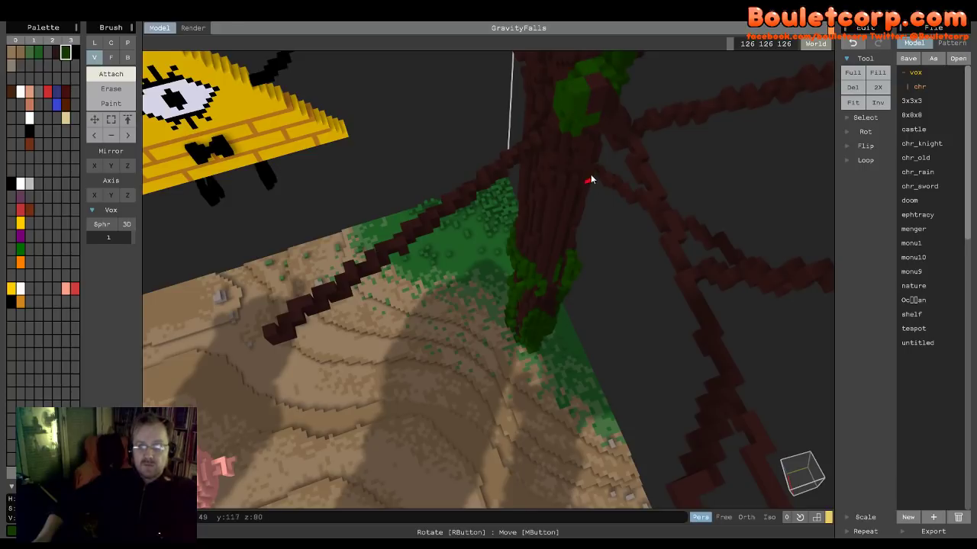
- Extend the dark green moss over the upper trunk and the bare bark on its remaining sides
right_drag(590, 180, 497, 316)
scroll(463, 164, down, 3)
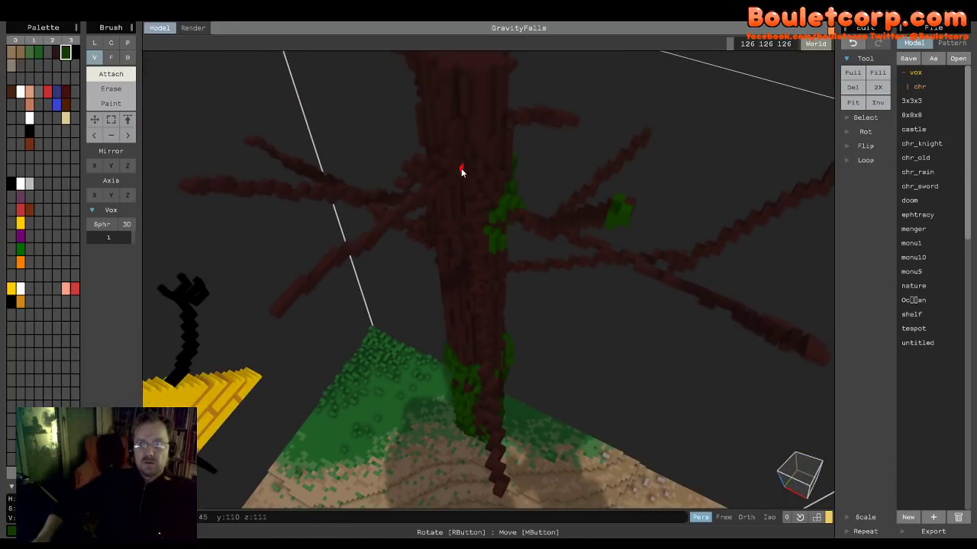
mouse_move(480, 220)
mouse_down()
mouse_move(482, 201)
mouse_move(445, 166)
mouse_move(463, 156)
mouse_move(453, 120)
mouse_move(442, 144)
mouse_move(479, 221)
mouse_up()
right_drag(480, 221, 512, 220)
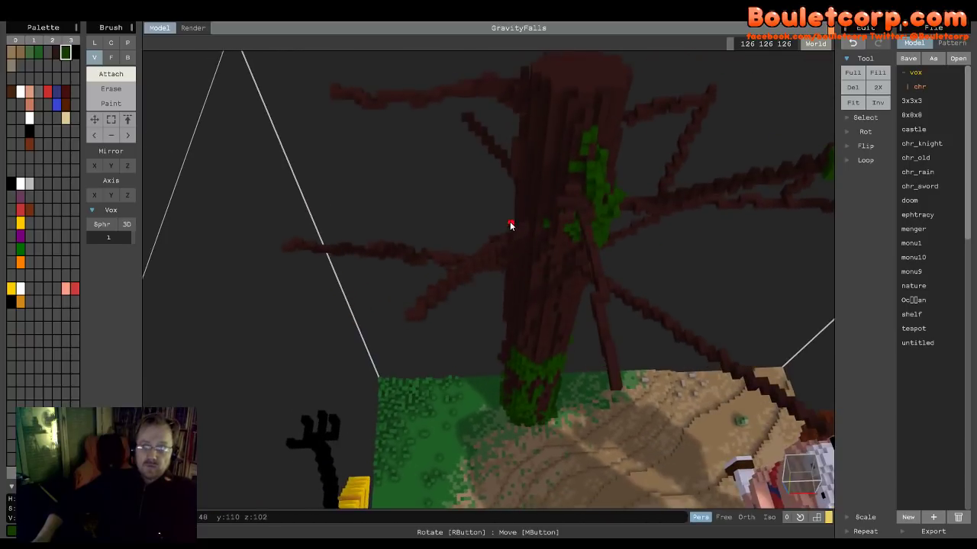
mouse_move(525, 237)
mouse_down()
mouse_move(536, 239)
mouse_move(525, 275)
mouse_move(544, 312)
mouse_move(537, 343)
mouse_up()
mouse_move(536, 363)
right_down()
mouse_move(653, 353)
mouse_move(597, 361)
right_up()
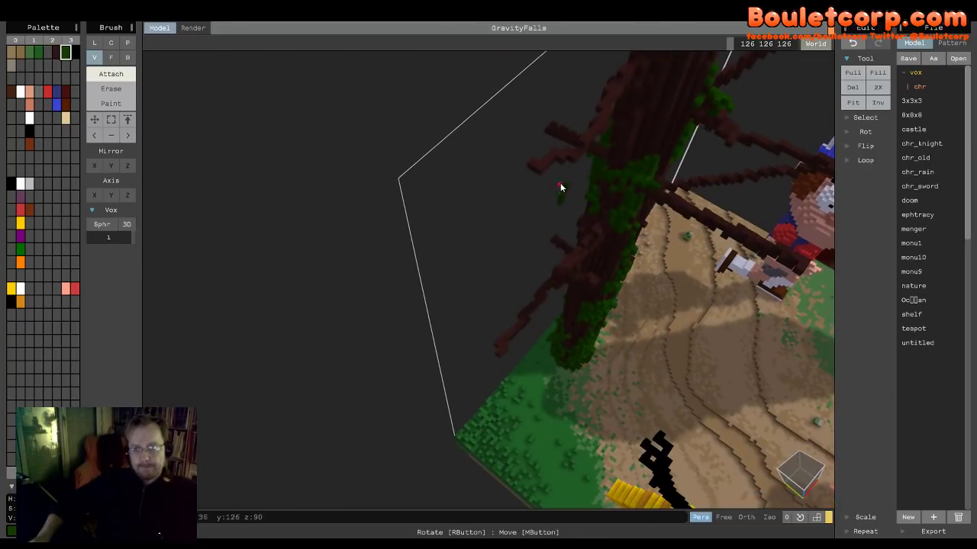
right_drag(611, 232, 365, 269)
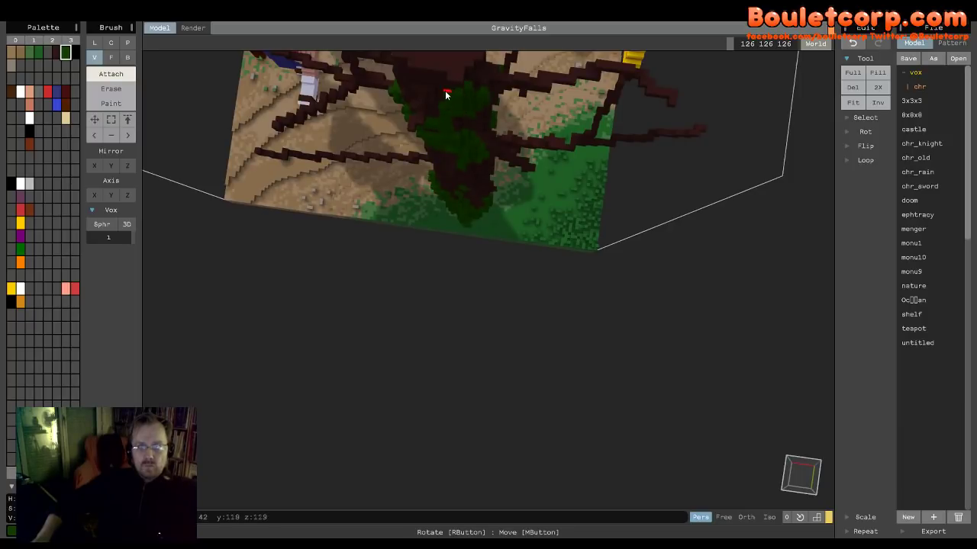
- Copy the dark green swatch into the empty palette slot below it and make the copy a lighter green
right_drag(434, 87, 50, 30)
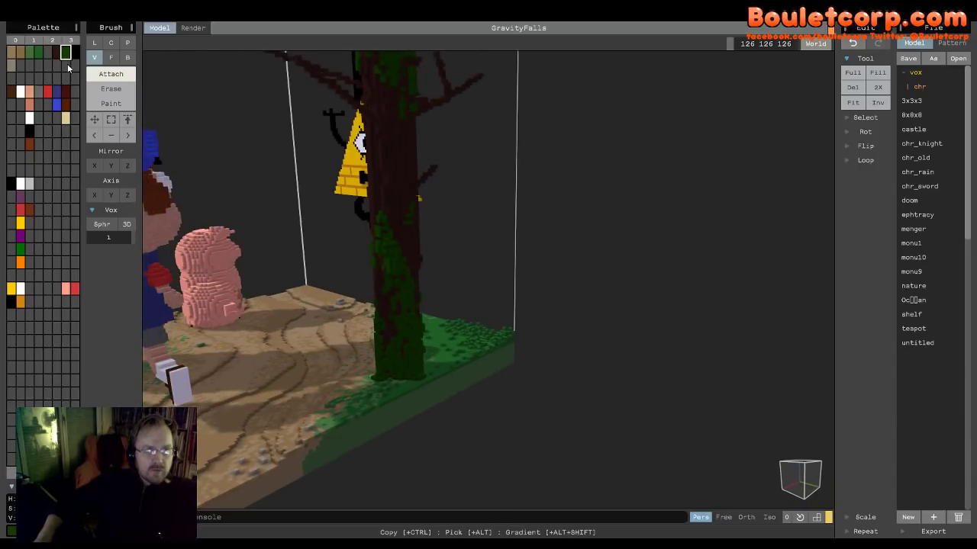
click(65, 66)
click(68, 53)
ctrl+drag(64, 55, 65, 65)
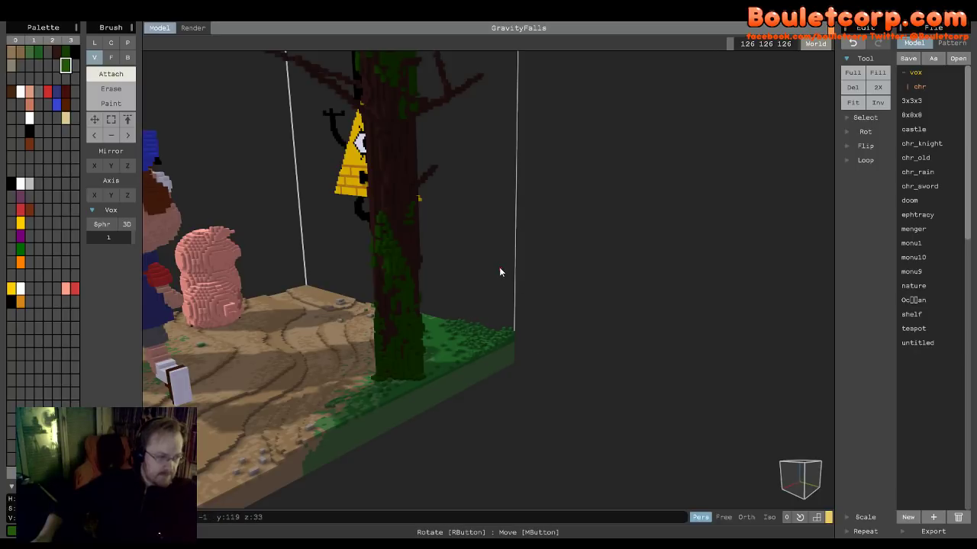
- Add lighter green moss over the dark moss on the lower trunk and trail it onto the grass toward the base's corner
right_drag(508, 284, 450, 253)
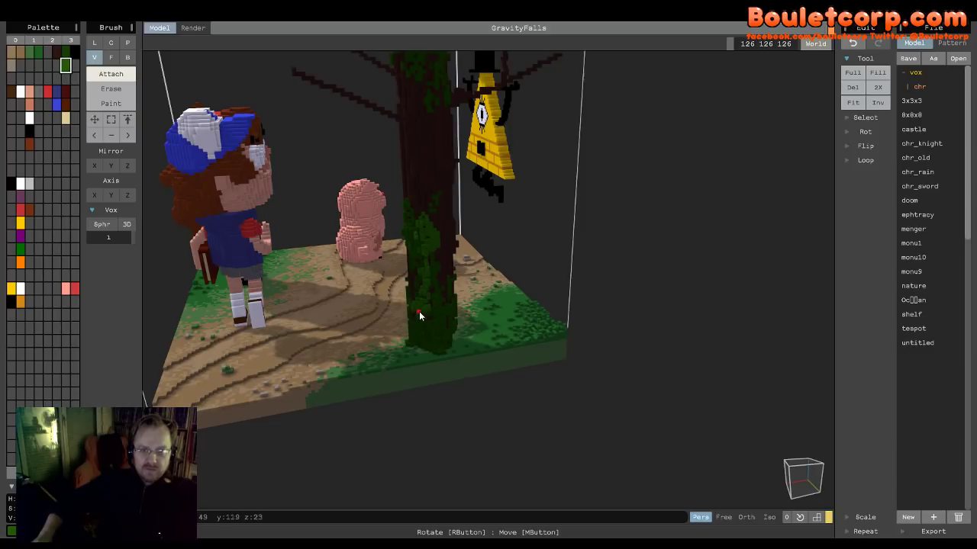
right_drag(419, 315, 488, 306)
scroll(488, 305, up, 3)
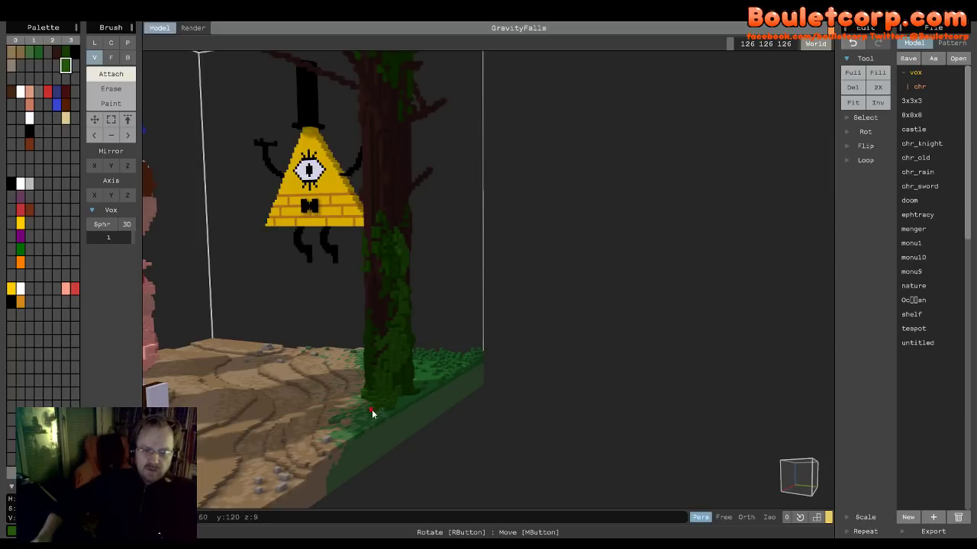
mouse_move(466, 356)
right_down()
mouse_move(399, 389)
mouse_move(524, 306)
right_up()
right_drag(454, 305, 547, 320)
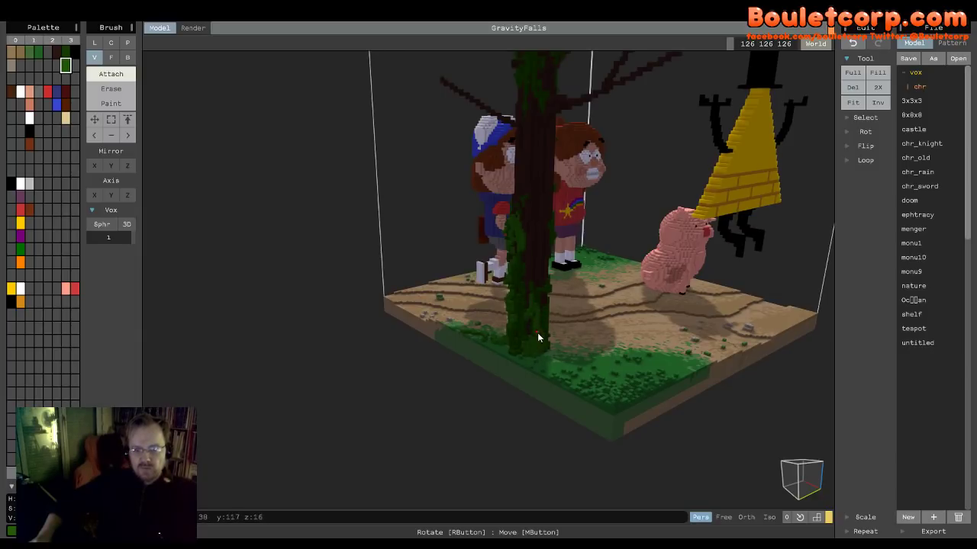
right_drag(572, 310, 503, 321)
scroll(503, 321, up, 5)
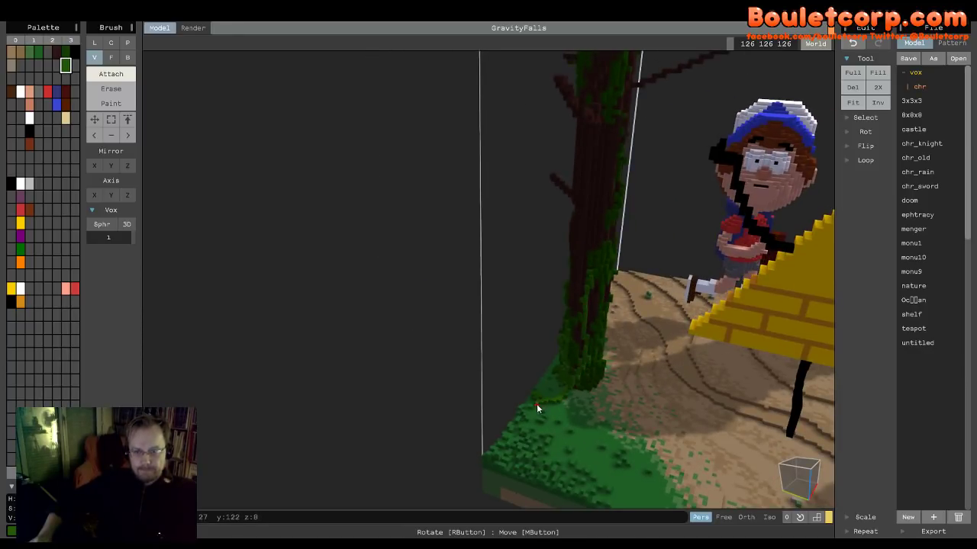
mouse_move(532, 413)
mouse_down()
mouse_move(510, 442)
mouse_move(528, 441)
mouse_move(530, 398)
mouse_move(567, 403)
mouse_move(544, 406)
mouse_move(565, 396)
mouse_move(589, 333)
mouse_move(602, 275)
mouse_move(596, 218)
mouse_up()
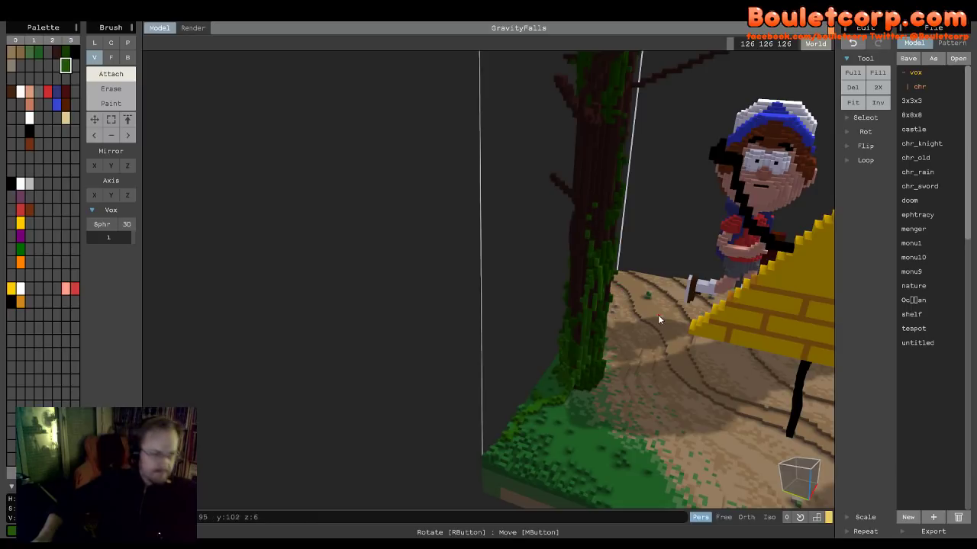
- Add lighter green moss up the path-facing side of the trunk and run a mossy root out onto the path
right_drag(658, 314, 512, 385)
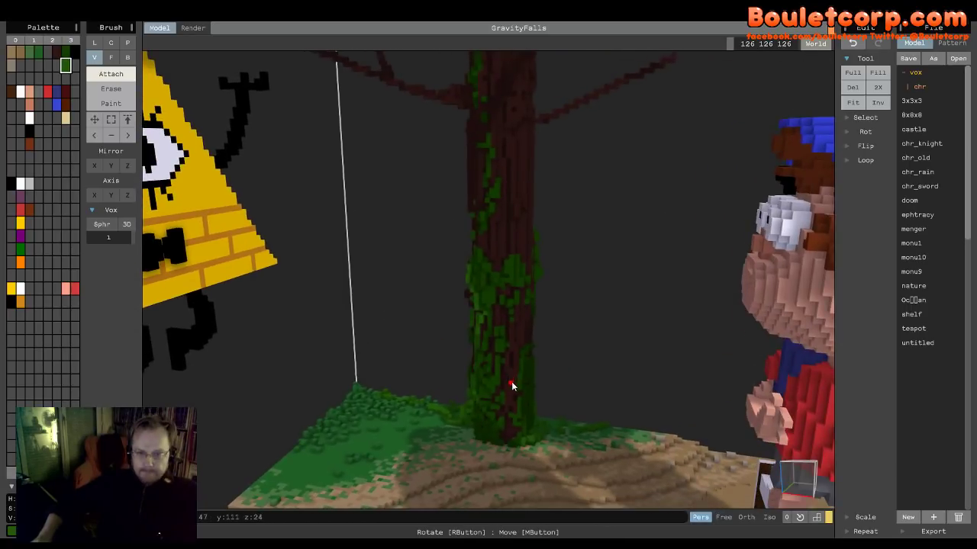
mouse_move(498, 433)
mouse_down()
mouse_move(461, 480)
mouse_move(475, 446)
mouse_move(491, 442)
mouse_move(477, 434)
mouse_move(509, 408)
mouse_up()
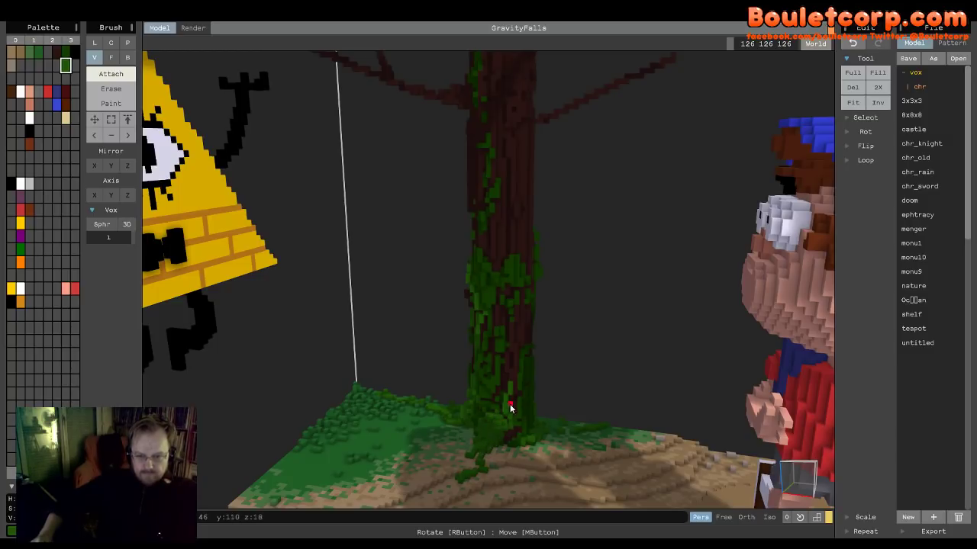
right_drag(500, 300, 516, 329)
mouse_move(398, 244)
right_down()
mouse_move(397, 267)
mouse_move(404, 226)
right_up()
mouse_move(387, 191)
mouse_down()
mouse_move(392, 247)
mouse_move(385, 217)
mouse_up()
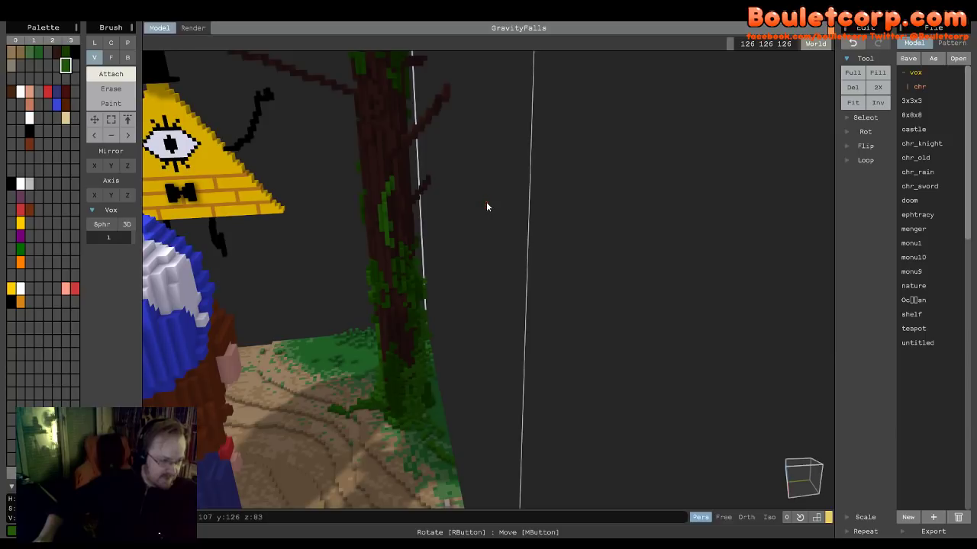
drag(388, 167, 395, 209)
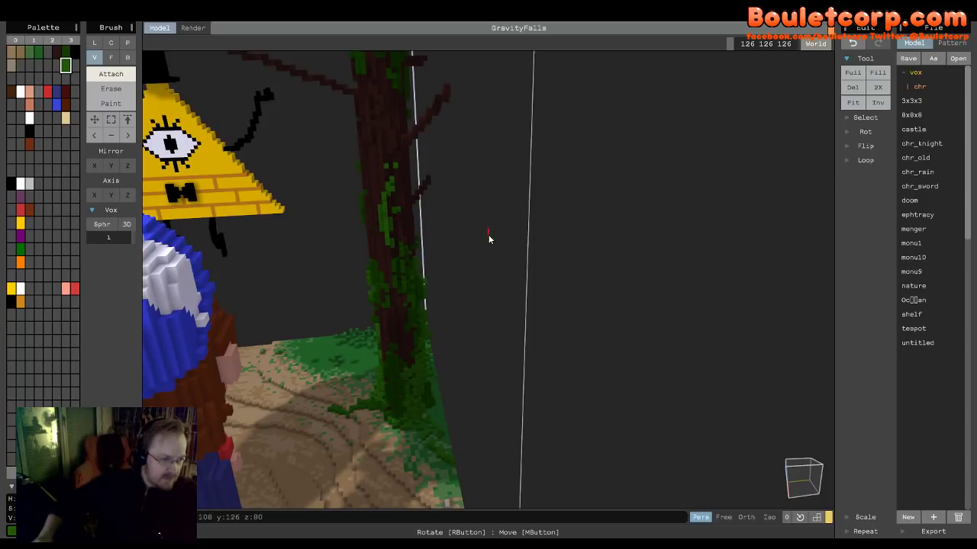
- Add further lighter green voxels to the moss on the trunk's outer side and around its foot
right_drag(529, 261, 387, 228)
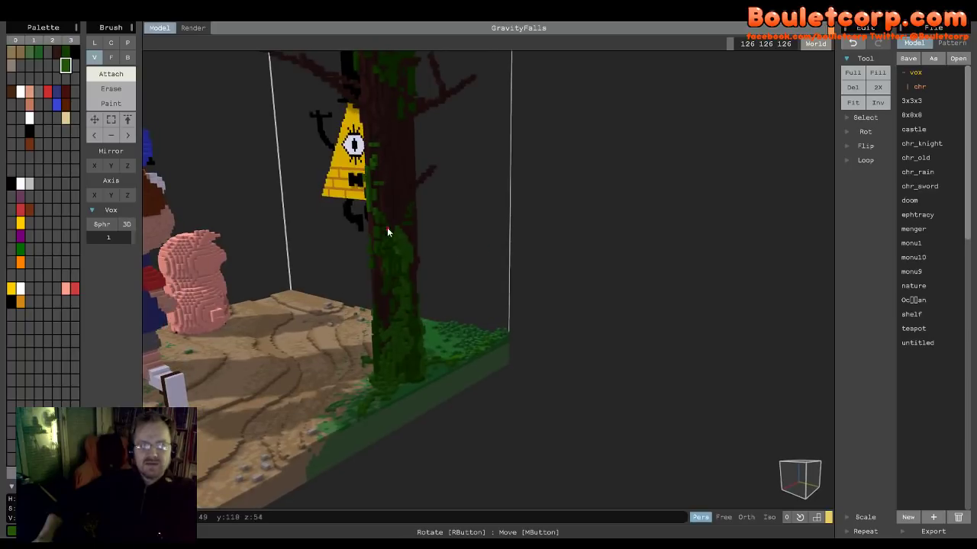
click(397, 174)
right_drag(386, 179, 416, 282)
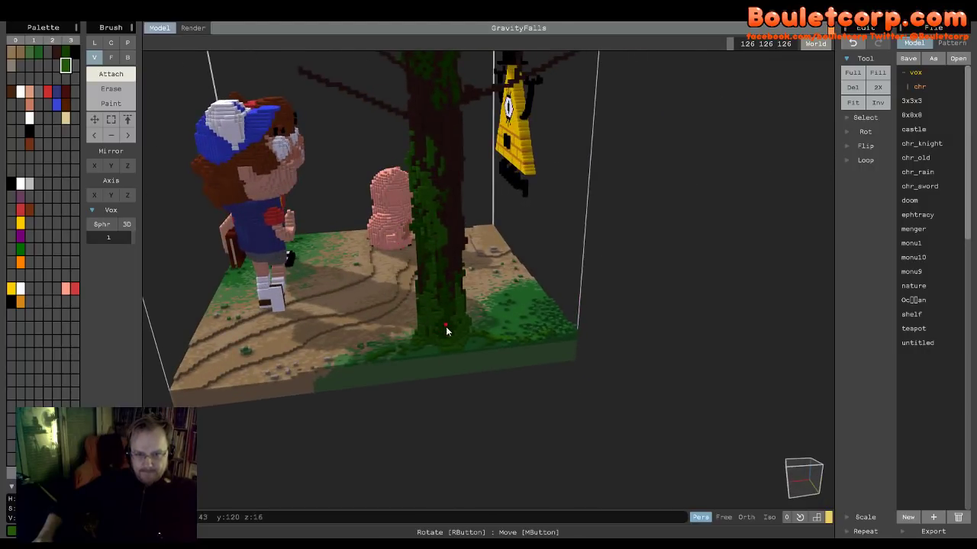
right_drag(433, 355, 522, 343)
scroll(522, 344, up, 5)
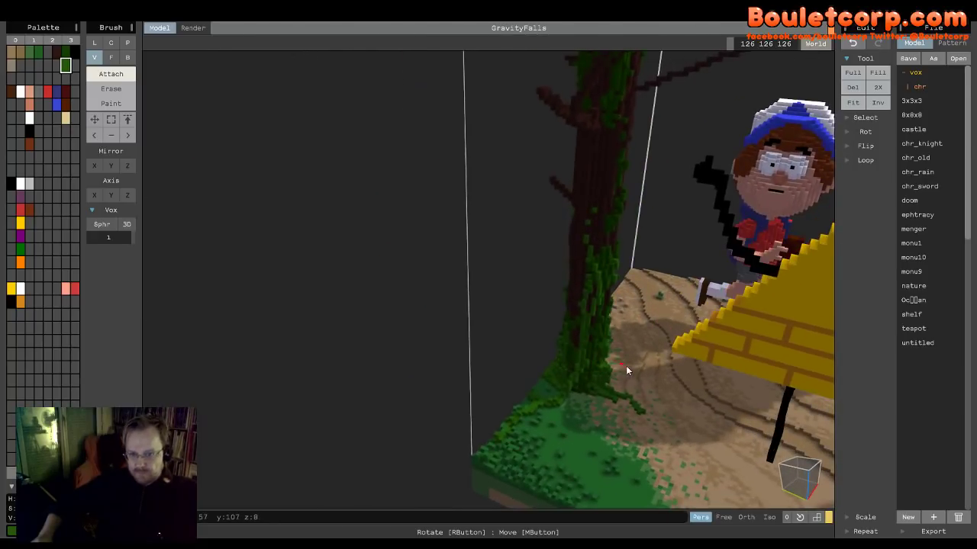
mouse_move(633, 379)
right_down()
mouse_move(524, 298)
mouse_move(458, 283)
right_up()
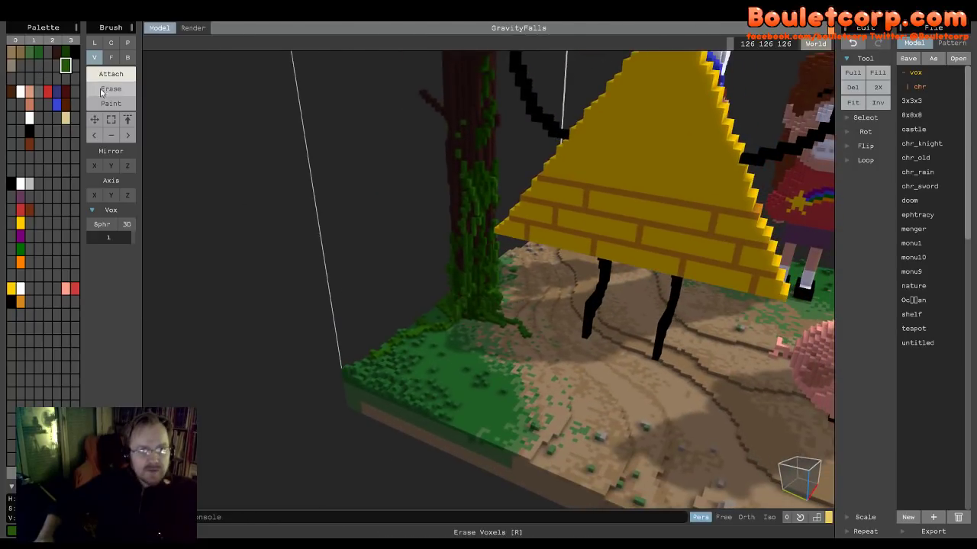
- Build a grey boulder of overlapping spheres on the grass beside the trunk with a brush size of 12
click(74, 66)
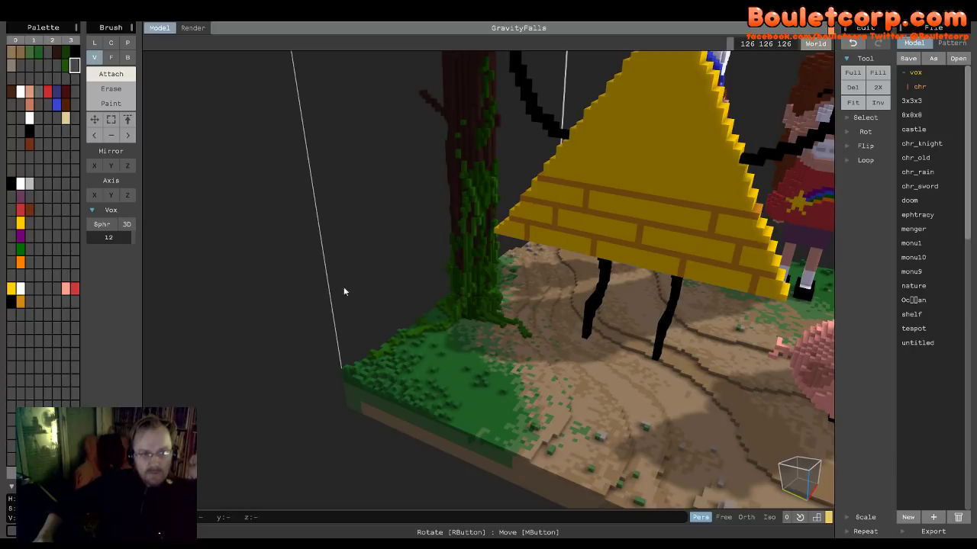
click(460, 342)
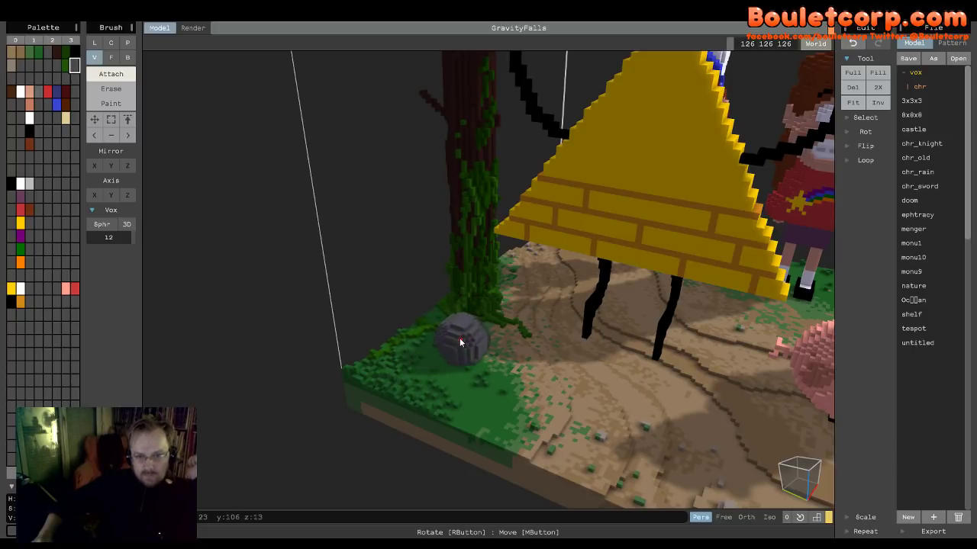
drag(460, 343, 468, 347)
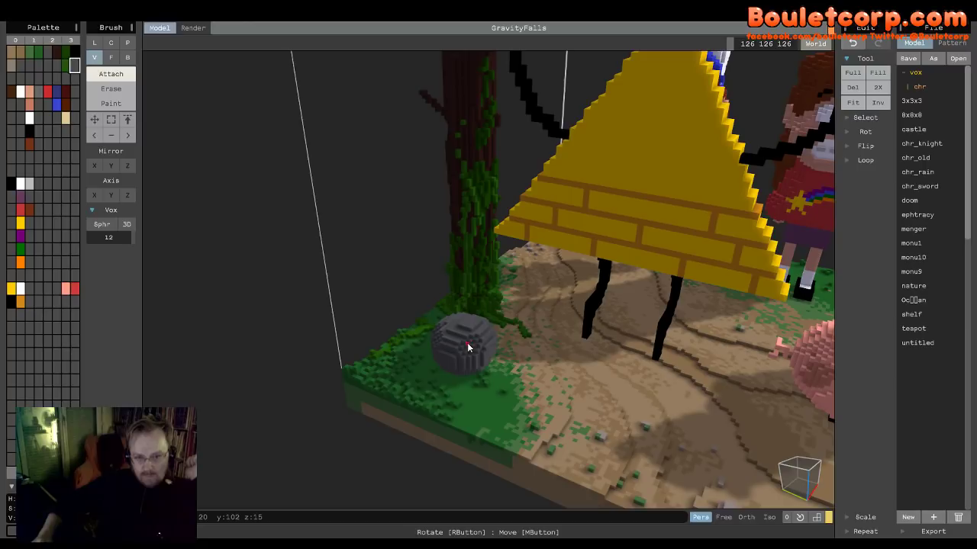
right_drag(467, 348, 652, 407)
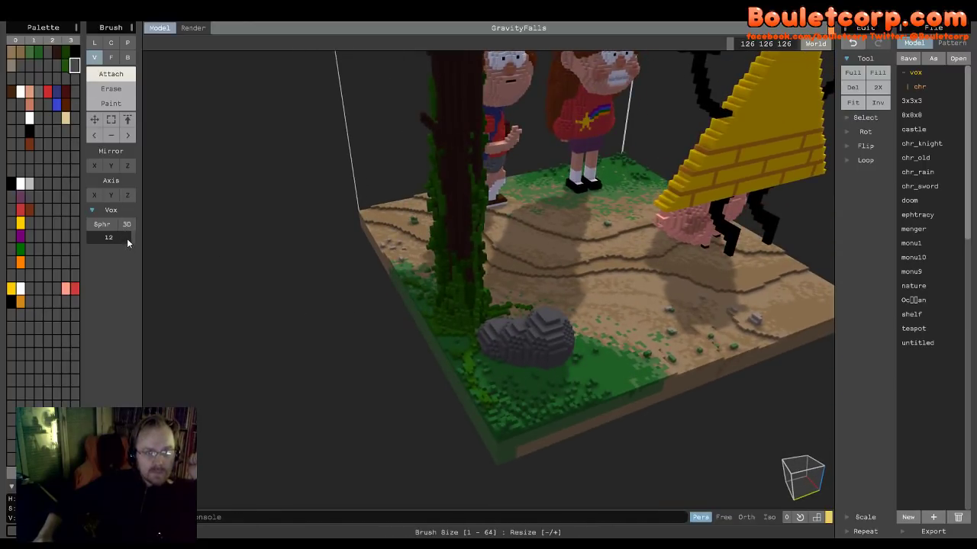
- Set the sphere brush size to 8 and fill out the grey boulder beside the trunk with smaller overlapping spheres
drag(126, 239, 126, 239)
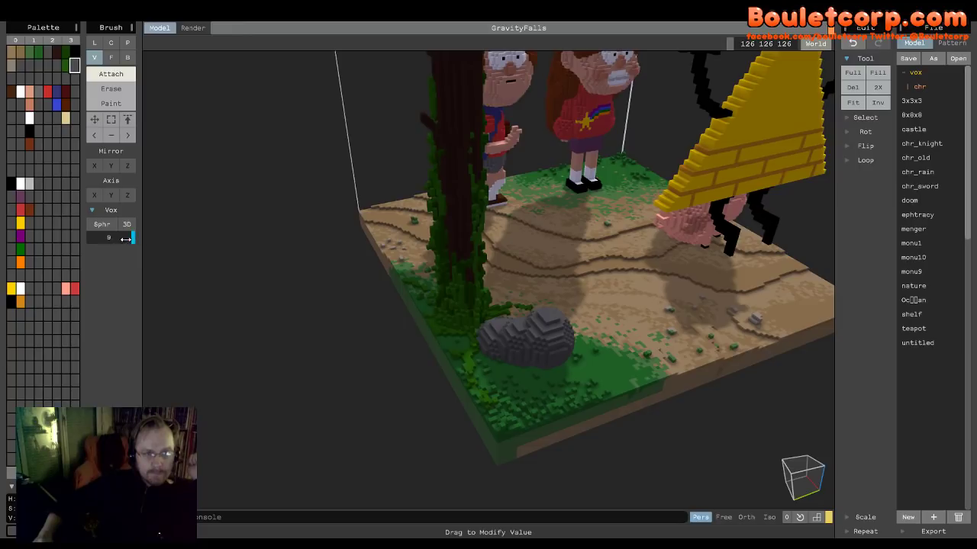
click(517, 330)
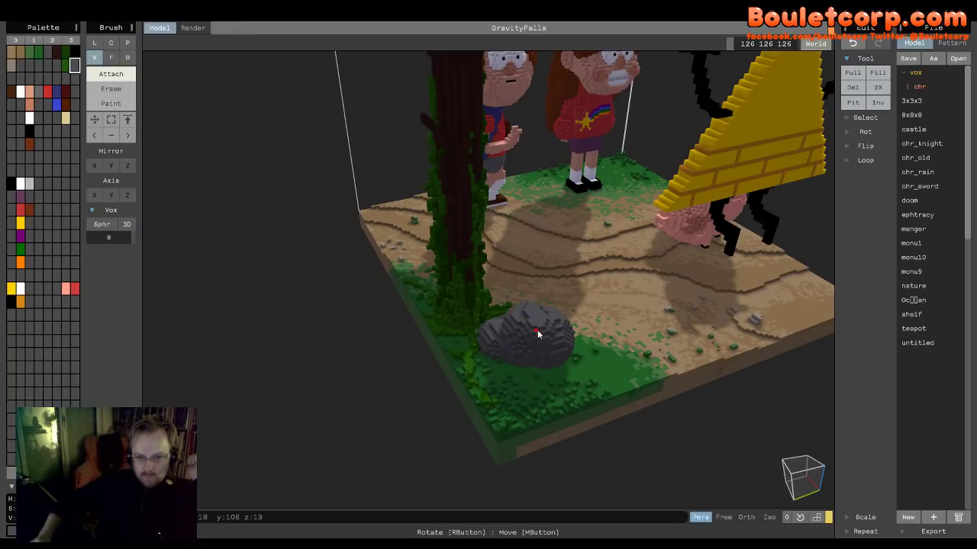
click(505, 335)
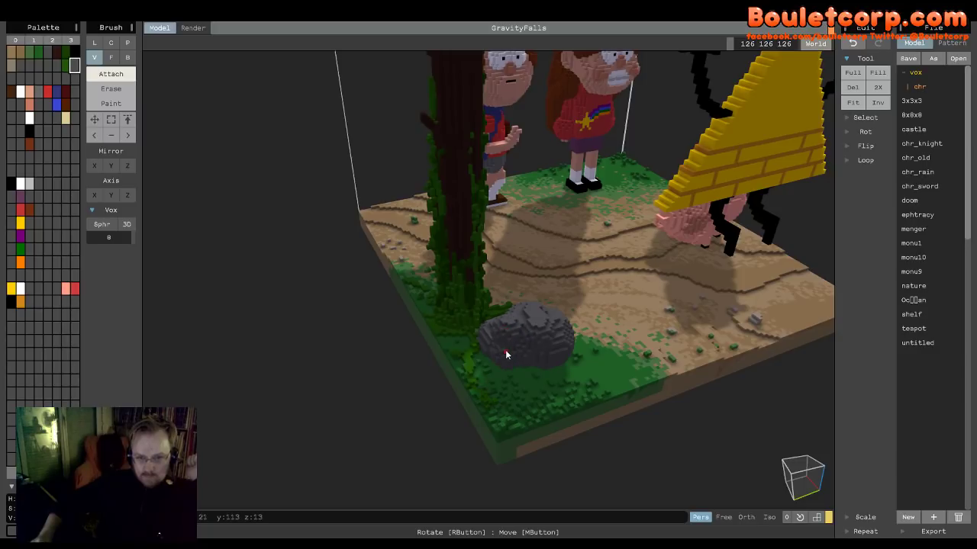
click(631, 340)
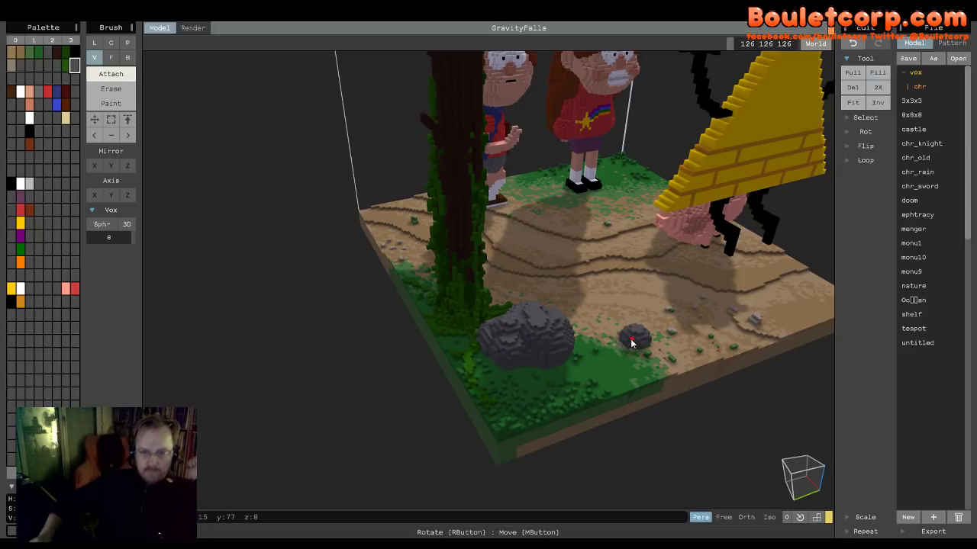
- Undo the last sphere and build up the boulder's path-facing foot with more overlapping grey spheres
right_drag(631, 343, 487, 328)
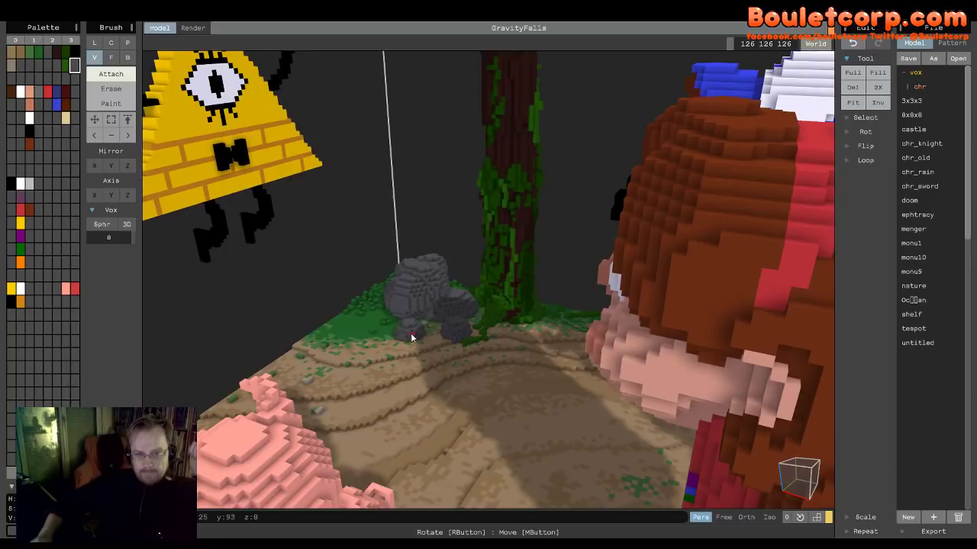
key(ctrl+z)
click(450, 328)
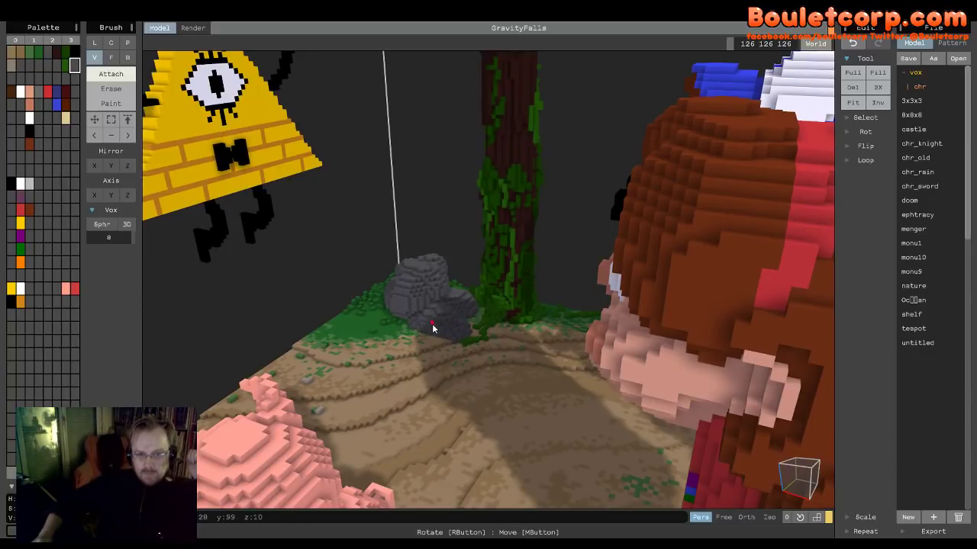
right_drag(423, 328, 473, 334)
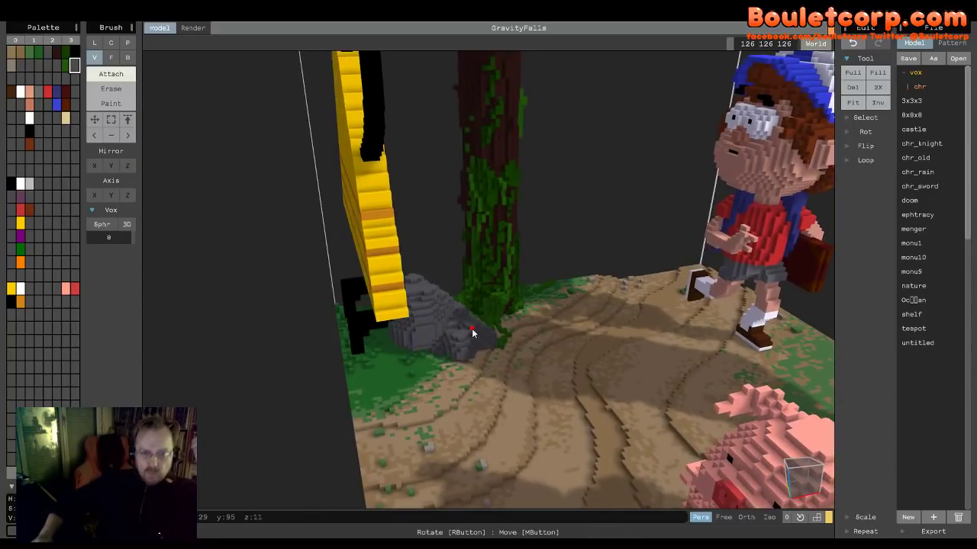
mouse_move(472, 334)
mouse_down()
mouse_move(399, 349)
mouse_move(439, 359)
mouse_up()
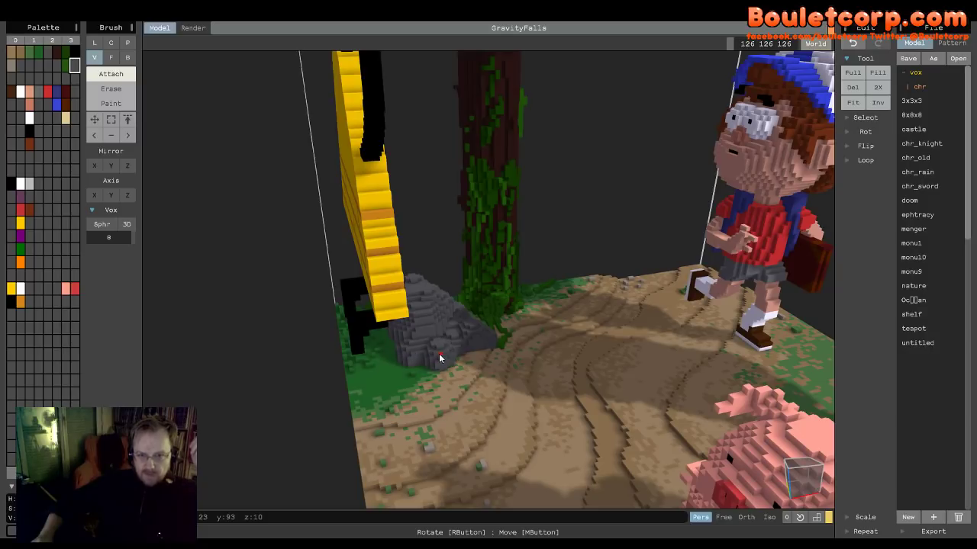
right_drag(440, 359, 471, 360)
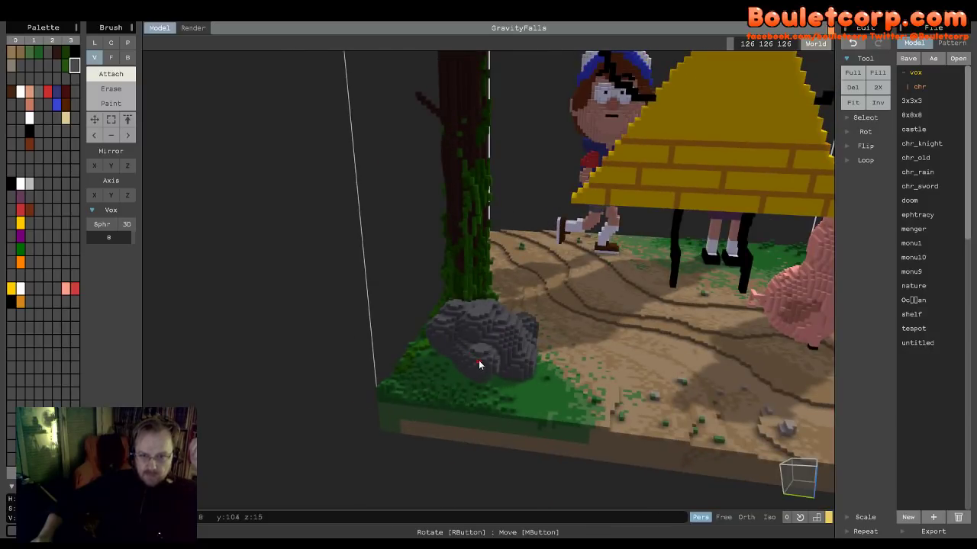
- Recolour the boulder to a dark greenish grey by adjusting the hue, saturation and value of its palette colour
right_drag(227, 209, 88, 219)
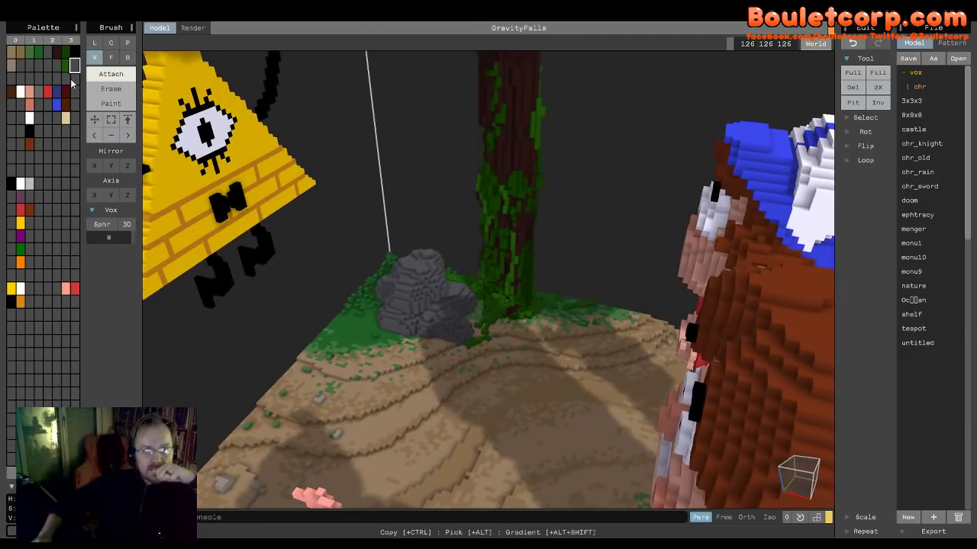
scroll(74, 66, up, 2)
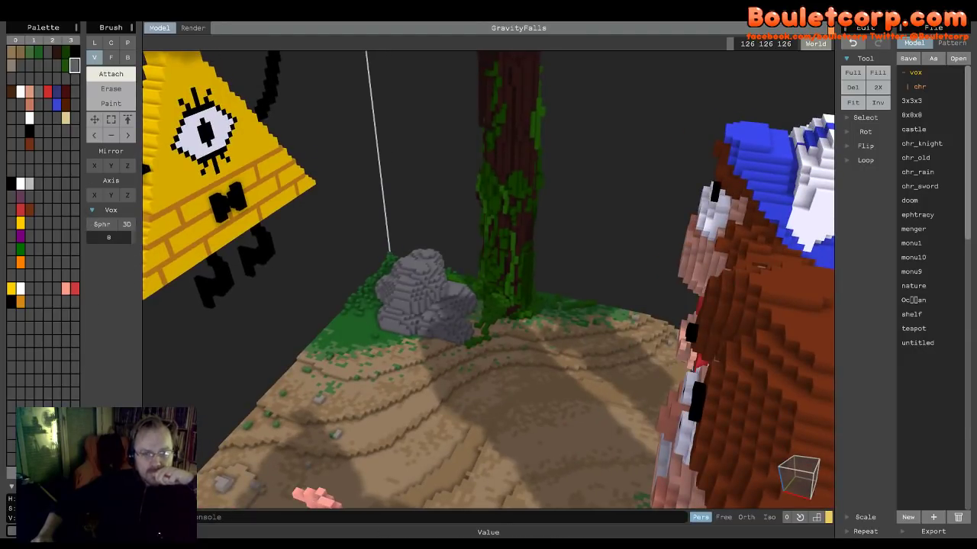
shift+scroll(74, 66, up, 1)
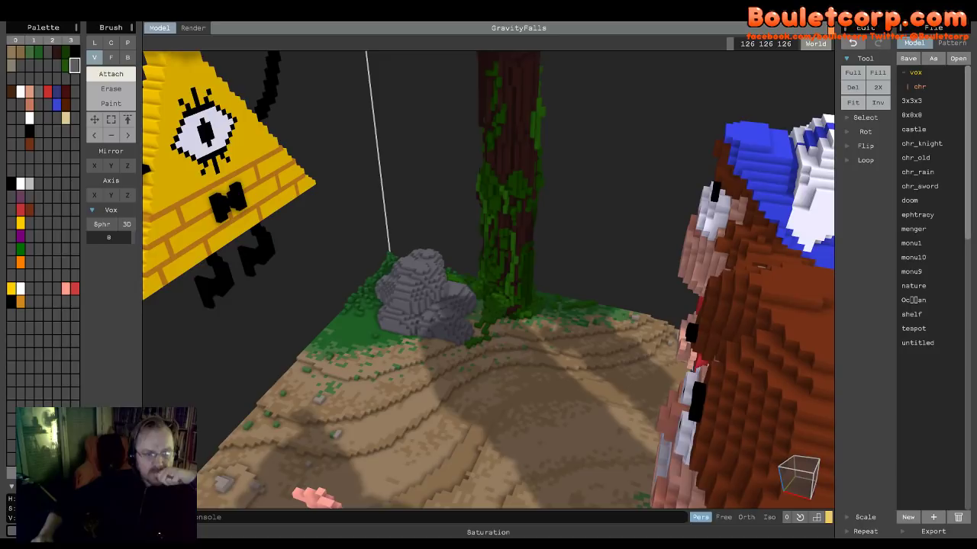
ctrl+scroll(74, 65, up, 1)
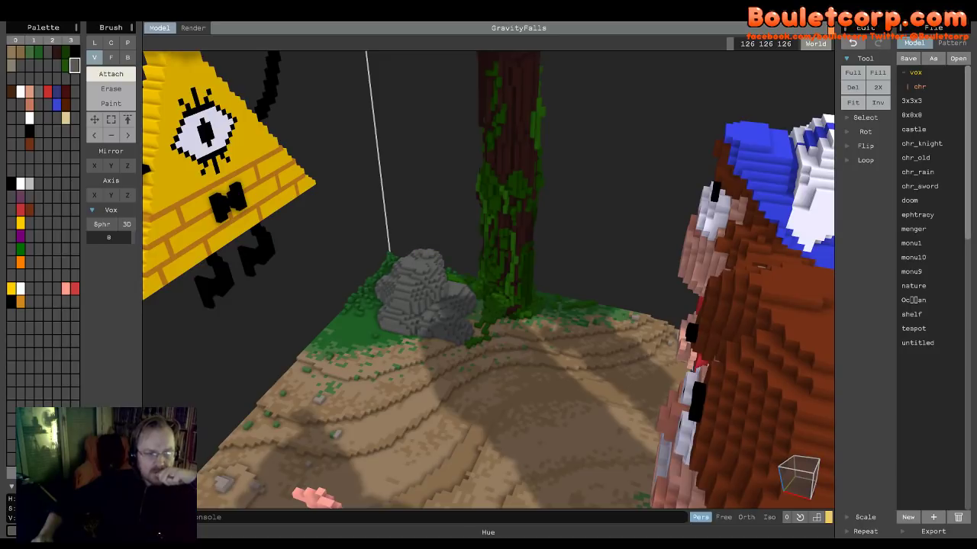
shift+scroll(74, 65, up, 1)
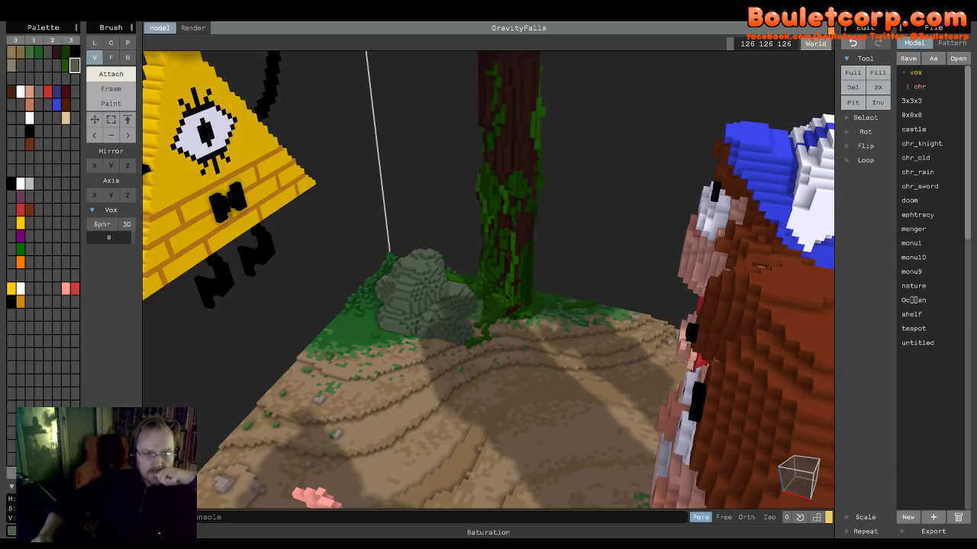
alt+scroll(74, 66, up, 1)
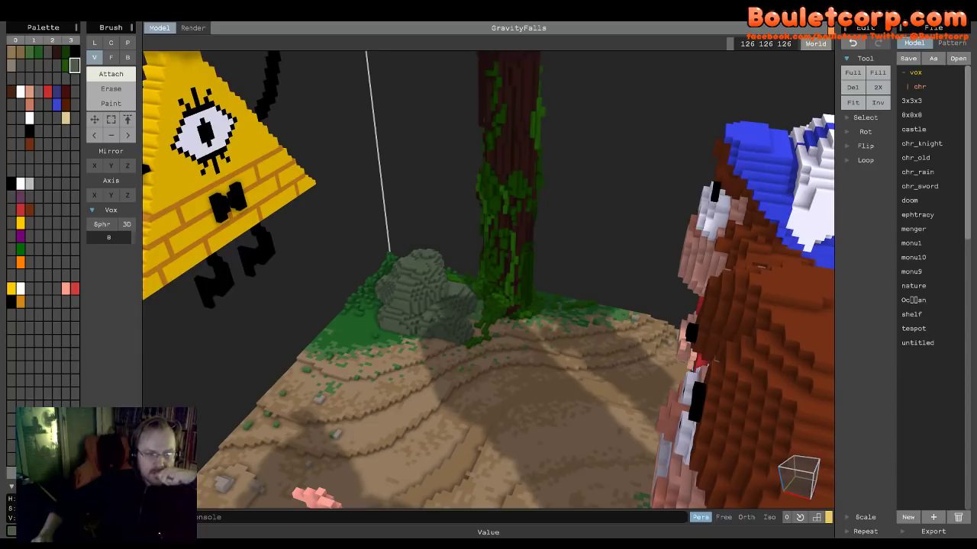
alt+scroll(74, 66, down, 1)
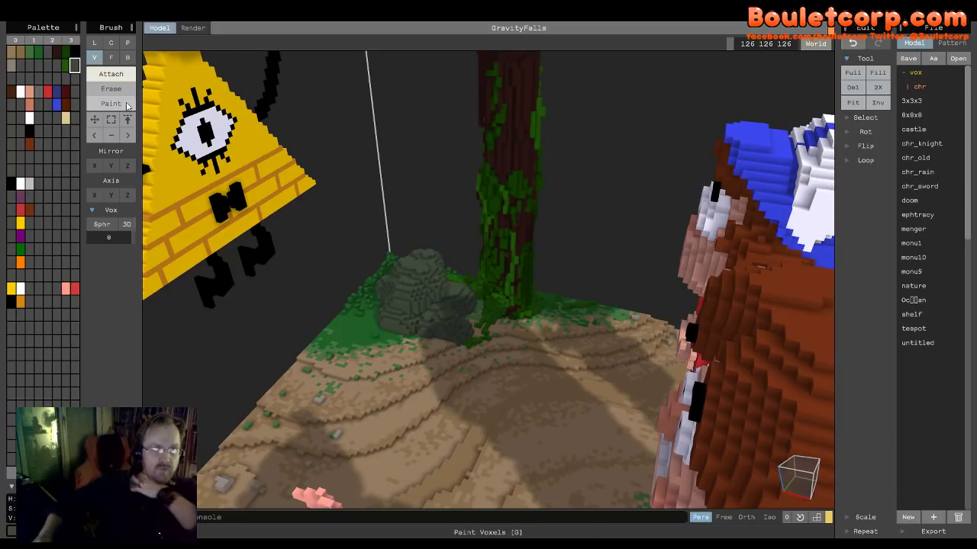
- Set the brush size to 1 and grow dark green moss over the boulder's outer side down to the grass
drag(109, 237, 68, 246)
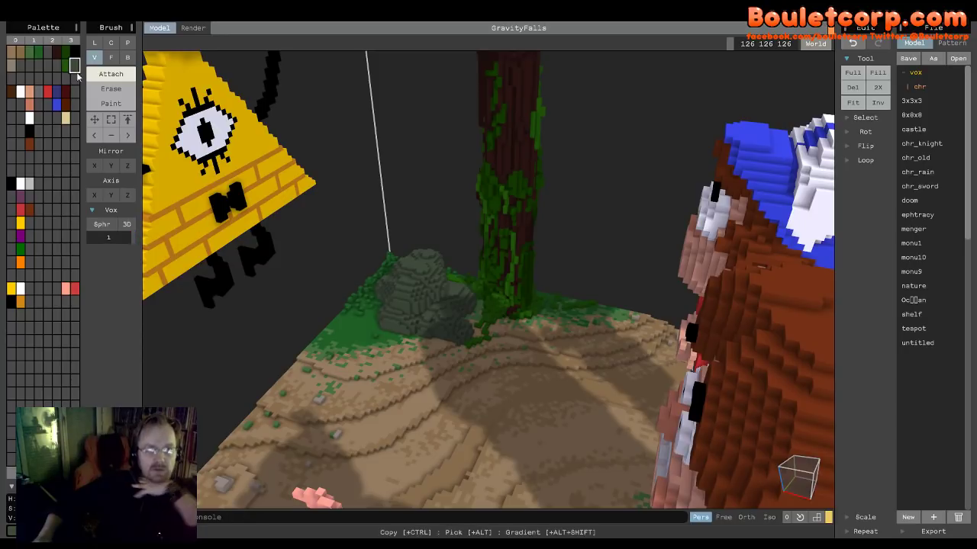
click(67, 53)
right_drag(309, 237, 524, 355)
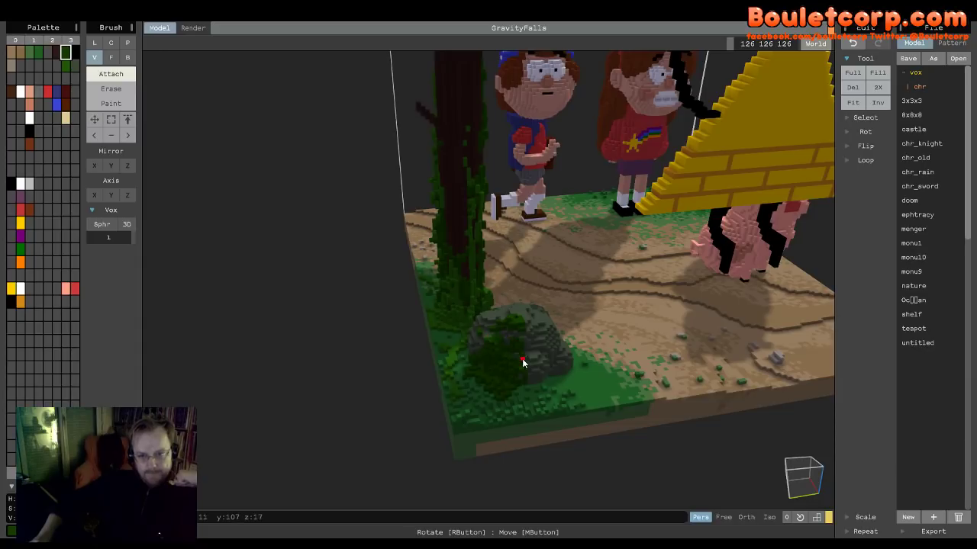
- Add lighter green moss voxels over the dark moss on the boulder and around its trunk-facing foot
click(67, 65)
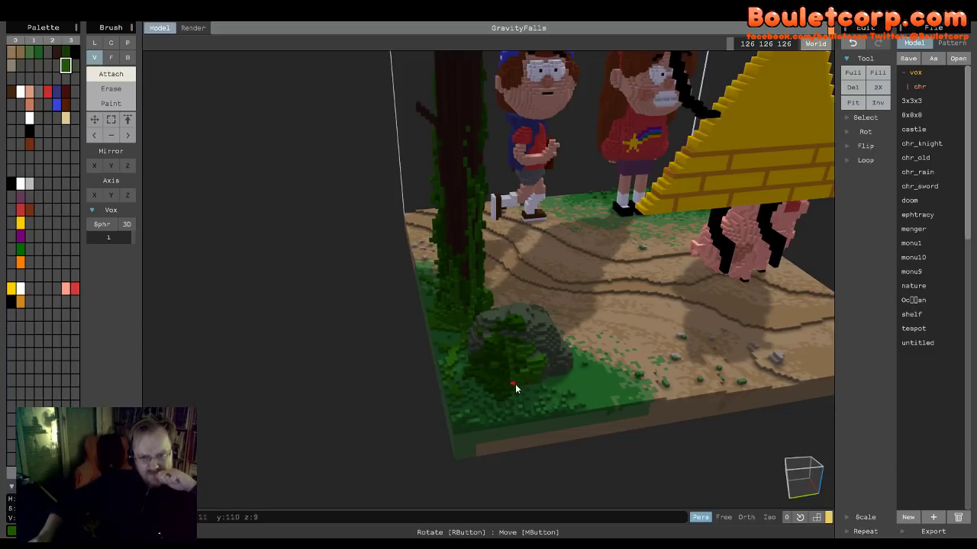
right_drag(493, 368, 550, 309)
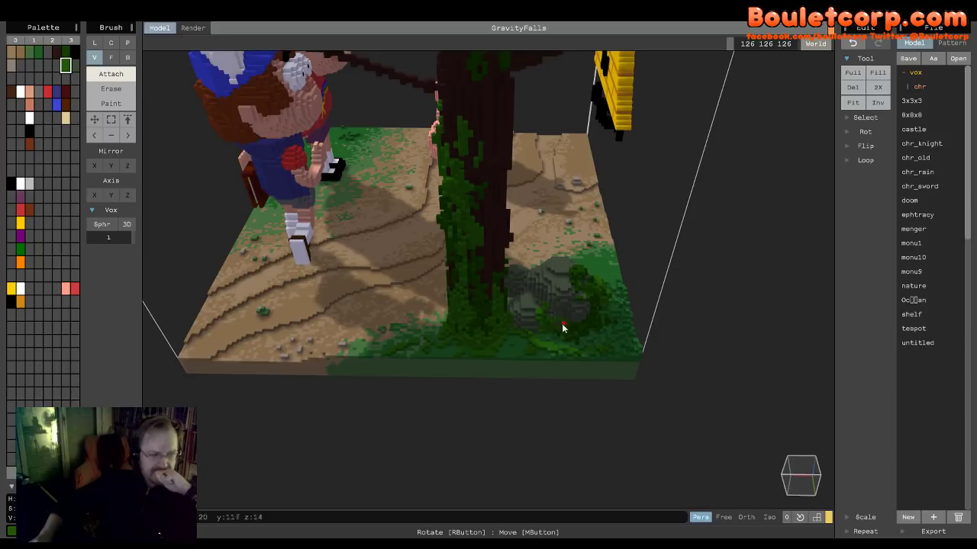
right_drag(551, 330, 494, 236)
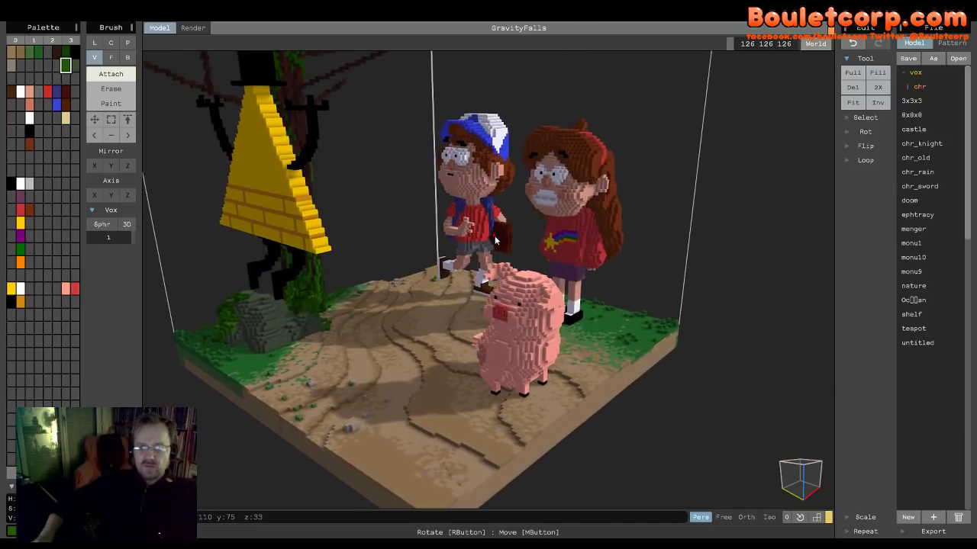
scroll(495, 236, down, 3)
scroll(560, 249, up, 3)
right_drag(611, 258, 660, 264)
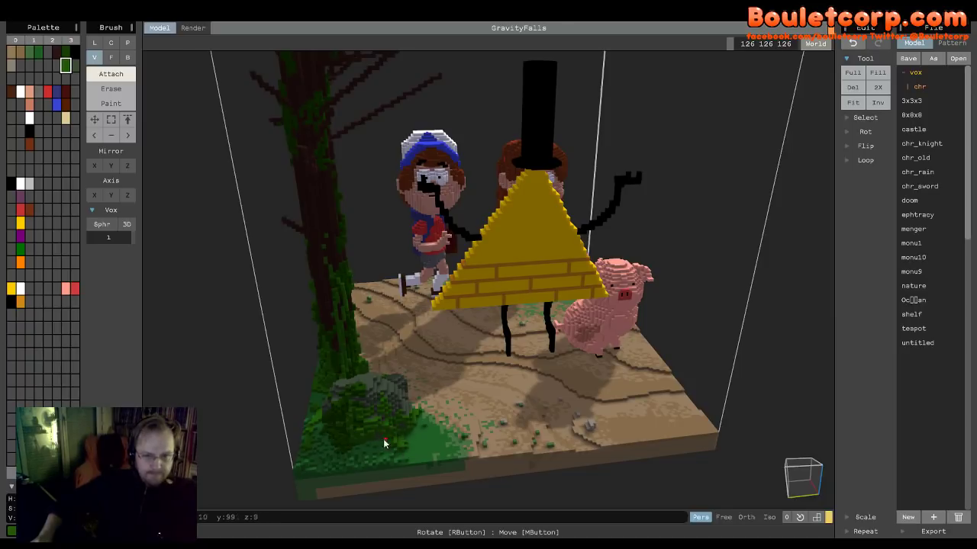
- Extend the moss onto the boulder's path-facing side with dark green voxels topped by lighter green ones
click(65, 52)
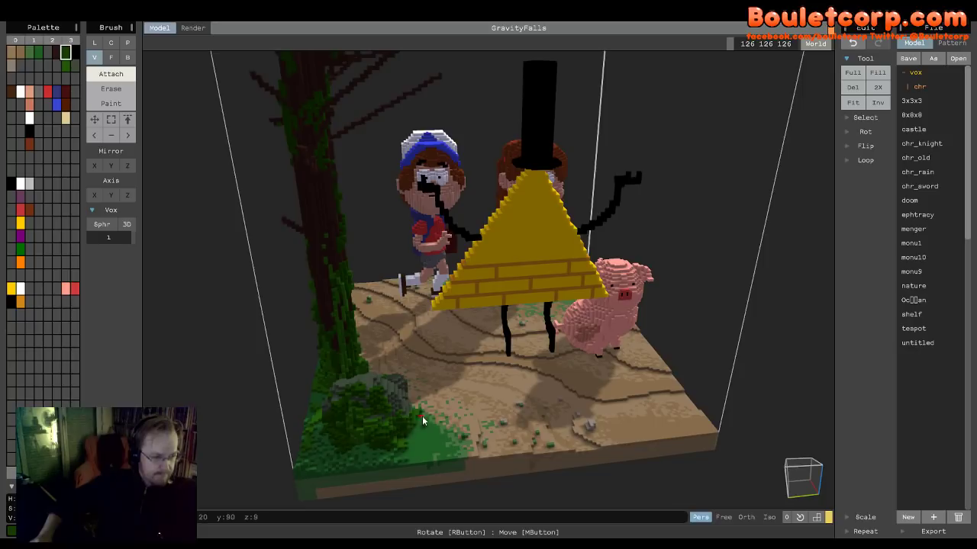
right_drag(391, 402, 443, 357)
scroll(442, 356, up, 4)
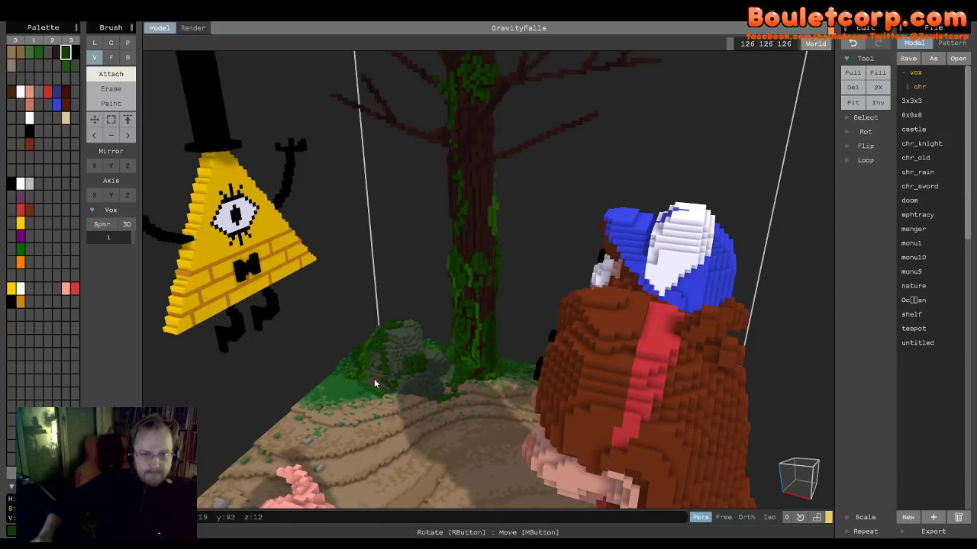
click(65, 66)
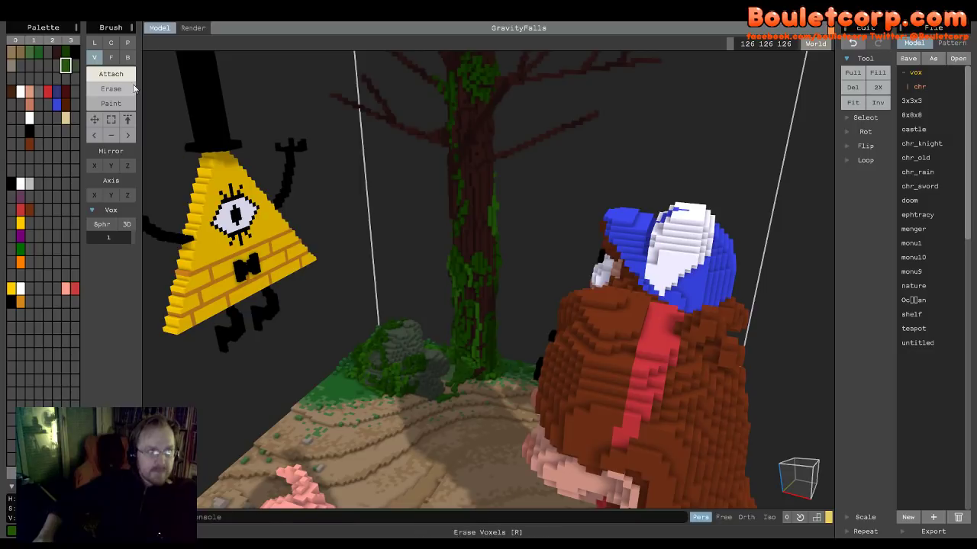
- Add grass-green tufts around the boulder's foot and scatter pale green voxels over the boulder's surface
click(39, 52)
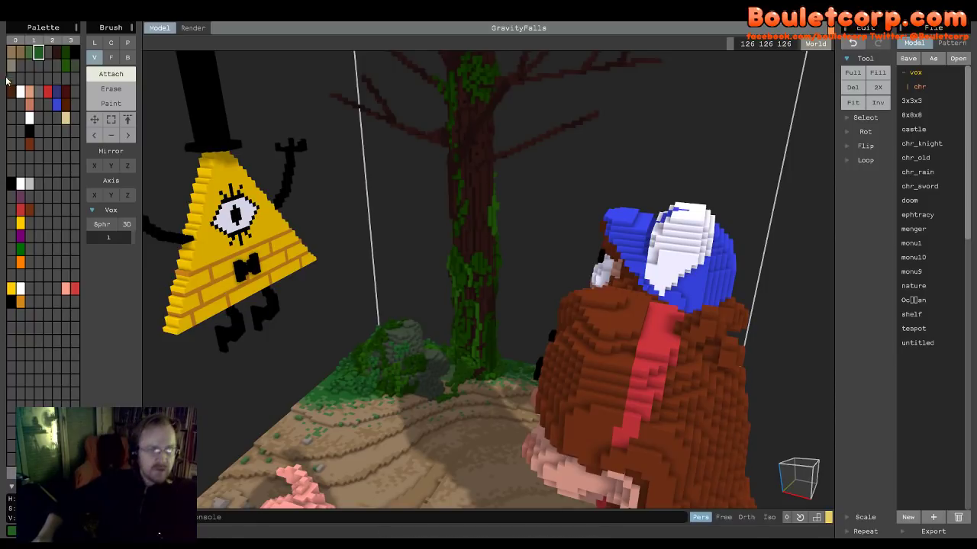
click(29, 52)
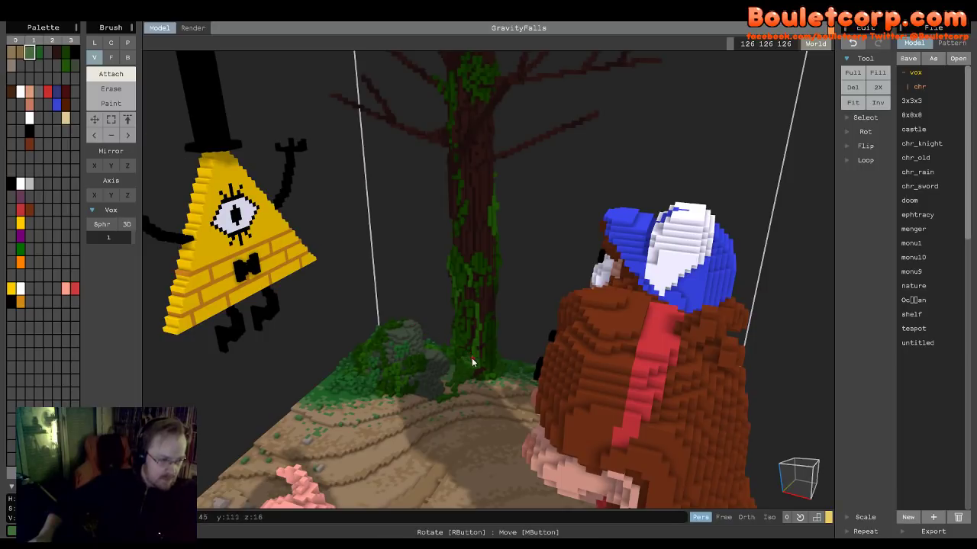
right_drag(496, 371, 473, 361)
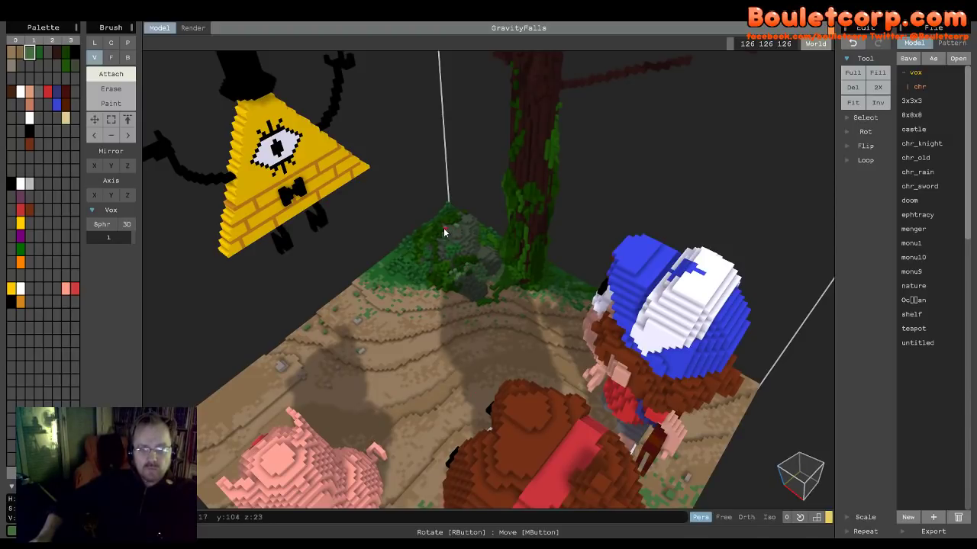
right_drag(496, 239, 482, 262)
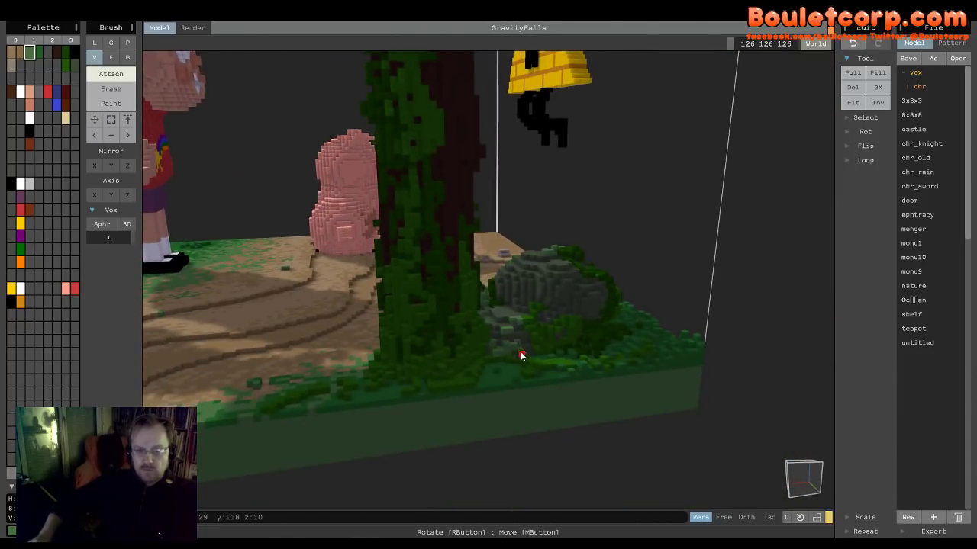
mouse_move(546, 303)
mouse_down()
mouse_move(555, 274)
mouse_move(545, 286)
mouse_move(554, 288)
mouse_move(551, 312)
mouse_move(537, 321)
mouse_up()
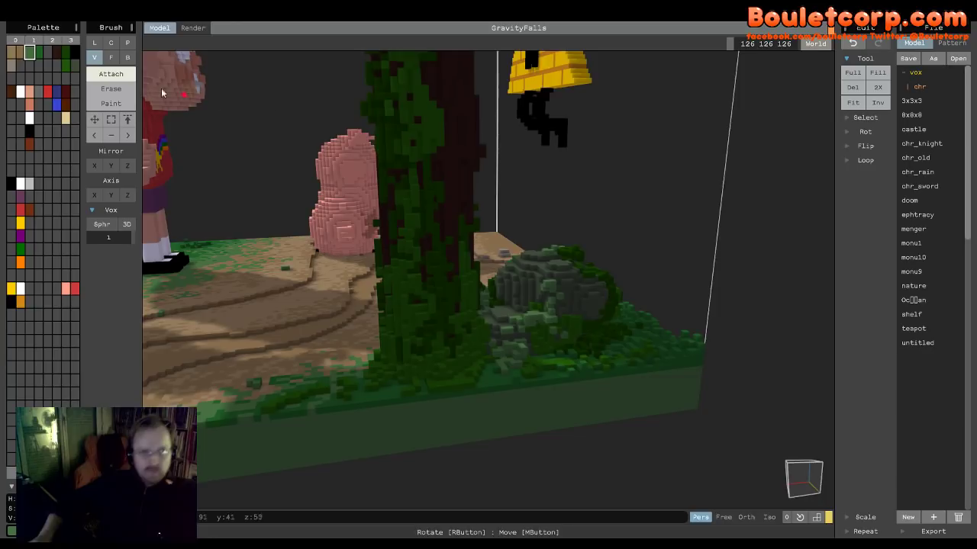
- Pick the medium grass green from the model and add voxels of it among the moss on the boulder
alt+click(580, 334)
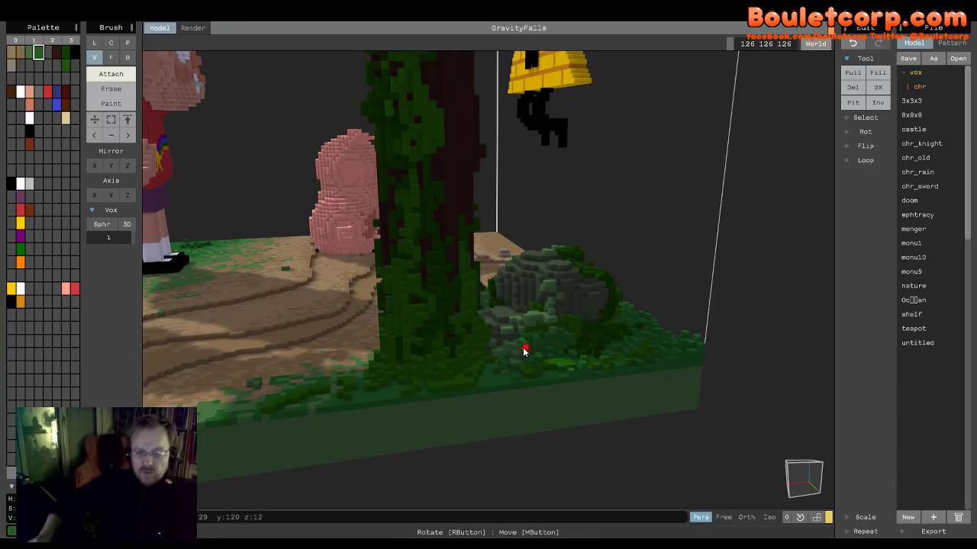
right_drag(522, 355, 517, 248)
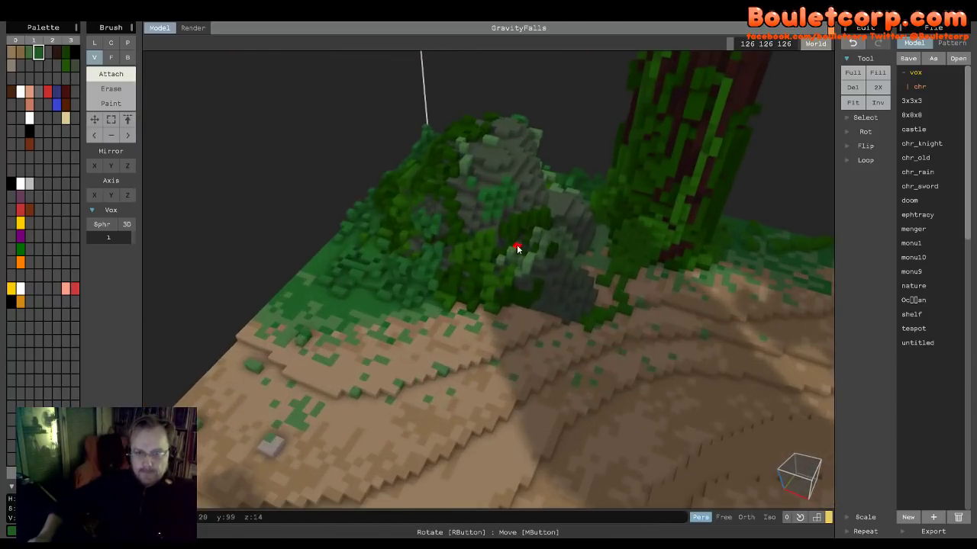
right_drag(580, 201, 419, 374)
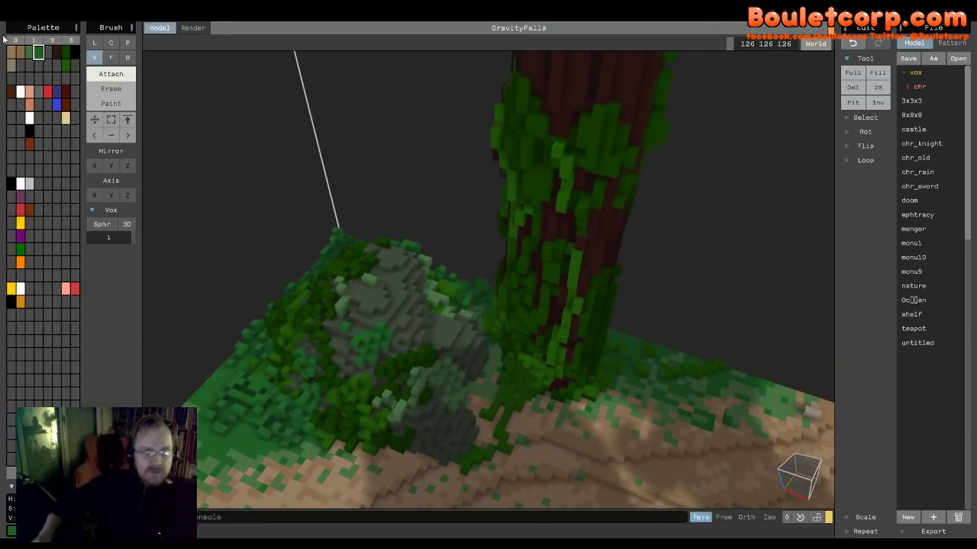
- Mix a pale cream colour in an empty palette slot, and test it with a single voxel on the boulder, undoing that voxel
click(74, 65)
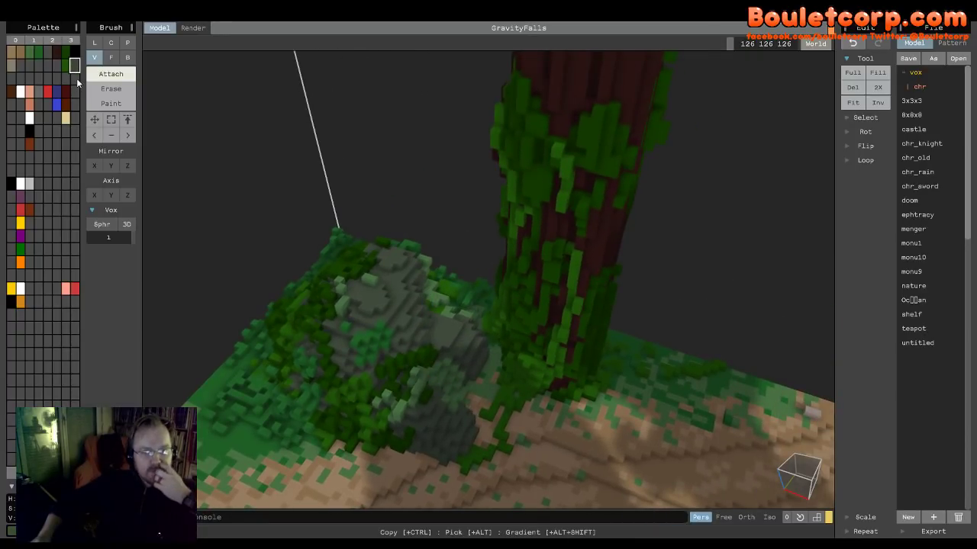
click(75, 79)
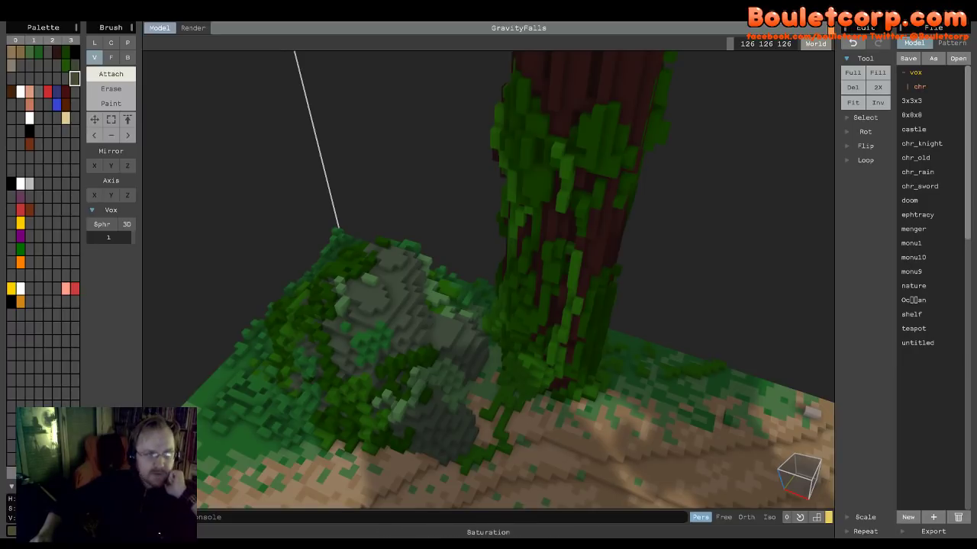
drag(38, 518, 69, 518)
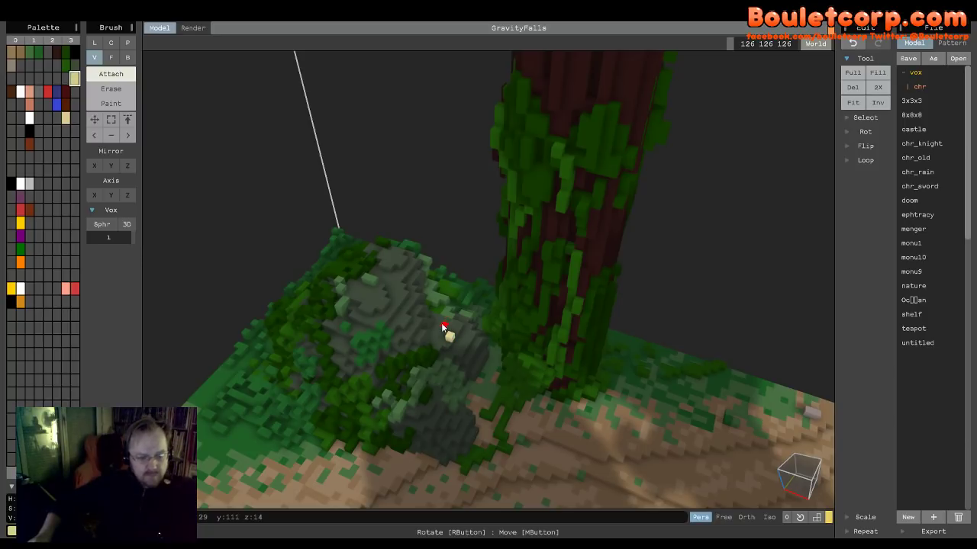
click(443, 327)
key(ctrl+z)
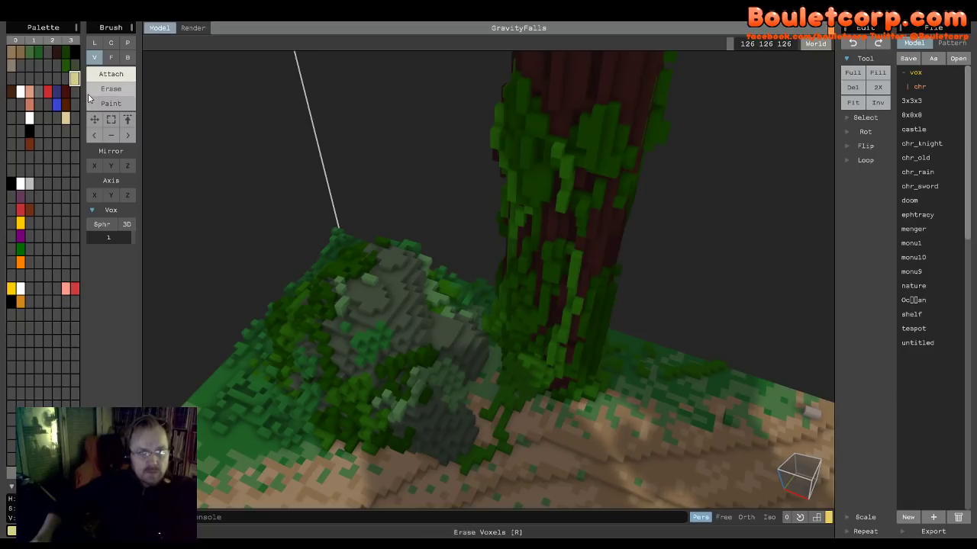
- Paint scattered single voxels of the boulder's bare stone in pale cream
click(121, 105)
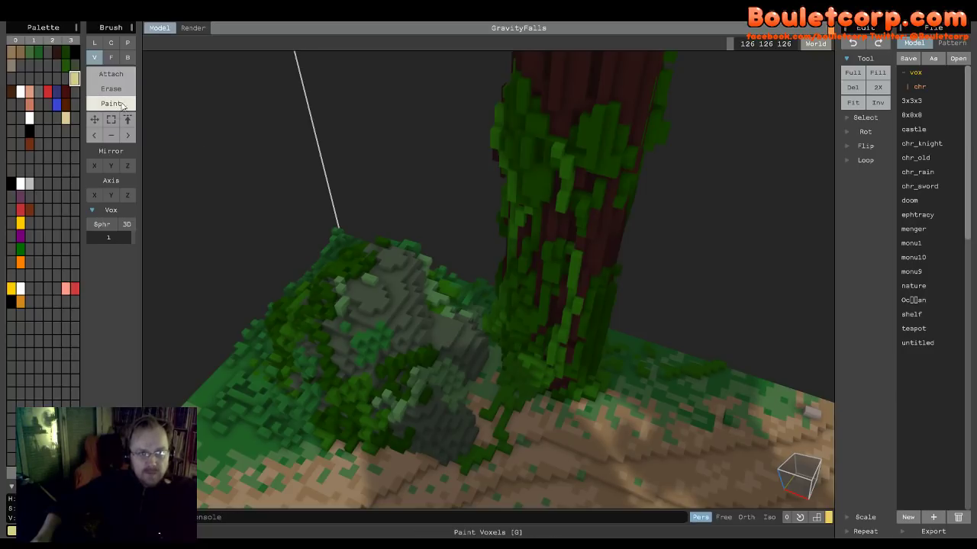
click(443, 335)
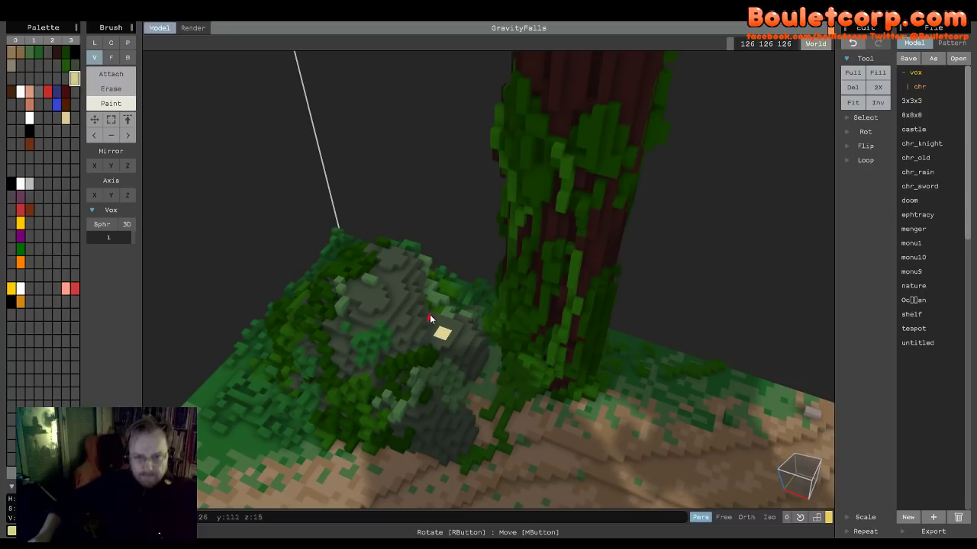
click(396, 307)
click(379, 308)
click(389, 275)
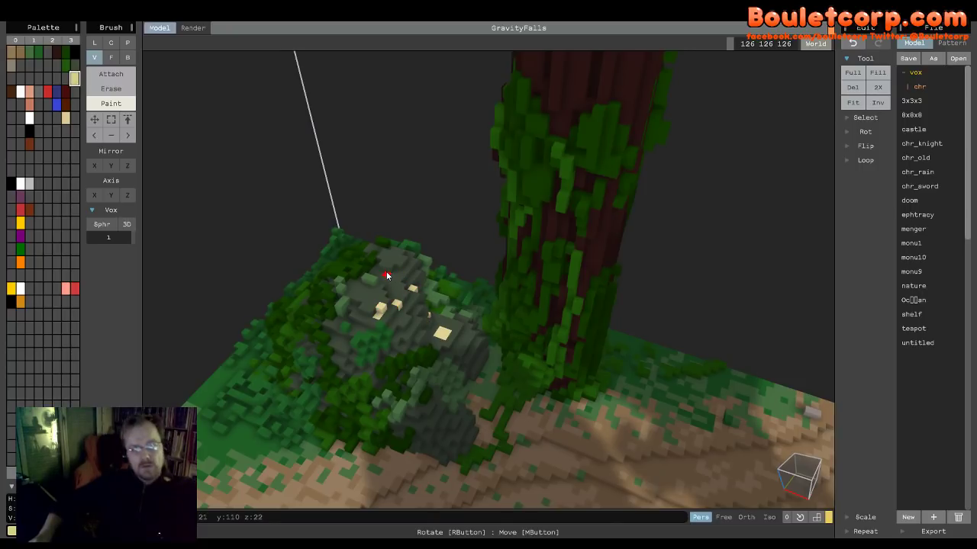
- Set up a dark purplish grey beside the cream in the palette and paint shading patches of it over the boulder's stone
click(66, 79)
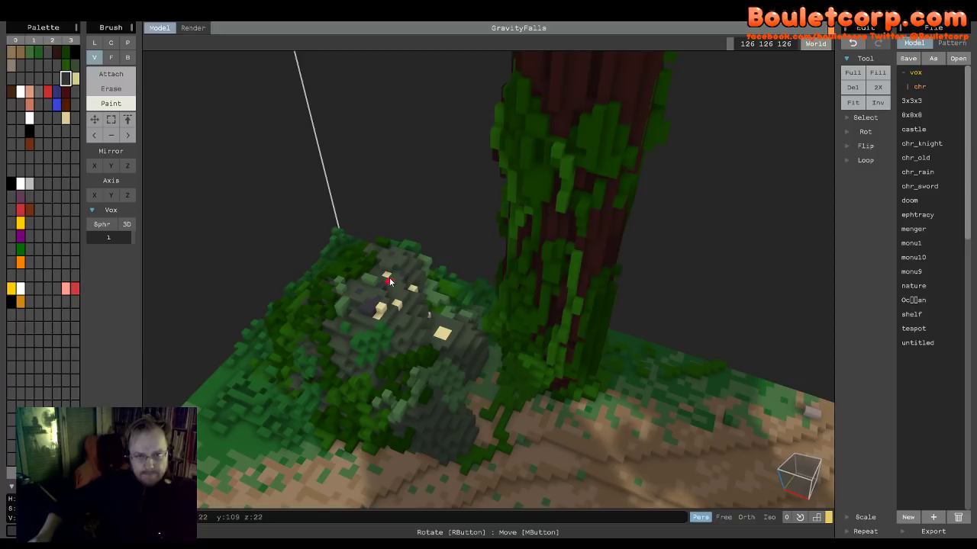
click(396, 304)
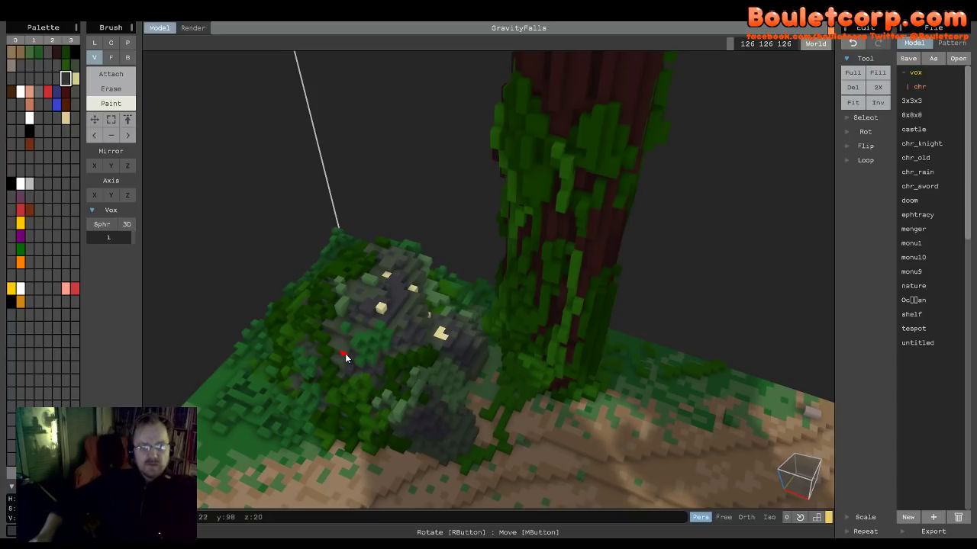
right_drag(548, 351, 557, 245)
scroll(428, 333, down, 6)
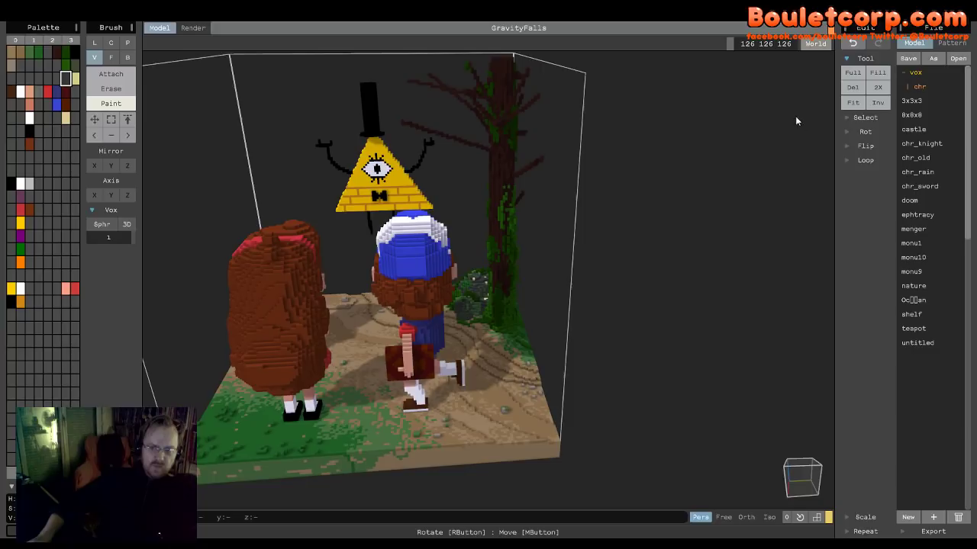
right_drag(735, 250, 638, 361)
right_drag(607, 372, 547, 369)
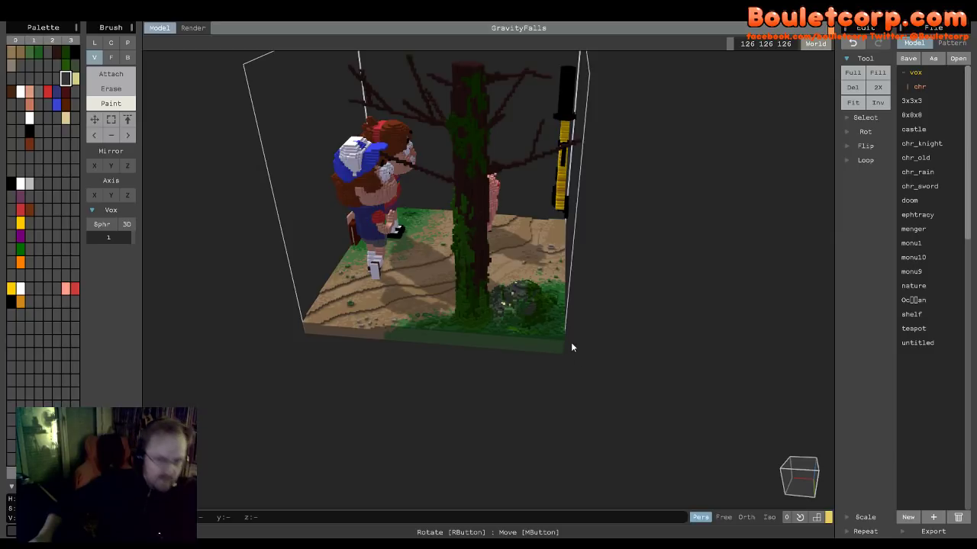
scroll(555, 333, up, 10)
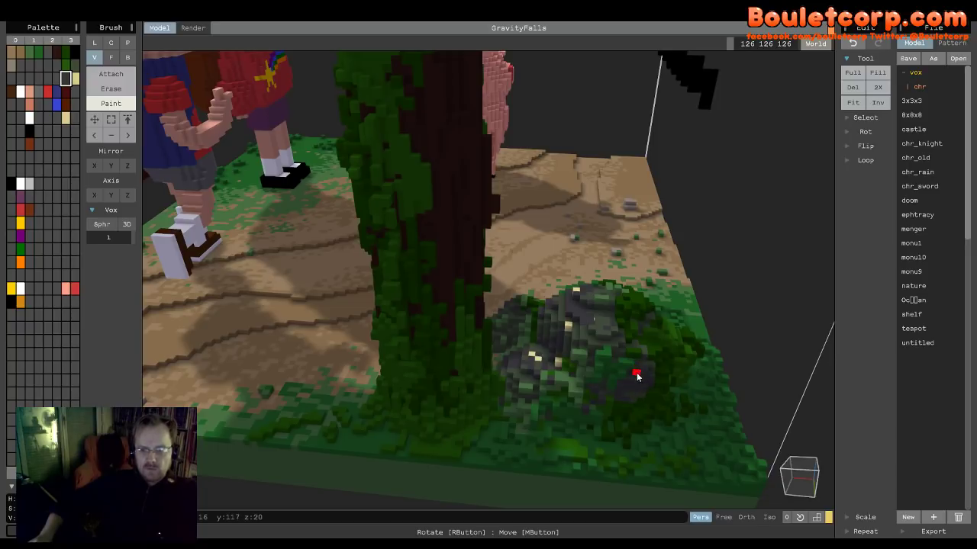
right_drag(650, 425, 584, 402)
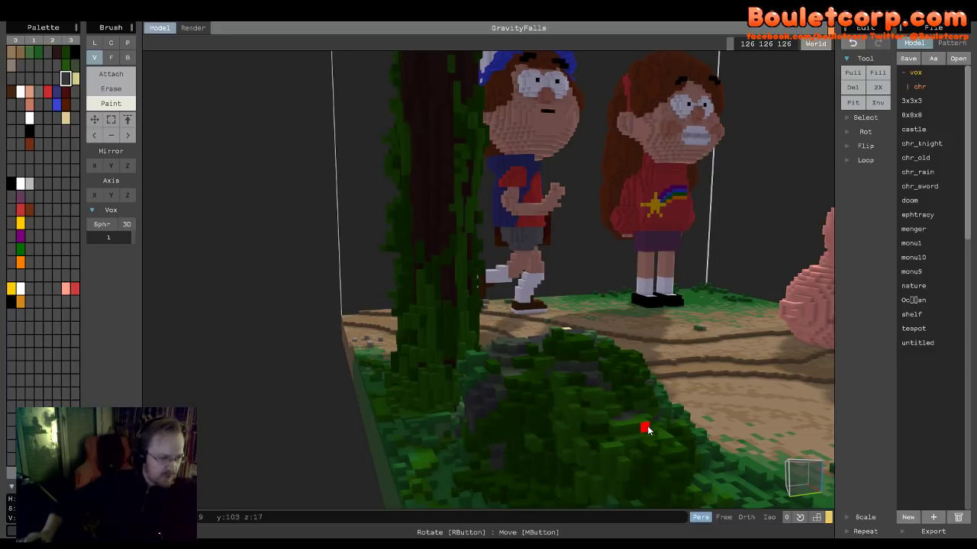
- Attach dark green moss voxels at the tree's path-side foot and top them with brighter green ones
right_drag(588, 353, 374, 368)
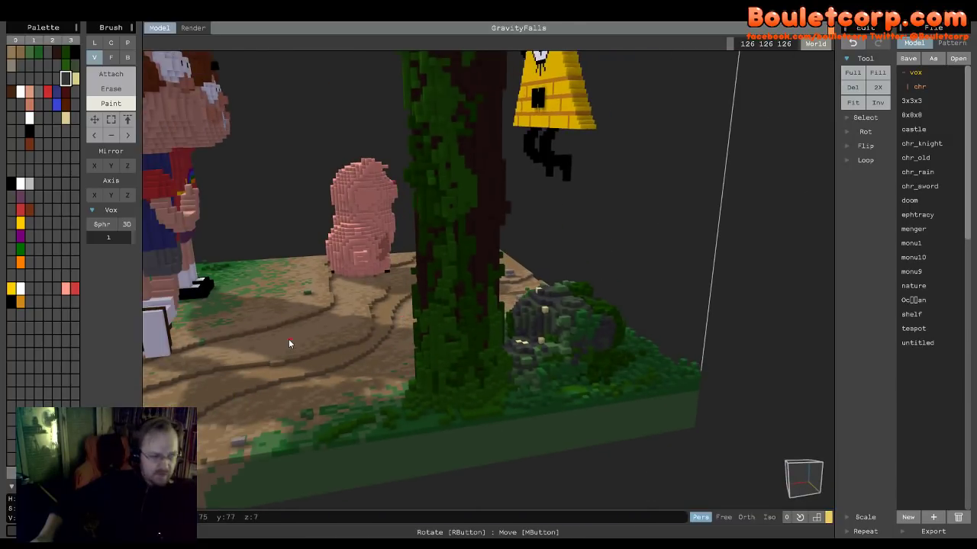
mouse_move(326, 348)
right_down()
mouse_move(488, 354)
mouse_move(397, 355)
right_up()
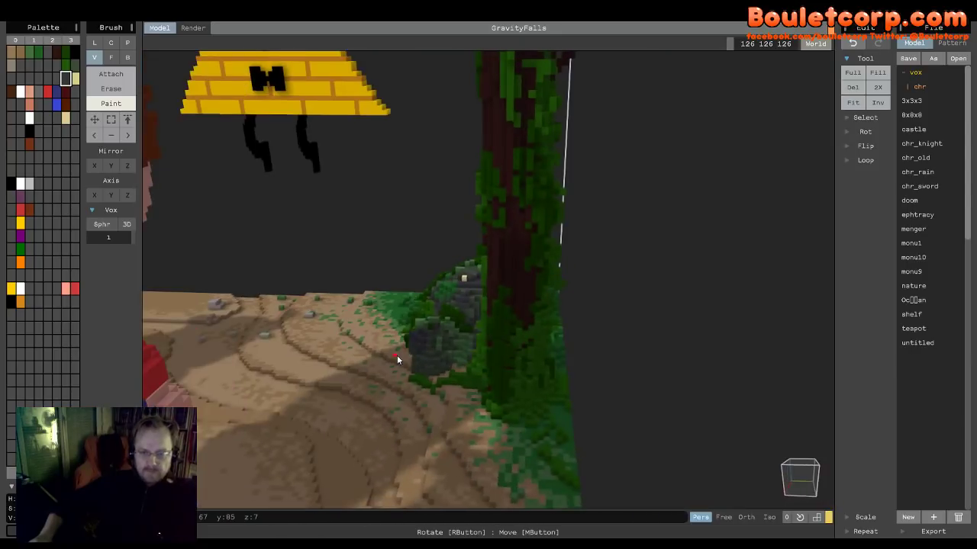
click(65, 51)
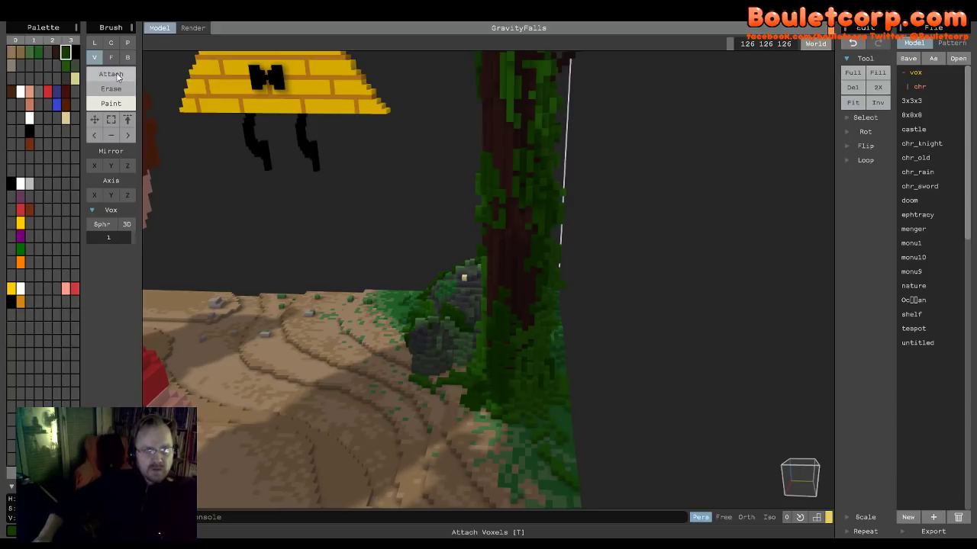
click(117, 75)
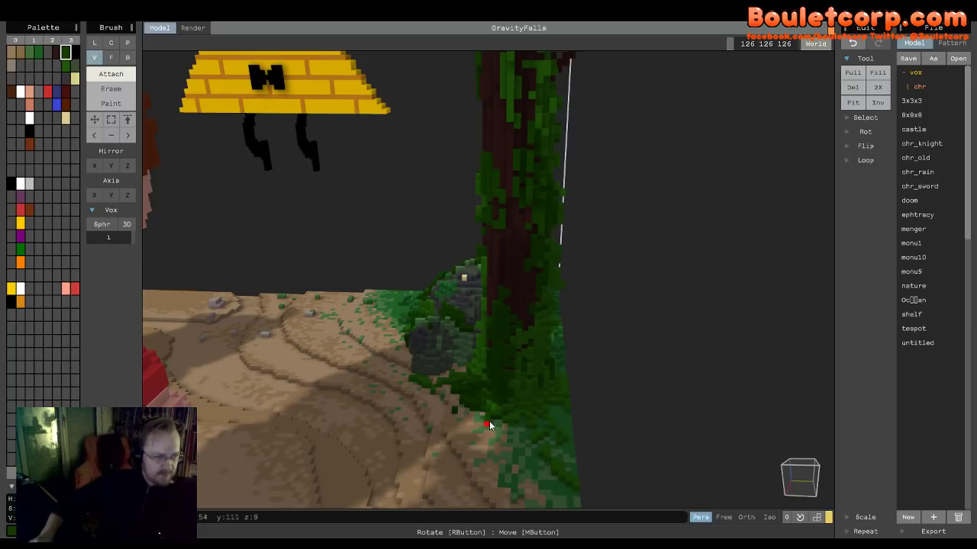
alt+click(304, 169)
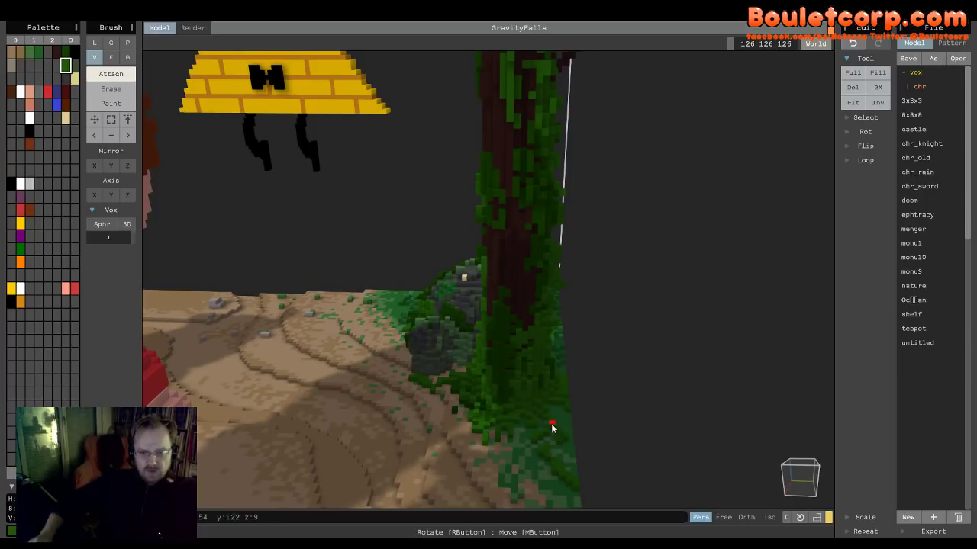
- Add more bright green voxels over the trunk's lower moss and the grass around the tree's roots out to the base's edge
right_drag(562, 414, 561, 391)
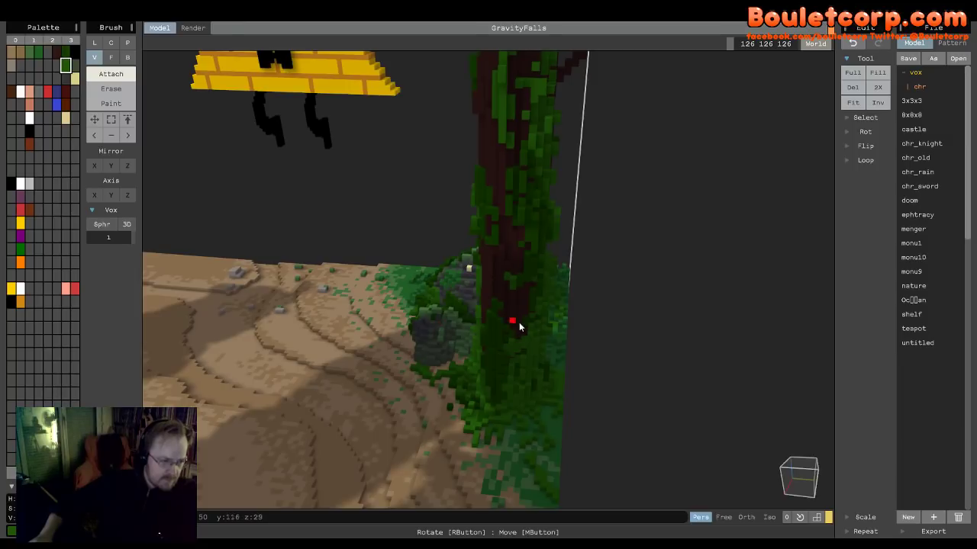
right_drag(524, 323, 537, 336)
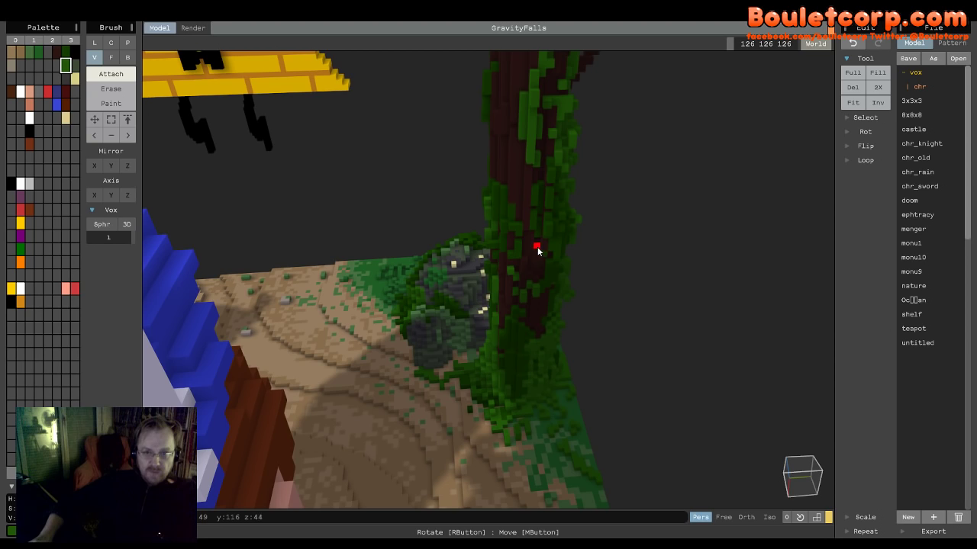
right_drag(538, 281, 806, 282)
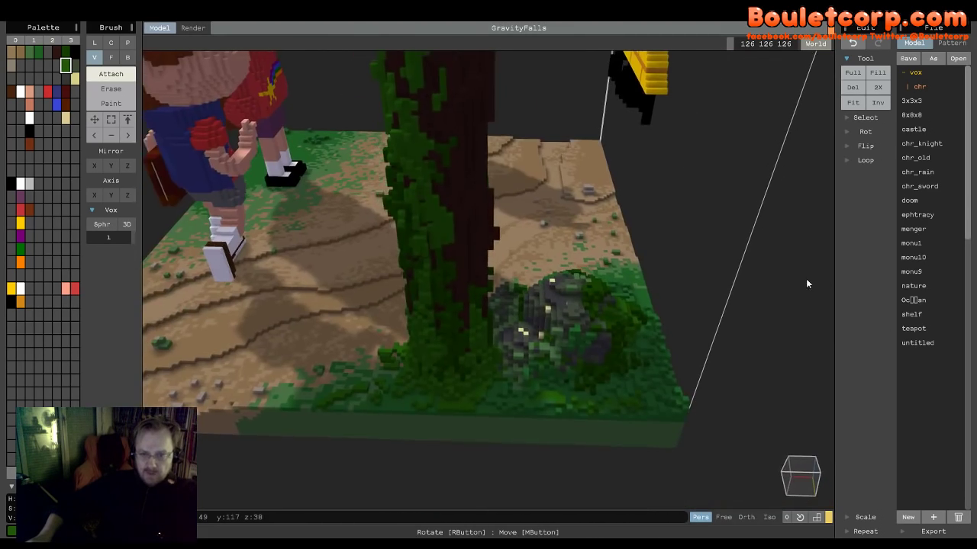
right_drag(744, 292, 496, 305)
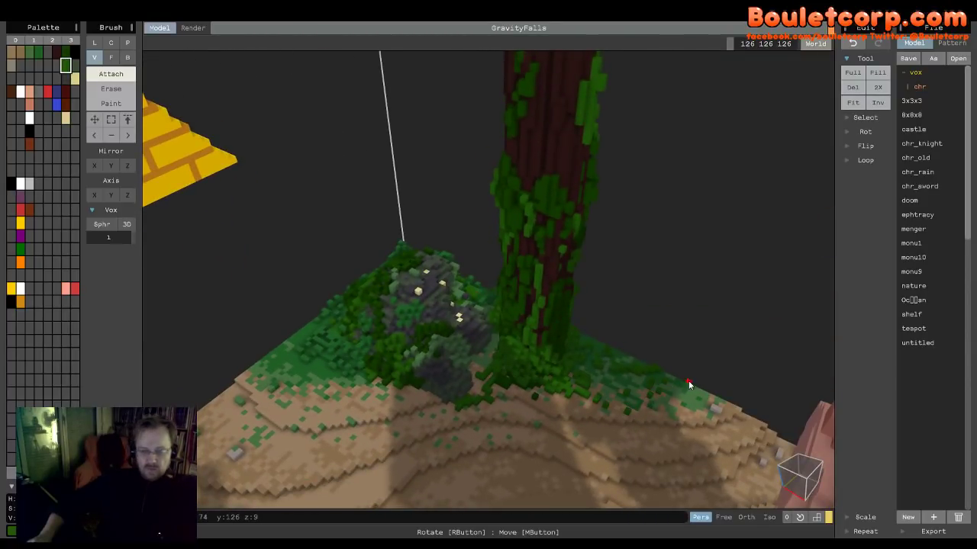
right_drag(660, 361, 520, 429)
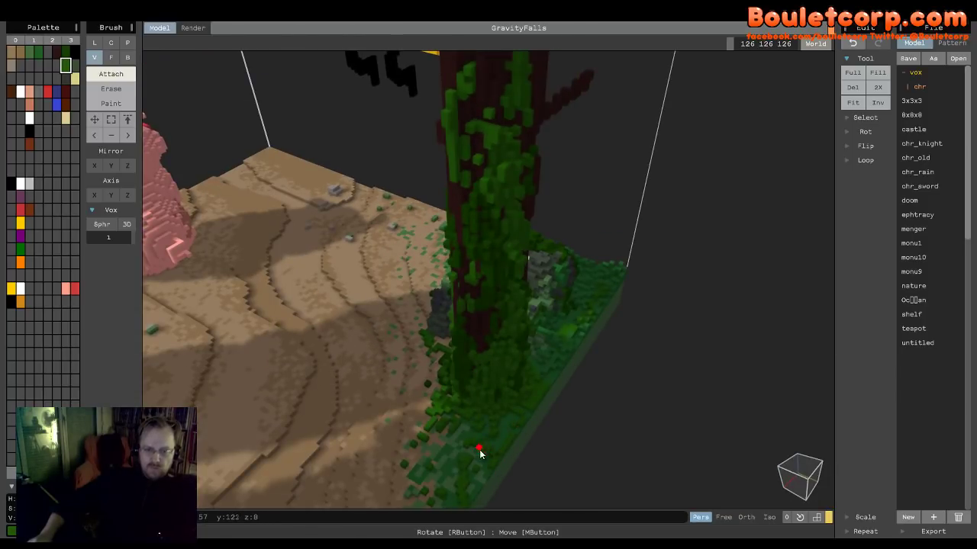
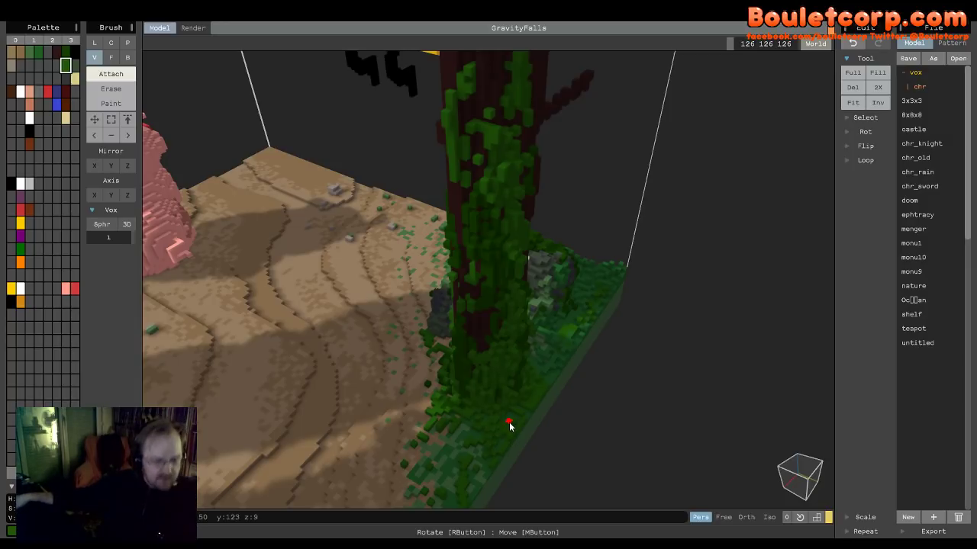
- Paint the ground between the tree's foot and the path with patches of bright moss green and medium grass green
right_drag(508, 421, 483, 420)
click(110, 103)
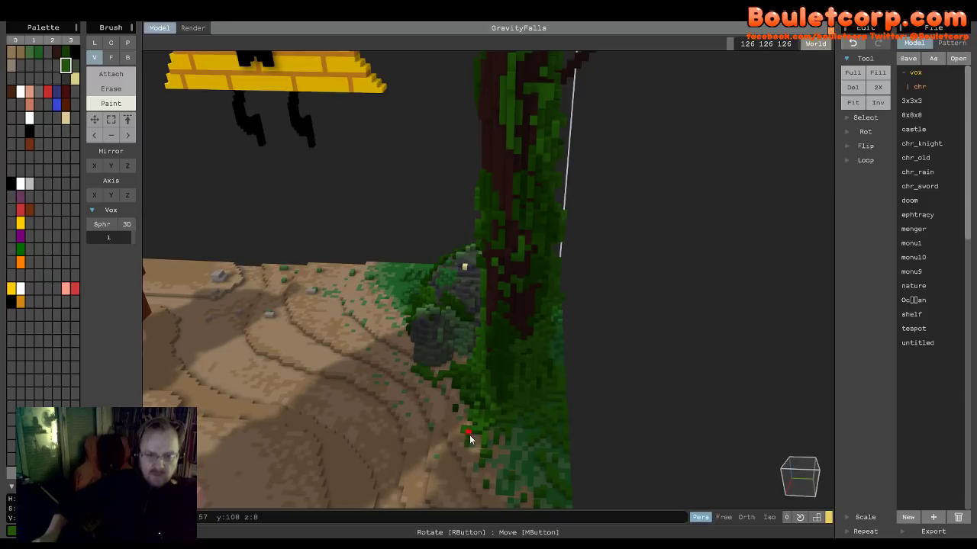
drag(462, 439, 475, 449)
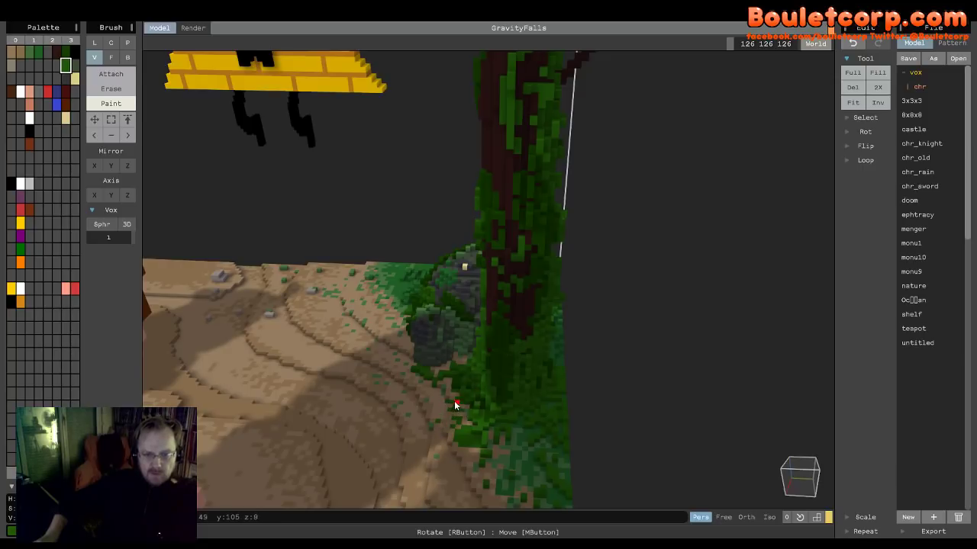
right_drag(465, 447, 512, 440)
alt+click(503, 432)
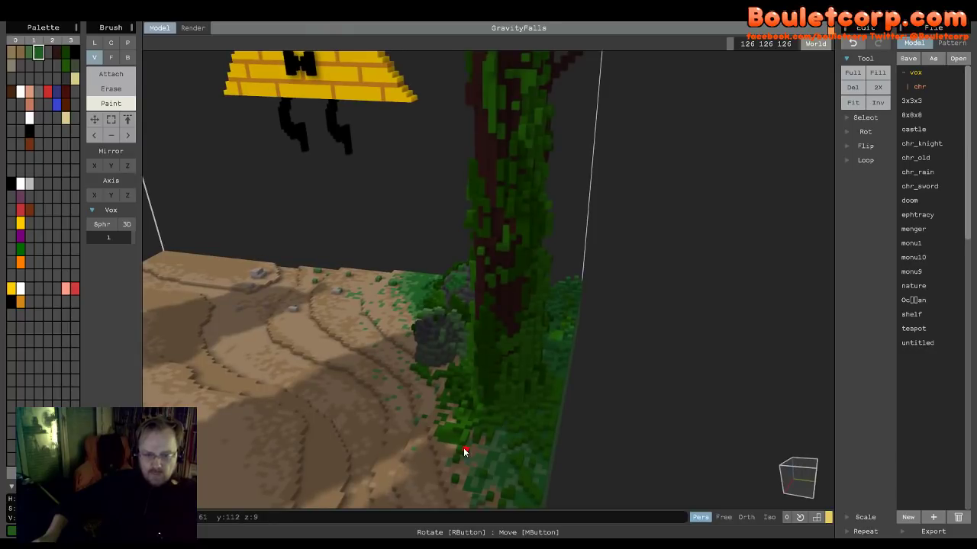
mouse_move(427, 437)
mouse_down()
mouse_move(418, 461)
mouse_move(429, 468)
mouse_up()
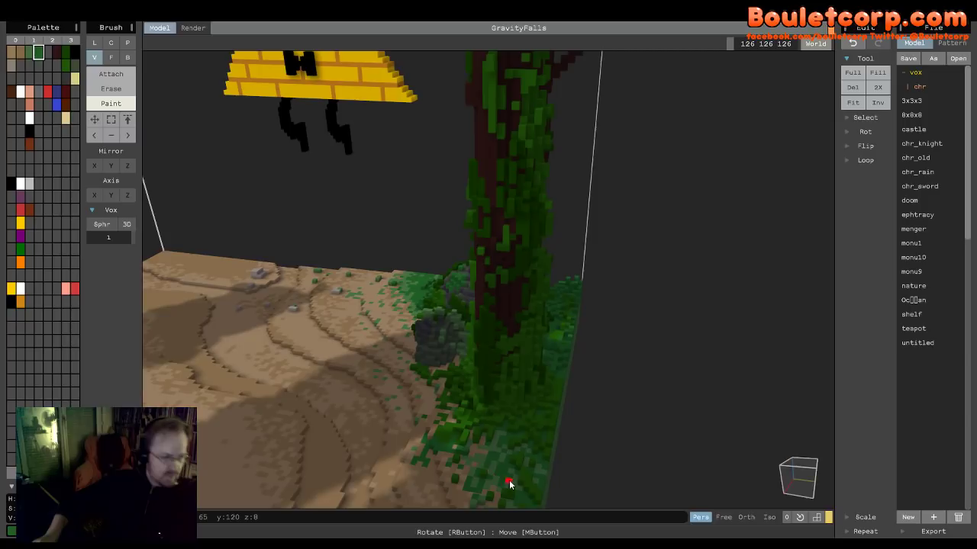
right_drag(441, 458, 548, 459)
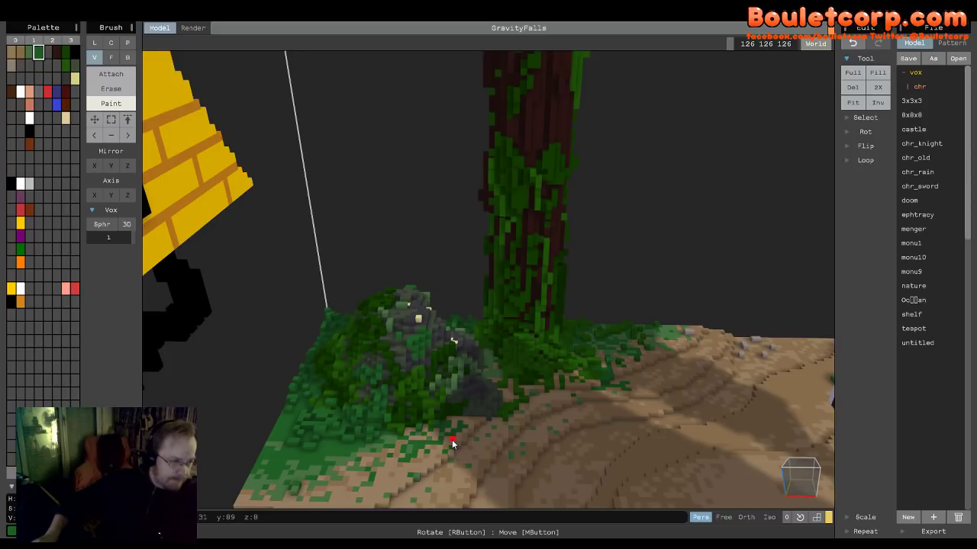
- Build a dark grey-green boulder with a size 5 voxel brush on the grassy corner behind the long-haired girl, adding smaller stones beside it
right_drag(461, 451, 327, 390)
right_drag(720, 369, 518, 353)
scroll(632, 353, up, 2)
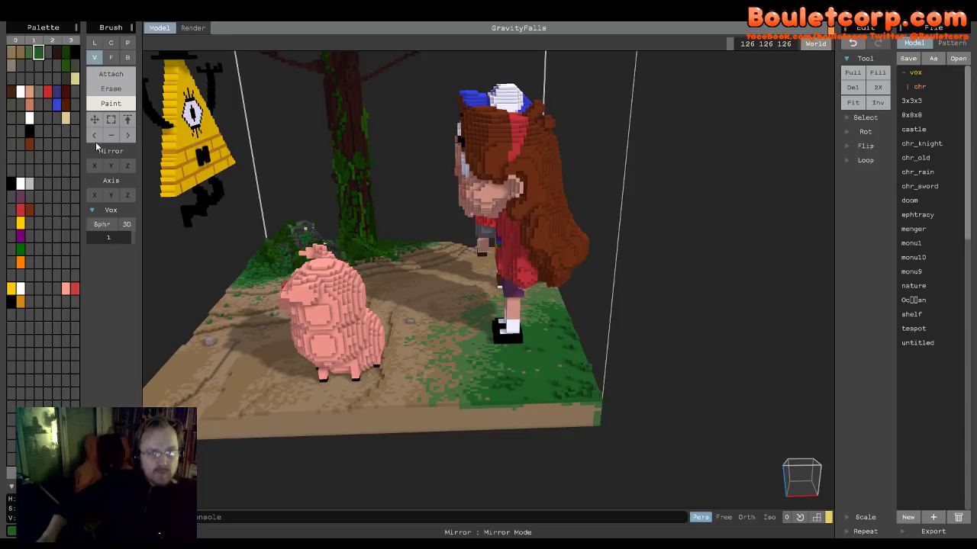
click(74, 65)
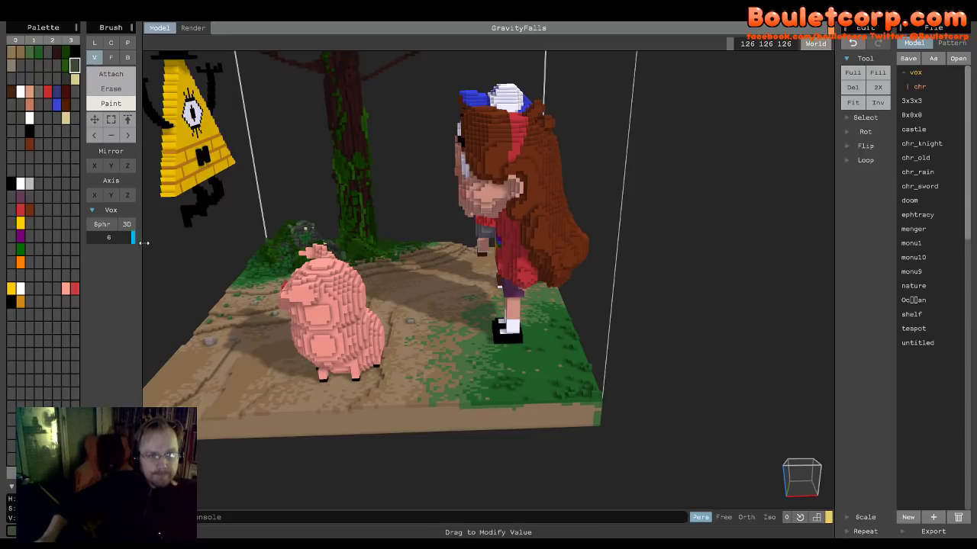
drag(144, 243, 139, 242)
click(111, 74)
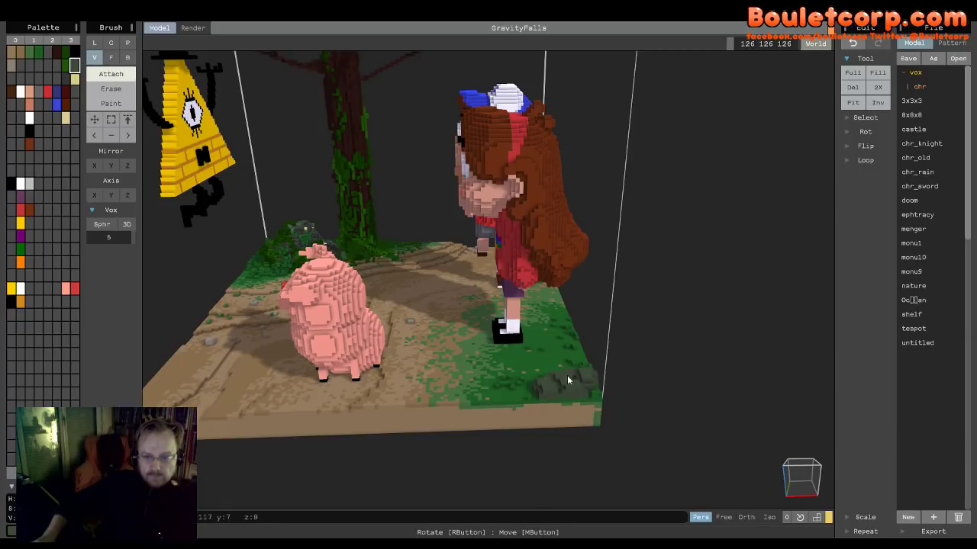
mouse_move(569, 378)
mouse_down()
mouse_move(530, 365)
mouse_move(549, 357)
mouse_move(563, 366)
mouse_up()
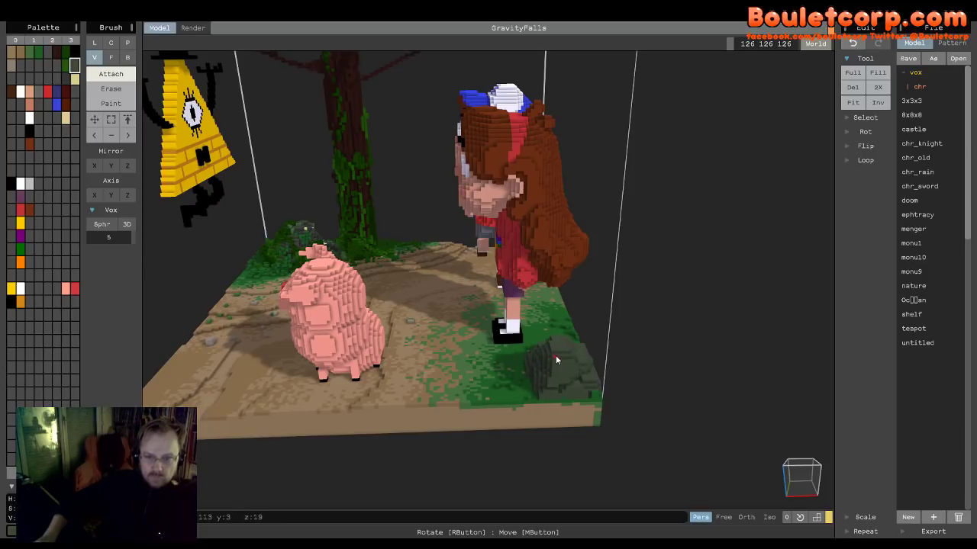
right_drag(557, 371, 591, 333)
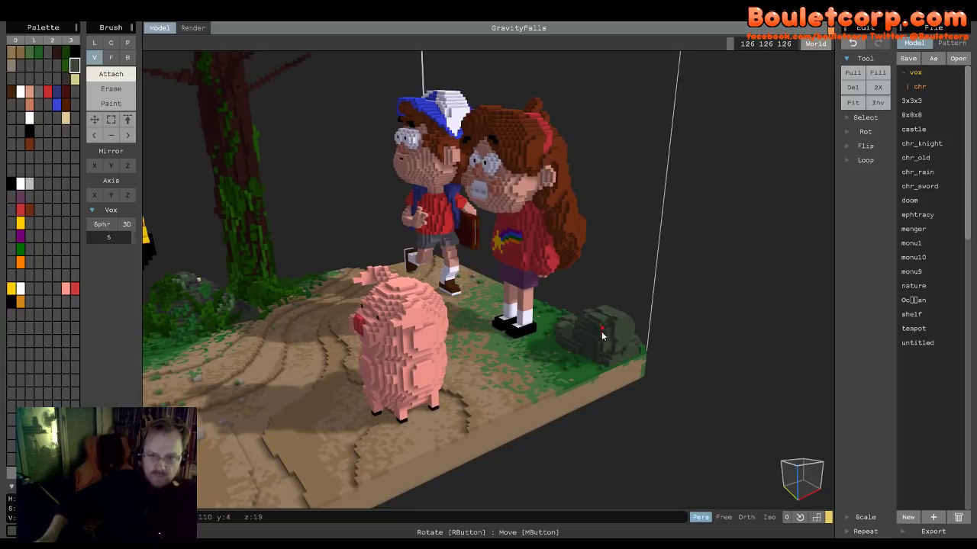
right_drag(642, 356, 431, 370)
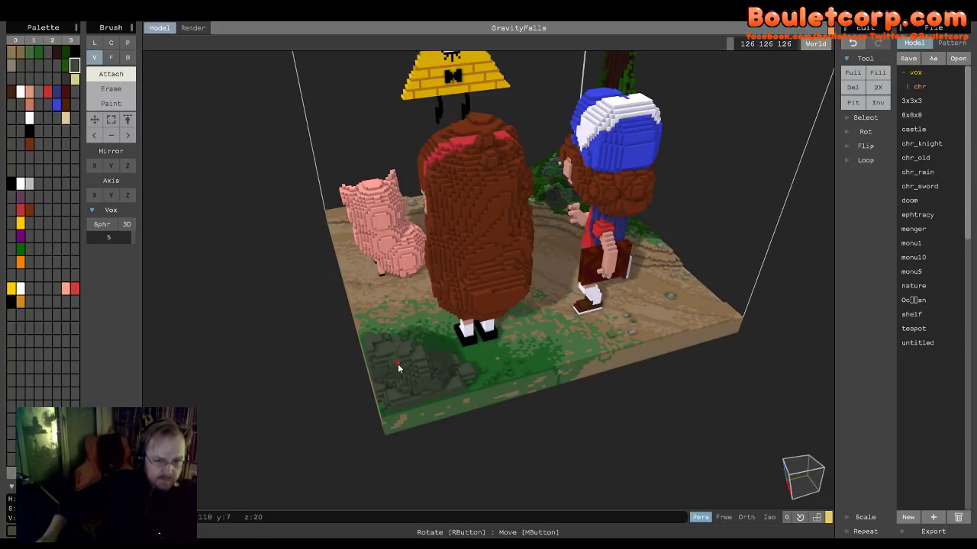
- Attach bright green moss voxels over the front and back of the boulder behind the girl with a size 1 brush
right_drag(408, 379, 540, 395)
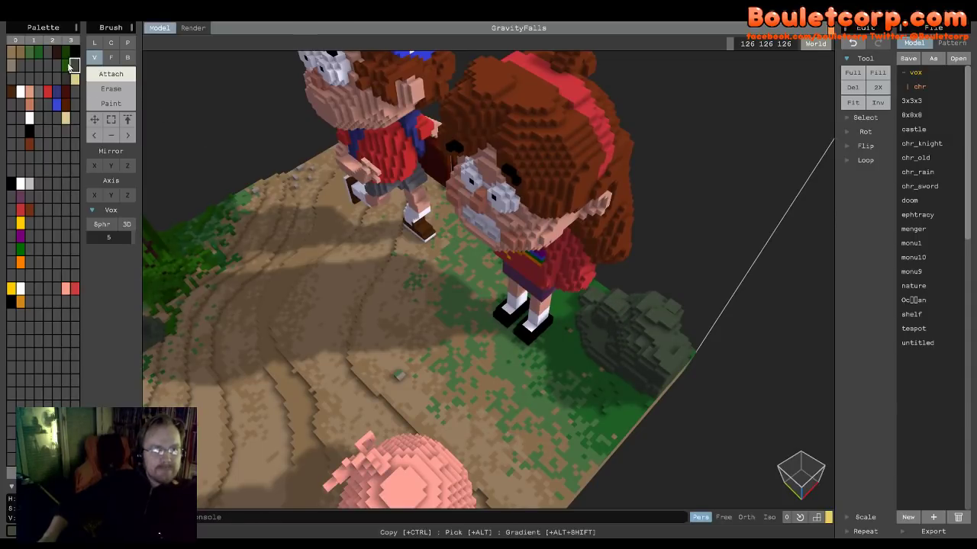
click(68, 65)
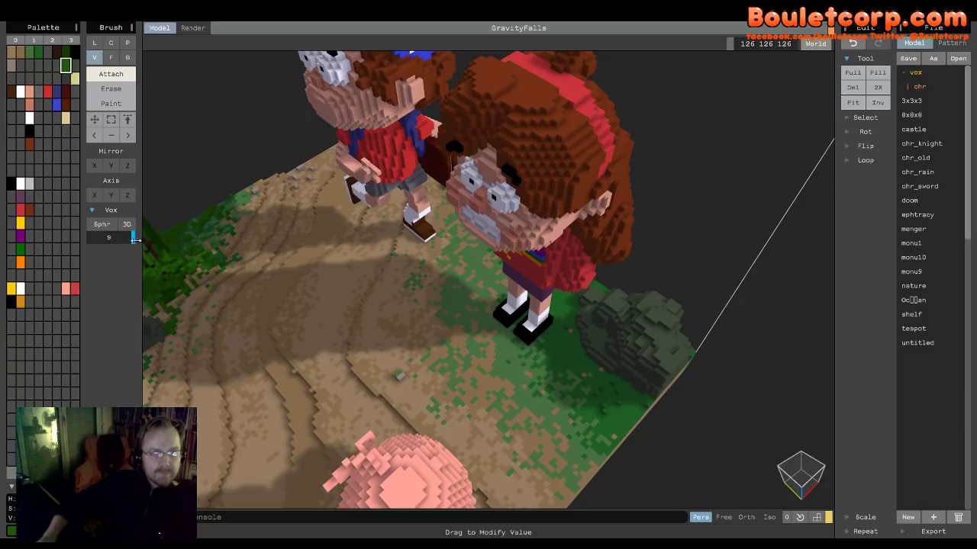
drag(134, 240, 109, 244)
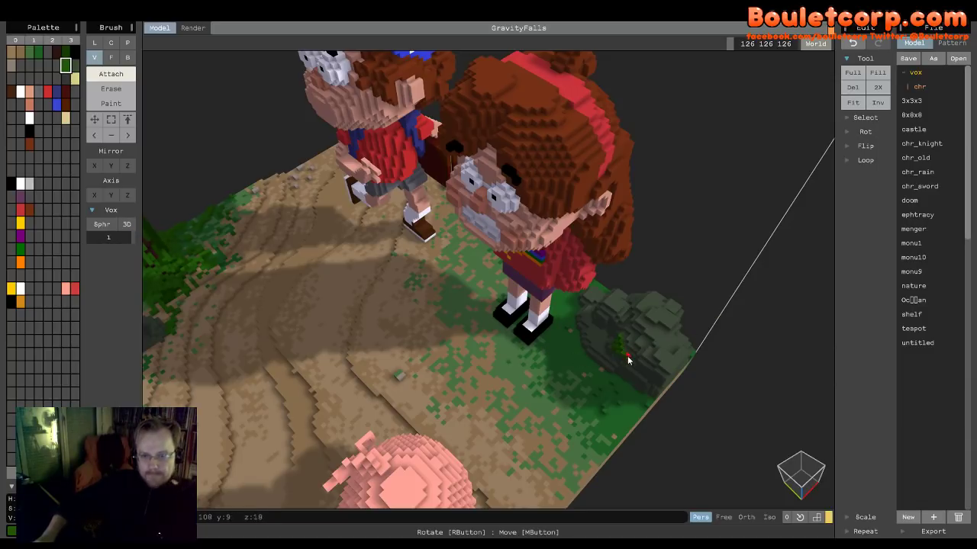
mouse_move(622, 370)
mouse_down()
mouse_move(652, 389)
mouse_move(663, 412)
mouse_up()
mouse_move(650, 377)
mouse_down()
mouse_move(672, 357)
mouse_move(650, 333)
mouse_up()
right_drag(686, 348, 584, 414)
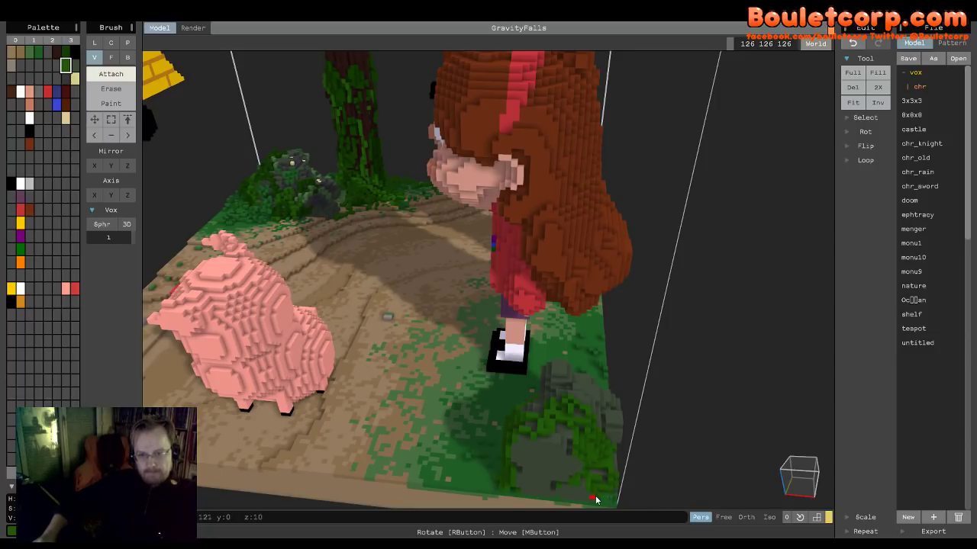
right_drag(595, 500, 494, 439)
mouse_move(288, 335)
mouse_down()
mouse_move(331, 357)
mouse_move(360, 399)
mouse_move(387, 409)
mouse_up()
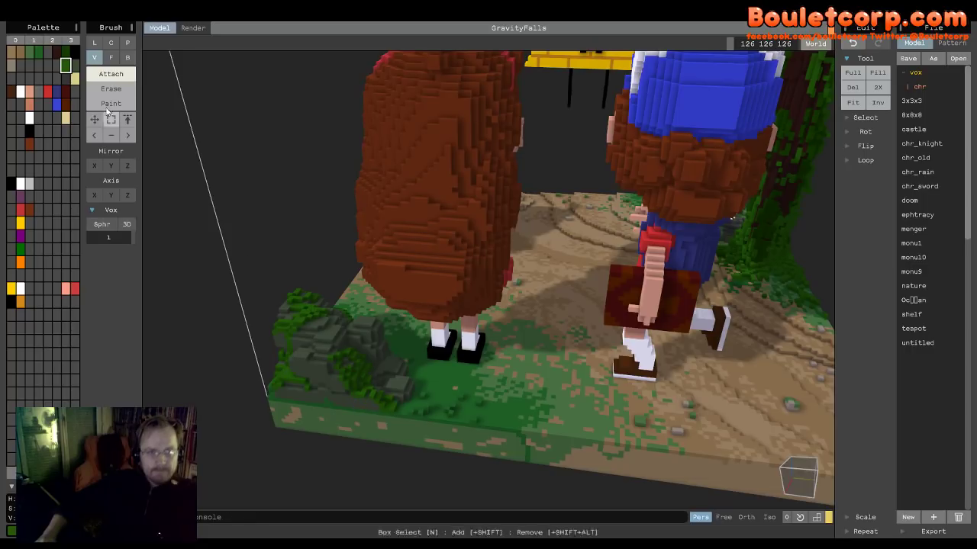
- Attach darker green moss voxels between the bright patches on the boulder, its smaller stones and the side facing the path
click(66, 52)
mouse_move(332, 344)
mouse_down()
mouse_move(338, 338)
mouse_move(312, 331)
mouse_move(315, 320)
mouse_move(321, 344)
mouse_move(288, 352)
mouse_move(294, 308)
mouse_move(379, 365)
mouse_move(377, 341)
mouse_move(347, 342)
mouse_move(365, 339)
mouse_up()
mouse_move(420, 398)
mouse_down()
mouse_move(375, 399)
mouse_move(354, 388)
mouse_up()
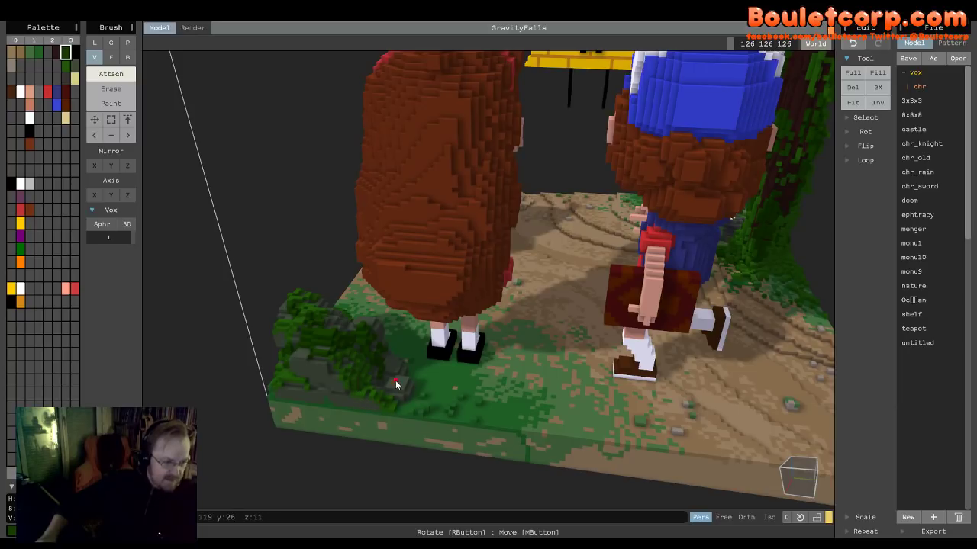
drag(405, 385, 388, 376)
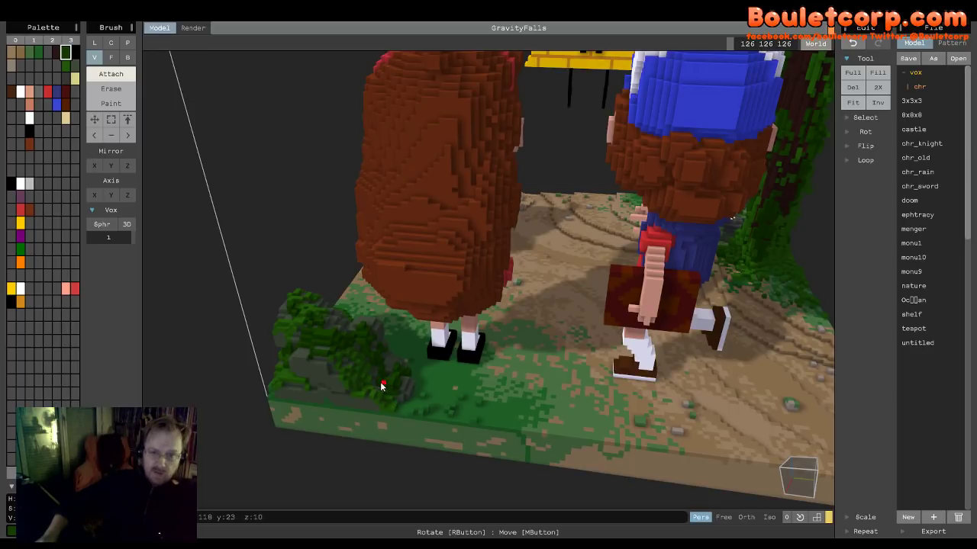
right_drag(333, 370, 629, 313)
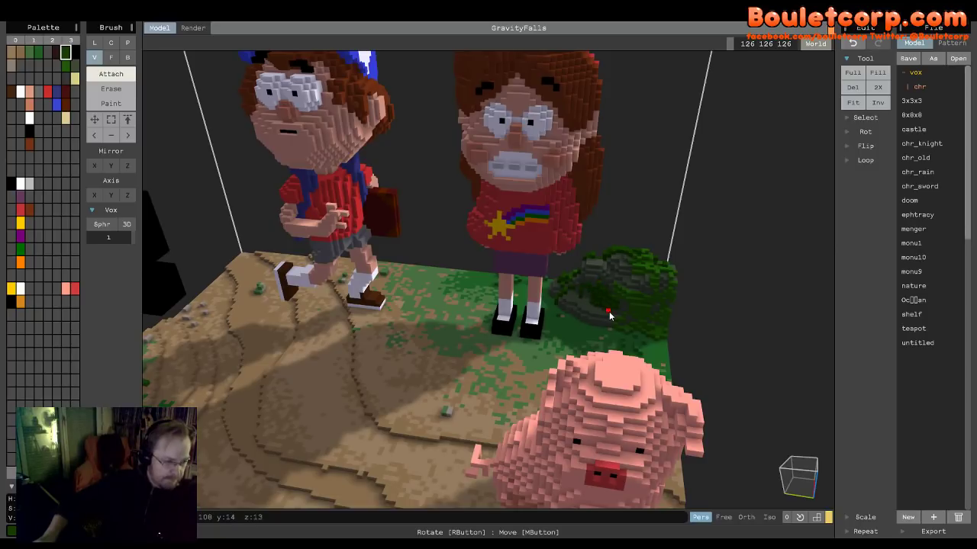
right_drag(636, 327, 501, 346)
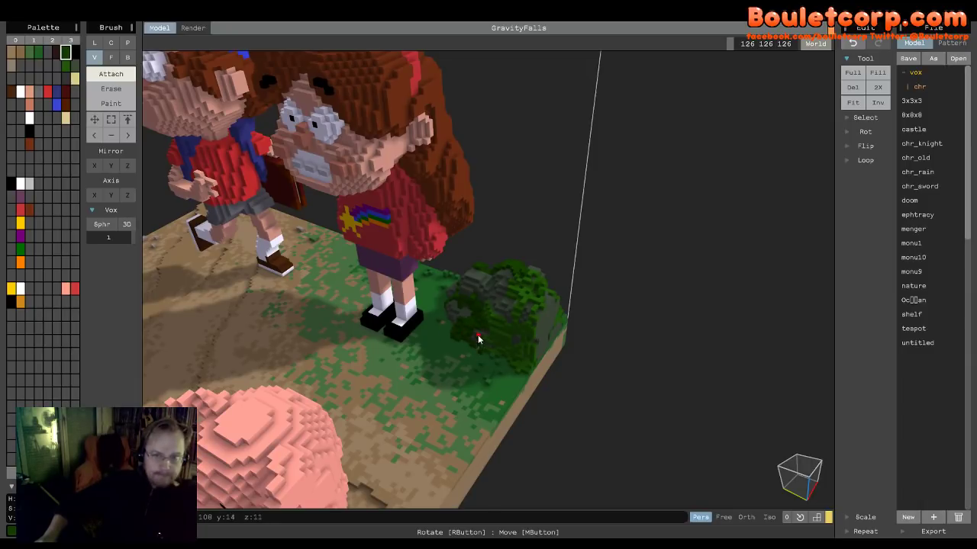
- Add medium green voxels to the boulder's moss and place two single cream voxels on its bare grey stone
click(39, 52)
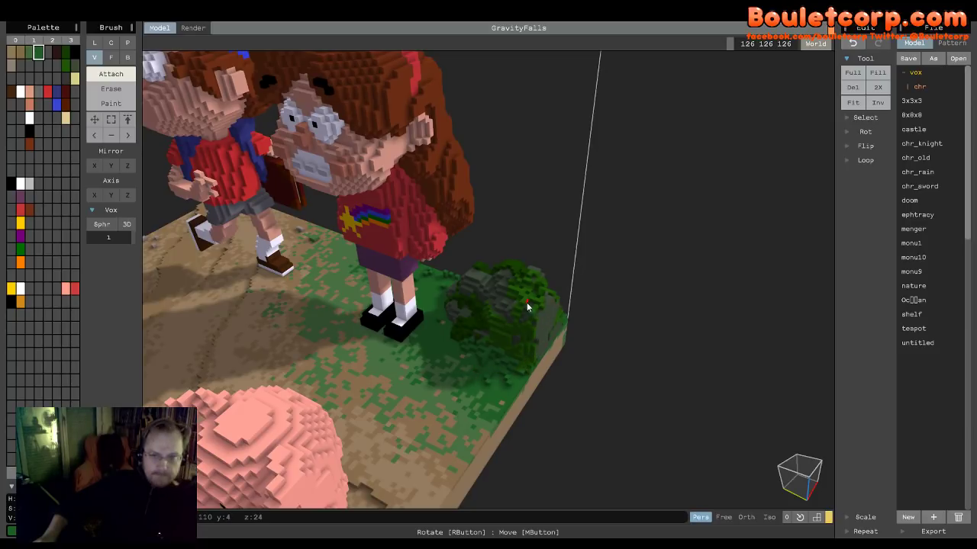
alt+click(495, 324)
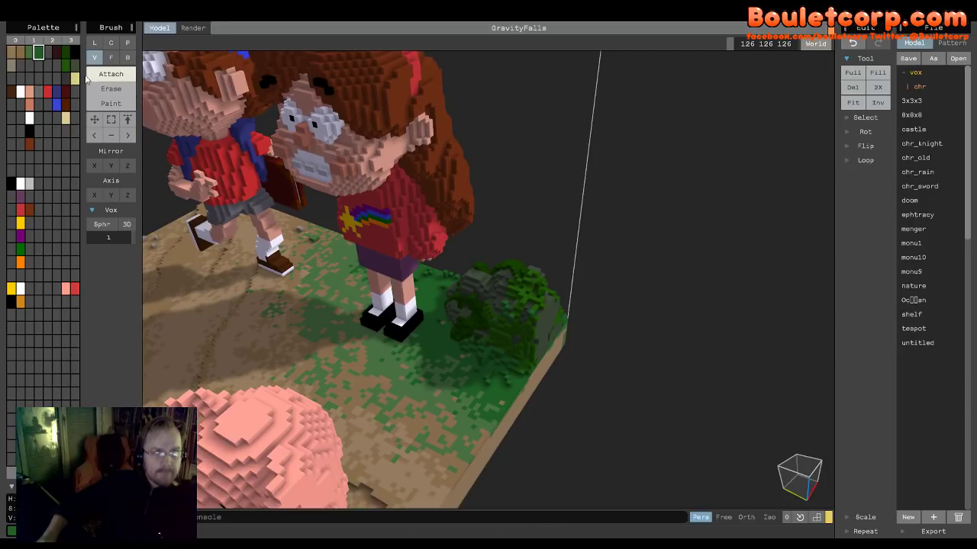
click(494, 300)
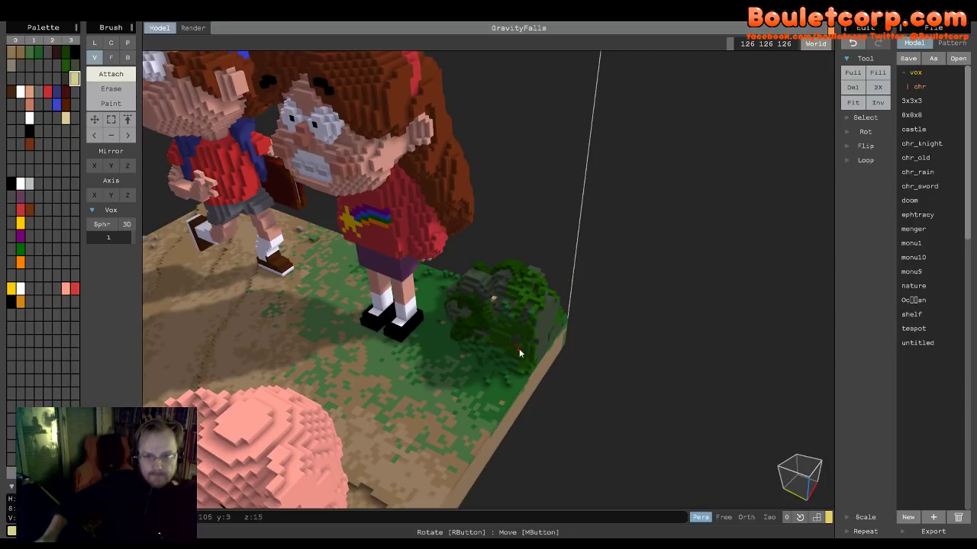
click(494, 284)
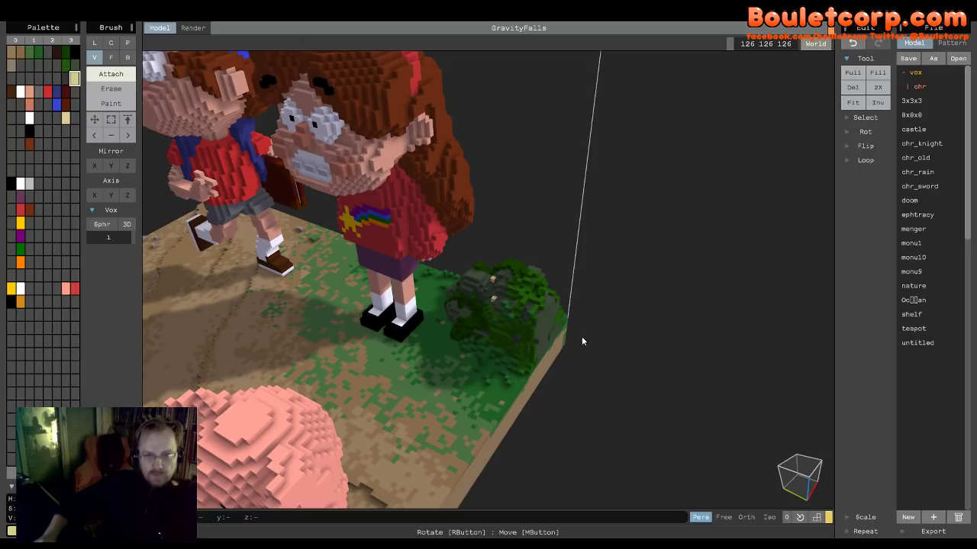
- Paint dark grey shading patches onto the bare stone on all sides of the mossy boulder
click(66, 78)
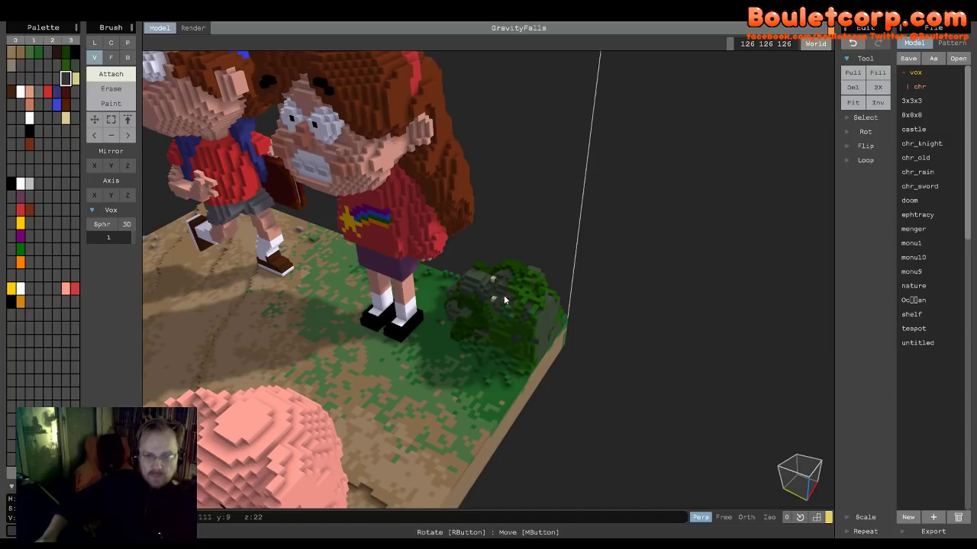
click(112, 103)
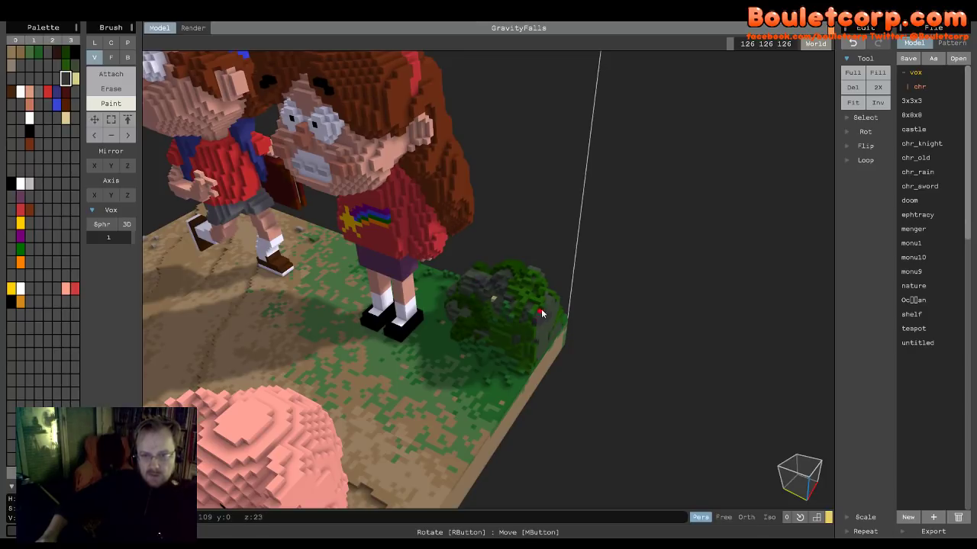
right_drag(548, 321, 392, 305)
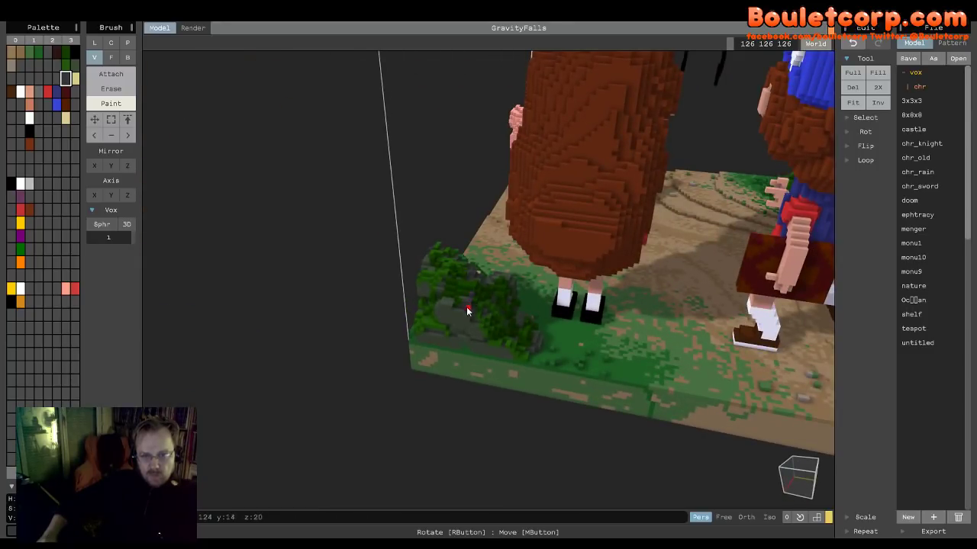
scroll(466, 306, up, 5)
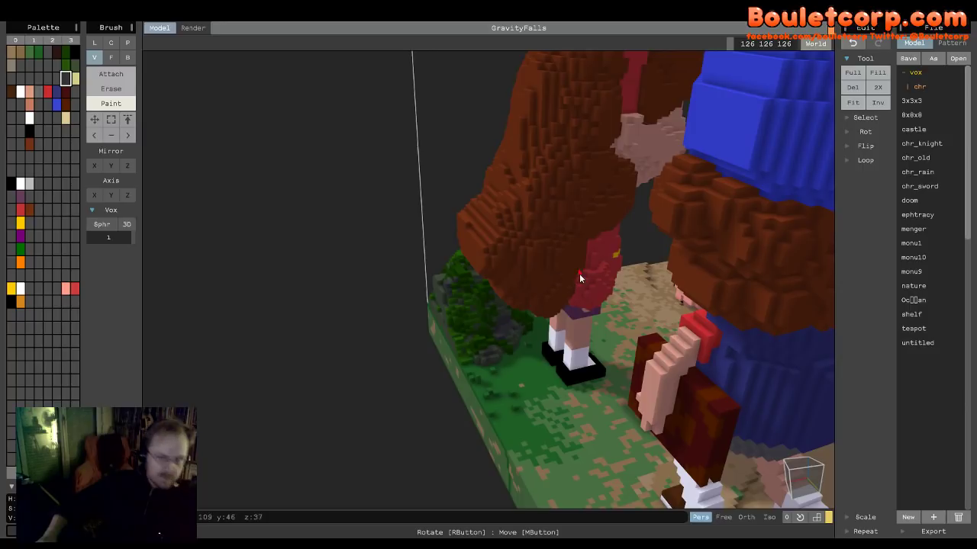
right_drag(462, 283, 711, 294)
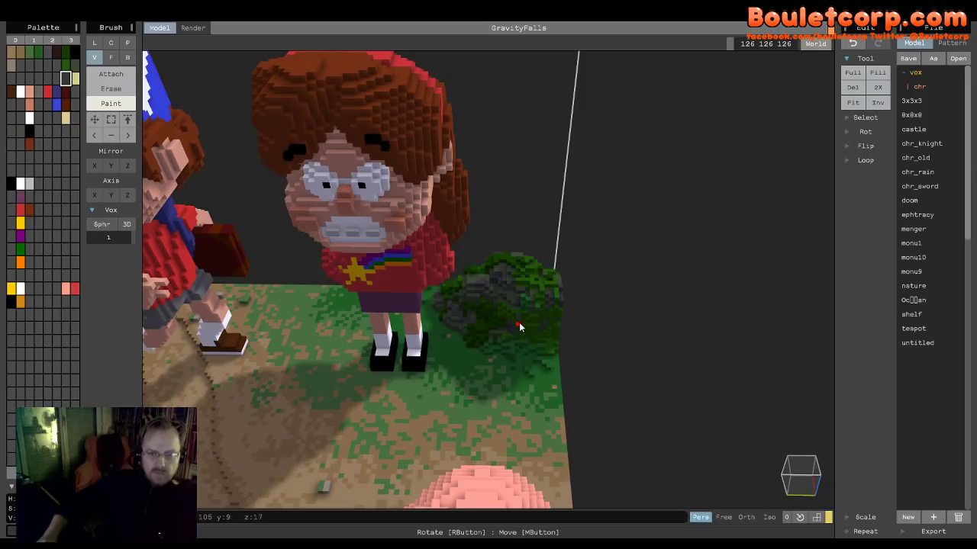
right_drag(544, 325, 467, 318)
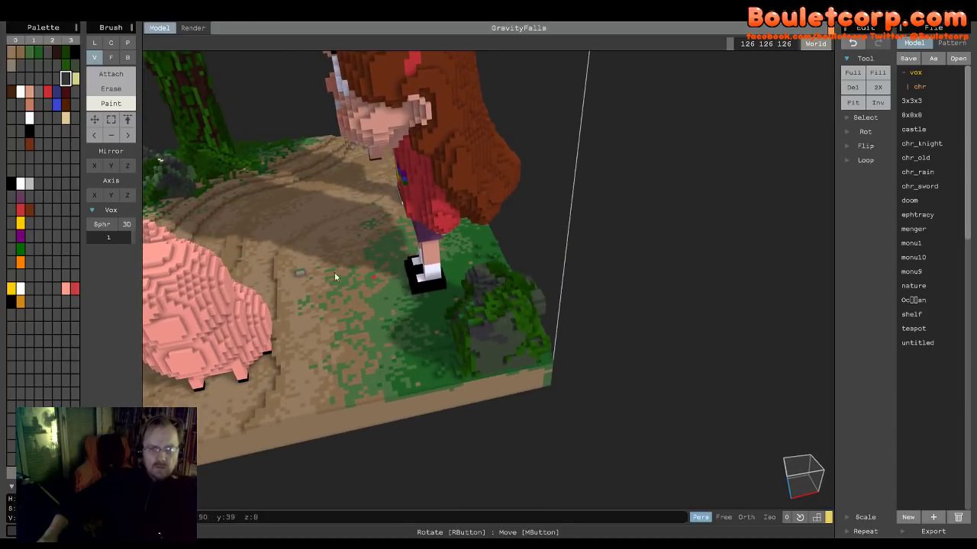
- Attach dark brown voxels as three thin plant stems, two rising from the boulder and one from the grass at the base's edge
click(56, 53)
mouse_move(489, 308)
right_down()
mouse_move(453, 321)
mouse_move(480, 311)
right_up()
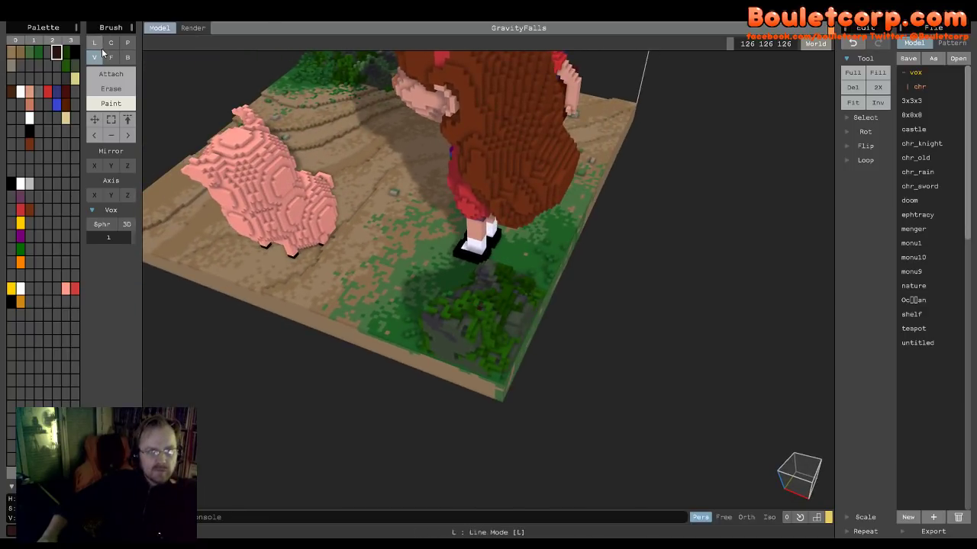
click(111, 74)
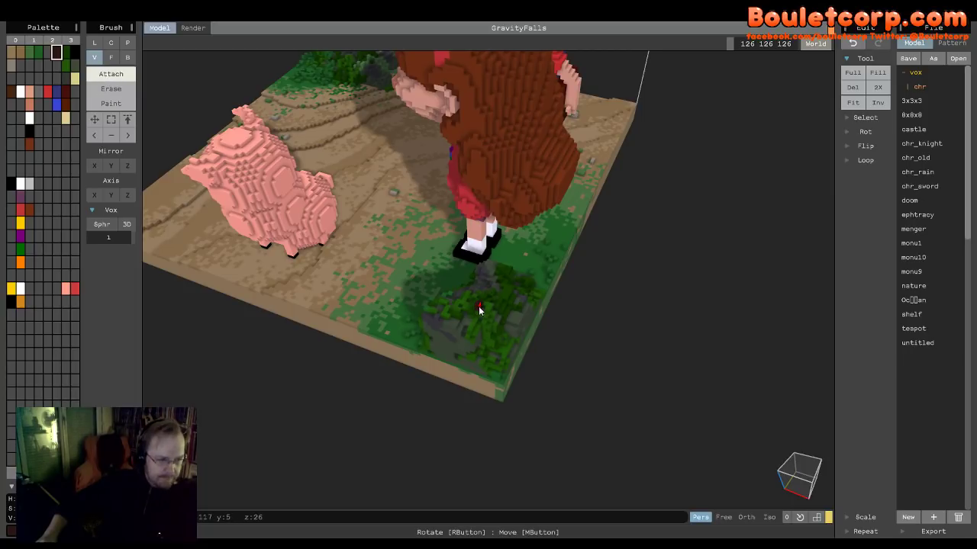
right_drag(480, 308, 469, 324)
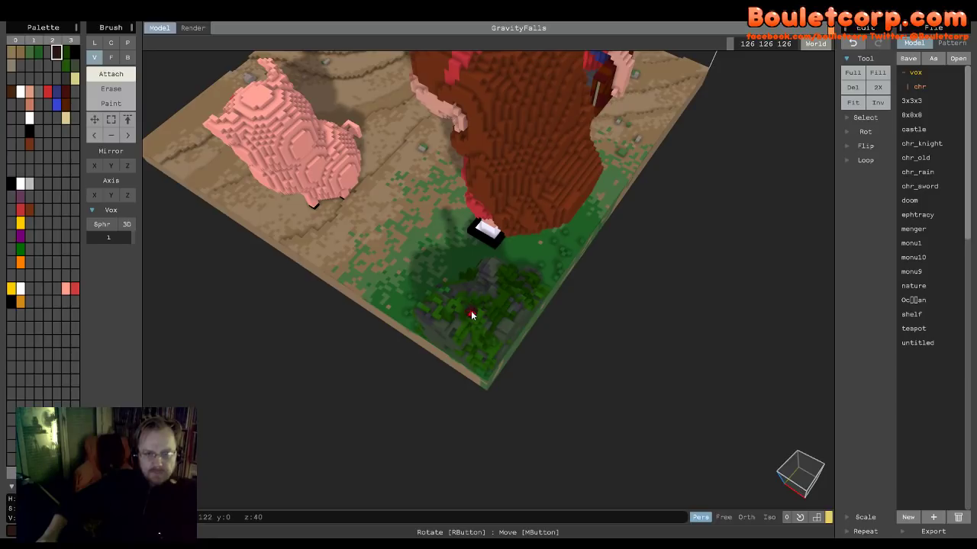
right_drag(471, 315, 510, 290)
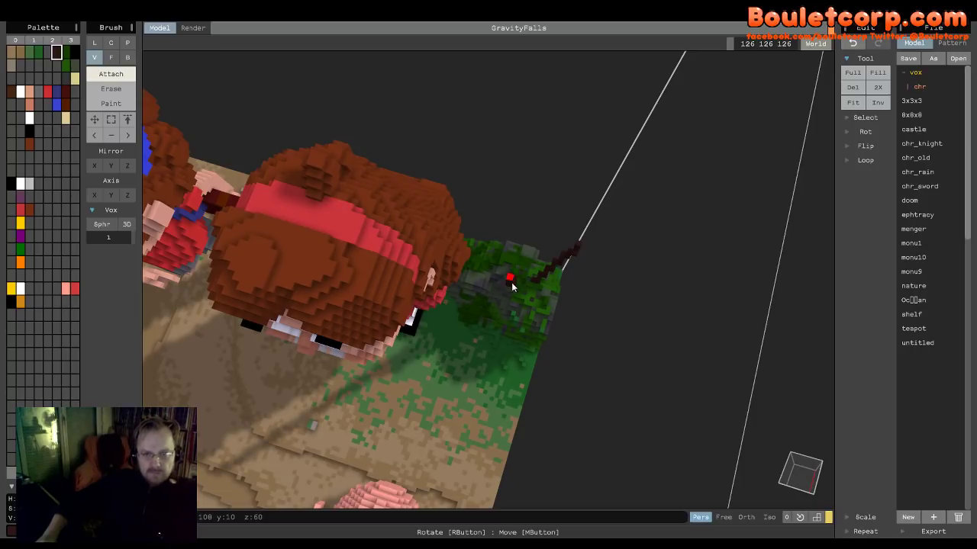
right_drag(511, 284, 512, 345)
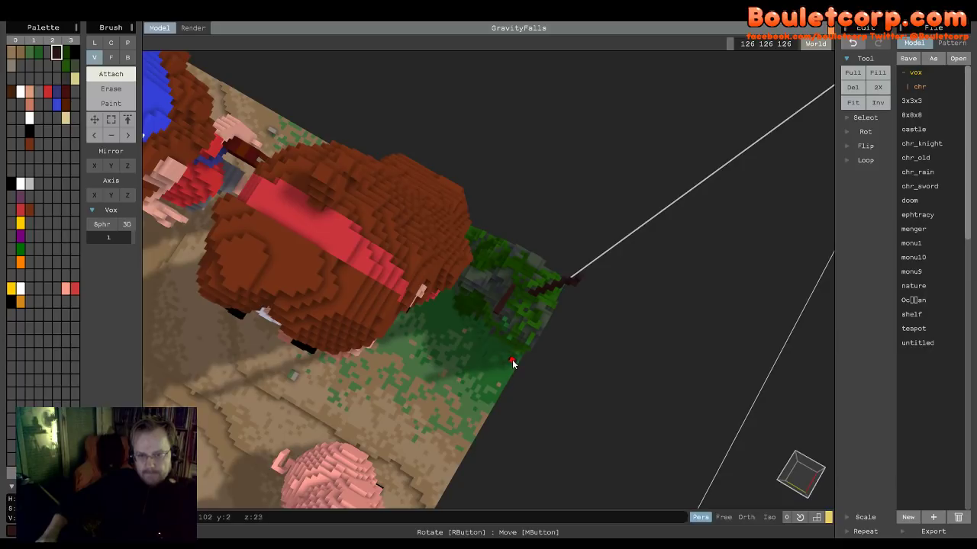
drag(512, 364, 512, 364)
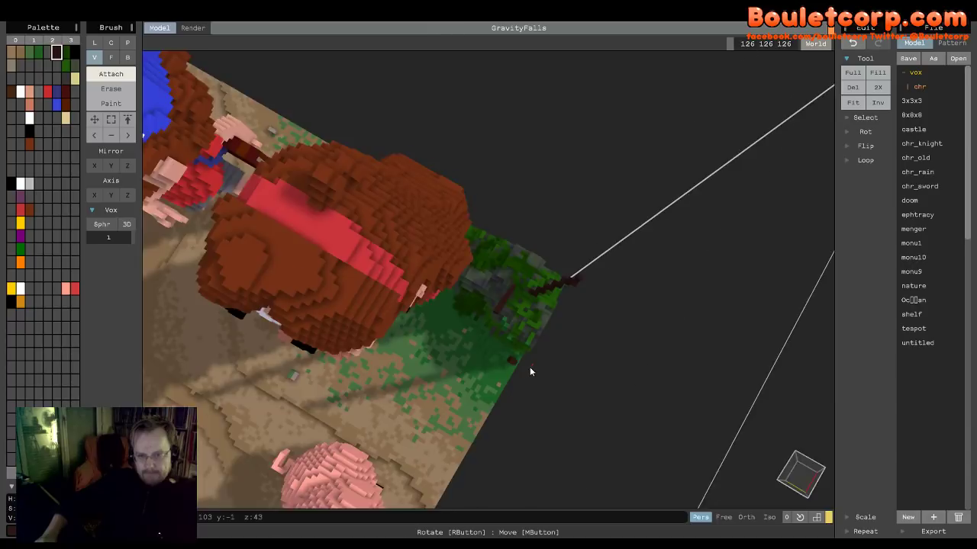
right_drag(530, 367, 425, 332)
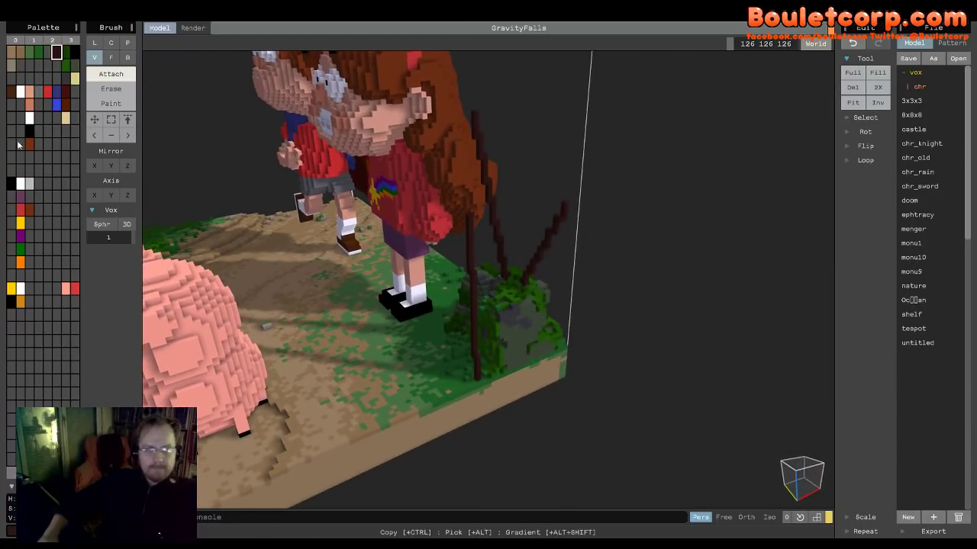
- Attach dark green leaf voxels around the foot of the stem at the base's edge and along the outward-leaning stem
click(67, 53)
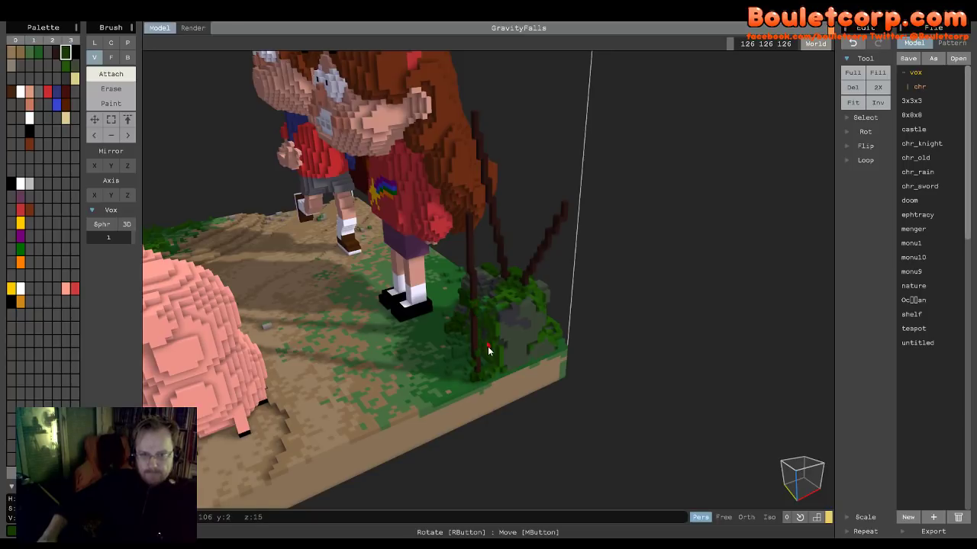
mouse_move(488, 347)
right_down()
mouse_move(537, 245)
mouse_move(440, 281)
right_up()
click(550, 247)
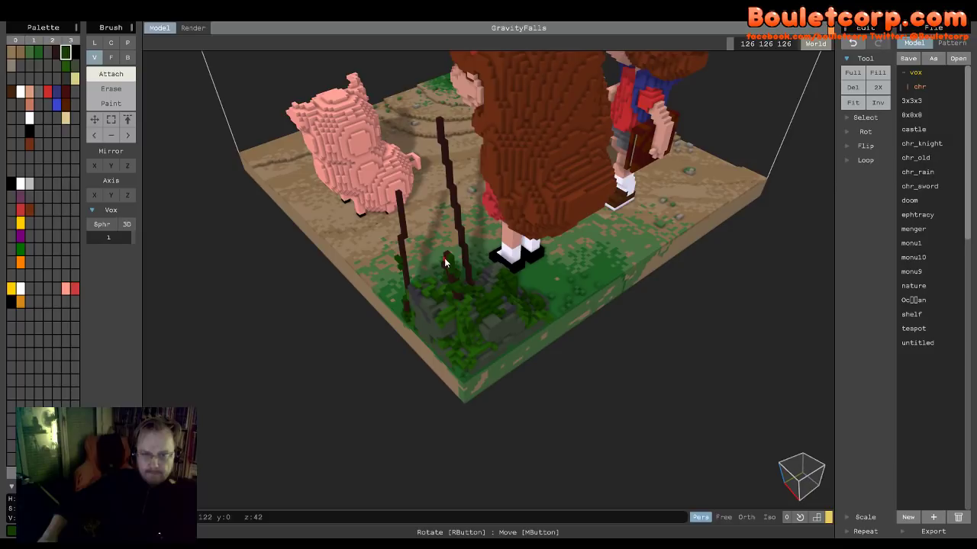
right_drag(447, 312, 527, 325)
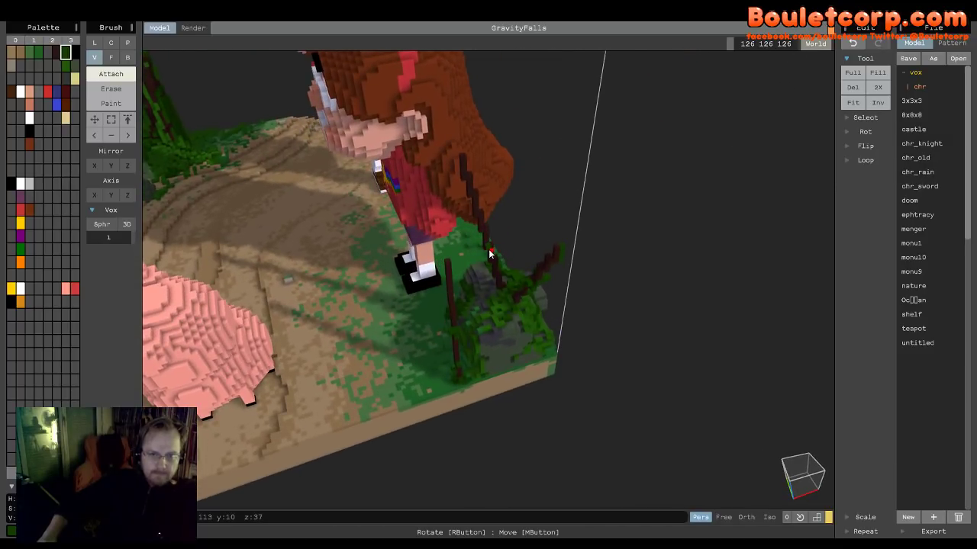
right_drag(493, 276, 491, 288)
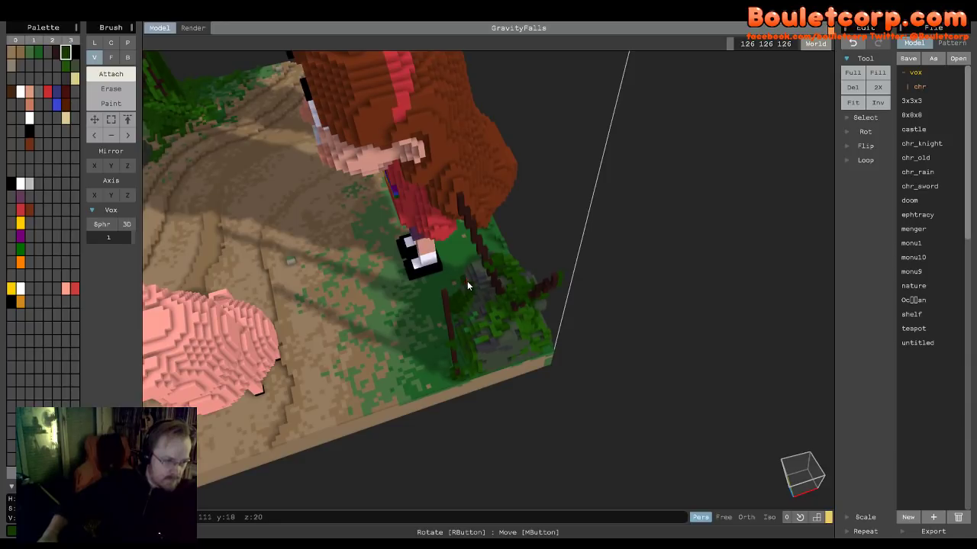
- Attach dark green leaf voxels around the tip and upper part of the tallest stem rising from the boulder
right_drag(473, 302, 517, 172)
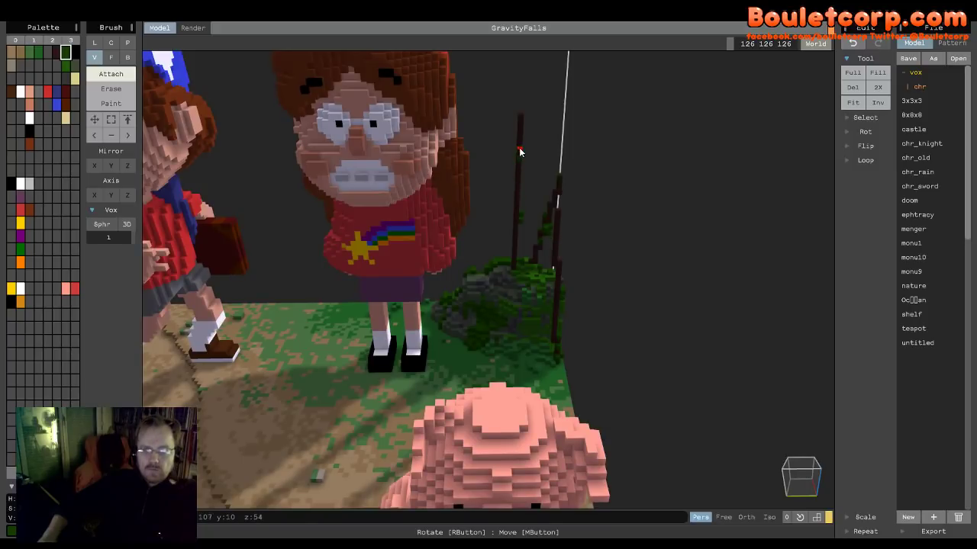
right_drag(519, 152, 491, 175)
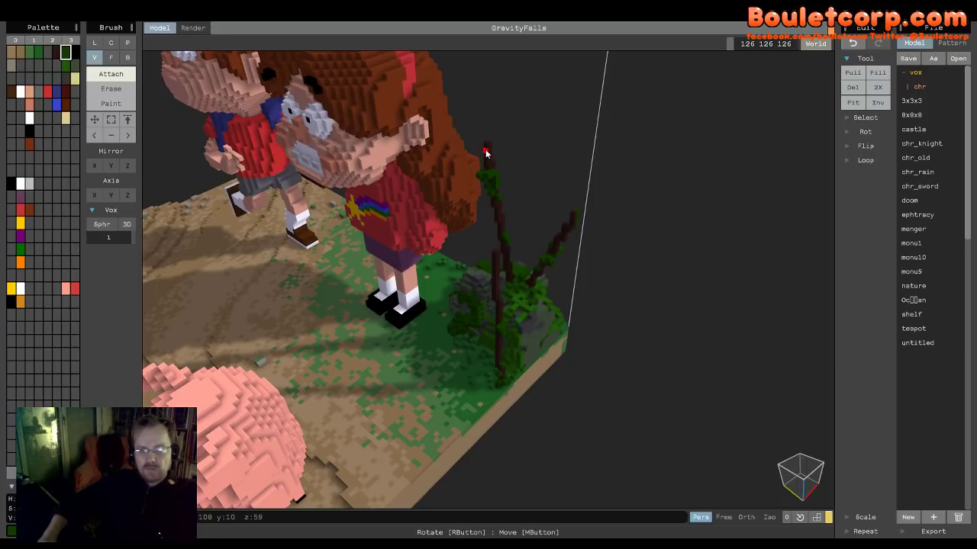
right_drag(486, 152, 511, 133)
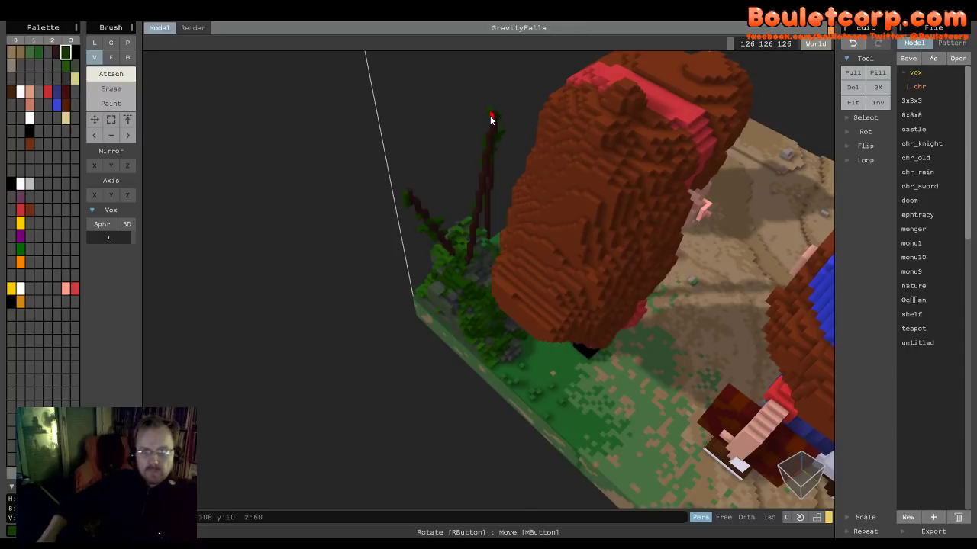
click(493, 113)
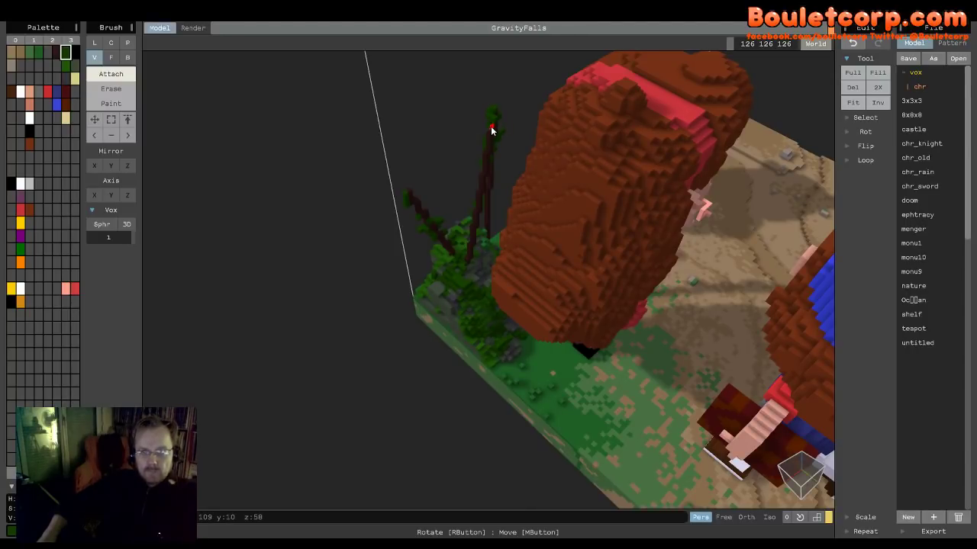
click(490, 140)
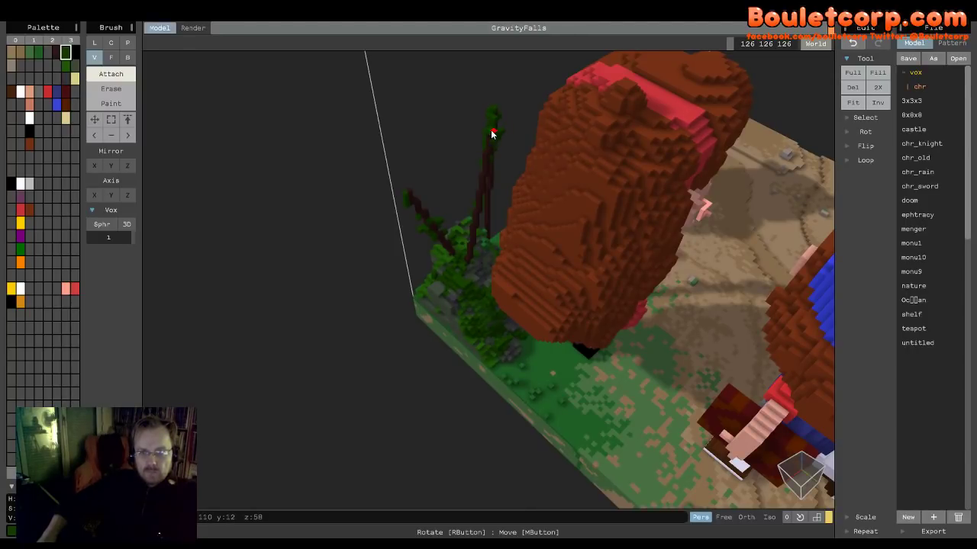
right_drag(490, 133, 454, 160)
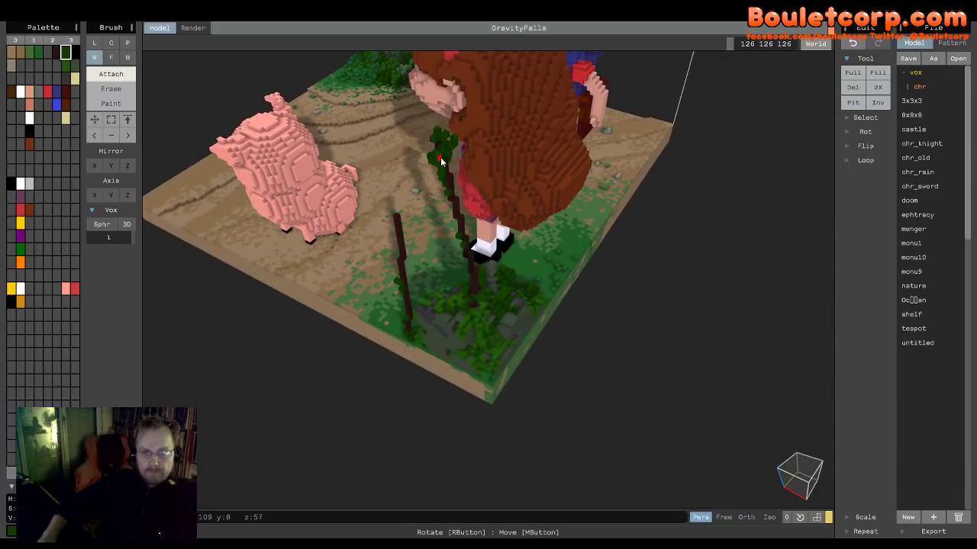
right_drag(438, 163, 543, 182)
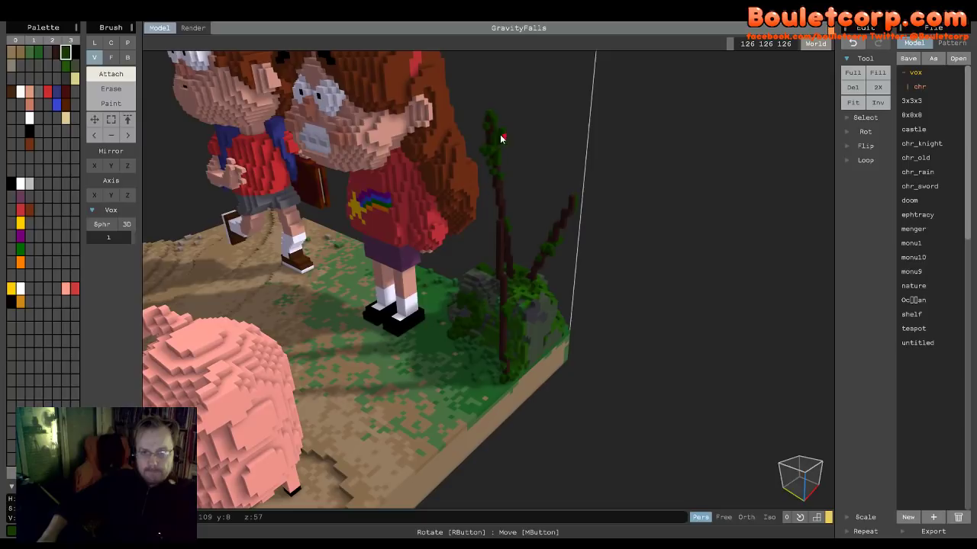
- Attach dark green leaf voxels to the upper part of the outward-leaning stem and around the top of the stem at the base's edge
click(573, 201)
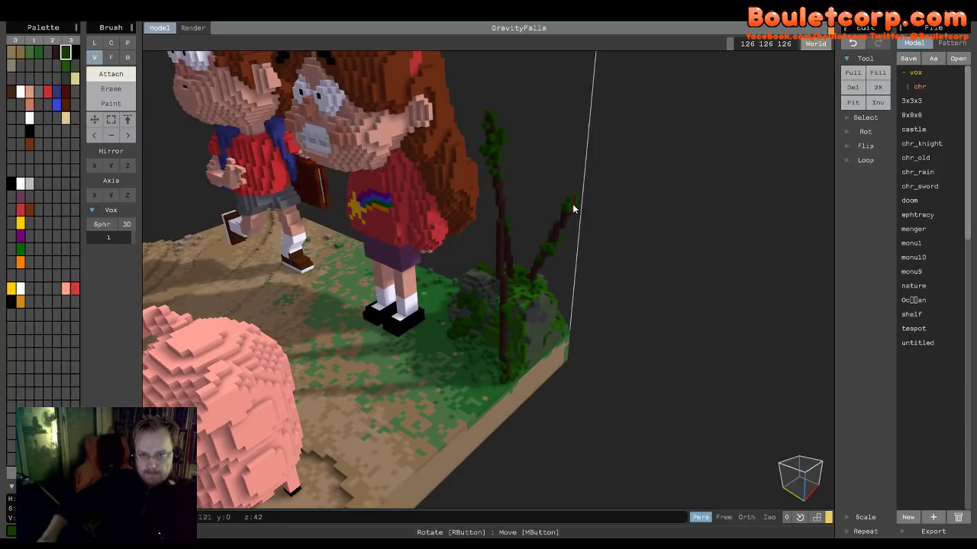
right_drag(573, 204, 493, 215)
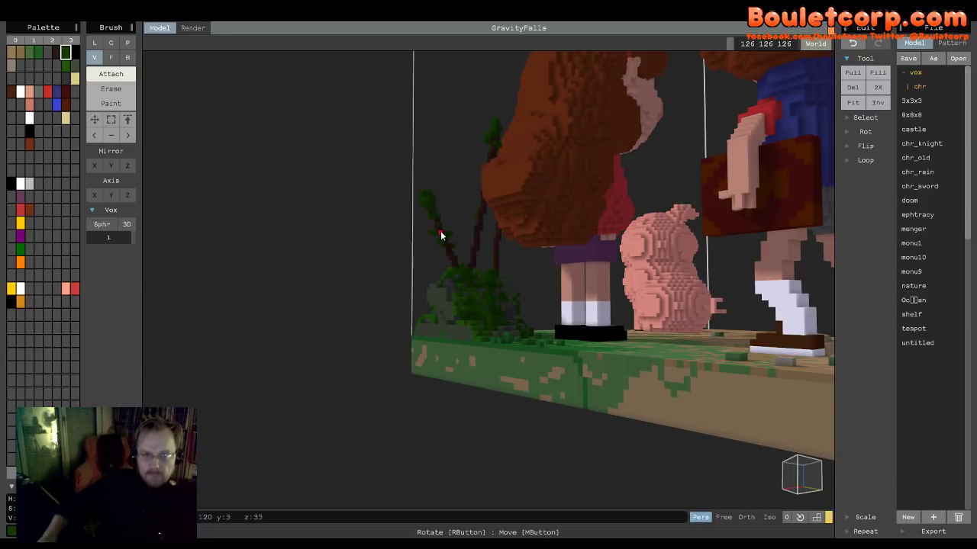
right_drag(441, 235, 287, 268)
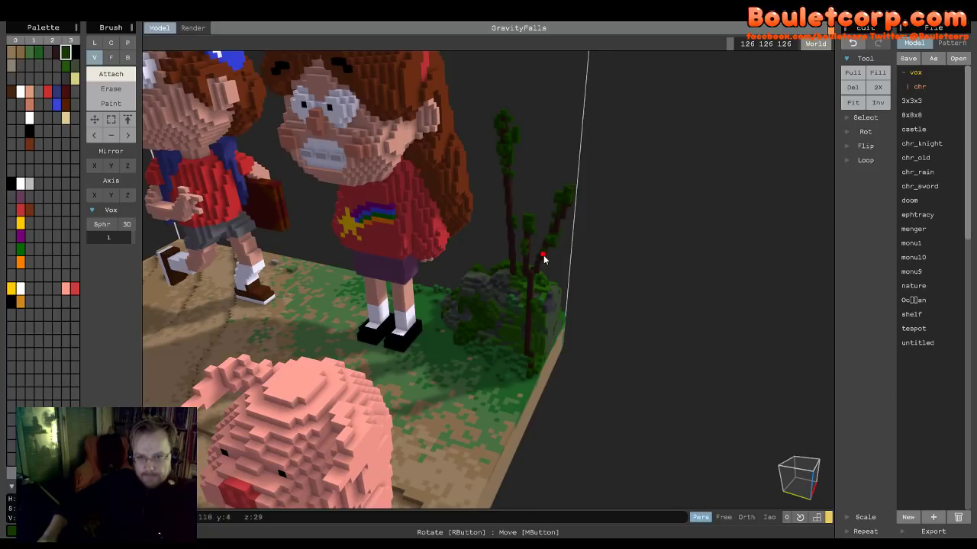
right_drag(527, 258, 396, 203)
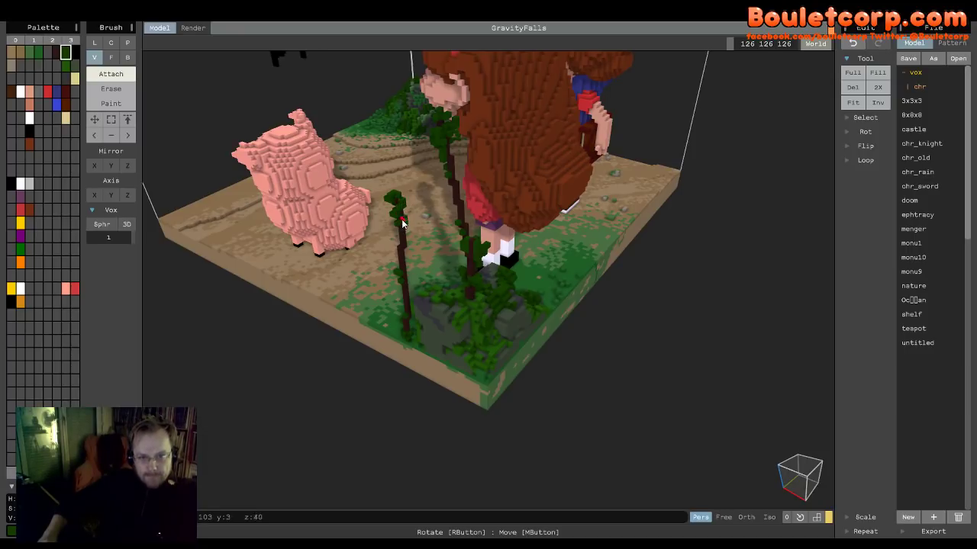
right_drag(424, 261, 570, 190)
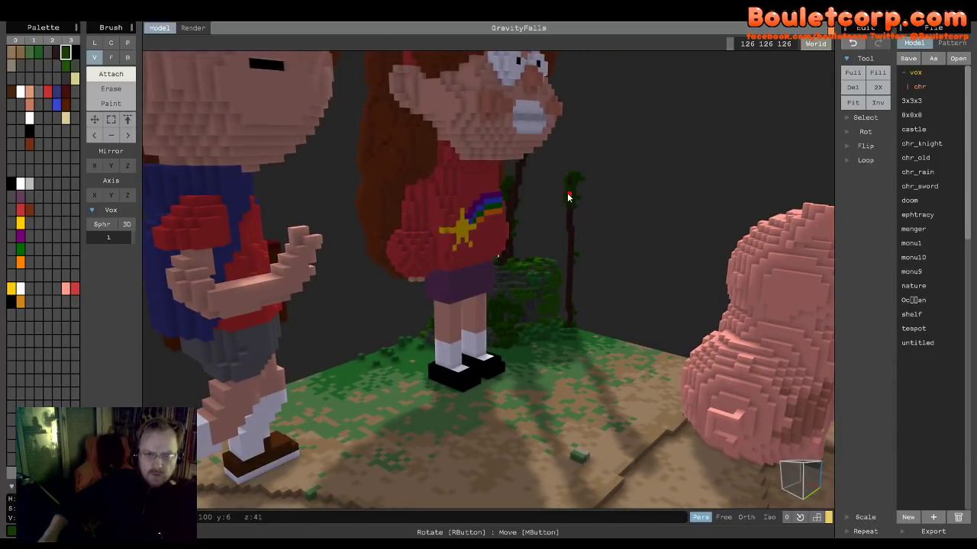
right_drag(566, 206, 388, 222)
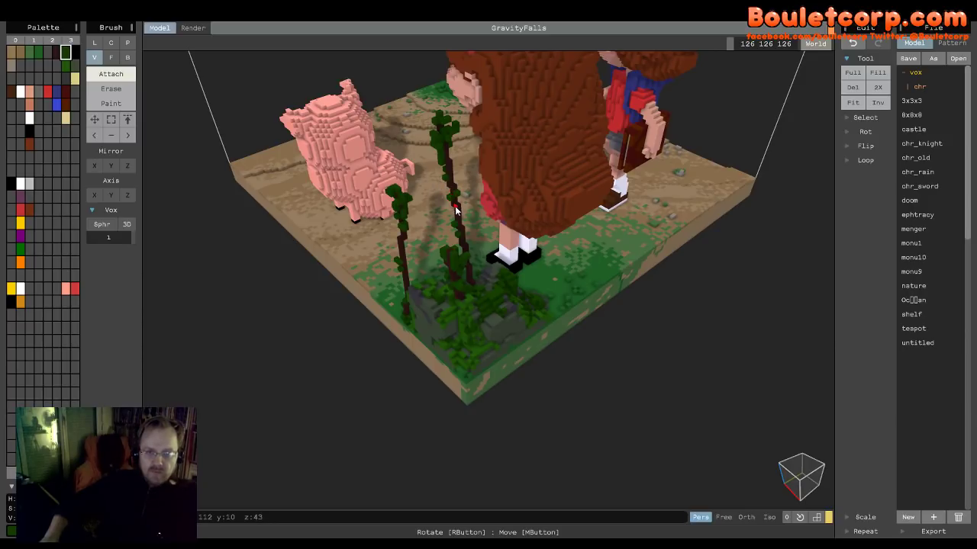
- Add dark green leaf clusters midway up the tallest boulder stem and farther down the stem at the base's edge
scroll(467, 276, up, 5)
right_drag(468, 276, 738, 282)
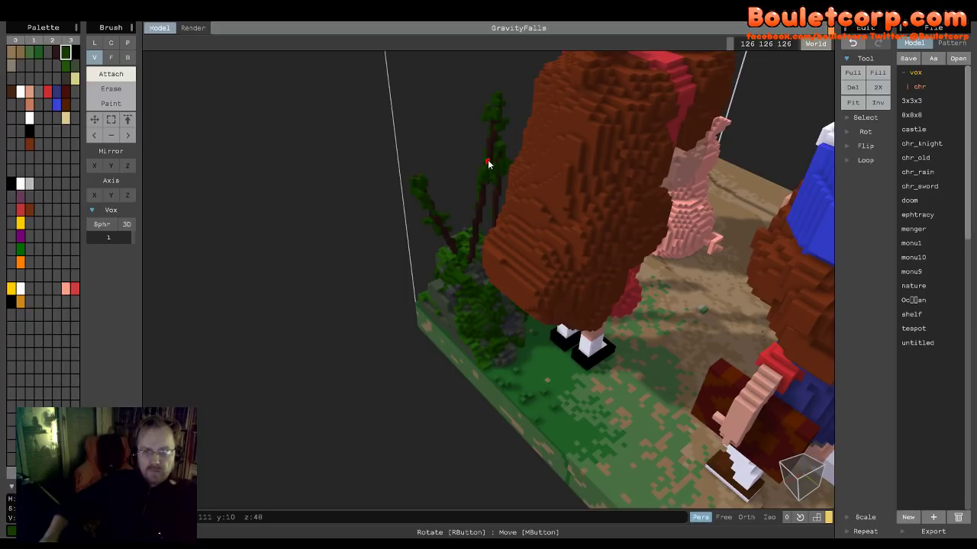
mouse_move(493, 186)
right_down()
mouse_move(547, 190)
mouse_move(532, 197)
mouse_move(491, 181)
right_up()
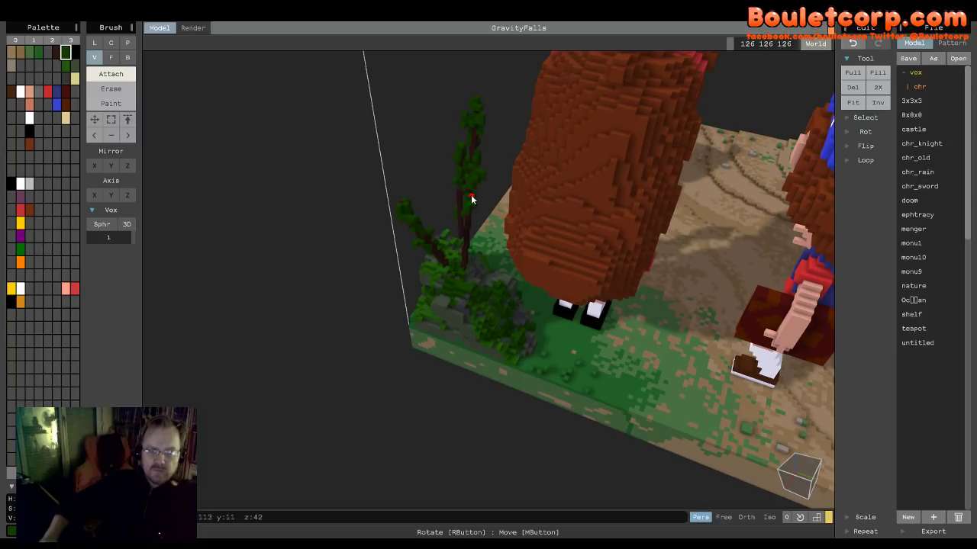
right_drag(490, 197, 345, 182)
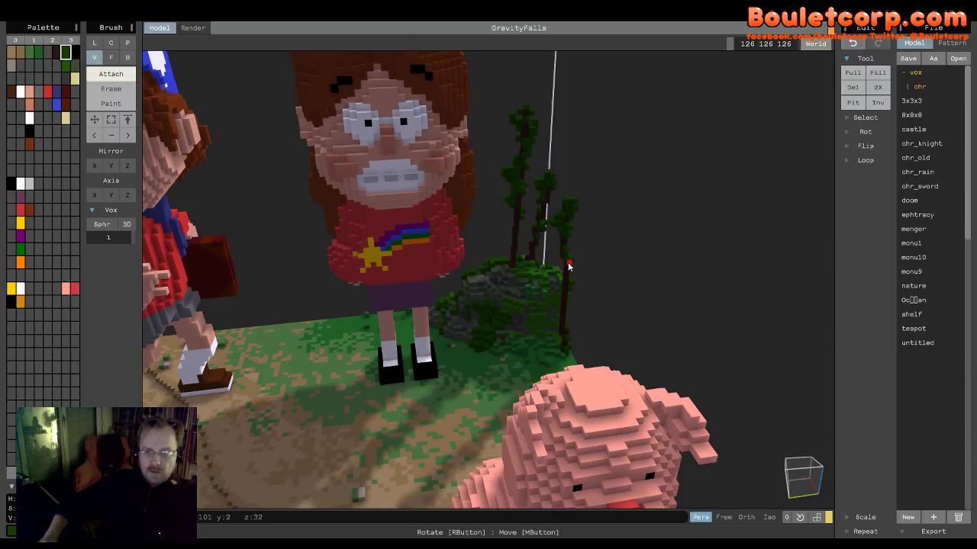
right_drag(579, 283, 532, 248)
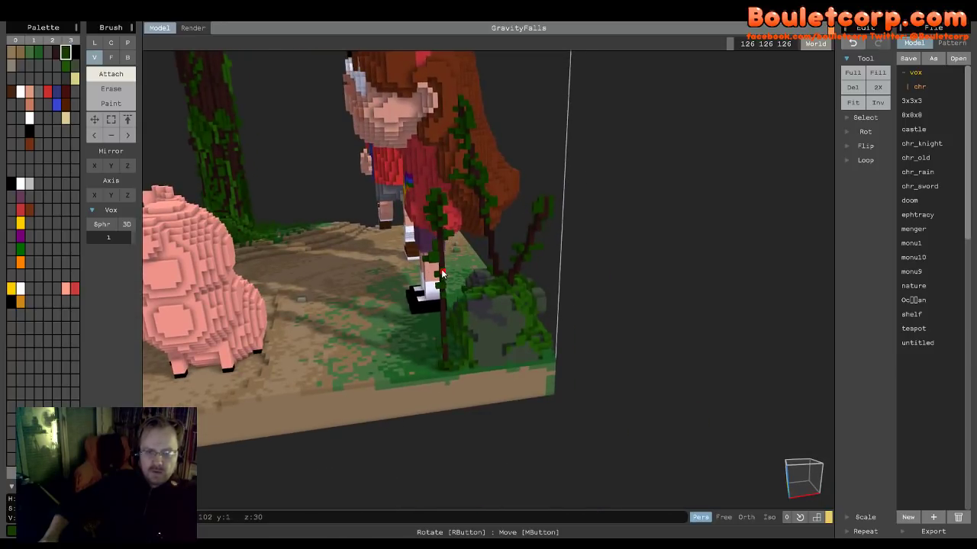
mouse_move(524, 284)
right_down()
mouse_move(519, 275)
mouse_move(533, 277)
right_up()
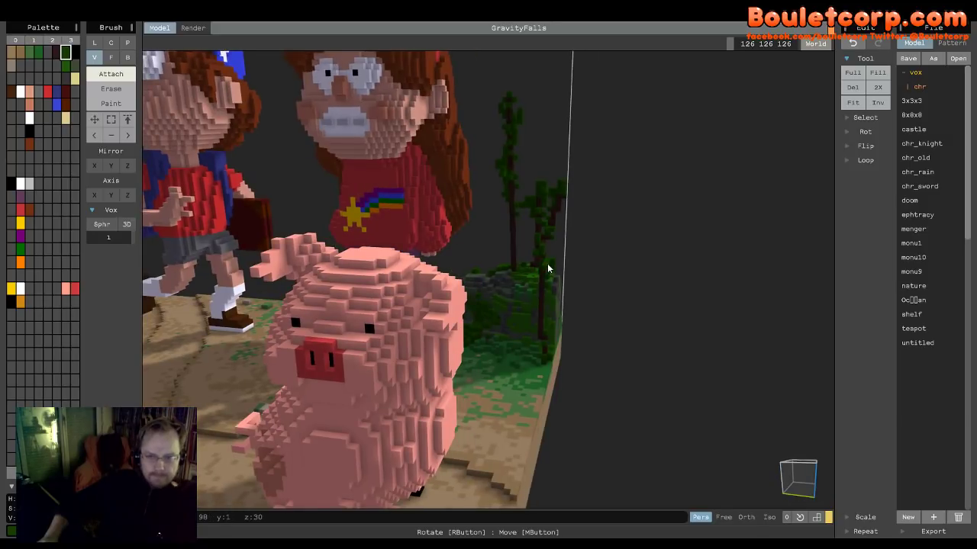
right_drag(569, 268, 319, 250)
- Attach lighter green leaf voxels over the dark foliage of the tallest boulder stem and the stem at the base's edge
click(67, 67)
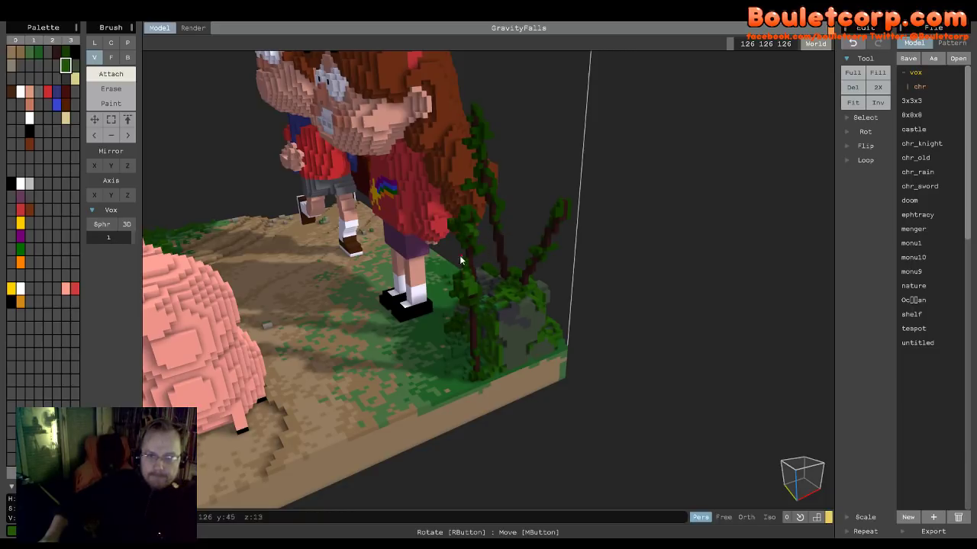
right_drag(460, 257, 490, 264)
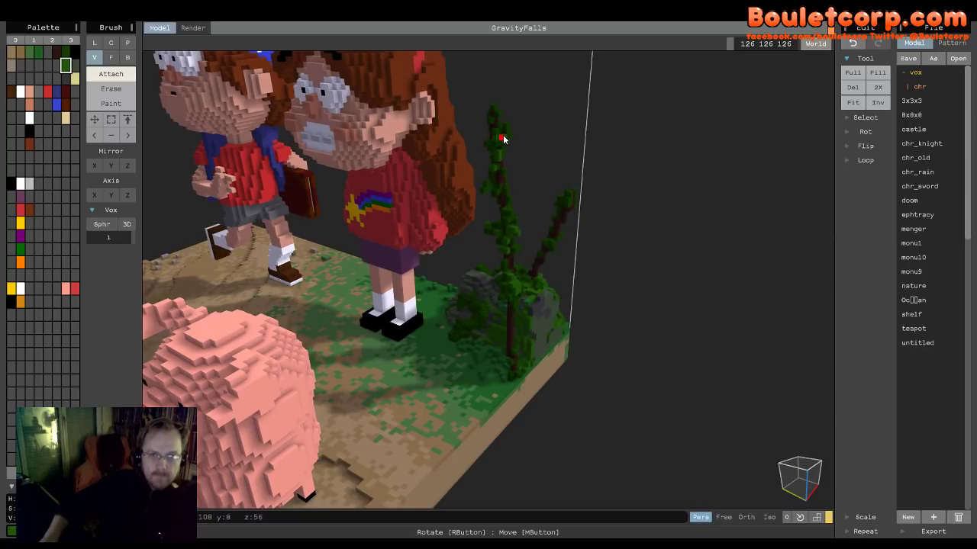
scroll(509, 159, up, 2)
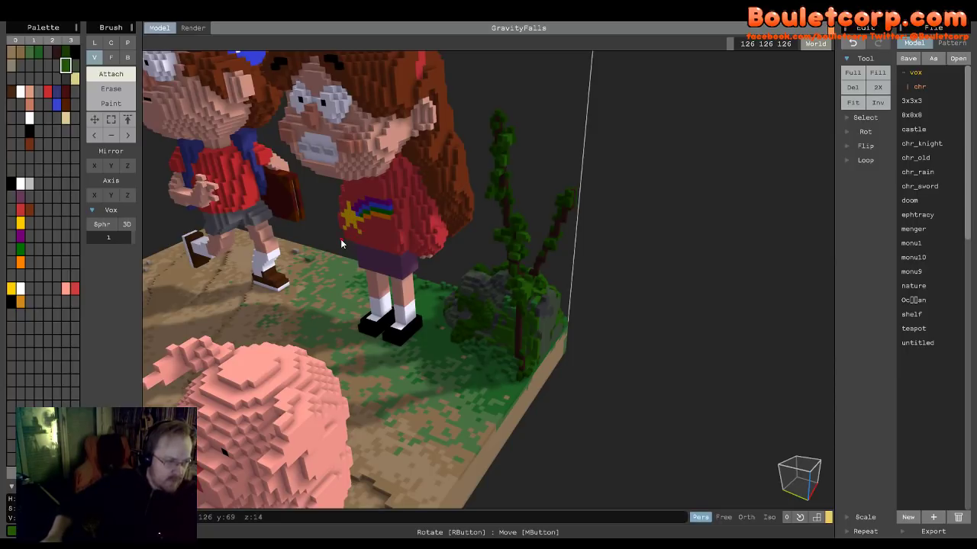
scroll(438, 250, up, 5)
right_drag(334, 249, 502, 257)
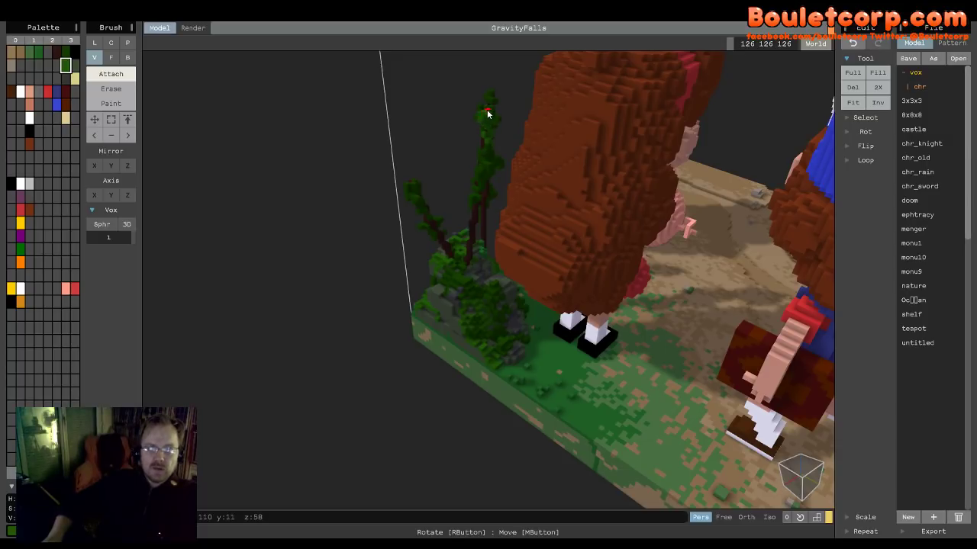
right_drag(481, 134, 503, 136)
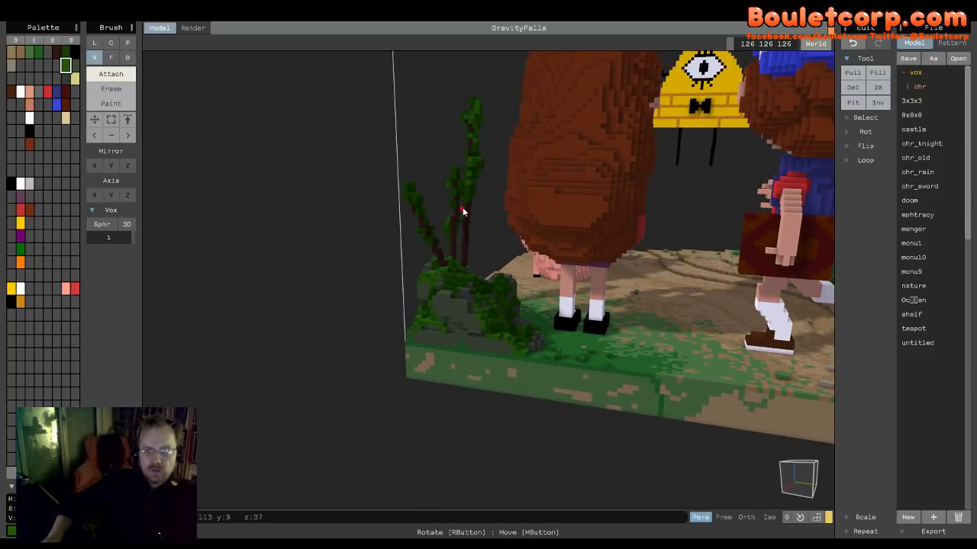
right_drag(463, 207, 475, 181)
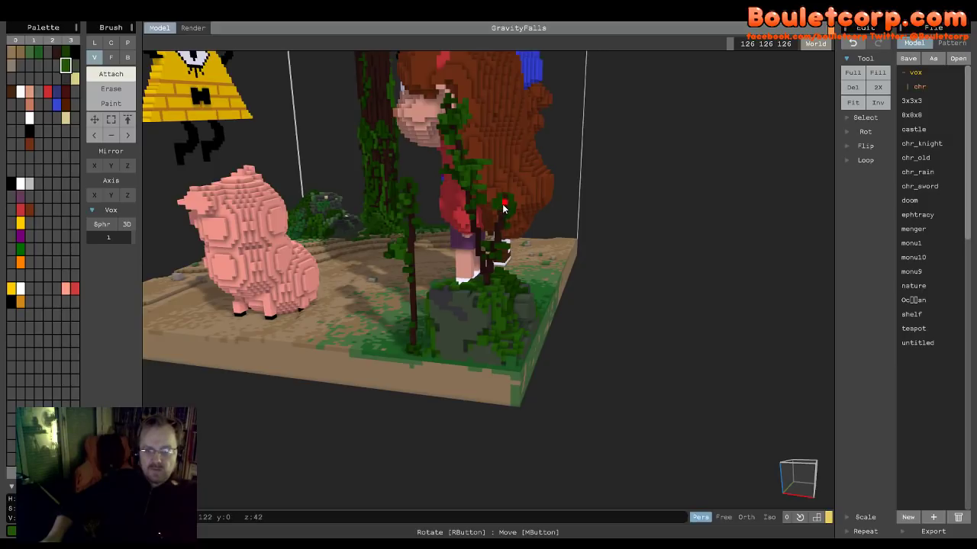
- Attach lighter green leaf voxels to the outward-leaning stem and around the lower part of the stem at the base's edge
right_drag(504, 213, 425, 239)
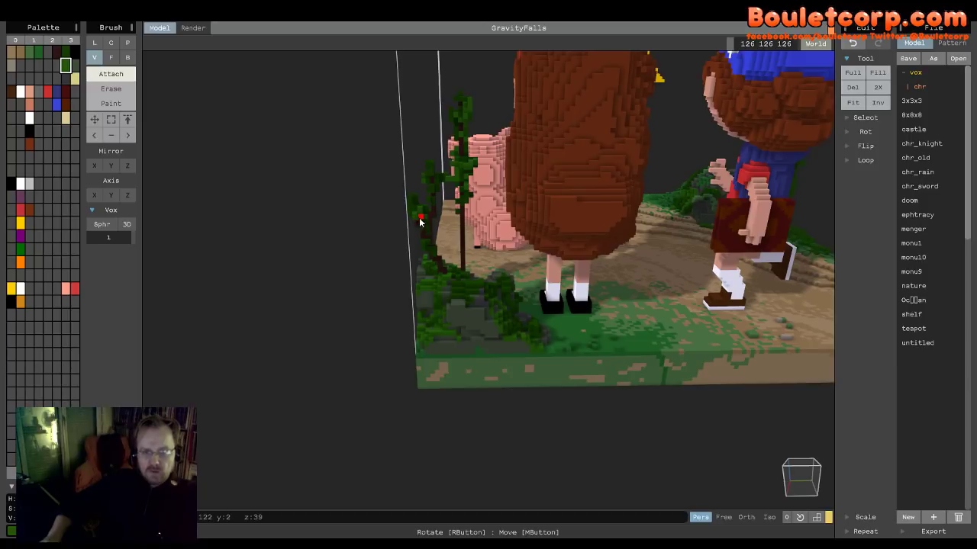
right_drag(416, 210, 254, 225)
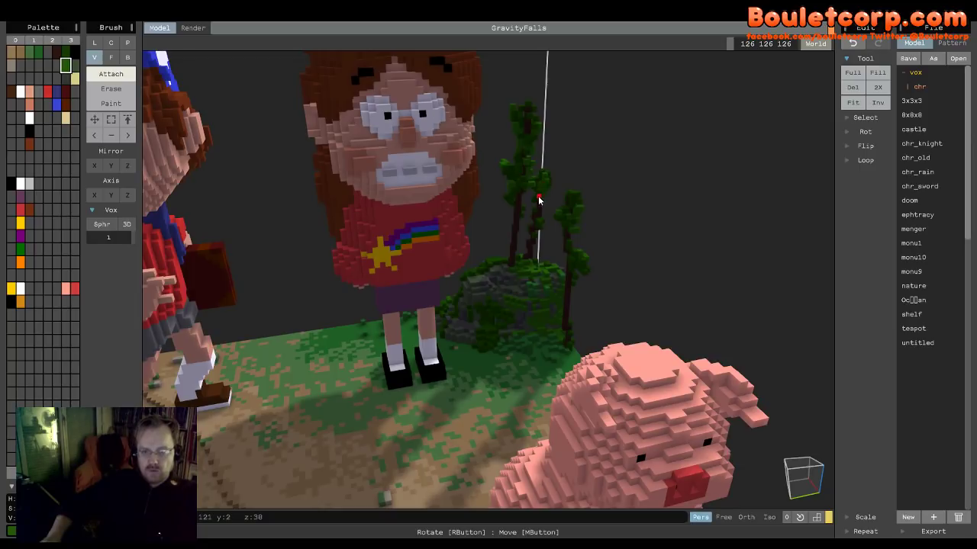
right_drag(539, 180, 516, 280)
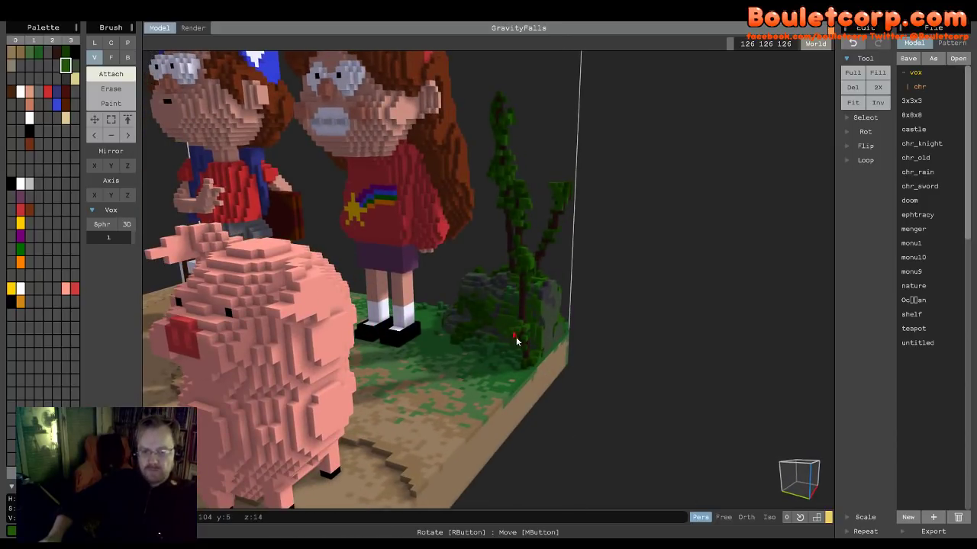
right_drag(555, 333, 513, 337)
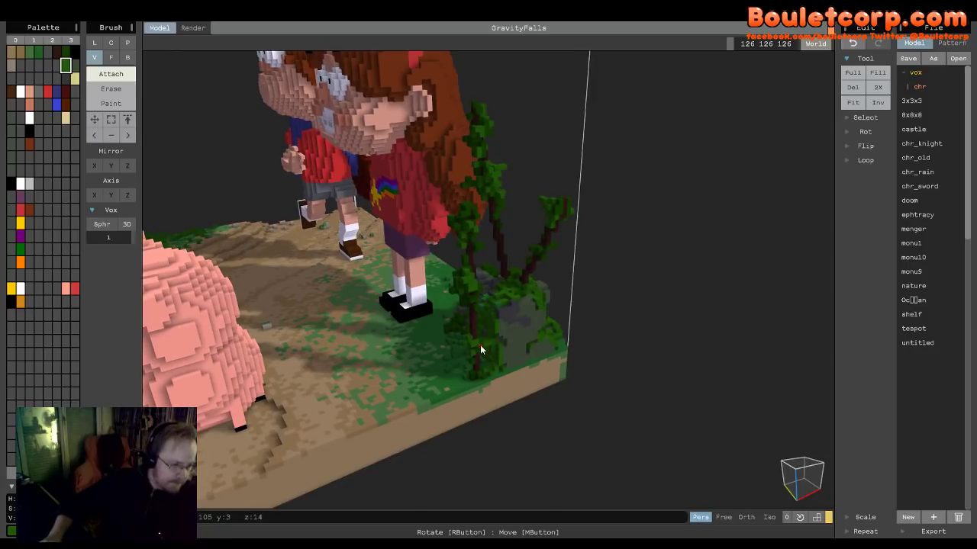
right_drag(480, 350, 524, 335)
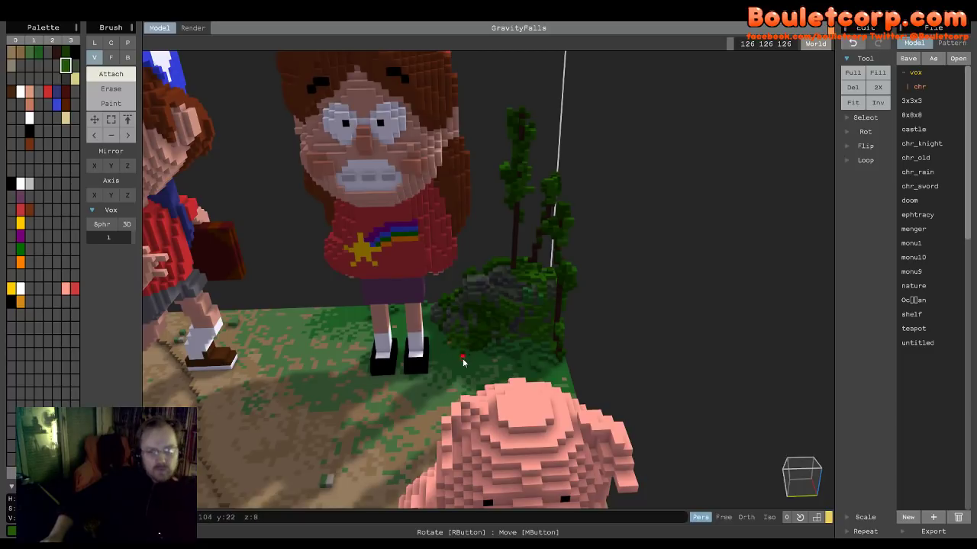
right_drag(584, 343, 485, 372)
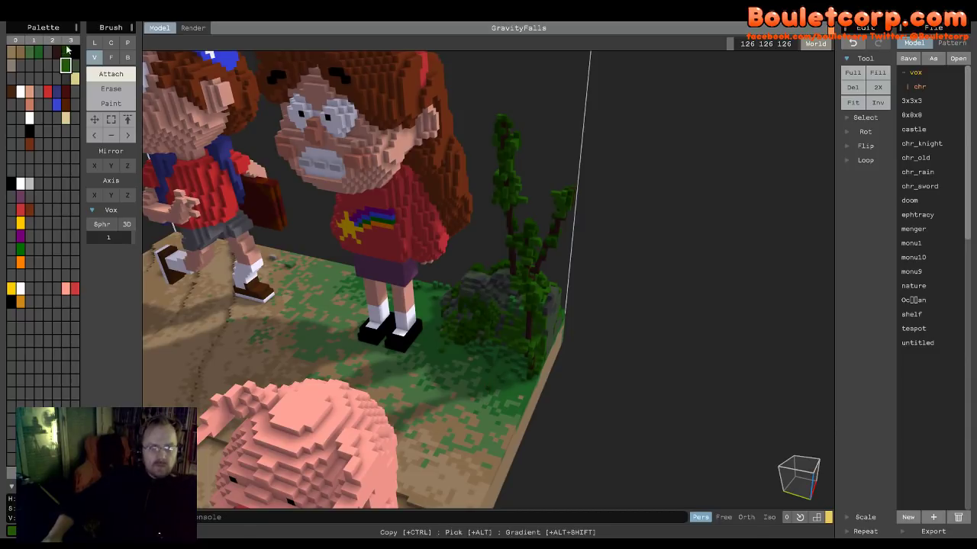
- Extrude two thin green stalks up from the grass in front of the boulder with the Face brush, undoing the last extra extrusion
key(f)
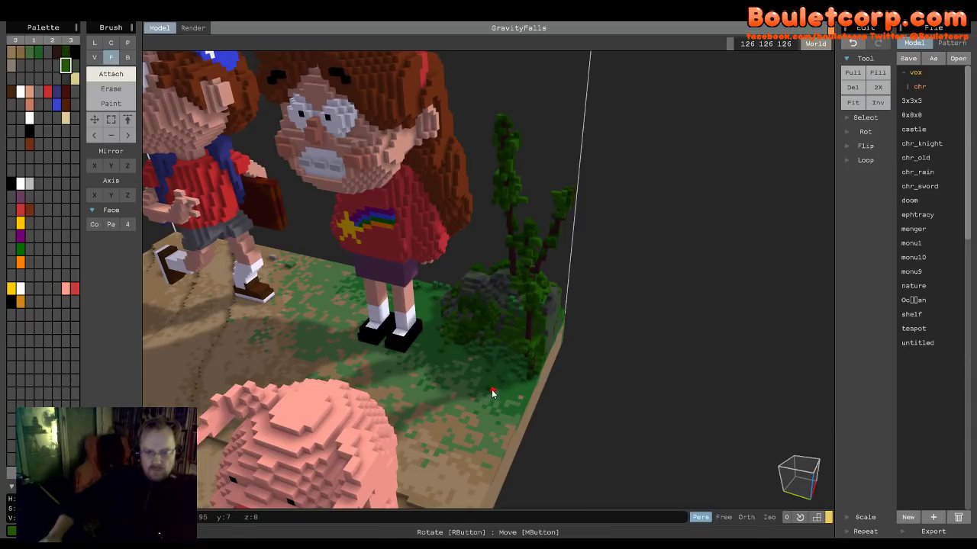
drag(489, 389, 493, 310)
right_drag(493, 310, 527, 381)
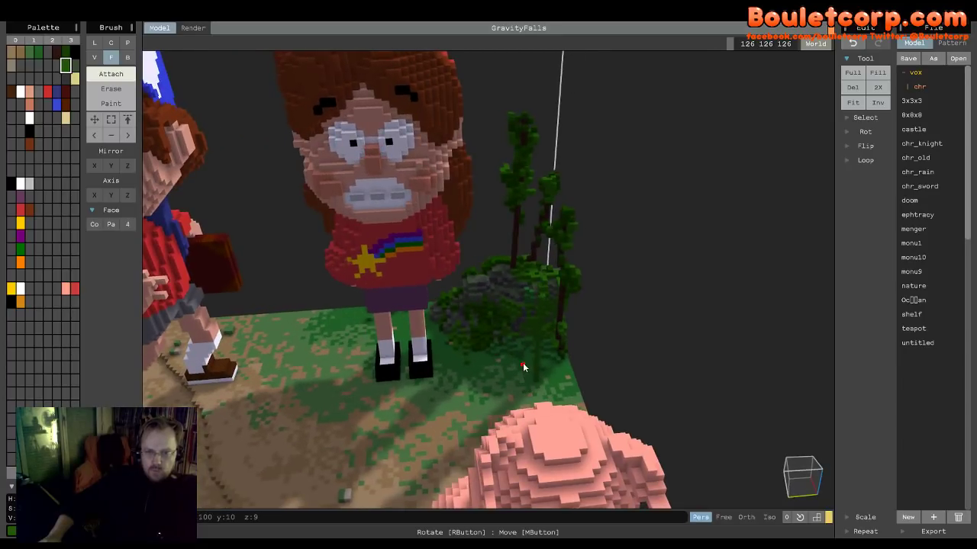
drag(522, 365, 541, 224)
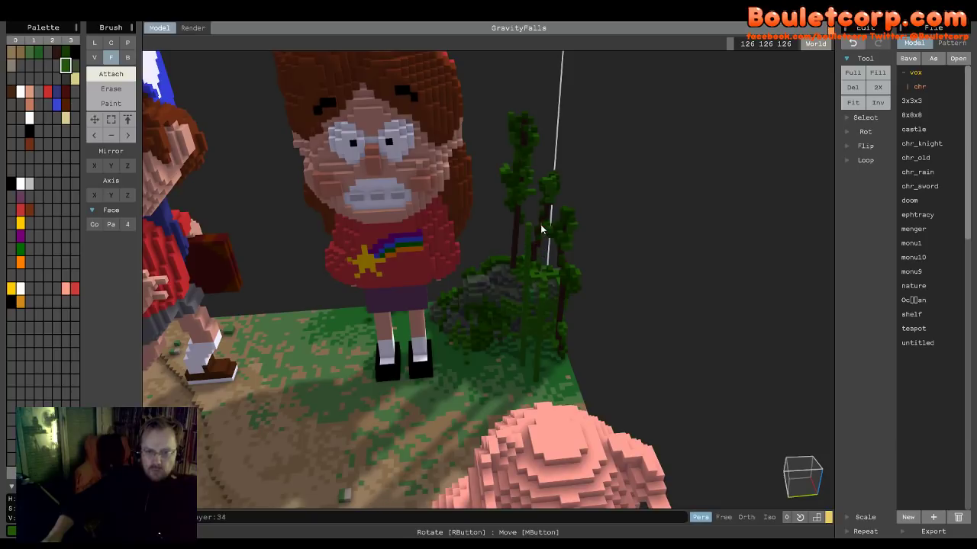
right_drag(570, 358, 542, 371)
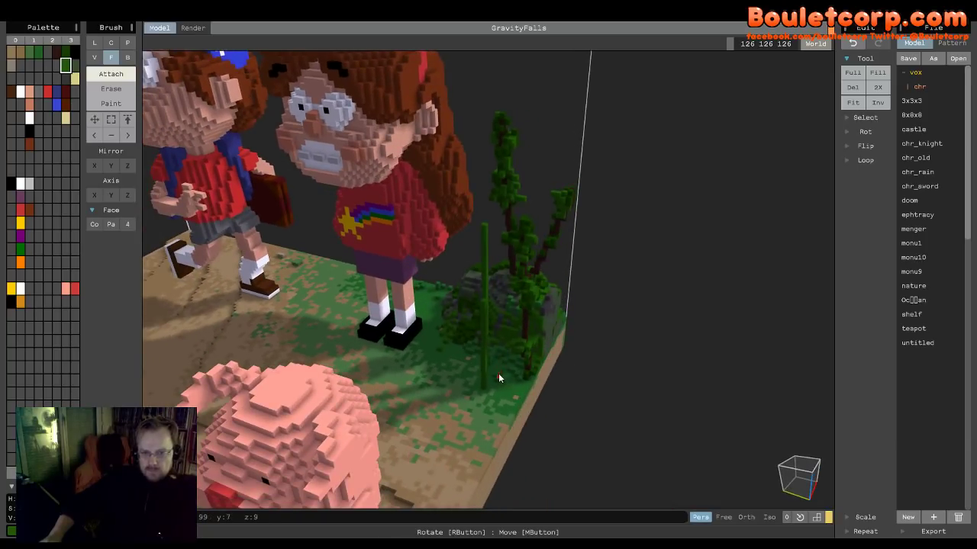
right_drag(512, 379, 486, 395)
key(ctrl+z)
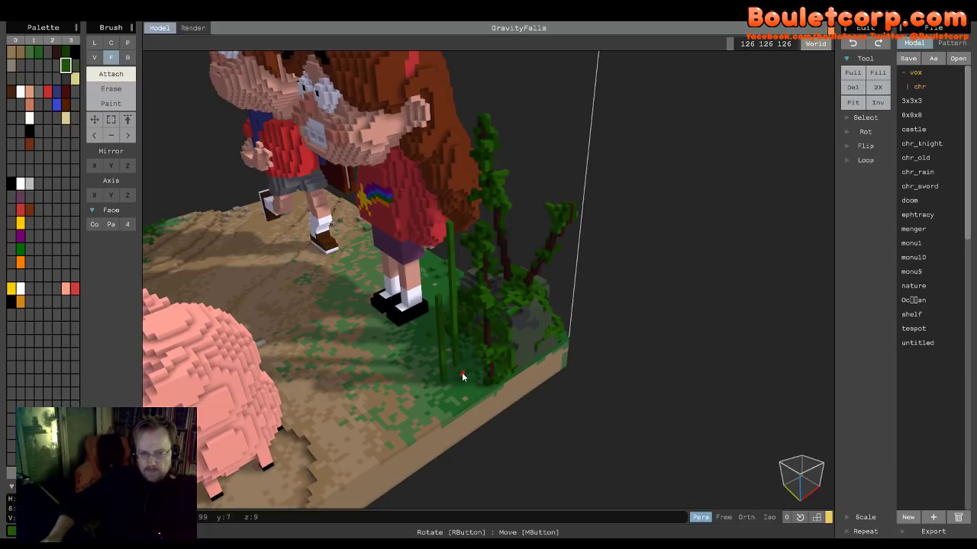
- Raise another thin green stalk in front of the boulder and a shorter one beside the girl's shoes
key(ctrl+y)
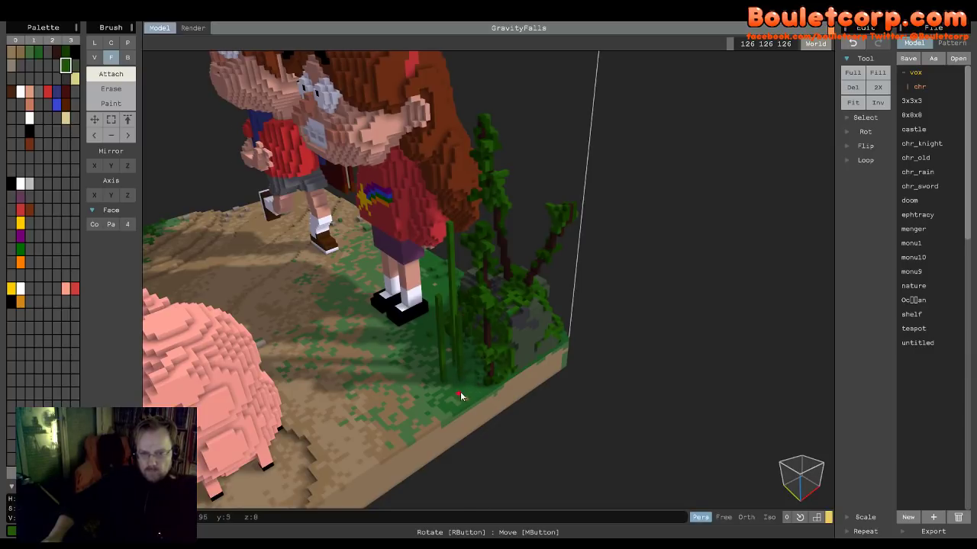
scroll(462, 366, up, 2)
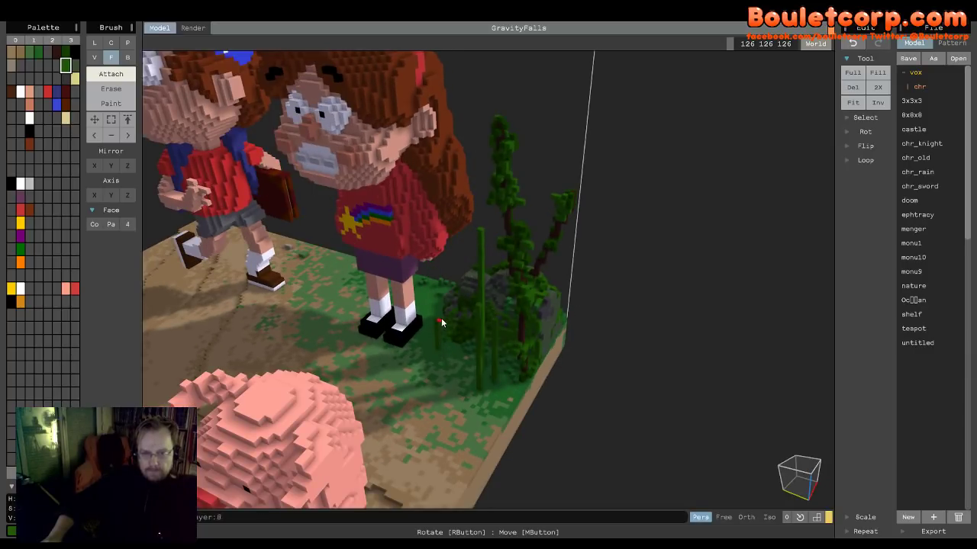
- Attach single muted green leaf voxels around the tip of the tallest stalk in Voxel mode
click(29, 52)
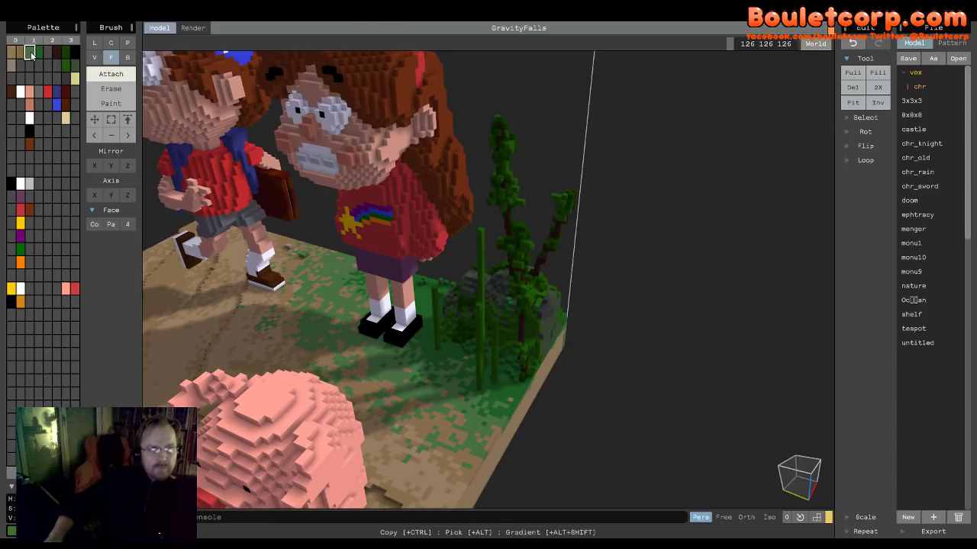
key(b)
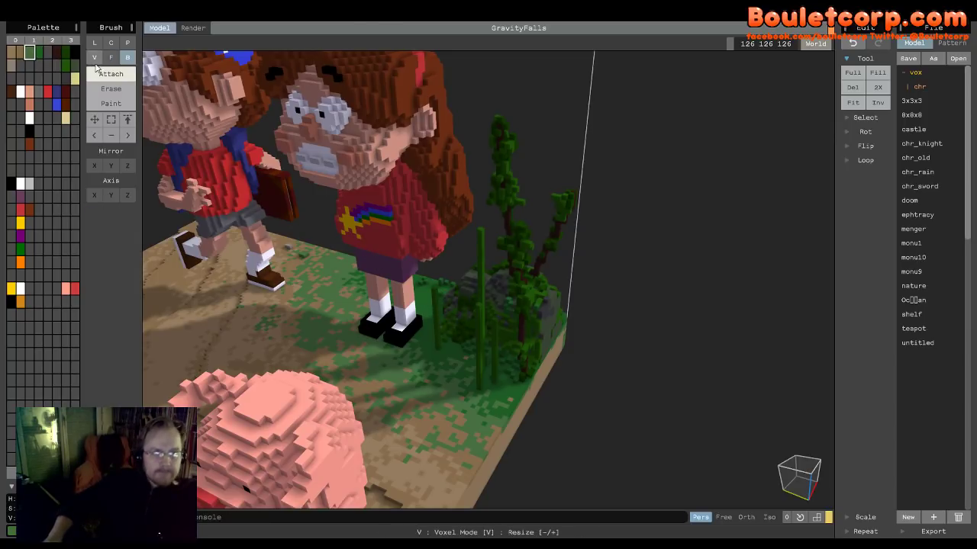
key(v)
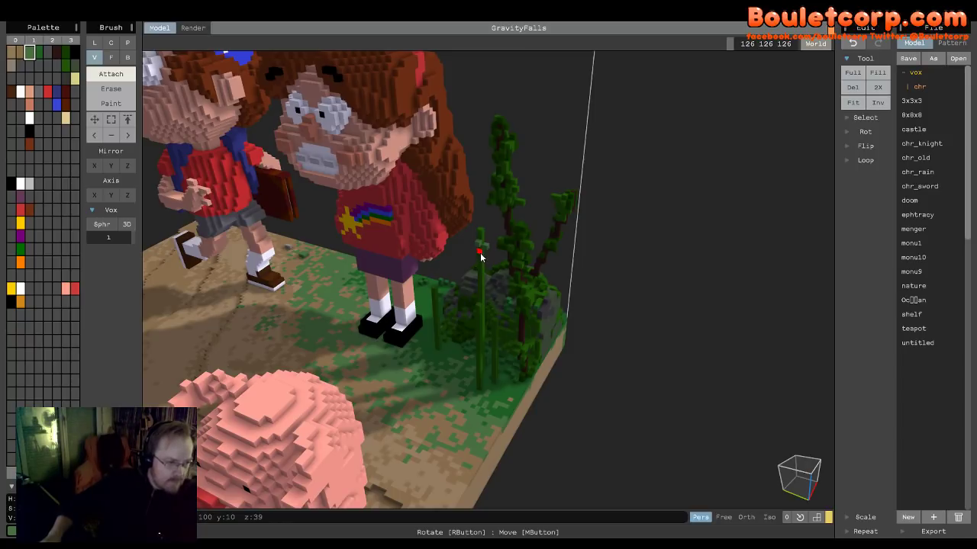
right_drag(481, 258, 539, 228)
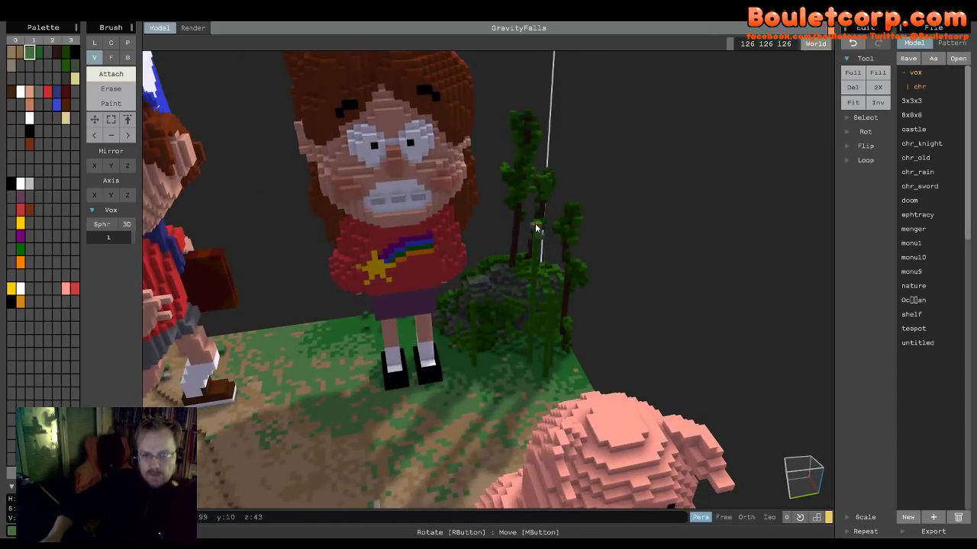
right_drag(537, 227, 555, 215)
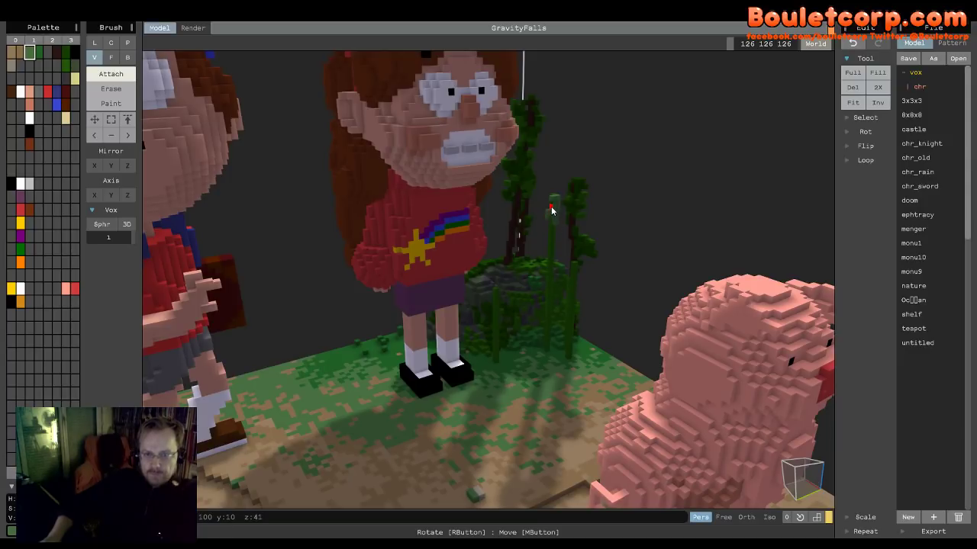
- Continue the muted green leaf voxels down the upper part of the tallest stalk on all sides
right_drag(557, 224, 459, 242)
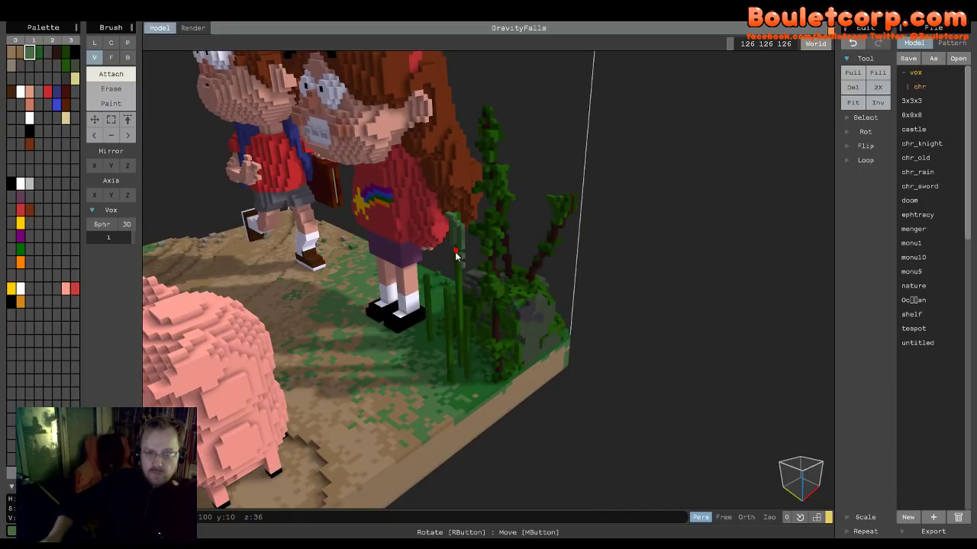
scroll(526, 274, up, 5)
right_drag(458, 266, 548, 223)
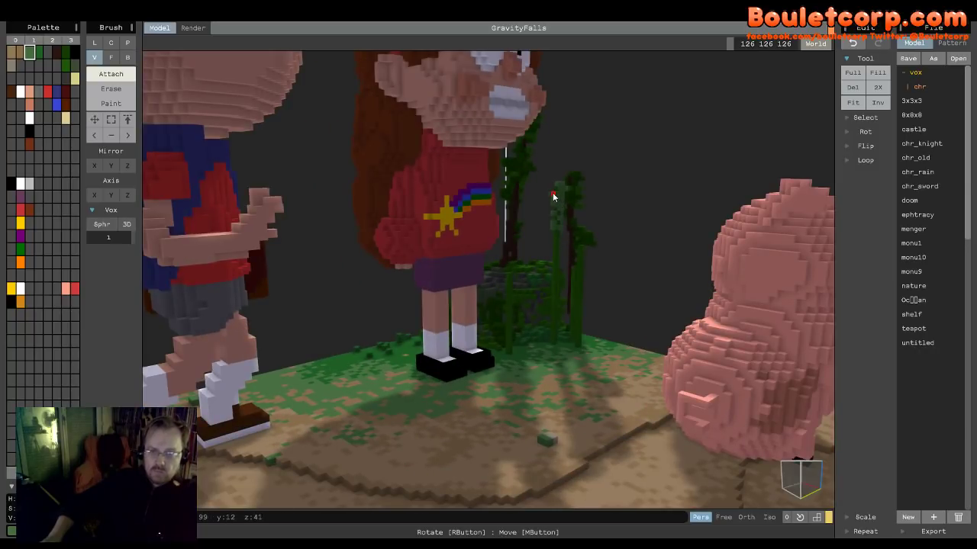
right_drag(596, 213, 407, 202)
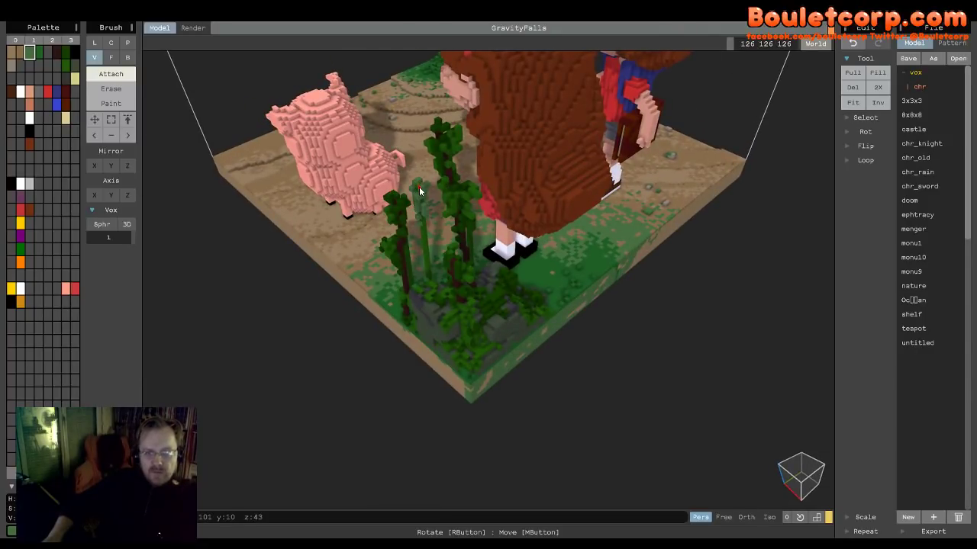
right_drag(419, 204, 529, 223)
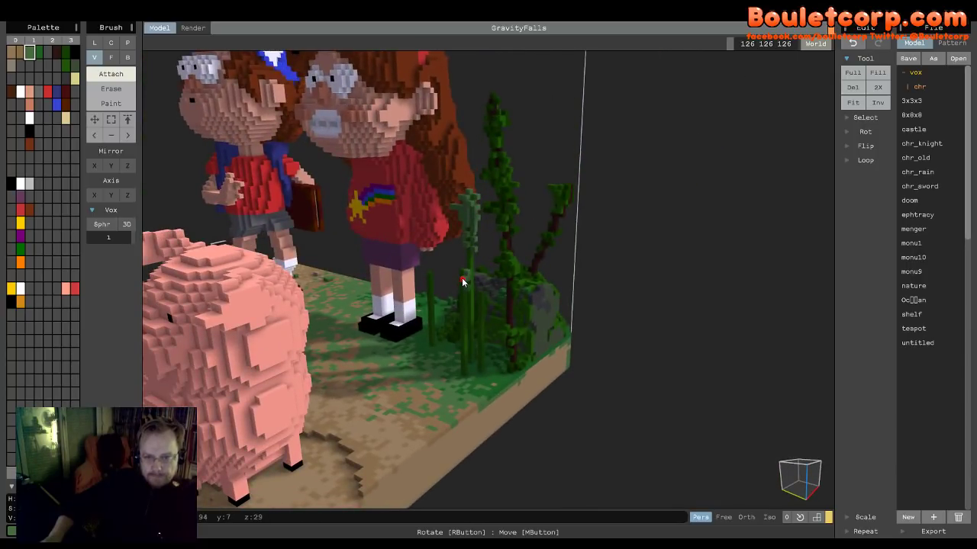
- Surround the upper part of the front stalk nearest the base's edge with muted green leaf voxels
right_drag(463, 288, 547, 297)
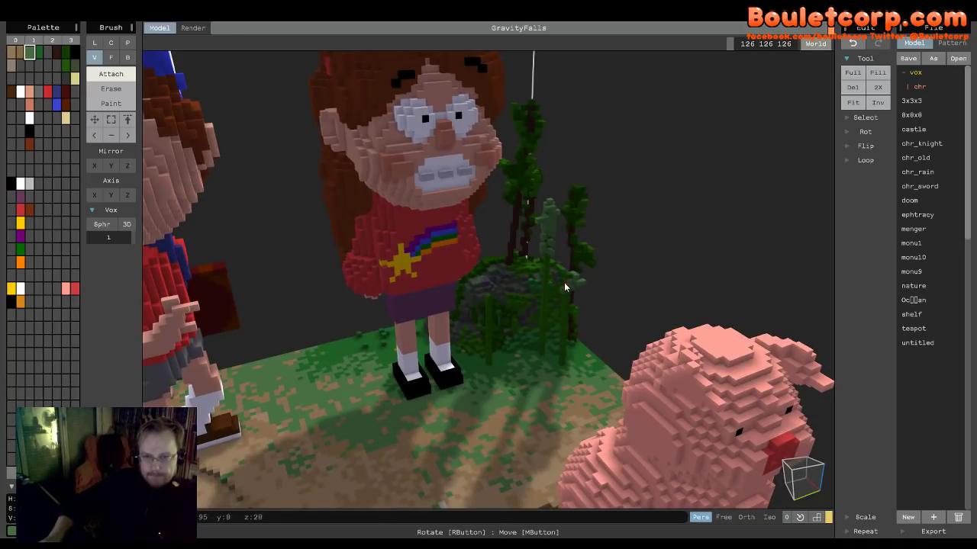
right_drag(568, 277, 344, 293)
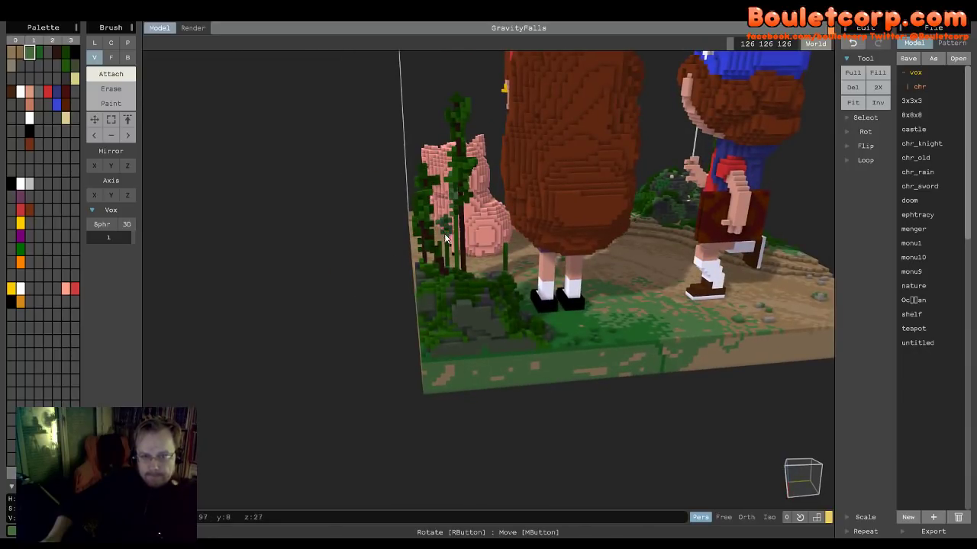
right_drag(444, 228, 532, 220)
scroll(533, 220, up, 3)
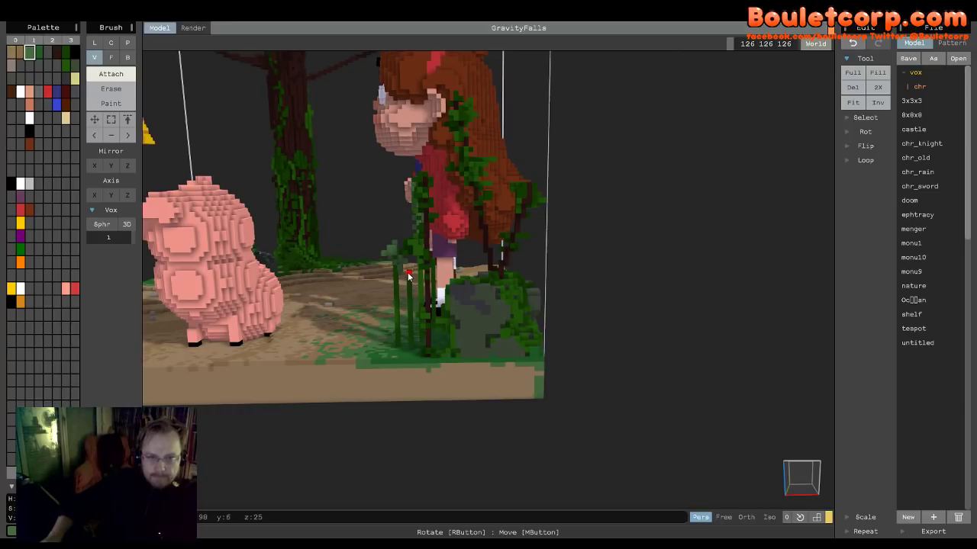
right_drag(405, 294, 448, 288)
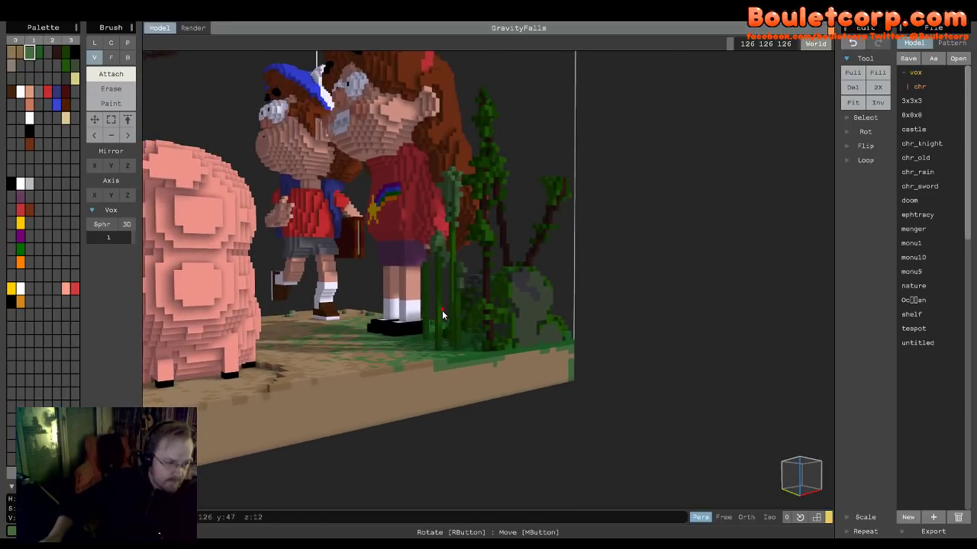
right_drag(460, 330, 571, 283)
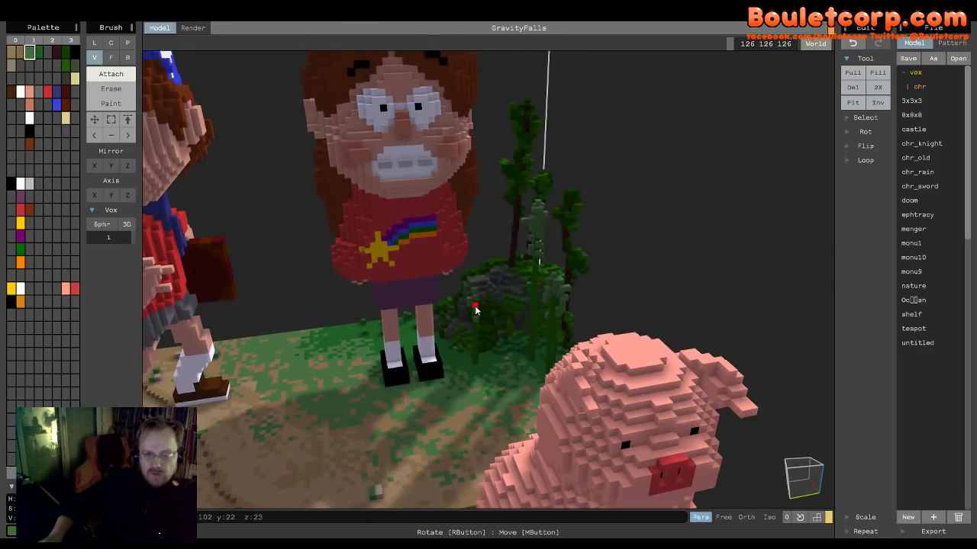
- Attach muted green leaf voxels to the short stalk beside the girl's shoes and the remaining stalk before the boulder
right_drag(475, 309, 308, 326)
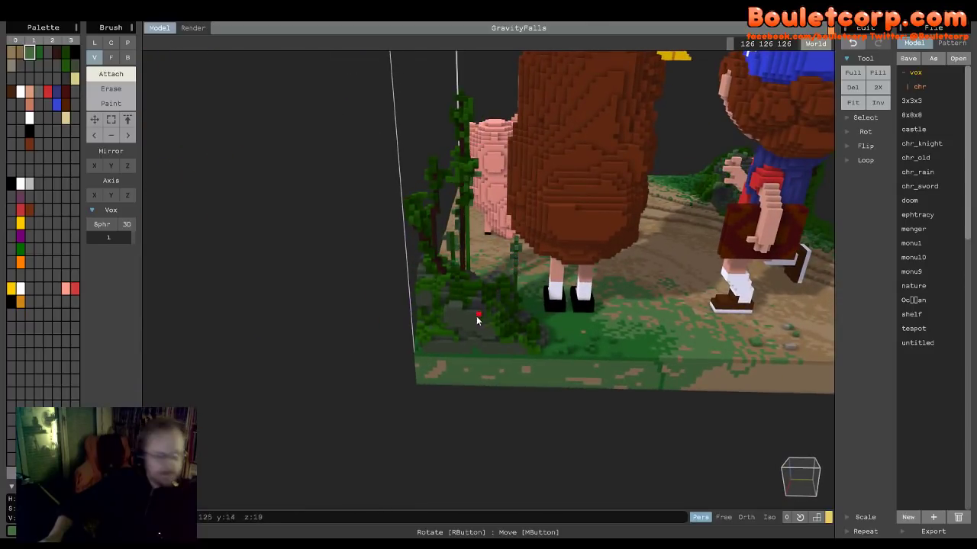
right_drag(386, 328, 430, 329)
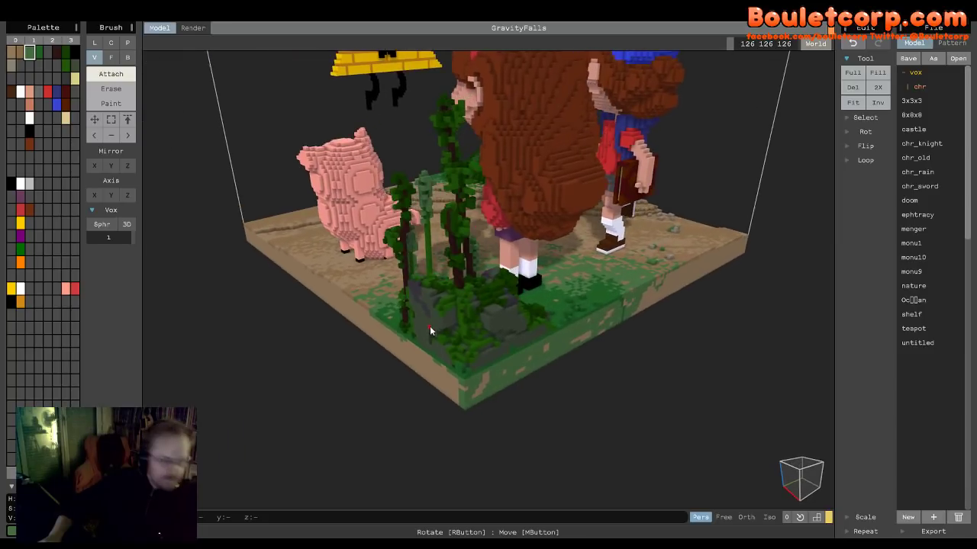
right_drag(477, 309, 467, 308)
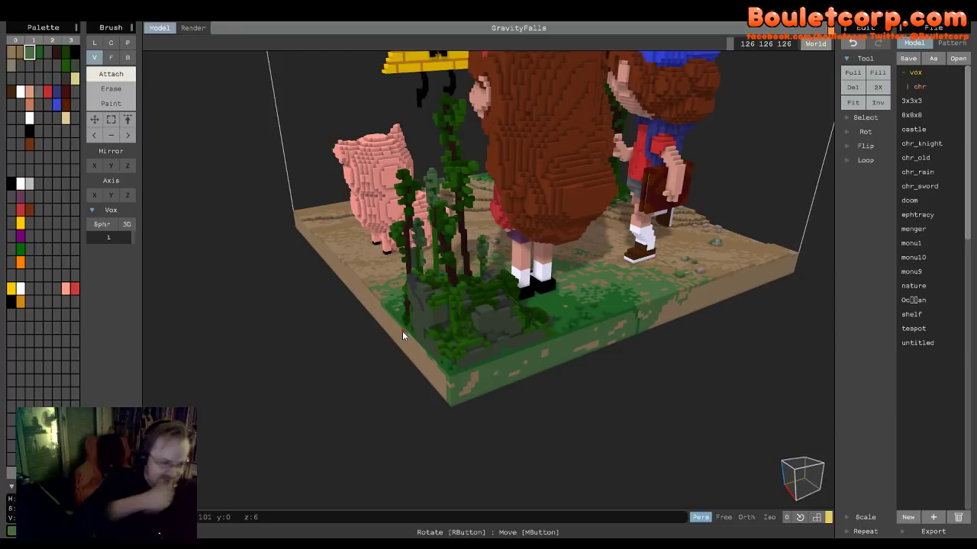
scroll(332, 308, up, 3)
right_drag(332, 307, 592, 304)
scroll(545, 293, up, 2)
scroll(534, 313, up, 3)
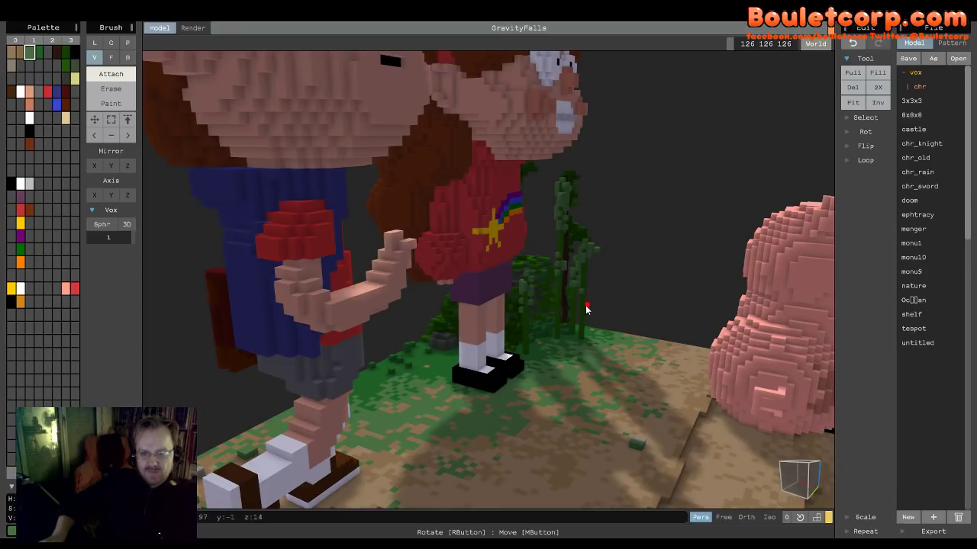
- Add muted green highlight voxels to the leaves of the stem at the base's edge and the tallest boulder stem's front
right_drag(584, 305, 525, 299)
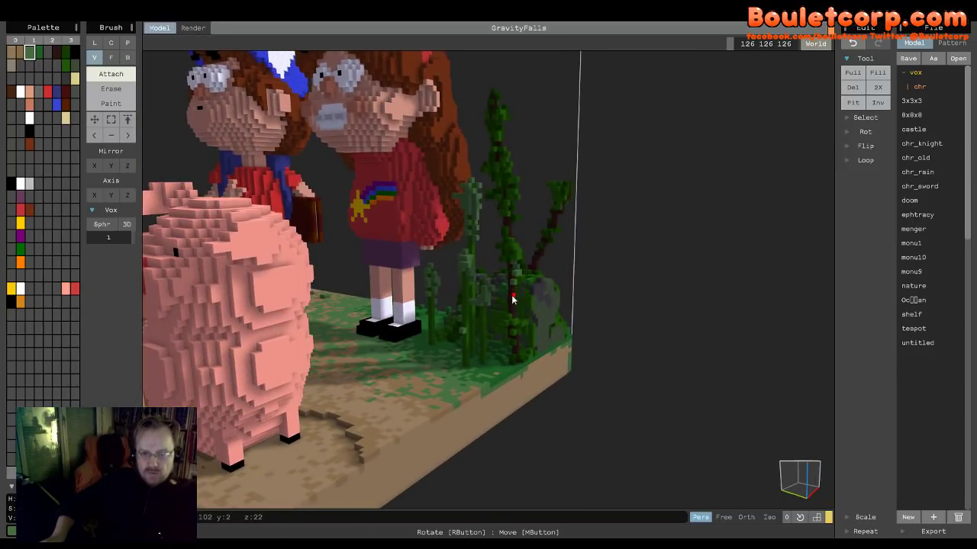
right_drag(542, 327, 470, 292)
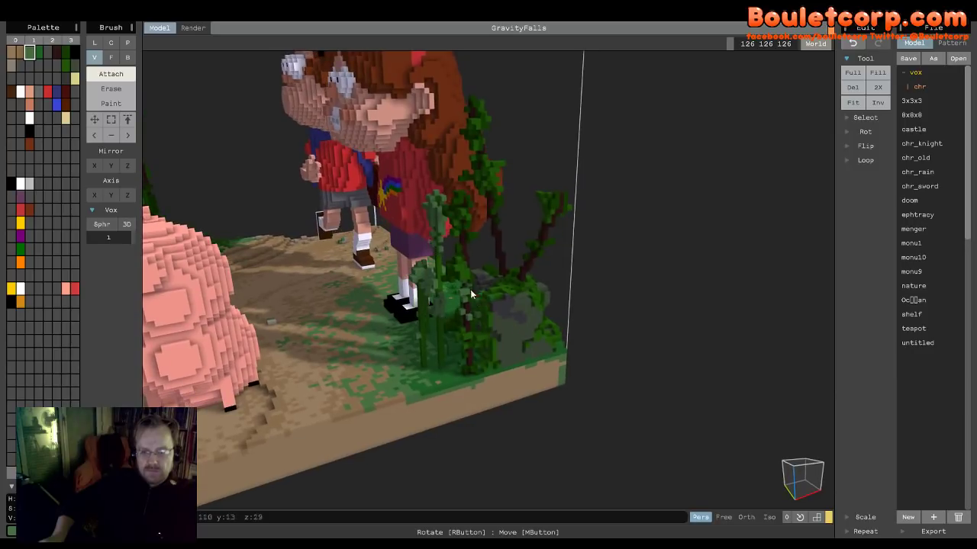
scroll(496, 200, up, 4)
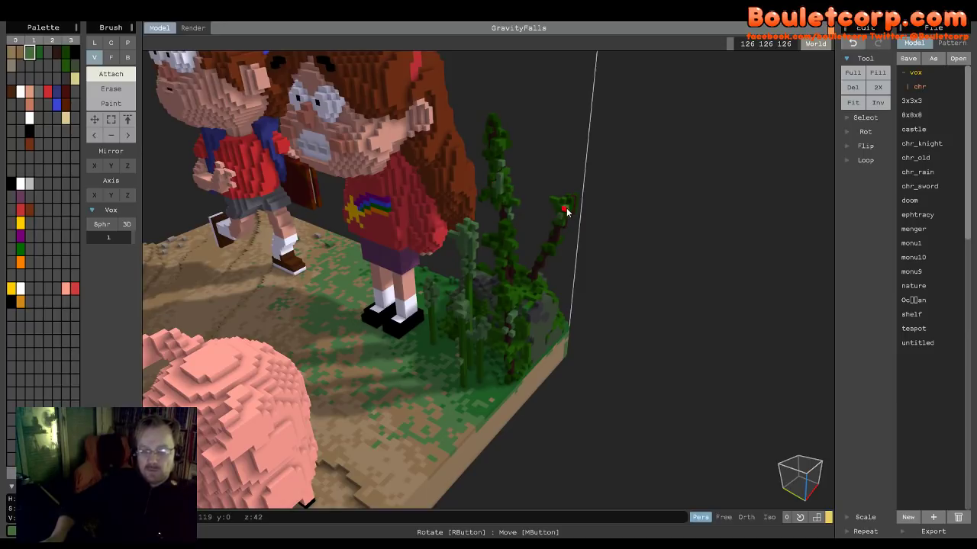
- Scatter muted green highlight voxels over the foliage on the rear side of the tall boulder stems
right_drag(563, 220, 439, 189)
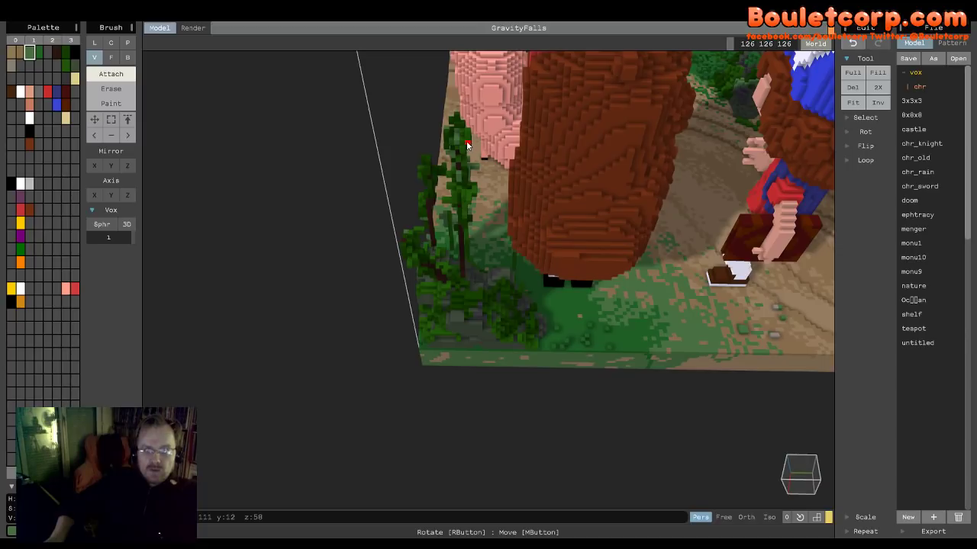
right_drag(463, 166, 513, 155)
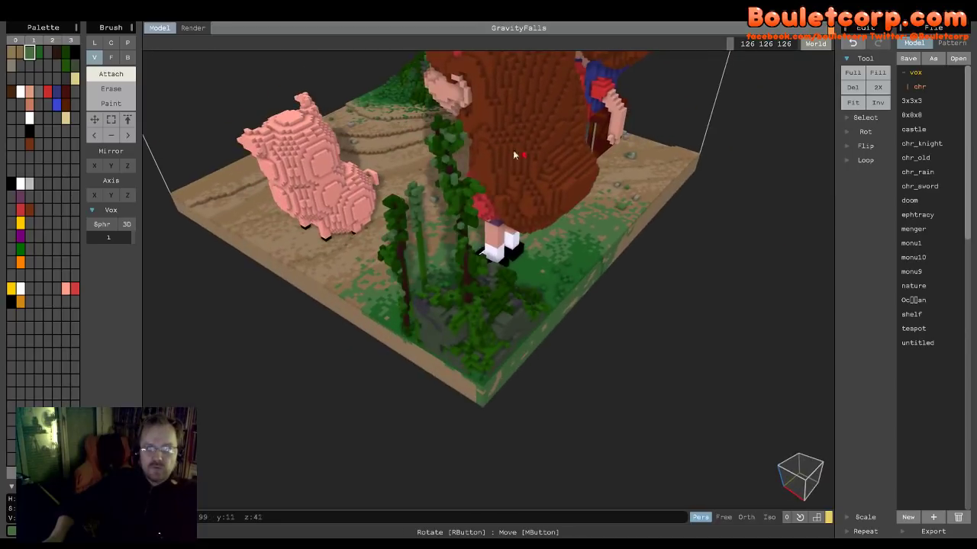
mouse_move(456, 201)
right_down()
mouse_move(428, 202)
mouse_move(456, 203)
right_up()
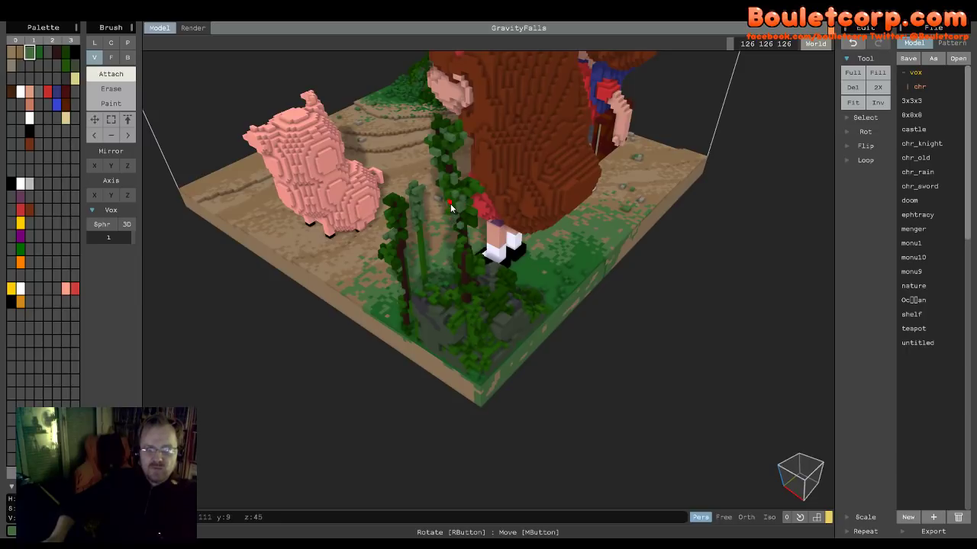
right_drag(450, 239, 469, 233)
- Add muted green highlight voxels to the foliage of the outward-leaning boulder stem
right_drag(448, 243, 408, 194)
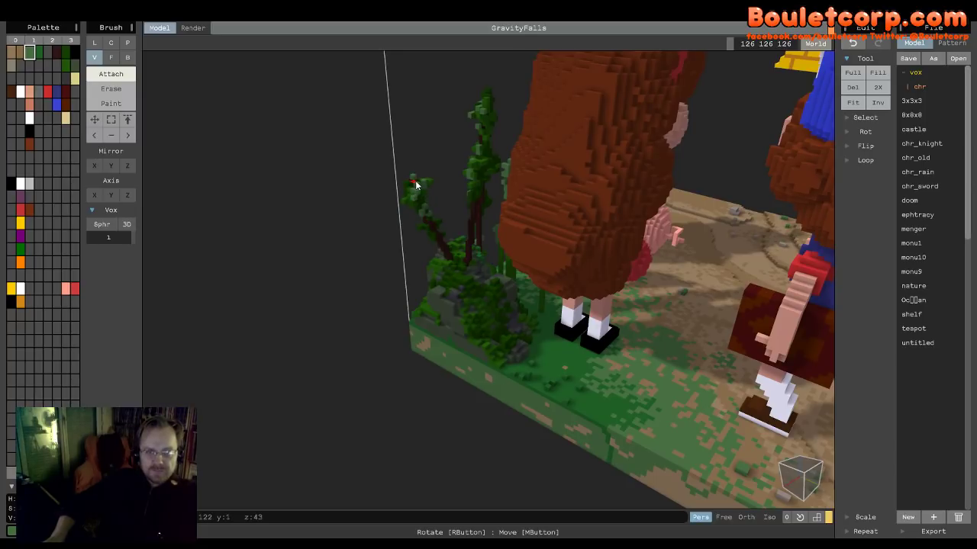
right_drag(412, 196, 453, 223)
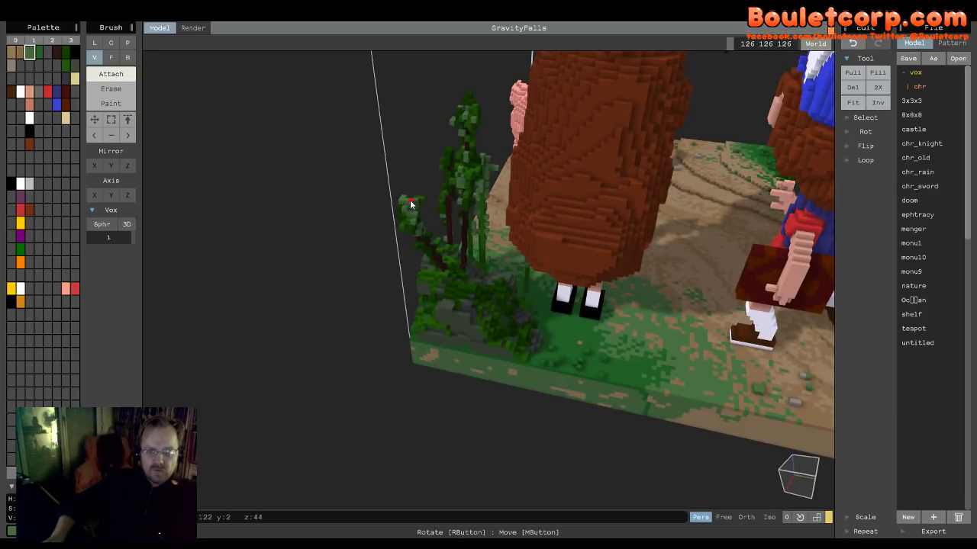
right_drag(428, 204, 545, 248)
scroll(403, 188, up, 3)
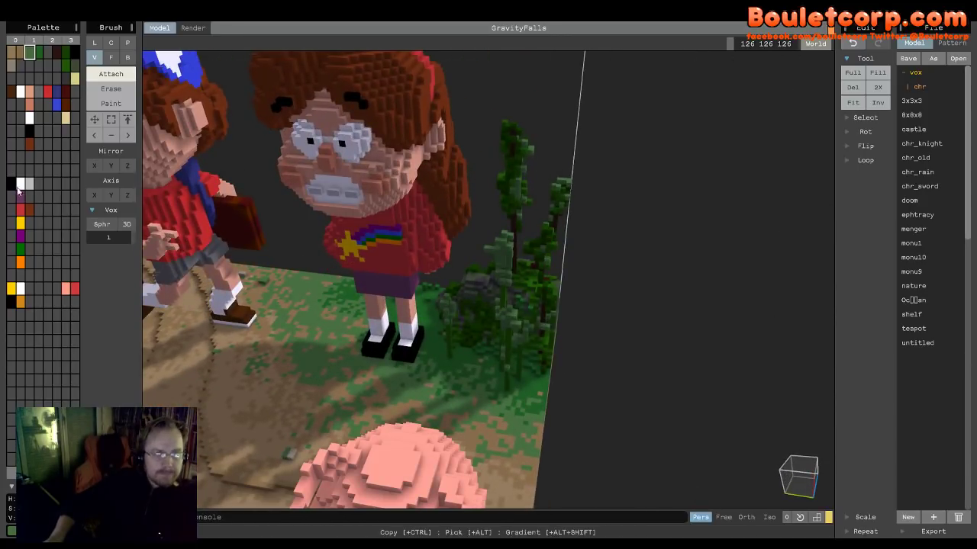
- Attach scattered white flower voxels to the leafy upper parts of the stalks in front of the boulder
click(21, 183)
right_drag(358, 244, 452, 240)
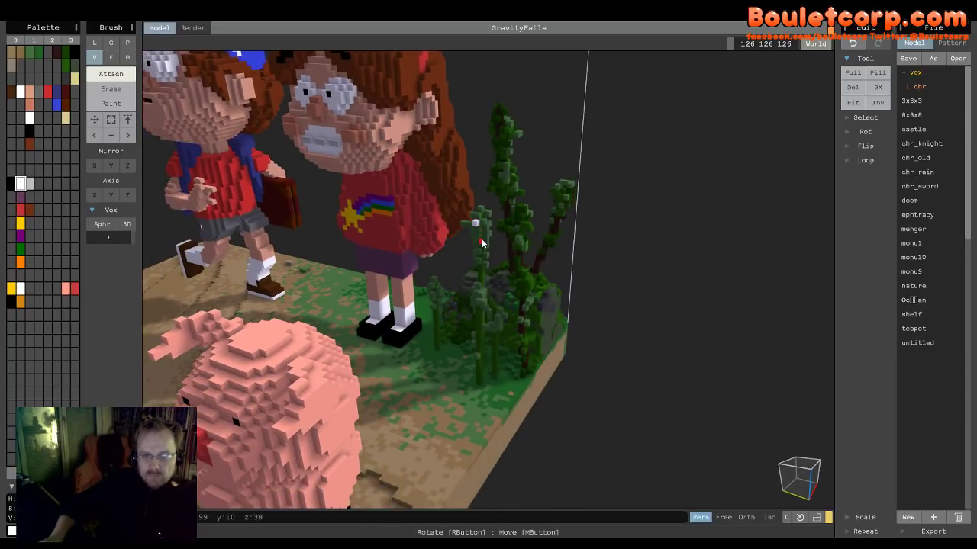
click(482, 241)
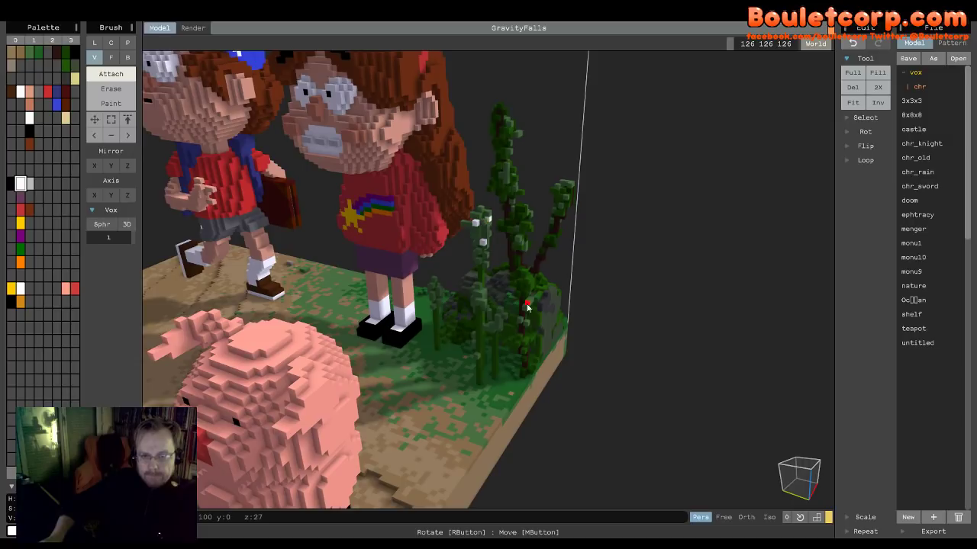
right_drag(526, 305, 450, 302)
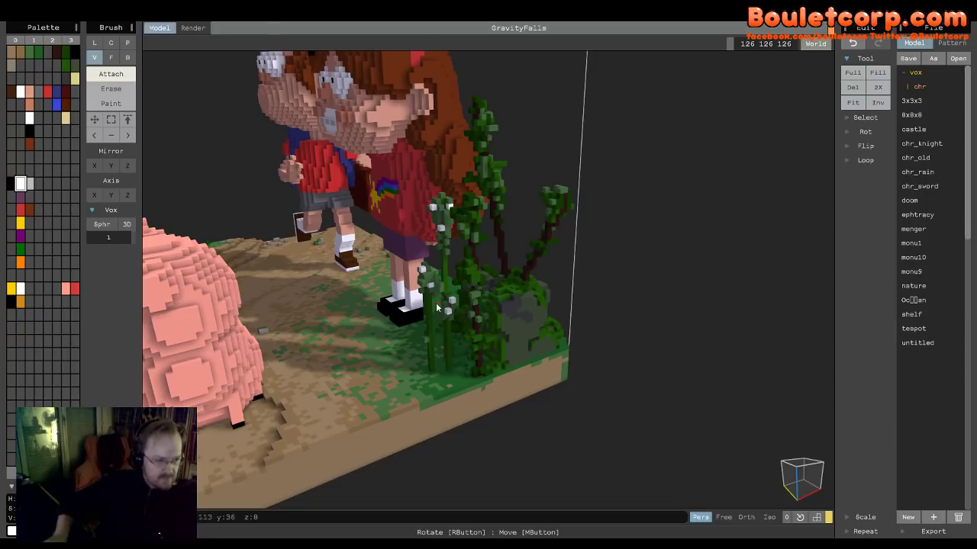
right_drag(462, 279, 377, 283)
- Examine the whole diorama and the new flowering plants from the front, side and back
scroll(303, 303, up, 3)
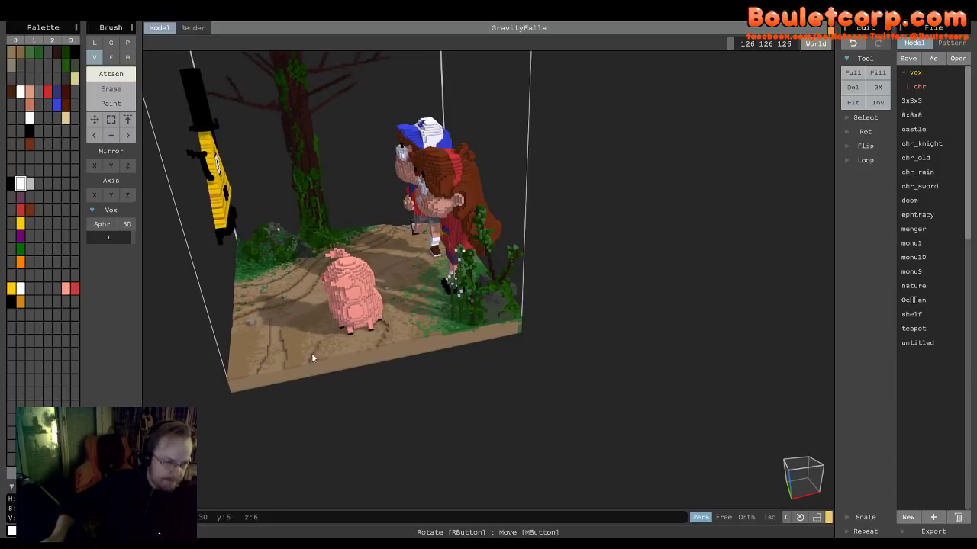
mouse_move(414, 365)
right_down()
mouse_move(348, 359)
mouse_move(396, 376)
mouse_move(481, 331)
mouse_move(405, 355)
right_up()
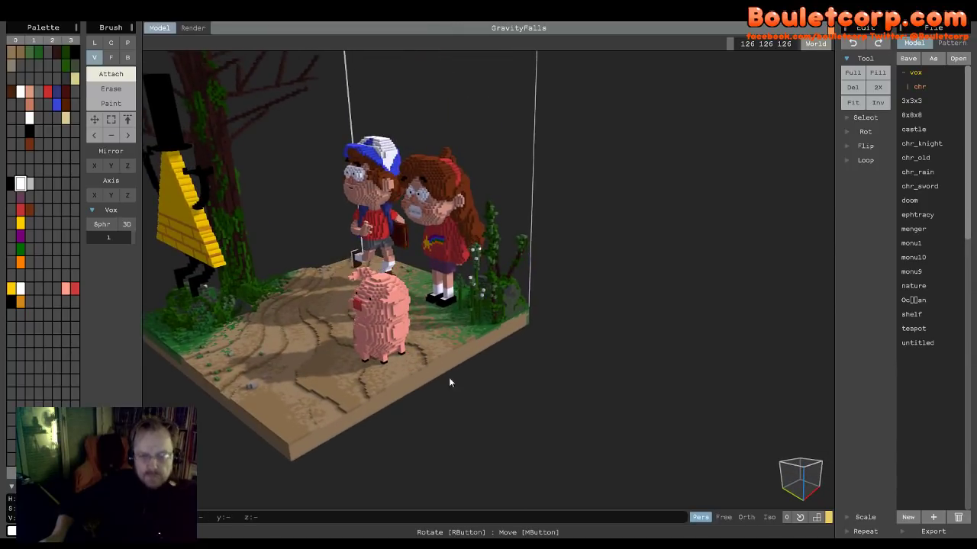
right_drag(450, 381, 396, 328)
right_drag(557, 215, 753, 339)
scroll(494, 359, up, 5)
scroll(753, 339, down, 5)
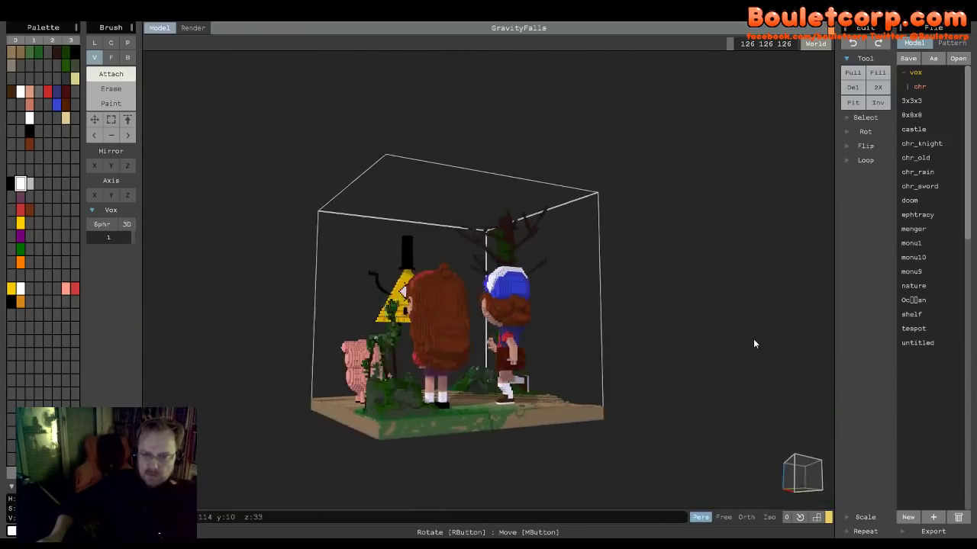
- Switch the diorama to the rendered view, seen from the front with the pig in the foreground
right_drag(473, 412, 551, 409)
scroll(440, 413, up, 3)
scroll(553, 369, up, 2)
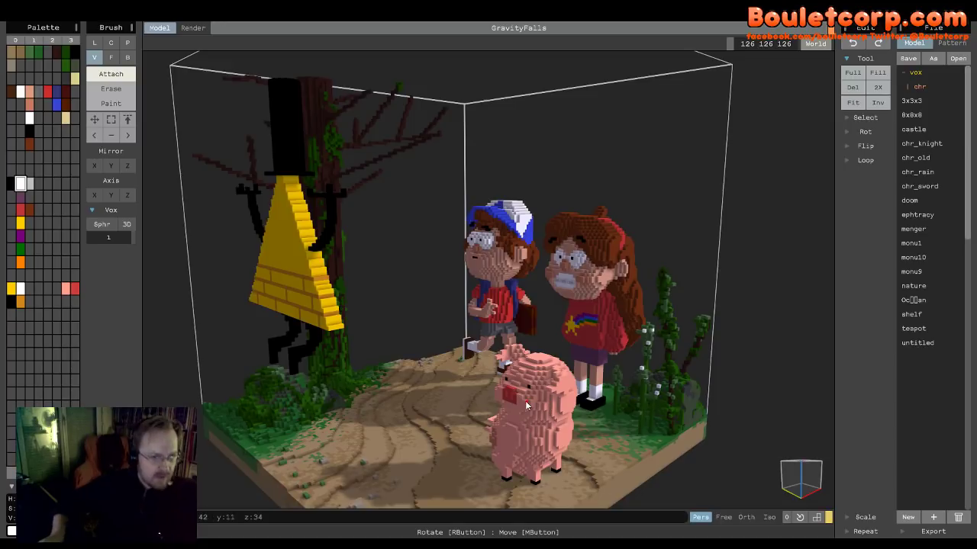
right_drag(525, 405, 526, 401)
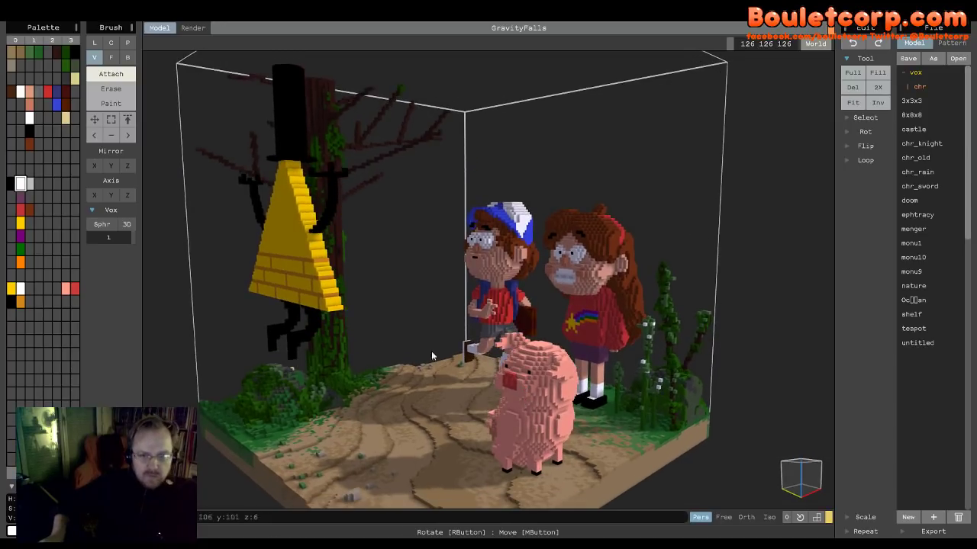
right_drag(341, 412, 341, 398)
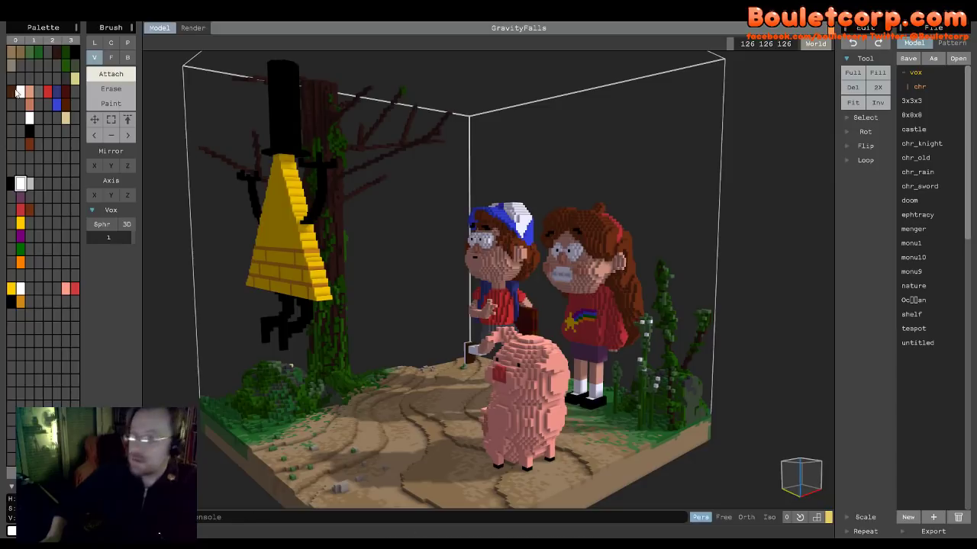
click(193, 29)
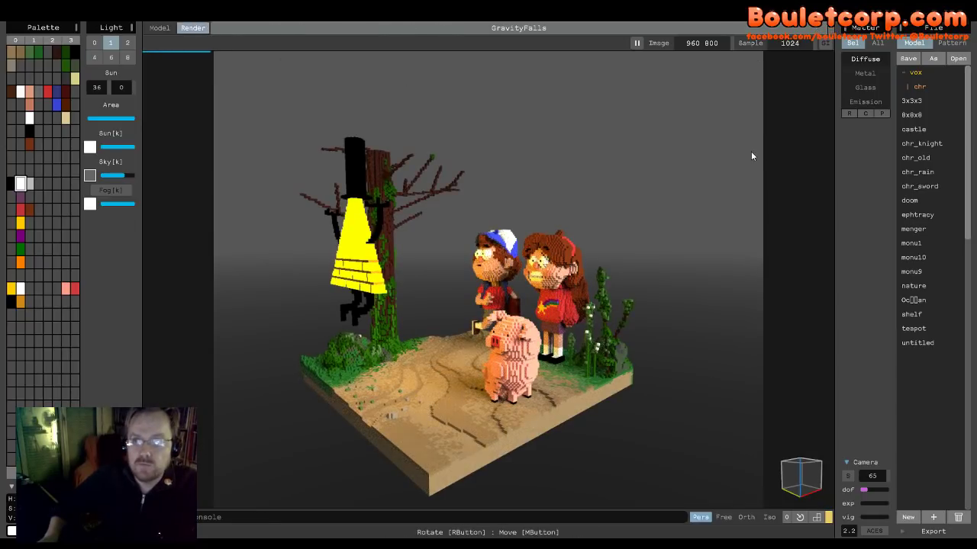
- Set the render camera's field of view to 53 and frame the characters and tree more closely
mouse_move(647, 220)
right_down()
mouse_move(607, 319)
mouse_move(607, 284)
mouse_move(594, 318)
mouse_move(603, 321)
right_up()
scroll(607, 284, up, 2)
scroll(607, 284, up, 3)
scroll(595, 317, down, 3)
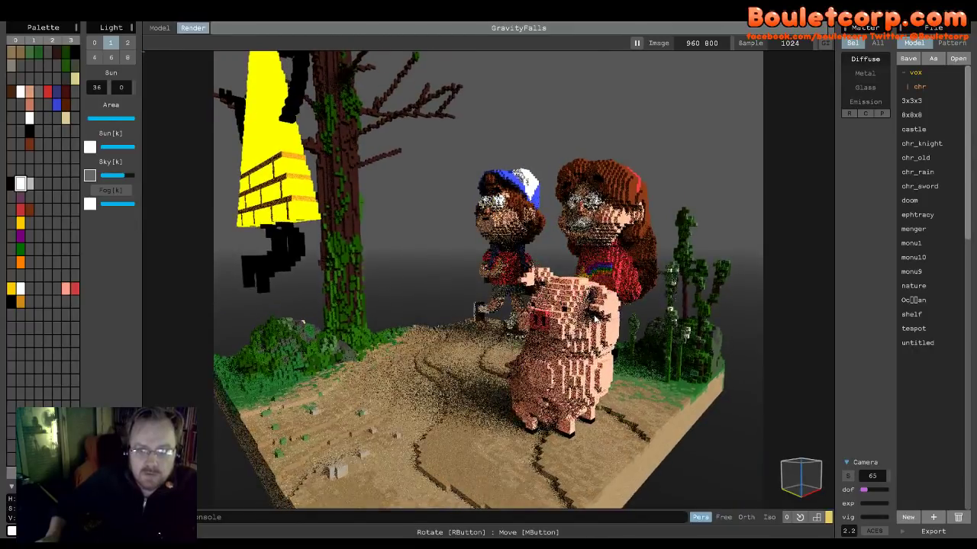
mouse_move(886, 477)
mouse_down()
mouse_move(902, 471)
mouse_move(869, 475)
mouse_up()
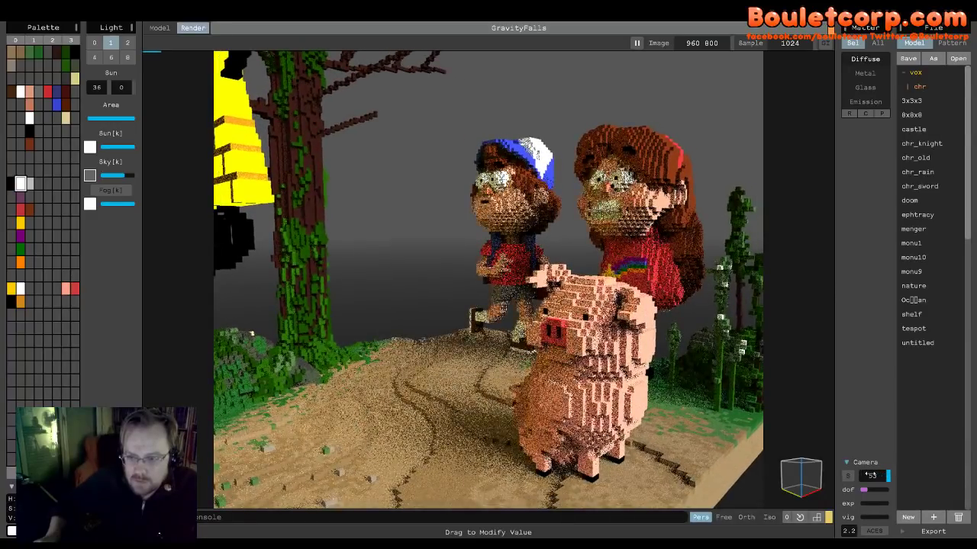
scroll(610, 328, down, 5)
right_drag(610, 328, 608, 333)
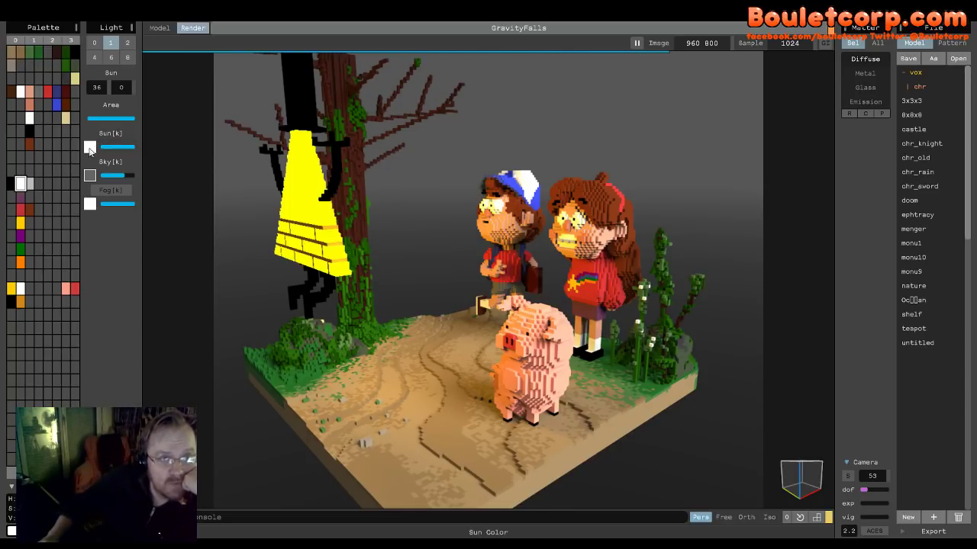
- Colour the sunlight with the palette's ochre orange and the sky with its dark blue
click(20, 301)
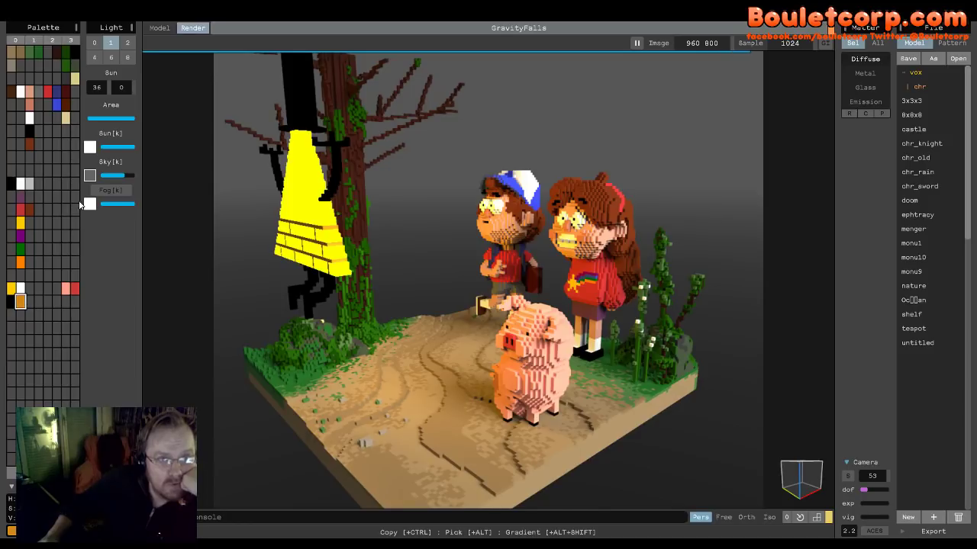
click(90, 147)
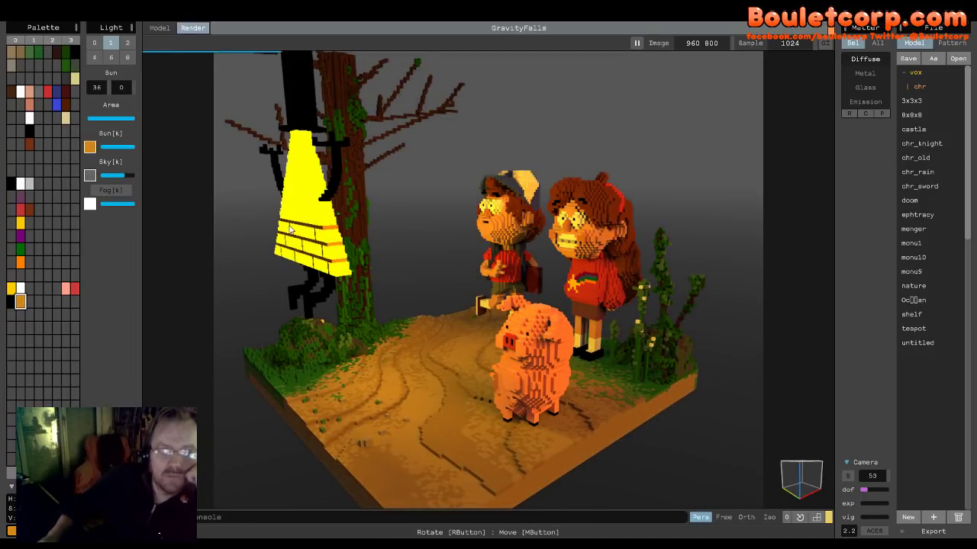
click(91, 176)
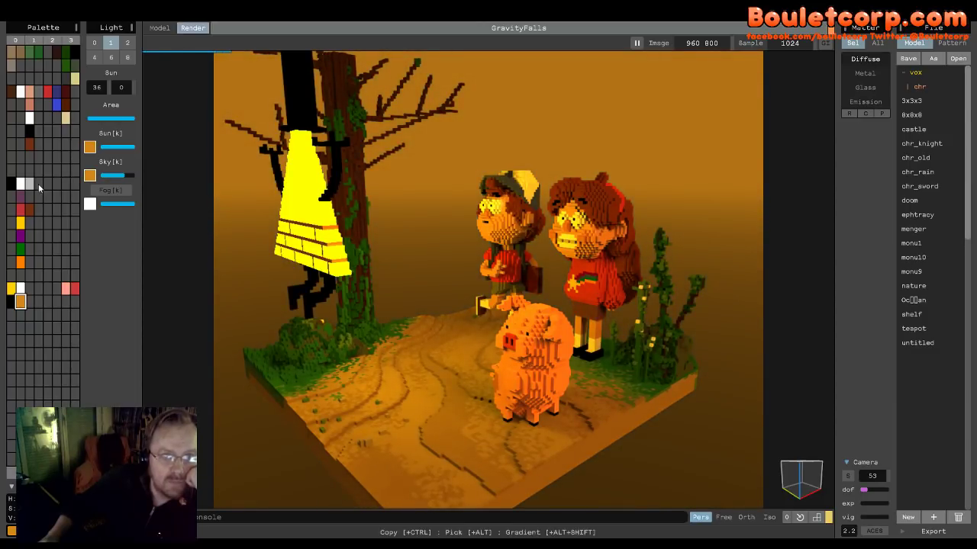
click(57, 93)
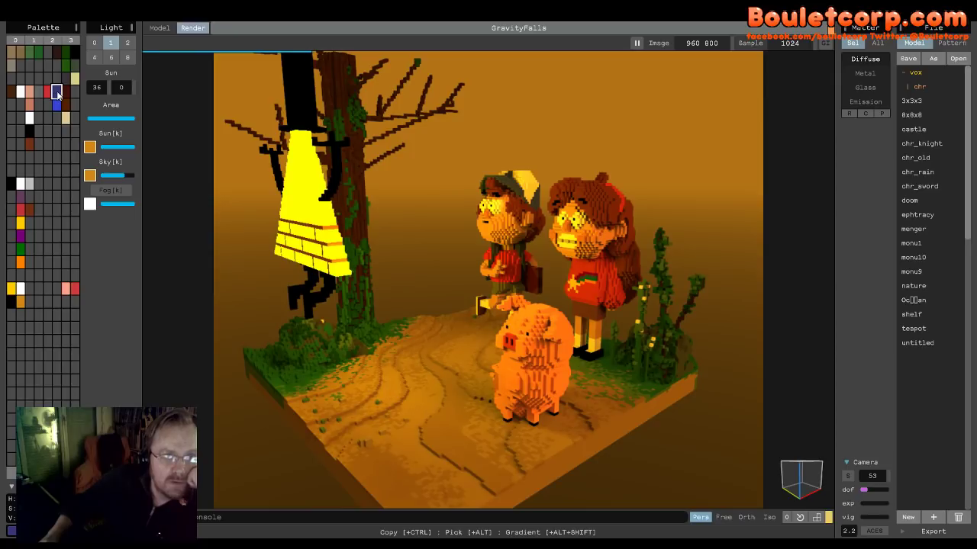
click(90, 175)
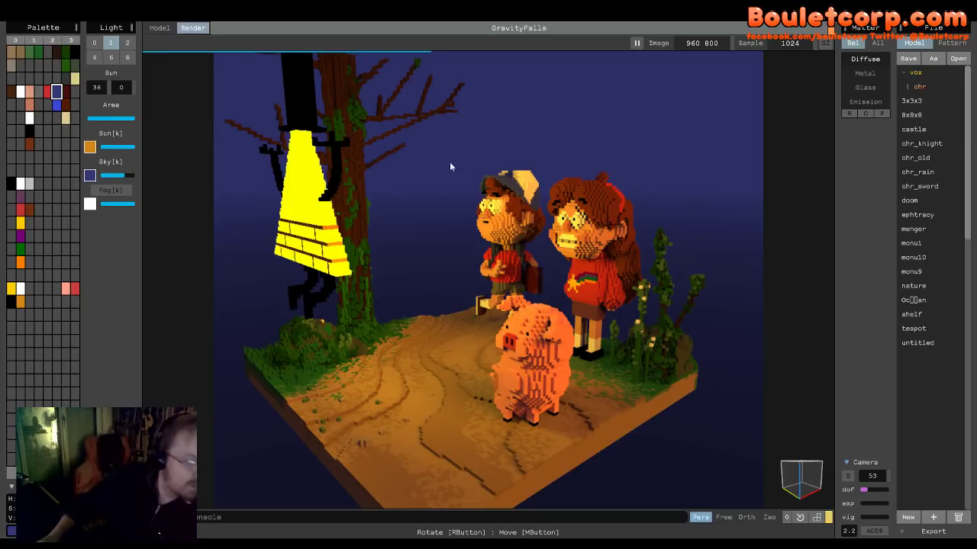
- Change the sun's angles to 43 and 23
drag(110, 88, 130, 90)
mouse_move(135, 86)
mouse_down()
mouse_move(170, 91)
mouse_move(105, 103)
mouse_move(144, 94)
mouse_move(101, 88)
mouse_move(118, 90)
mouse_up()
click(130, 99)
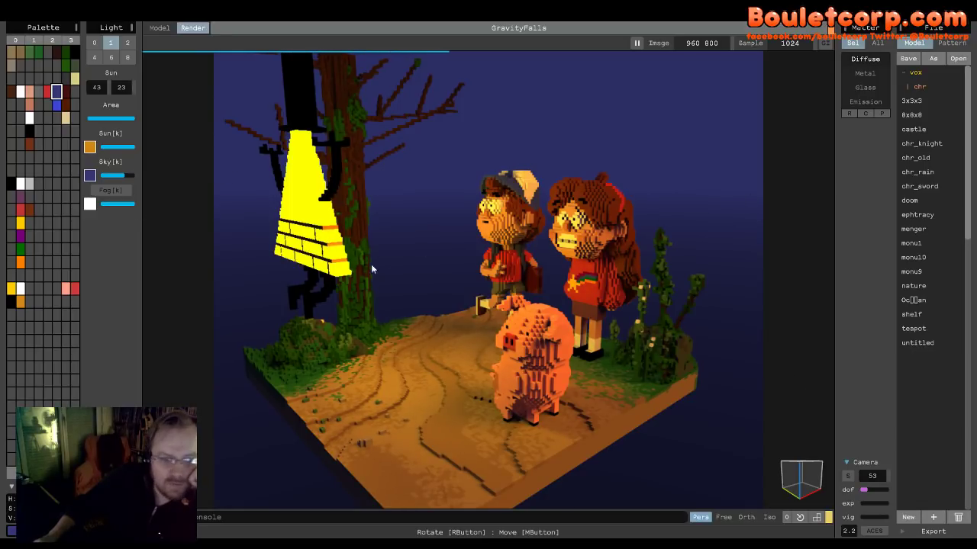
- Set the light bounces to 8, enable GI and fit the whole diorama in the render frame
click(127, 57)
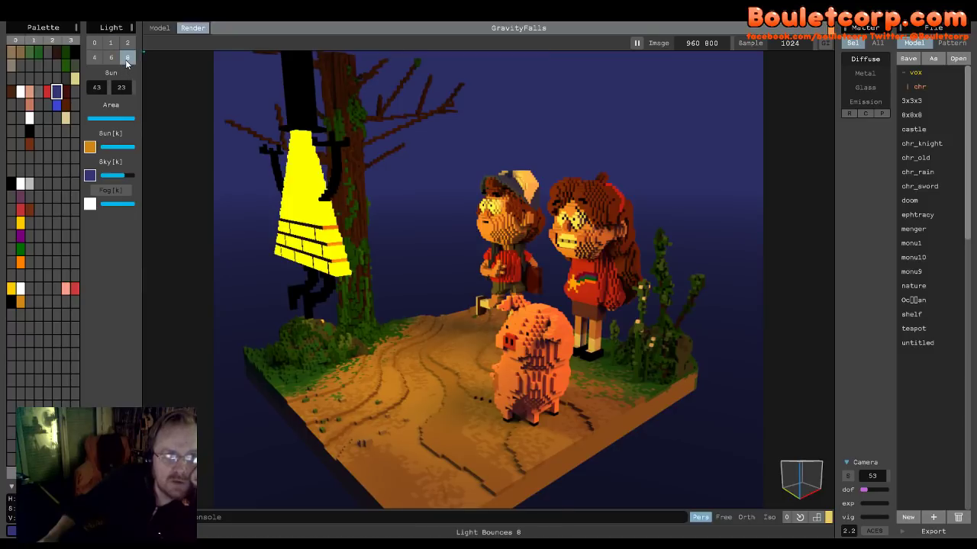
click(825, 44)
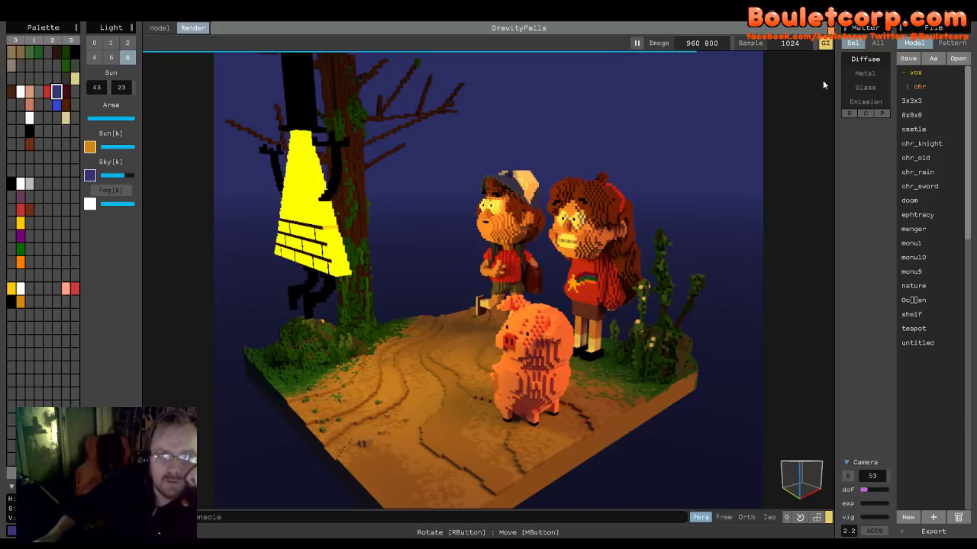
right_drag(822, 80, 442, 86)
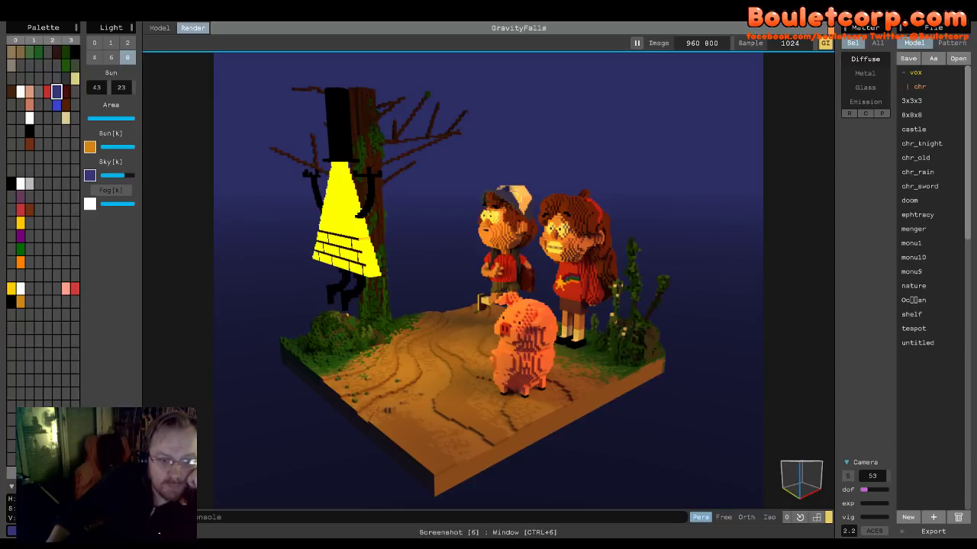
- Preview the render with the screenshot's alpha channel toggled on and off, and check the available export formats
key(Tab)
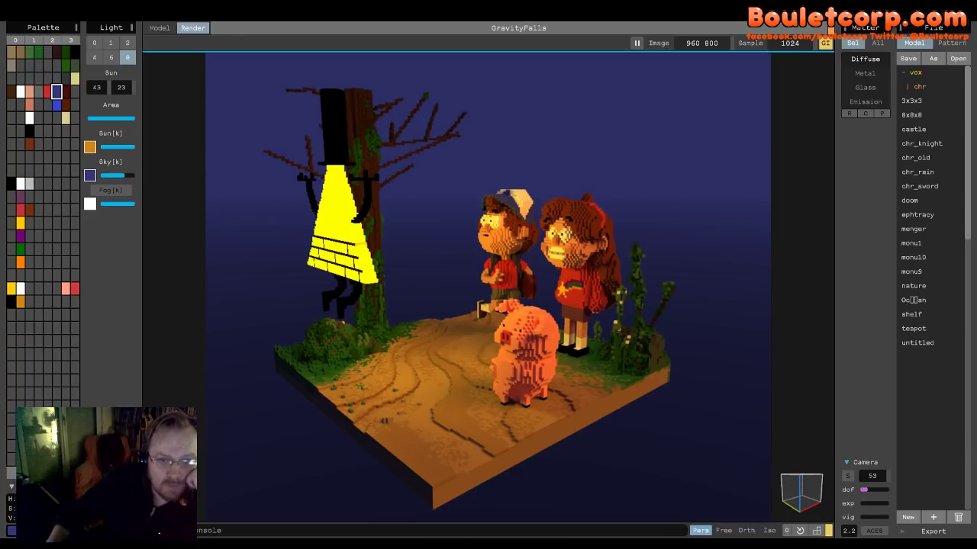
key(Tab)
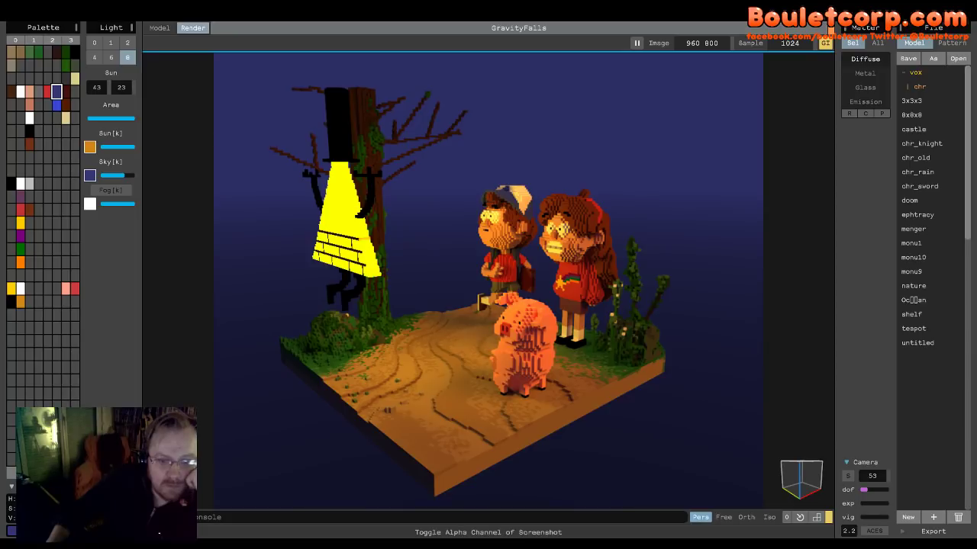
click(159, 532)
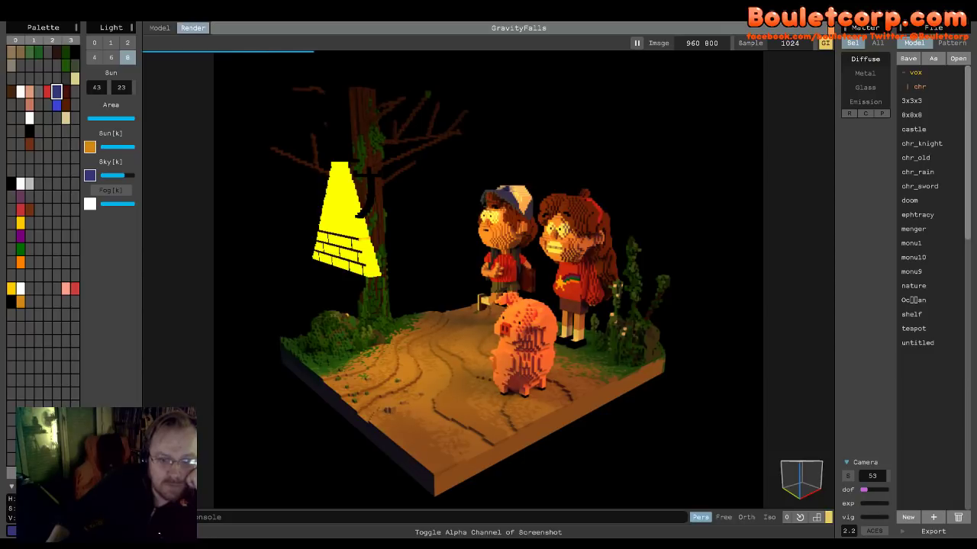
click(159, 532)
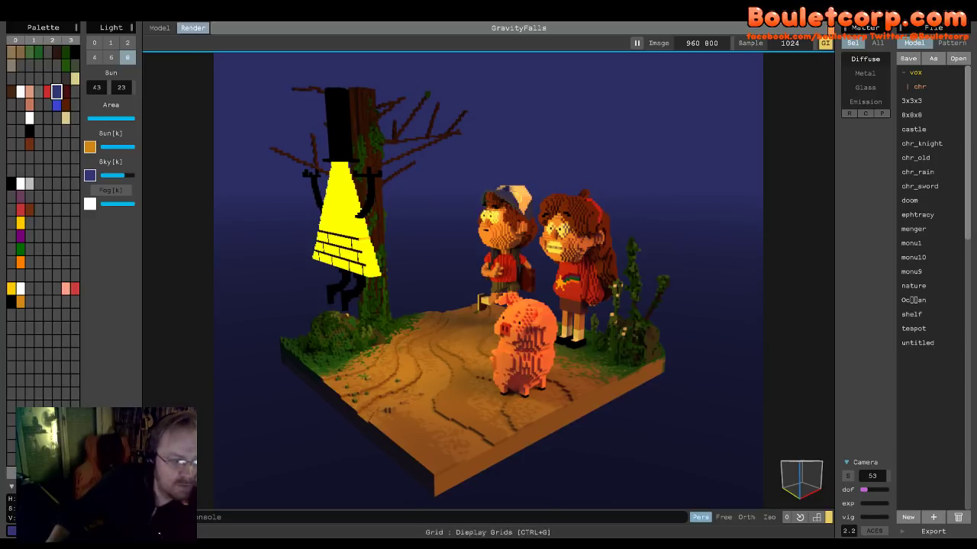
click(903, 533)
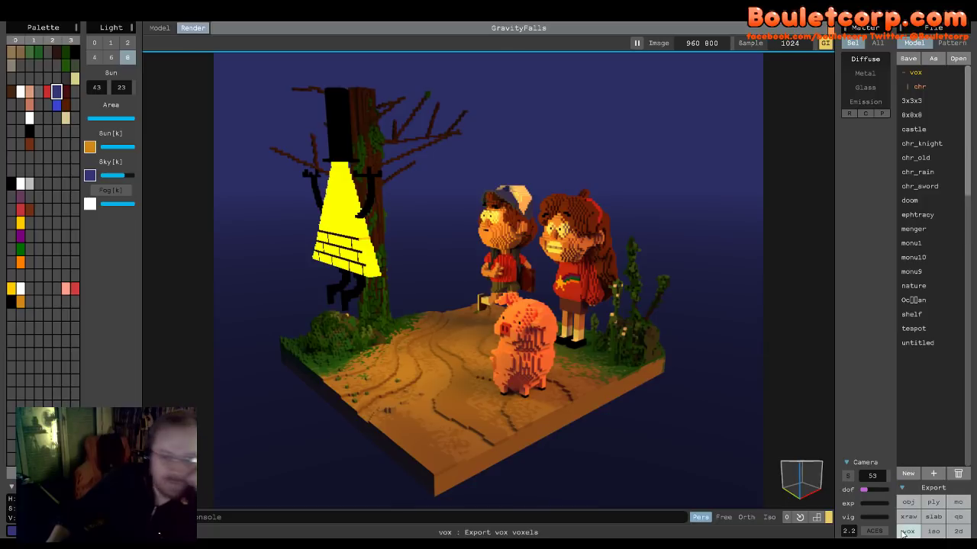
click(905, 490)
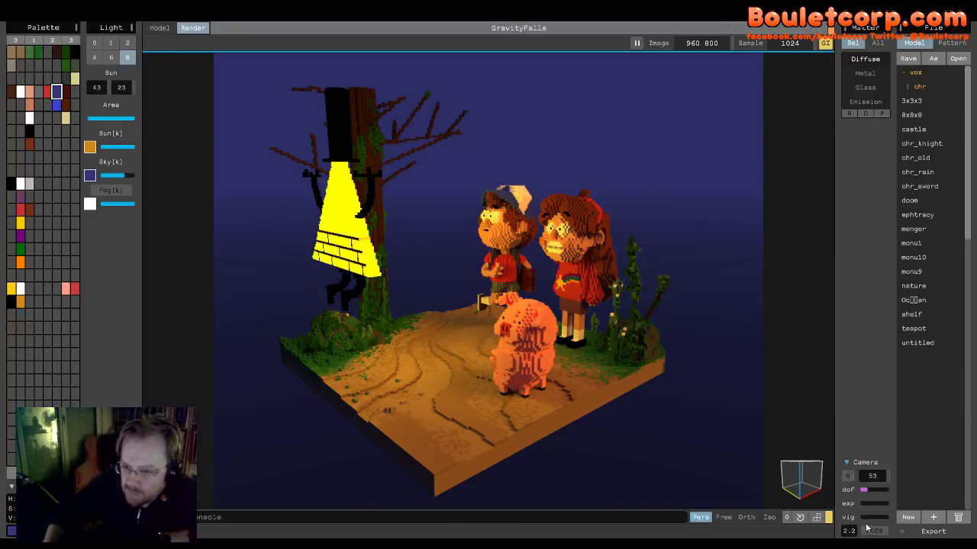
- Raise the camera's vignette to the maximum and increase the exposure slightly to brighten the characters
drag(867, 522, 902, 525)
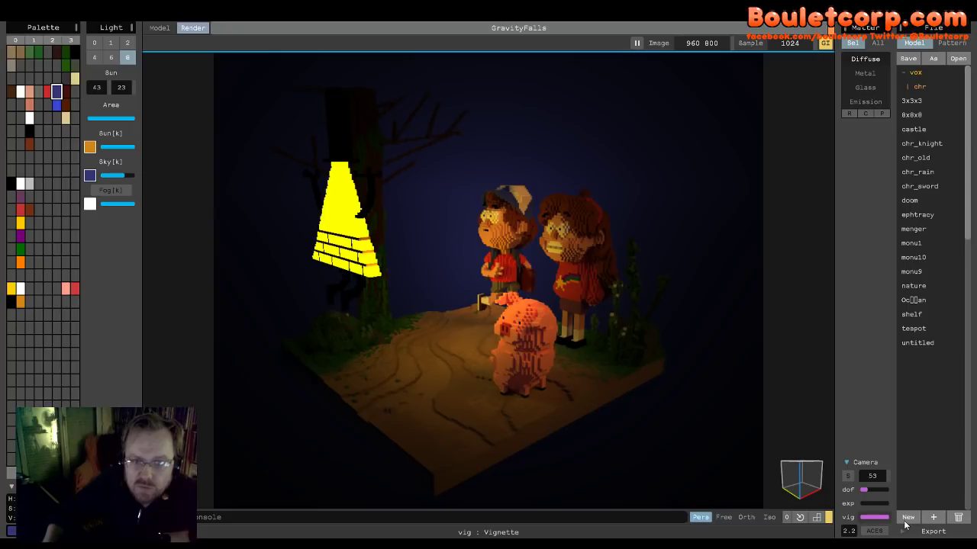
mouse_move(865, 506)
mouse_down()
mouse_move(893, 508)
mouse_move(870, 505)
mouse_up()
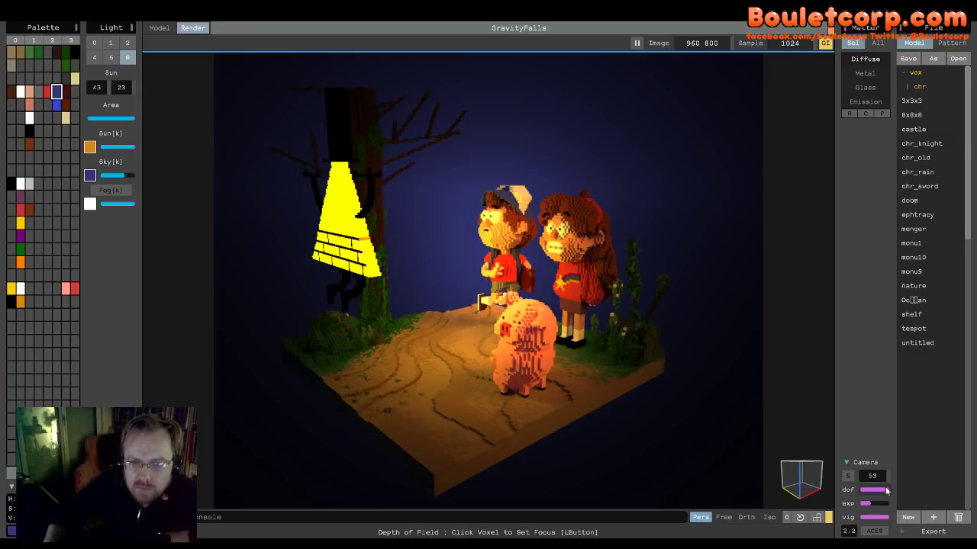
- Focus the depth of field on the girl, try stronger blur, and reduce it to a very low amount
mouse_move(882, 493)
mouse_down()
mouse_move(860, 492)
mouse_move(875, 492)
mouse_up()
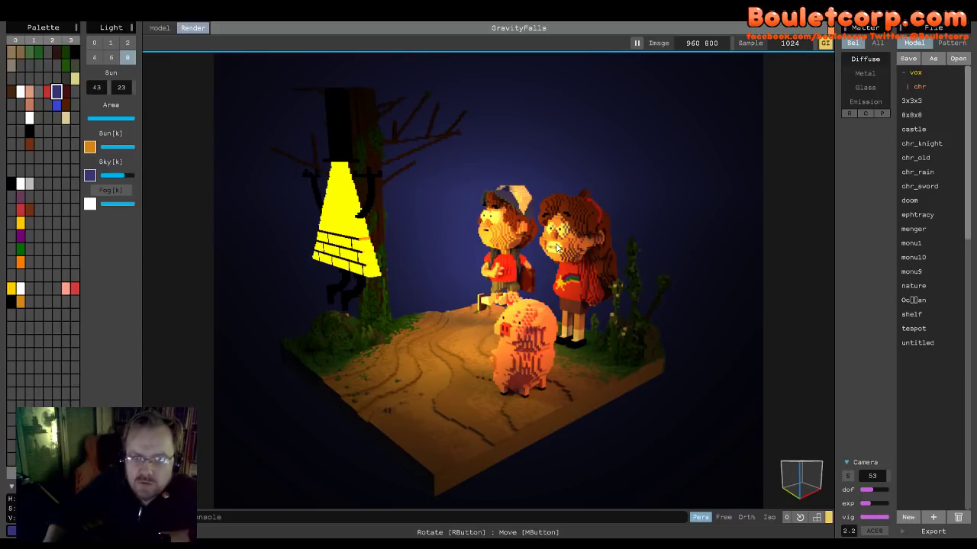
key(ctrl+z)
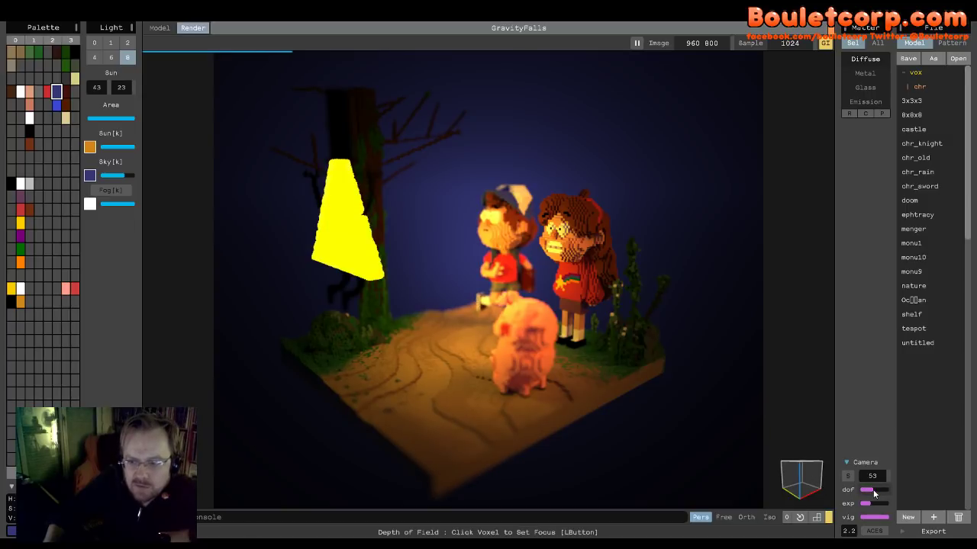
drag(875, 495, 886, 496)
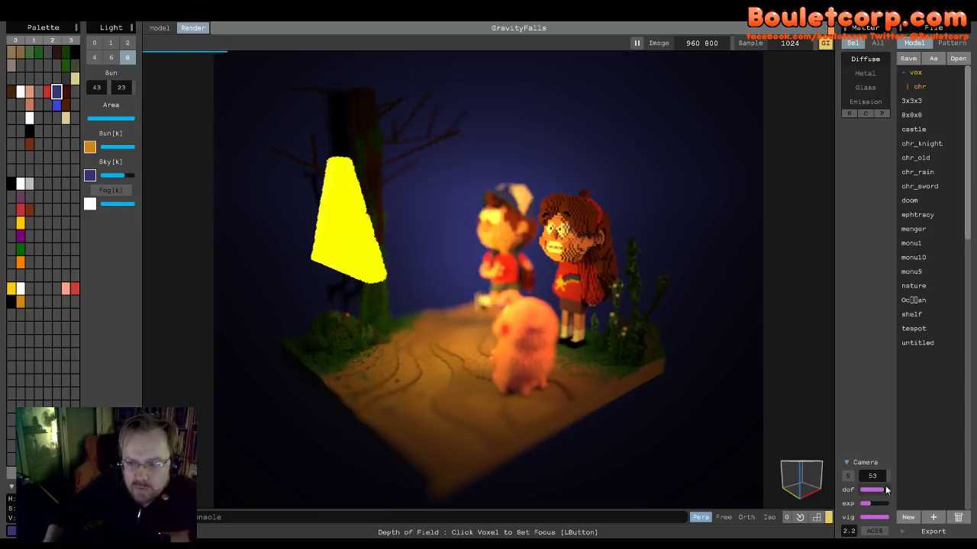
drag(884, 494, 863, 492)
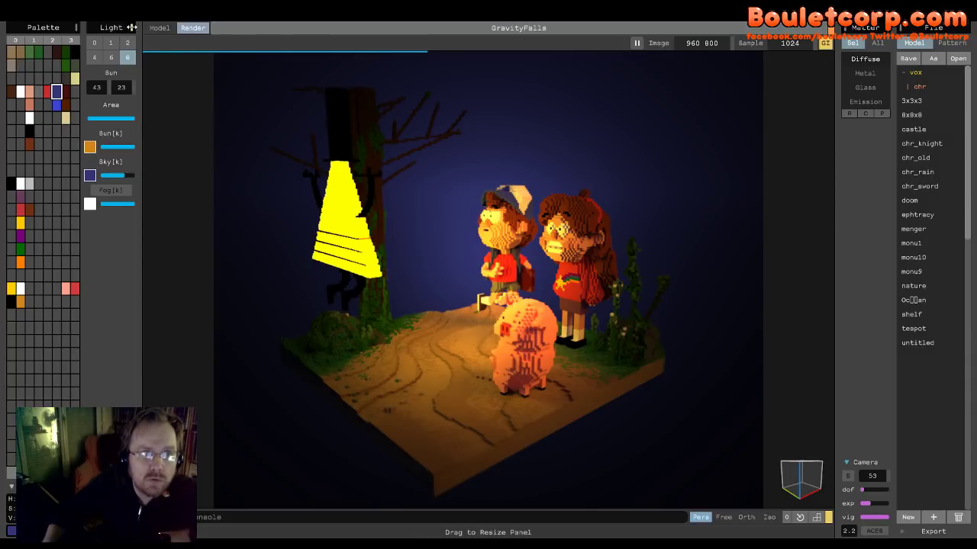
- Widen the light settings to show the sky modes, and compare the render with shadows, background color, grids and edges toggled
drag(110, 27, 229, 34)
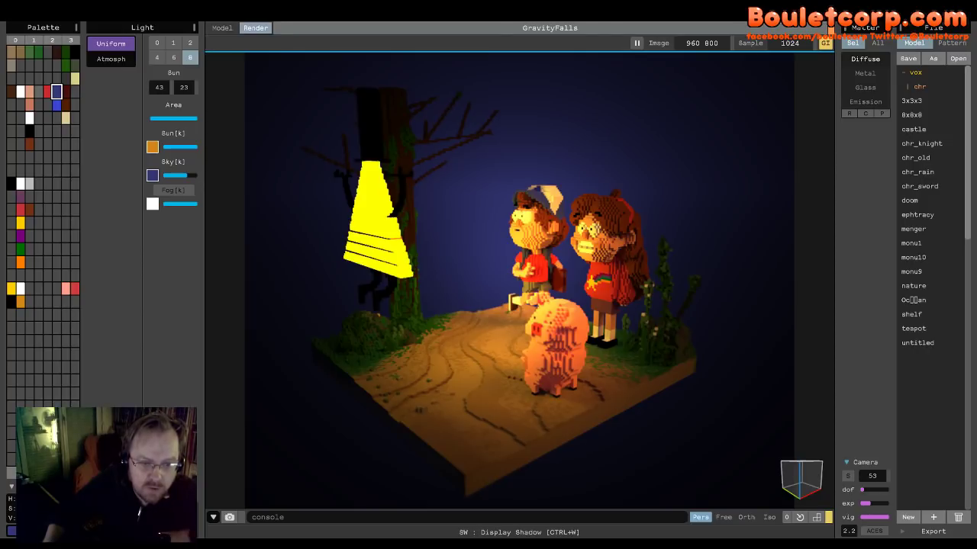
key(ctrl+w)
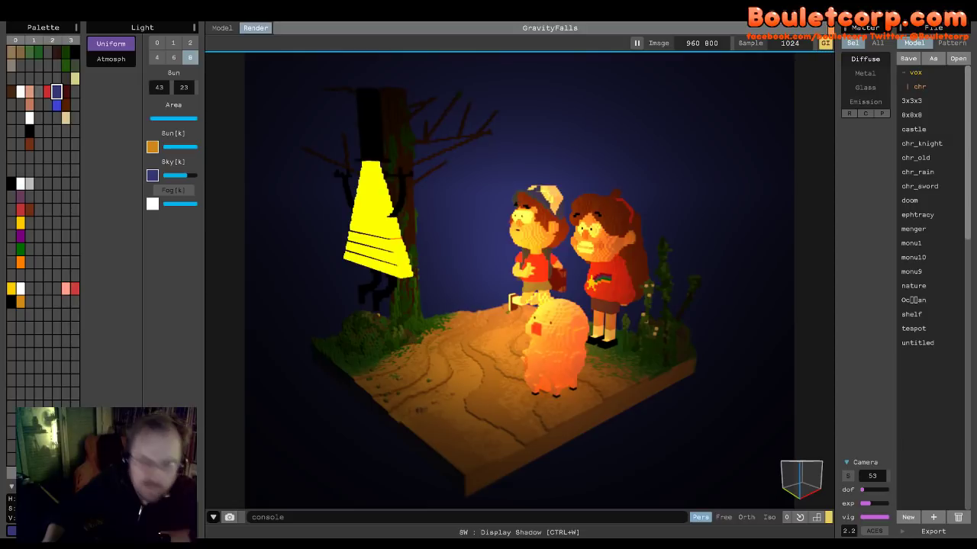
key(ctrl+w)
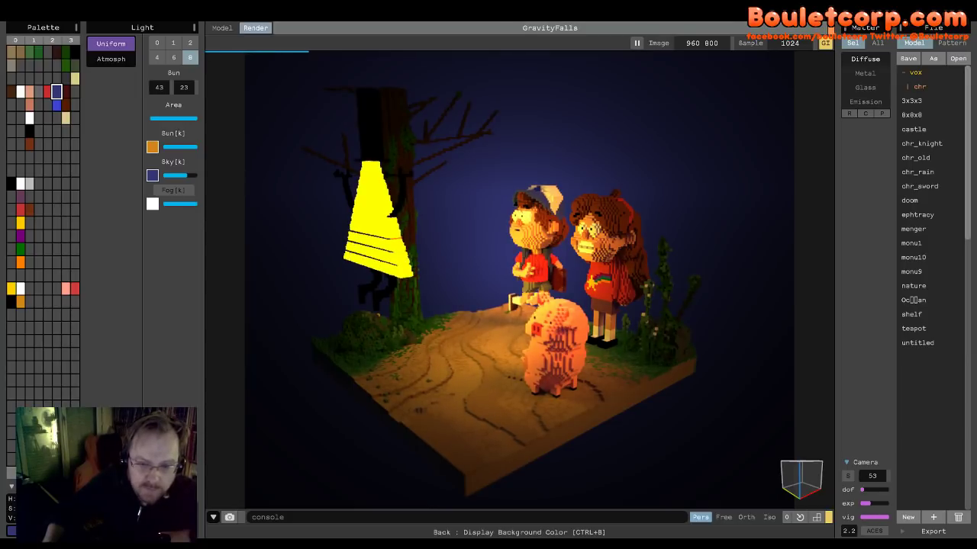
key(ctrl+b)
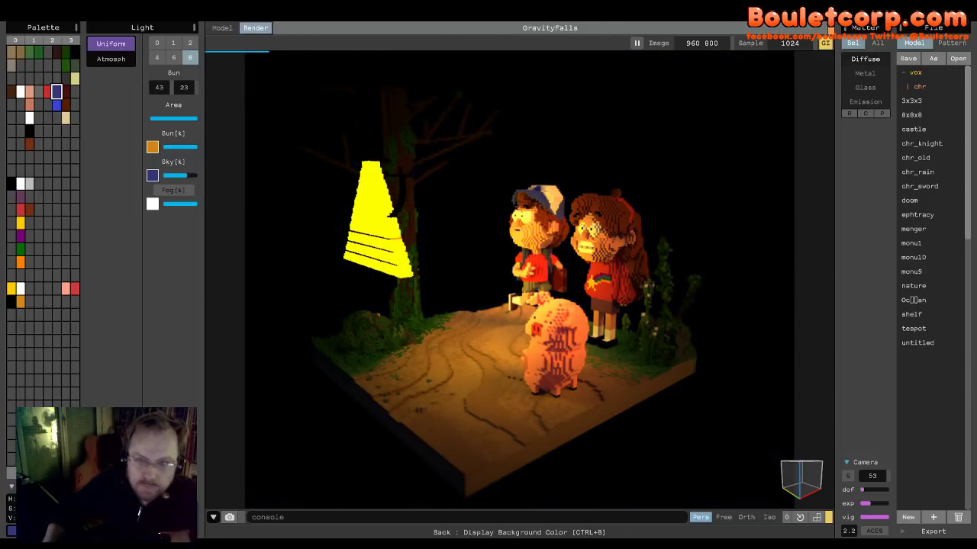
key(ctrl+b)
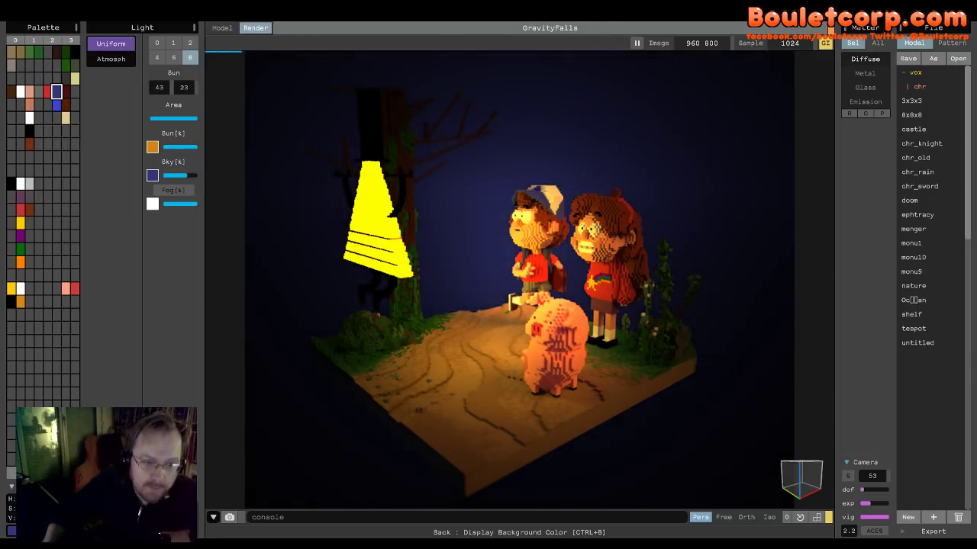
key(ctrl+g)
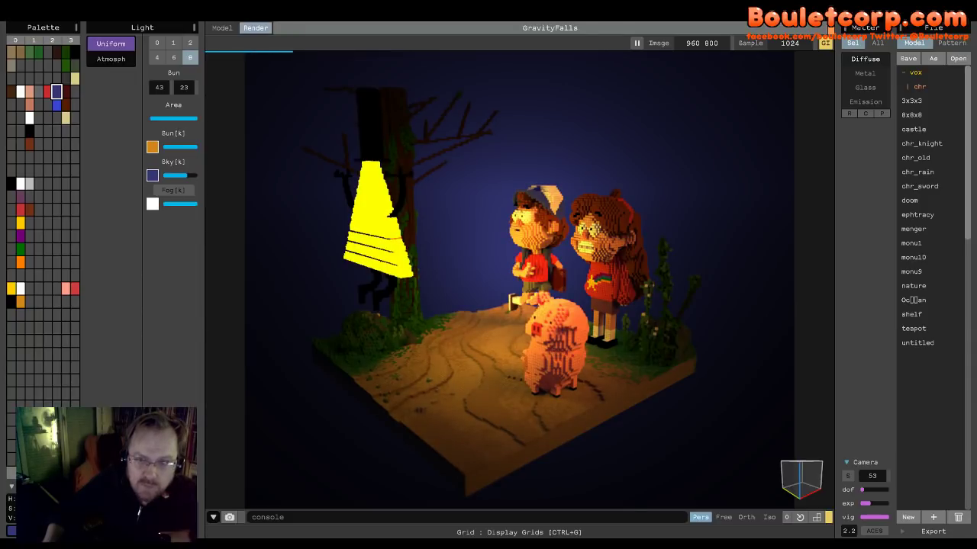
key(ctrl+g)
key(ctrl+e)
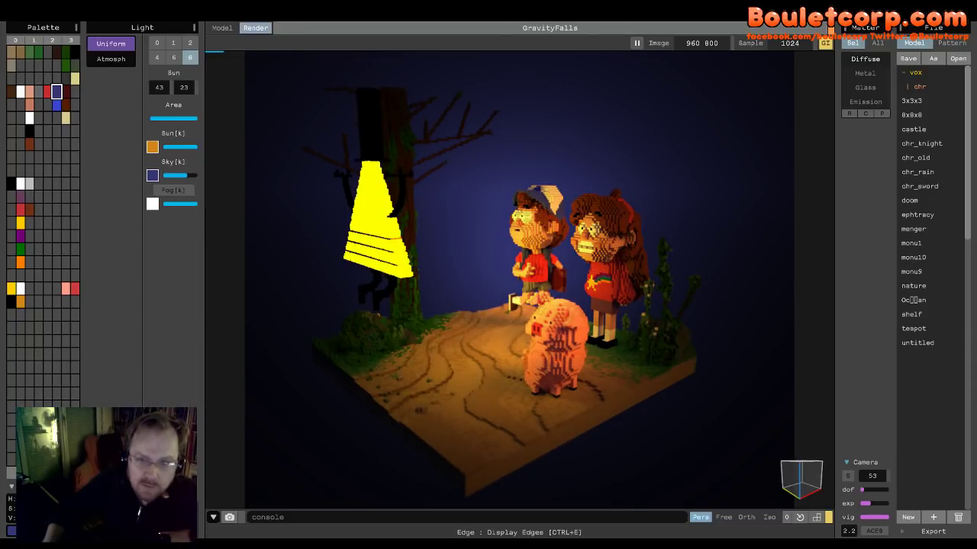
key(ctrl+e)
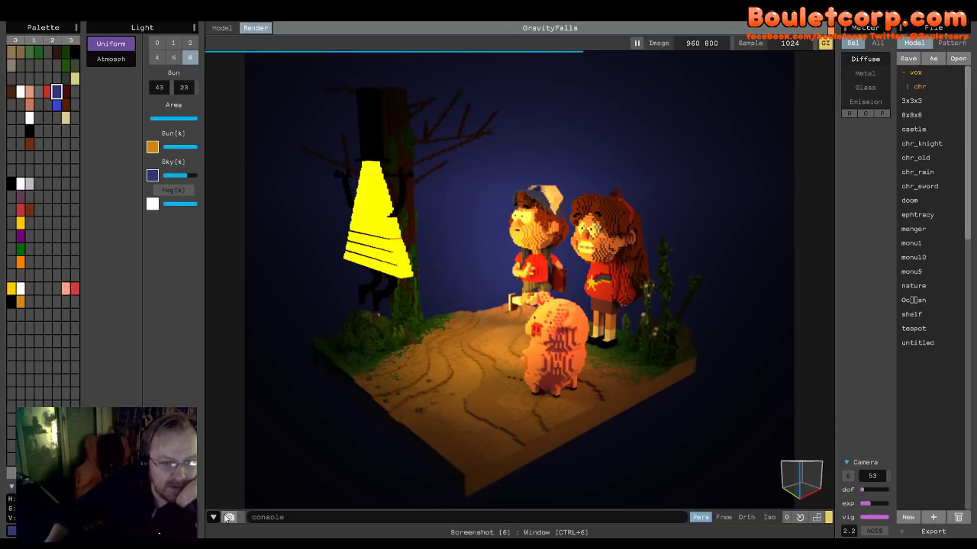
- Switch the sky to atmospheric scattering, reduce the Mie phase to a low amount and raise the Rayleigh density to about two thirds
click(112, 59)
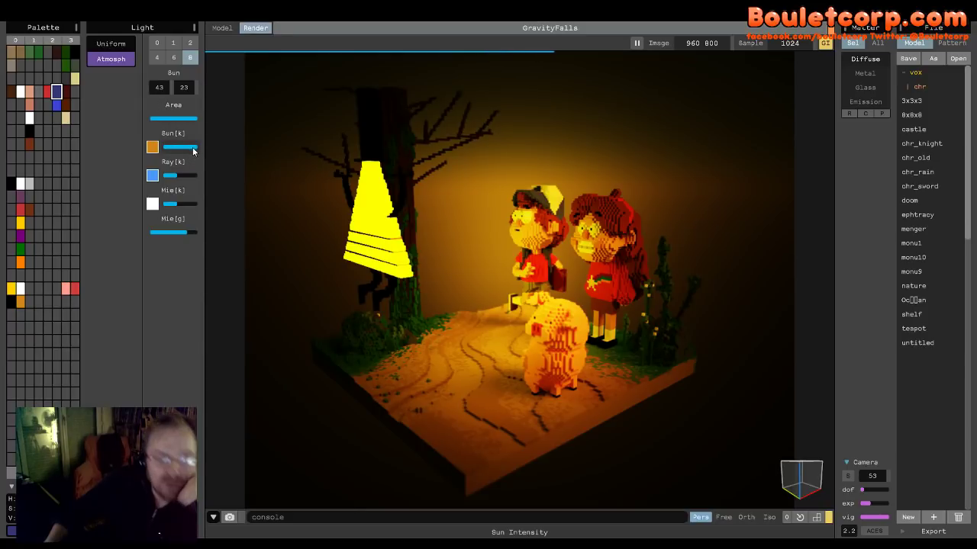
click(114, 44)
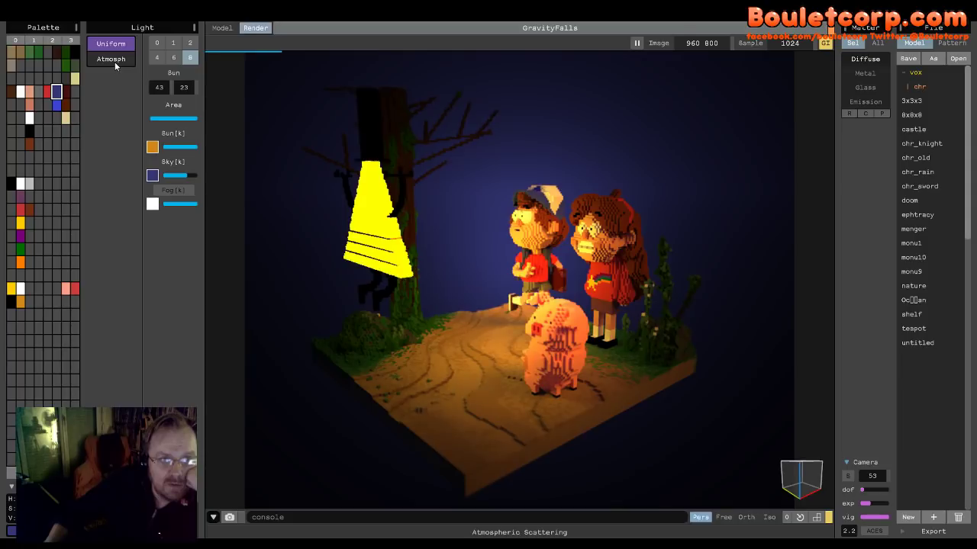
click(115, 62)
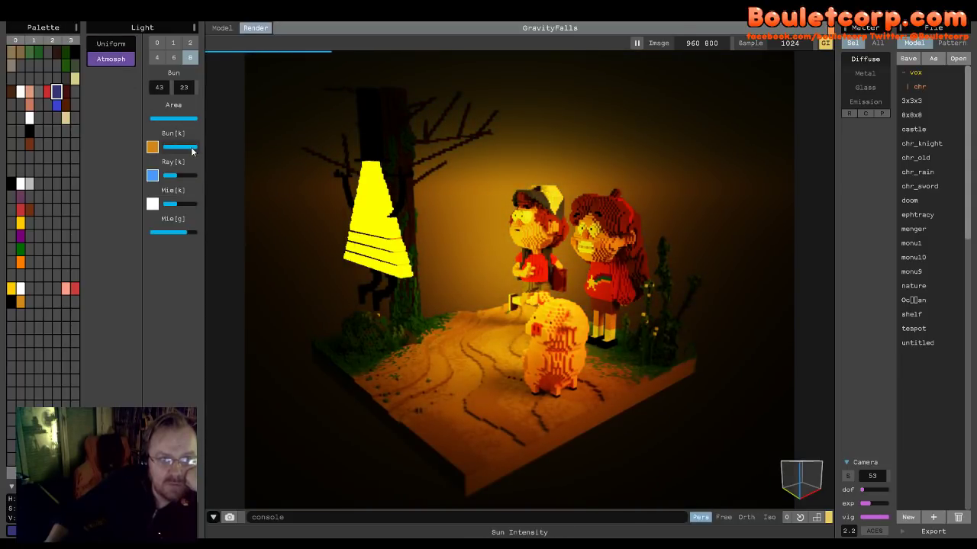
drag(187, 231, 169, 238)
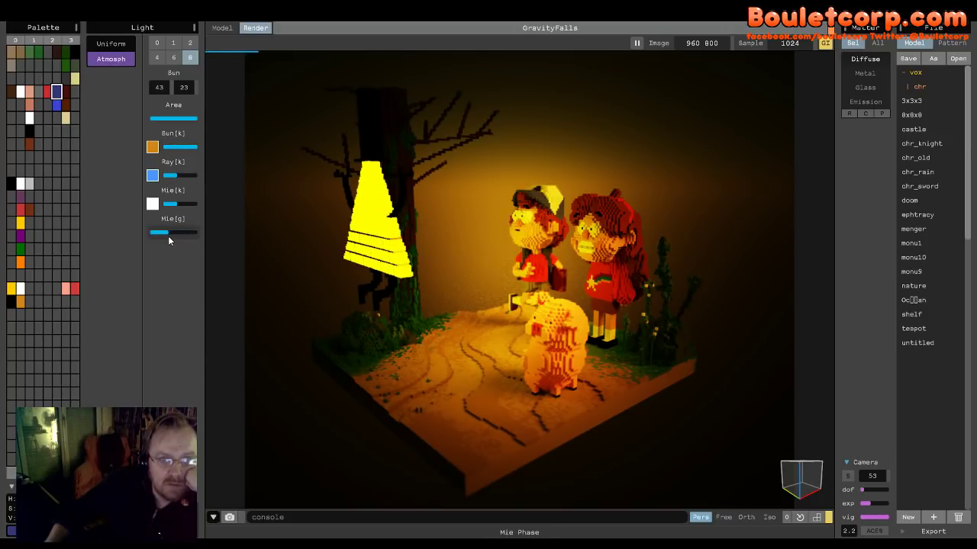
drag(169, 239, 162, 240)
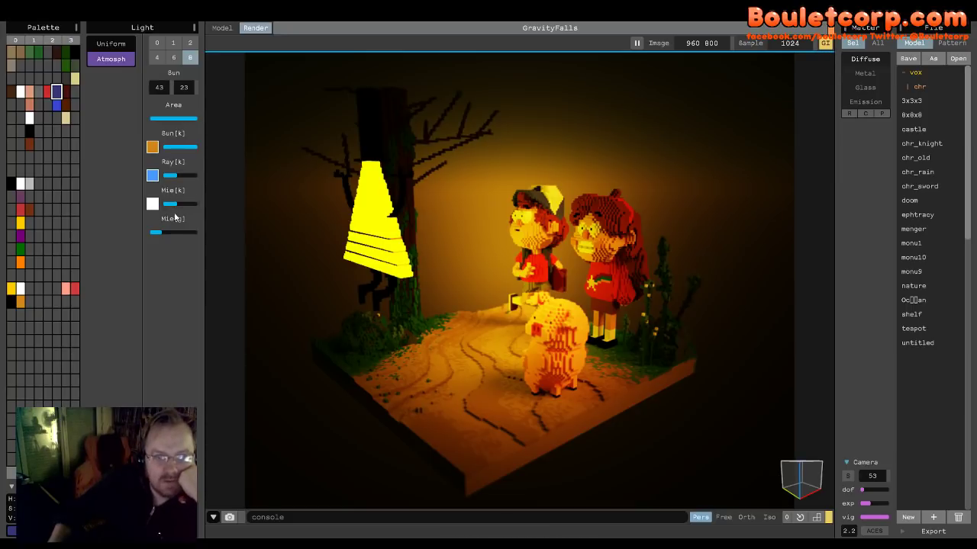
click(184, 176)
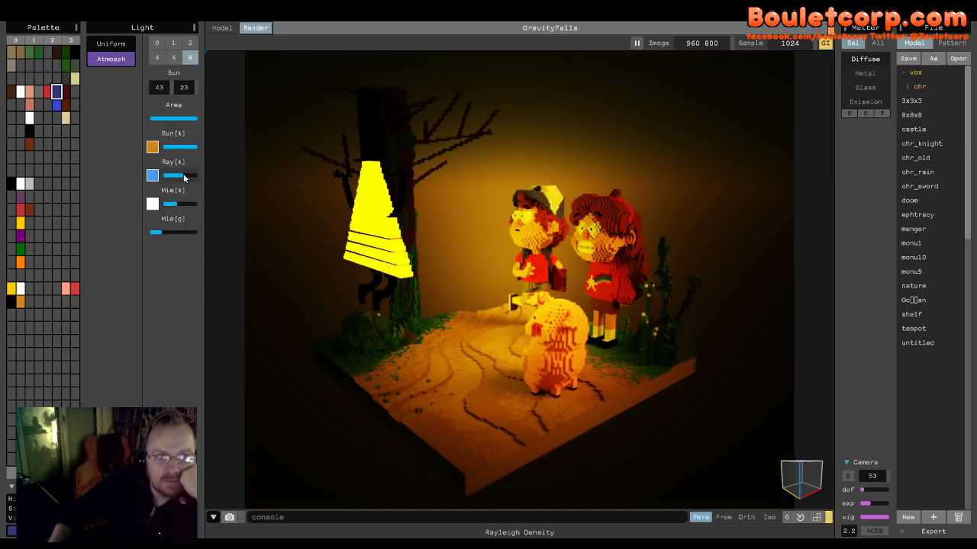
drag(184, 178, 187, 178)
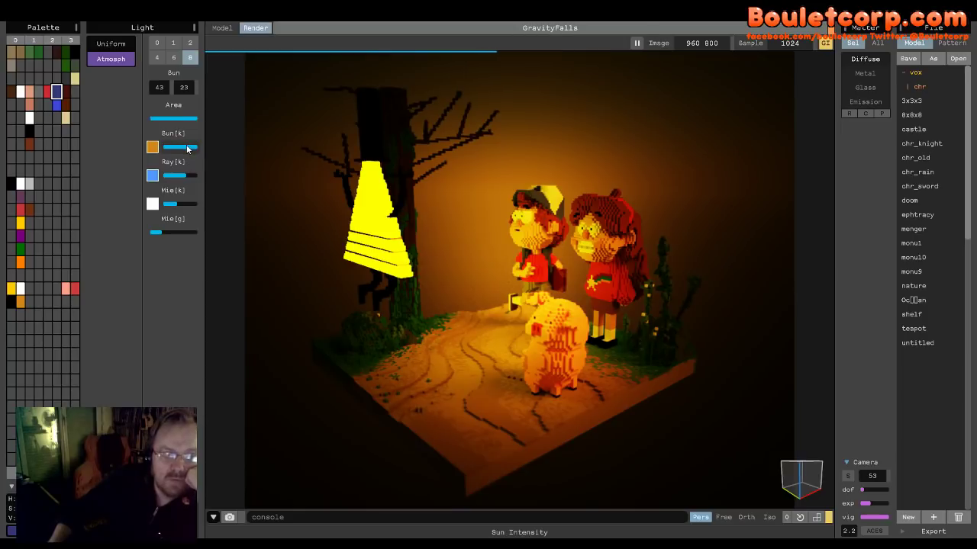
- Reduce the sun intensity to about half of its range
click(185, 149)
drag(185, 149, 174, 151)
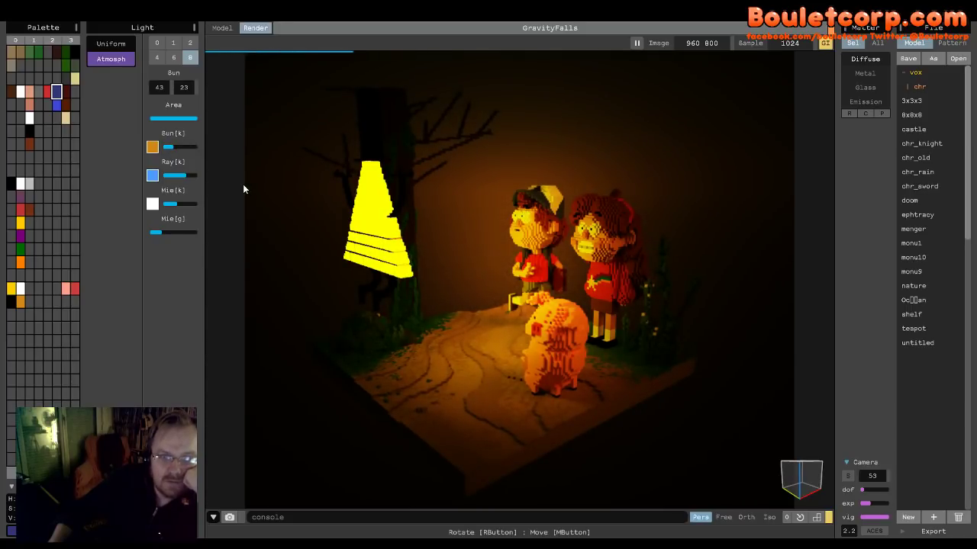
click(179, 149)
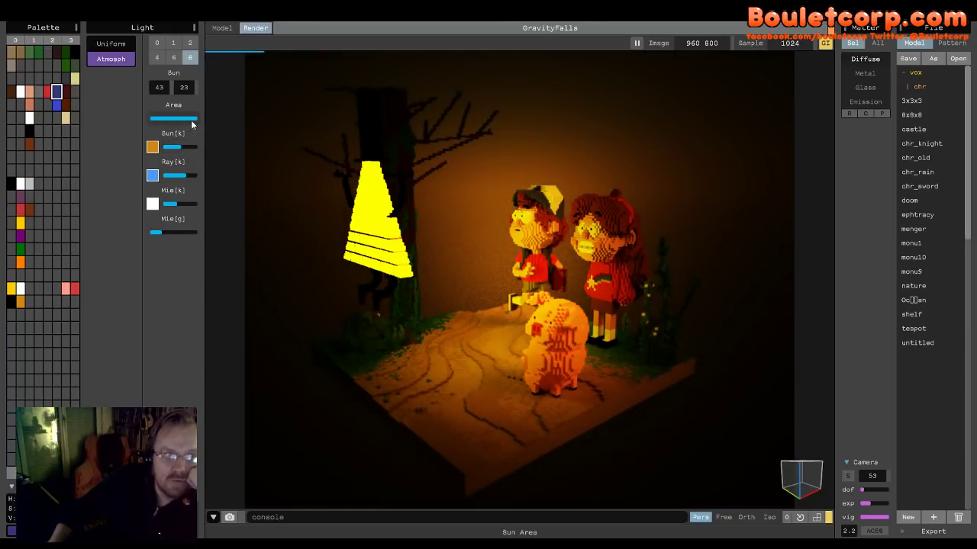
- Try different sun area sizes, from none to full, and leave the area slightly above half
click(183, 119)
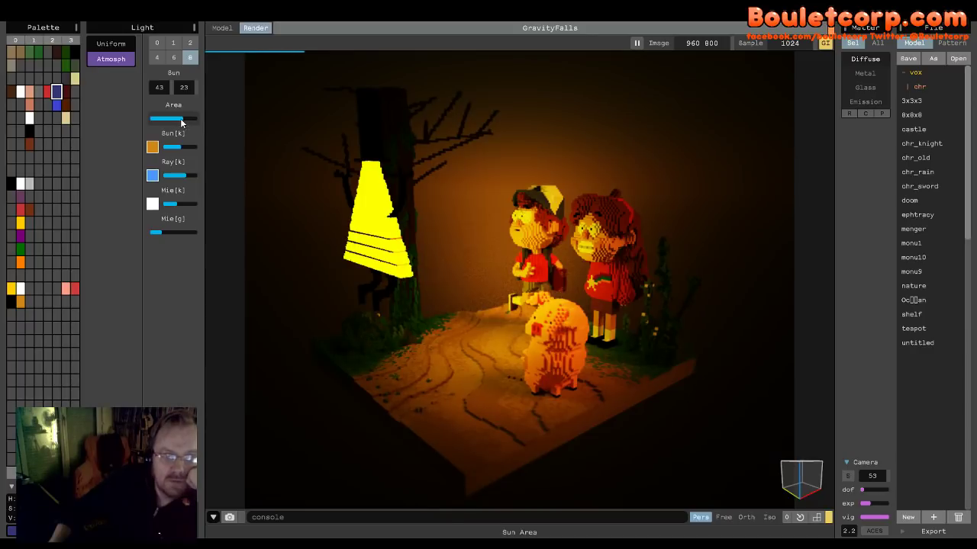
drag(181, 122, 143, 122)
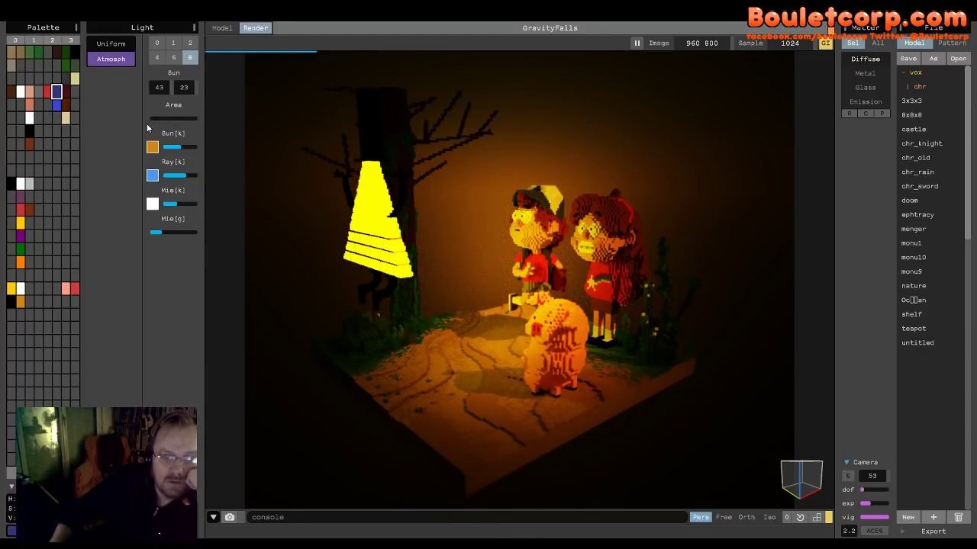
drag(169, 119, 173, 120)
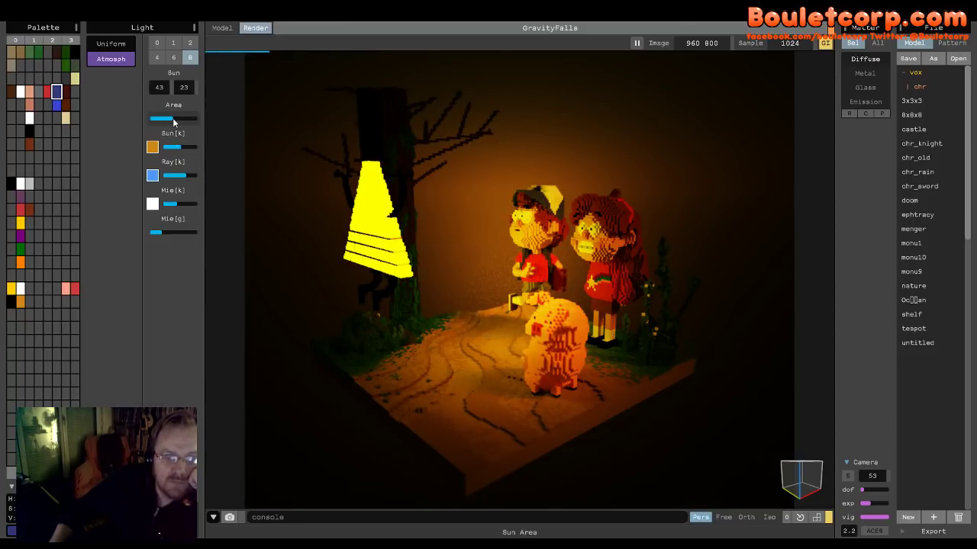
drag(168, 119, 165, 119)
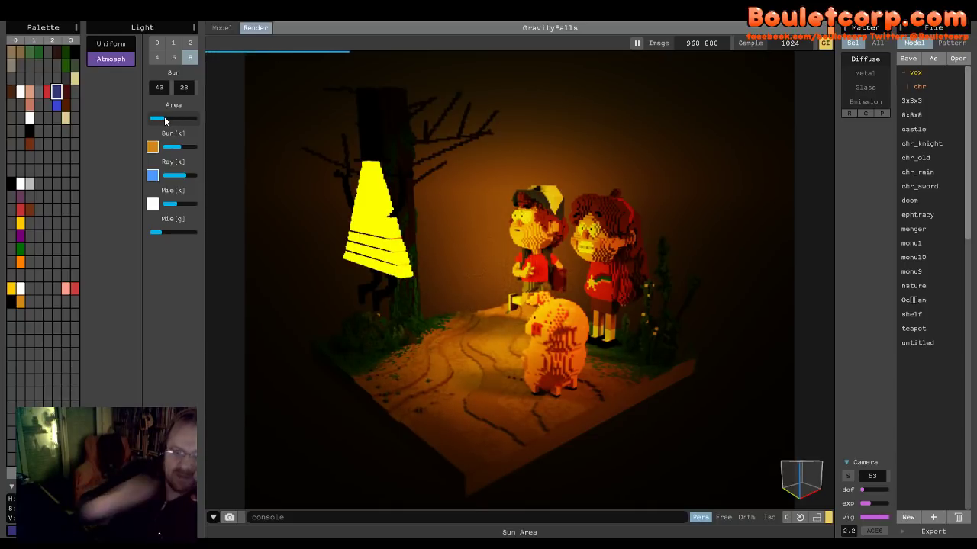
mouse_move(165, 120)
mouse_down()
mouse_move(146, 121)
mouse_move(203, 119)
mouse_move(184, 120)
mouse_up()
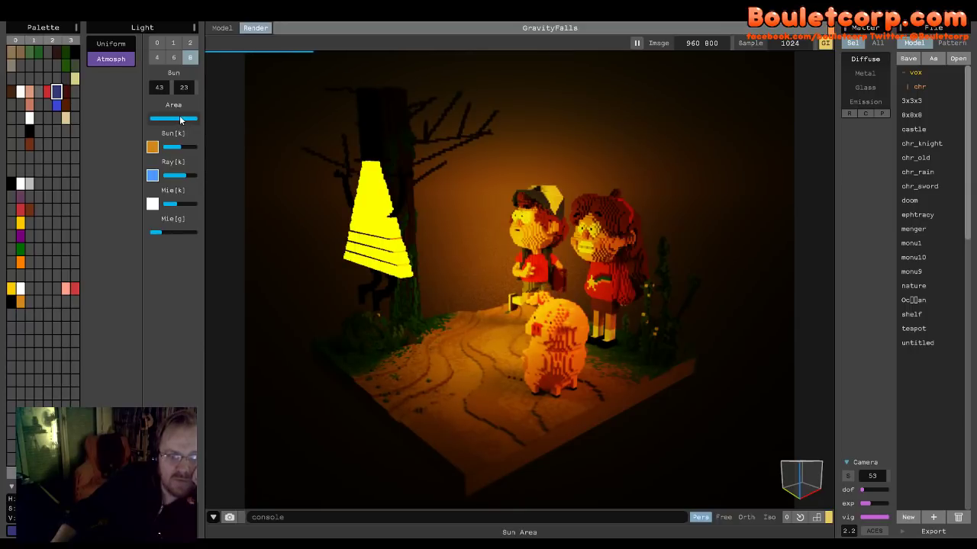
click(179, 120)
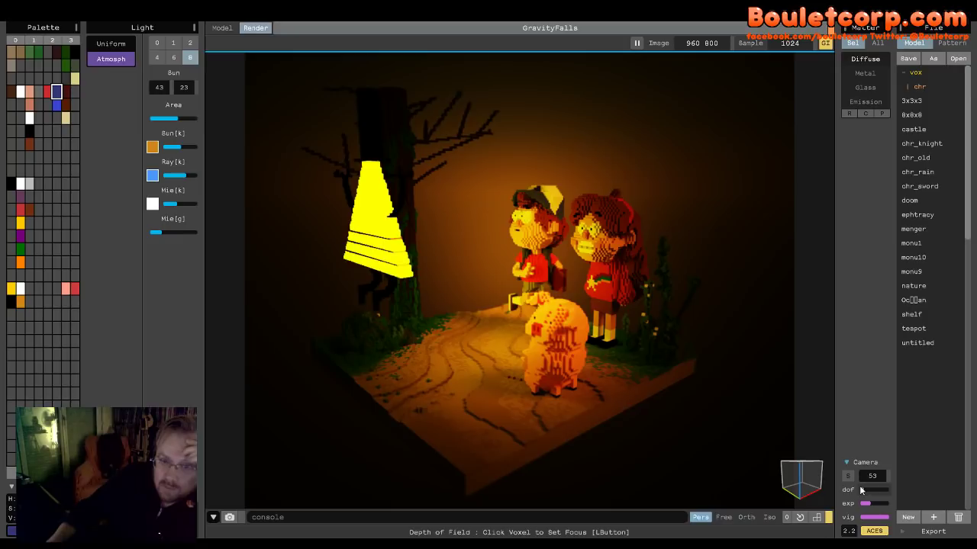
- Compare the render with ACES filmic tone mapping on and off, and check the available export formats
click(871, 532)
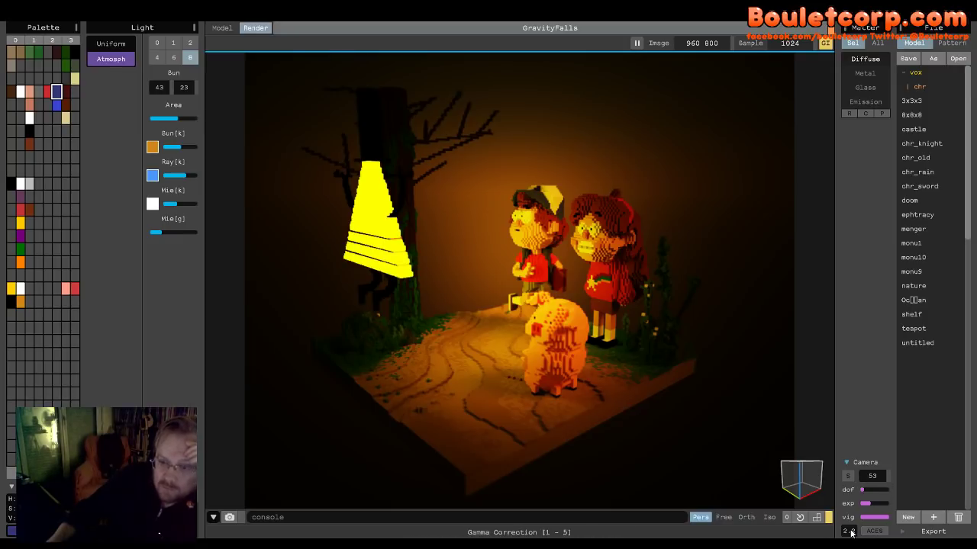
click(903, 531)
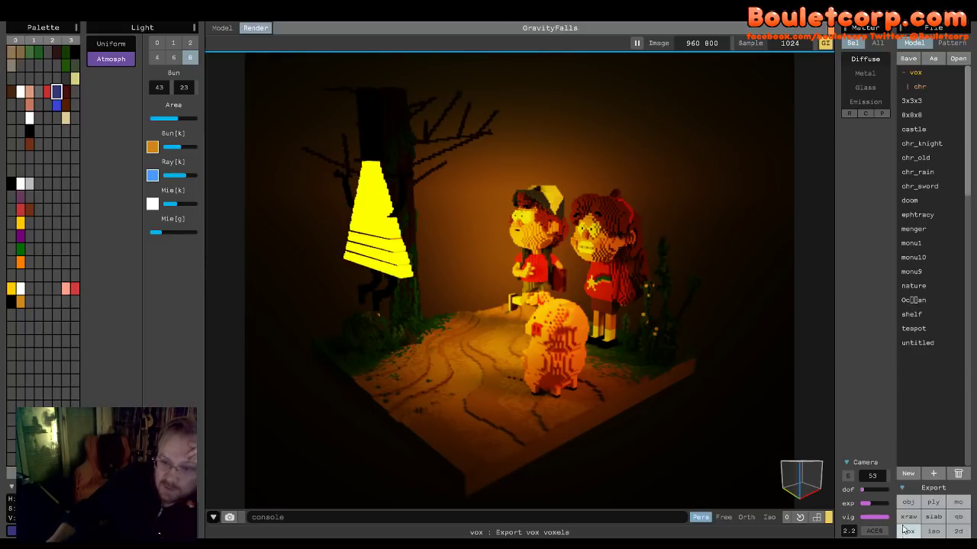
click(904, 489)
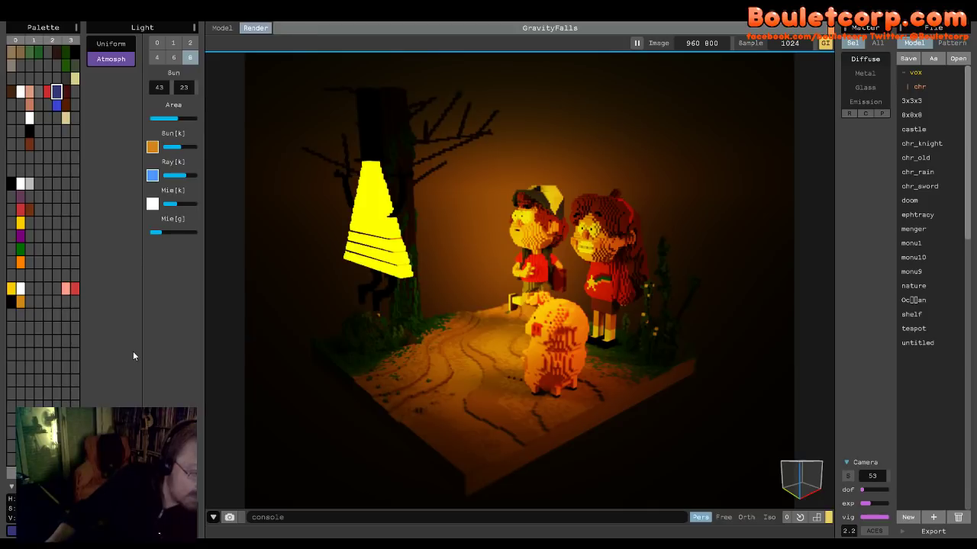
click(872, 531)
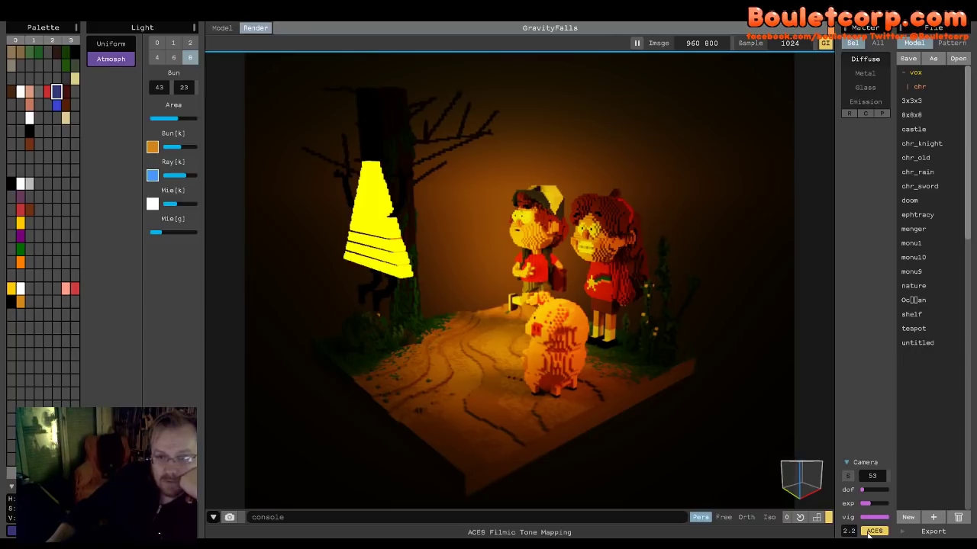
click(868, 532)
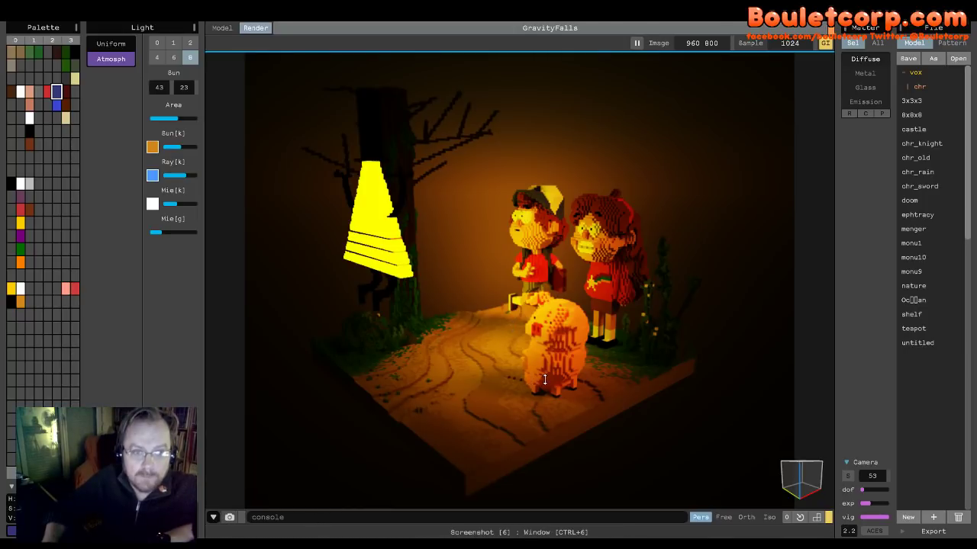
- Set the camera's field of view to 75 and frame the children and pig from a low front angle beneath the floating triangle
right_drag(665, 357, 558, 374)
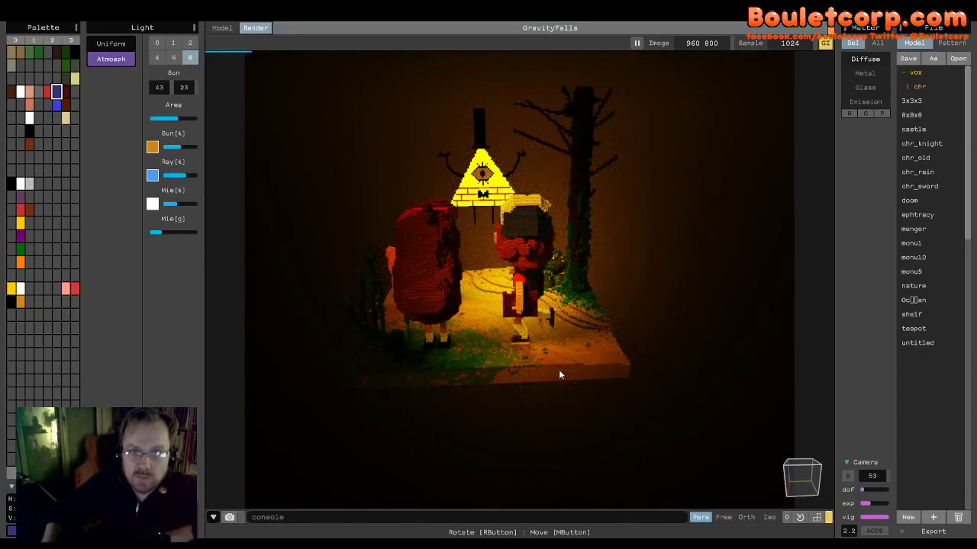
right_drag(606, 316, 644, 314)
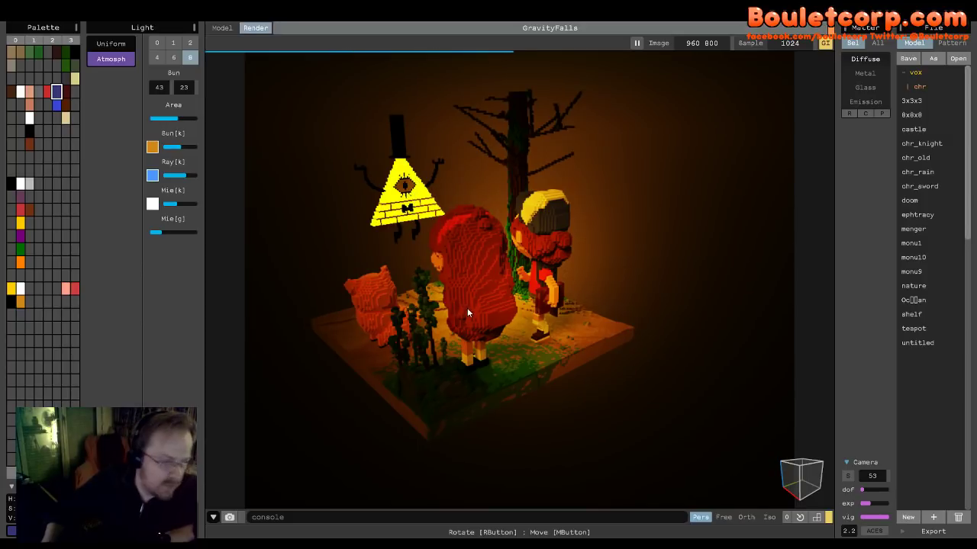
right_drag(457, 360, 600, 333)
scroll(600, 330, up, 3)
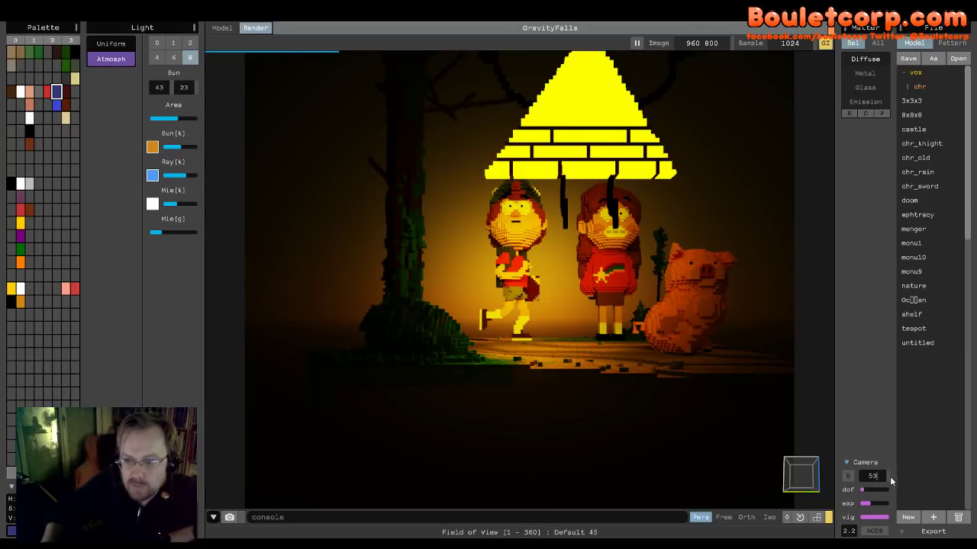
drag(890, 476, 921, 482)
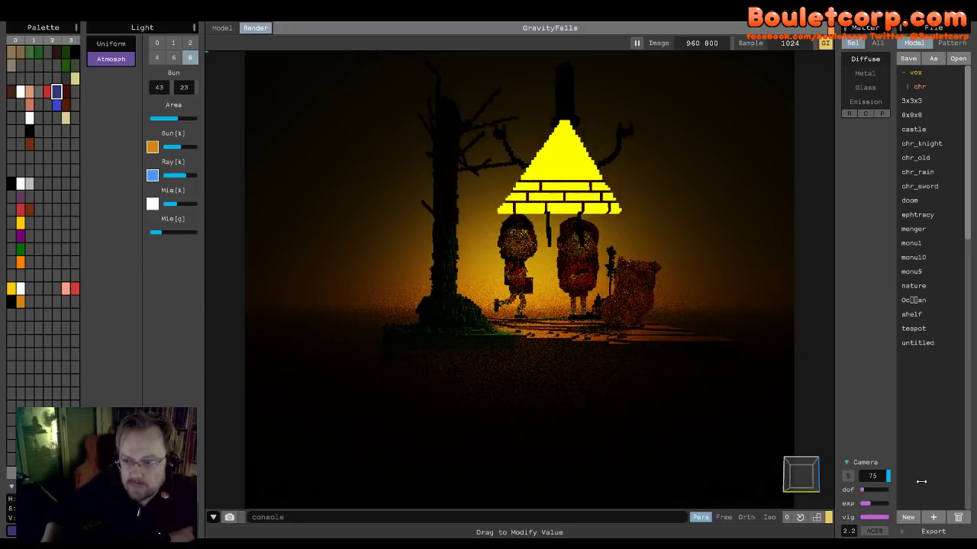
scroll(637, 343, up, 2)
mouse_move(637, 337)
right_down()
mouse_move(608, 341)
mouse_move(628, 336)
right_up()
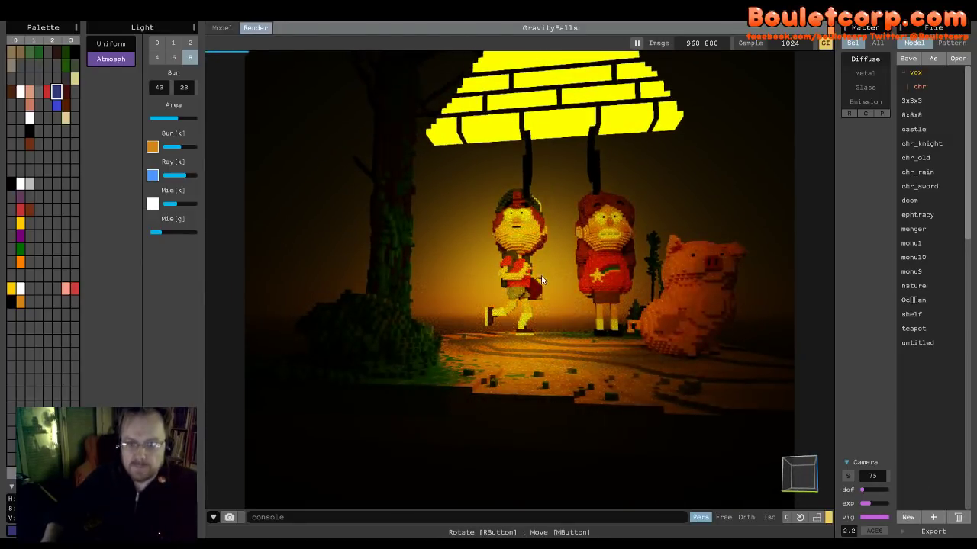
right_drag(541, 275, 530, 364)
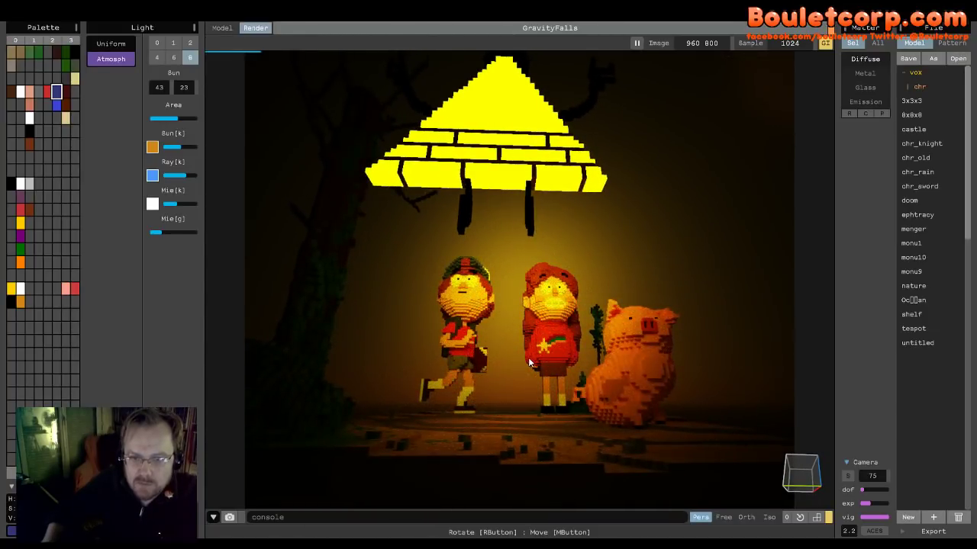
right_drag(531, 364, 543, 358)
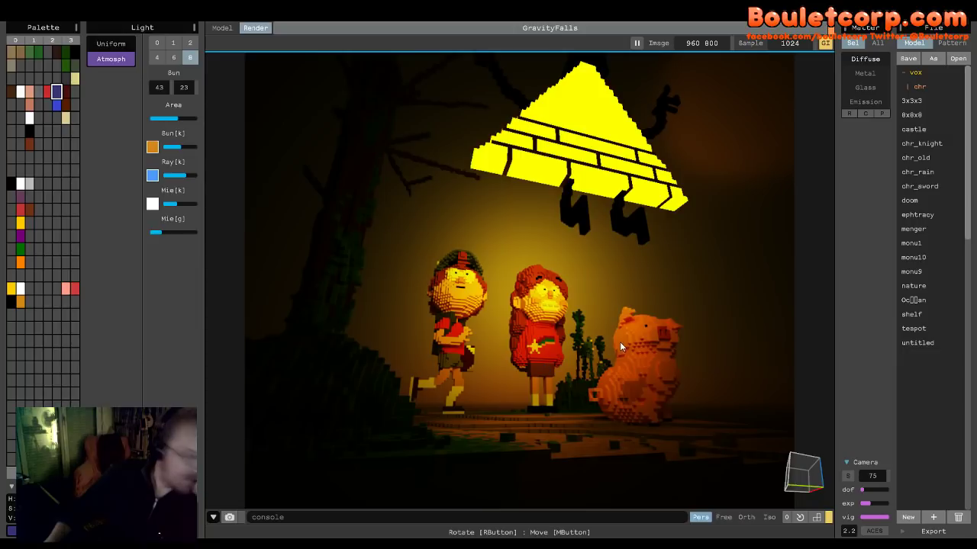
- Try the PLY, marching cubes and OBJ mesh exports for the scene
right_drag(656, 322, 512, 348)
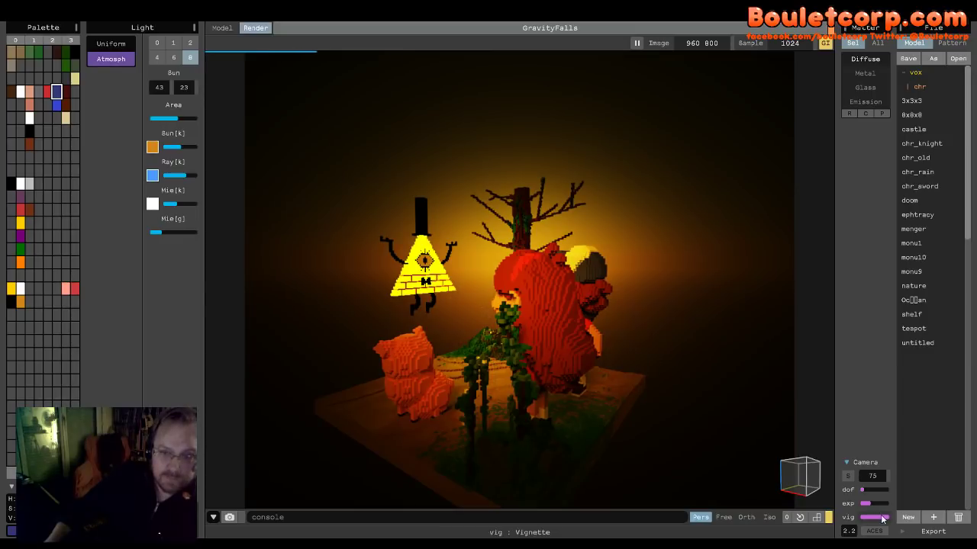
click(932, 532)
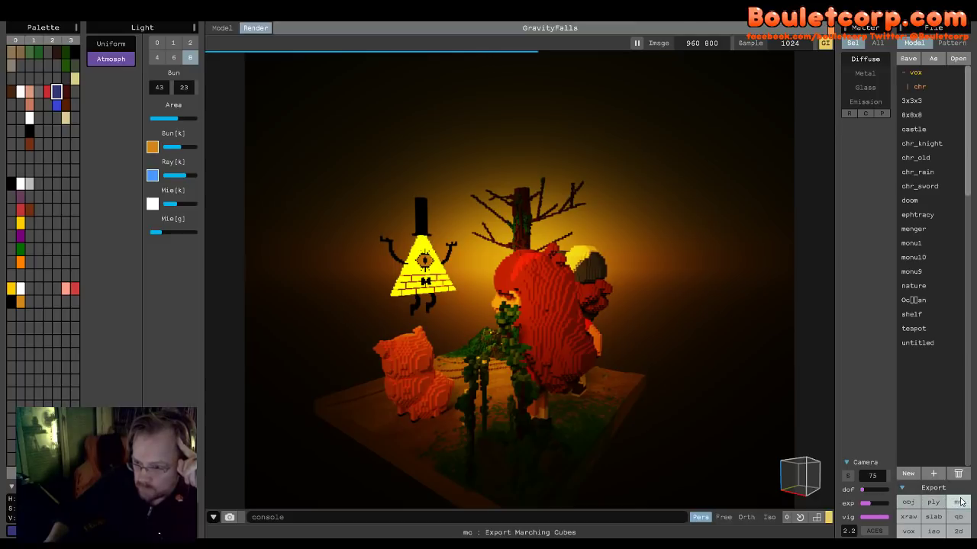
click(909, 502)
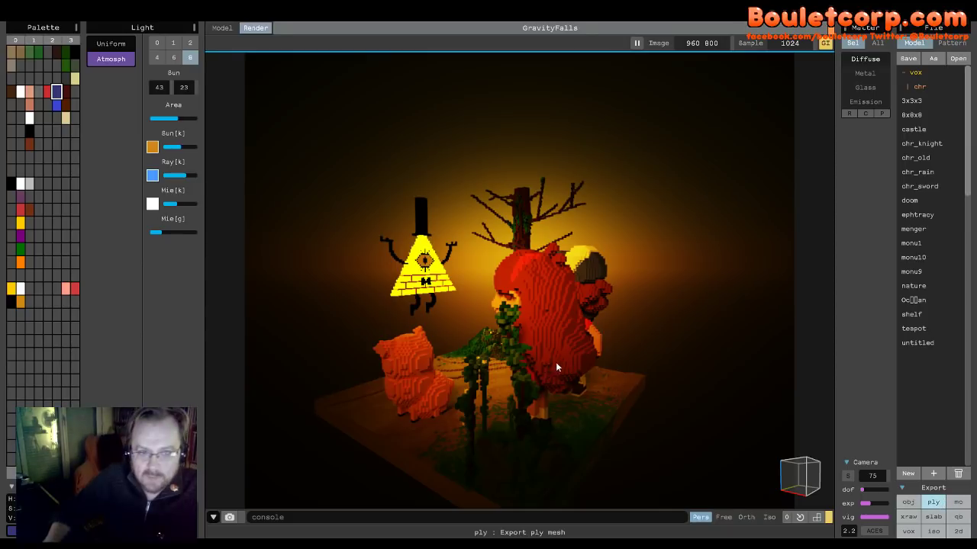
click(955, 502)
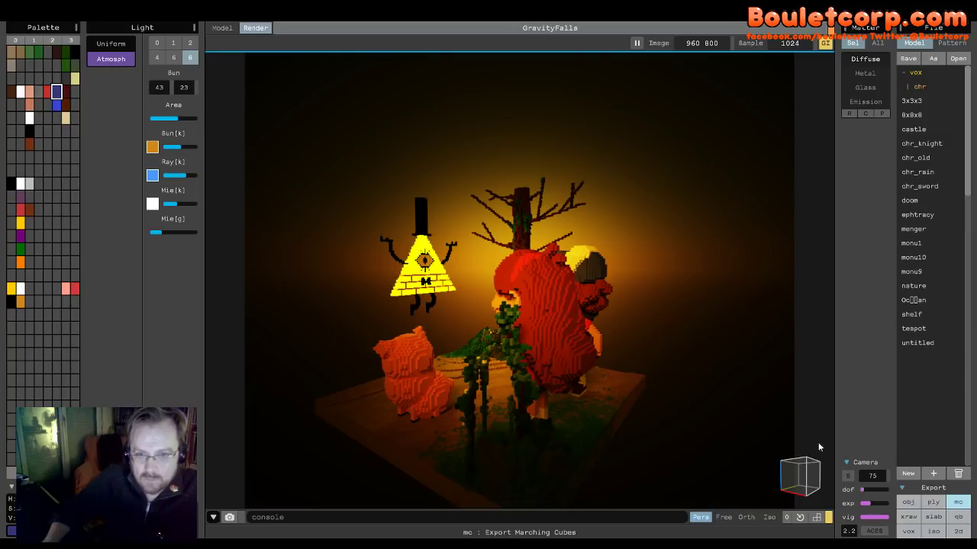
click(908, 502)
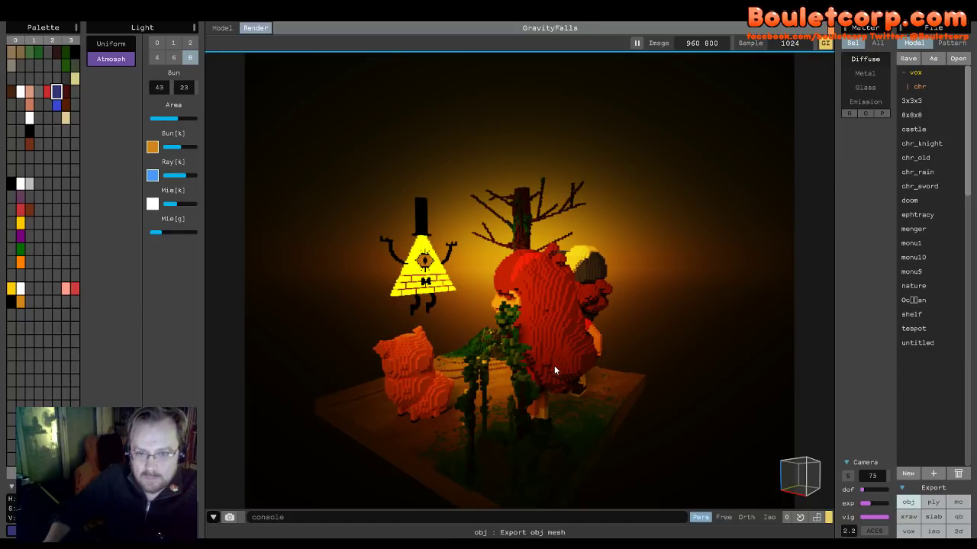
click(933, 517)
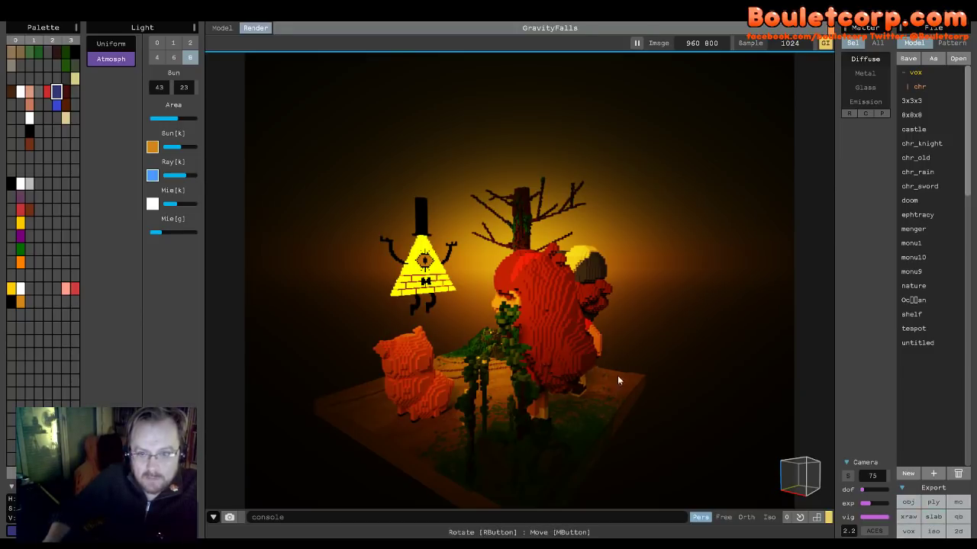
click(956, 517)
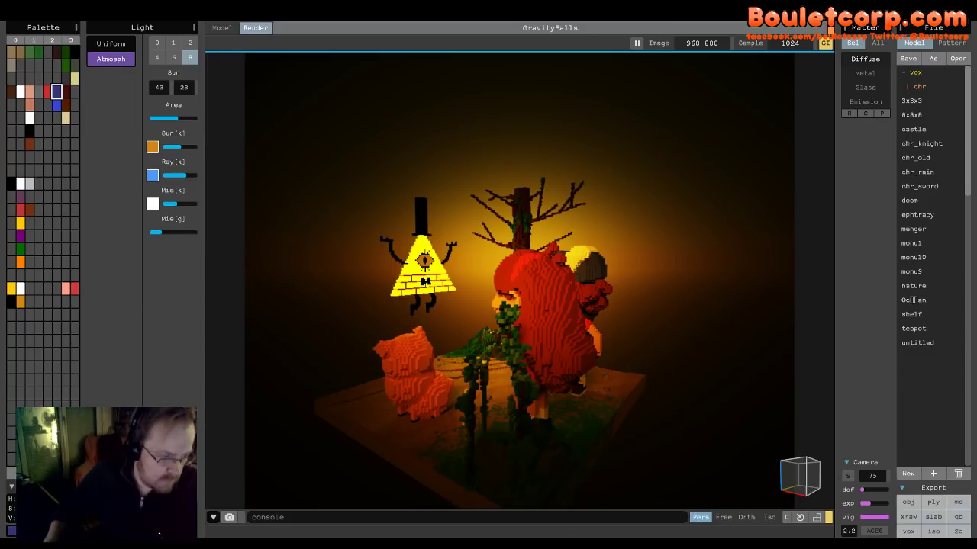
- Save the colour palette as GravityFalls.png and turn the camera to show the children and pig from the front, slightly above
scroll(43, 229, up, 1)
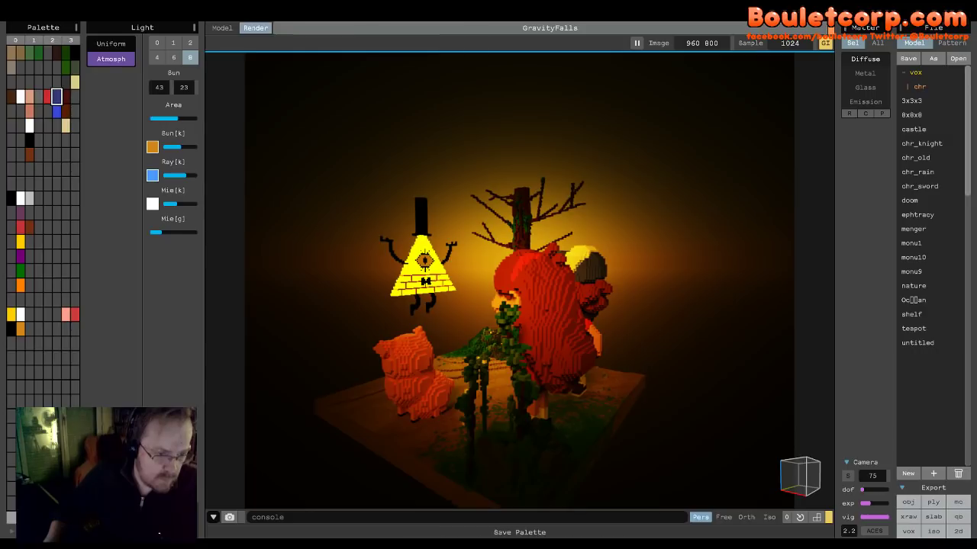
scroll(43, 229, down, 1)
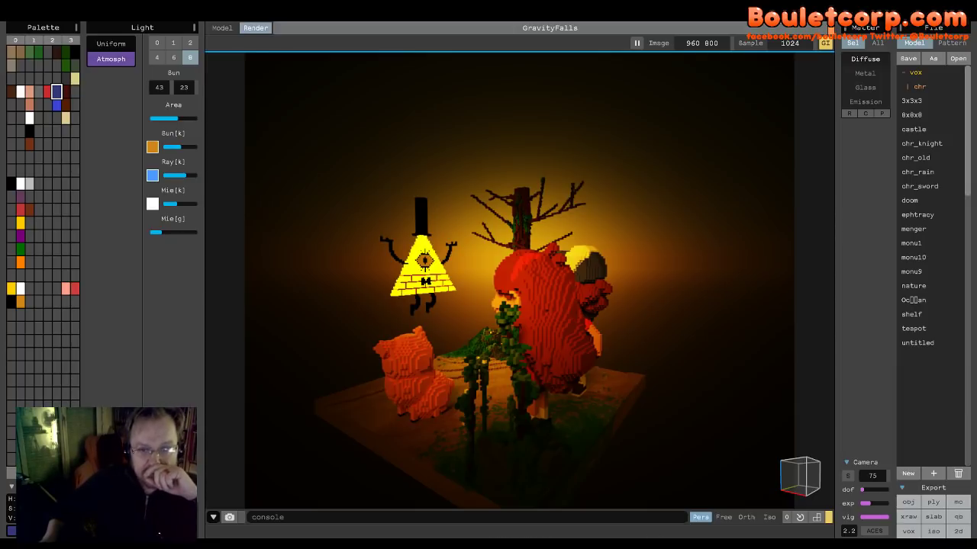
right_drag(425, 453, 509, 451)
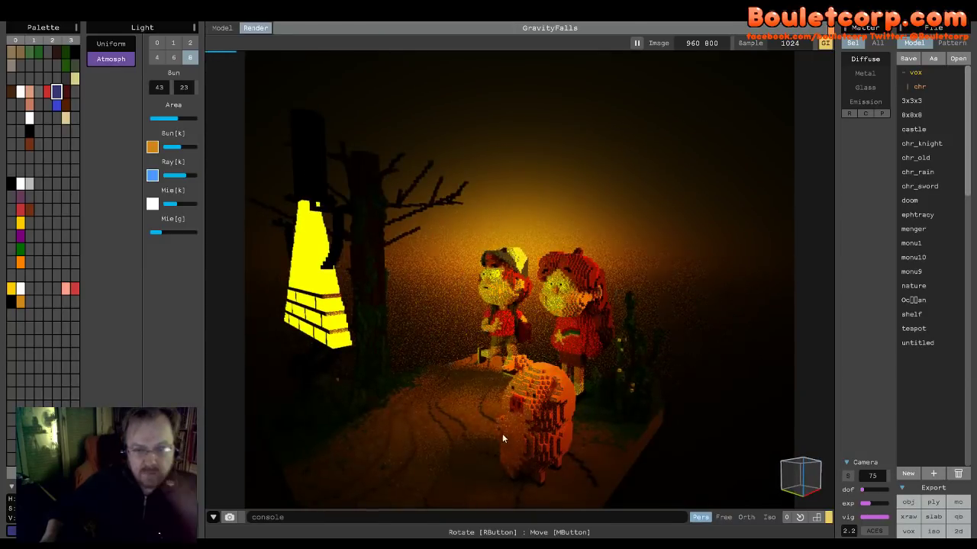
right_drag(493, 409, 515, 353)
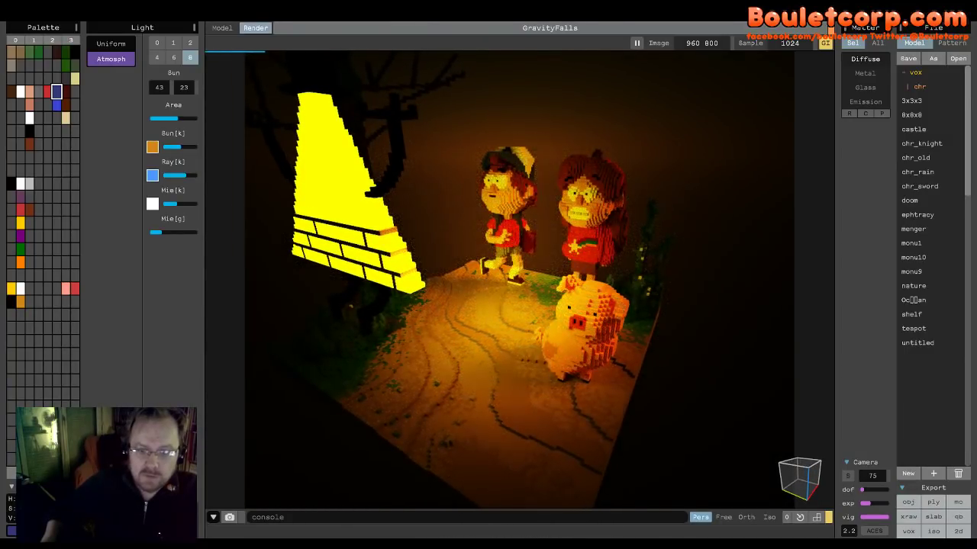
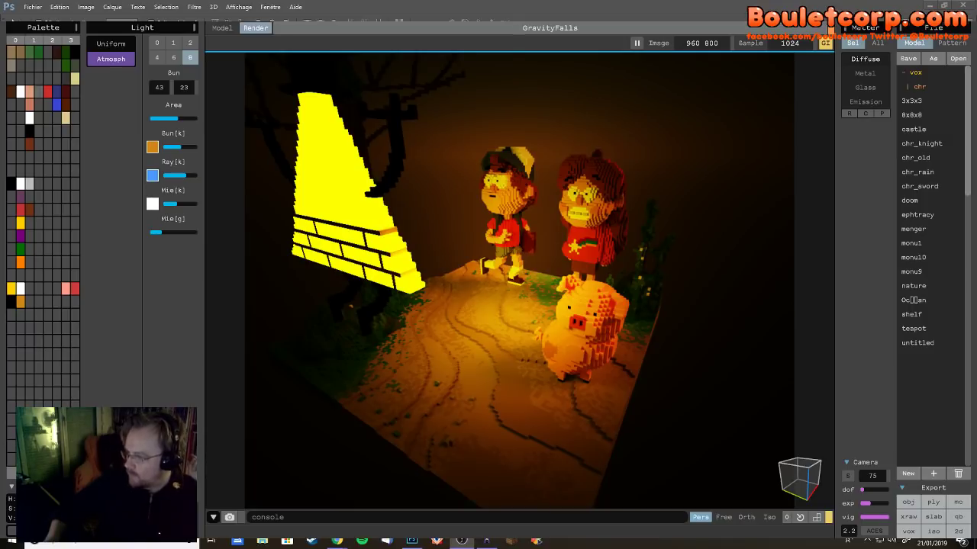
- Switch to Photoshop and open the palette image GravityFalls.png from the Cubes folder
key(alt+Tab)
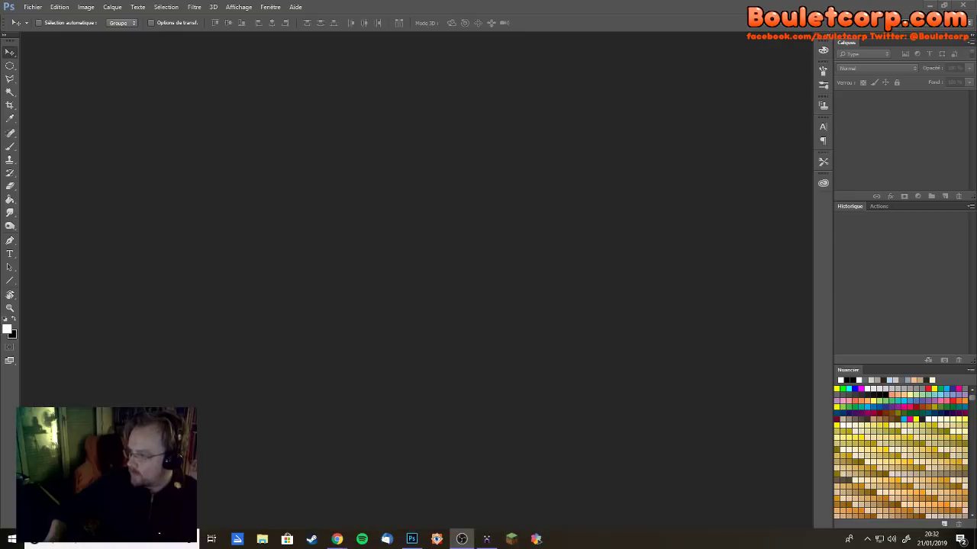
double_click(327, 236)
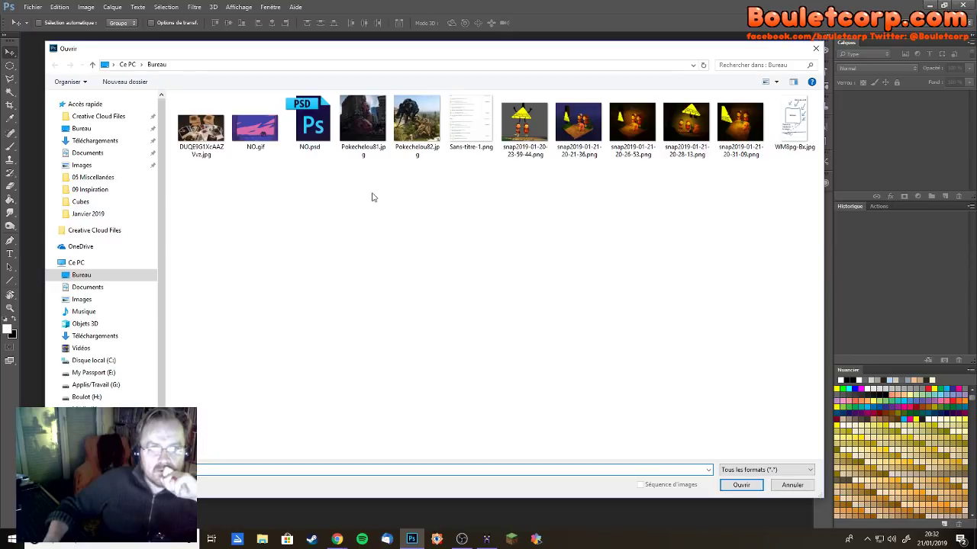
click(99, 202)
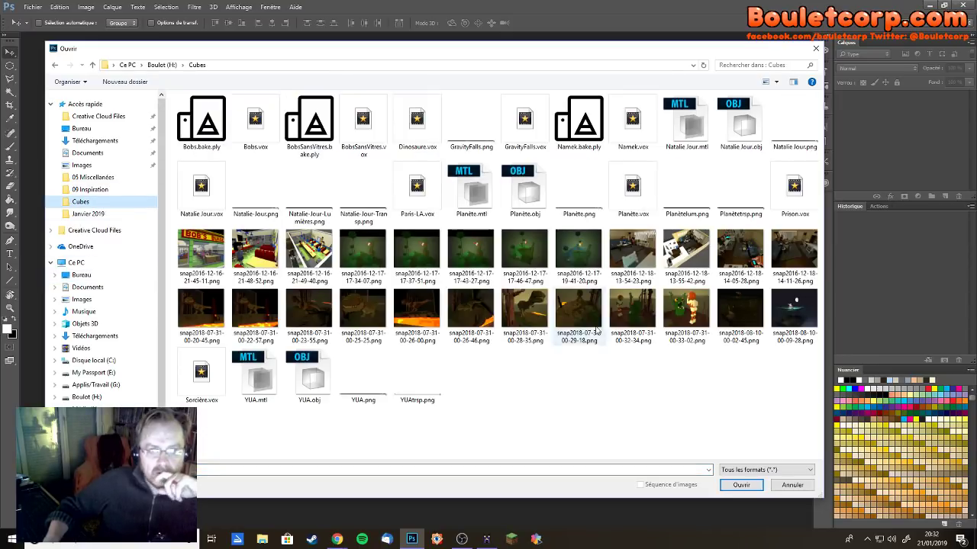
double_click(485, 140)
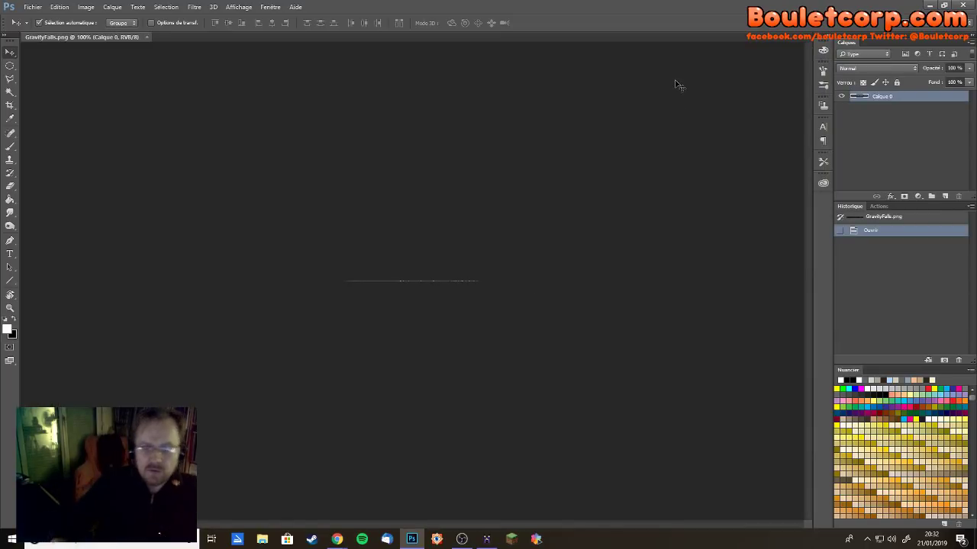
- Fill the whole palette strip with black except for the single yellow pixel, using rectangular marquee selections, and deselect
key(ctrl+plus)
key(ctrl+plus)
key(ctrl+plus)
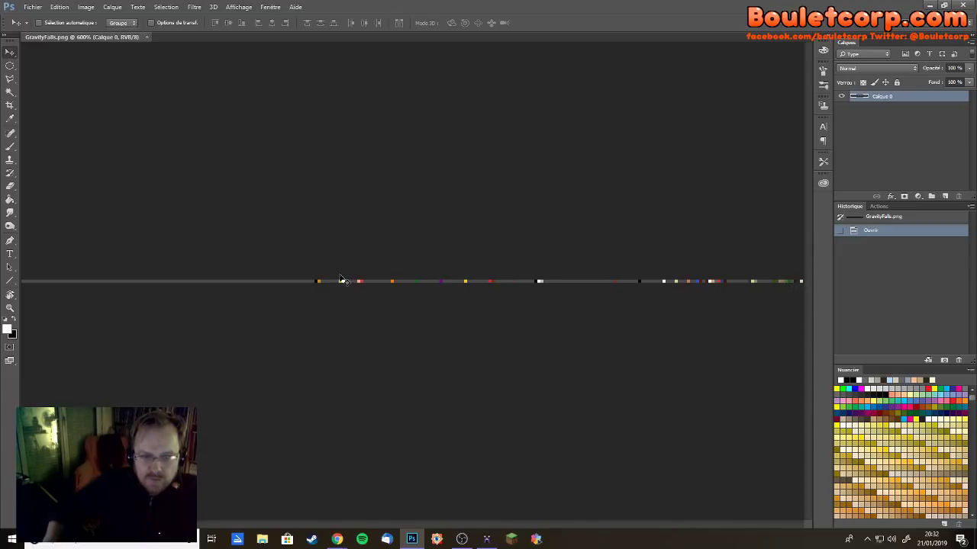
key(m)
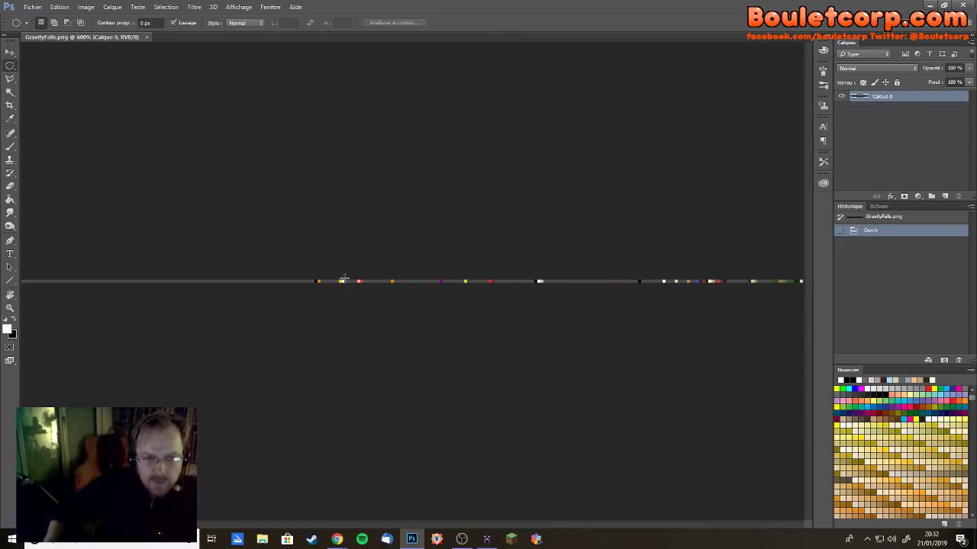
drag(342, 275, 407, 296)
key(shift+m)
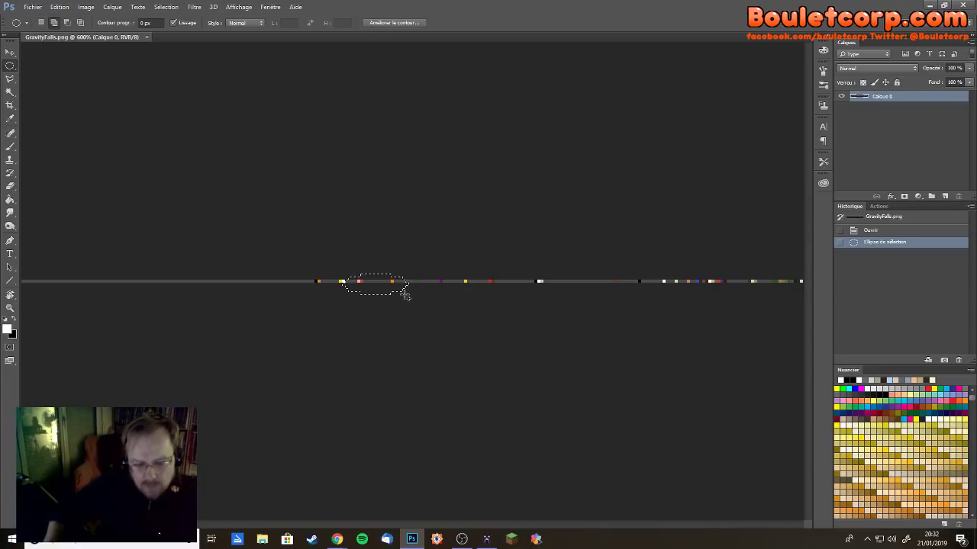
click(361, 241)
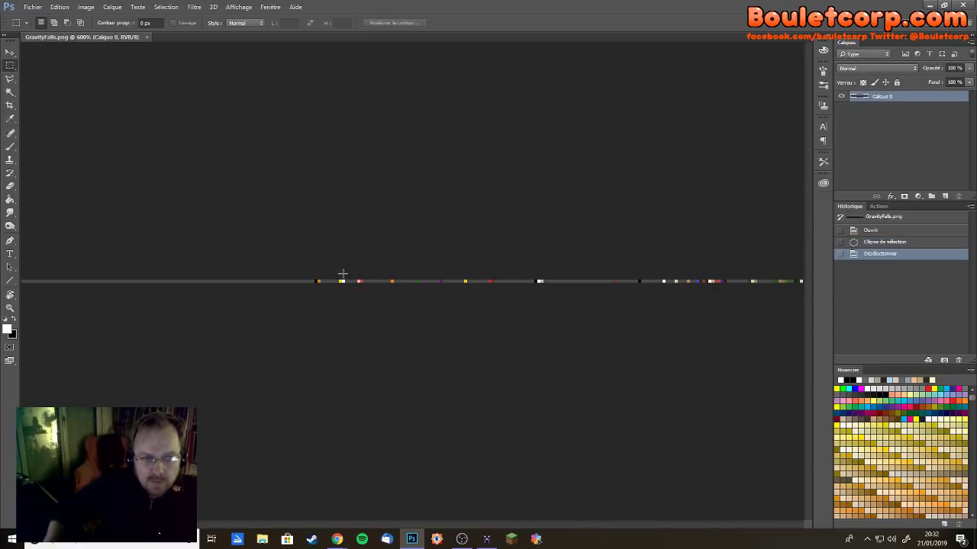
drag(341, 273, 828, 356)
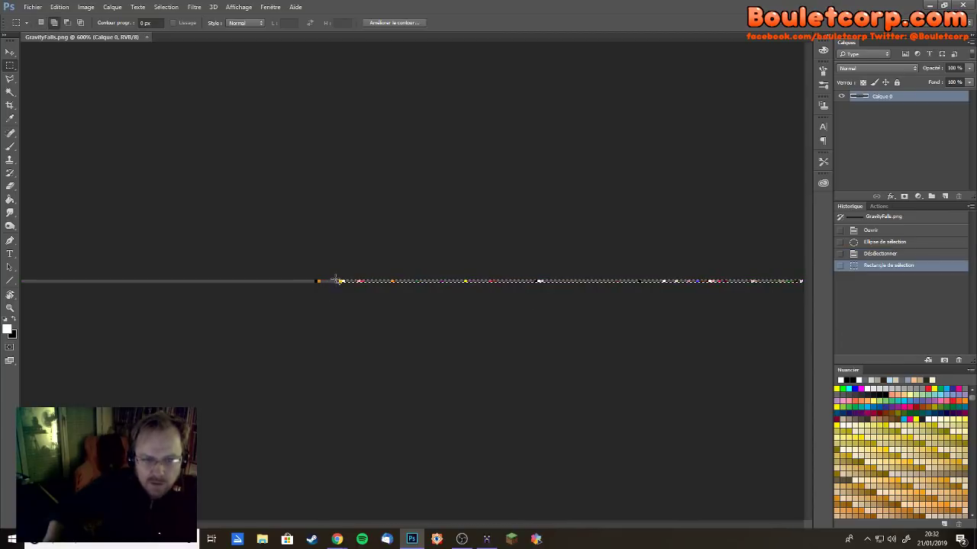
shift+drag(338, 276, 6, 359)
key(alt+BackSpace)
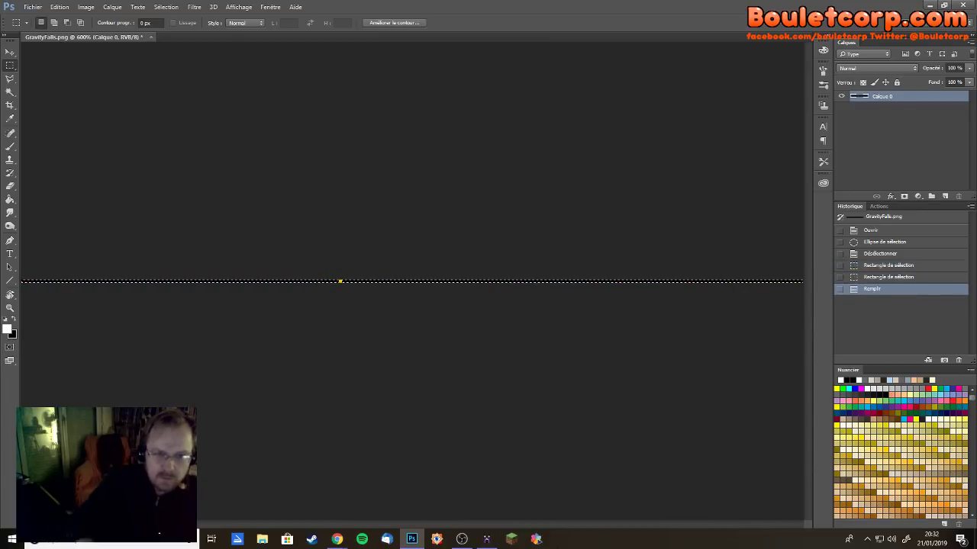
key(ctrl+d)
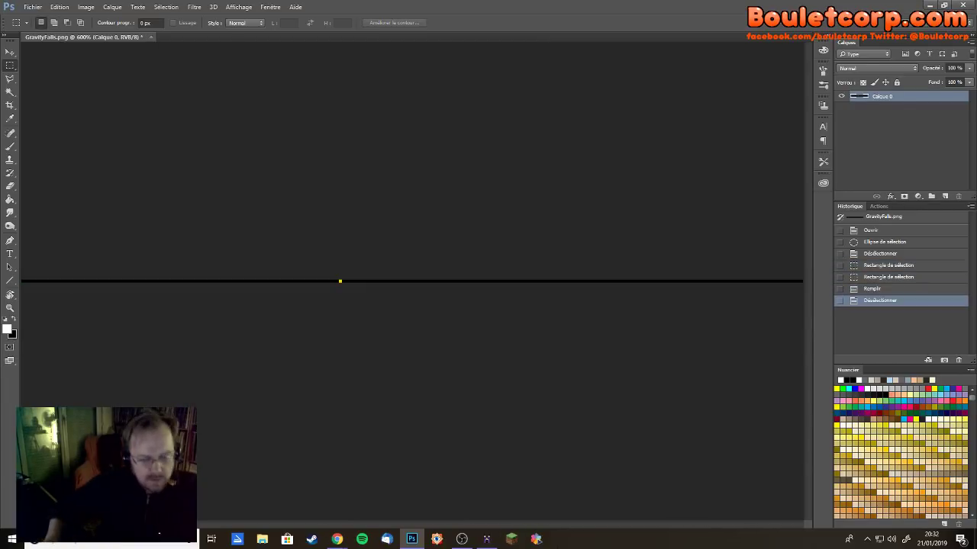
- Save a copy of the image as GravityFalls-Alpha.png in the Cubes folder, with smallest-size PNG compression and no interlacing
key(ctrl+shift+s)
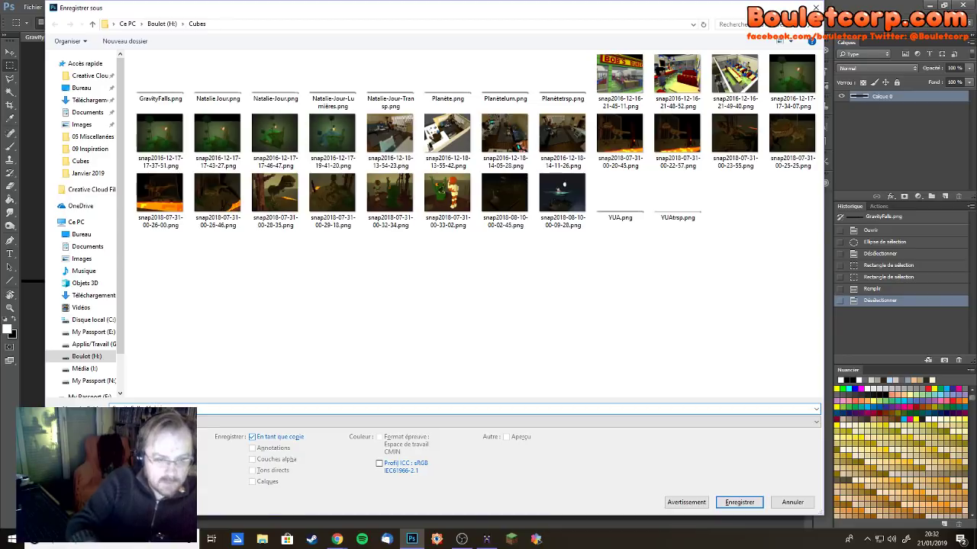
key(Return)
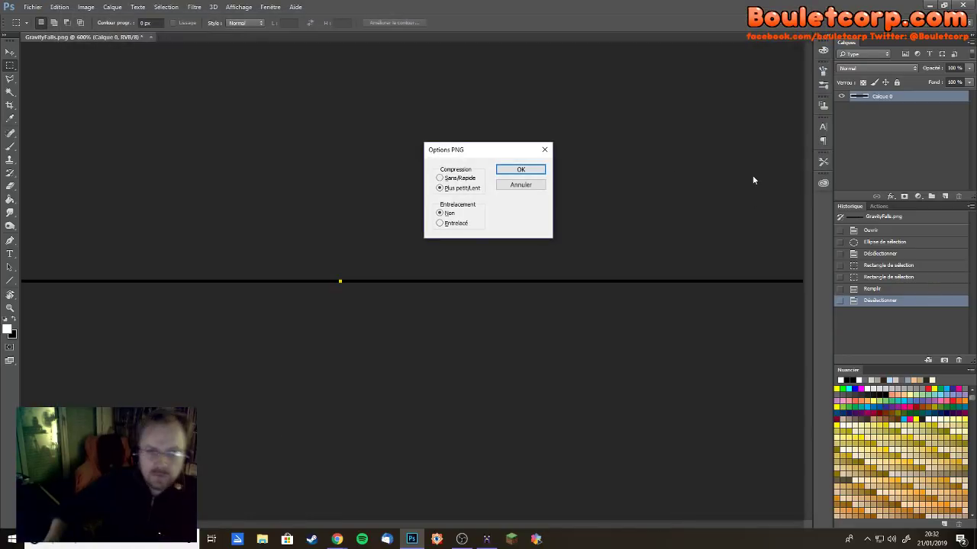
click(505, 168)
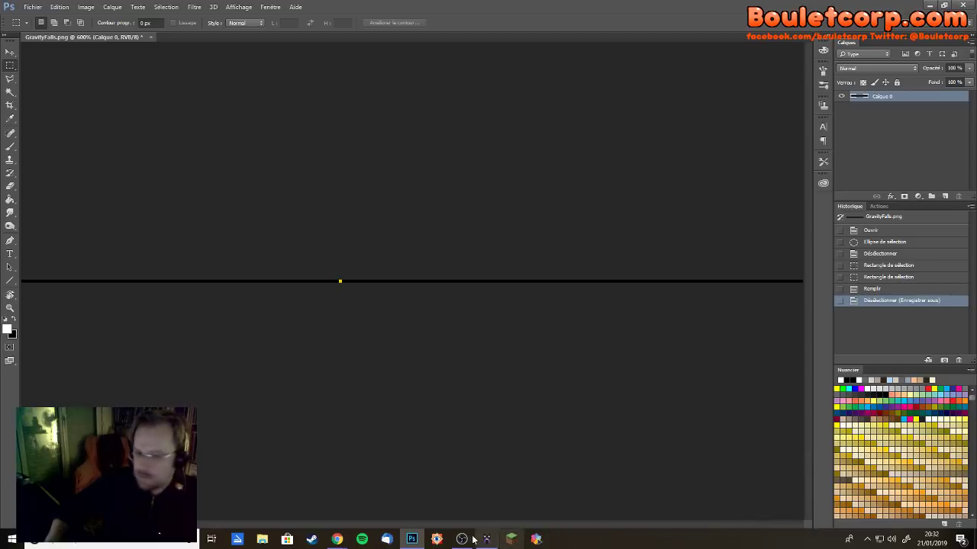
- Switch back to MagicaVoxel and export the Gravity Falls scene as a PLY mesh
key(alt+Tab)
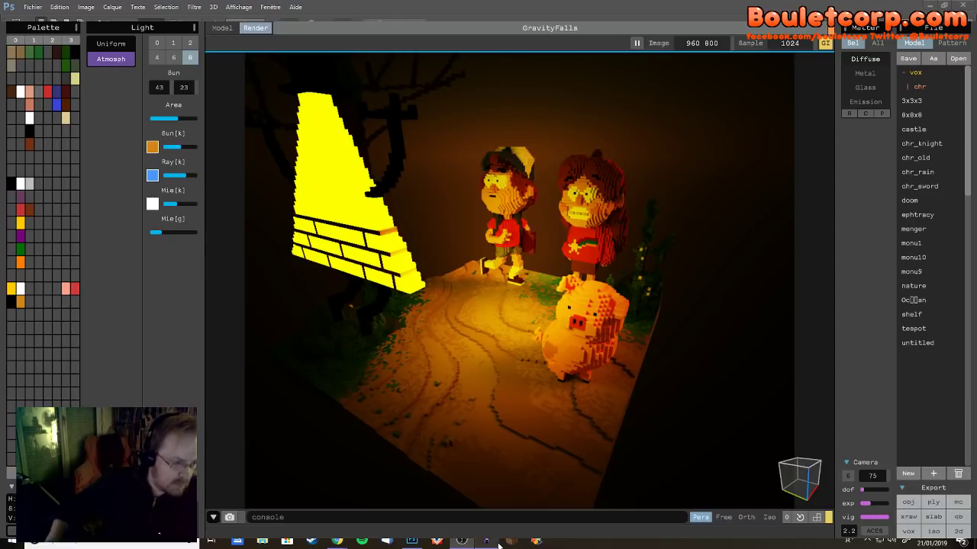
click(496, 543)
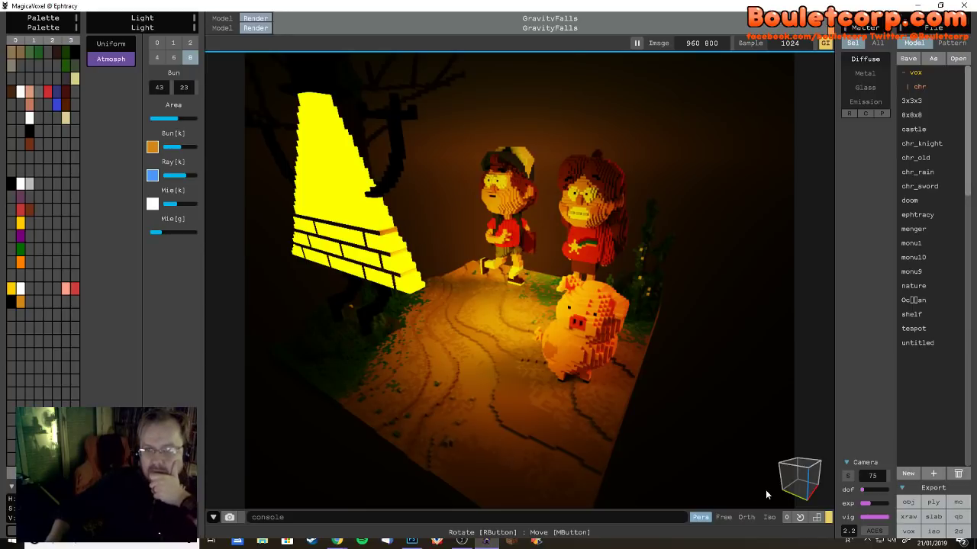
click(931, 507)
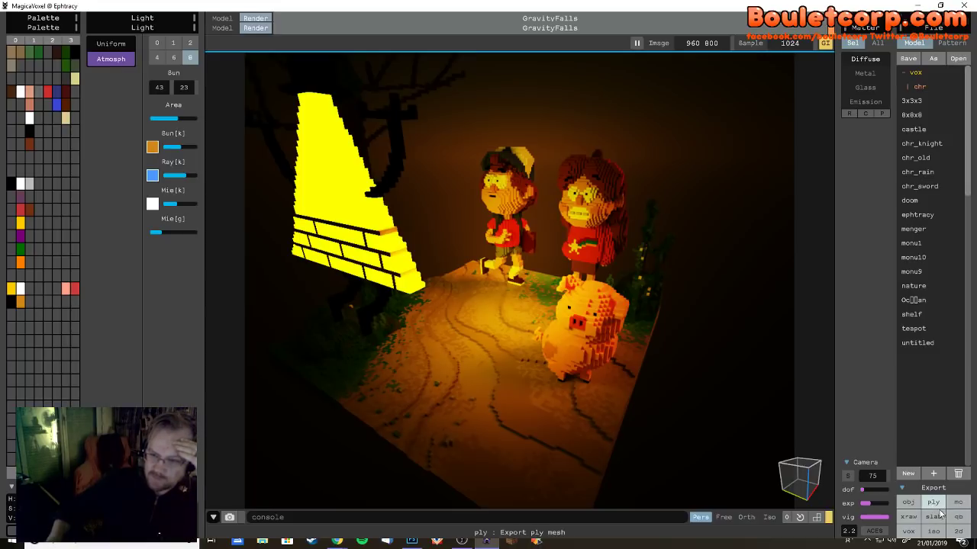
click(932, 506)
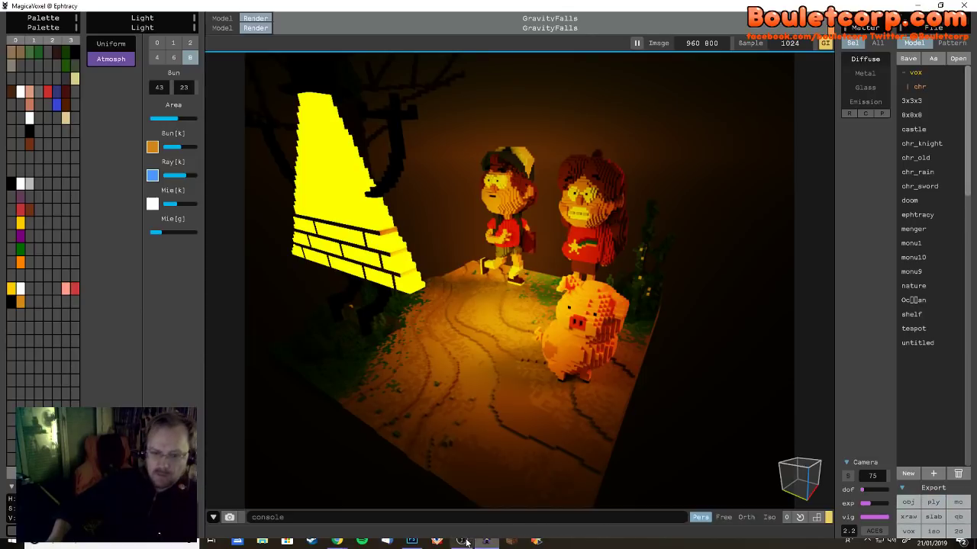
- Switch to the Sketchfab profile page in Chrome, start a new model upload and bring up the file chooser
click(338, 541)
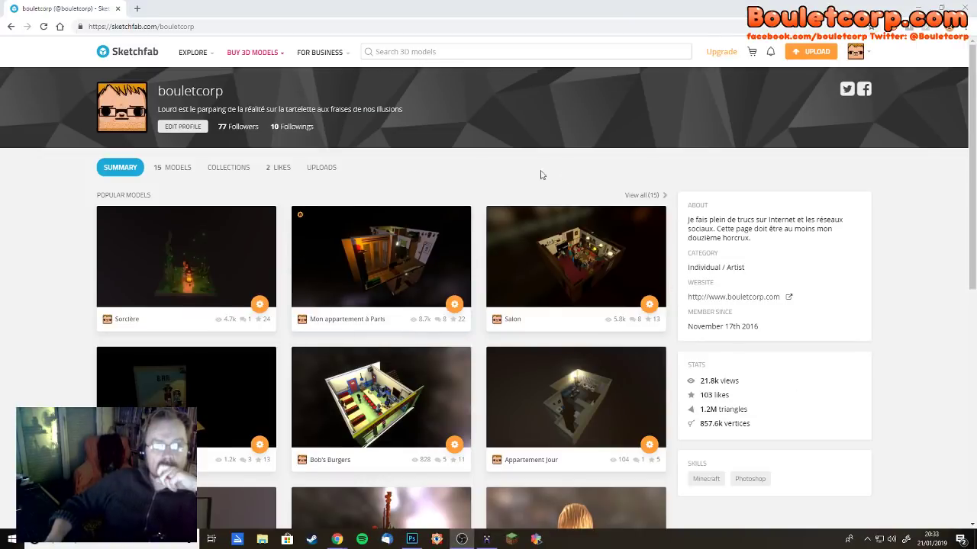
click(815, 53)
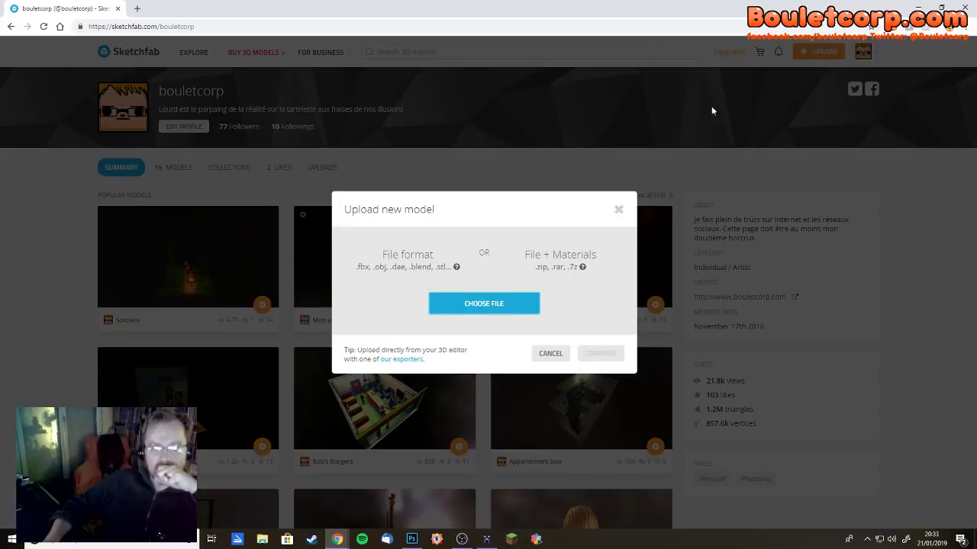
click(473, 306)
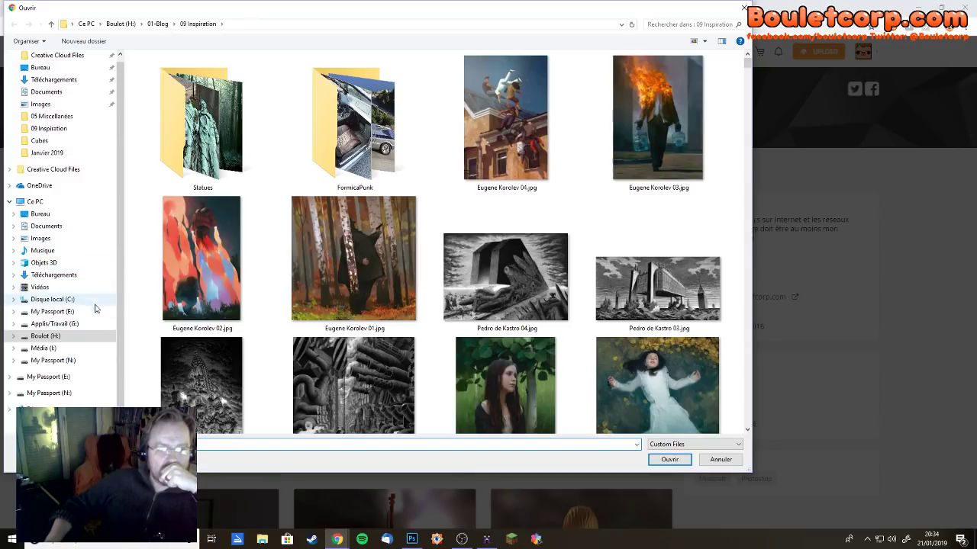
click(54, 129)
click(38, 141)
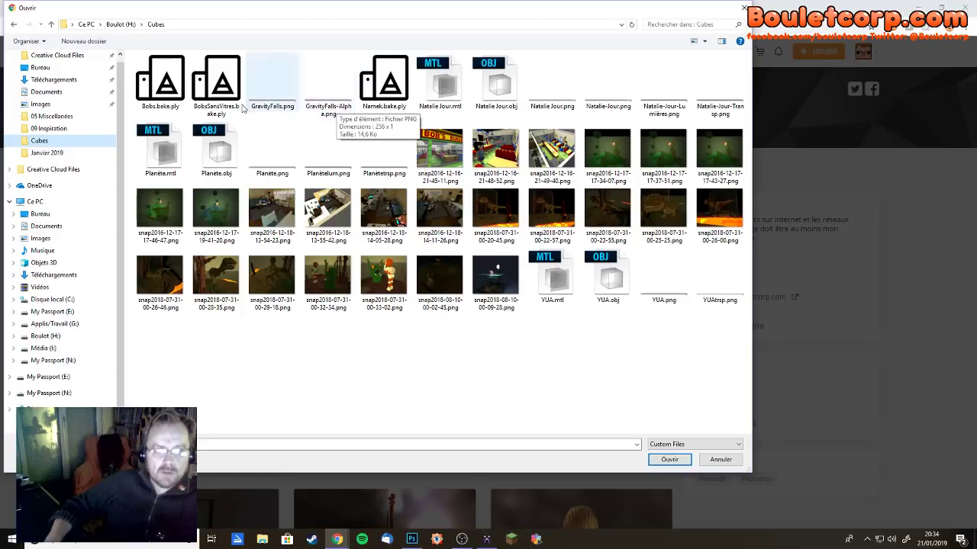
click(42, 68)
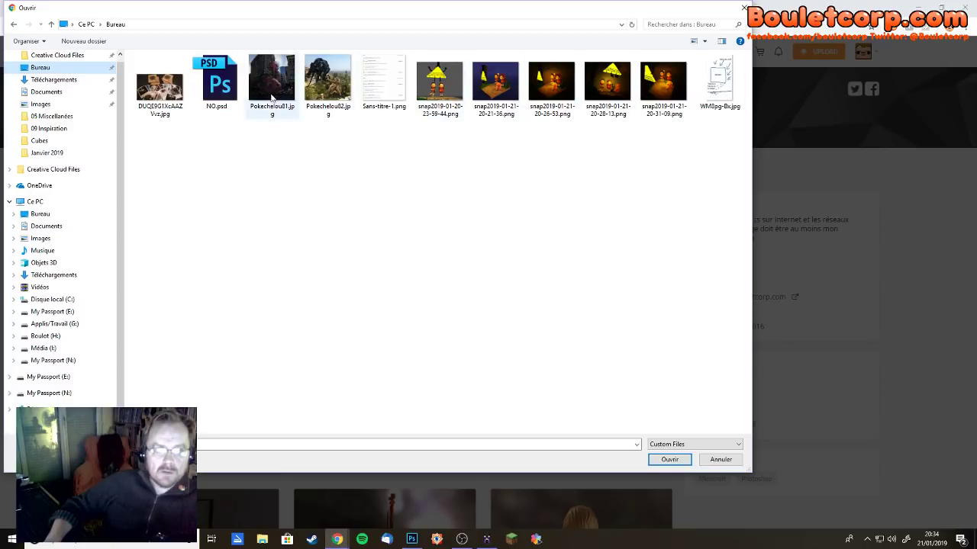
click(40, 140)
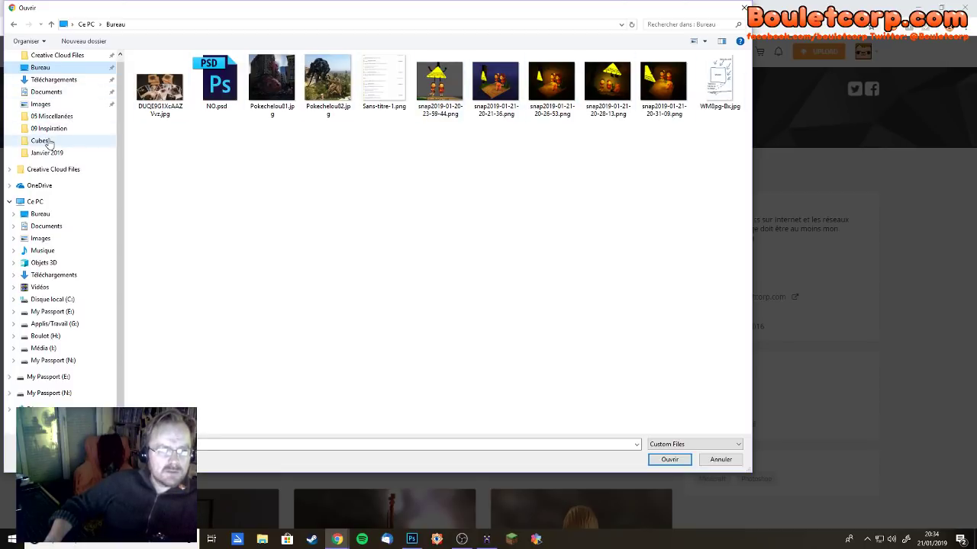
click(721, 461)
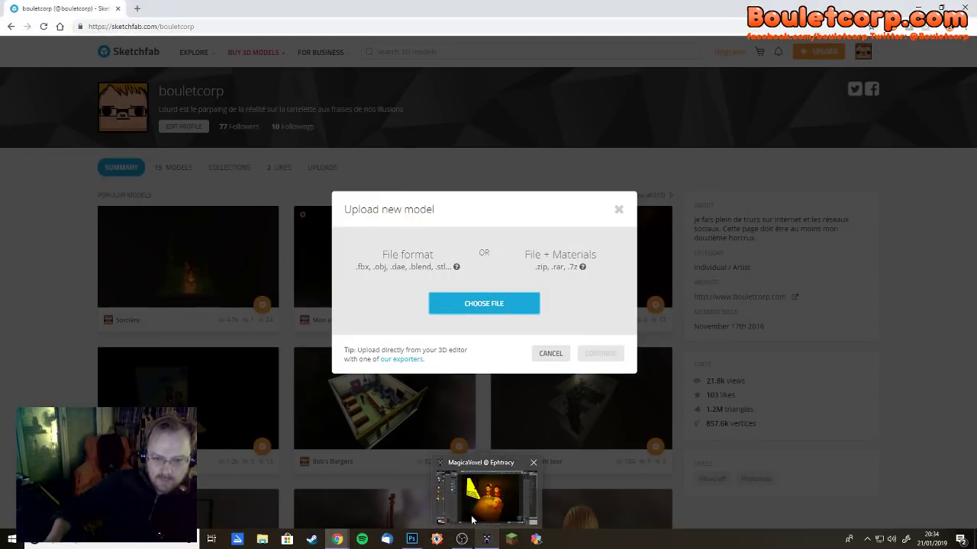
- Switch to MagicaVoxel and export the scene to the Cubes folder on Boulot (H:) as GravityFalls.obj and GravityFalls.ply
click(486, 539)
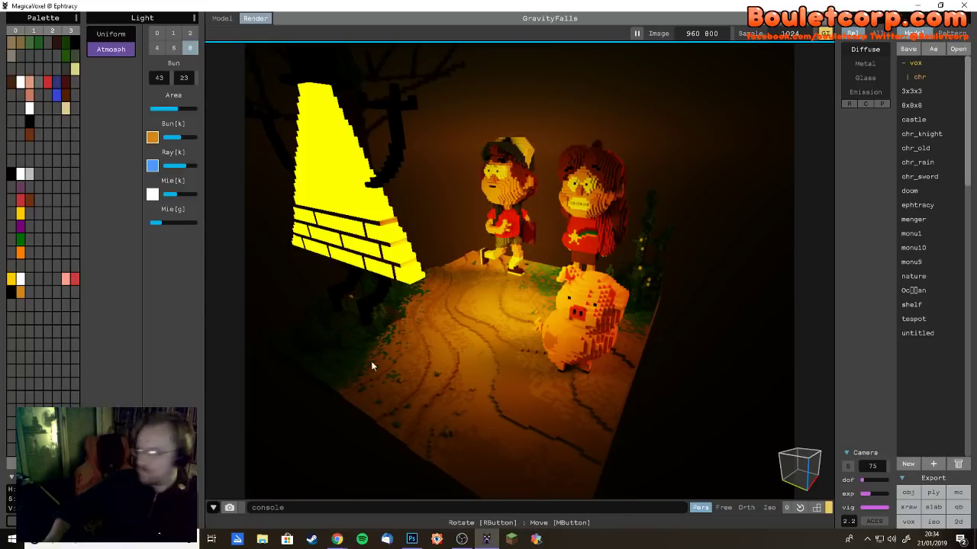
click(909, 493)
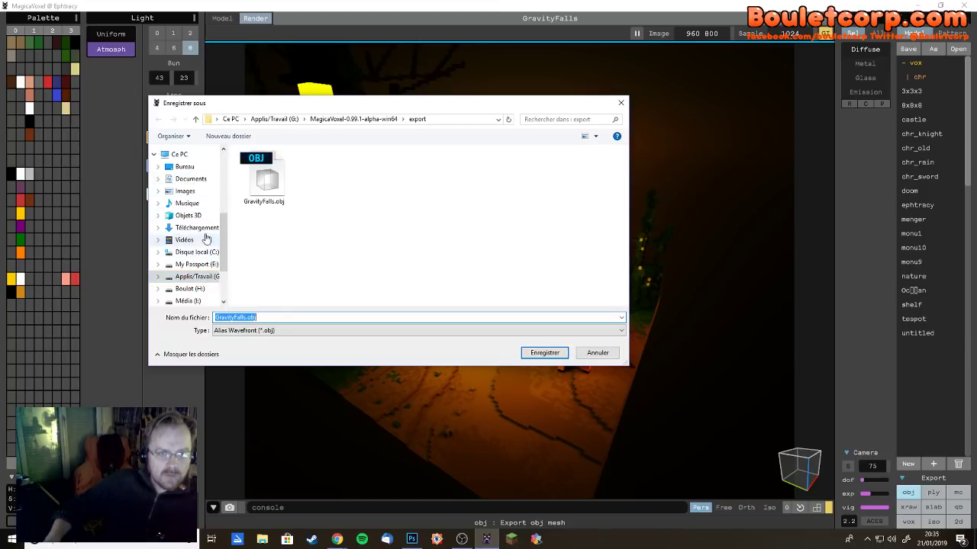
click(189, 288)
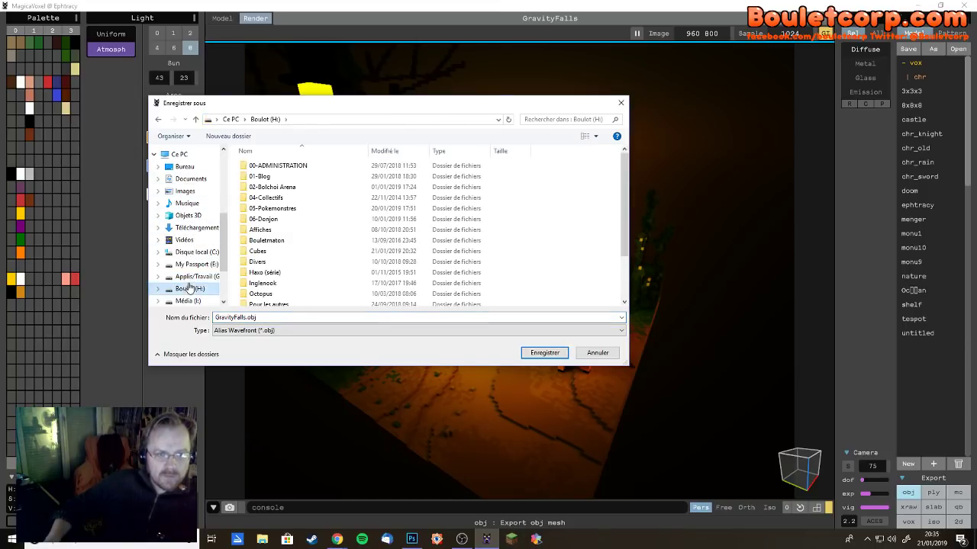
double_click(258, 252)
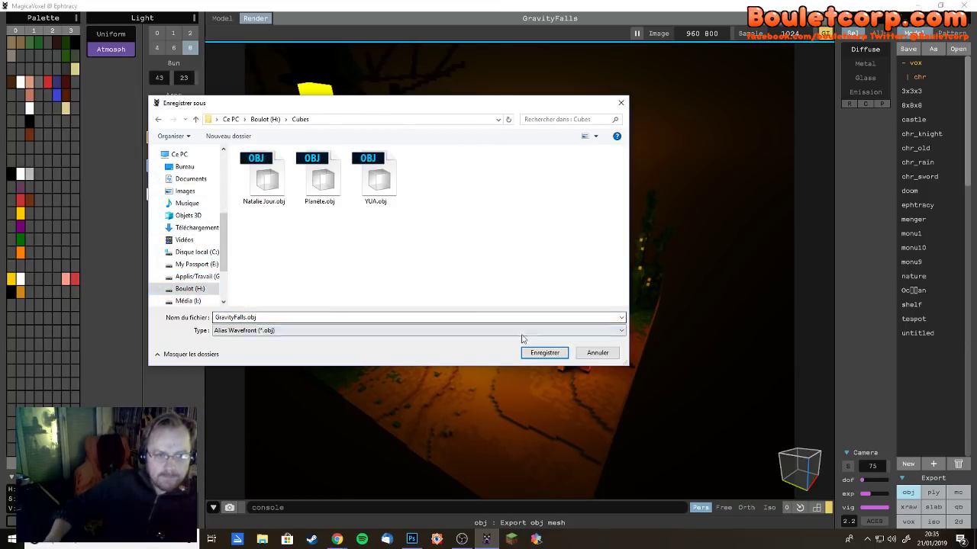
click(543, 352)
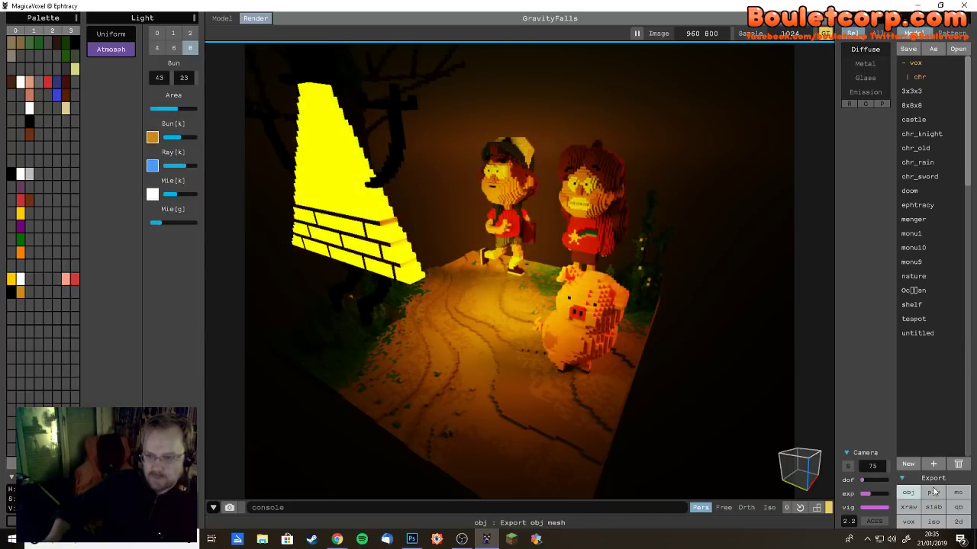
click(933, 492)
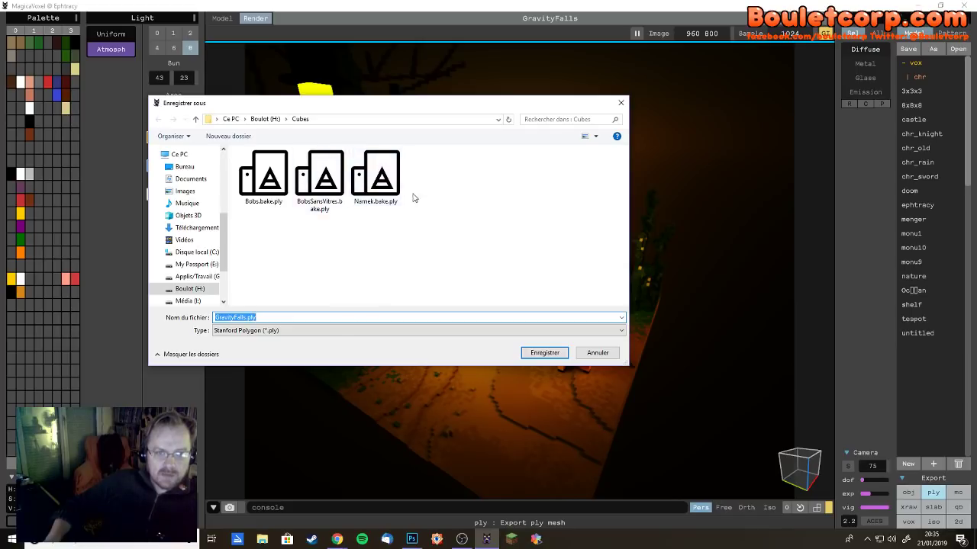
click(543, 352)
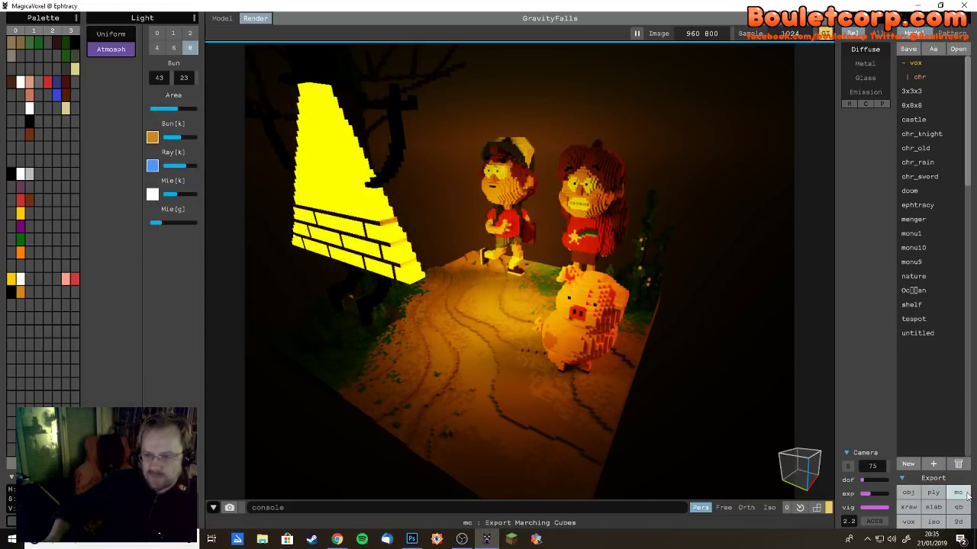
click(957, 492)
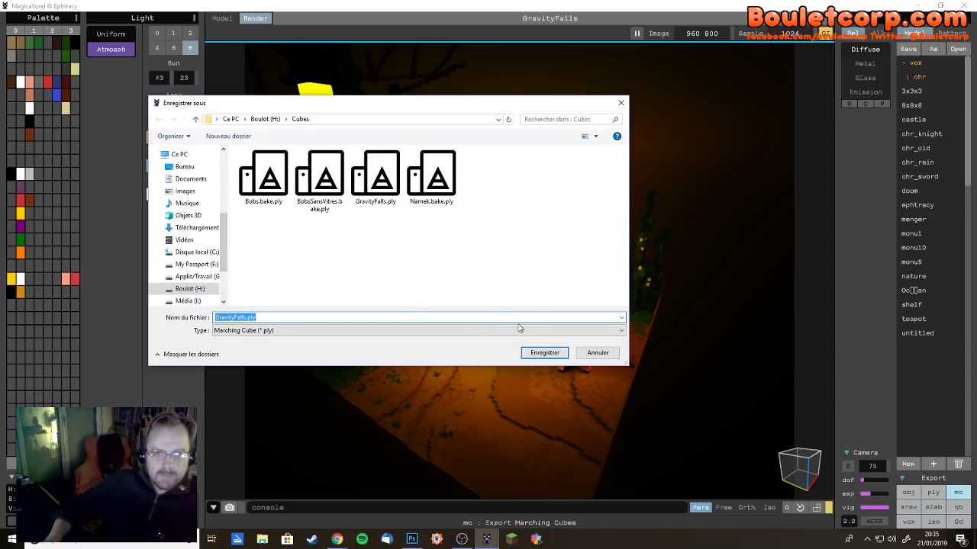
click(543, 354)
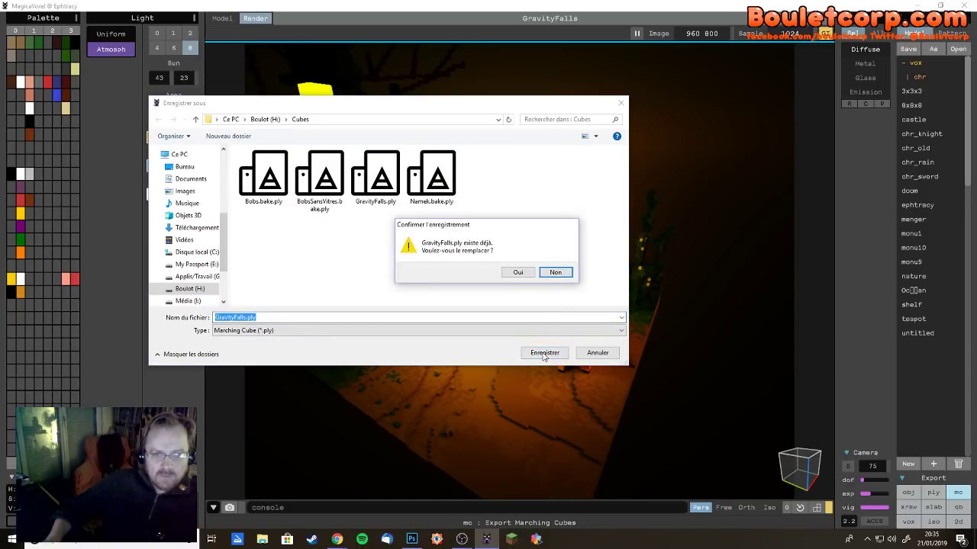
click(553, 272)
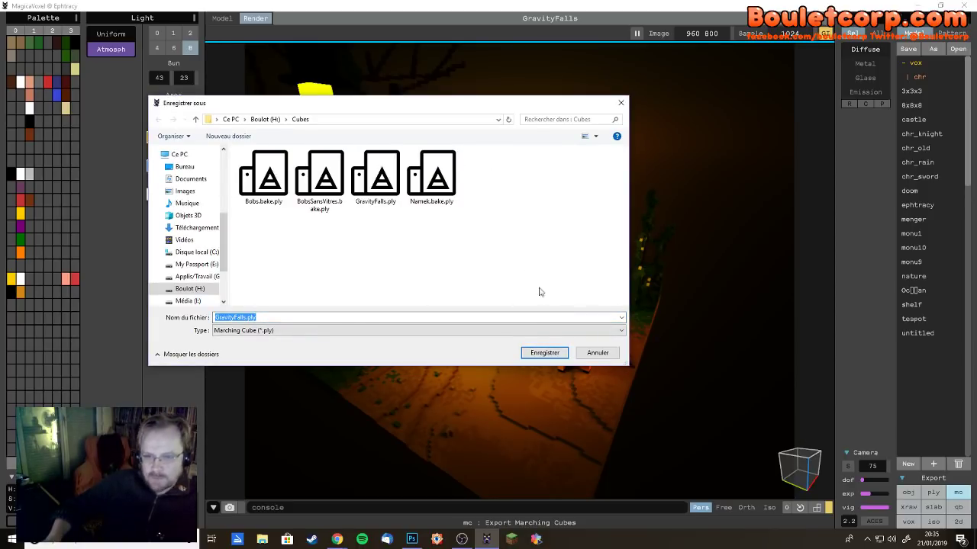
click(598, 353)
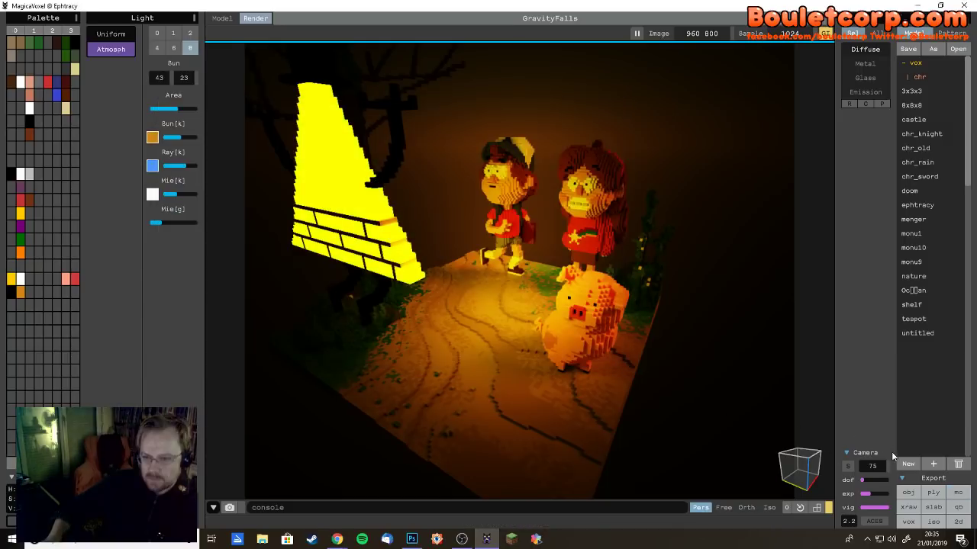
- Export the scene to the Cubes folder as GravityFalls.xraw and as GravityFalls.vox, overwriting the existing vox file
click(910, 509)
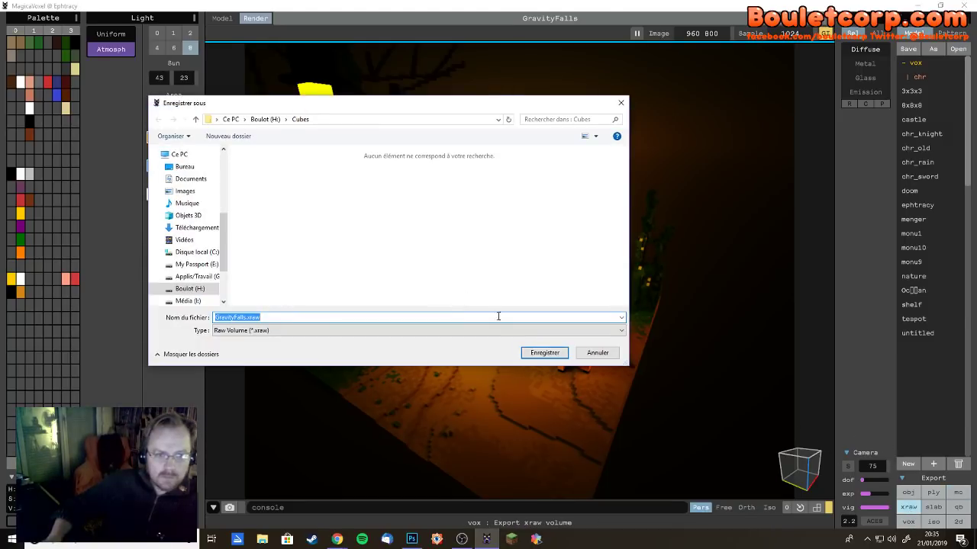
click(538, 354)
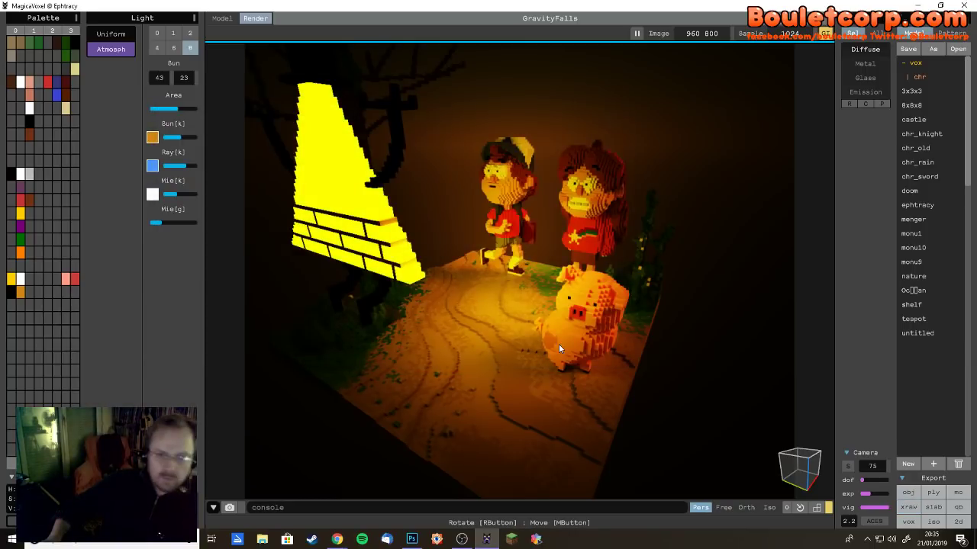
click(919, 522)
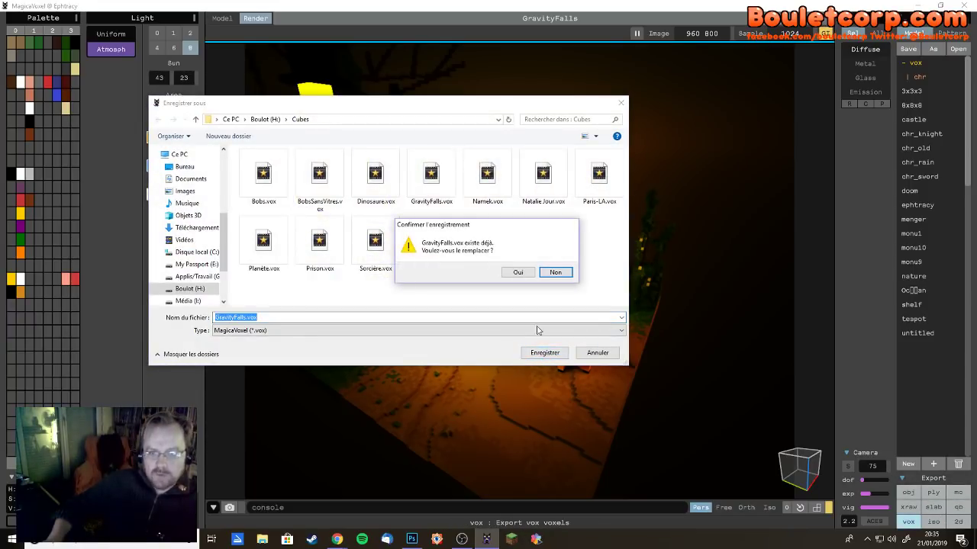
click(525, 276)
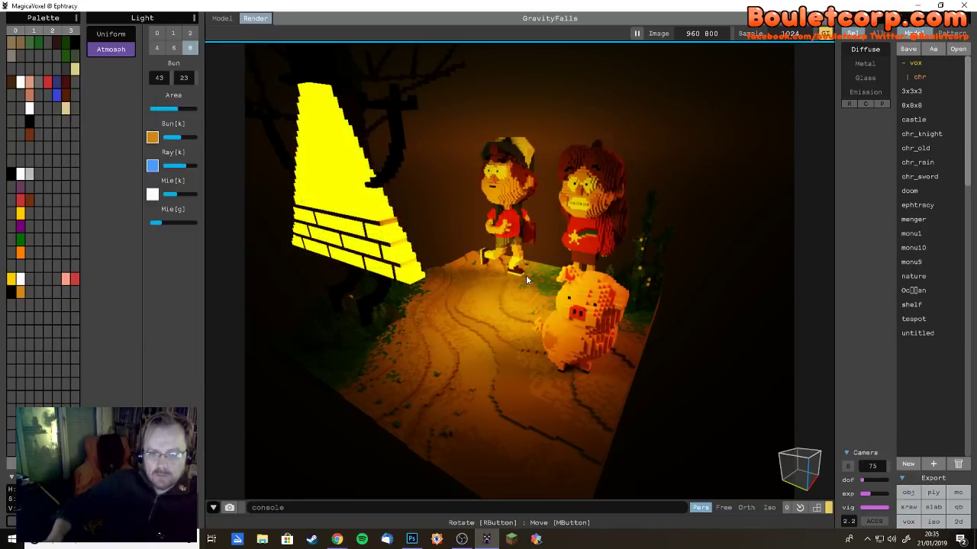
- Export an isometric sprite of the scene as GravityFalls.png in the Cubes folder, overwriting the existing file
click(933, 522)
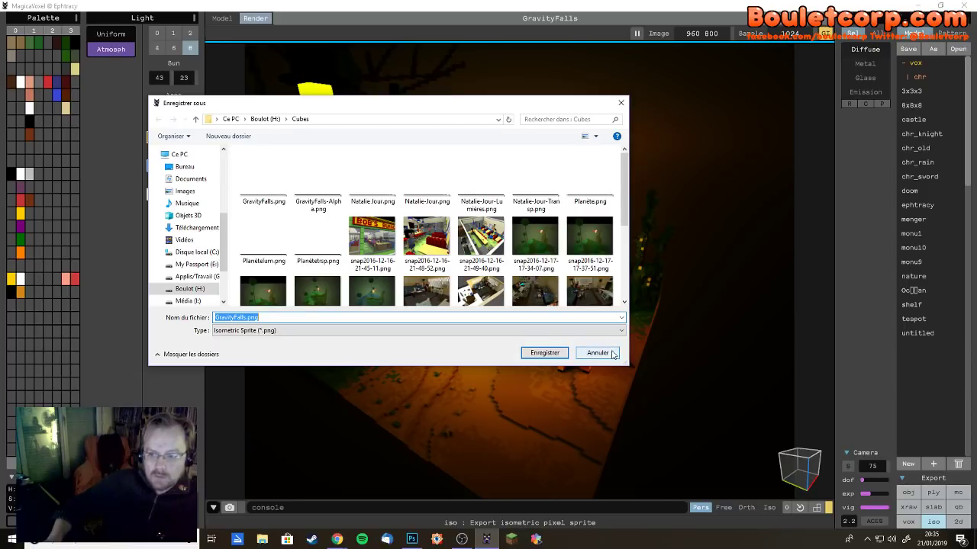
click(541, 353)
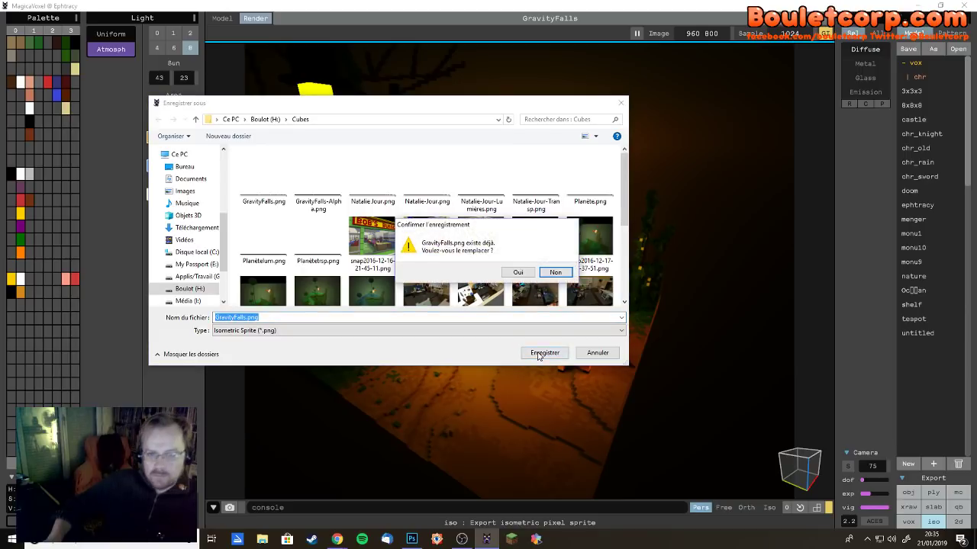
click(518, 273)
- Export a 2D sprite of the scene as GravityFalls.png in the Cubes folder, overwriting the existing file
click(958, 521)
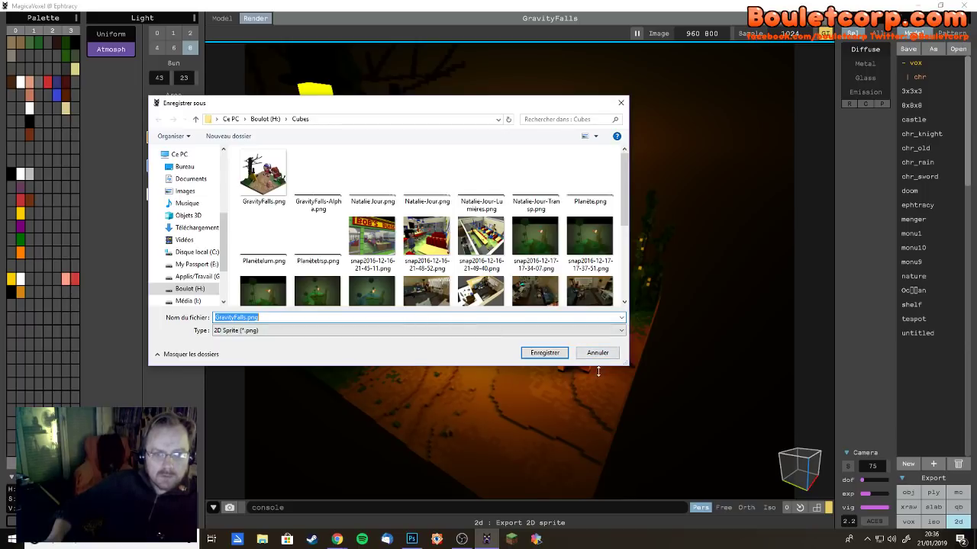
click(544, 353)
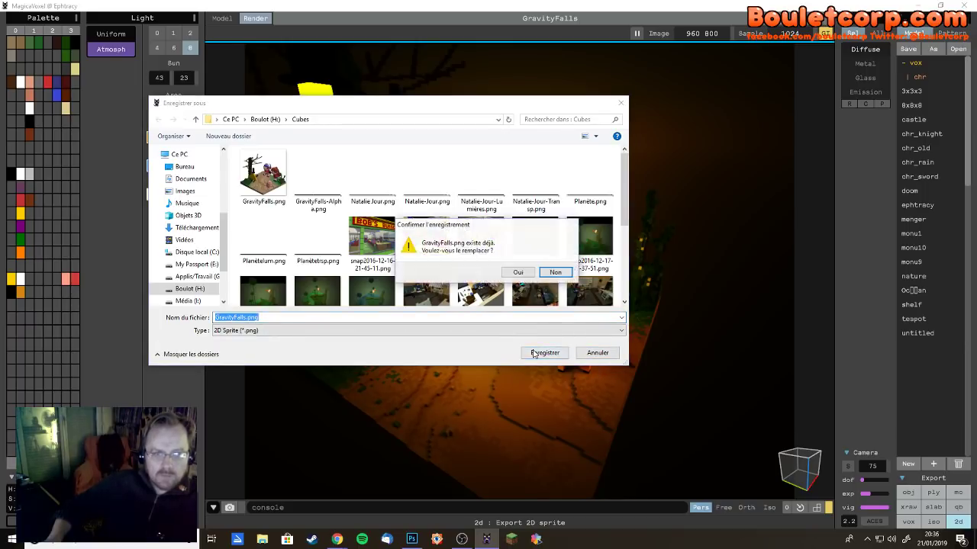
click(518, 272)
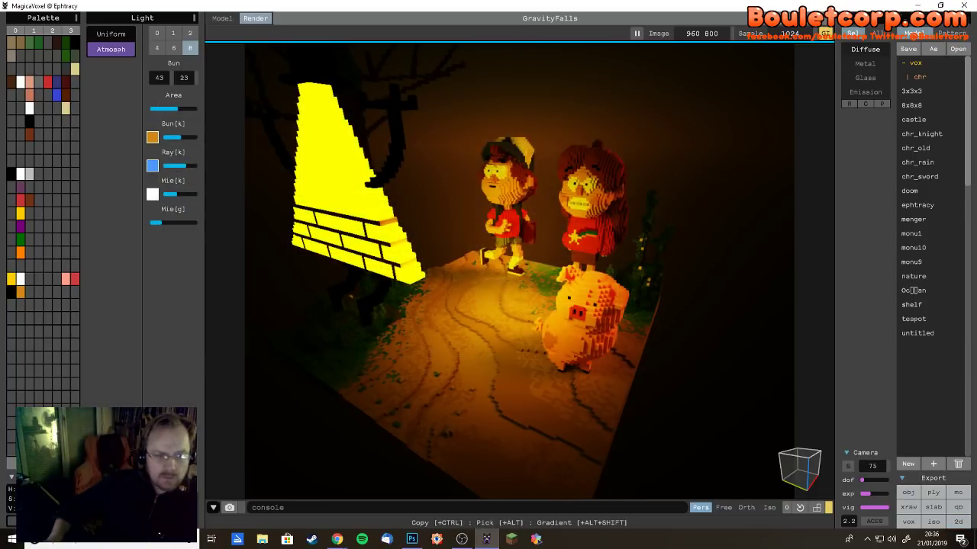
- Save the colour palette as GravityFalls-Palette.png in the Cubes folder
click(11, 464)
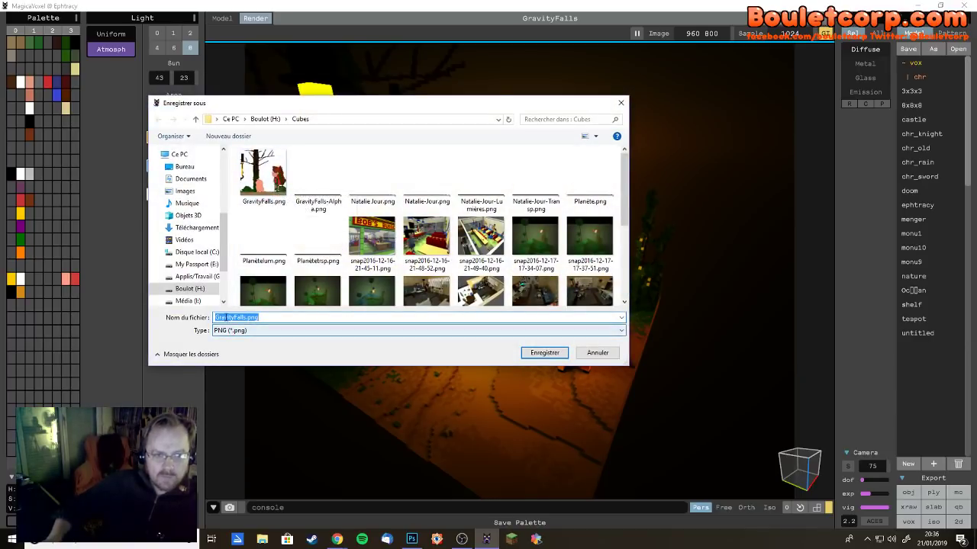
click(244, 317)
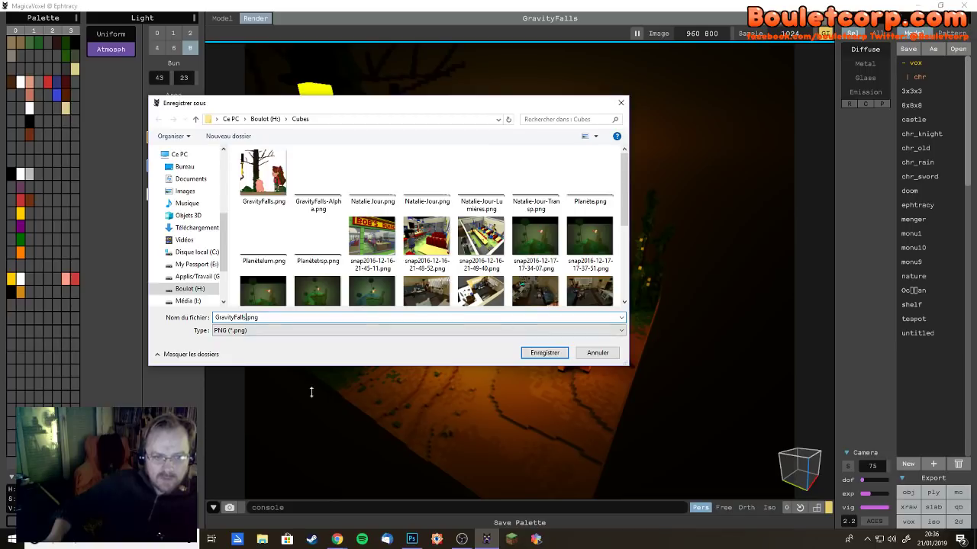
text(-Pa)
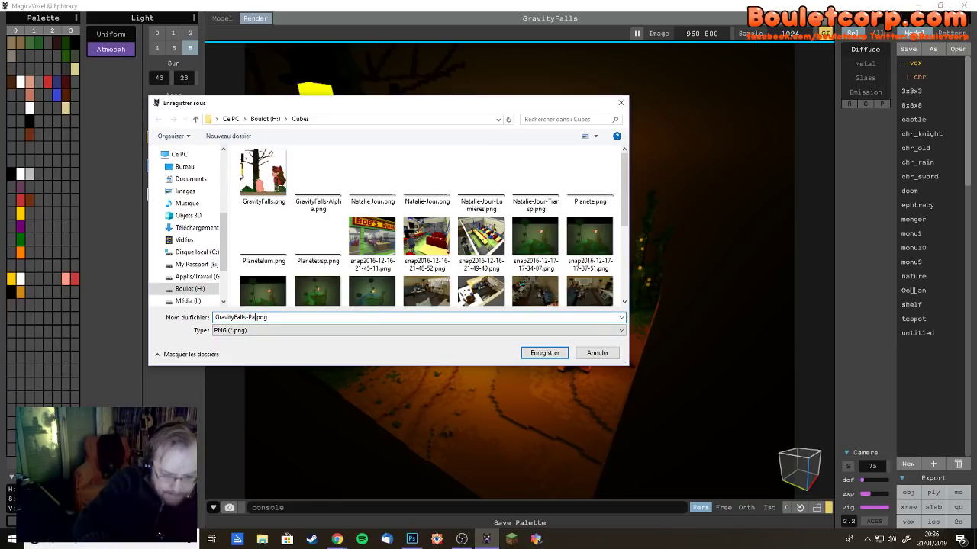
text(lette)
key(Return)
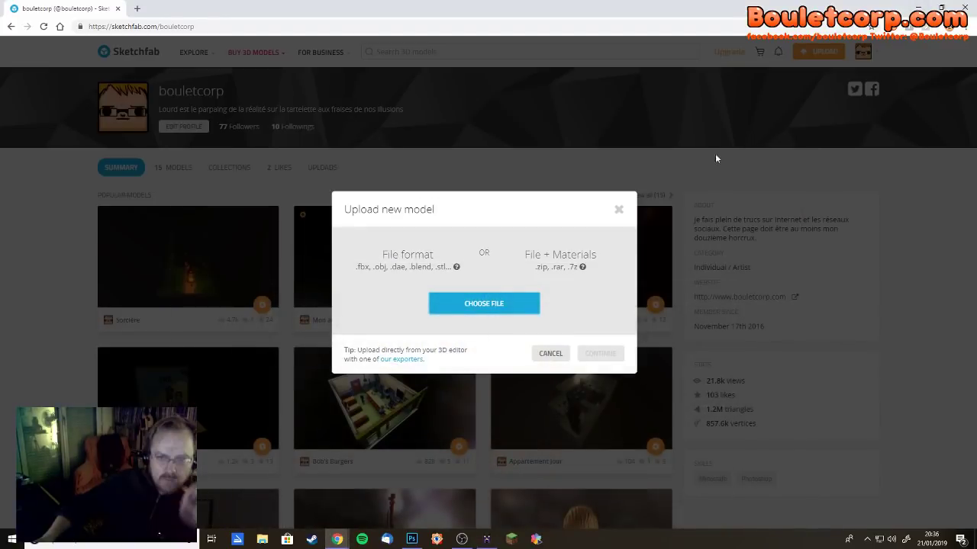
- On the Sketchfab upload page in Chrome, choose BobsSansVitres.bake.ply from the Cubes folder as the model file
click(507, 303)
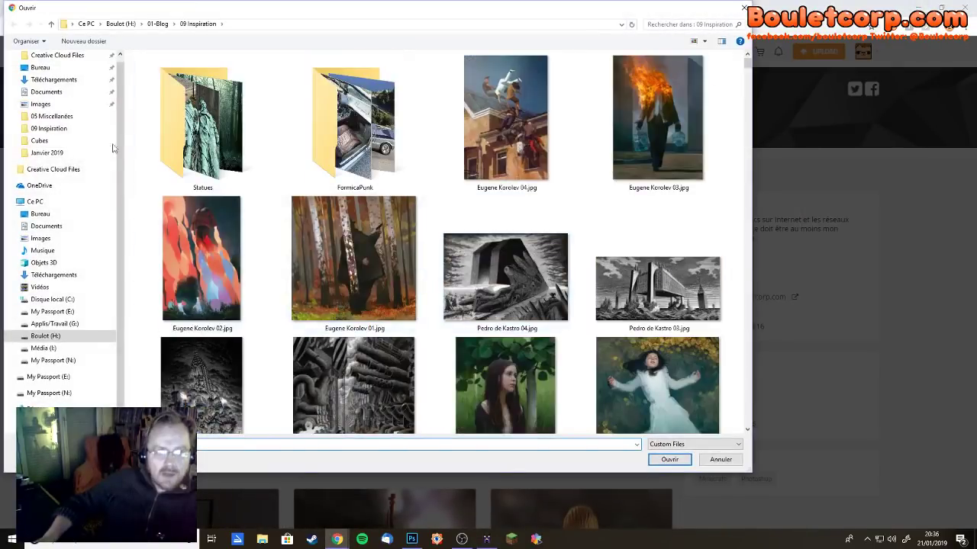
click(42, 140)
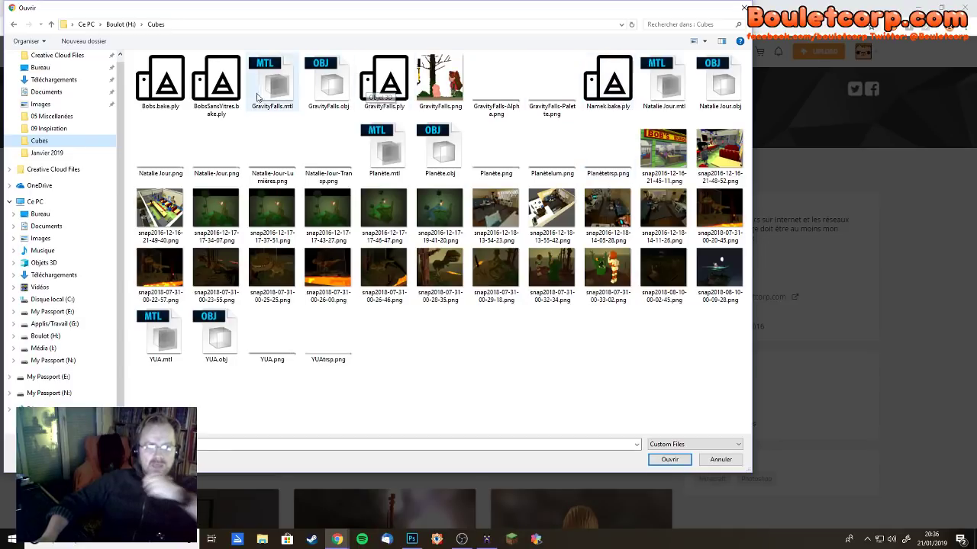
click(227, 92)
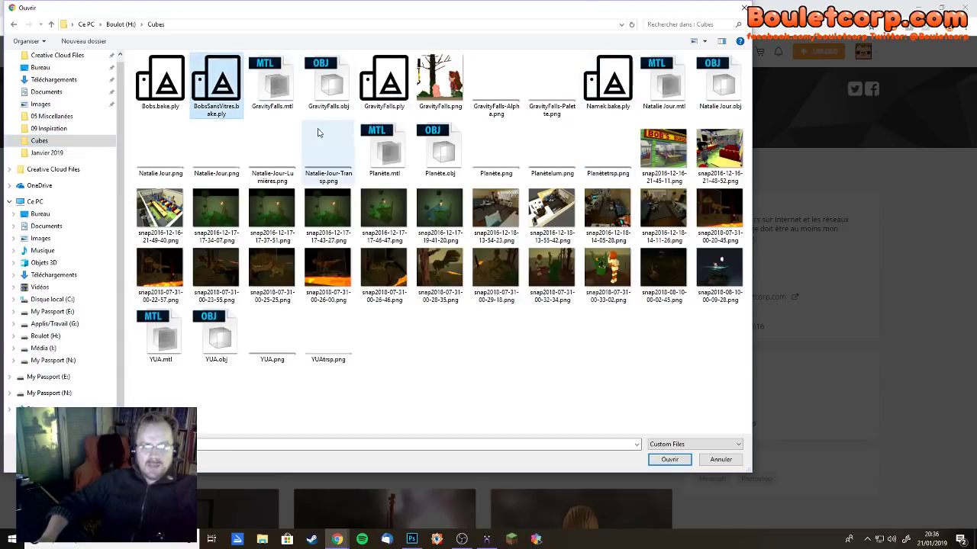
click(669, 460)
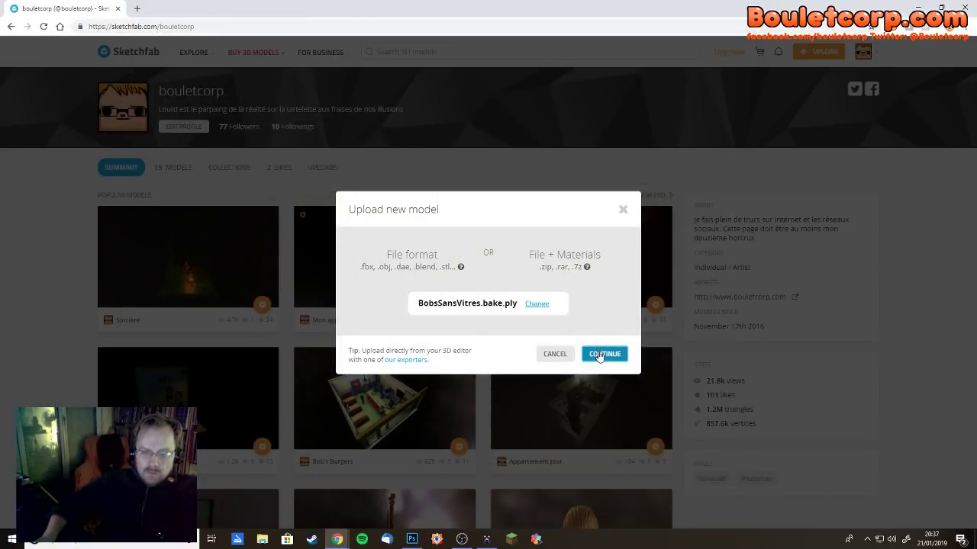
- Change the model file chosen for the Sketchfab upload to GravityFalls.ply from the Cubes folder
click(536, 304)
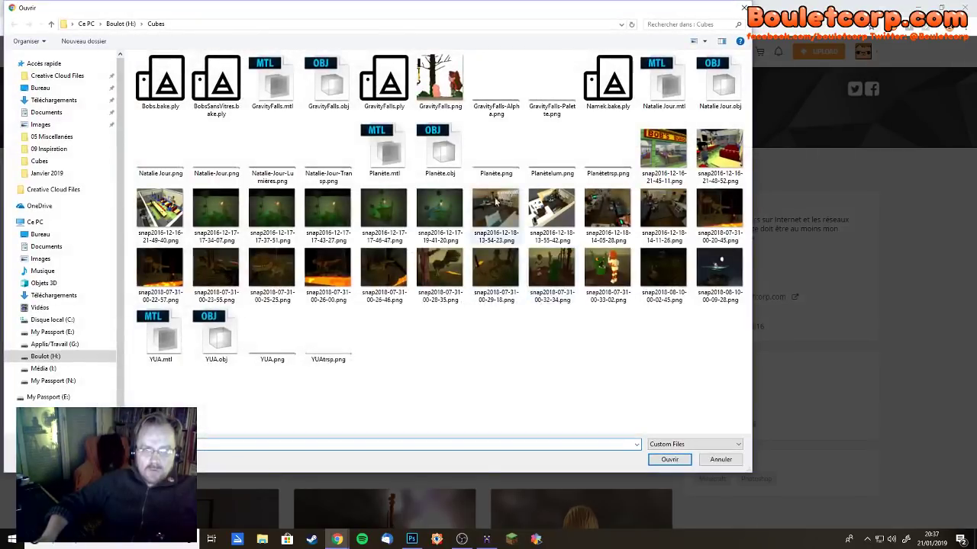
click(395, 94)
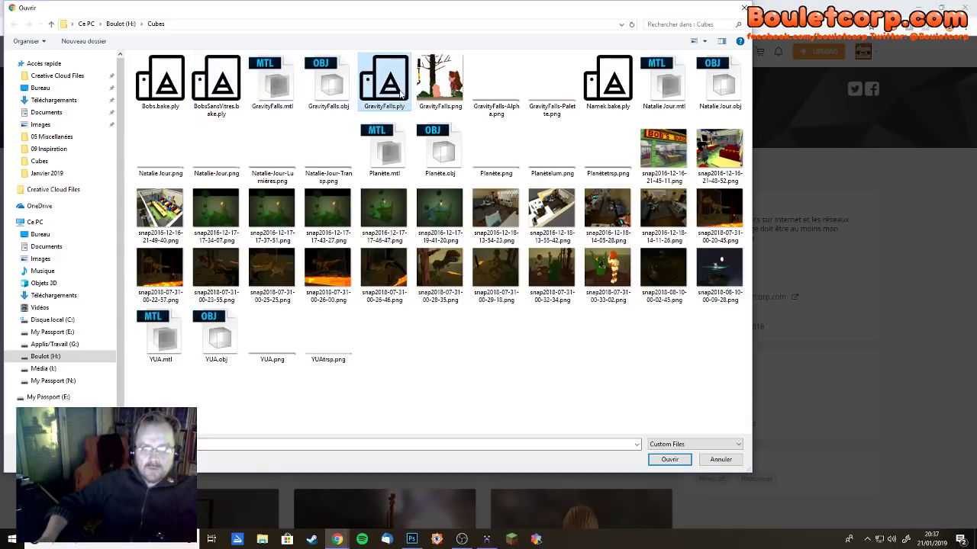
click(670, 460)
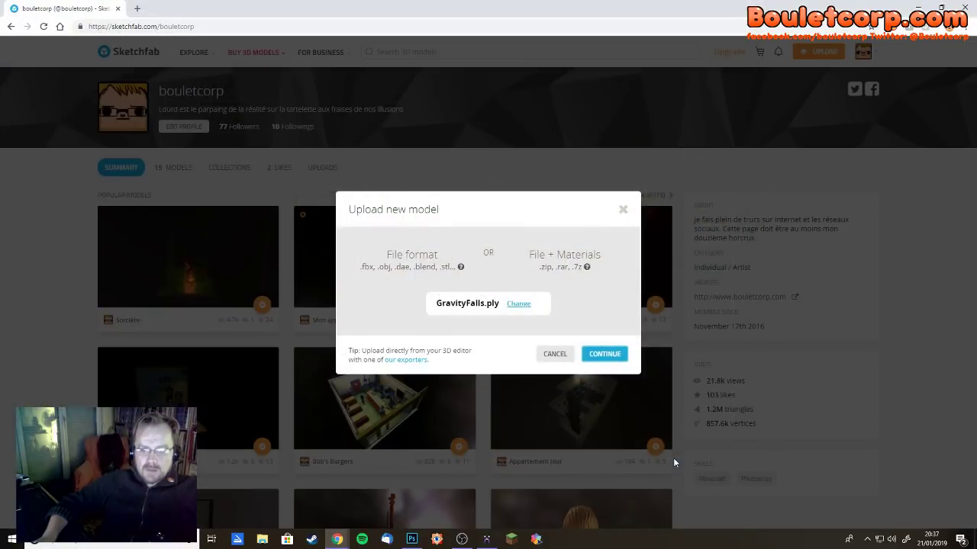
- Start the upload of the chosen GravityFalls.ply file and try to make the model private
click(608, 356)
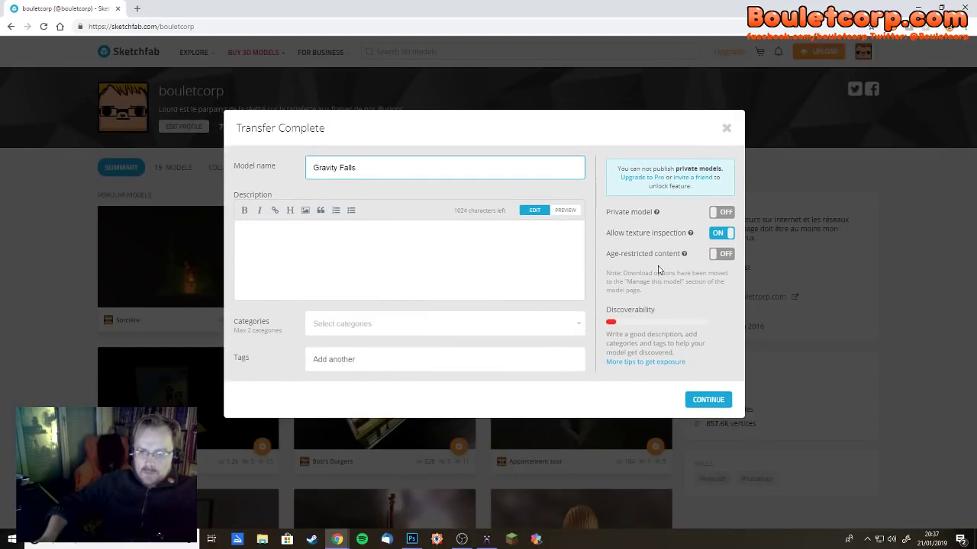
click(719, 213)
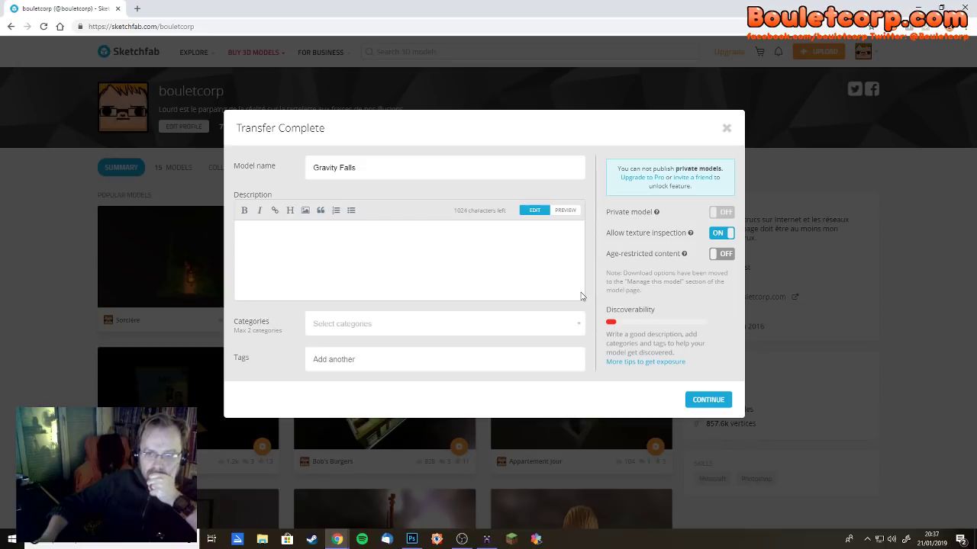
- Assign the uploaded model to the Characters & creatures category
click(432, 325)
scroll(488, 332, down, 3)
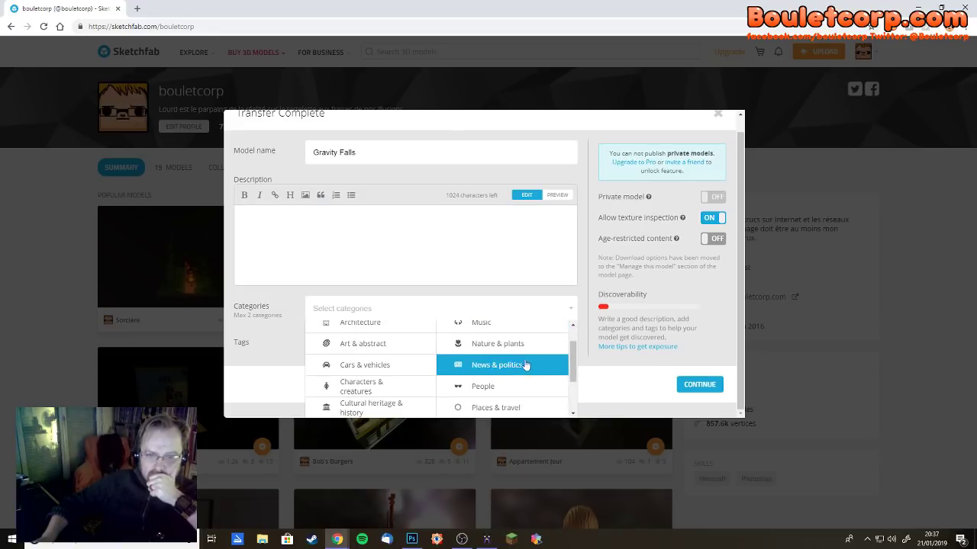
scroll(518, 362, down, 1)
scroll(514, 358, down, 1)
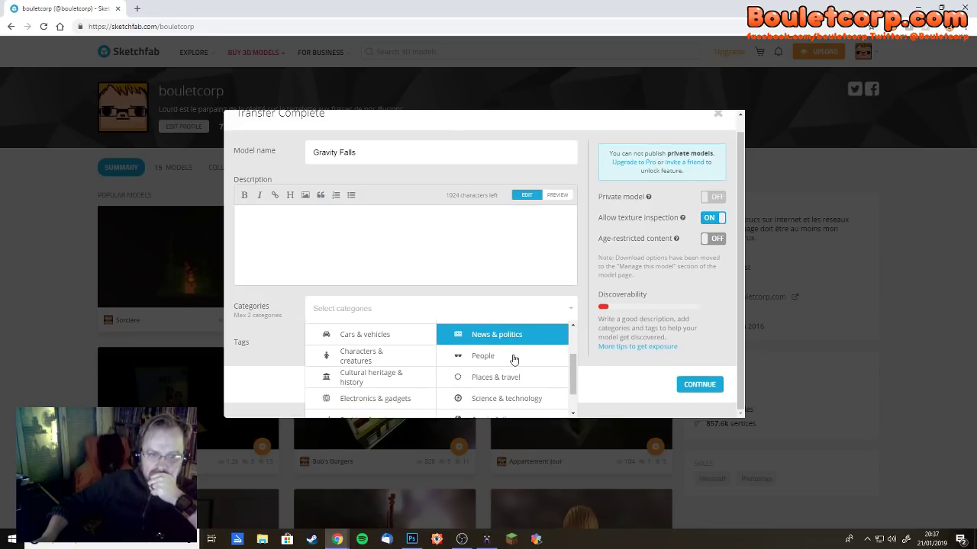
click(416, 359)
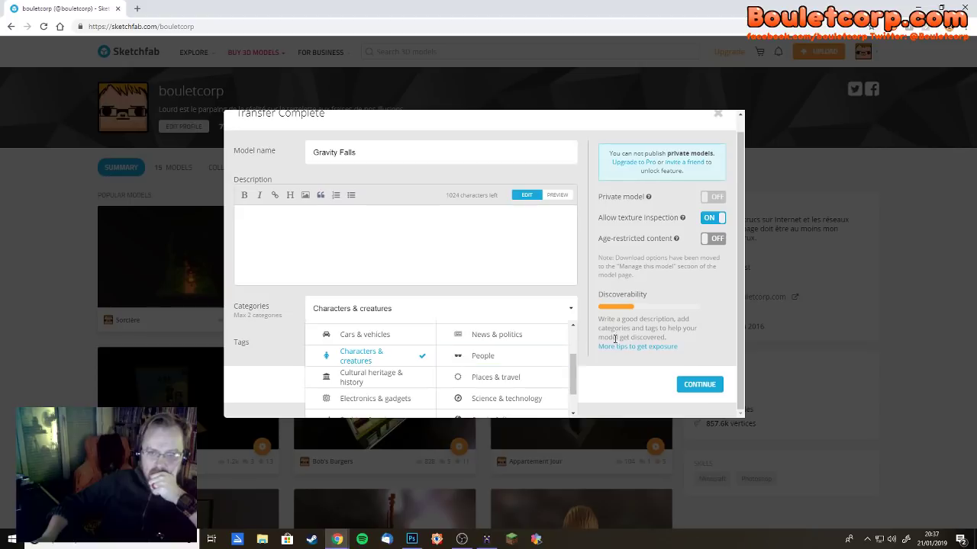
click(486, 312)
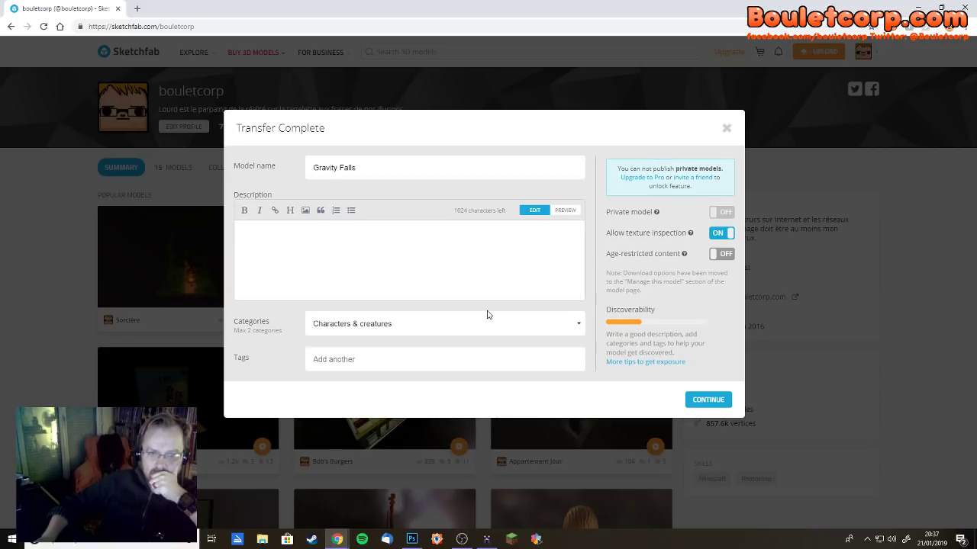
- Add the tags gravity, falls and magicavoxel to the model
click(415, 357)
text(g)
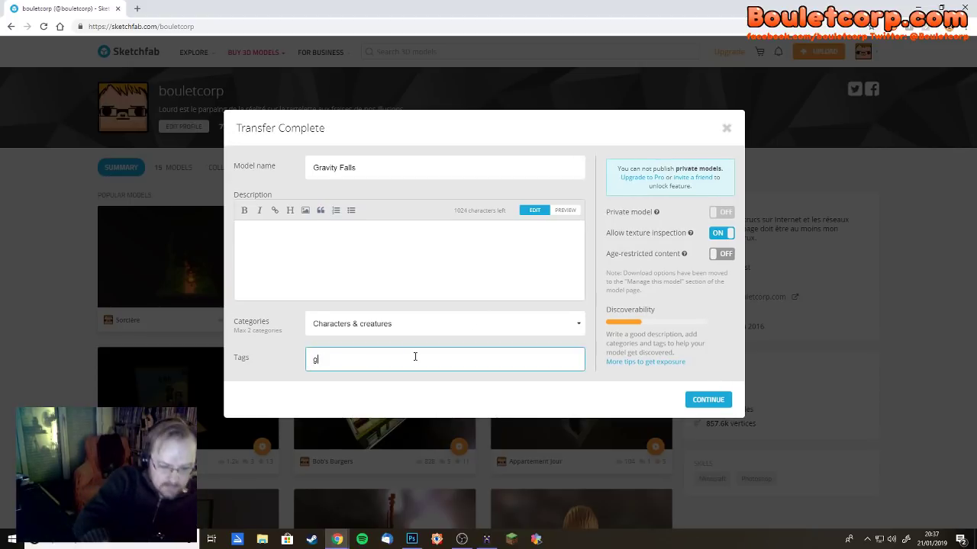
text(ravity)
key(Return)
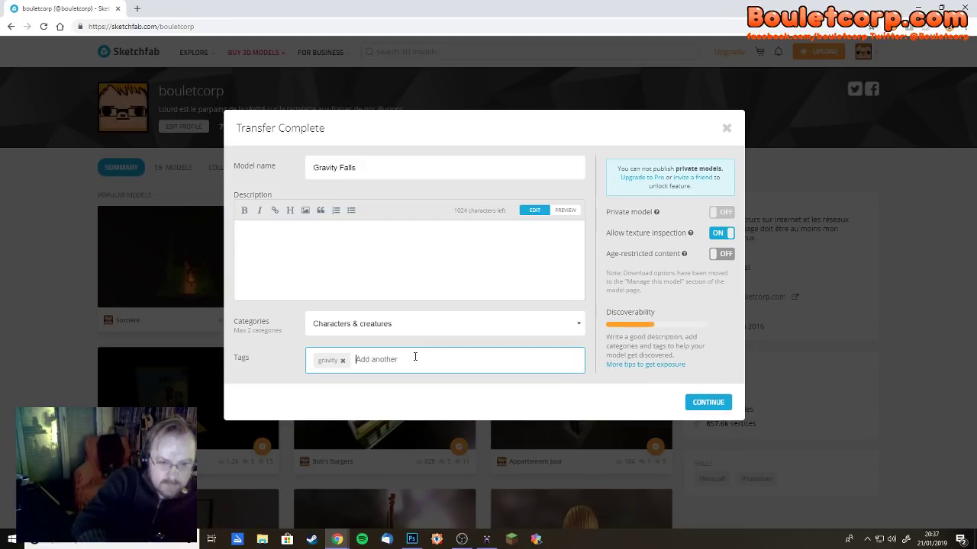
text(fa)
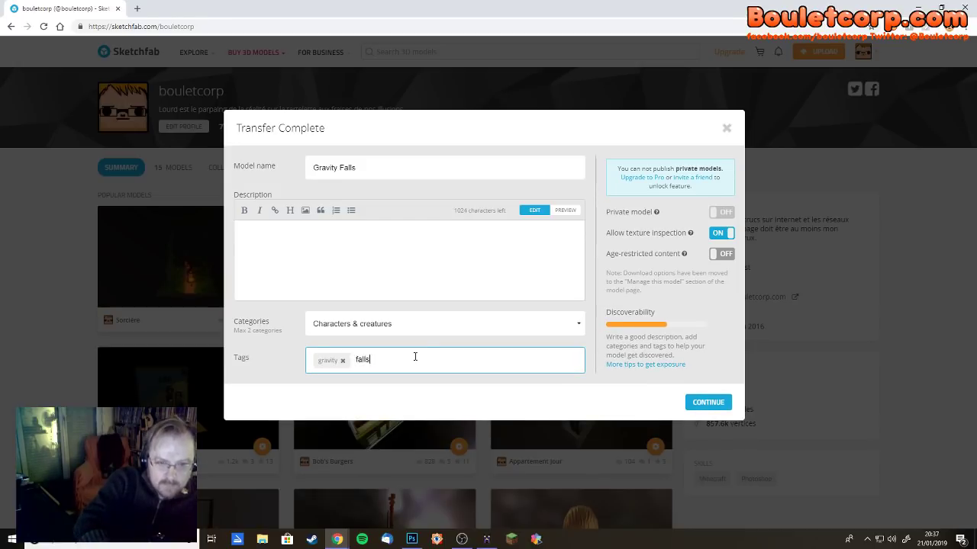
text(lls)
key(Return)
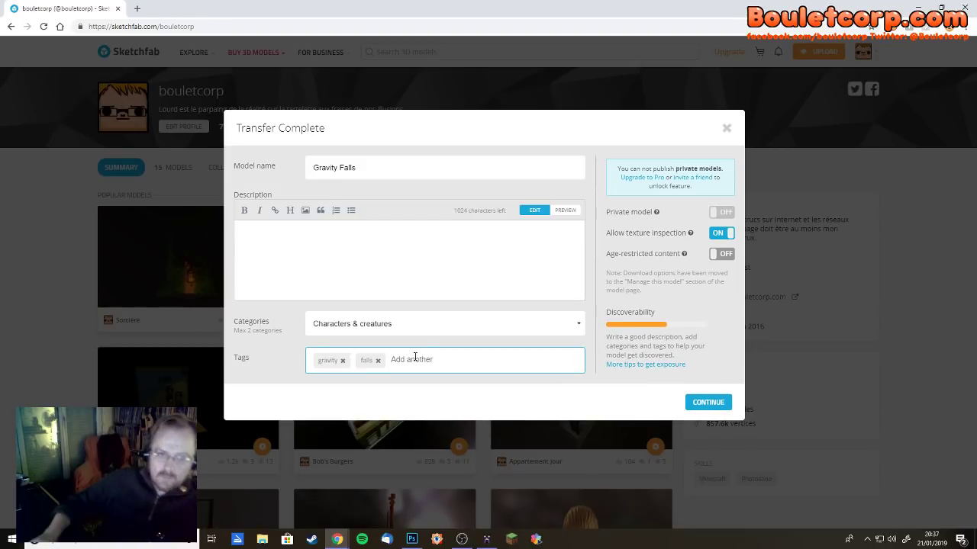
text(m)
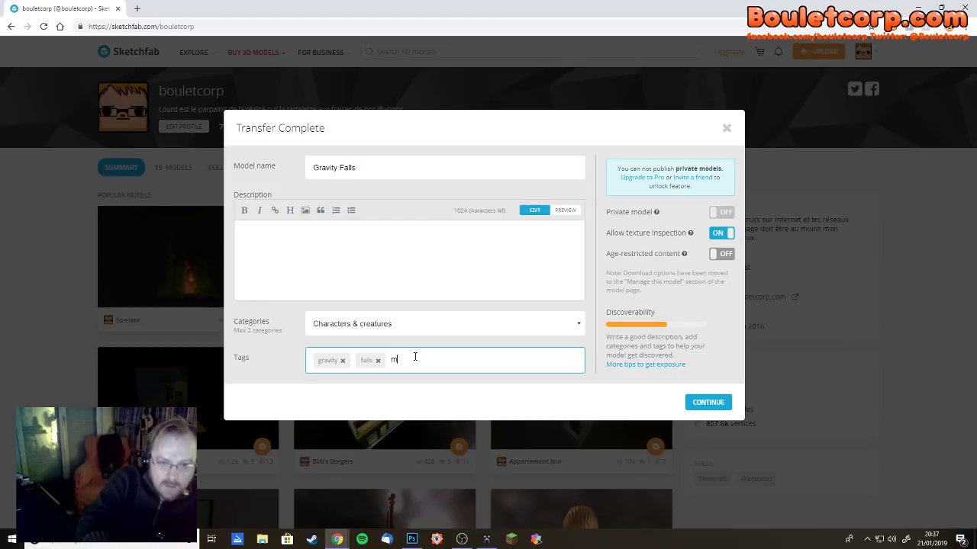
text(agic)
key(Return)
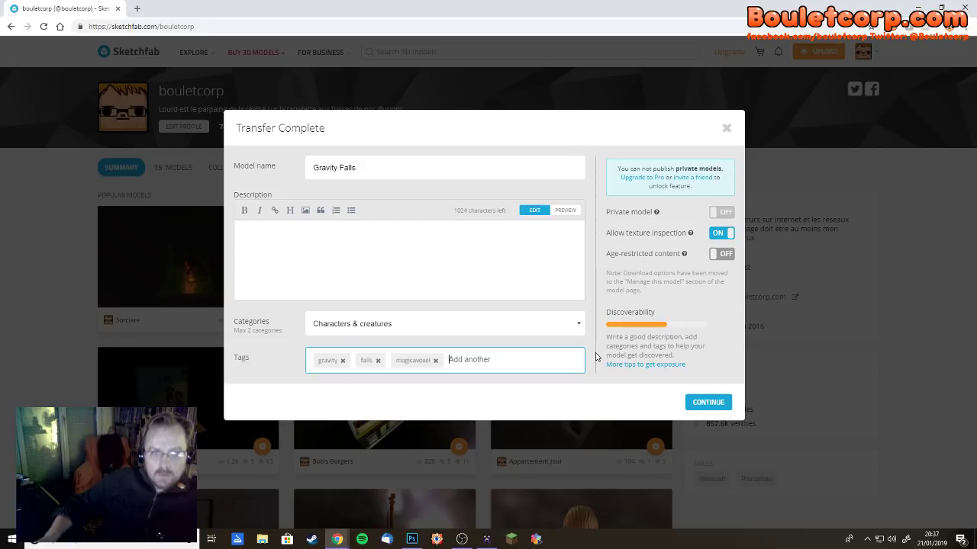
- Enter the description "Tribute to Gravity Falls" and continue to the model's draft page
click(366, 238)
text(T)
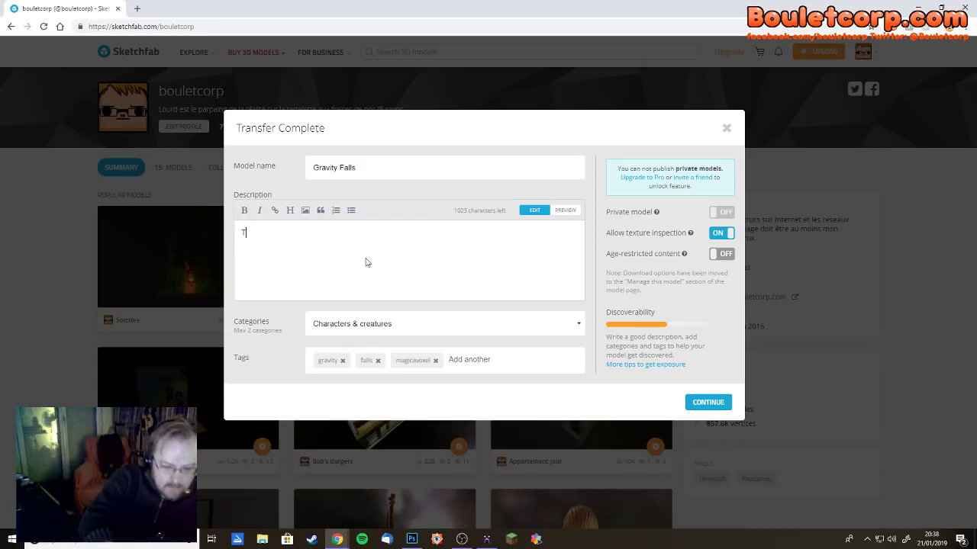
text(ribute to G)
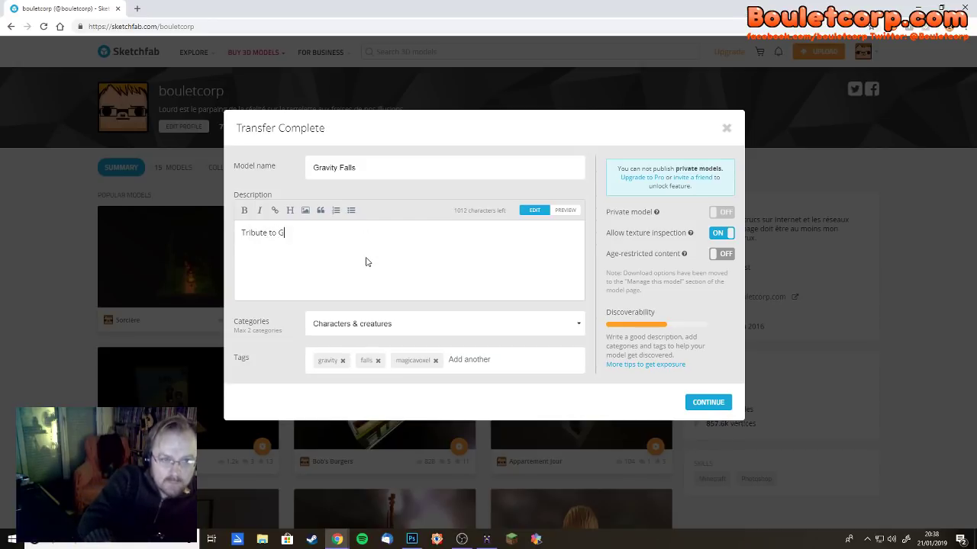
text(ravity F)
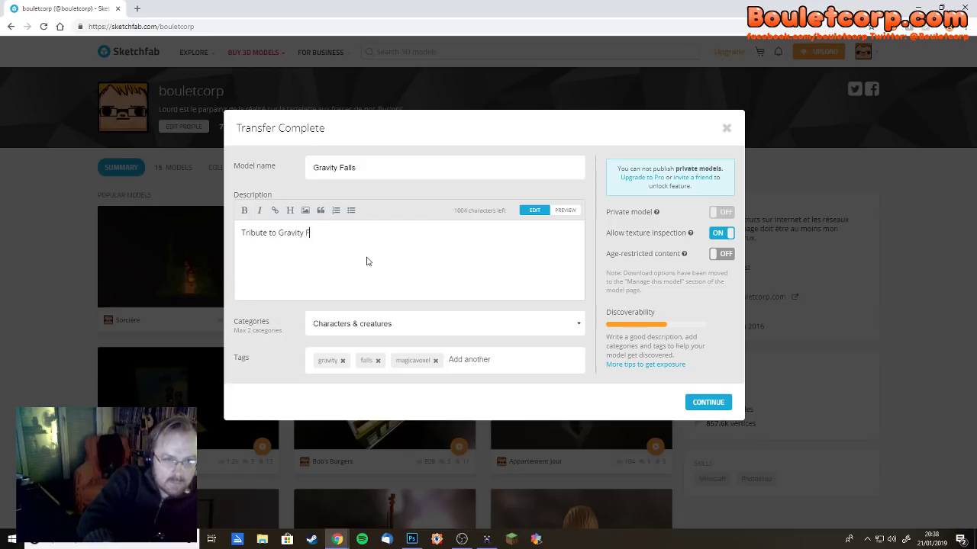
text(alls)
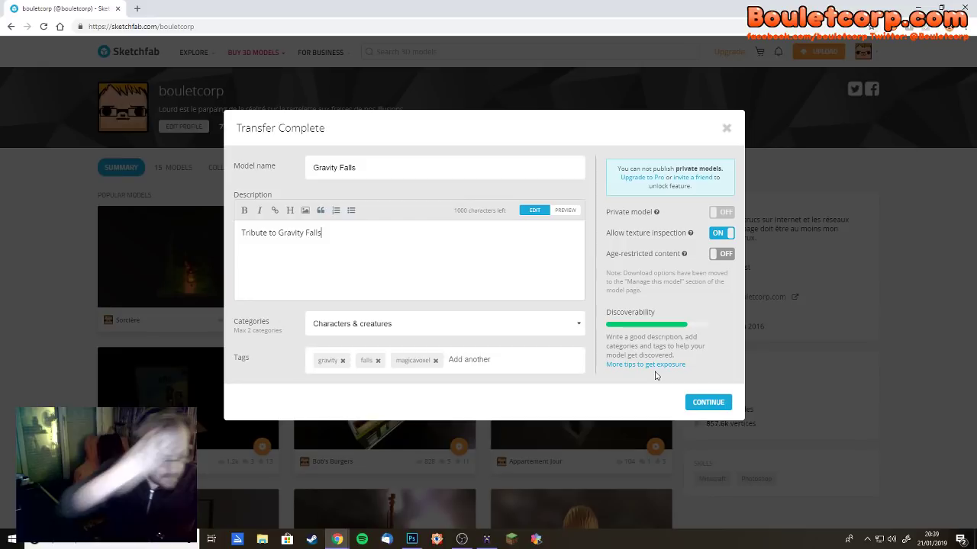
click(708, 403)
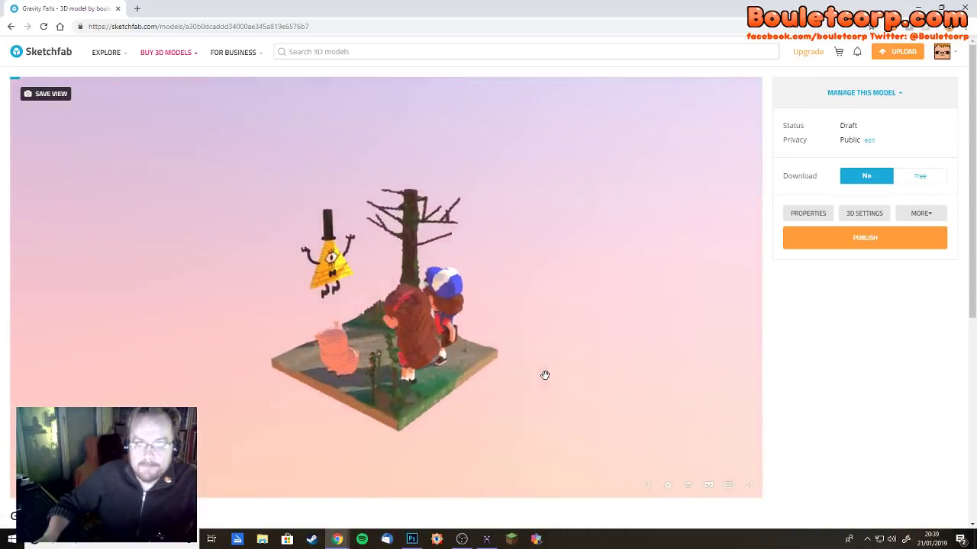
- Inspect the Gravity Falls model from several angles and open its 3D settings for editing
drag(545, 375, 457, 417)
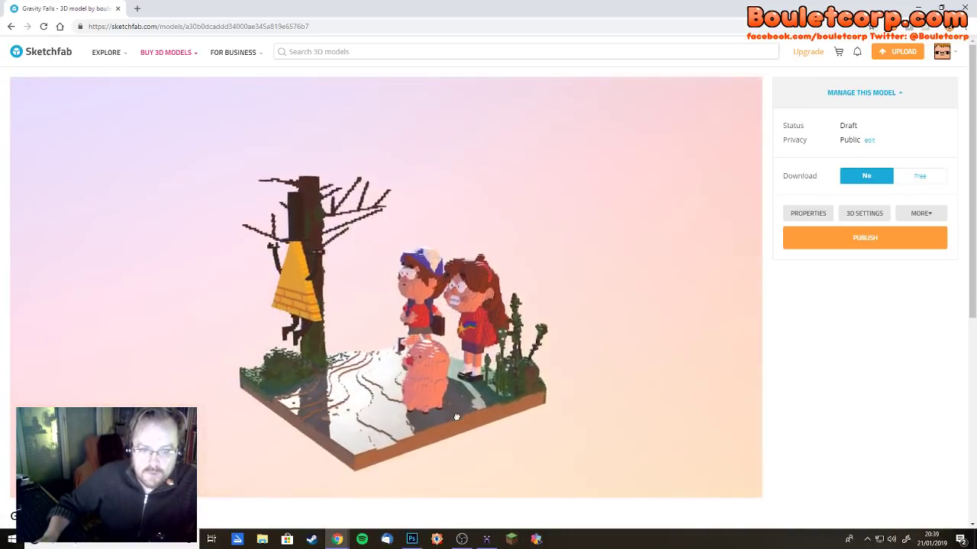
scroll(458, 415, up, 3)
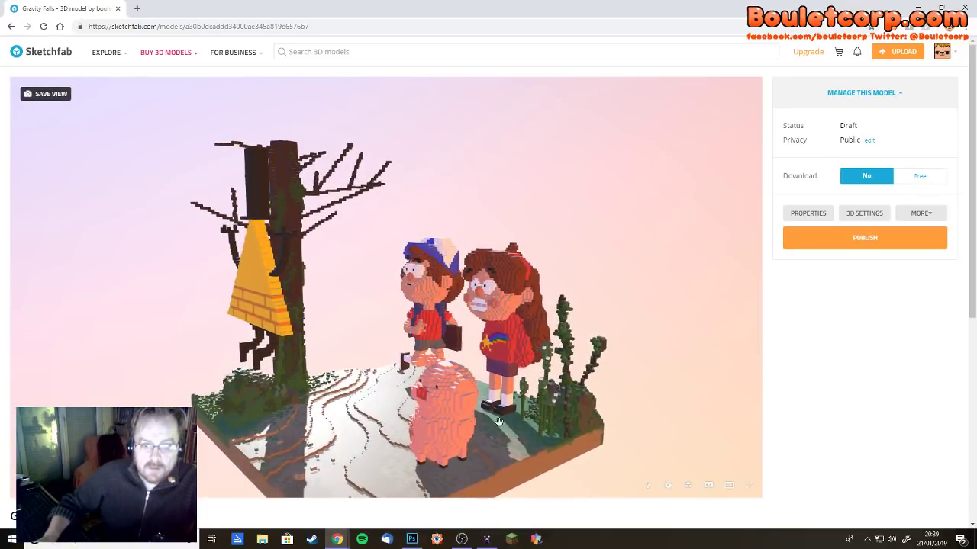
drag(498, 411, 449, 389)
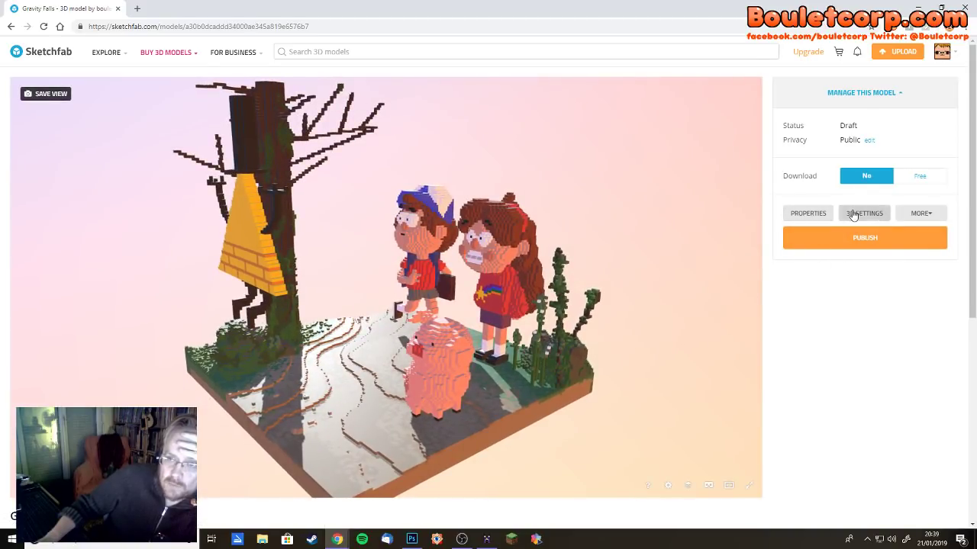
drag(687, 267, 621, 283)
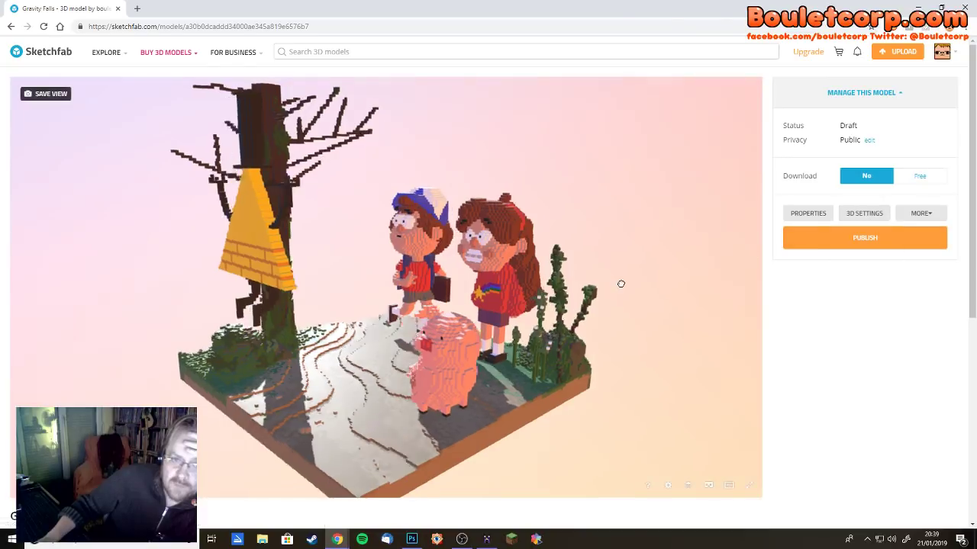
click(847, 215)
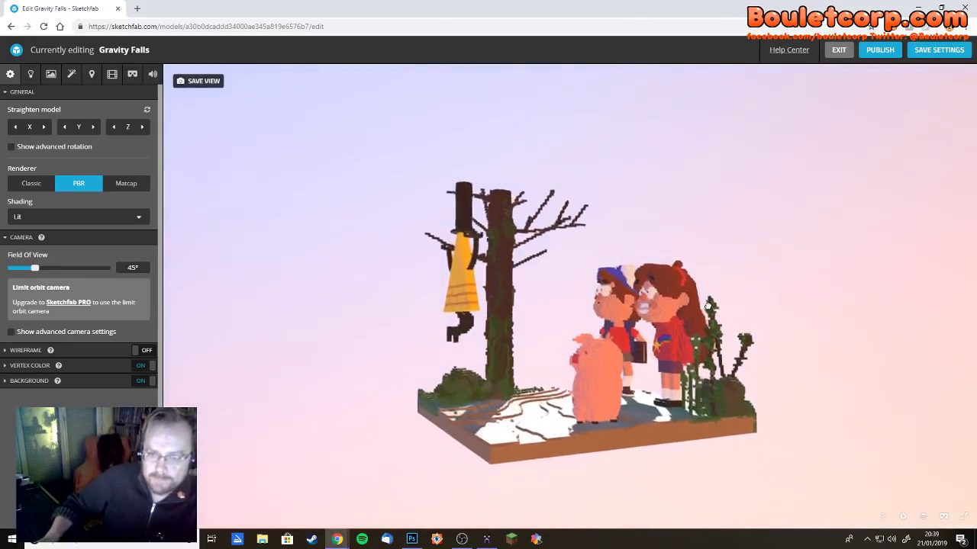
- Try the Classic and Matcap renderers on the scene, and switch back to PBR
drag(708, 309, 597, 384)
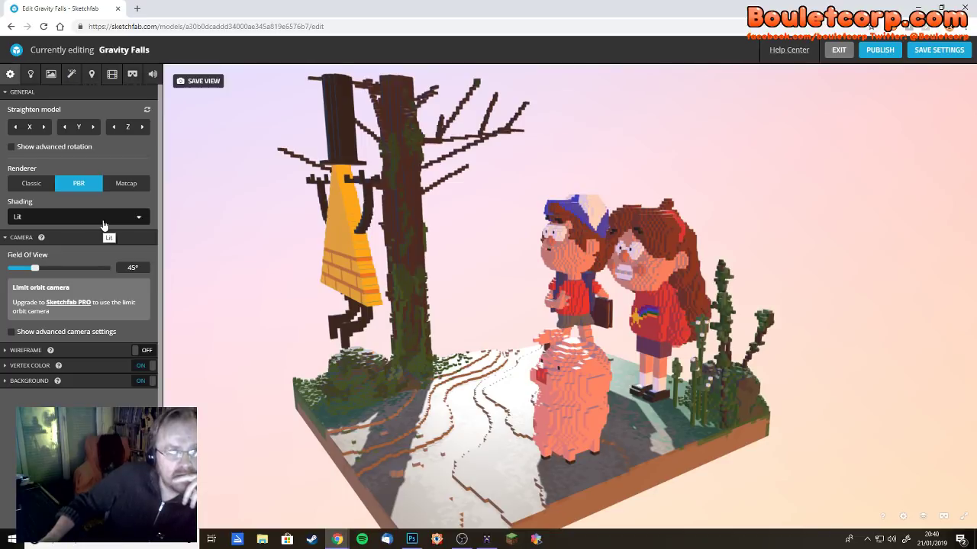
drag(662, 325, 346, 244)
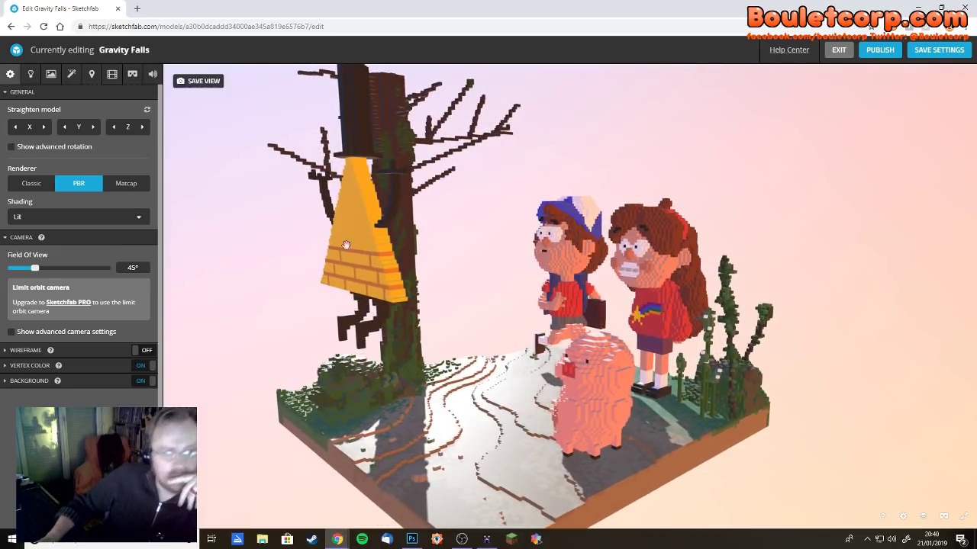
click(31, 183)
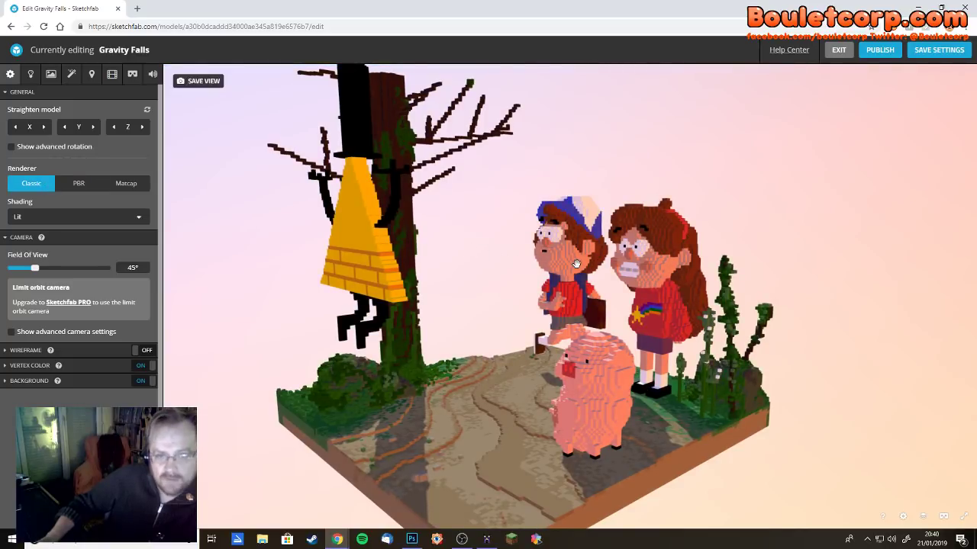
click(127, 183)
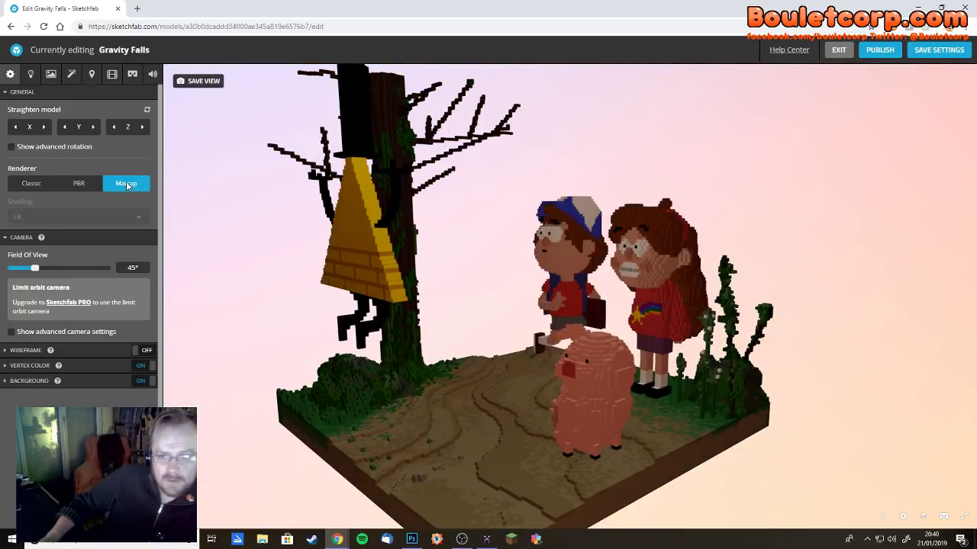
click(43, 185)
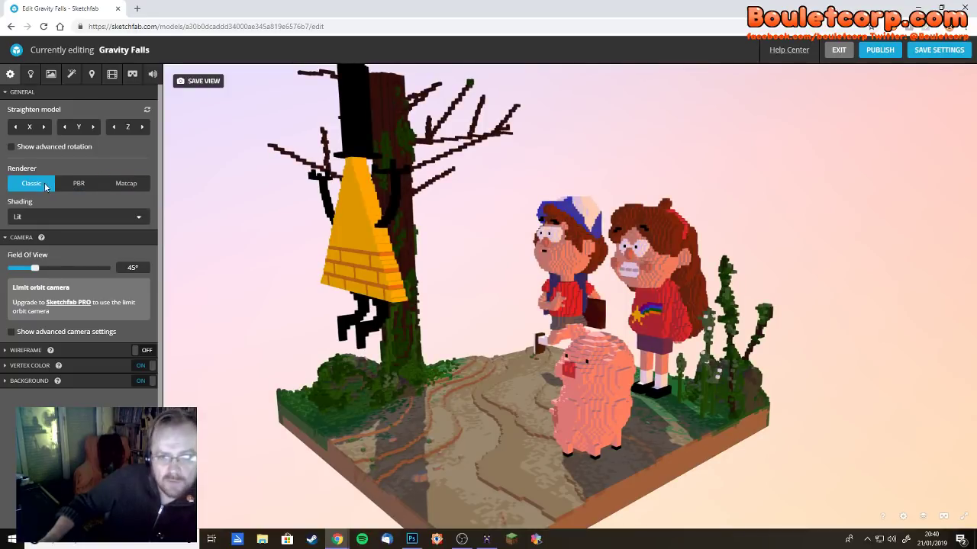
click(112, 185)
click(92, 186)
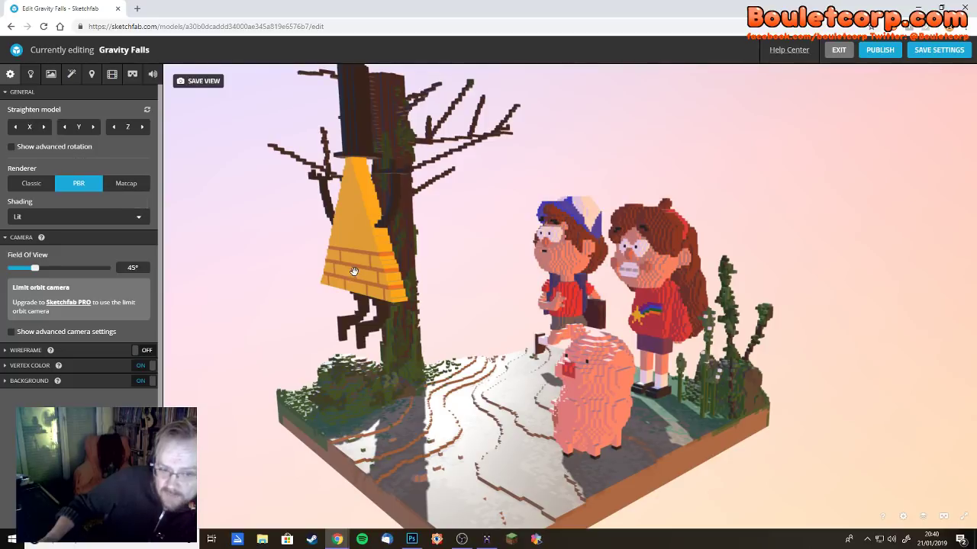
- Set the scene's renderer to Matcap and check the model from several angles
mouse_move(425, 290)
mouse_down()
mouse_move(407, 357)
mouse_move(400, 324)
mouse_move(418, 291)
mouse_move(366, 290)
mouse_move(412, 287)
mouse_up()
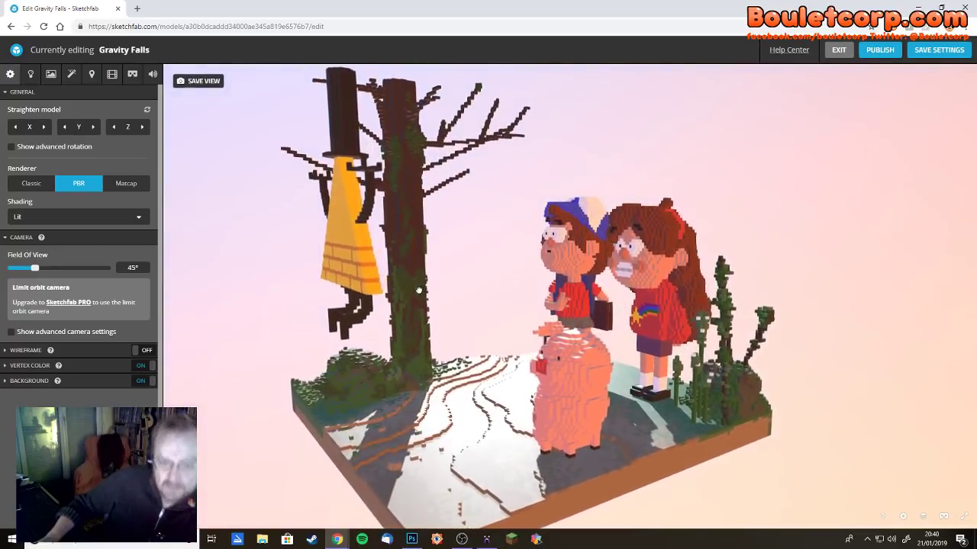
click(126, 183)
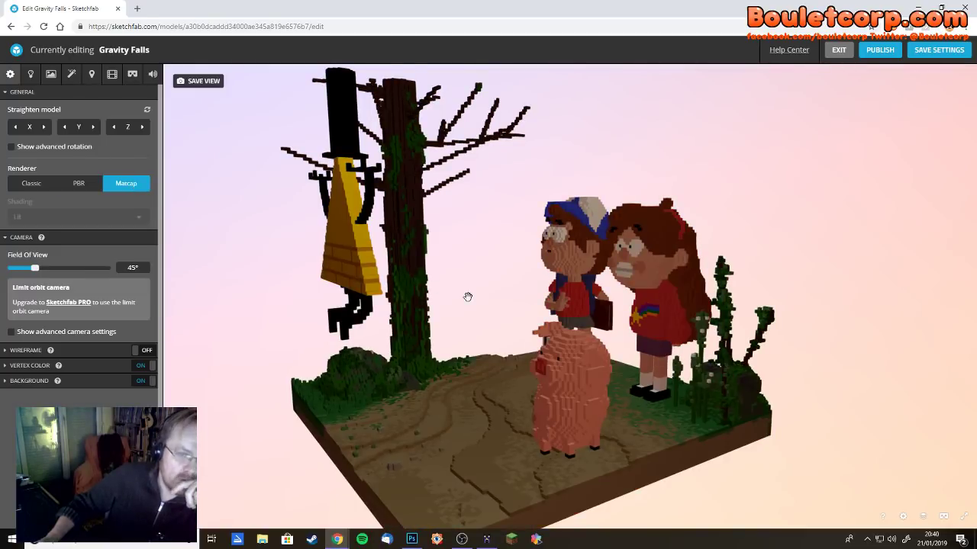
drag(502, 325, 520, 303)
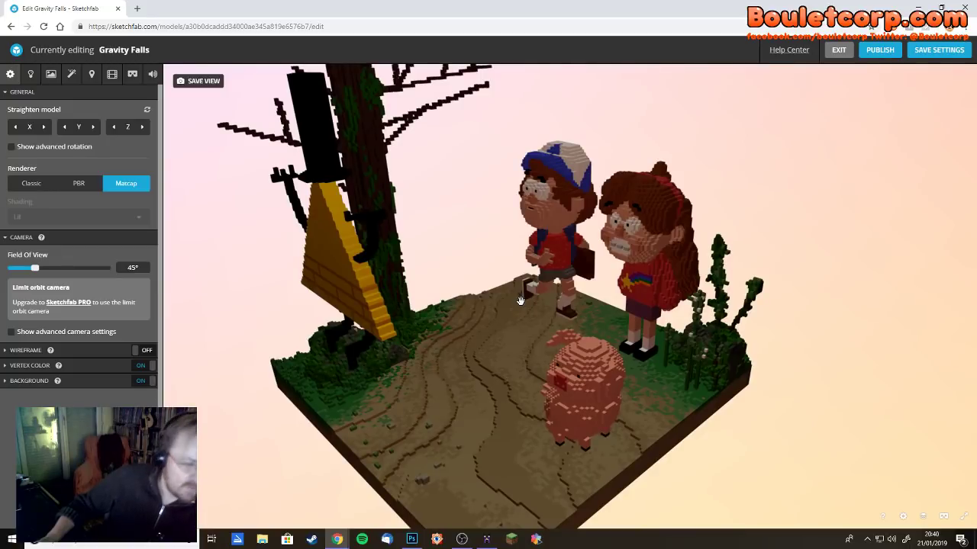
drag(517, 292, 570, 329)
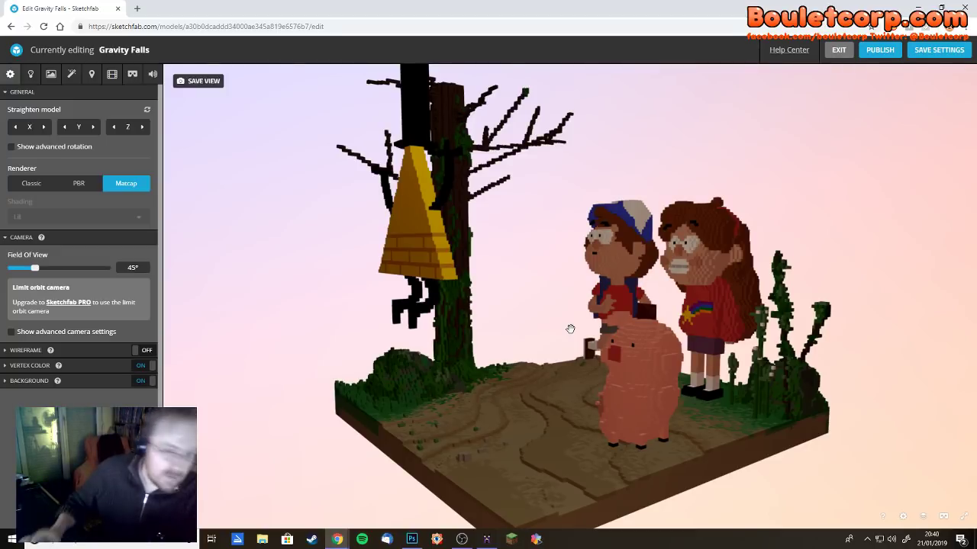
mouse_move(570, 329)
mouse_down()
mouse_move(545, 305)
mouse_move(488, 308)
mouse_move(541, 305)
mouse_move(532, 309)
mouse_move(562, 294)
mouse_move(553, 321)
mouse_move(527, 319)
mouse_up()
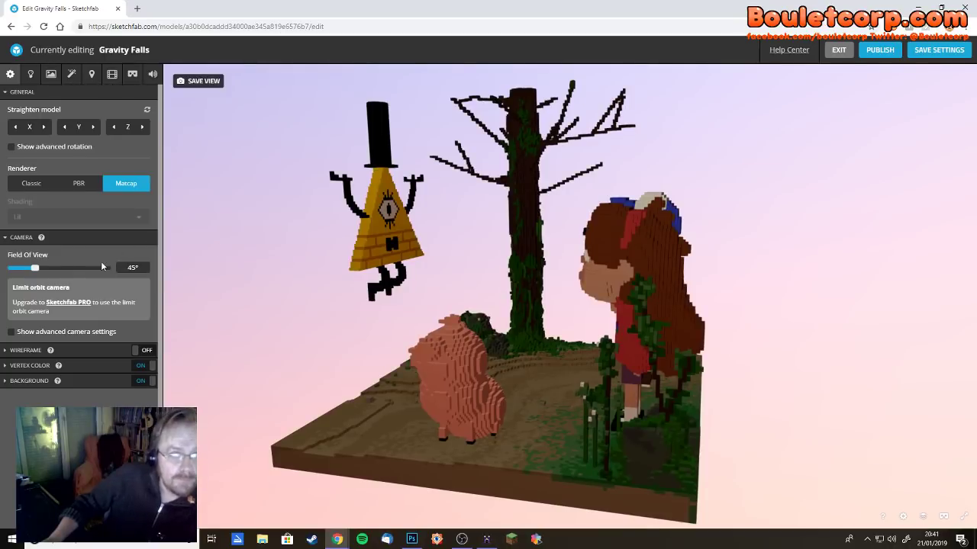
- Try widening the camera's field of view to about 131° and view the scene up close
drag(34, 268, 84, 282)
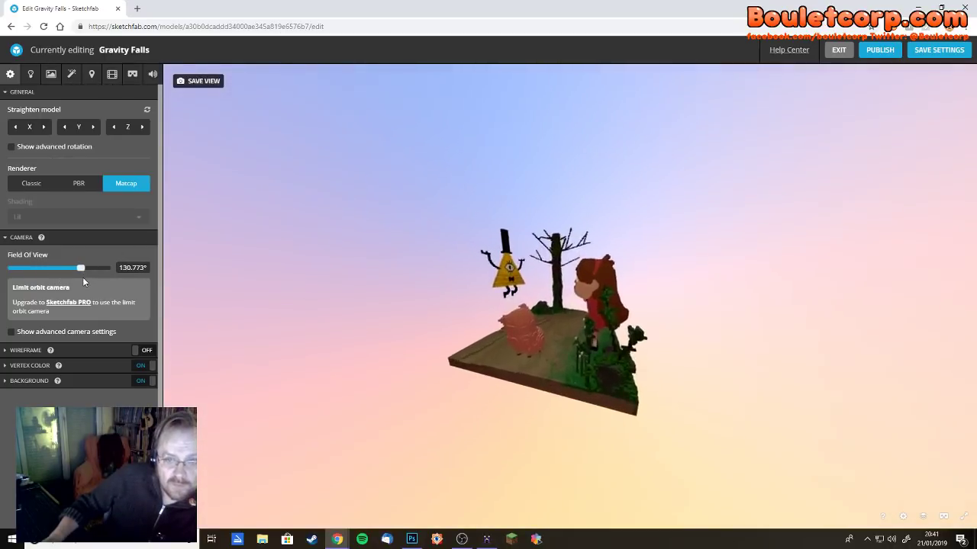
scroll(442, 338, up, 6)
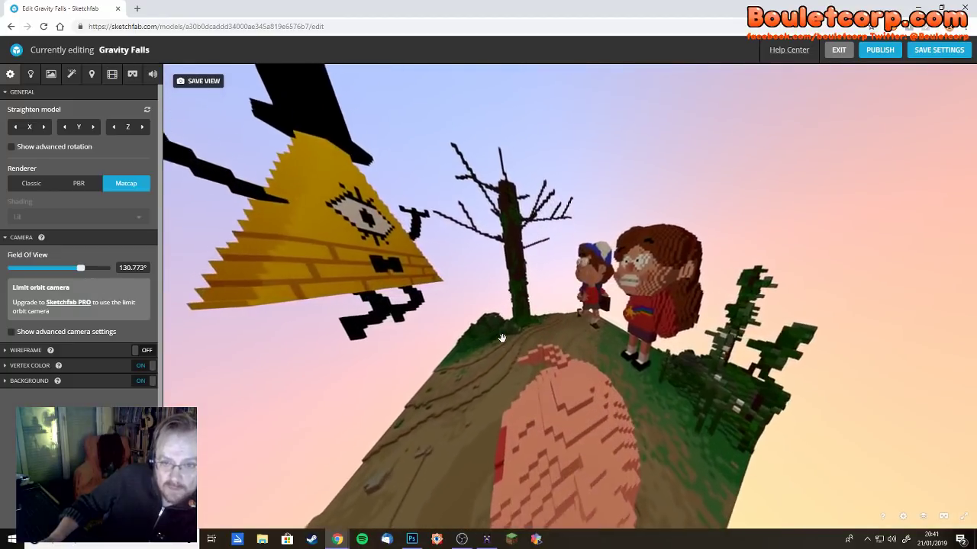
drag(502, 338, 290, 313)
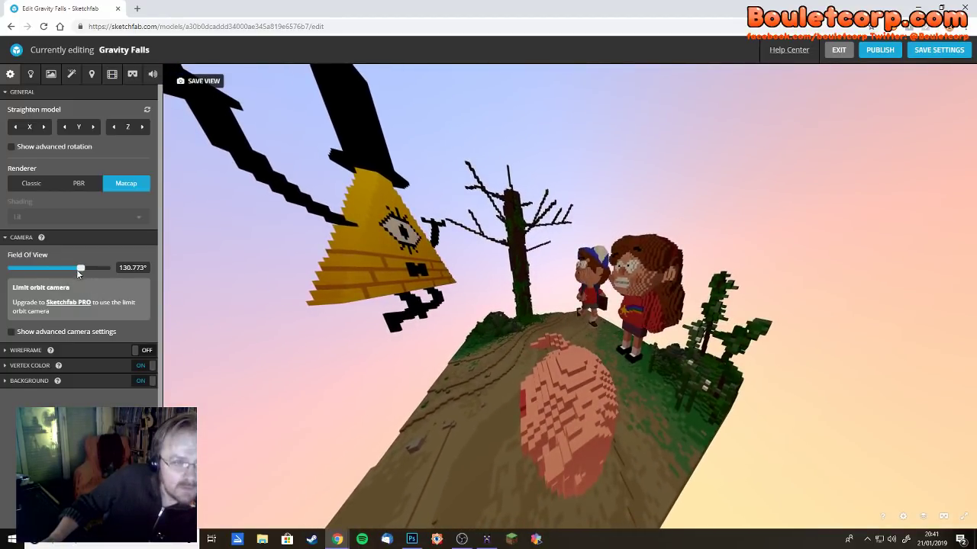
- Narrow the camera's field of view to about 55° and check the perspective around the model
drag(77, 271, 50, 272)
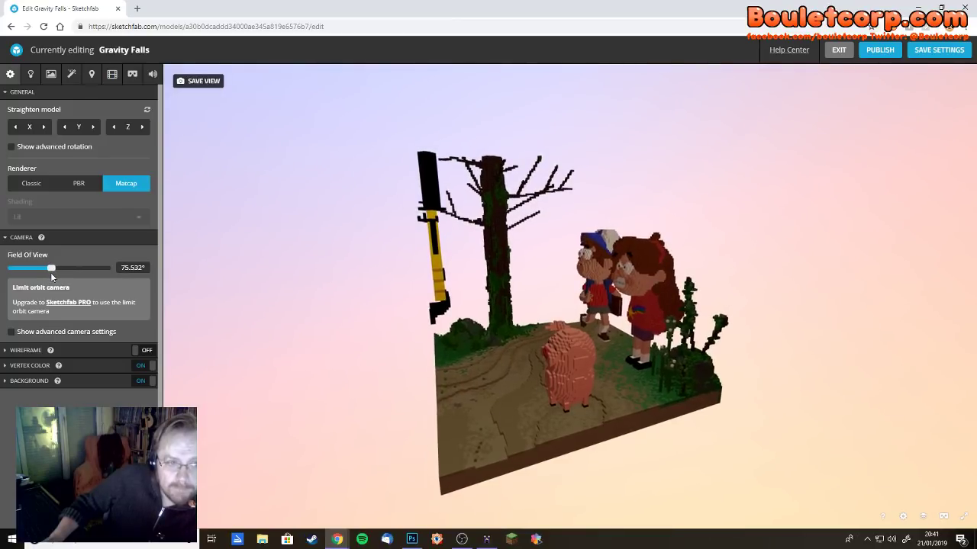
mouse_move(480, 328)
mouse_down()
mouse_move(466, 325)
mouse_move(485, 319)
mouse_up()
drag(51, 271, 39, 270)
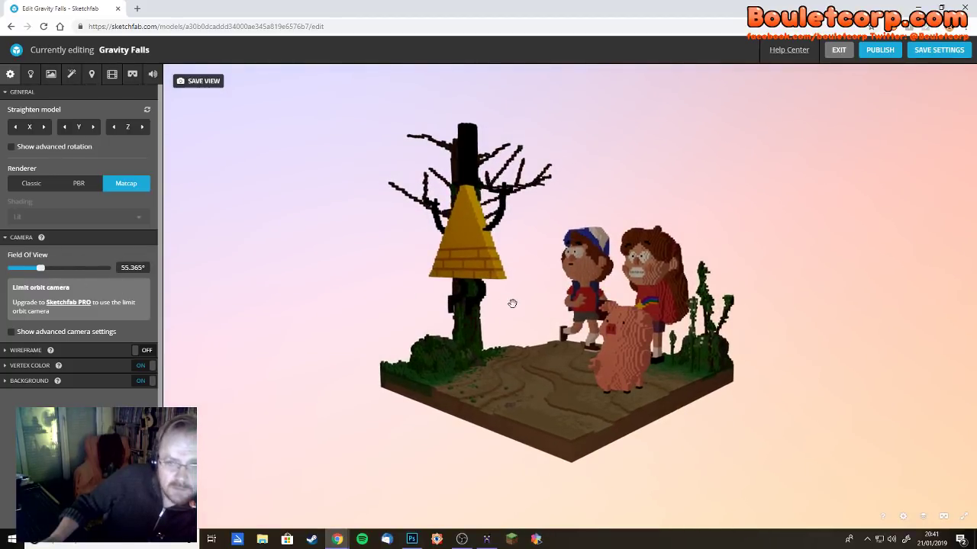
mouse_move(512, 304)
mouse_down()
mouse_move(506, 329)
mouse_move(526, 316)
mouse_up()
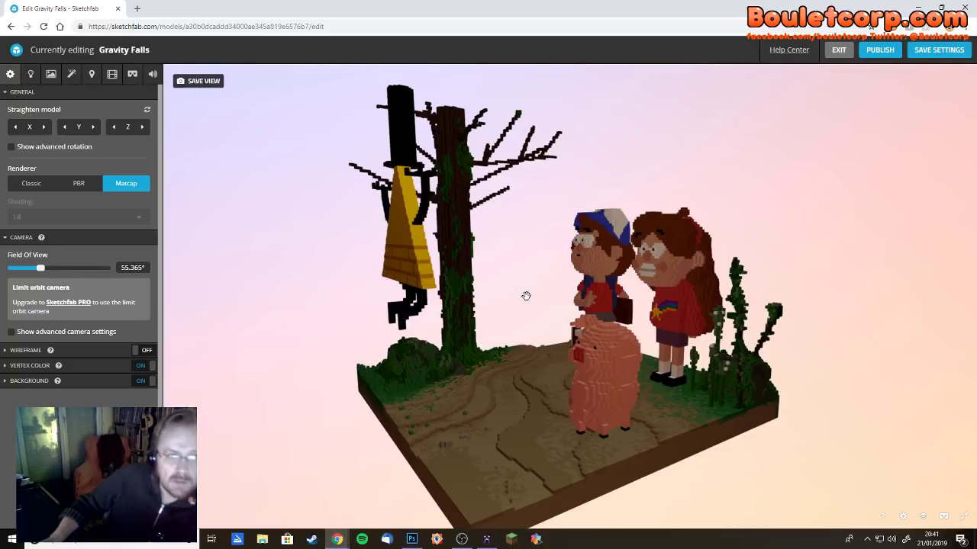
drag(526, 295, 526, 319)
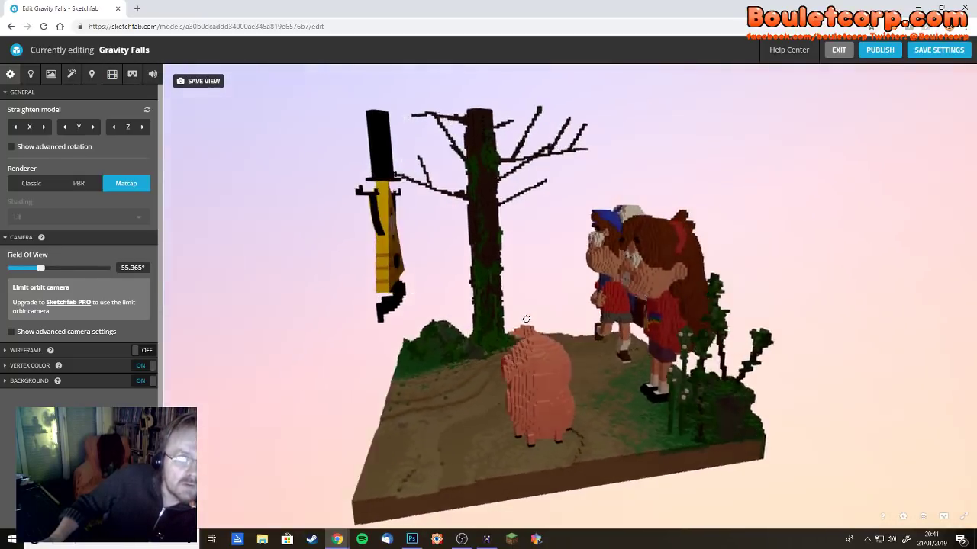
- Change the lighting environment to Muir Wood and check the model against it
click(32, 75)
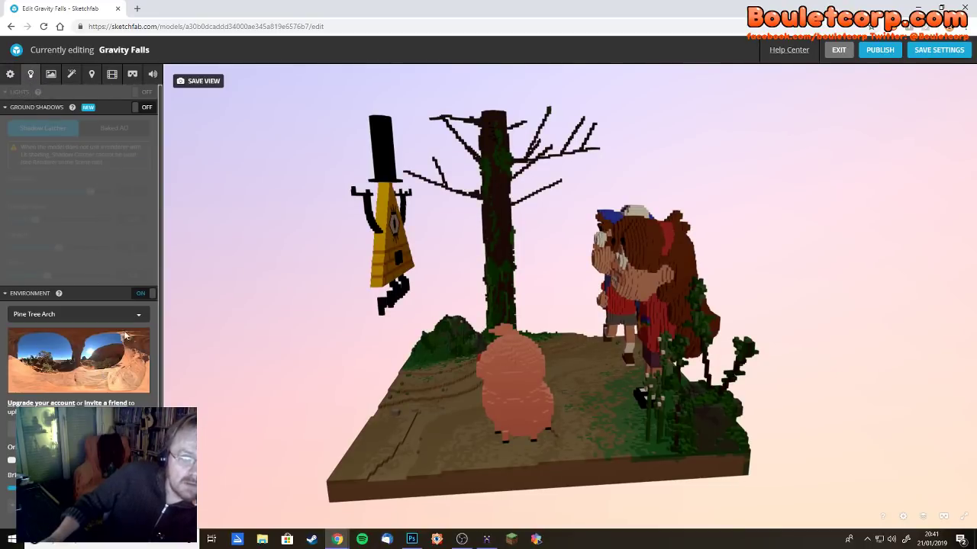
click(138, 314)
scroll(139, 361, down, 2)
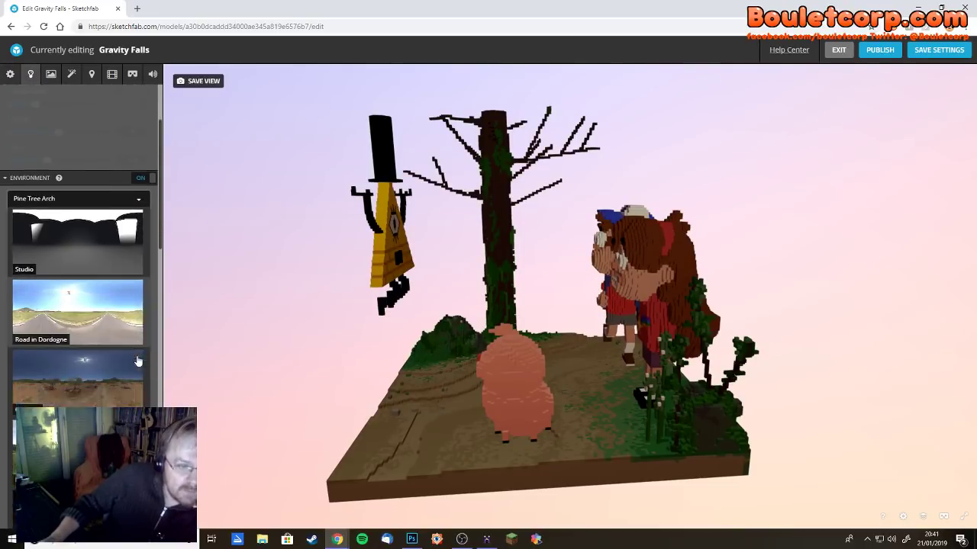
scroll(138, 358, down, 7)
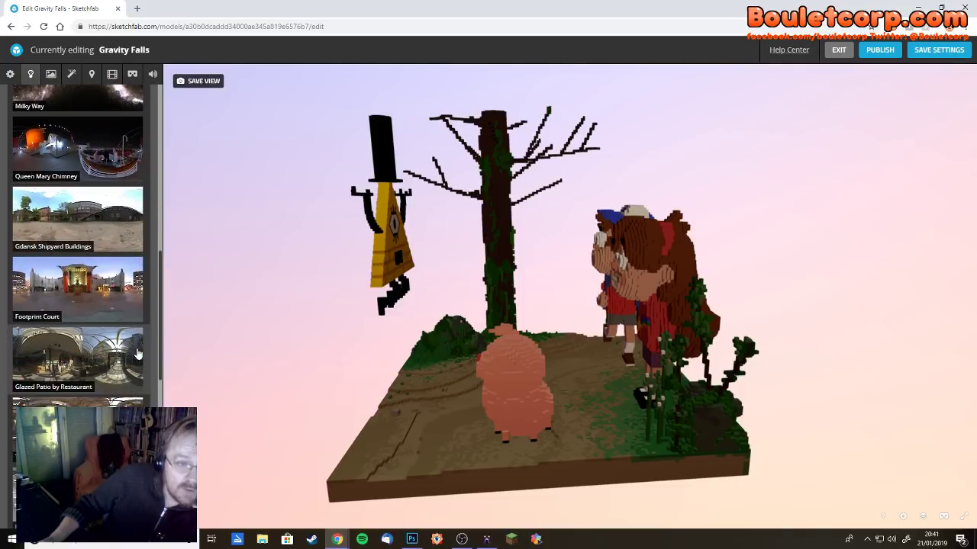
scroll(138, 353, down, 6)
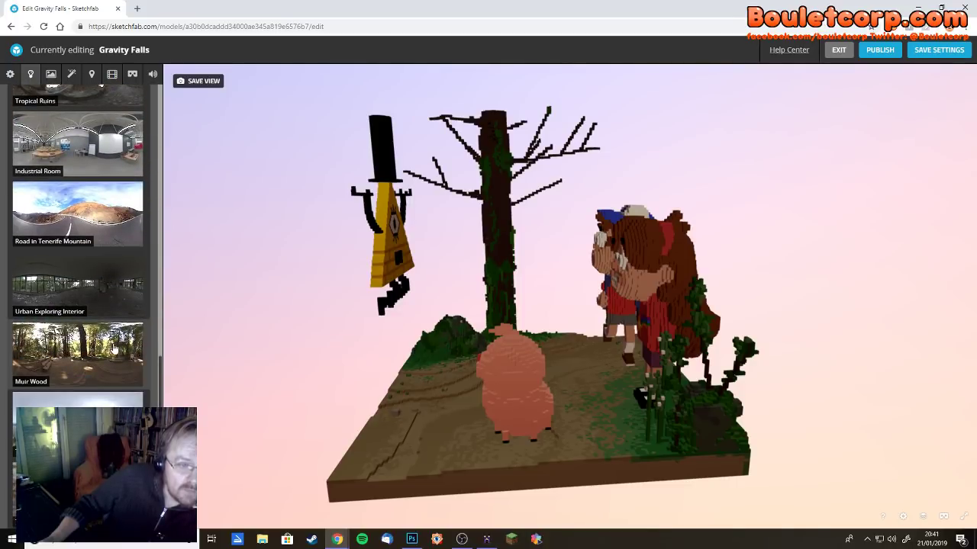
click(98, 351)
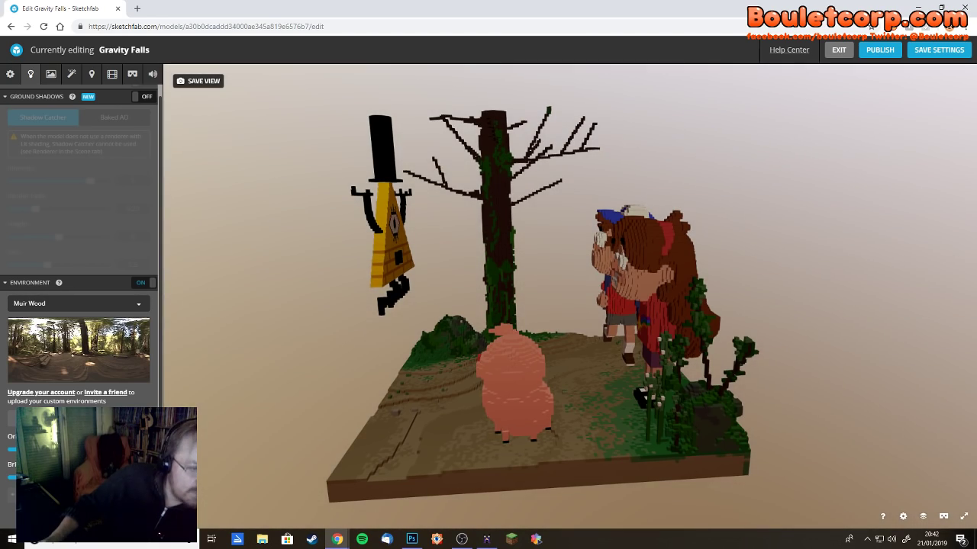
drag(291, 313, 704, 310)
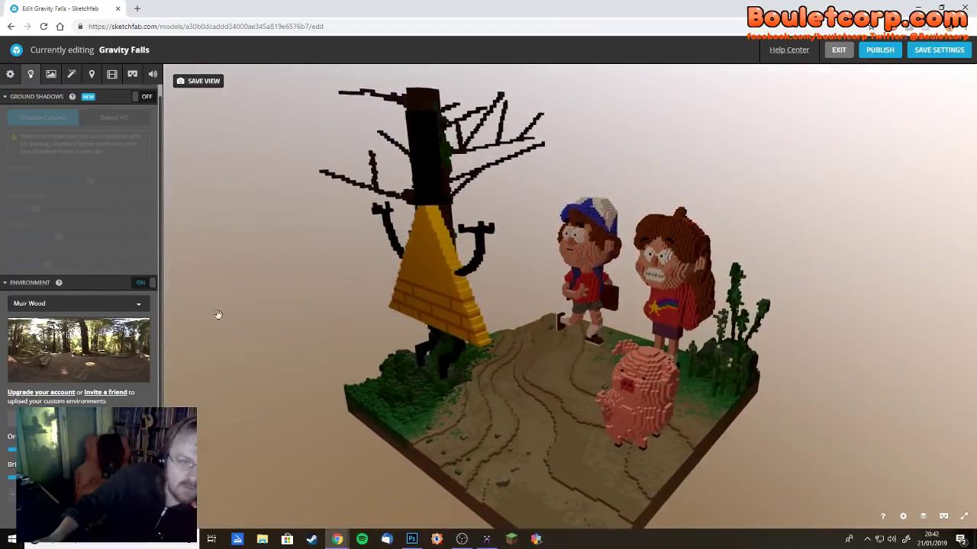
- Reselect the Muir Wood environment and compare the scene with the environment switched off and on again
click(126, 308)
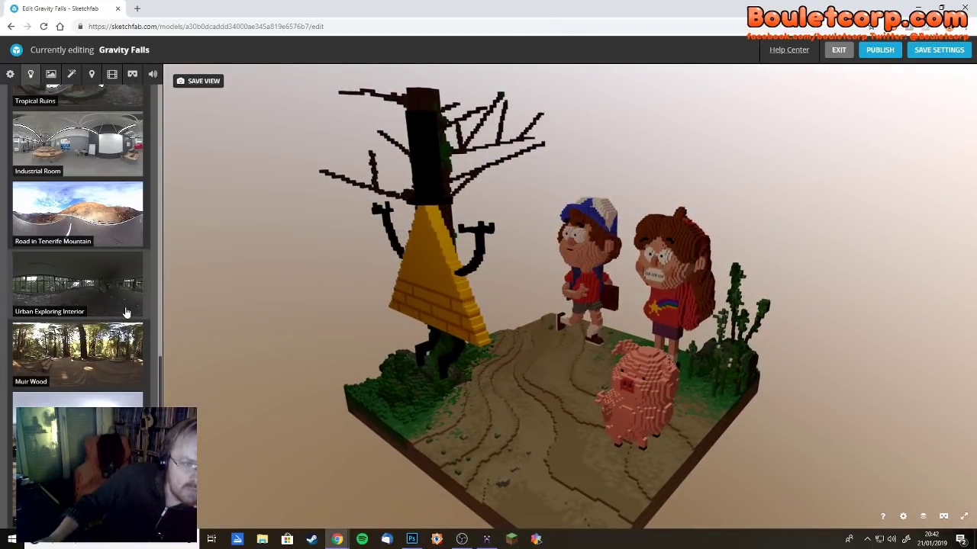
click(129, 356)
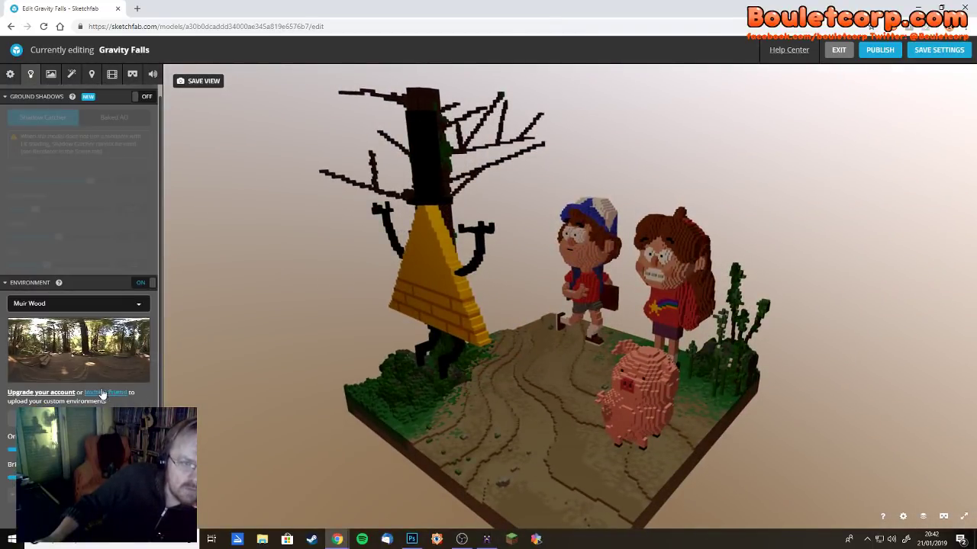
click(145, 284)
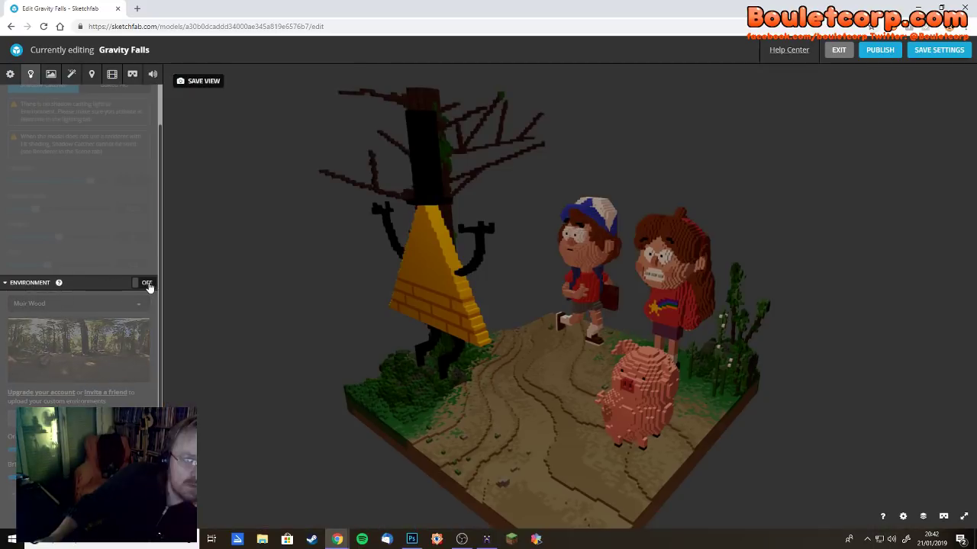
click(140, 285)
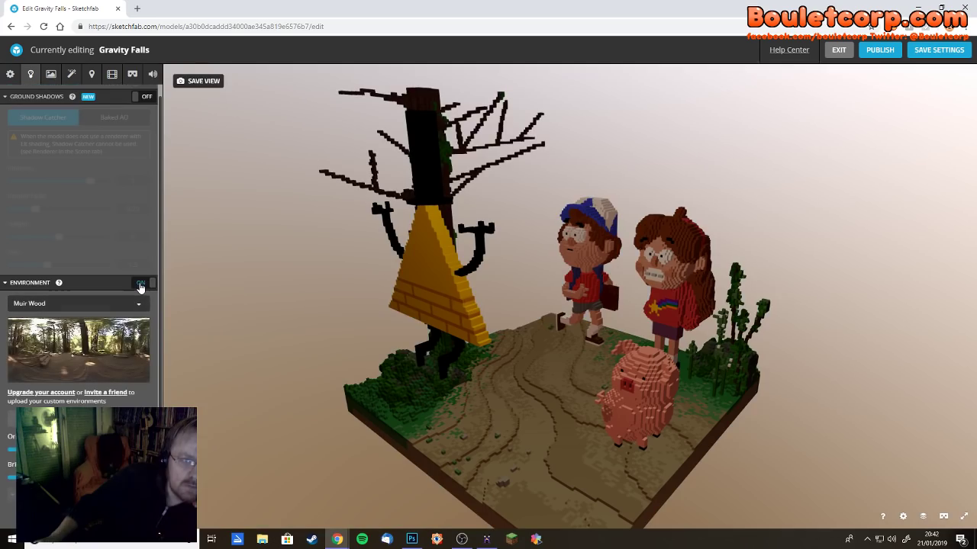
- Turn on ground shadows for the scene
drag(213, 298, 262, 290)
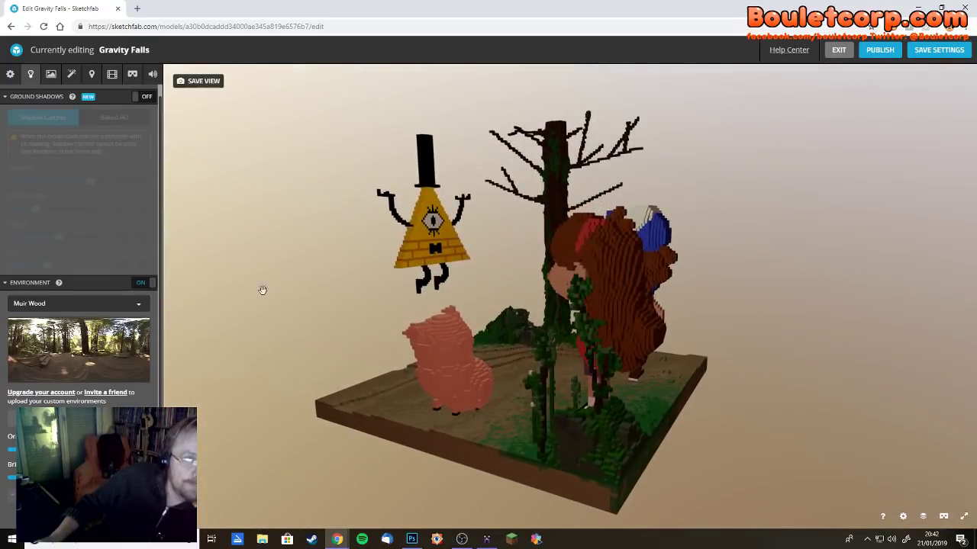
click(140, 96)
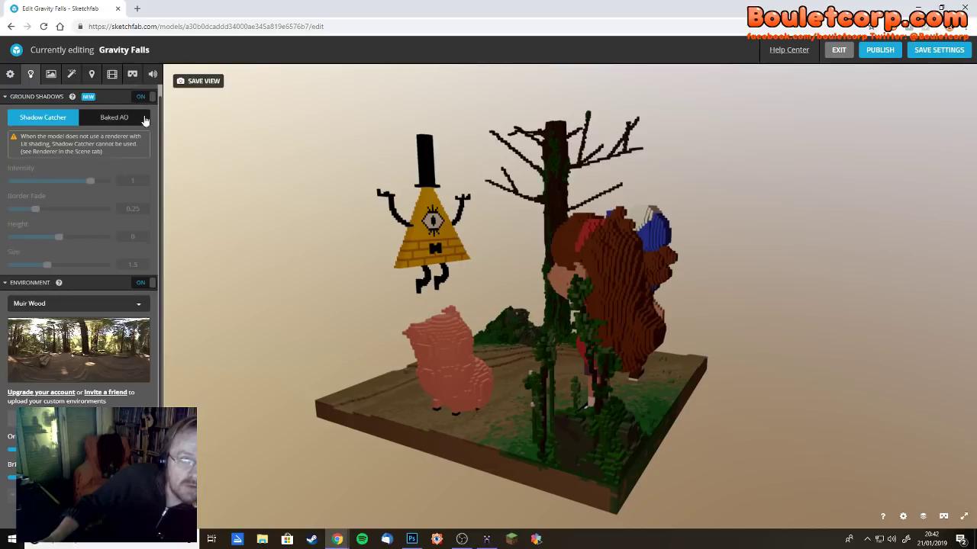
- Switch the ground shadows to Baked AO and compare the scene with ground shadows off and on again
drag(354, 283, 355, 303)
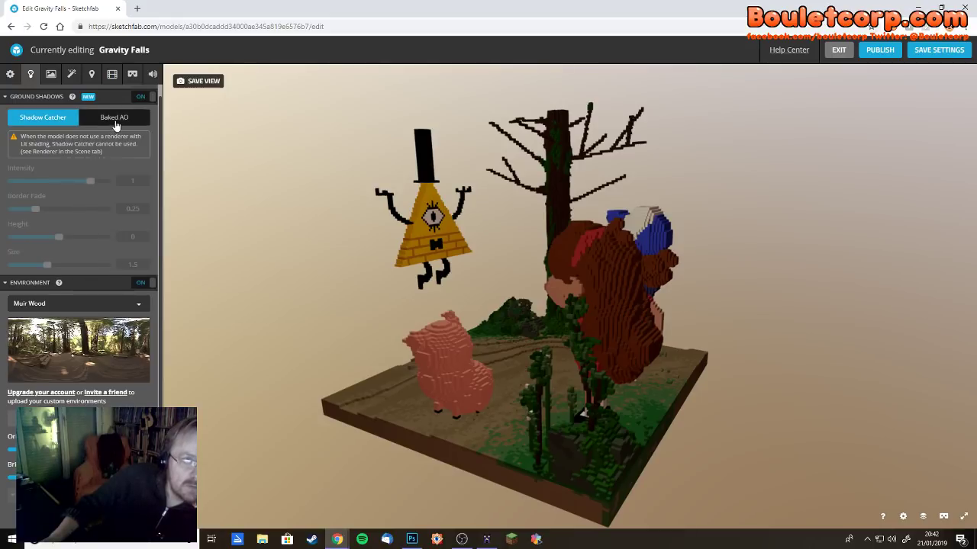
click(81, 118)
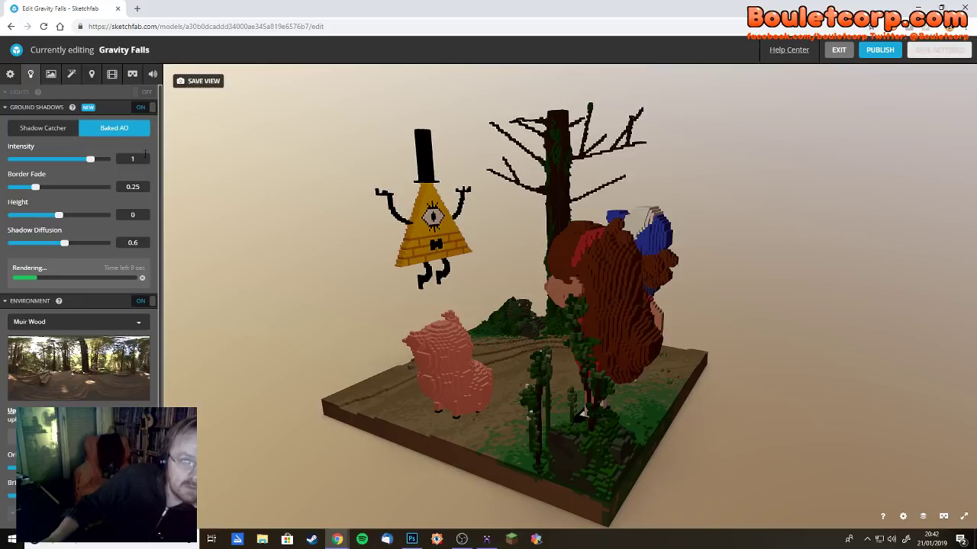
mouse_move(328, 316)
mouse_down()
mouse_move(356, 323)
mouse_move(370, 314)
mouse_move(328, 329)
mouse_up()
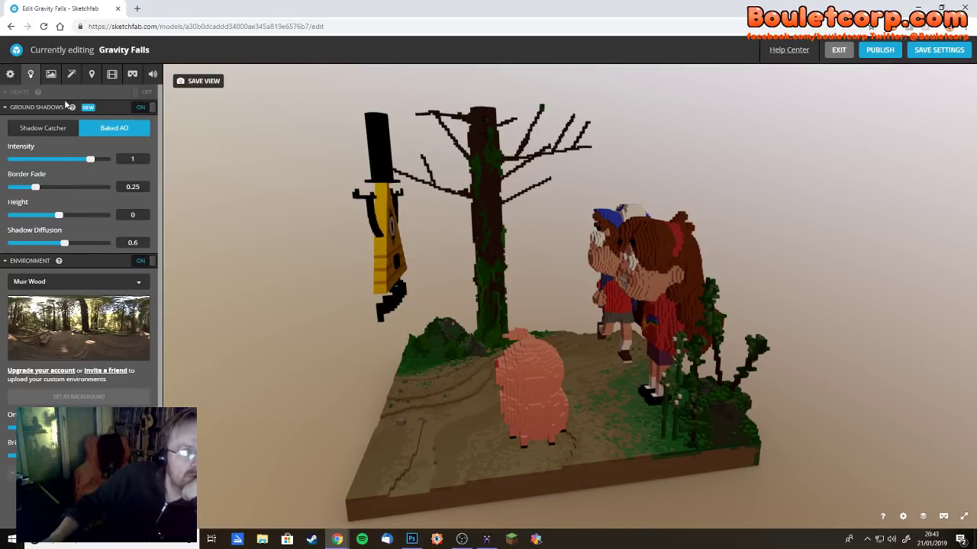
click(149, 112)
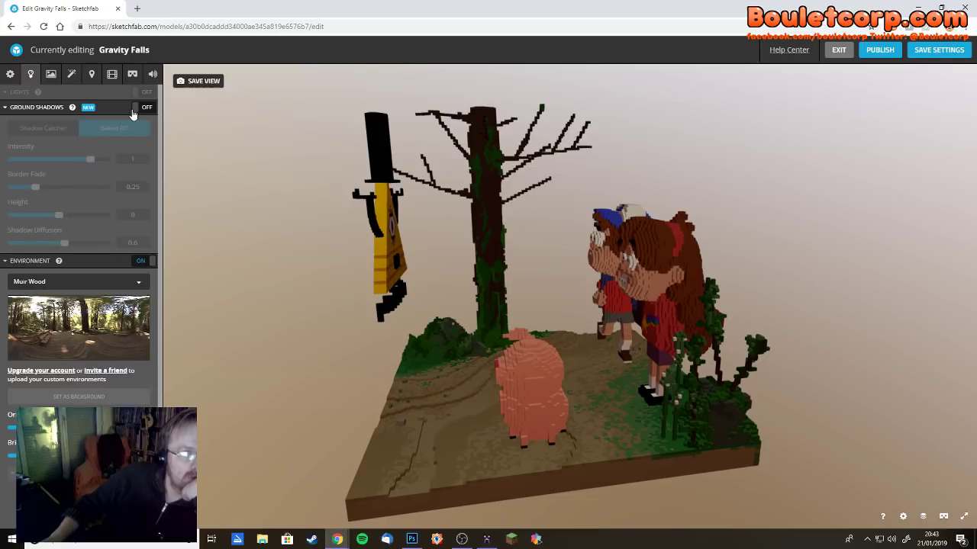
click(136, 110)
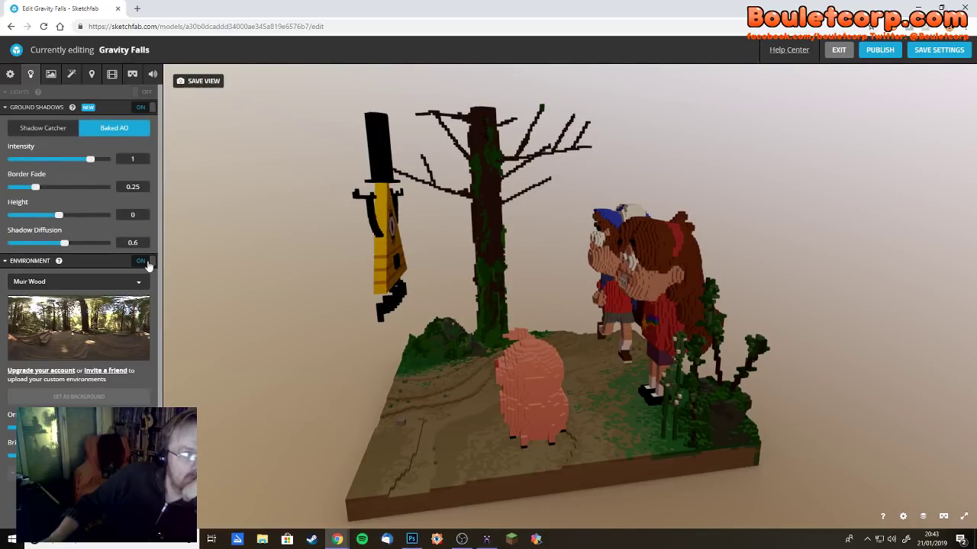
- Turn off the environment and compare the Shadow Catcher and Baked AO ground shadows, ending on Baked AO
click(149, 262)
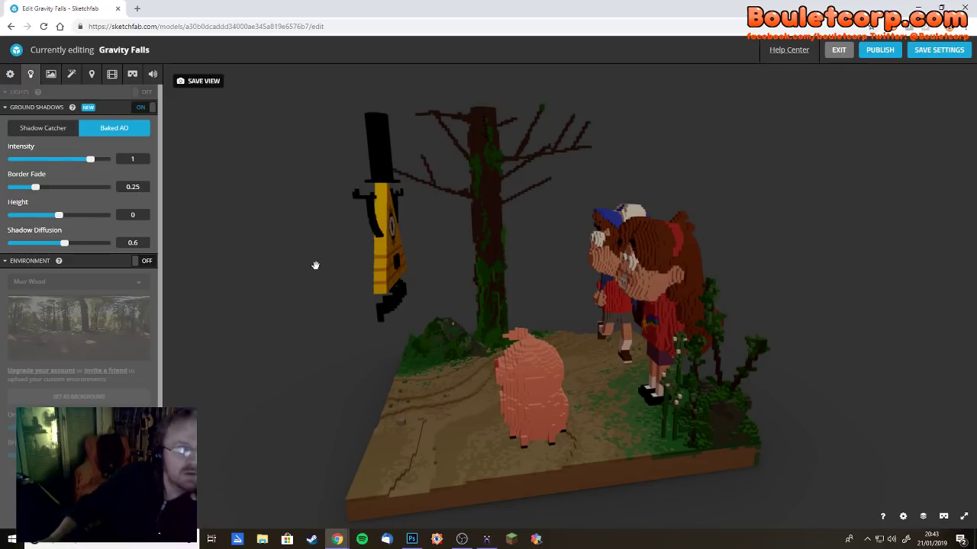
drag(257, 281, 299, 295)
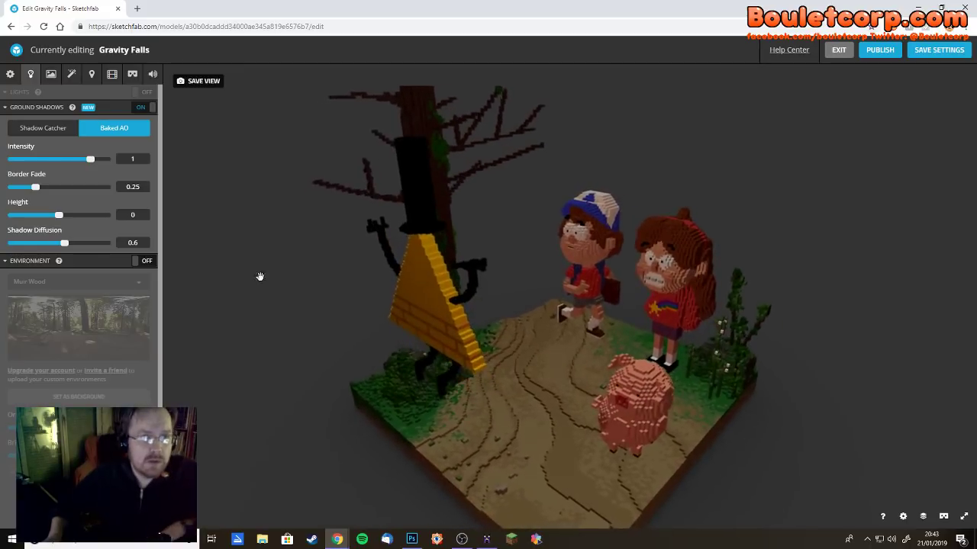
click(43, 129)
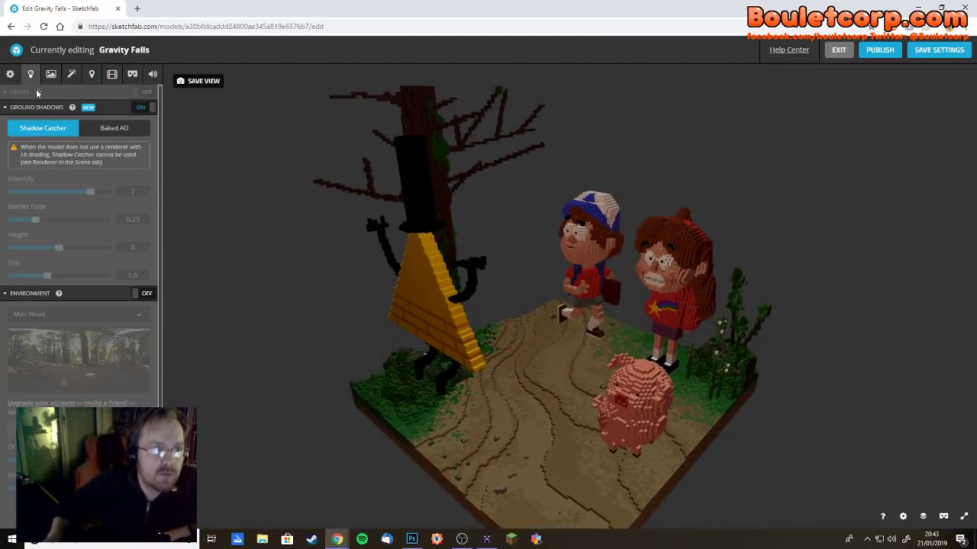
mouse_move(73, 107)
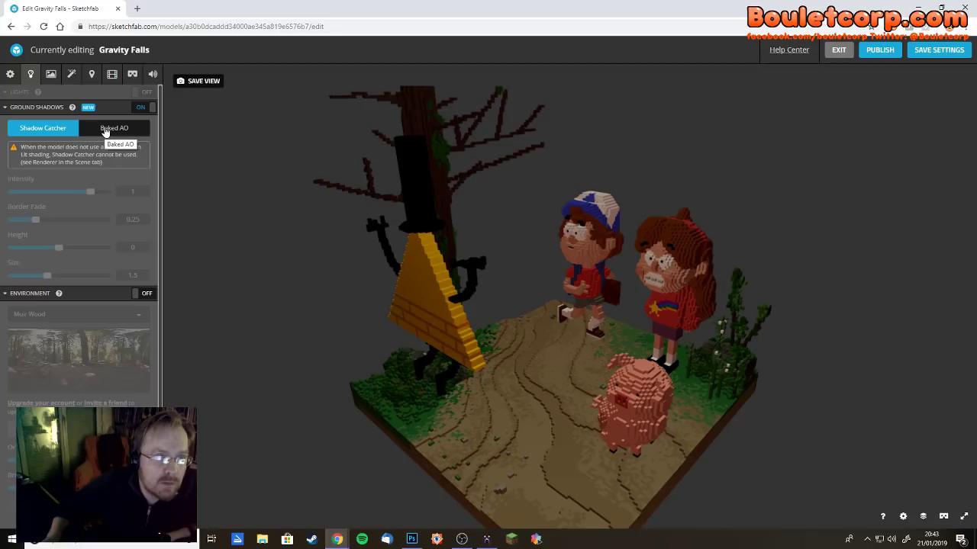
click(105, 129)
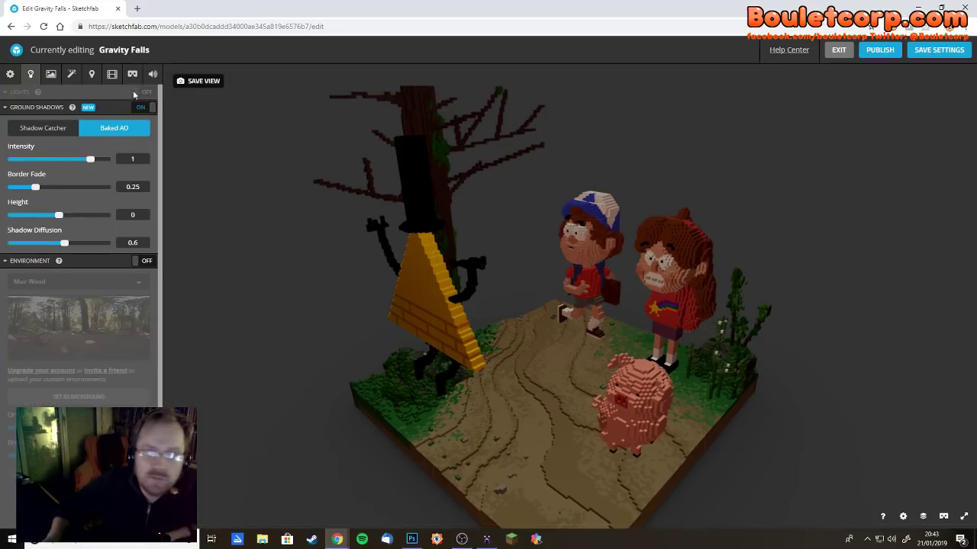
- Check the background options in the scene settings and preview the model's wireframe before turning it off again
click(8, 76)
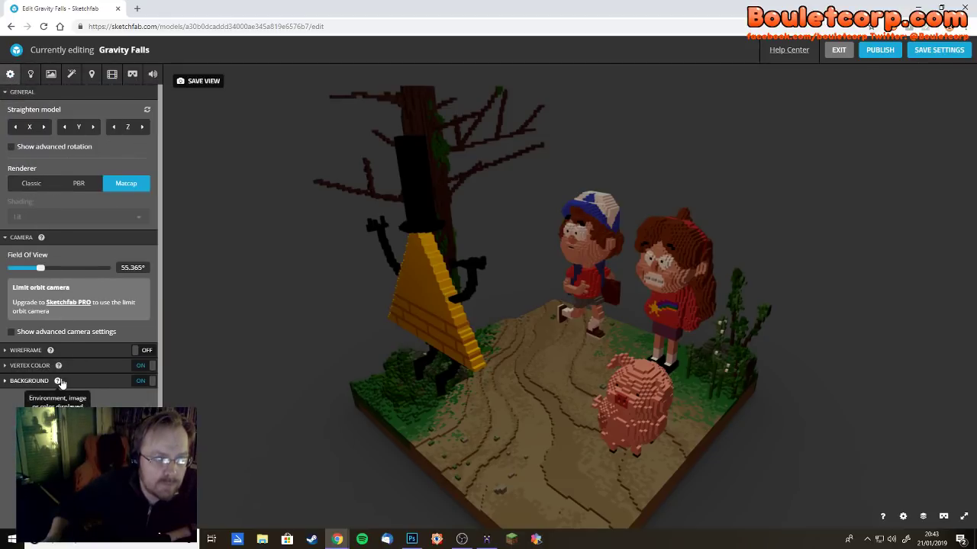
click(96, 387)
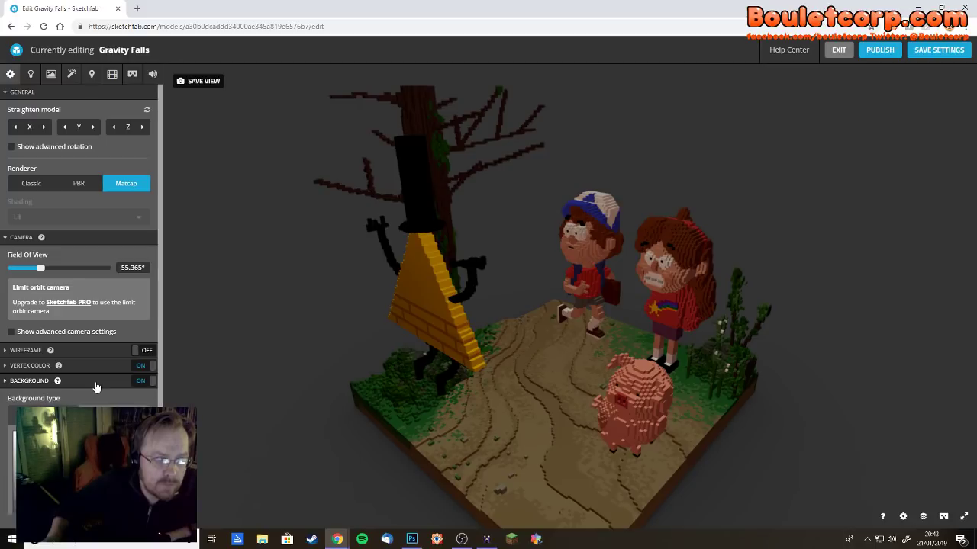
click(97, 382)
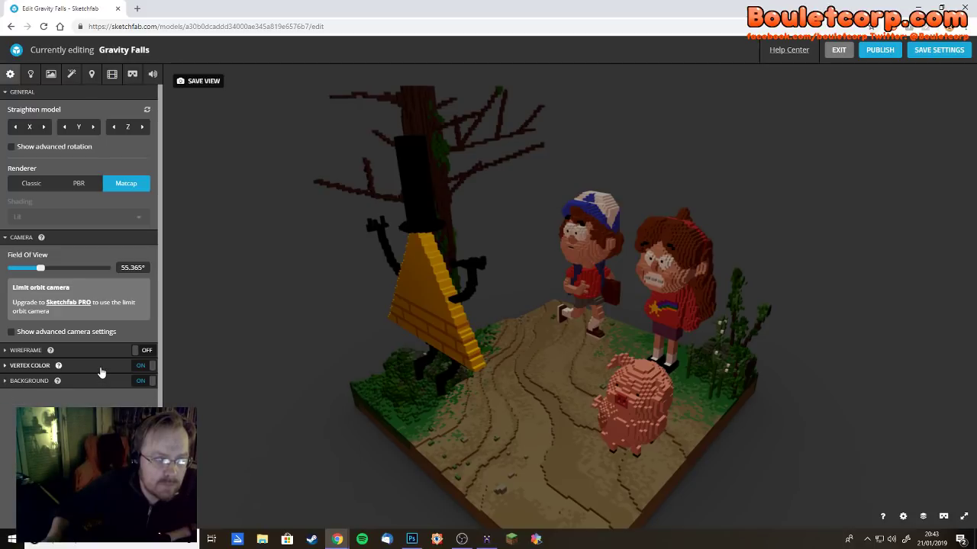
click(144, 350)
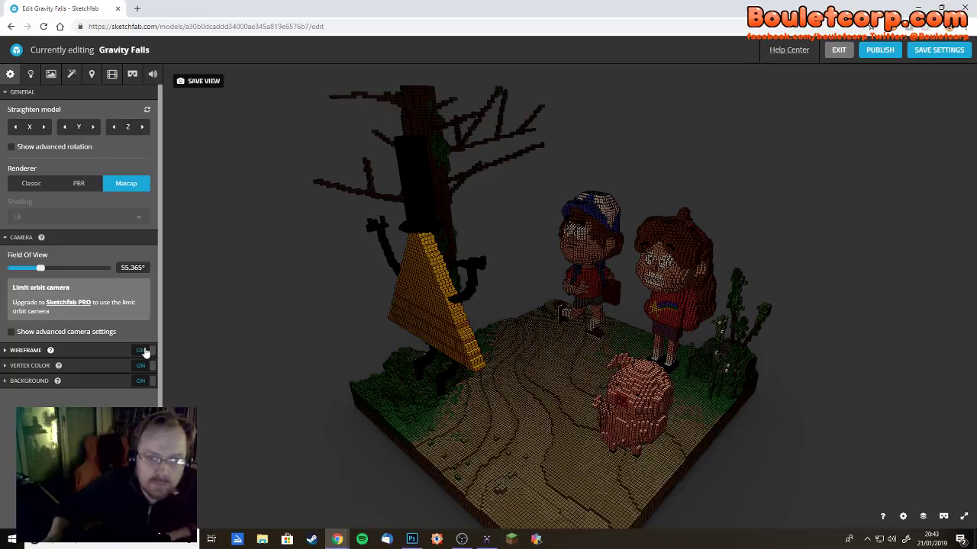
click(144, 351)
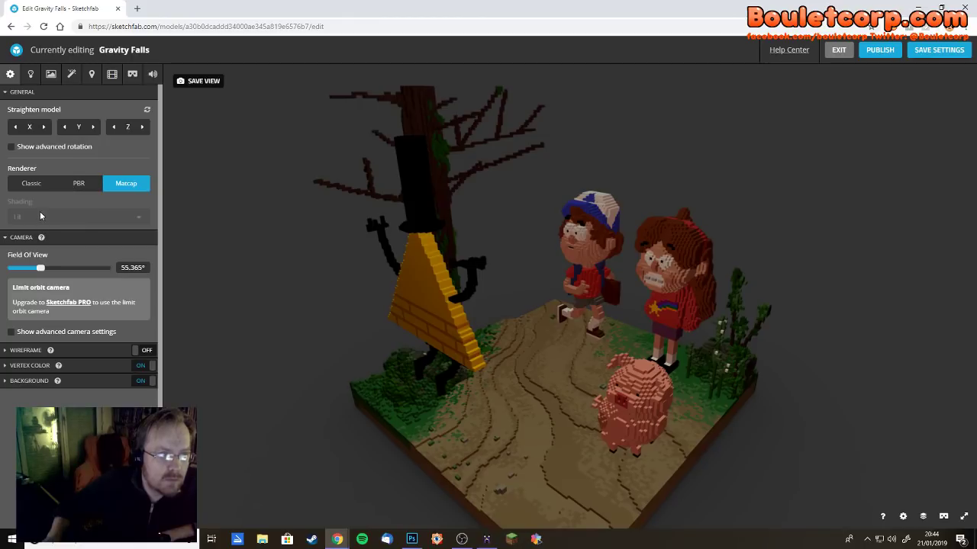
- Try the Classic, PBR and Matcap renderers on the model, ending on Classic
click(48, 184)
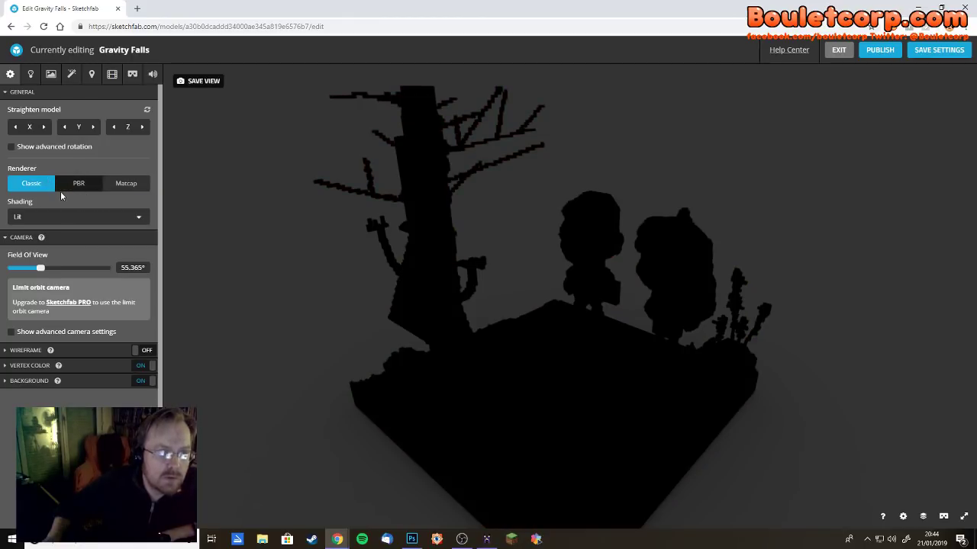
click(80, 187)
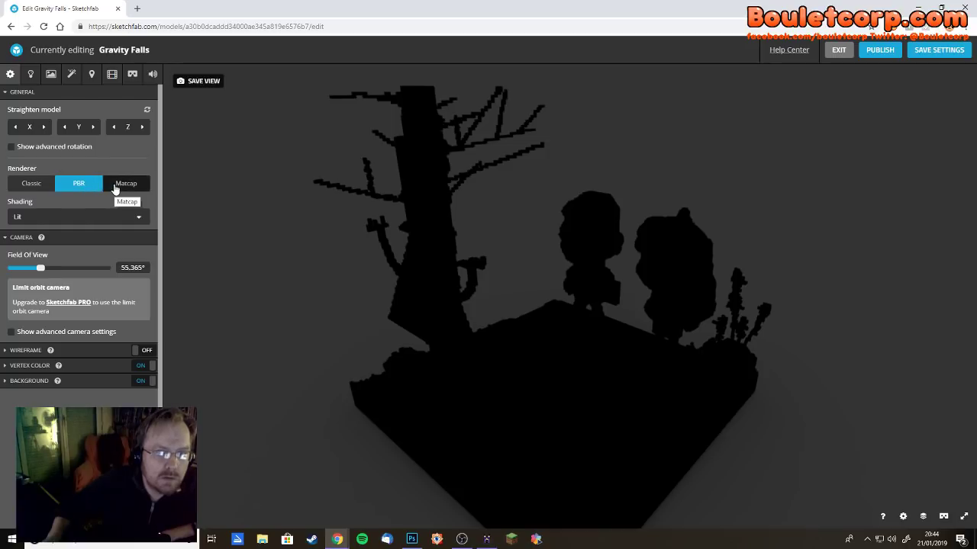
click(116, 187)
click(35, 186)
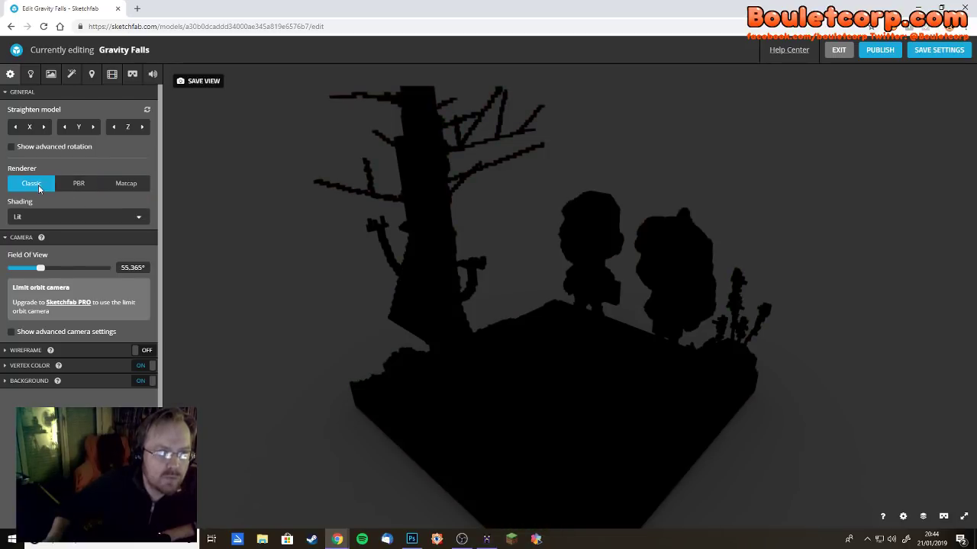
- Try Shadeless shading with the Classic renderer, then return the shading to Lit
click(77, 217)
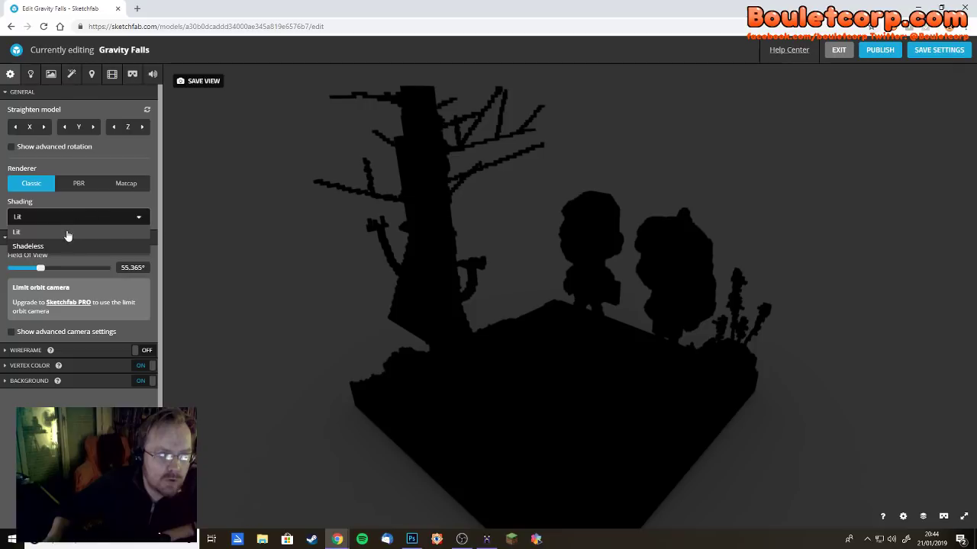
click(67, 246)
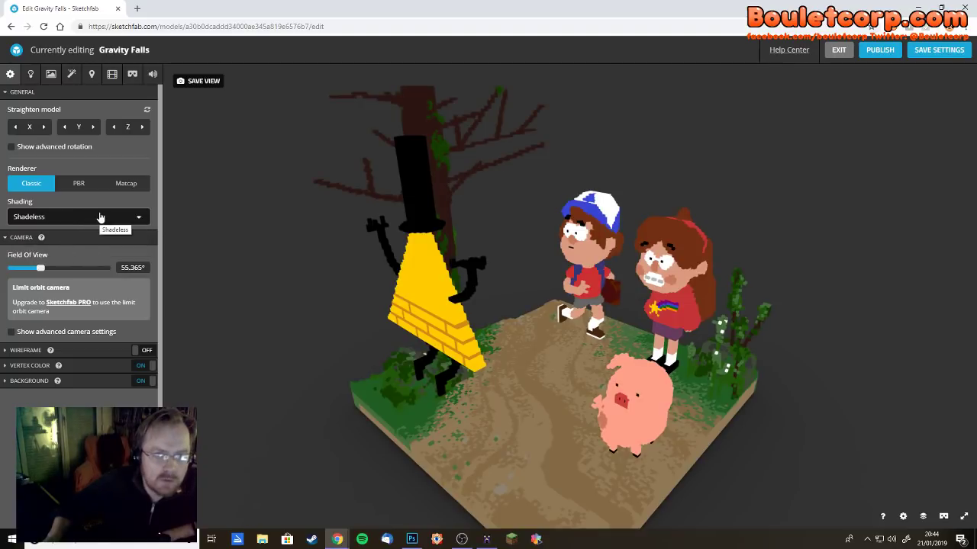
click(98, 218)
click(79, 232)
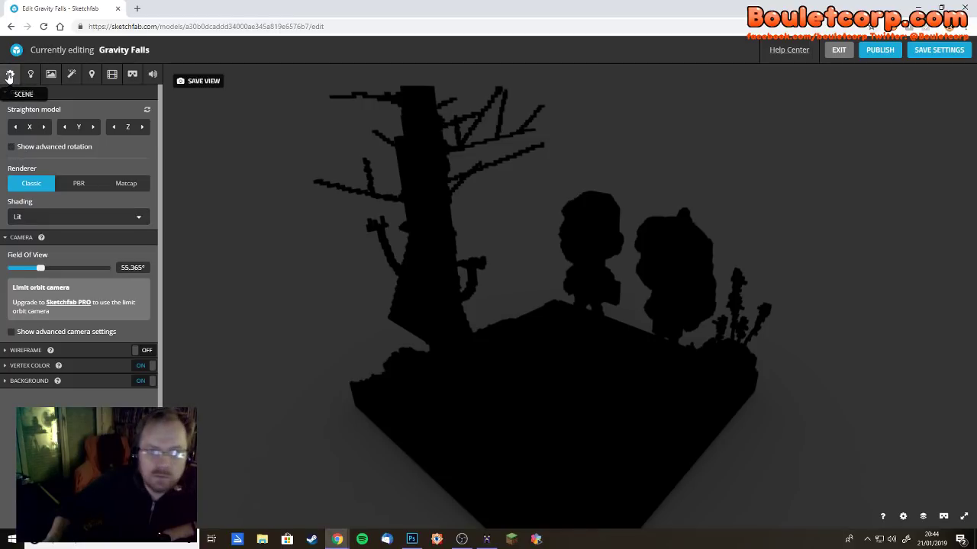
- Exit the 3D editor without saving the changes and inspect the model from several angles on its page
click(831, 55)
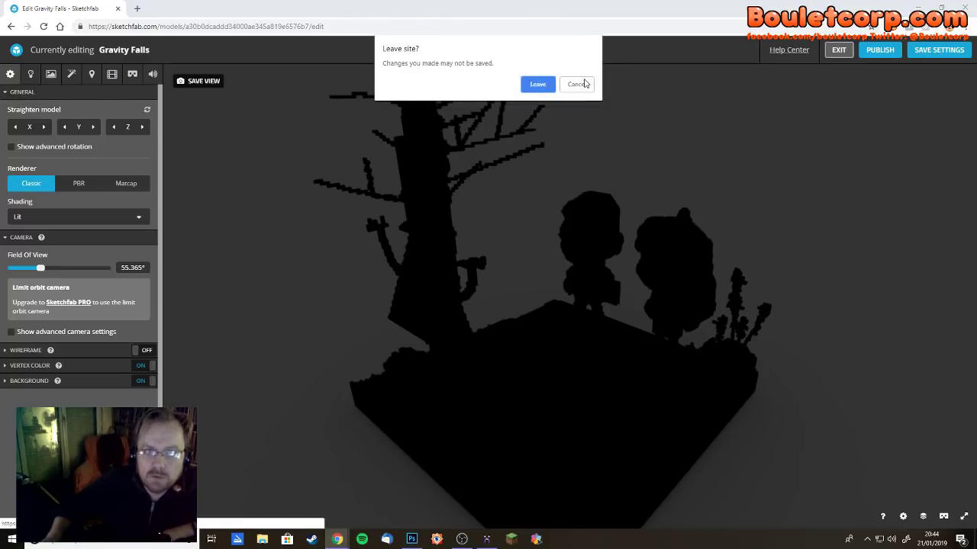
click(537, 86)
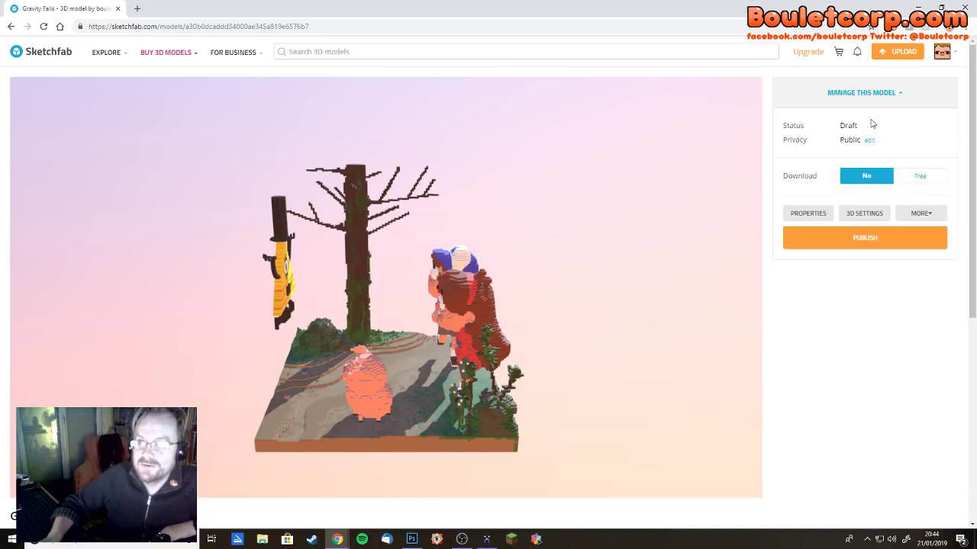
mouse_move(553, 274)
mouse_down()
mouse_move(528, 286)
mouse_move(547, 293)
mouse_move(419, 305)
mouse_move(222, 414)
mouse_move(296, 381)
mouse_move(230, 385)
mouse_move(213, 375)
mouse_move(226, 367)
mouse_up()
scroll(419, 305, up, 5)
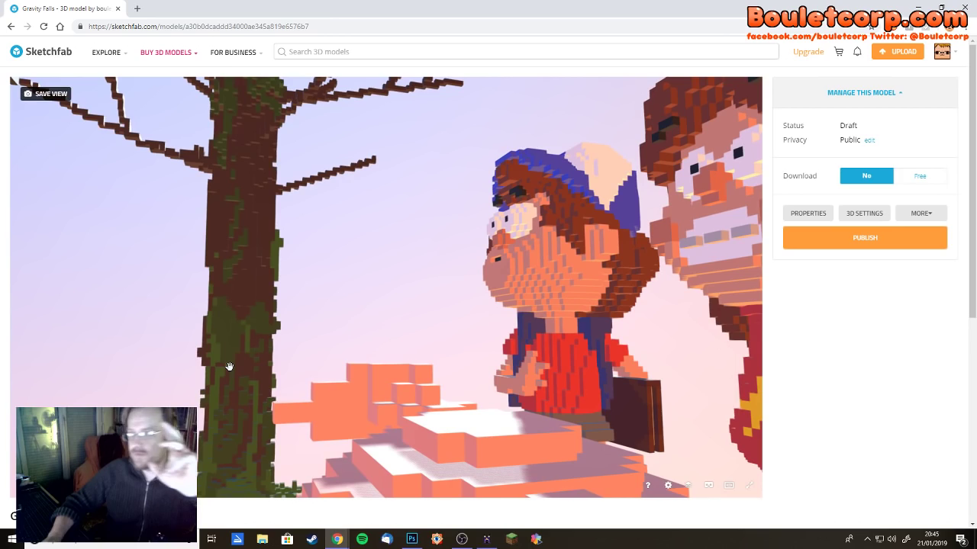
drag(229, 367, 325, 387)
scroll(325, 387, down, 5)
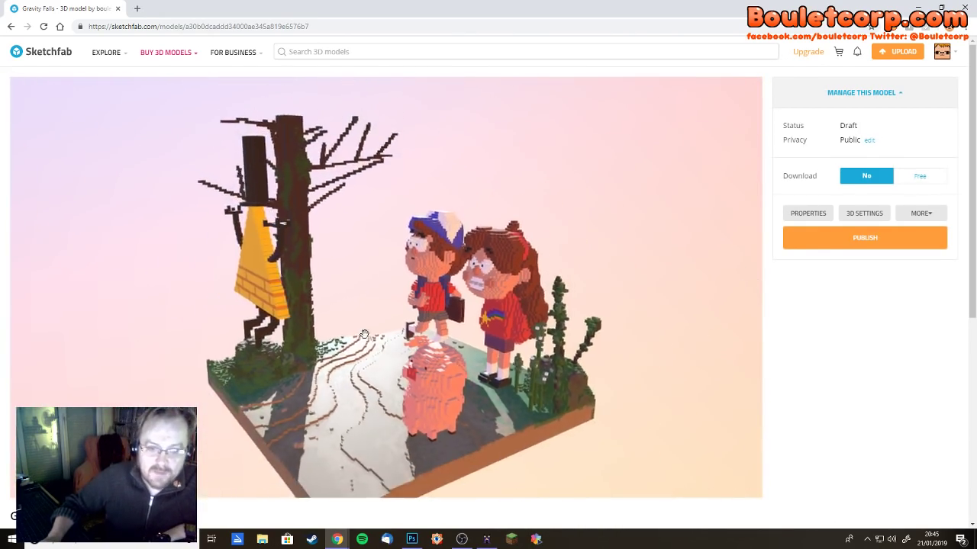
drag(364, 334, 335, 329)
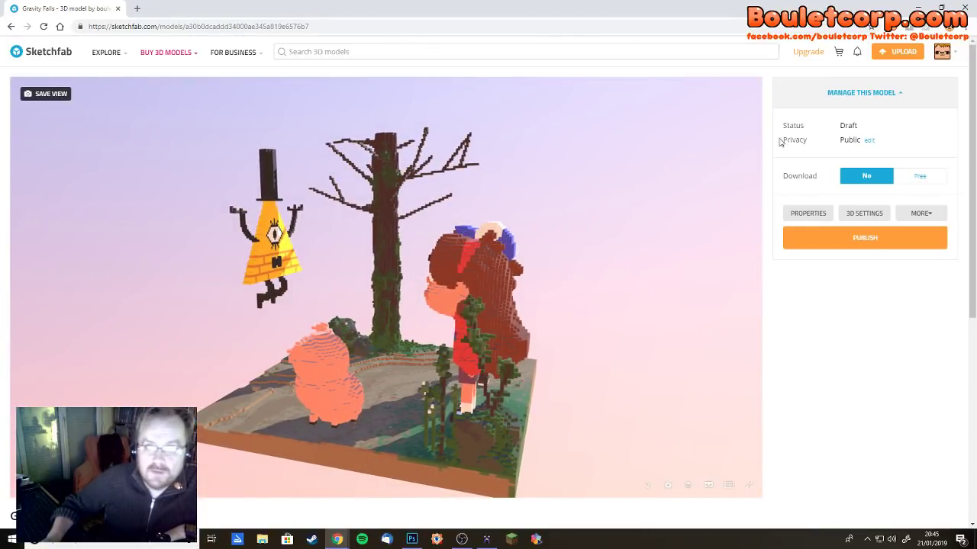
- Review the model's name, description, category and tags in its properties and save them as they are
click(794, 213)
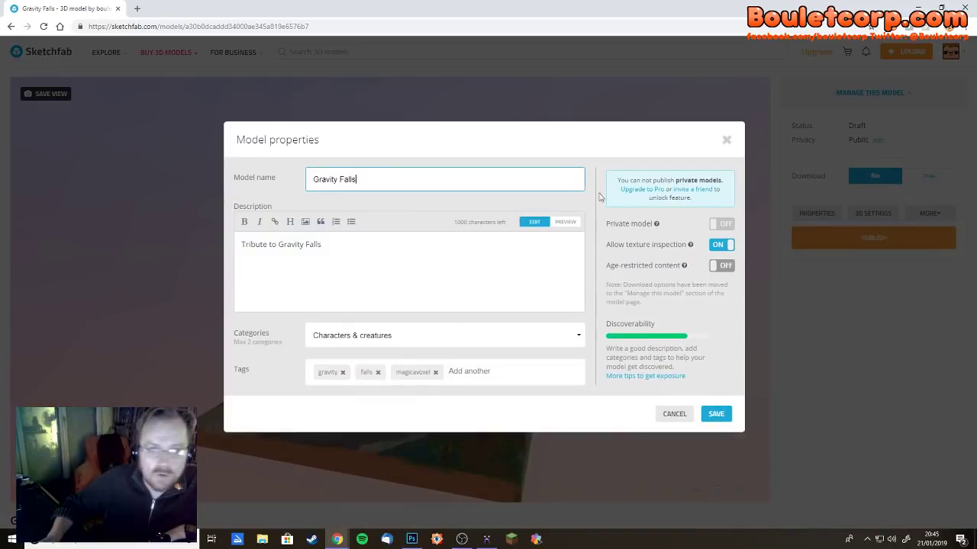
click(722, 415)
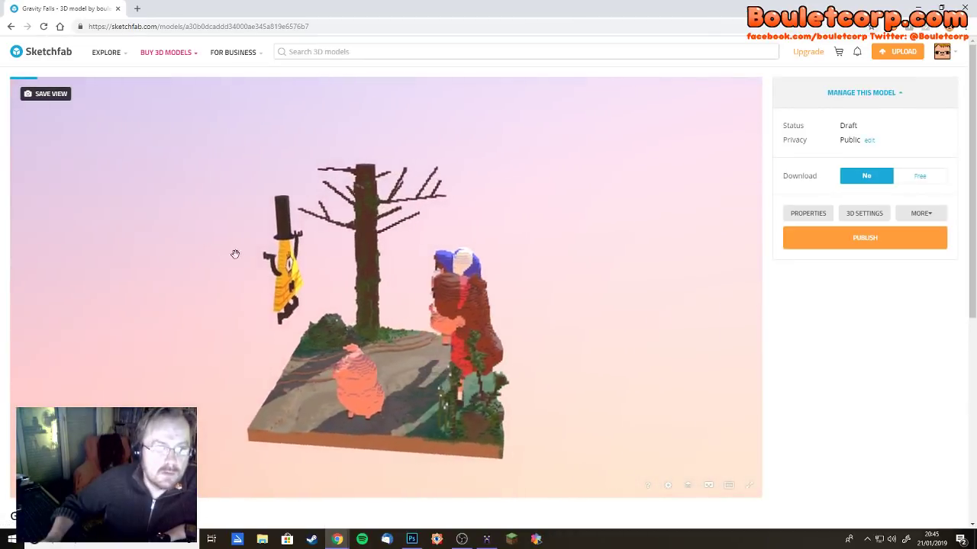
click(810, 214)
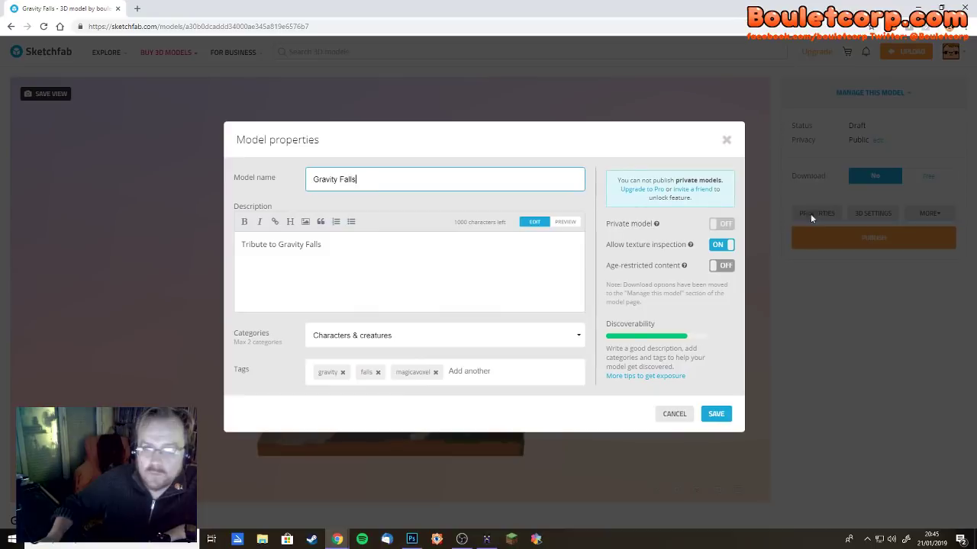
click(664, 406)
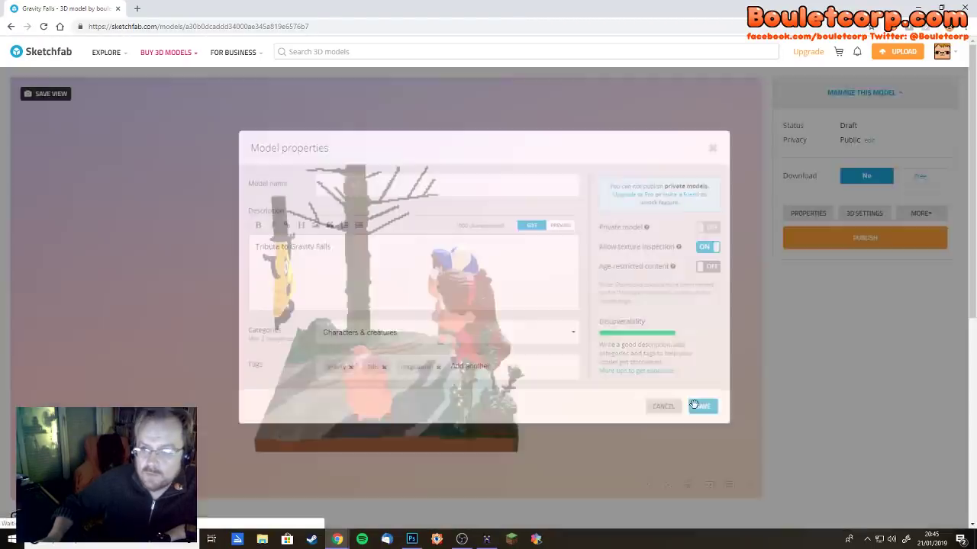
- Reopen the model's 3D settings, turn on the three directional lights and check their effect around the scene
click(868, 213)
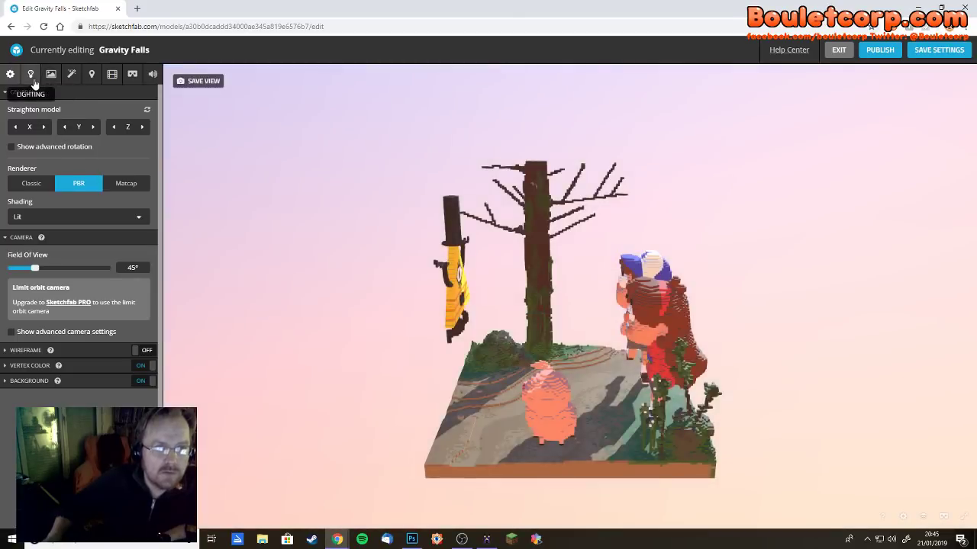
click(30, 74)
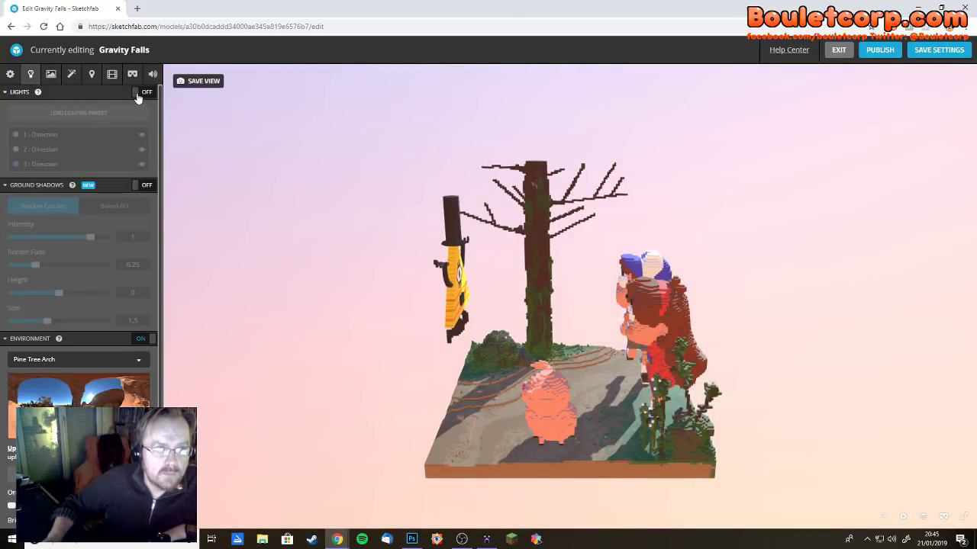
click(128, 93)
click(108, 96)
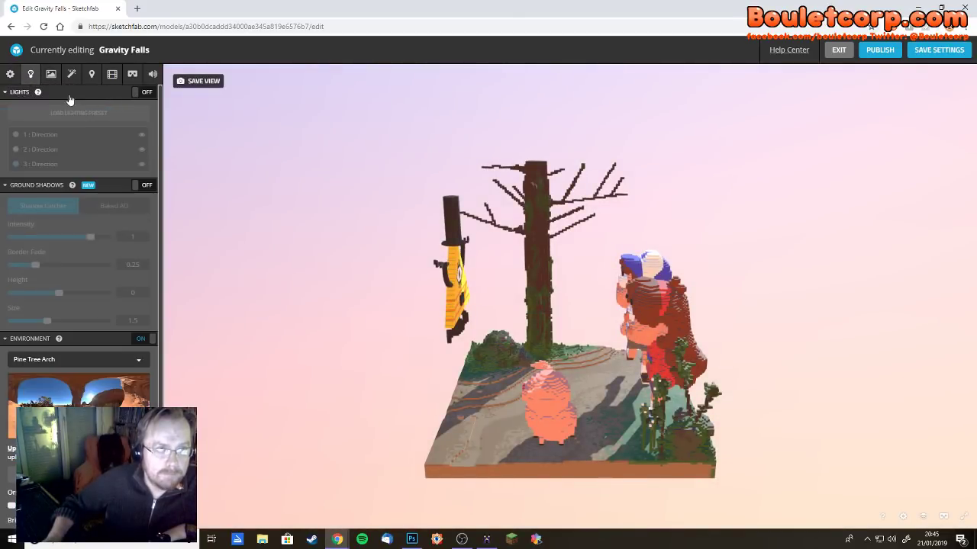
click(140, 93)
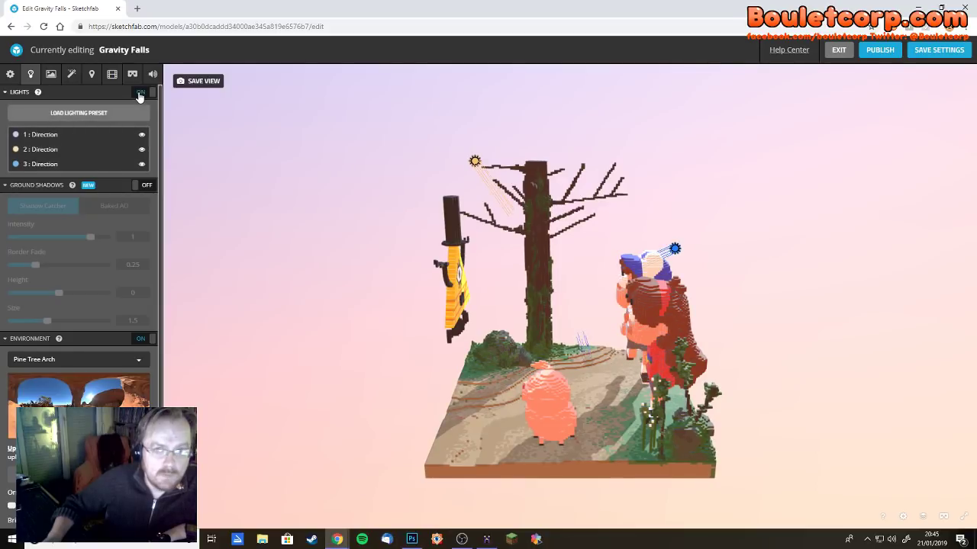
drag(461, 273, 542, 293)
mouse_move(541, 293)
mouse_down()
mouse_move(547, 311)
mouse_move(516, 297)
mouse_up()
scroll(517, 298, down, 3)
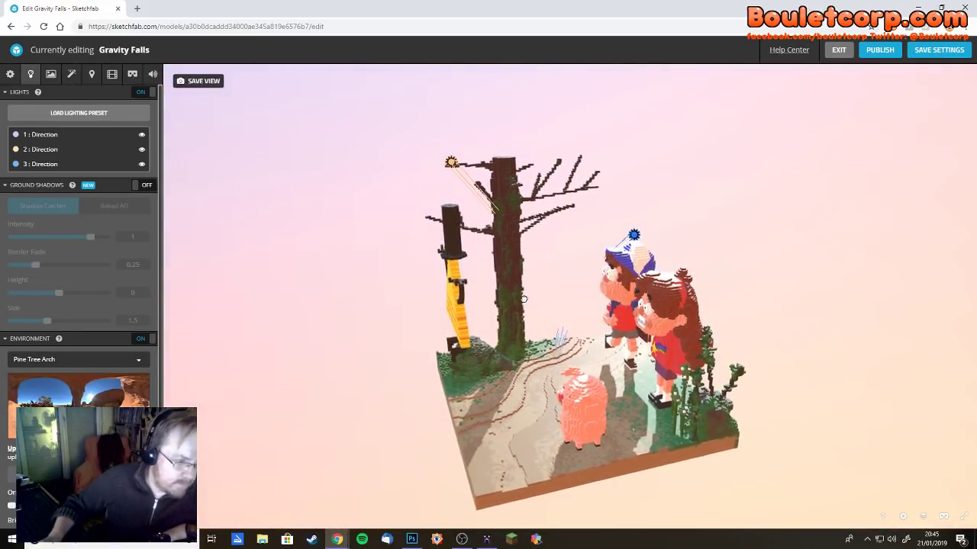
- Rotate the Pine Tree Arch environment's orientation and check the changed light and shadows from several angles
drag(523, 298, 223, 292)
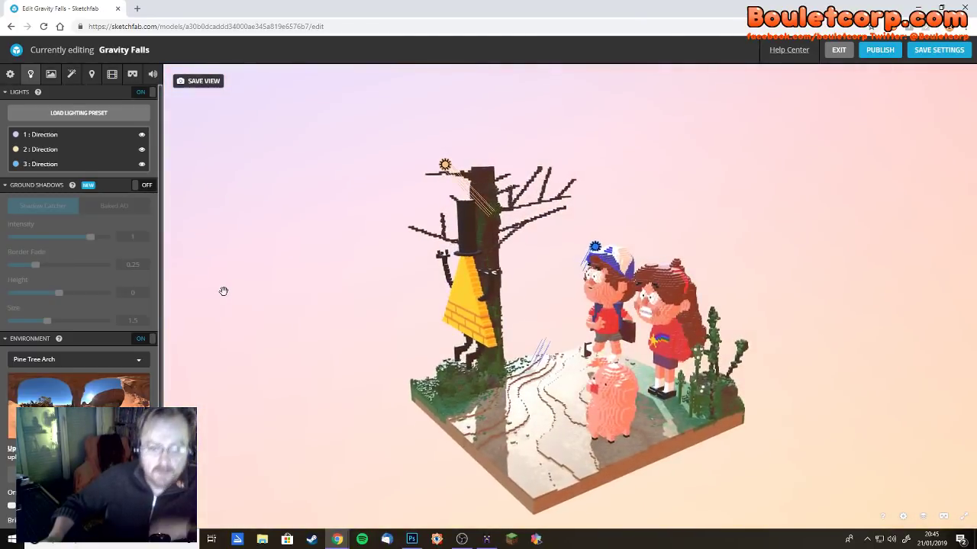
drag(264, 318, 301, 330)
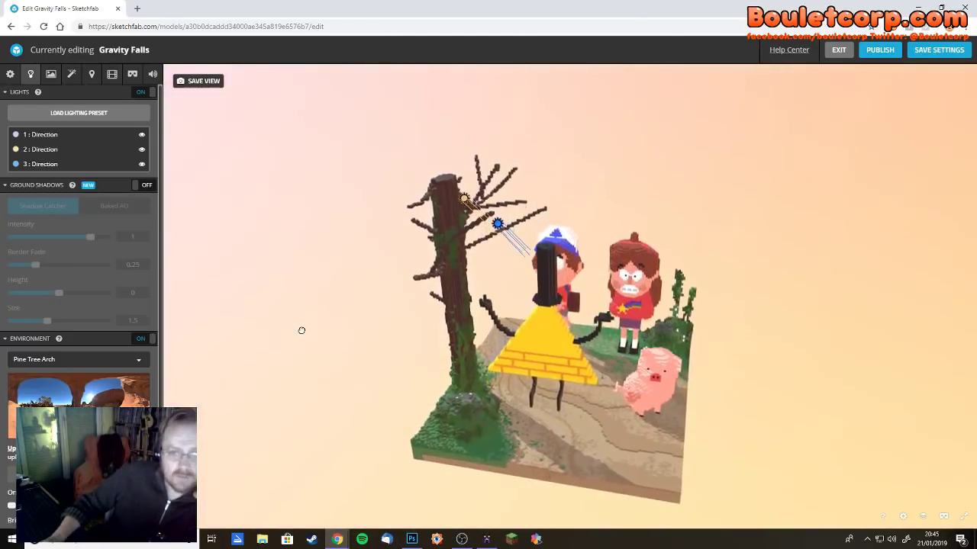
click(142, 360)
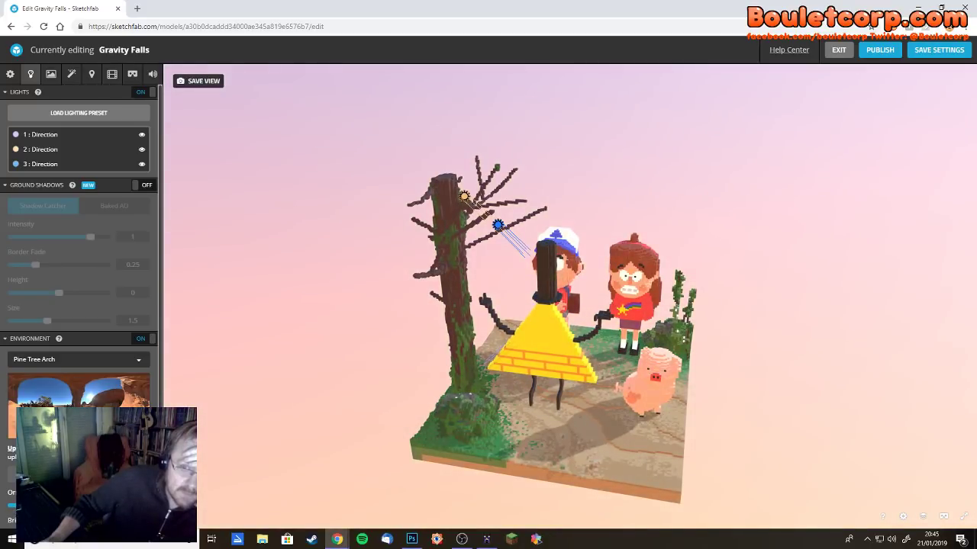
drag(518, 321, 450, 298)
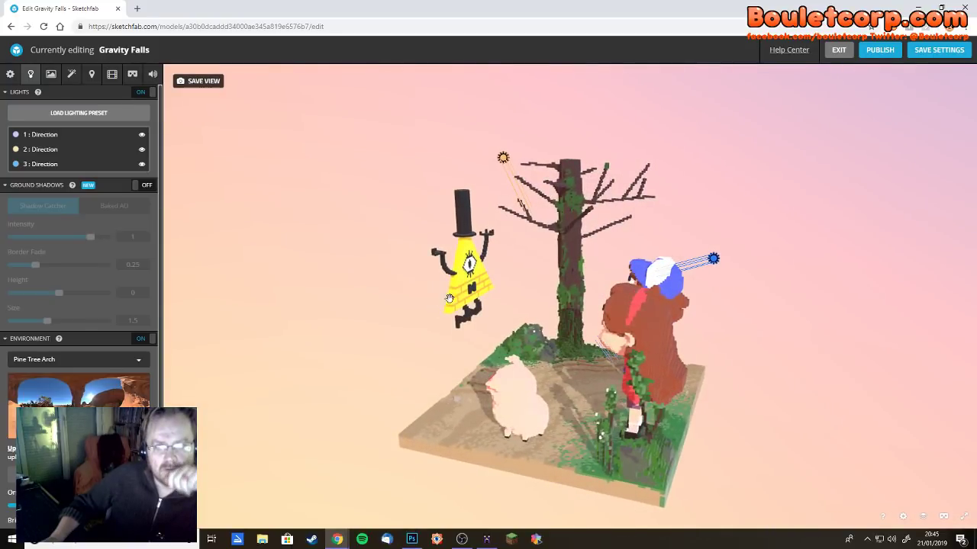
- Raise the first directional light high above the scene beyond the tree and rotate it to shine onto the characters
click(38, 137)
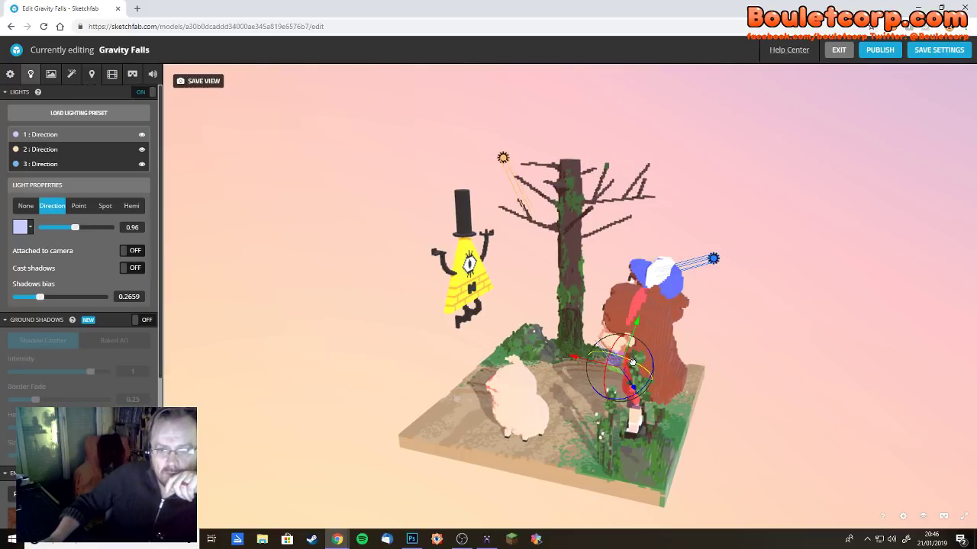
drag(633, 361, 630, 369)
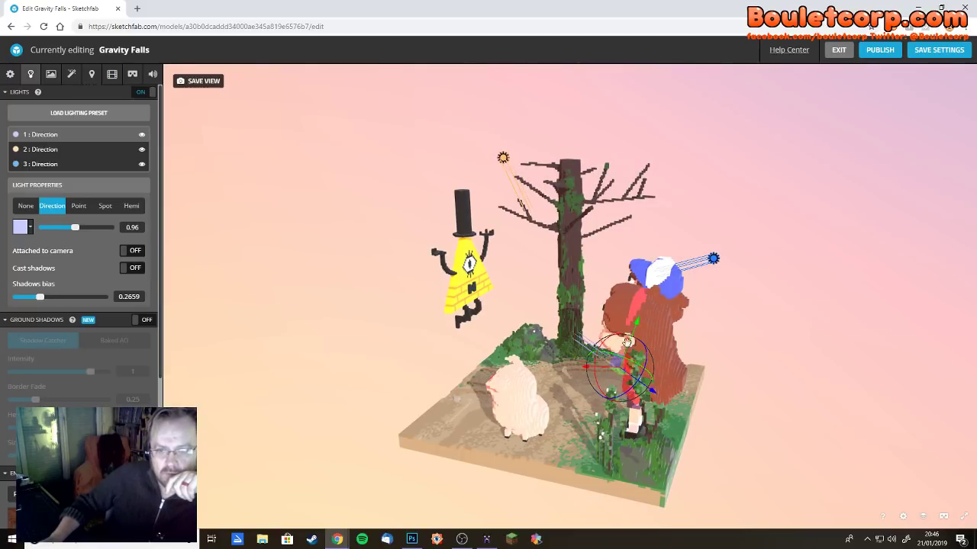
drag(637, 324, 728, 150)
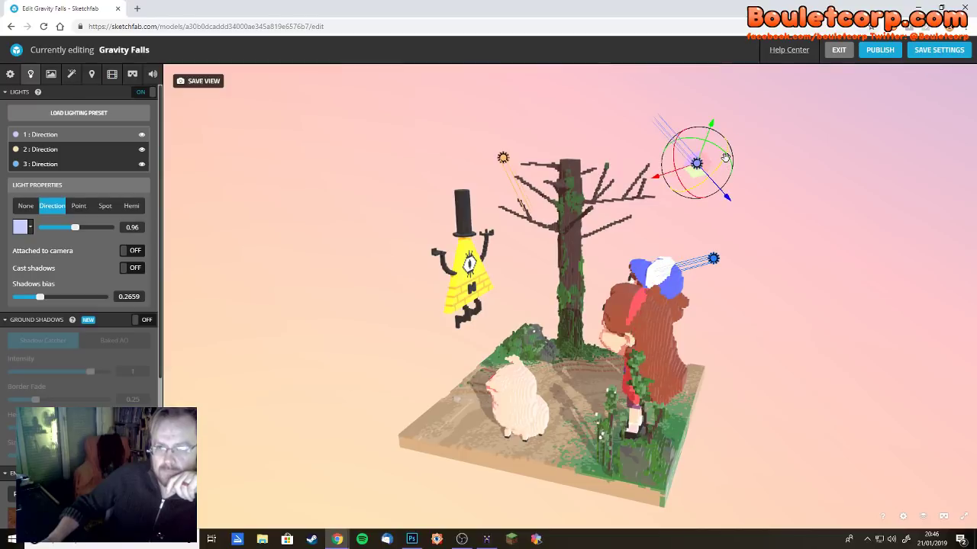
drag(756, 293, 677, 352)
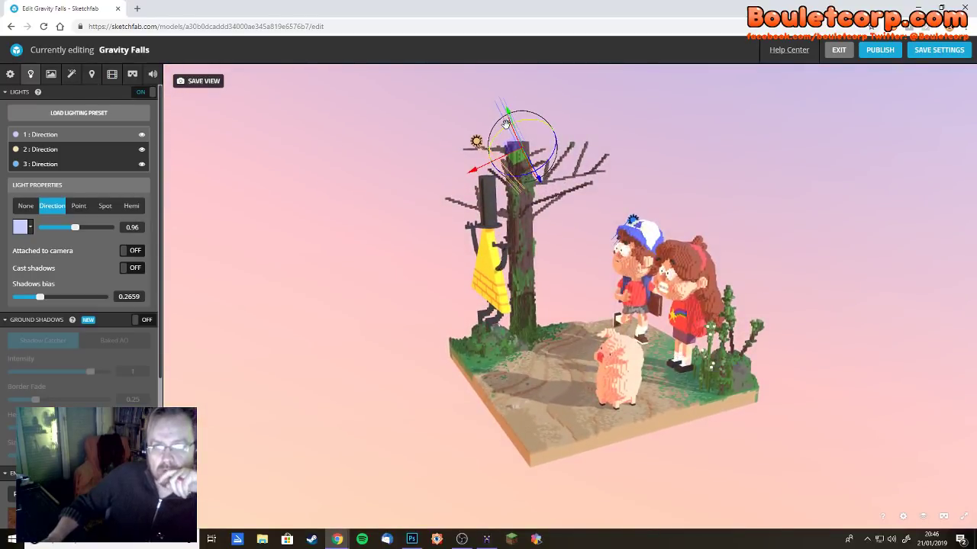
mouse_move(509, 123)
mouse_down()
mouse_move(545, 213)
mouse_move(536, 204)
mouse_up()
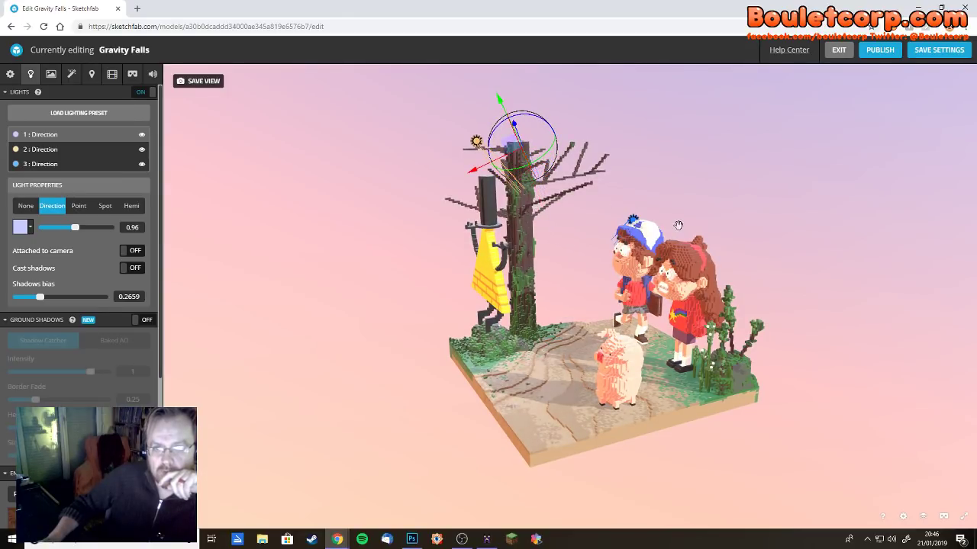
- Compare the scene from behind the characters with the third directional light hidden and shown again
drag(678, 225, 838, 139)
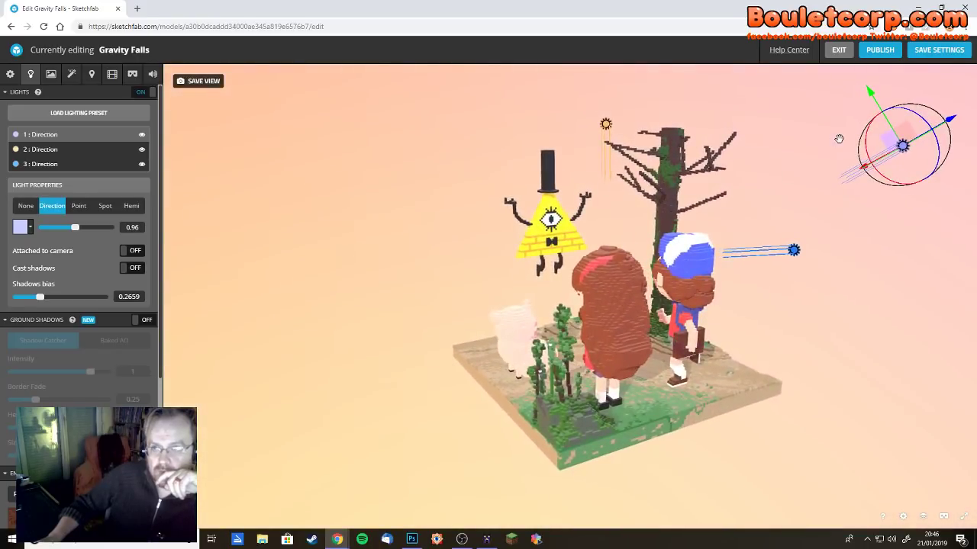
click(142, 164)
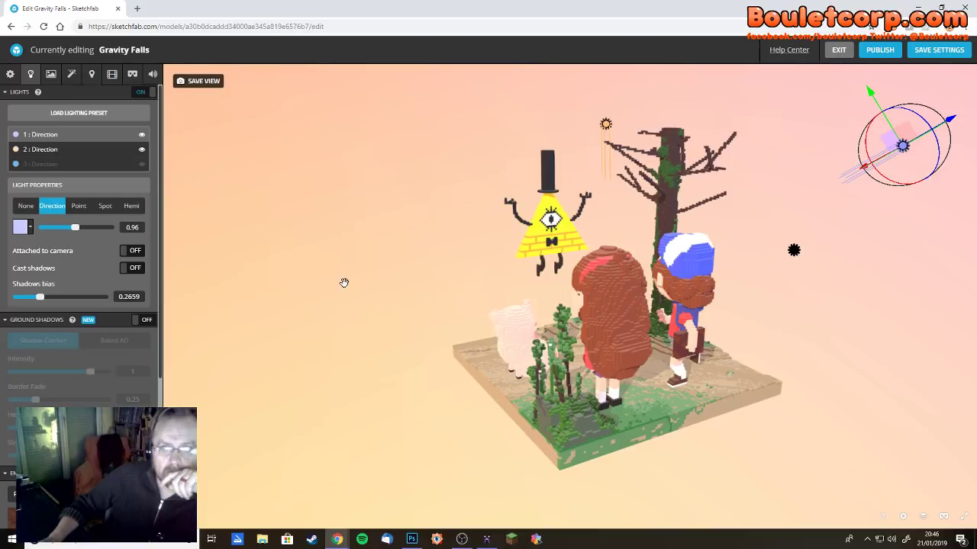
mouse_move(344, 282)
mouse_down()
mouse_move(390, 292)
mouse_move(348, 288)
mouse_up()
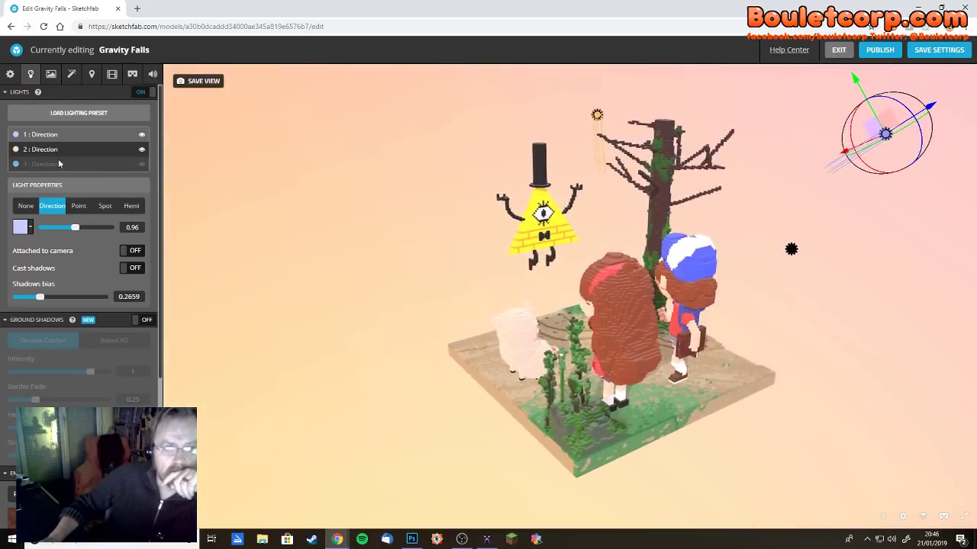
click(142, 165)
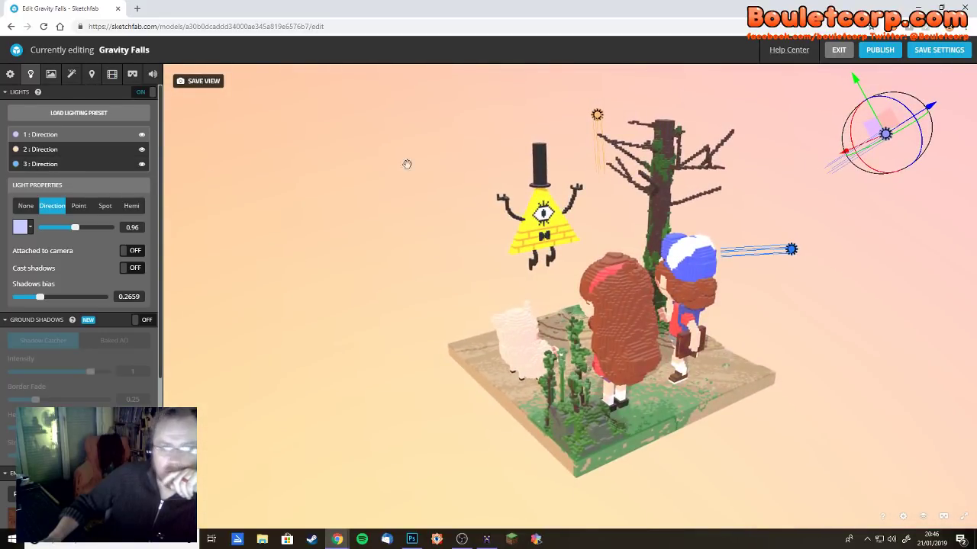
- Move the blue third directional light to the side of the scene opposite the tree and aim it at the model
click(84, 163)
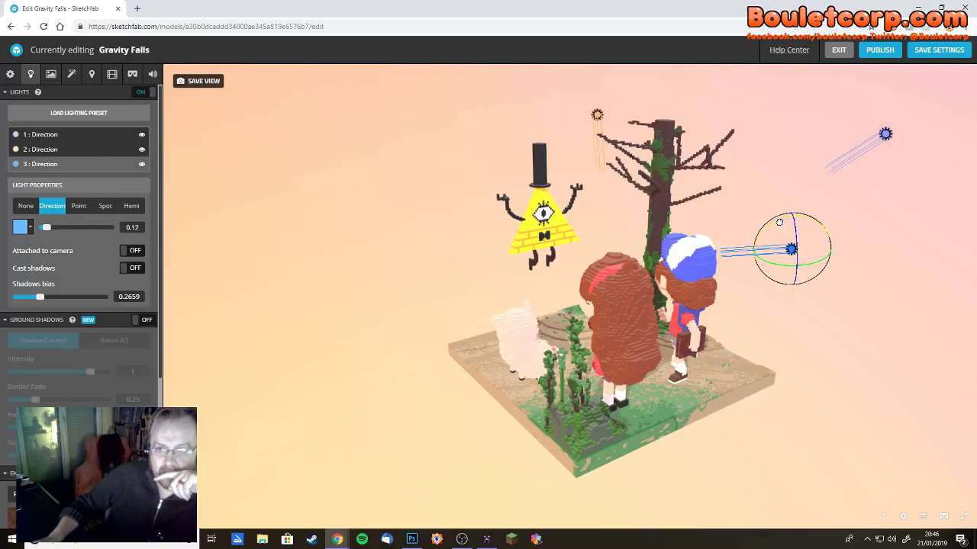
click(778, 229)
click(782, 250)
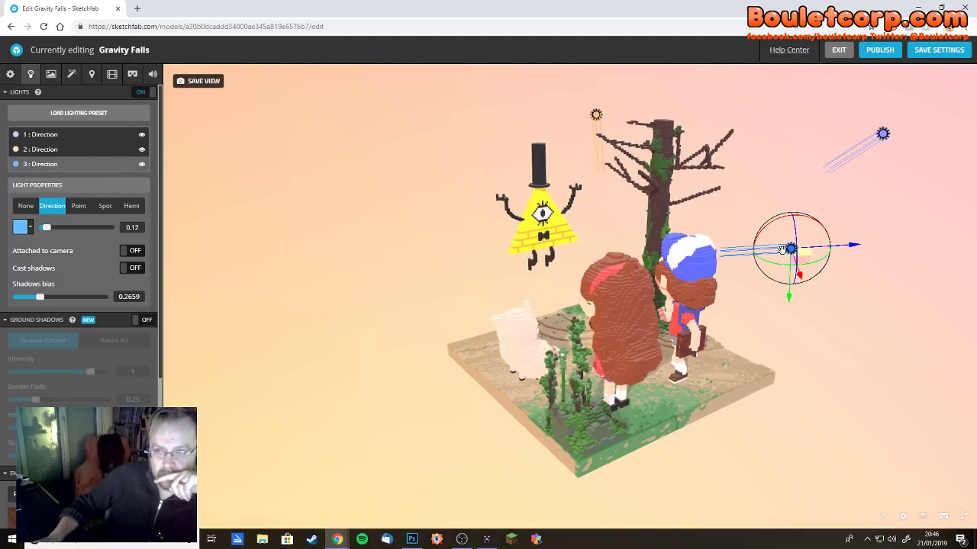
drag(850, 247, 895, 246)
drag(821, 216, 876, 189)
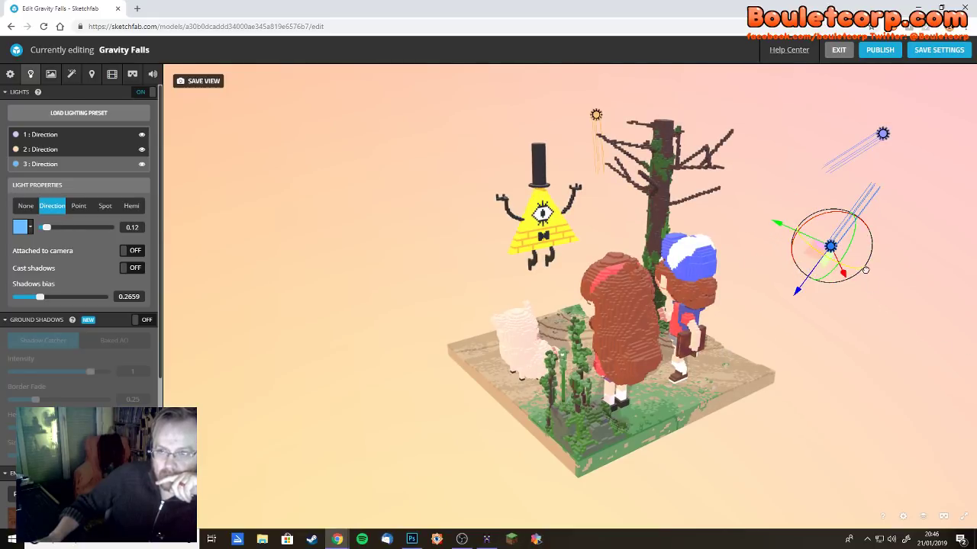
drag(810, 221, 226, 224)
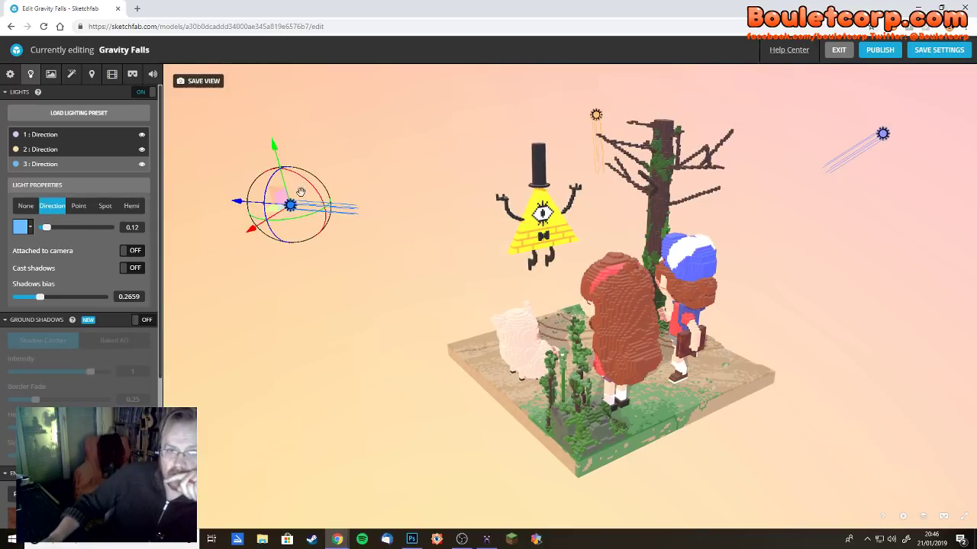
drag(309, 179, 305, 202)
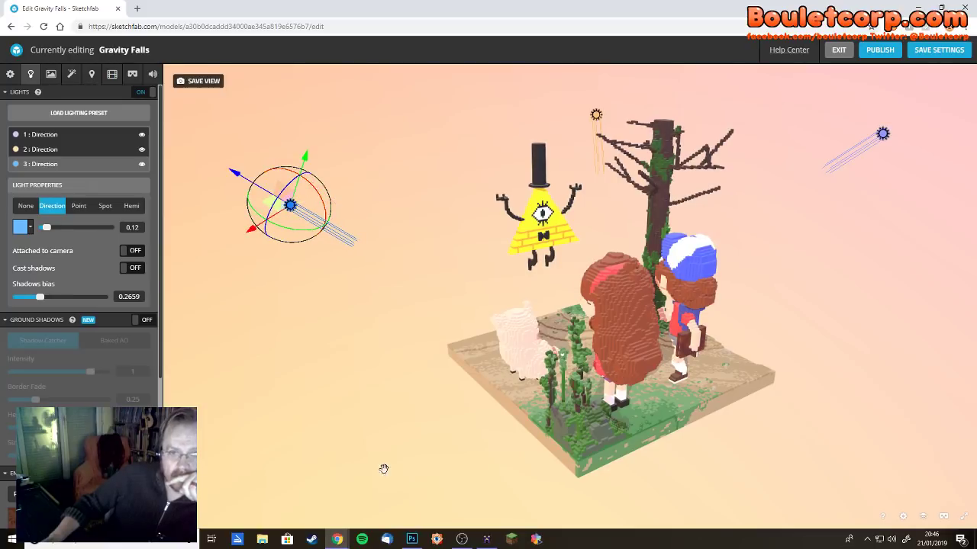
drag(390, 485, 480, 384)
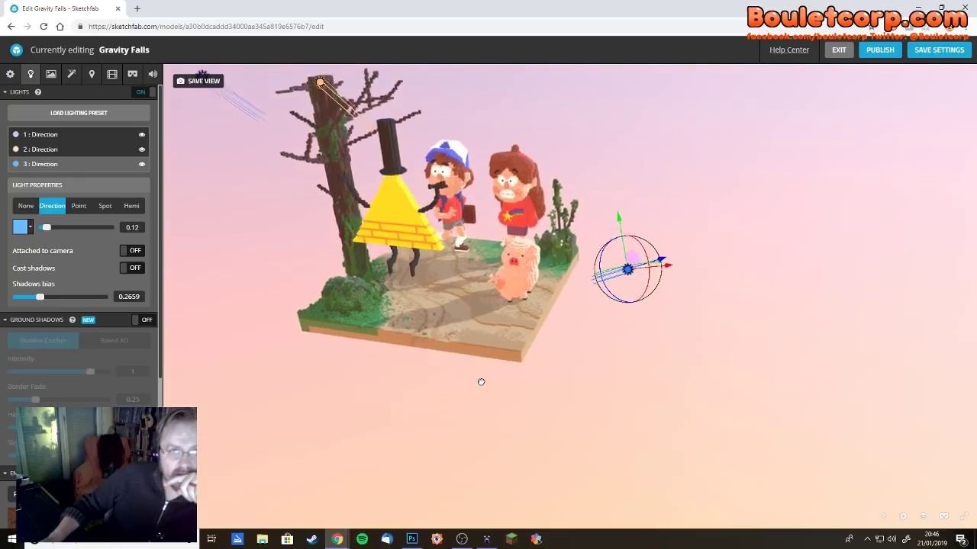
- Set the third light's intensity to 0.3662 and make it cast shadows with a bias of 0.3351
click(17, 164)
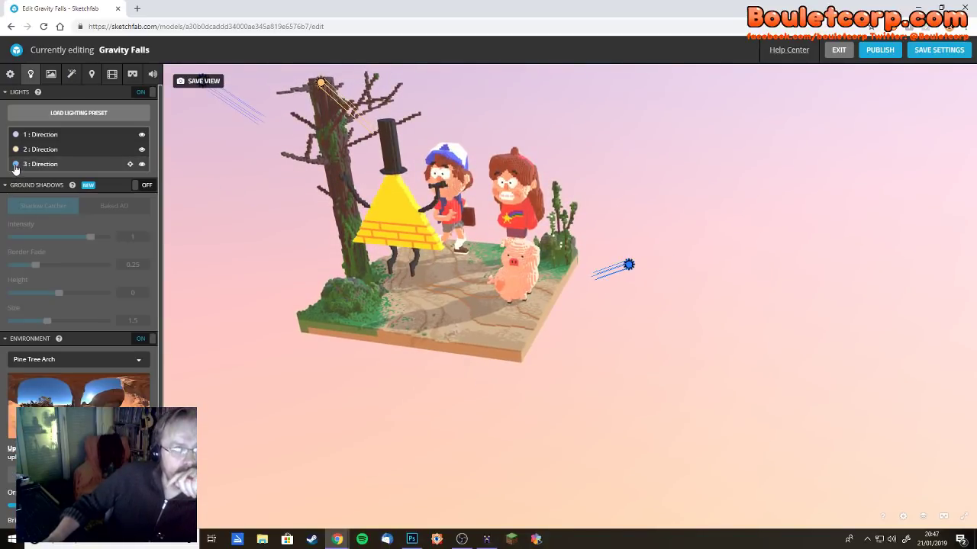
click(15, 166)
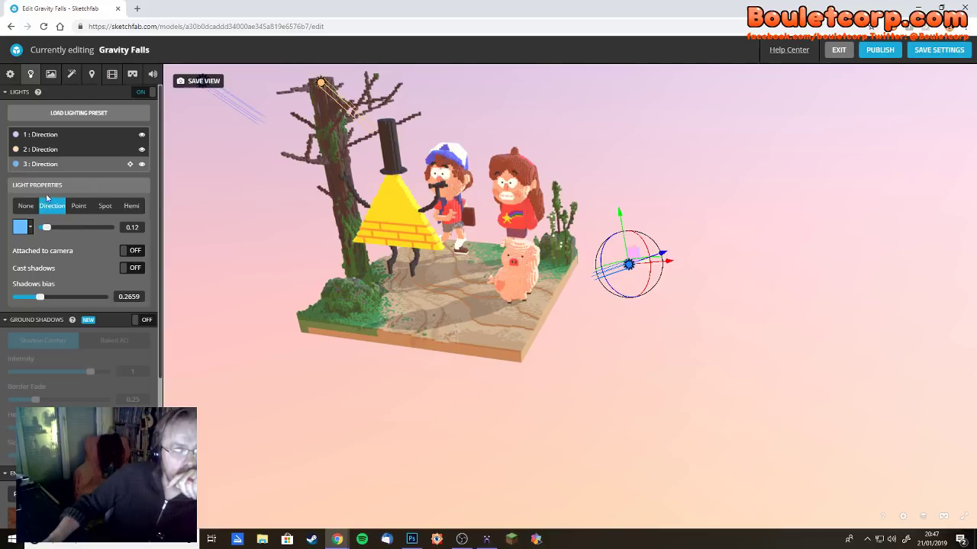
drag(43, 228, 67, 233)
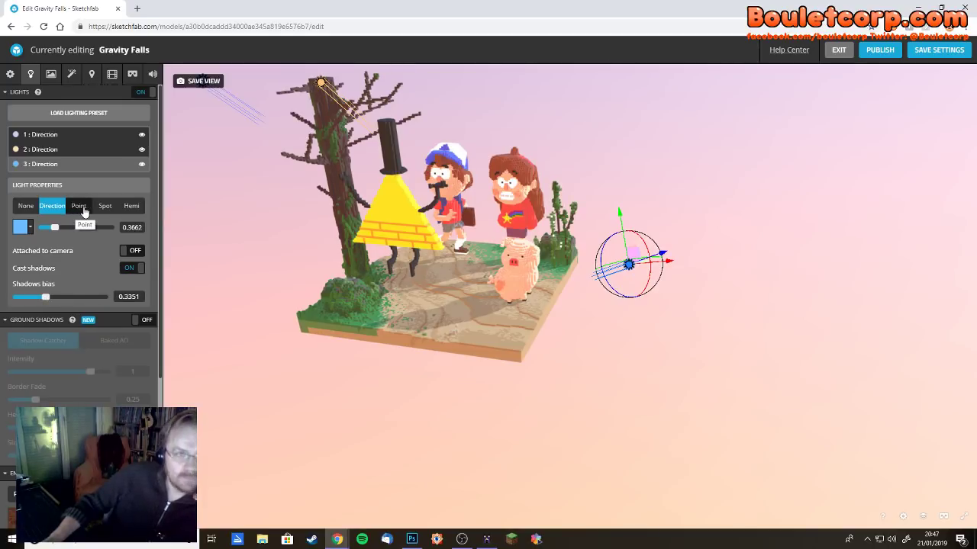
- Change the third light's colour to the dark blue #083155
click(20, 226)
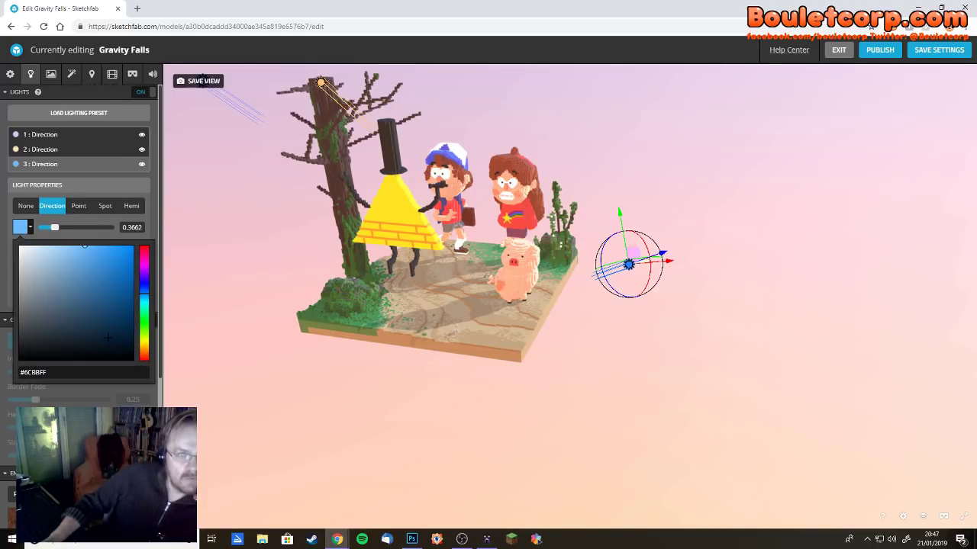
click(96, 324)
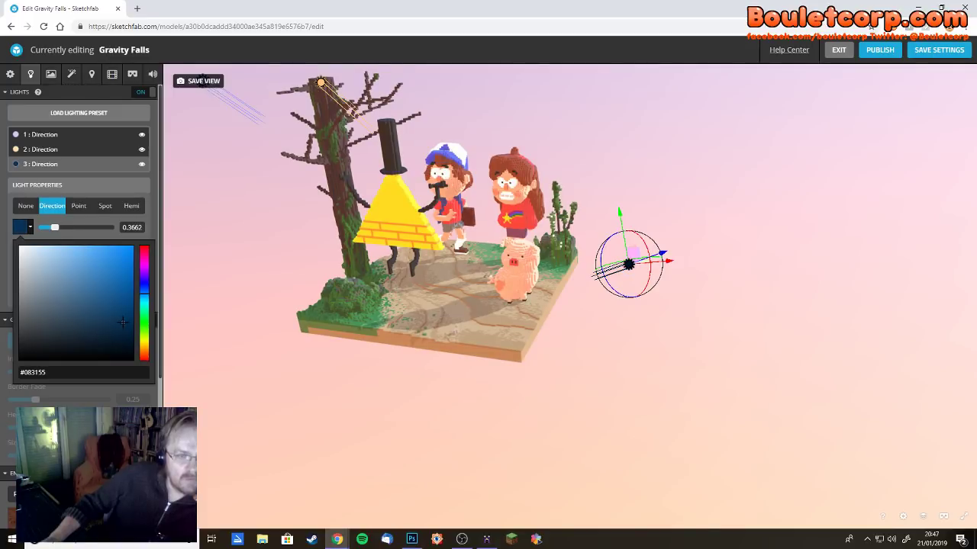
click(45, 207)
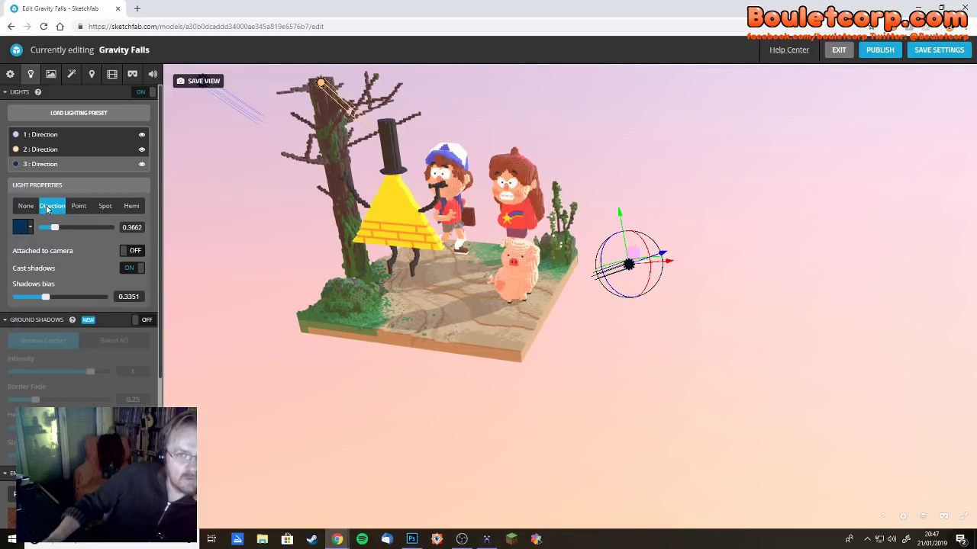
- Test the scene with the environment switched off, then turn it back on and lower its brightness strongly
click(46, 150)
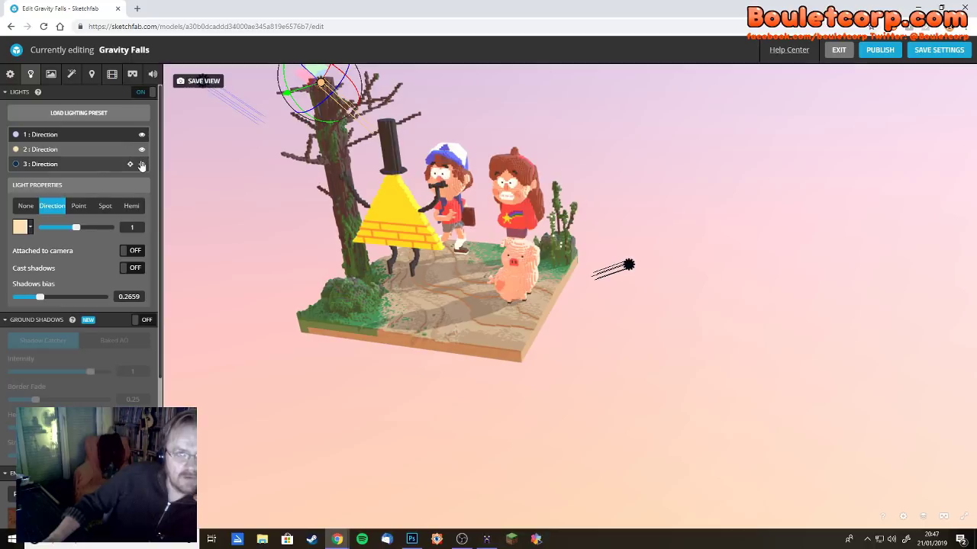
drag(665, 281, 267, 451)
scroll(154, 376, down, 2)
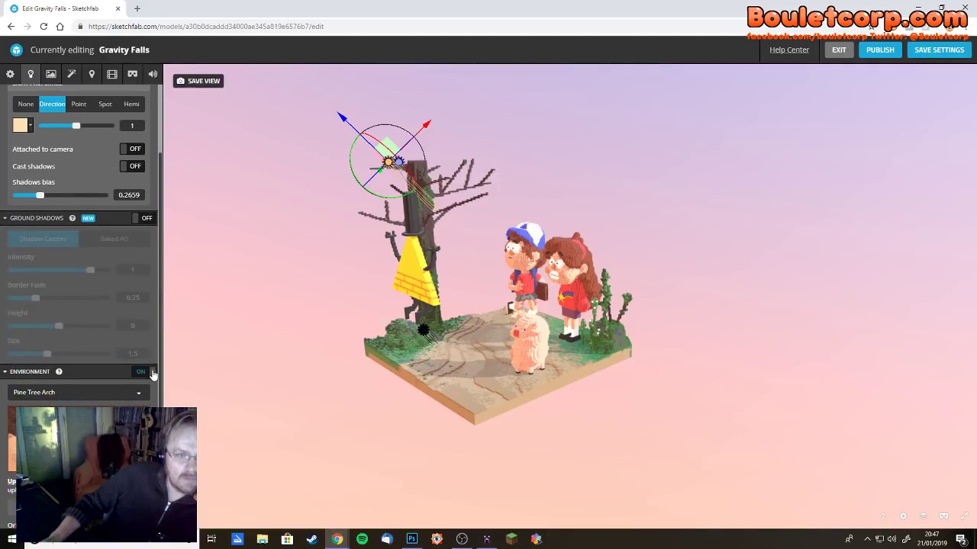
click(145, 372)
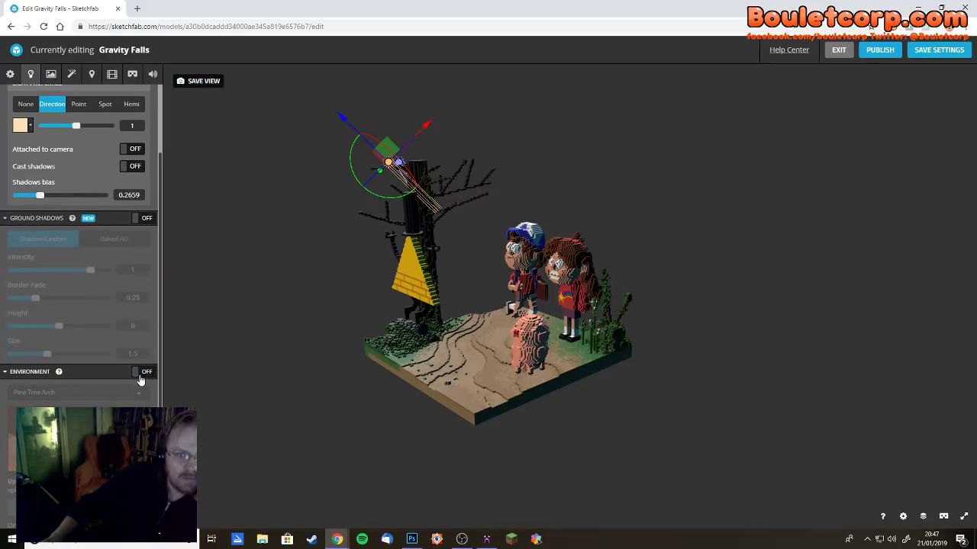
click(139, 374)
scroll(137, 379, down, 2)
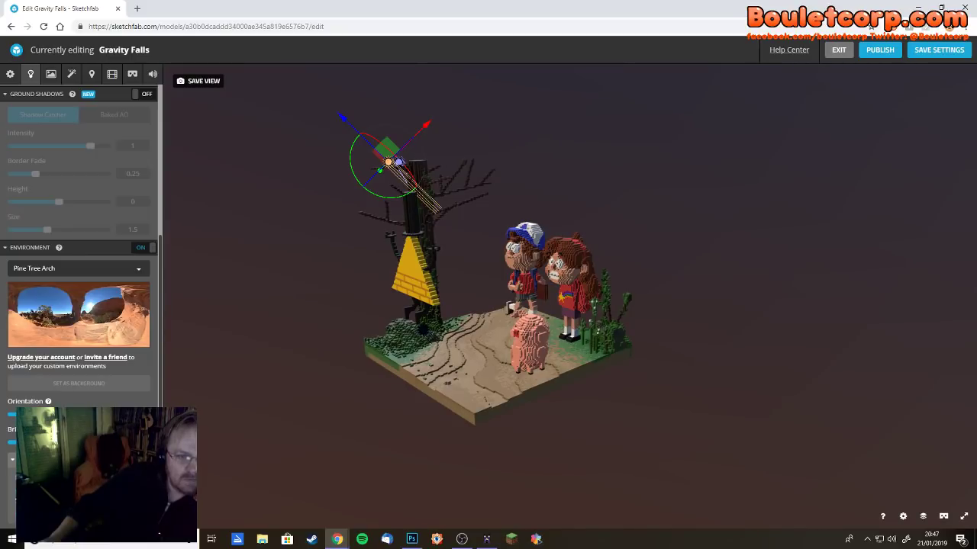
mouse_move(403, 354)
mouse_down()
mouse_move(351, 364)
mouse_move(351, 346)
mouse_move(446, 355)
mouse_move(344, 353)
mouse_move(410, 338)
mouse_up()
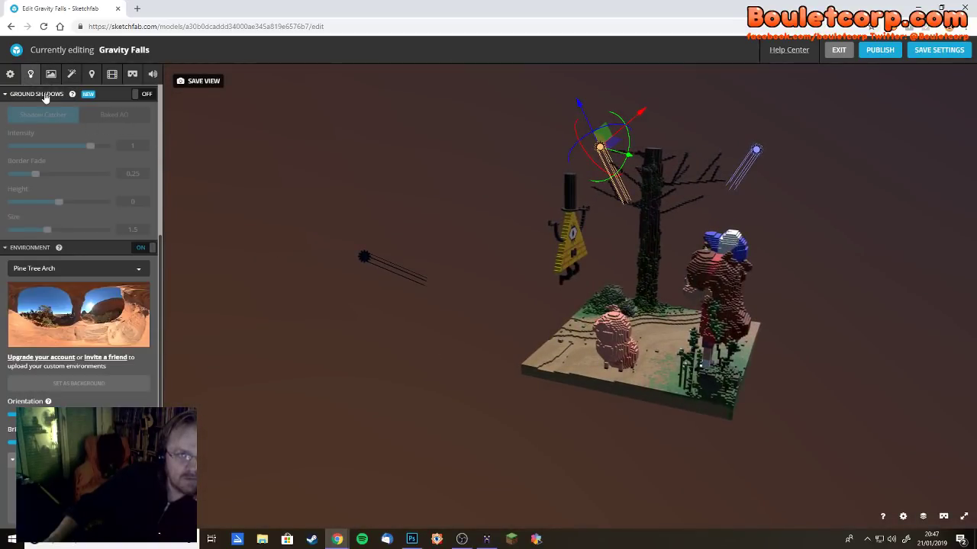
- Make the warm second directional light cast shadows and check them on the characters and the ground
scroll(55, 152, up, 3)
scroll(59, 158, up, 1)
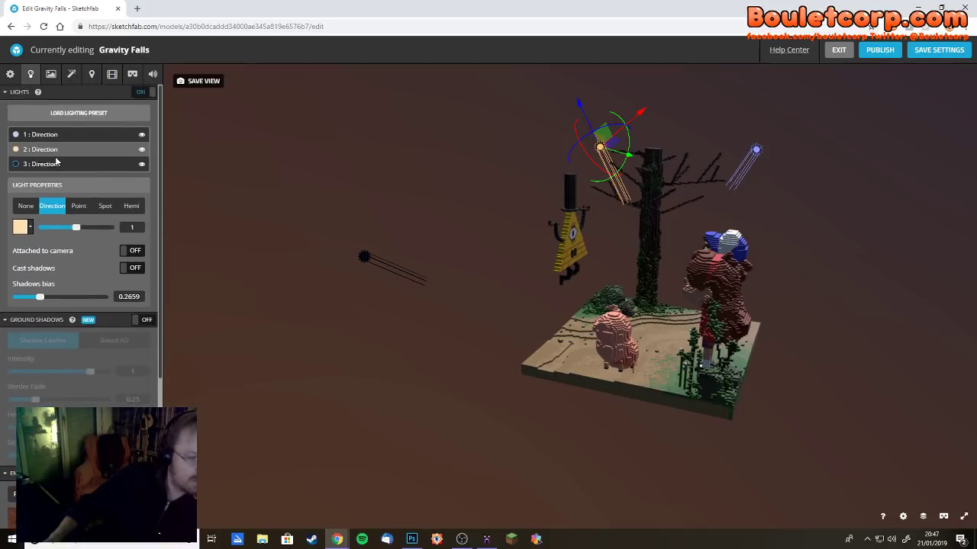
drag(518, 277, 293, 154)
click(64, 153)
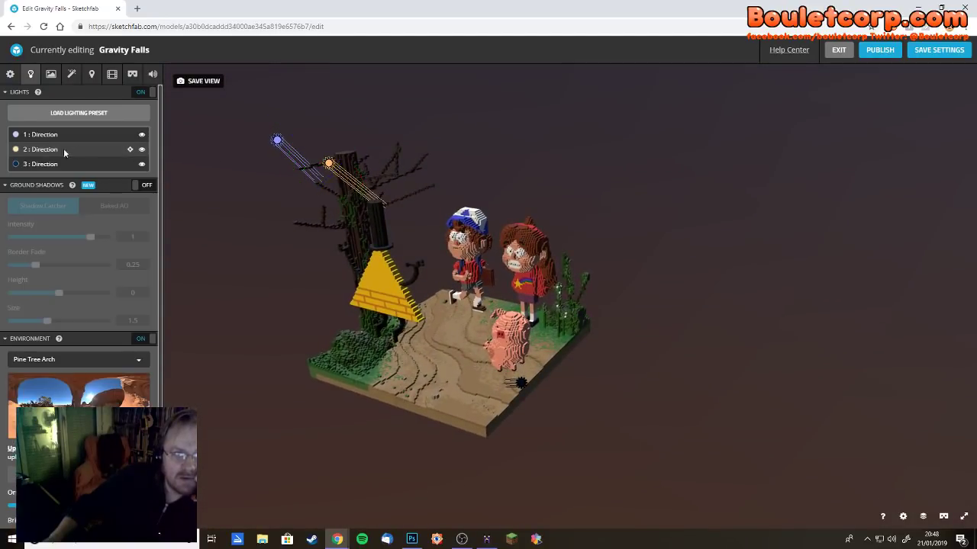
click(19, 151)
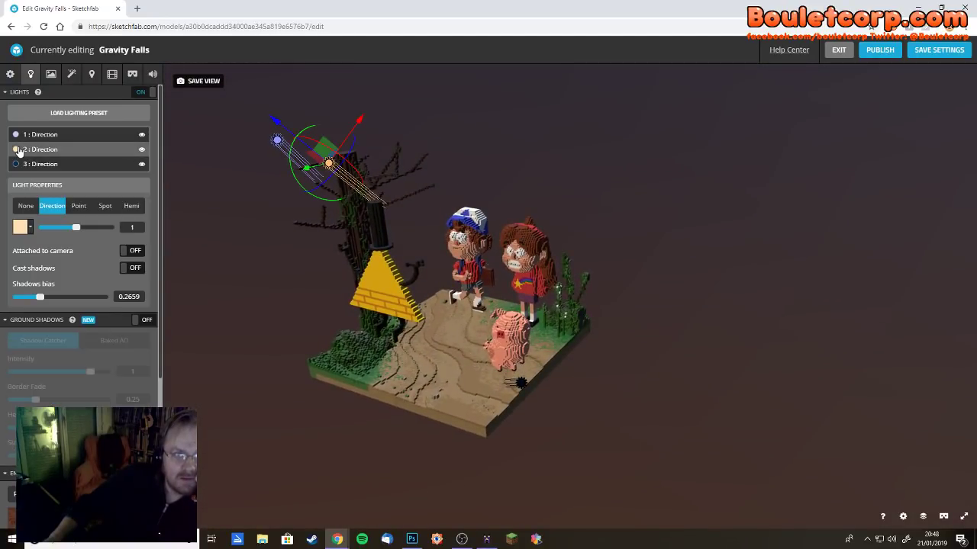
click(130, 269)
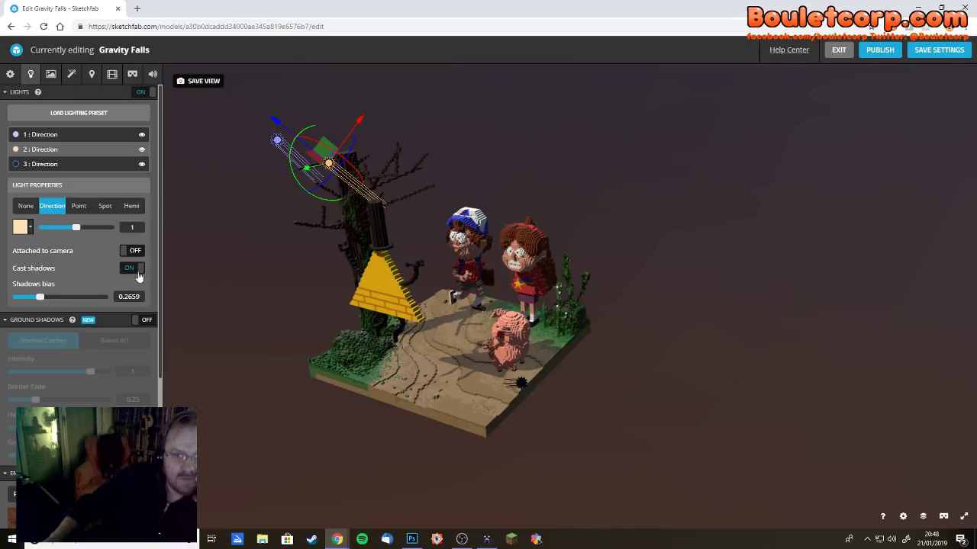
mouse_move(720, 330)
mouse_down()
mouse_move(680, 338)
mouse_move(702, 323)
mouse_up()
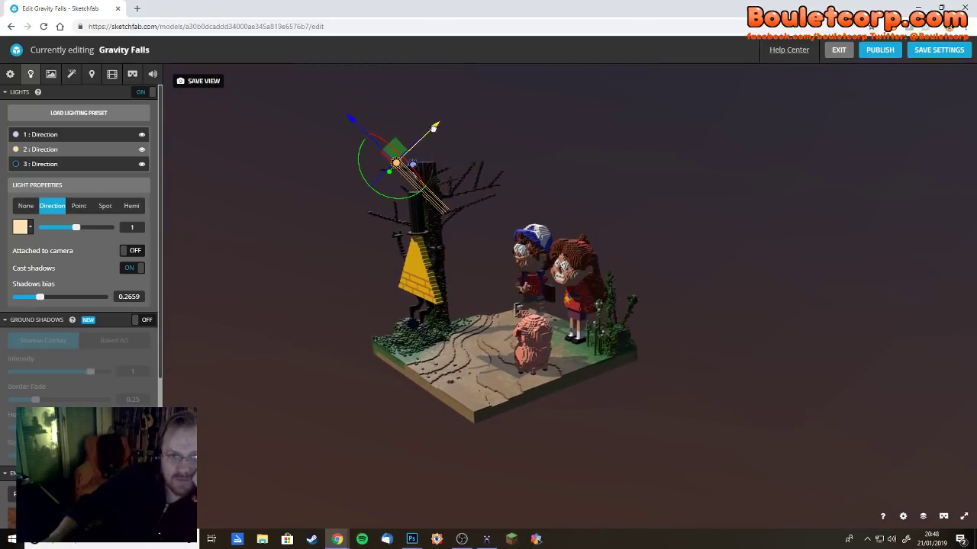
- Re-aim the second directional light from above the tree and change its colour to the orange #FF9400
drag(433, 129, 466, 155)
click(20, 227)
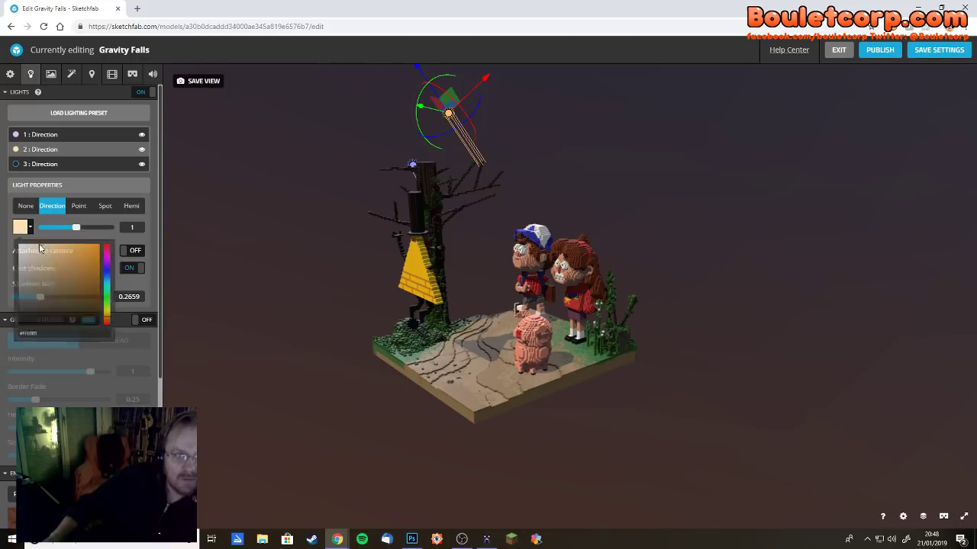
drag(78, 270, 152, 226)
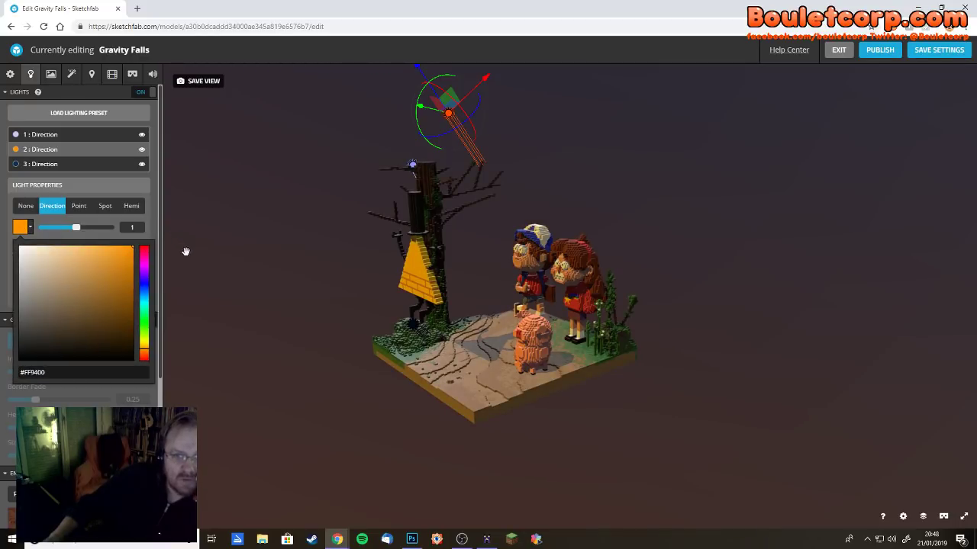
- Rotate the dark blue third light so it shines down from above the characters, and check the lighting from behind and in front
click(50, 166)
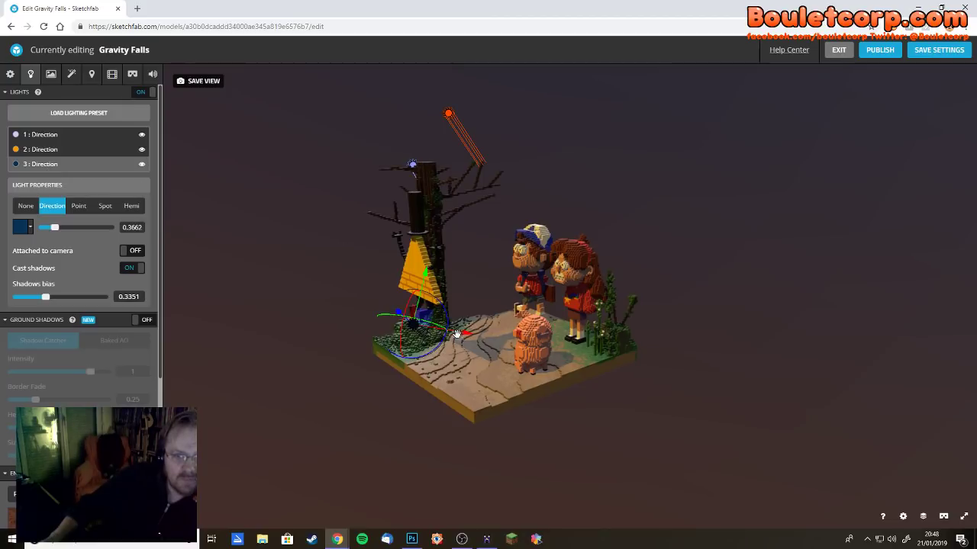
mouse_move(431, 324)
mouse_down()
mouse_move(408, 309)
mouse_move(328, 297)
mouse_move(440, 342)
mouse_up()
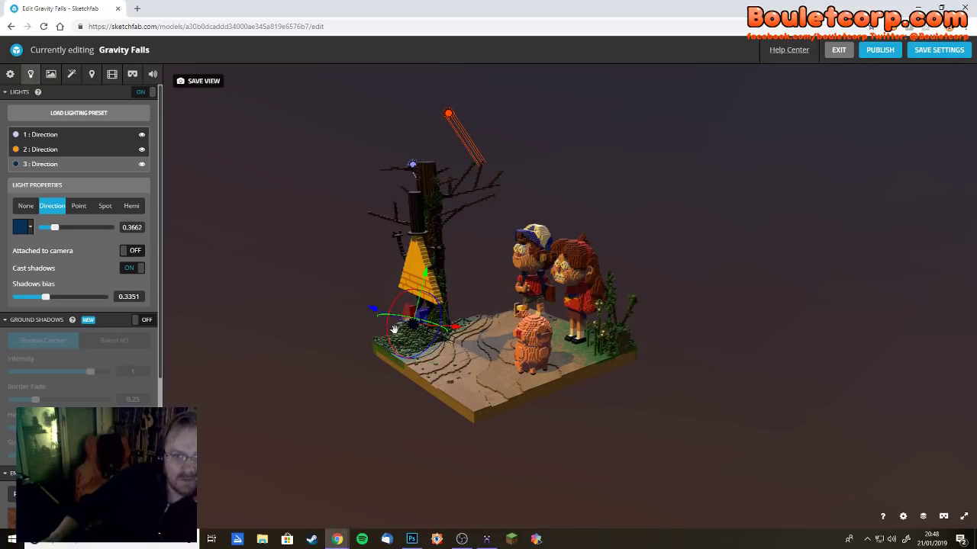
mouse_move(386, 325)
mouse_down()
mouse_move(434, 257)
mouse_move(418, 301)
mouse_move(397, 84)
mouse_move(435, 142)
mouse_move(565, 200)
mouse_move(554, 201)
mouse_up()
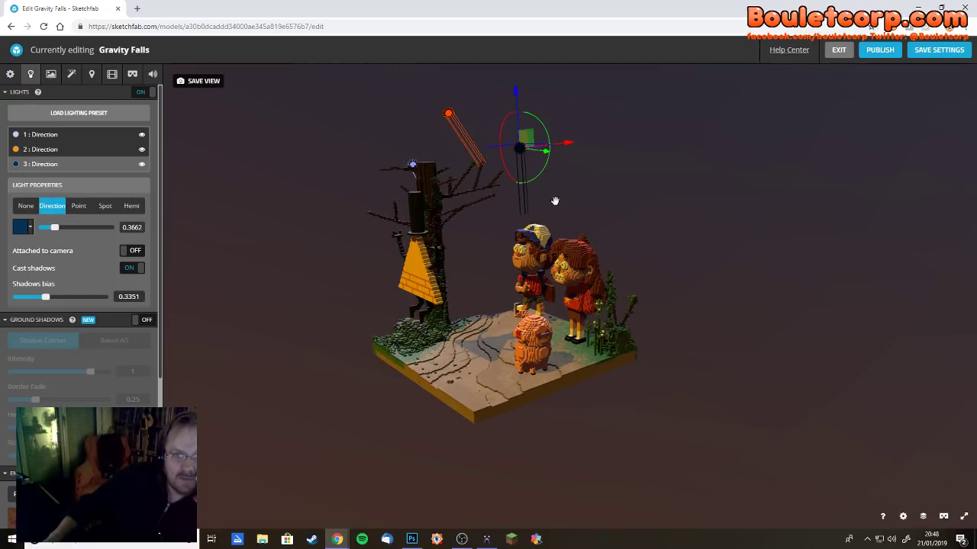
drag(716, 294, 593, 231)
drag(540, 160, 838, 145)
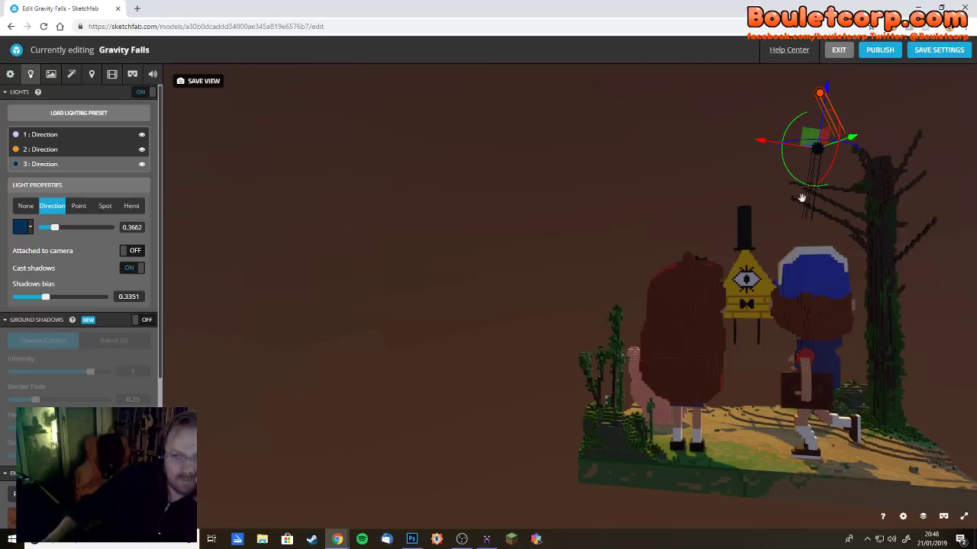
drag(471, 344, 454, 361)
drag(426, 365, 729, 418)
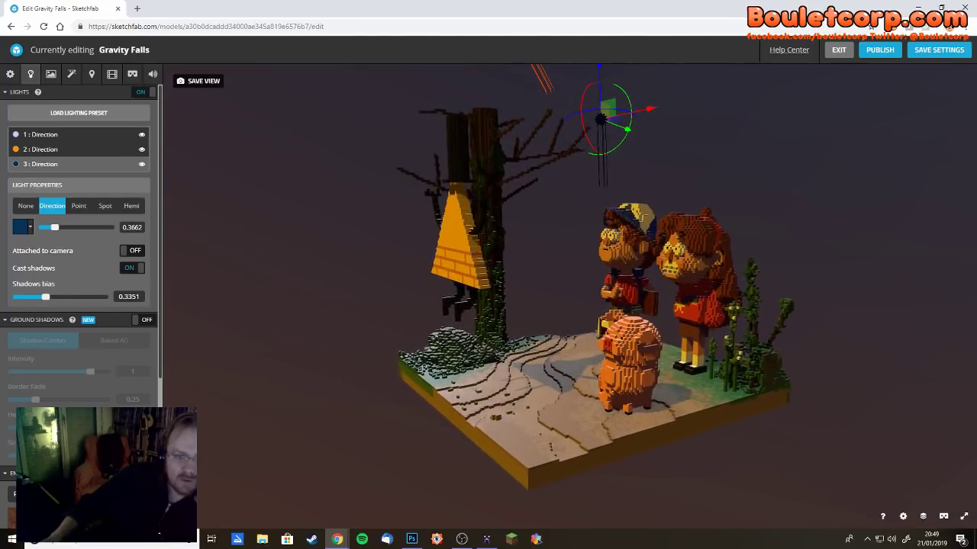
- Change the environment map to Milky Way and check its effect on the scene
scroll(140, 269, down, 3)
click(141, 269)
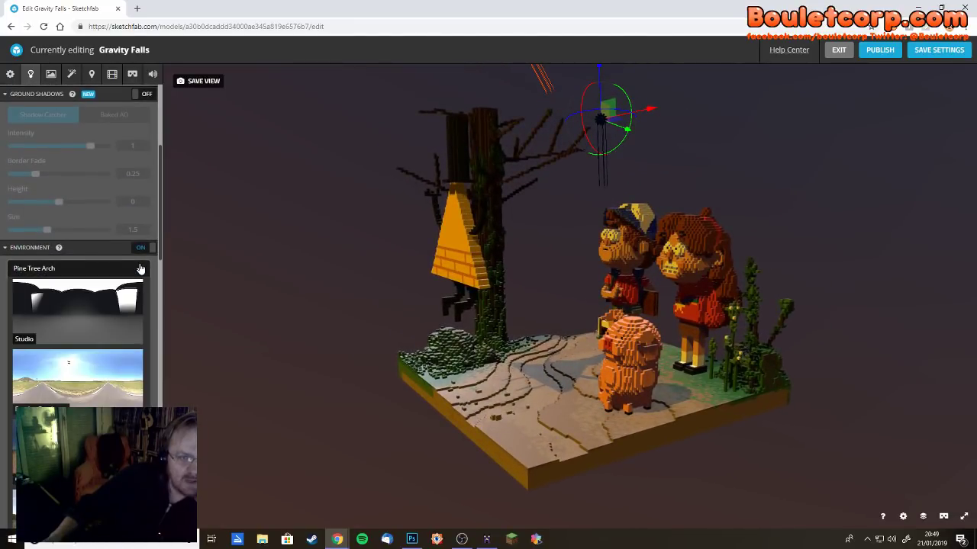
scroll(119, 370, down, 3)
scroll(119, 367, down, 1)
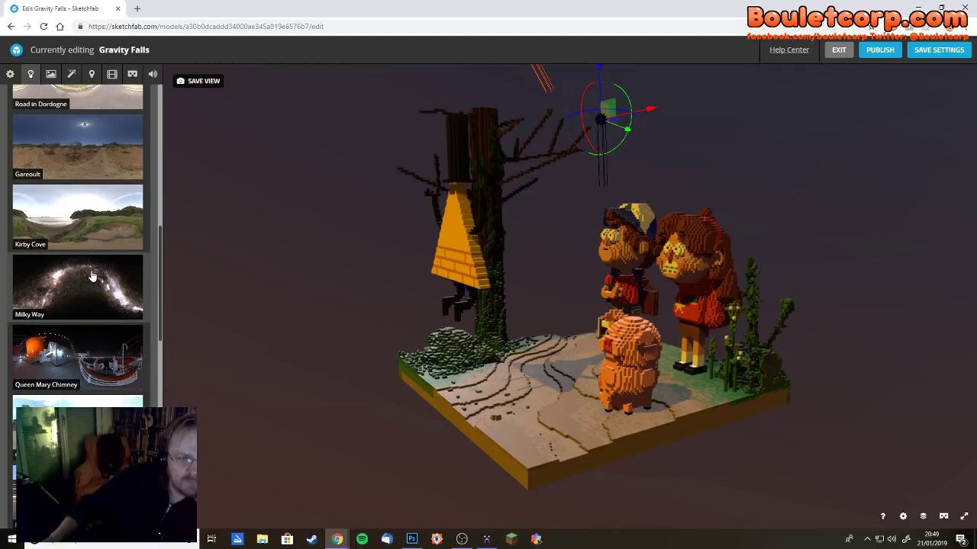
click(99, 304)
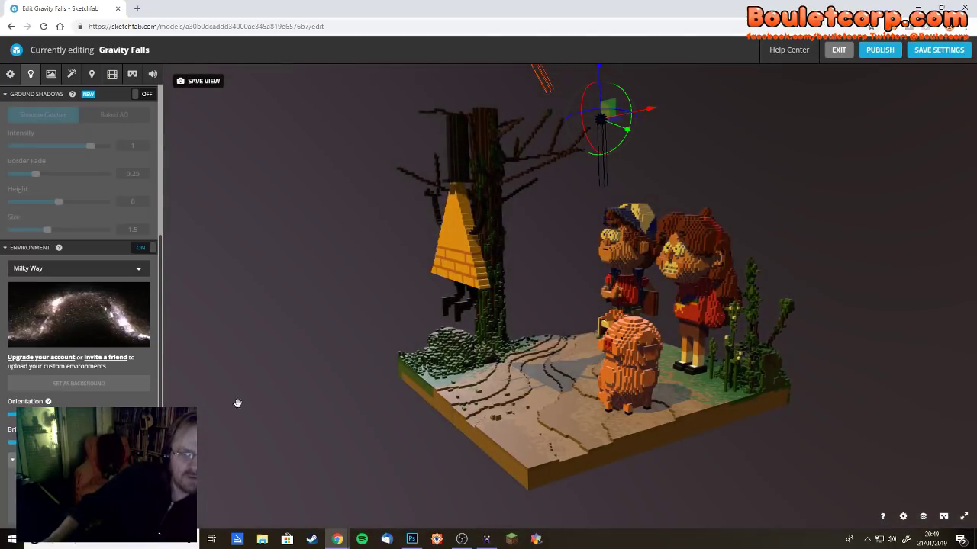
drag(238, 403, 323, 386)
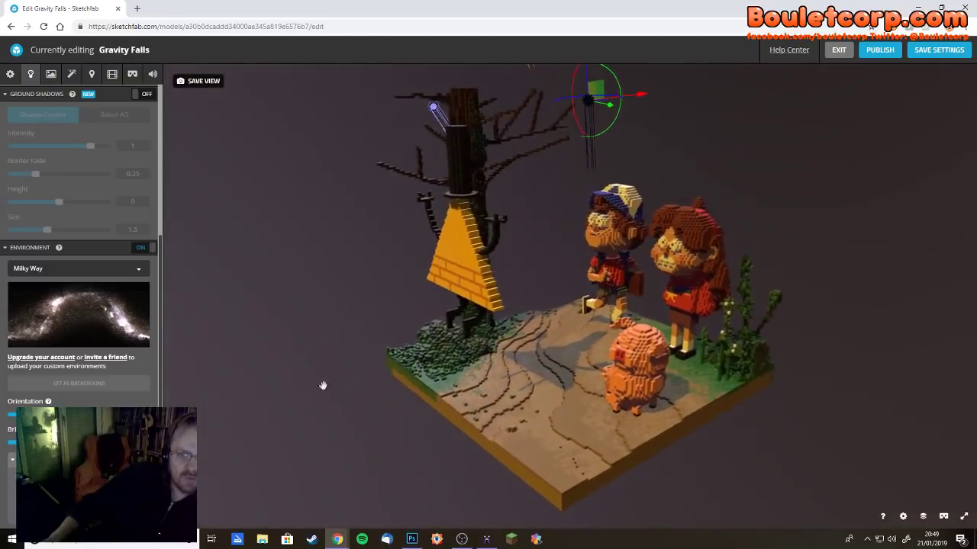
drag(409, 370, 372, 438)
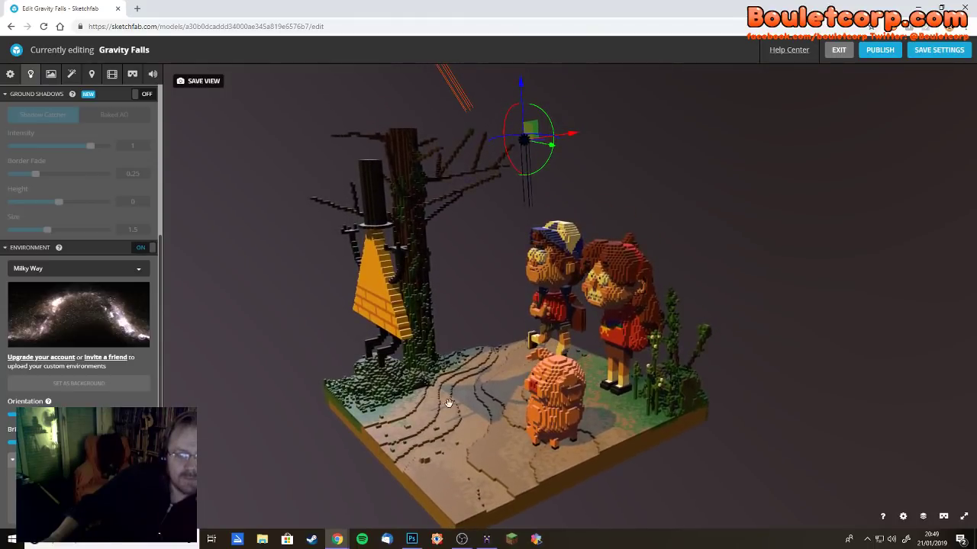
- Rotate the pale first directional light slightly, then hide it and check the scene without it
click(36, 82)
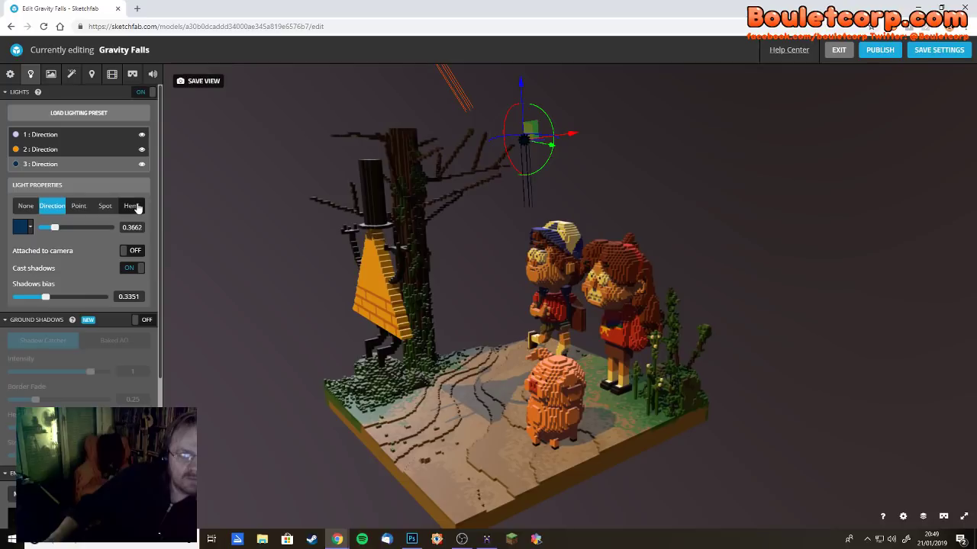
click(27, 135)
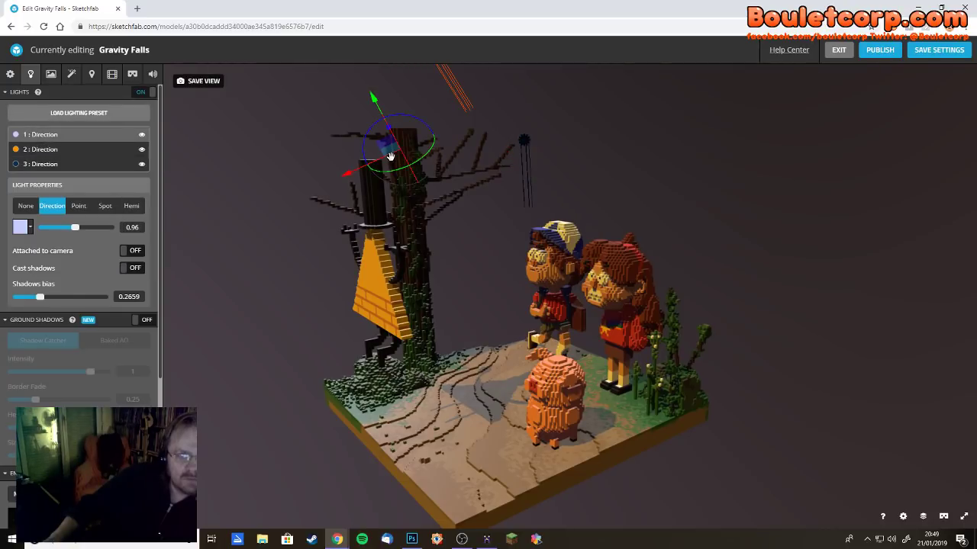
drag(366, 143, 416, 145)
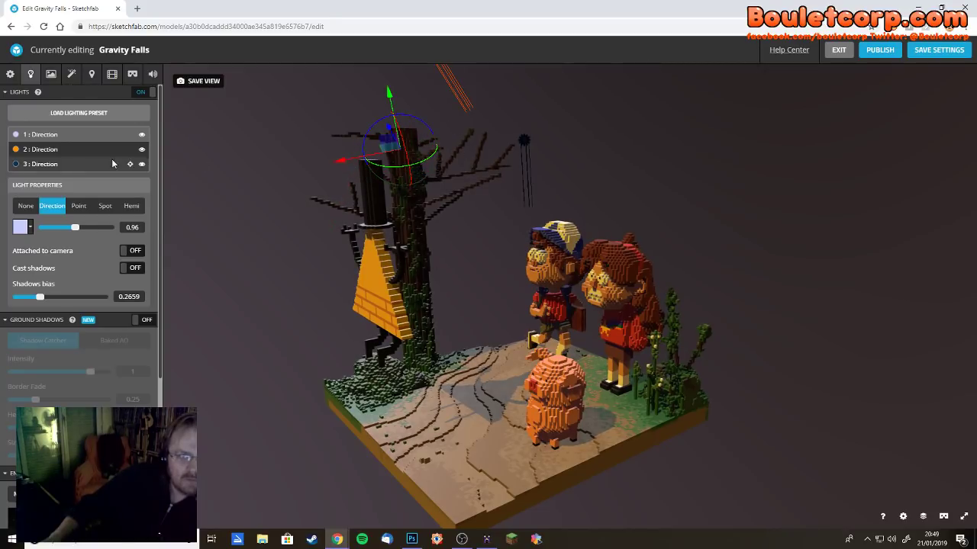
click(141, 135)
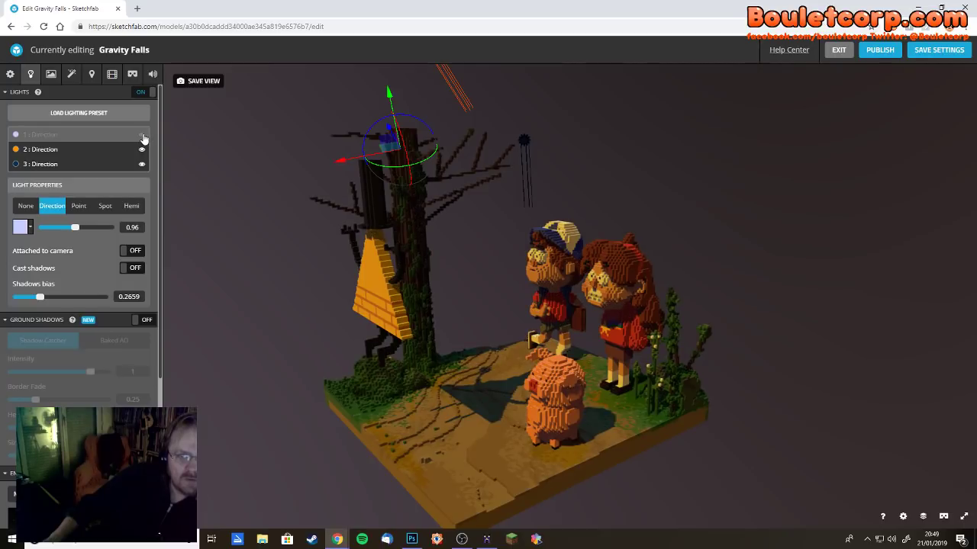
drag(754, 272, 351, 272)
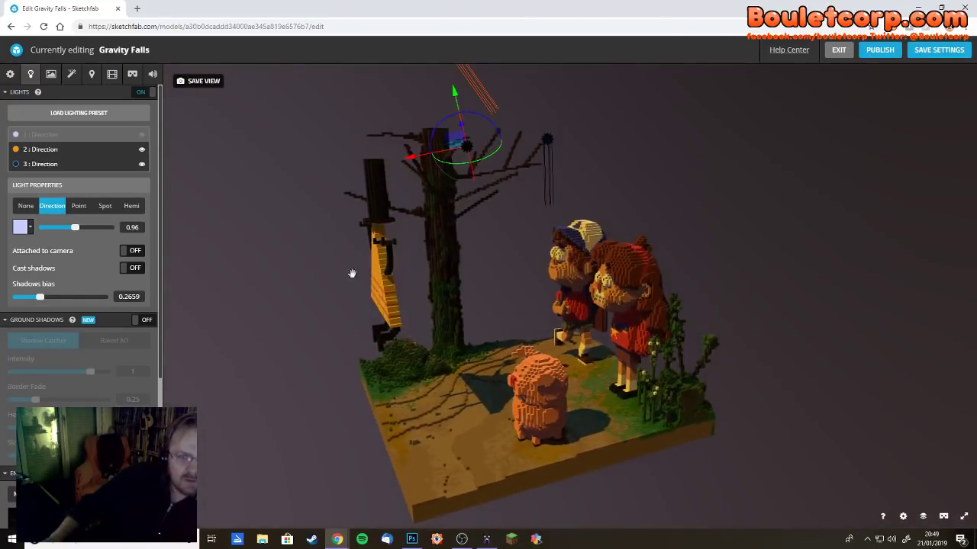
- Turn on the material's emission and import GravityFalls-Alpha.png as its emission texture
click(55, 76)
scroll(107, 227, down, 1)
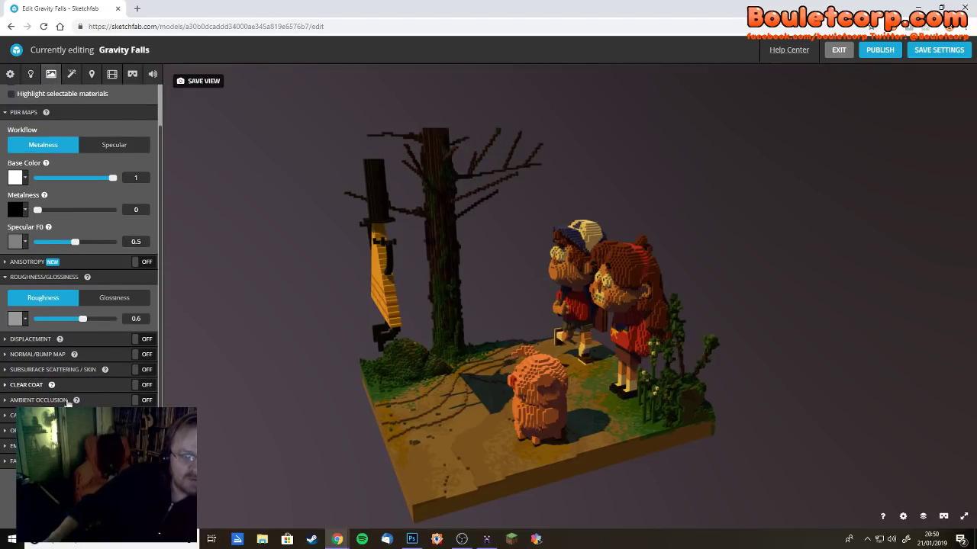
click(46, 446)
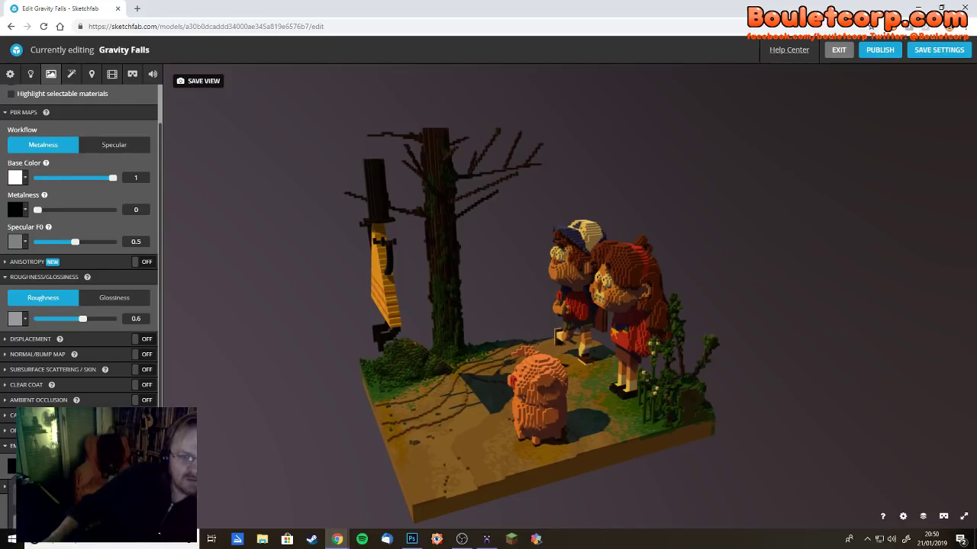
scroll(79, 252, down, 1)
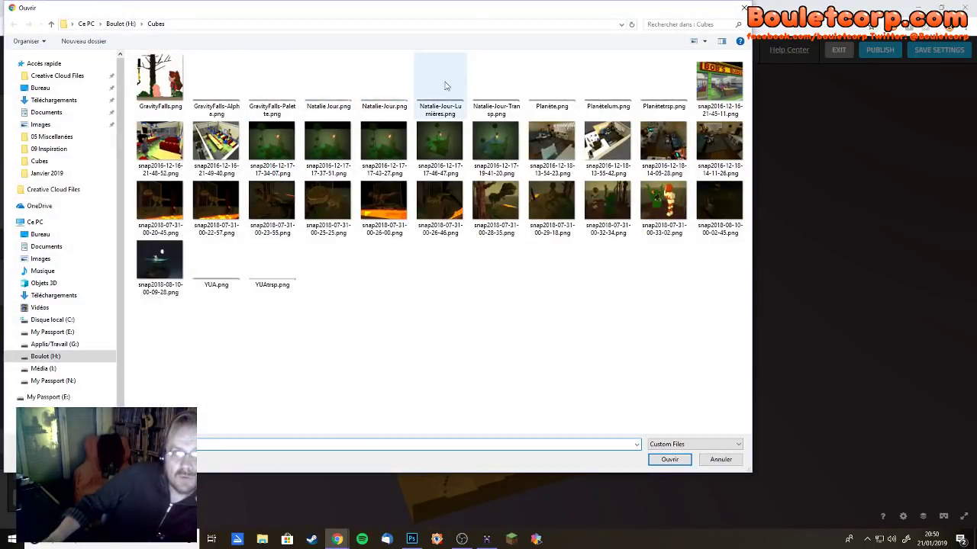
click(227, 105)
double_click(226, 103)
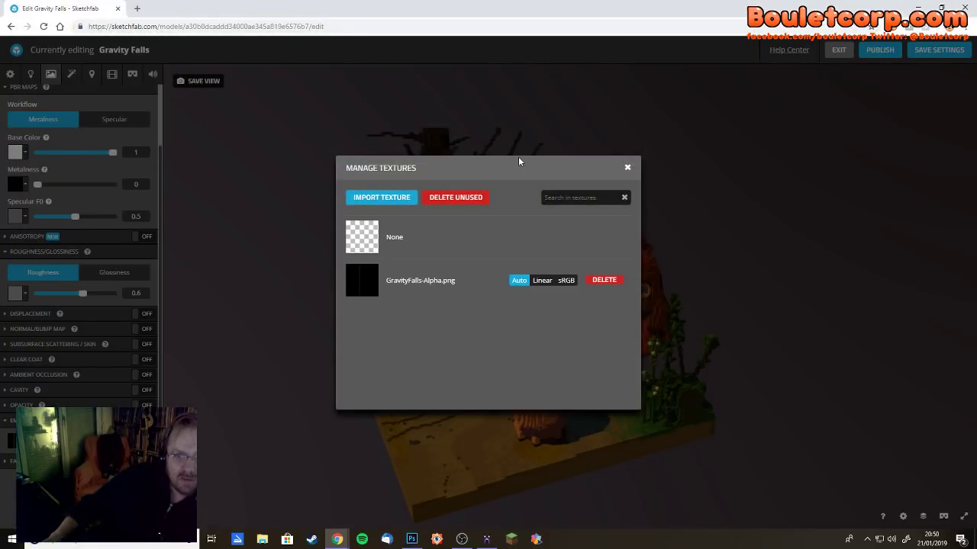
click(367, 287)
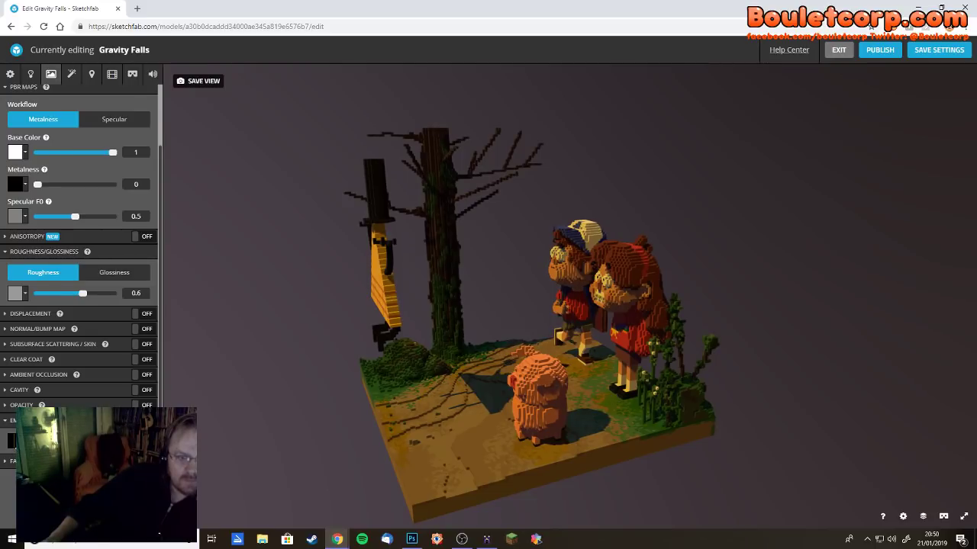
- Set the emission intensity to 6.48, check the glow around the model and compare the colour and texture options, keeping texture
scroll(42, 390, down, 2)
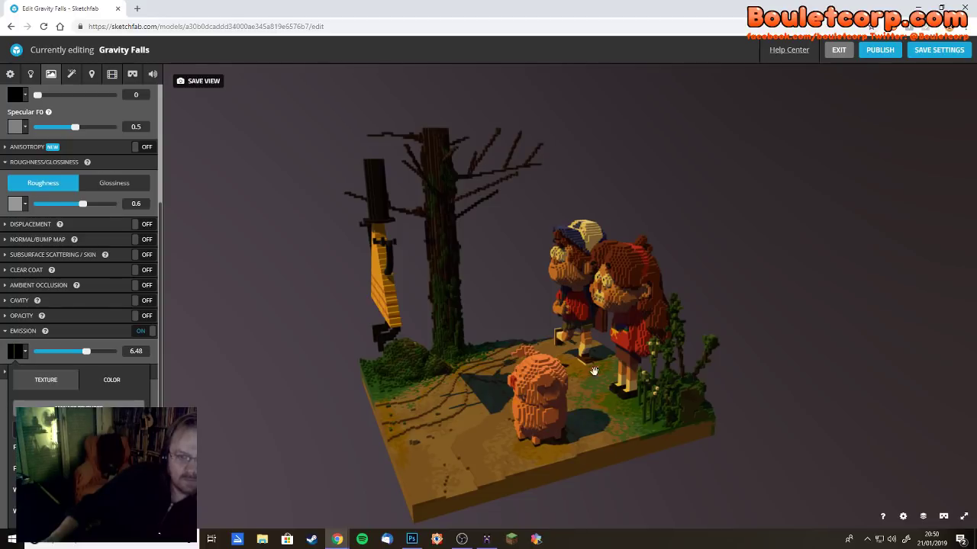
scroll(77, 305, up, 1)
drag(458, 359, 524, 378)
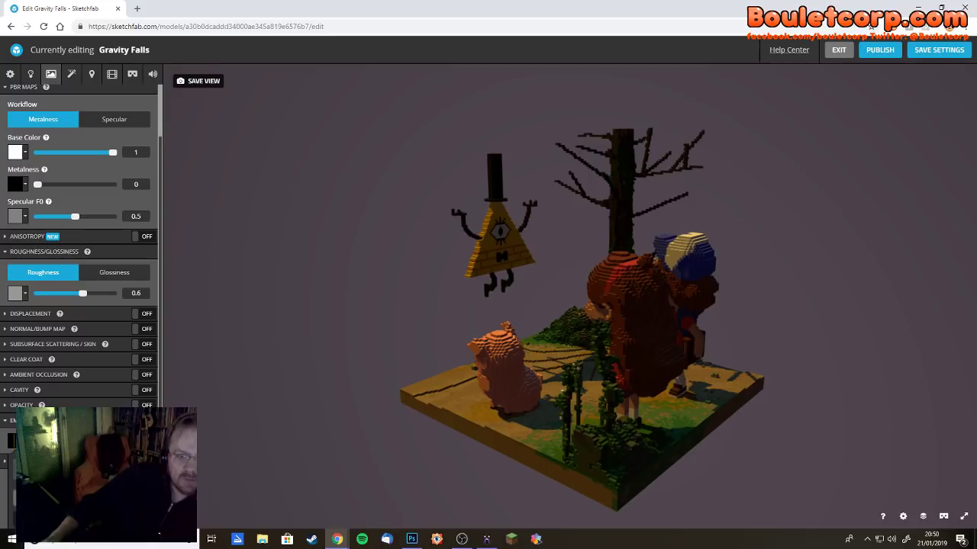
scroll(79, 305, down, 1)
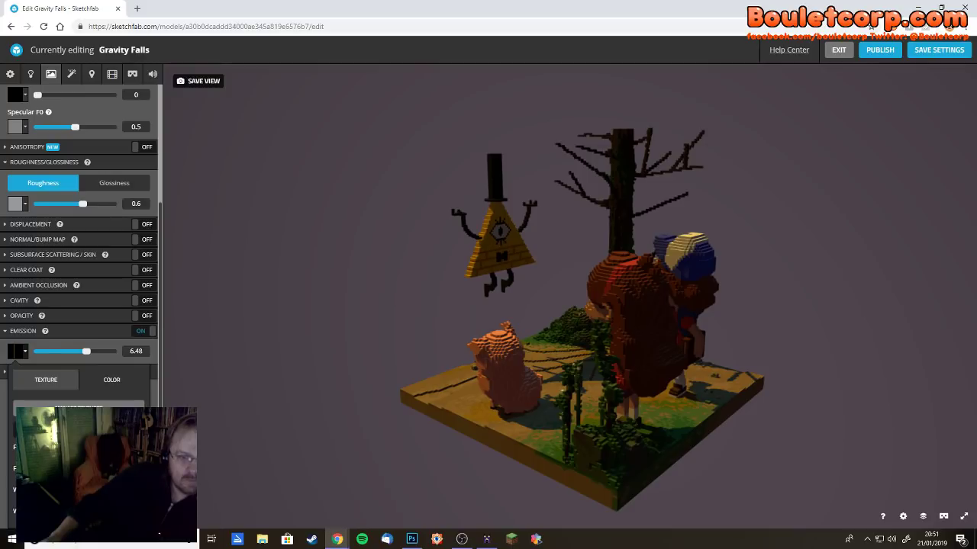
click(105, 383)
click(55, 381)
scroll(152, 381, up, 1)
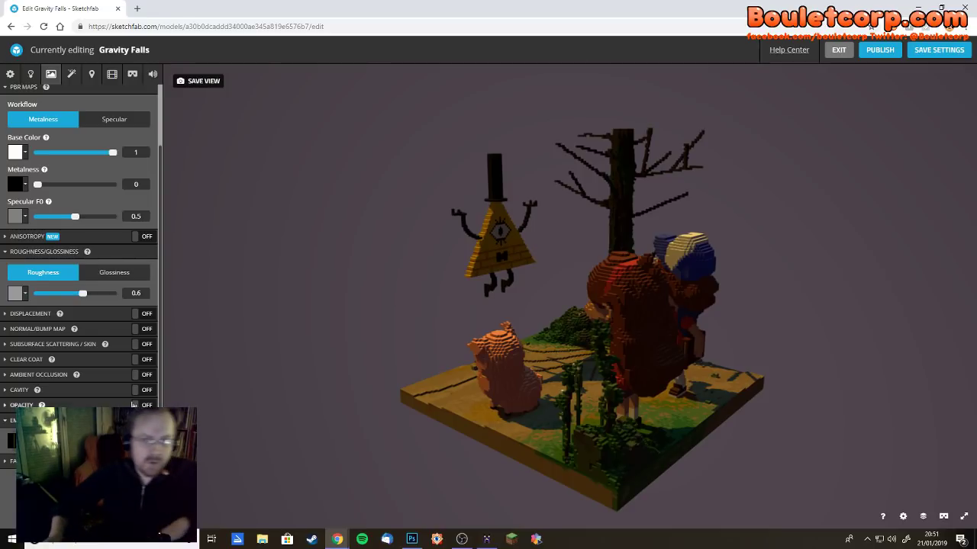
- Compare the Classic and Matcap renderers on the scene and set the renderer to Classic
drag(305, 390, 567, 410)
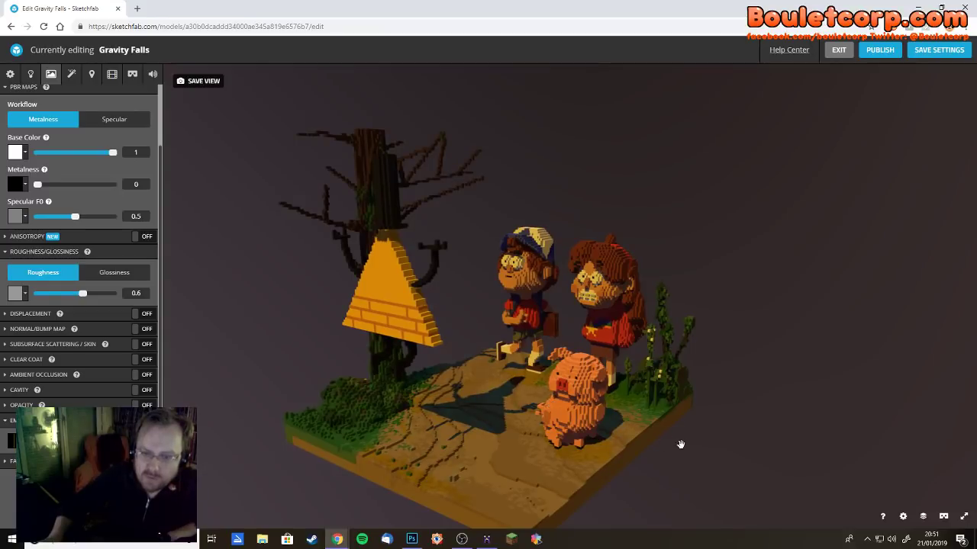
drag(679, 445, 649, 430)
drag(388, 355, 442, 387)
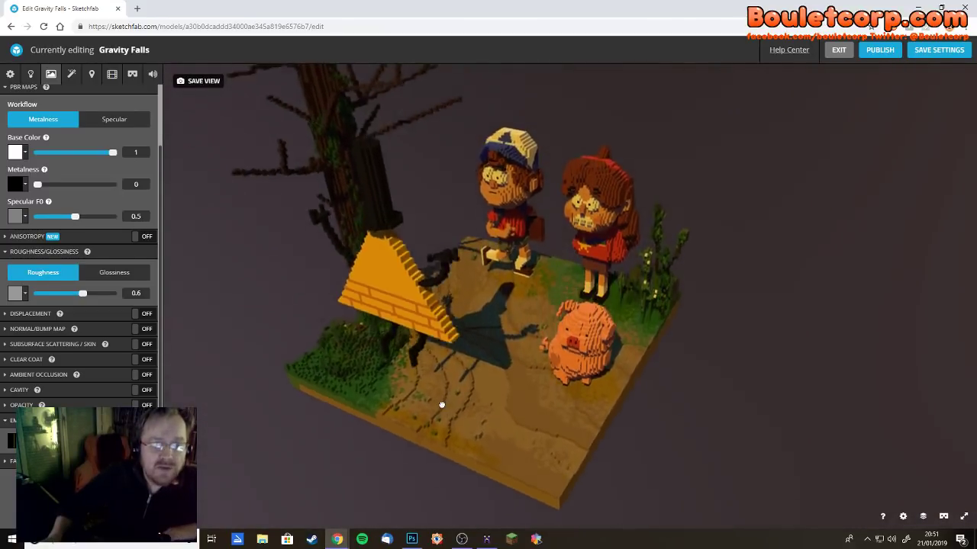
click(10, 76)
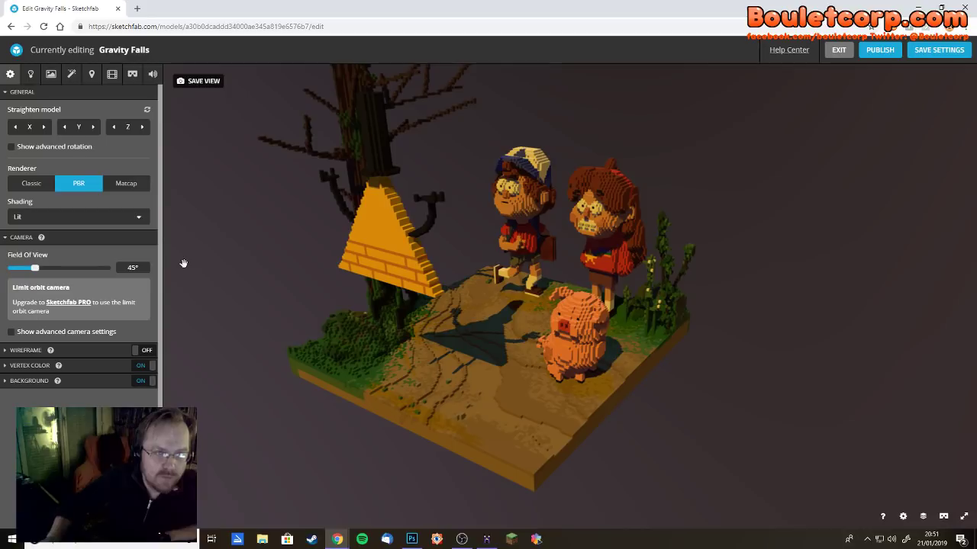
click(31, 183)
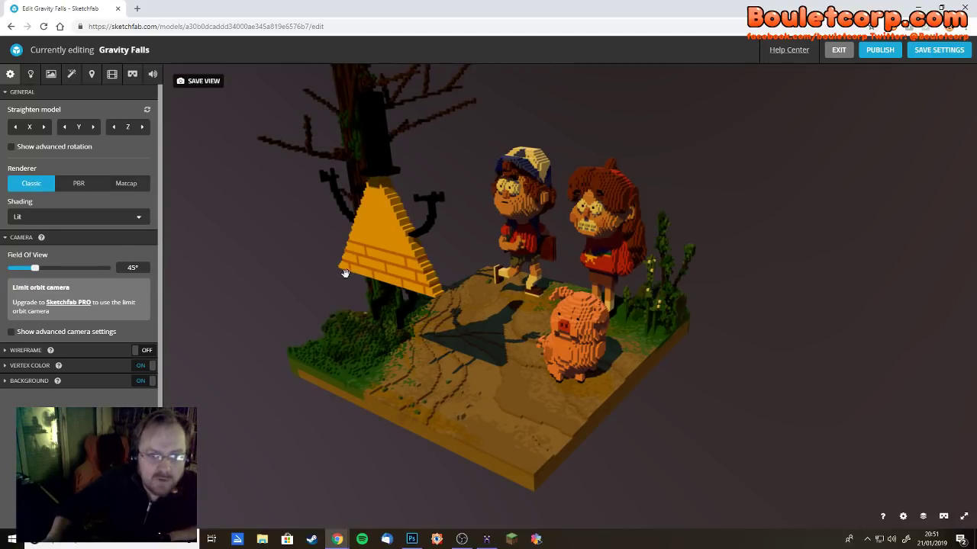
click(118, 185)
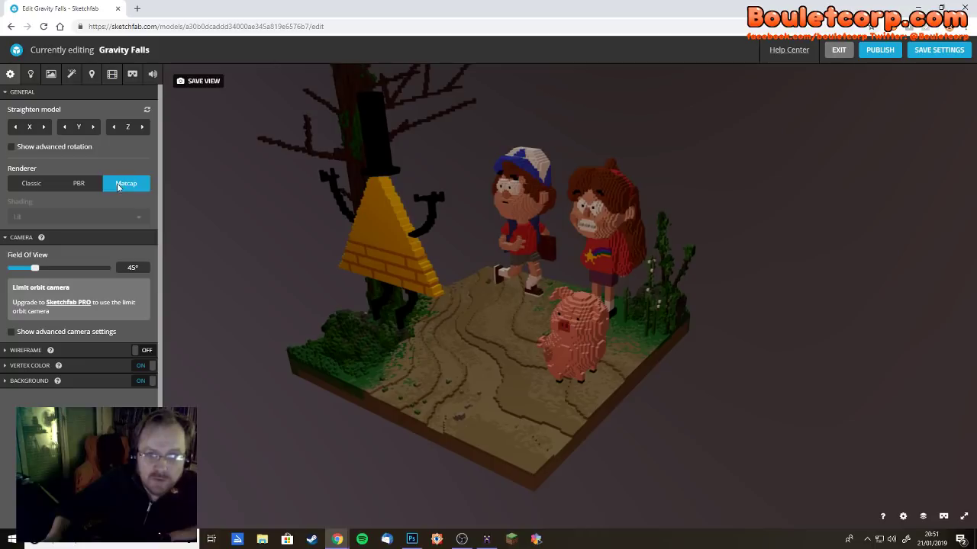
click(34, 185)
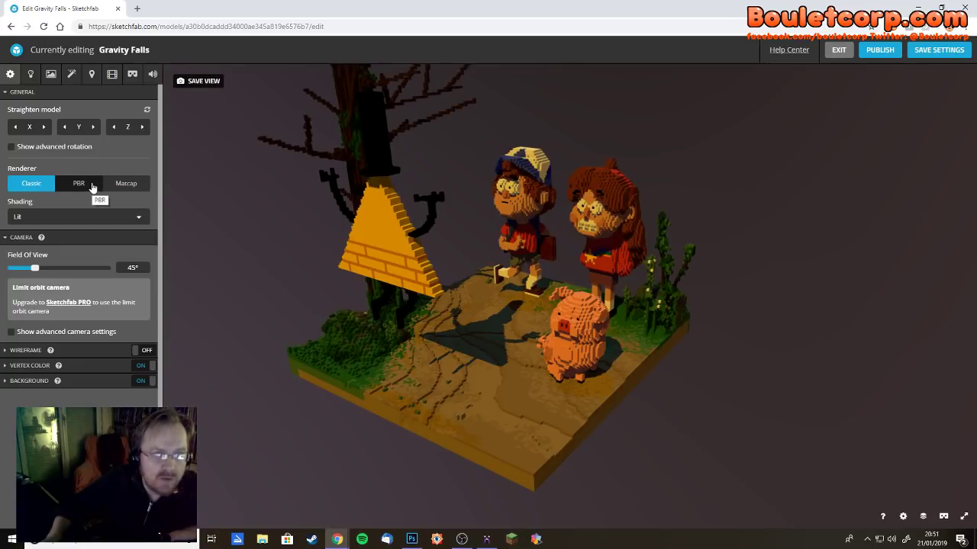
drag(320, 244, 491, 303)
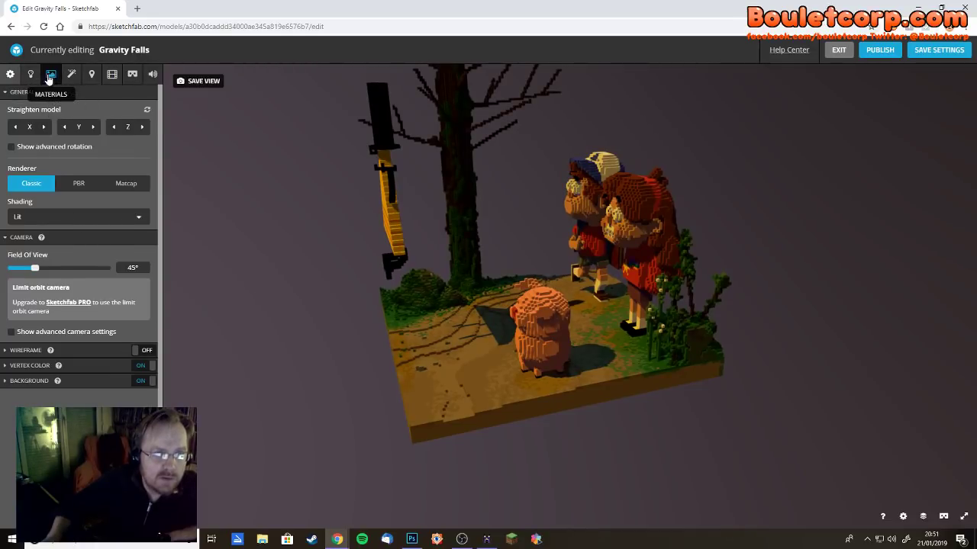
- Open the material settings, look at the emission texture options and show the editor full screen
click(49, 76)
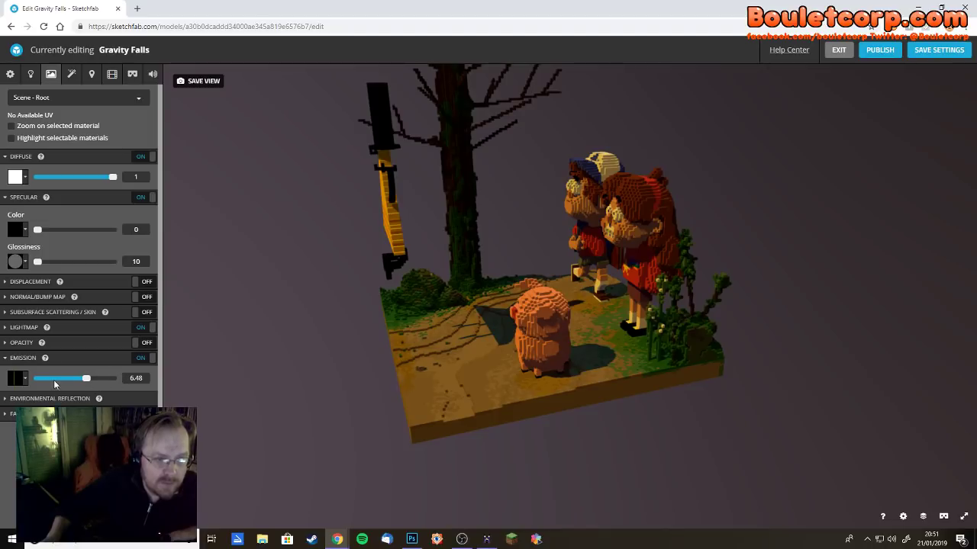
click(17, 378)
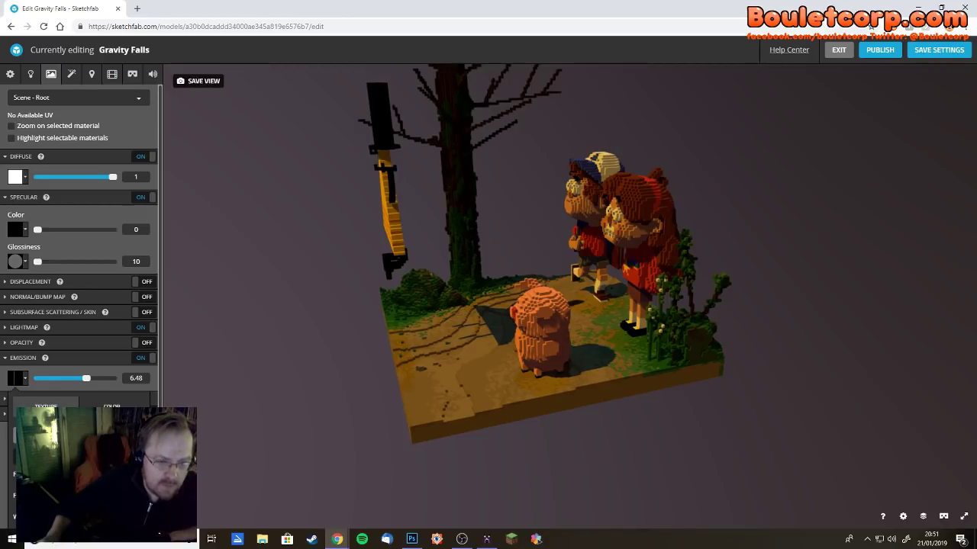
key(Escape)
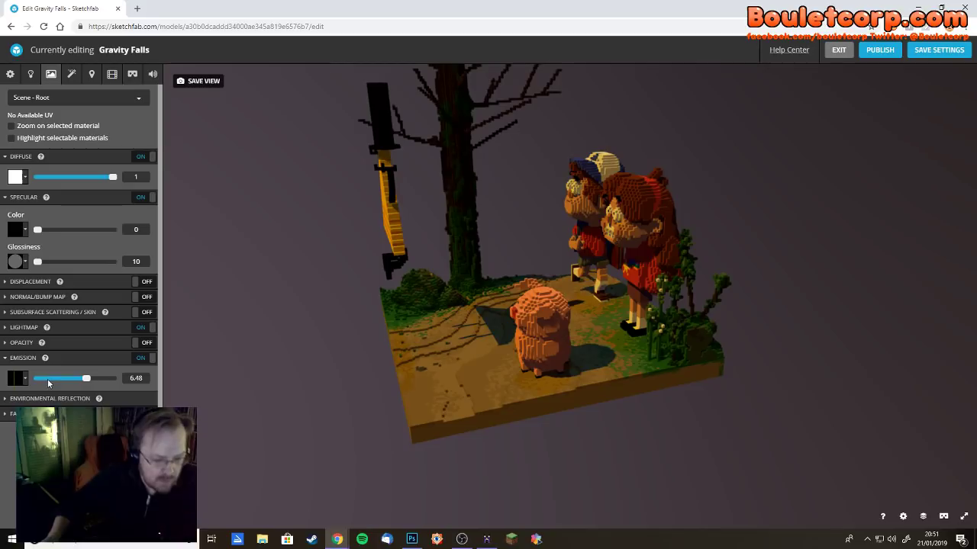
key(super)
key(super)
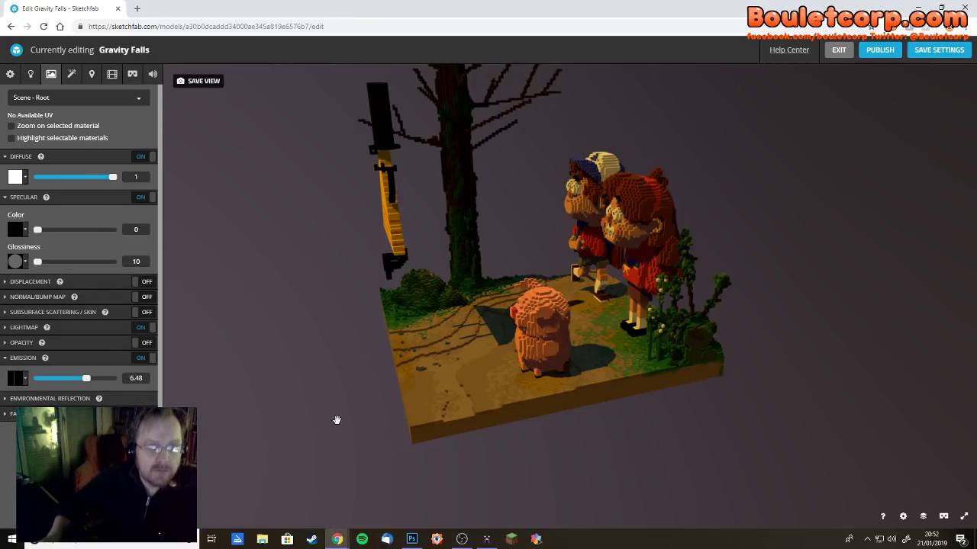
key(F11)
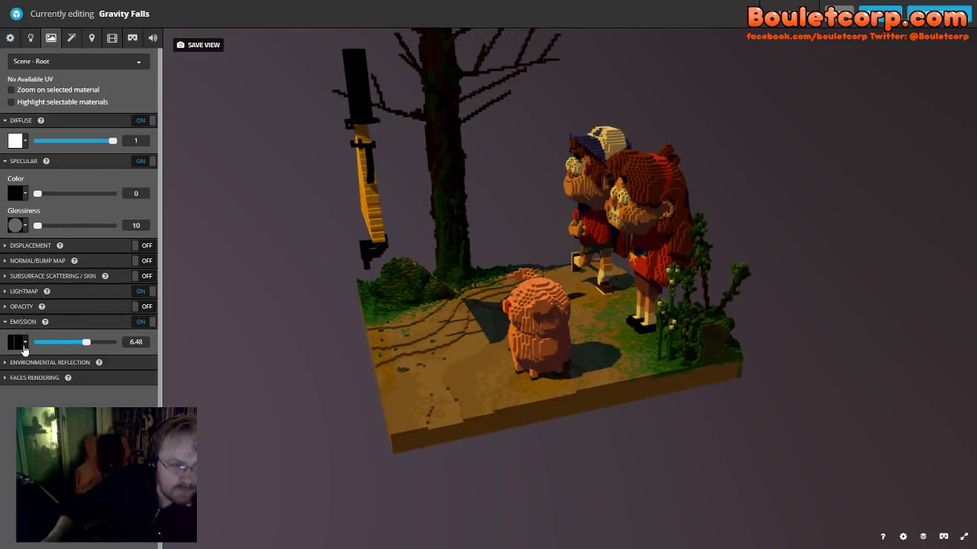
- Set the color space of GravityFalls-Alpha.png to Linear in the texture manager and apply it as the emission texture
click(18, 343)
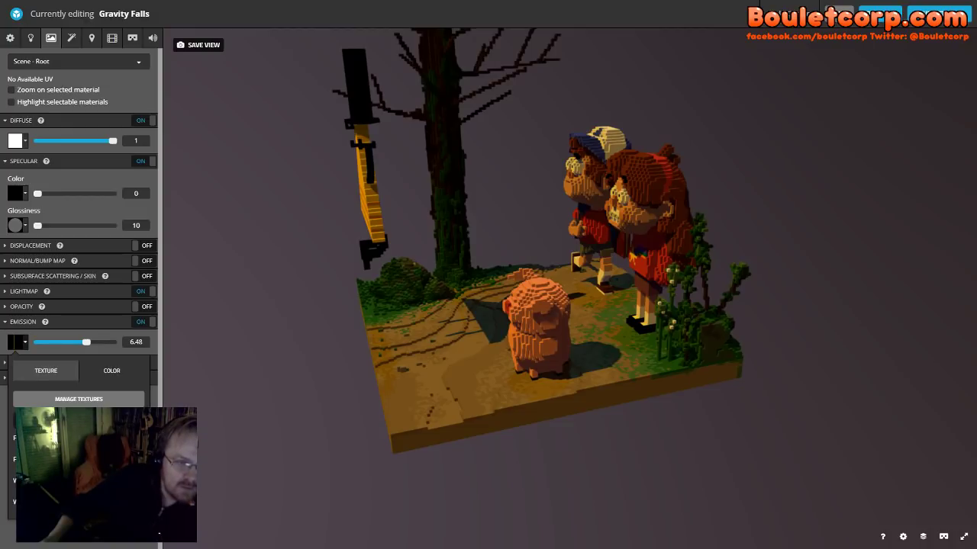
click(126, 374)
click(73, 373)
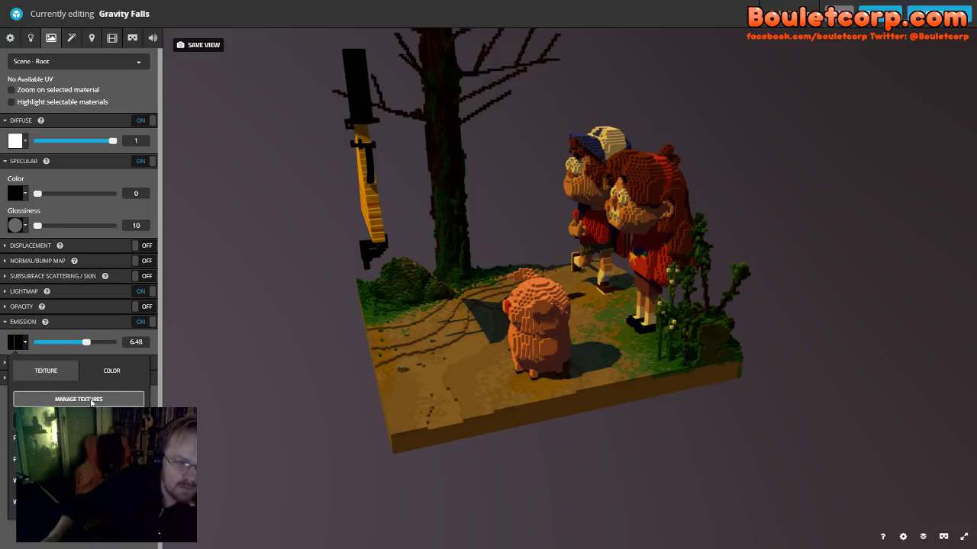
click(79, 400)
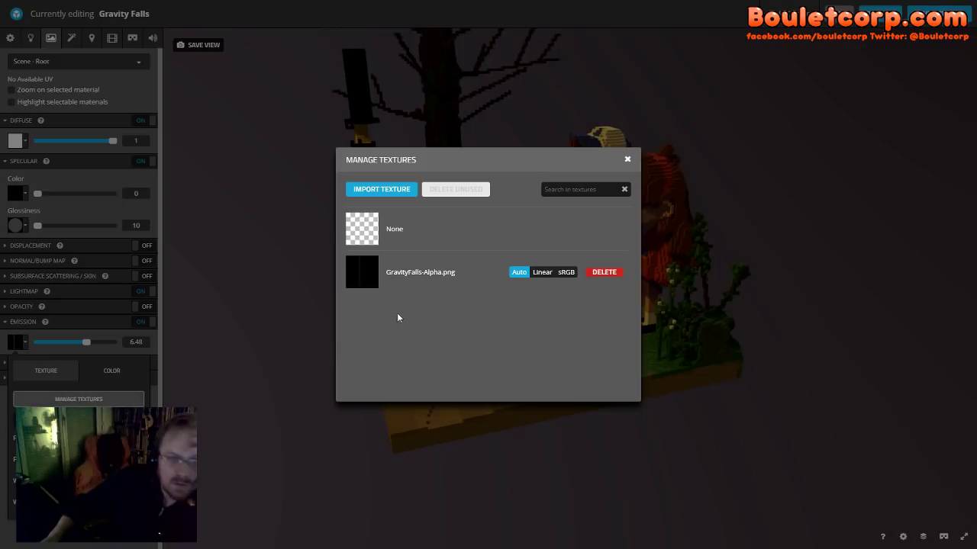
click(541, 273)
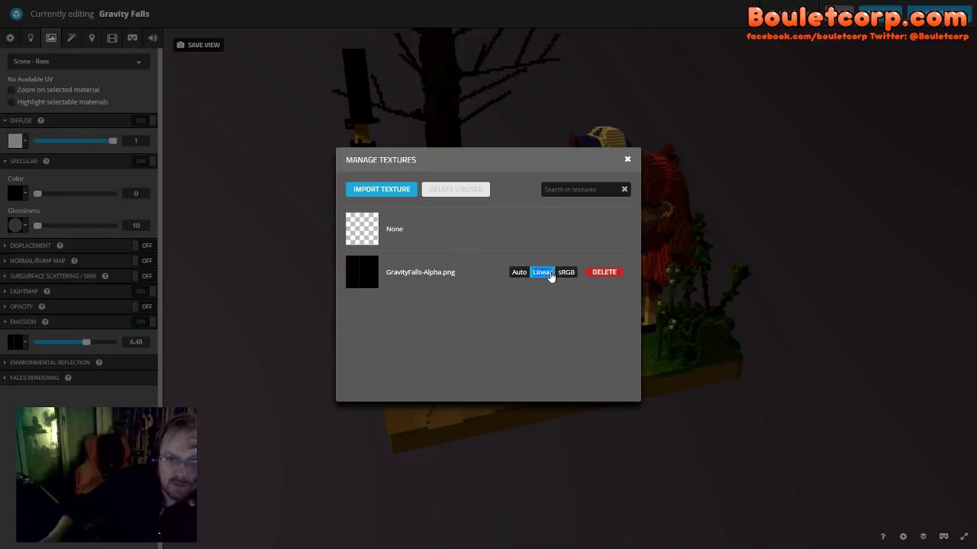
click(568, 273)
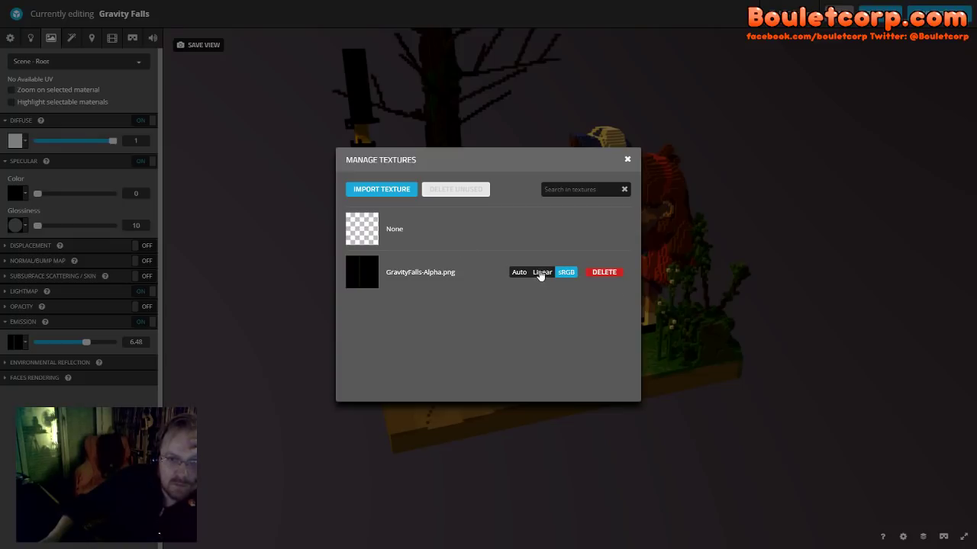
click(540, 273)
click(369, 287)
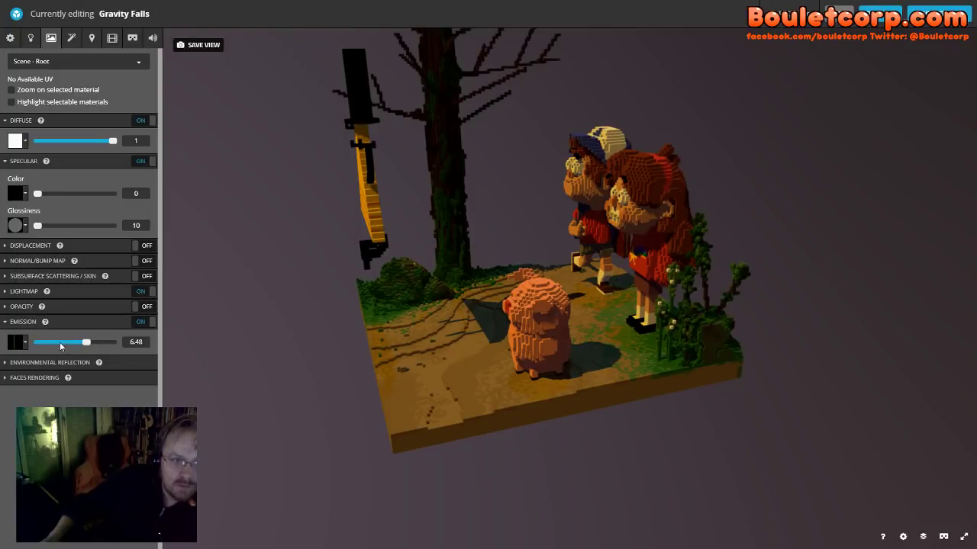
- Set the emission intensity to 3.13 and check the yellow triangle and the characters from the front
drag(85, 343, 64, 349)
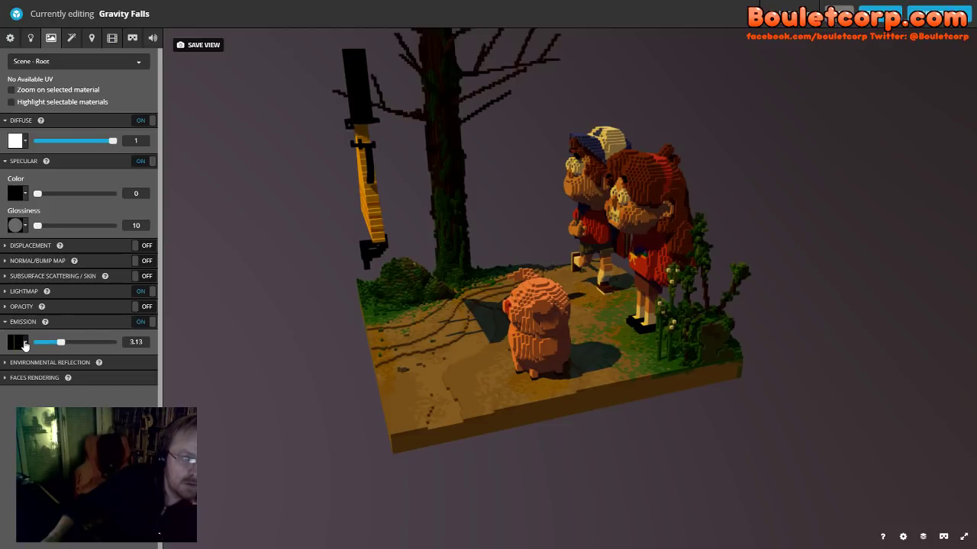
drag(290, 362, 367, 350)
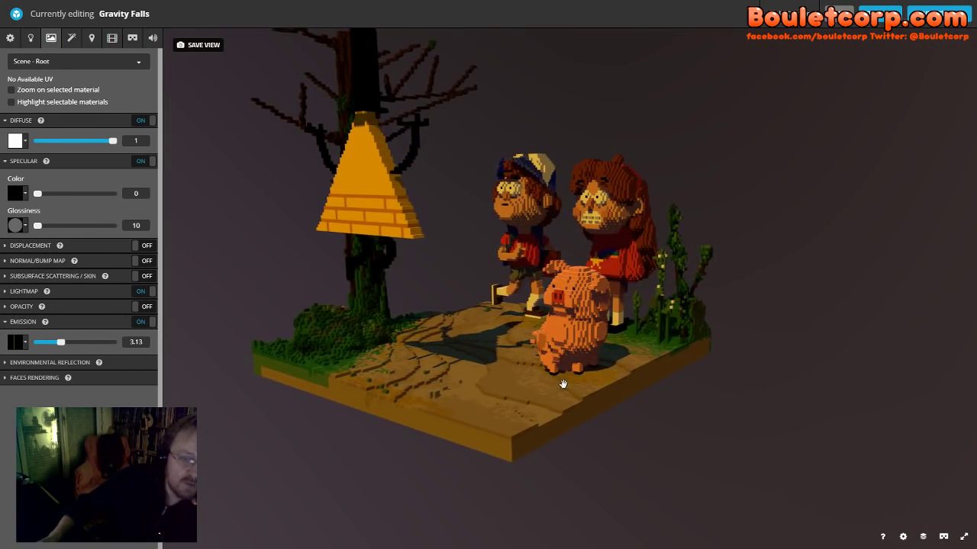
drag(562, 384, 438, 408)
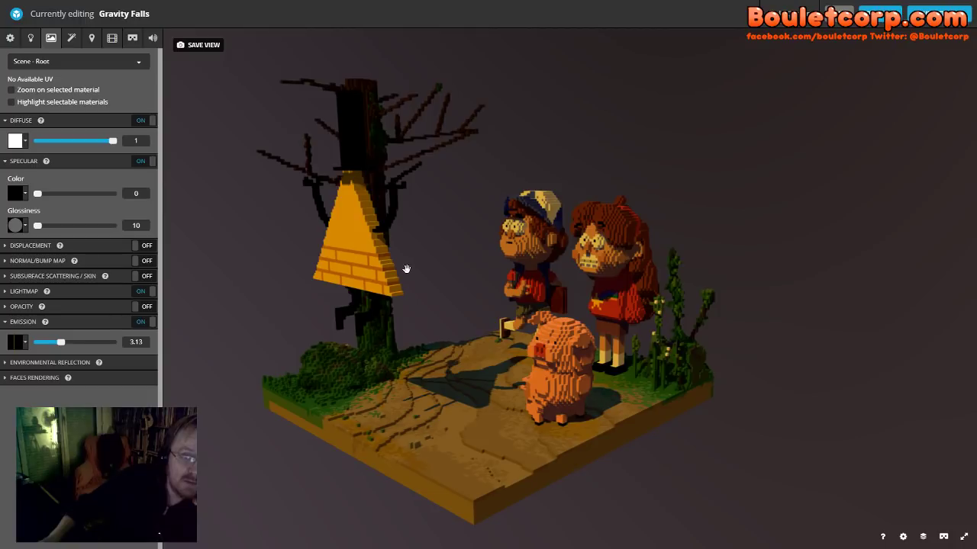
click(13, 343)
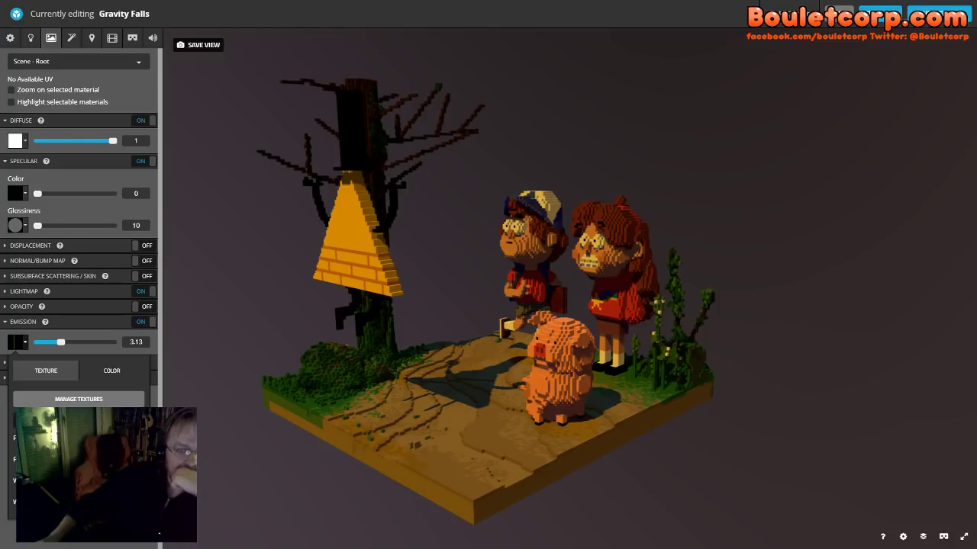
click(80, 345)
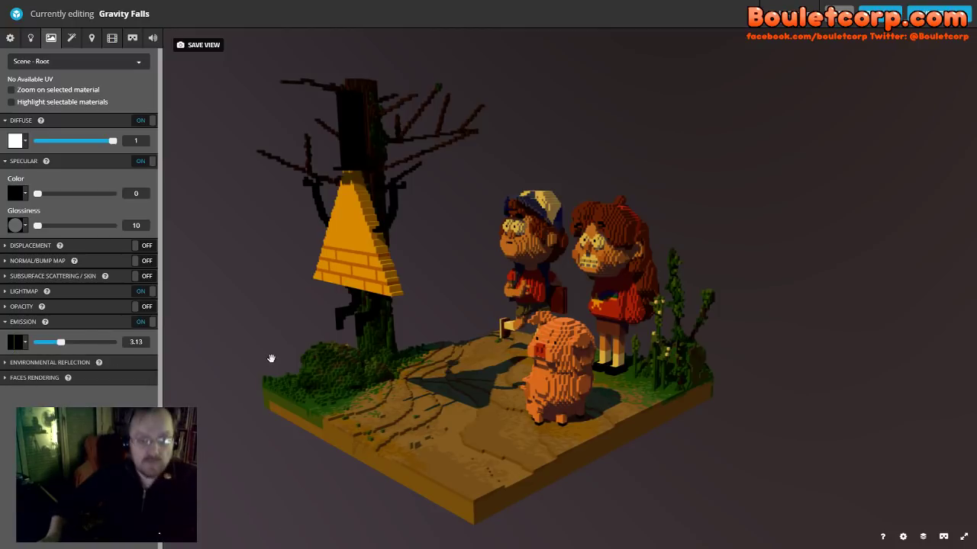
key(F11)
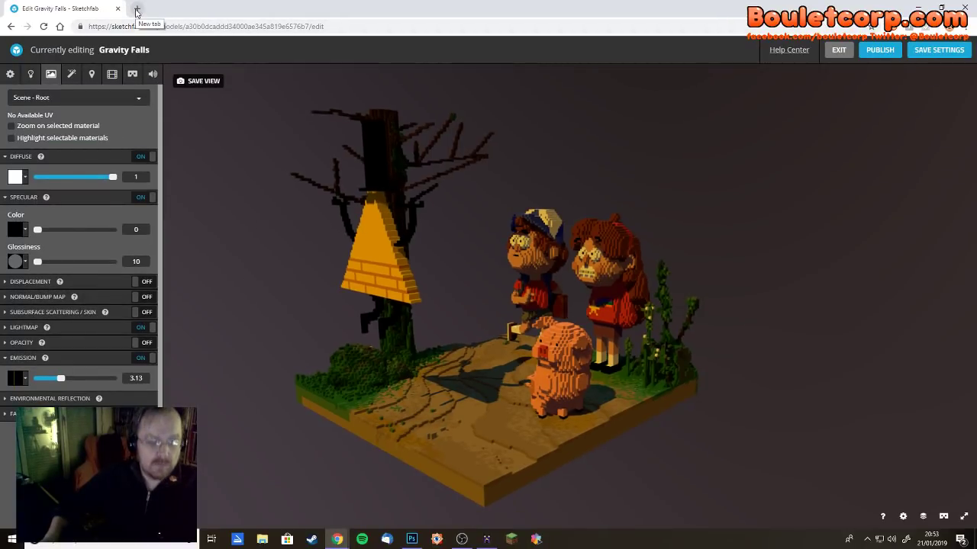
click(160, 26)
click(161, 26)
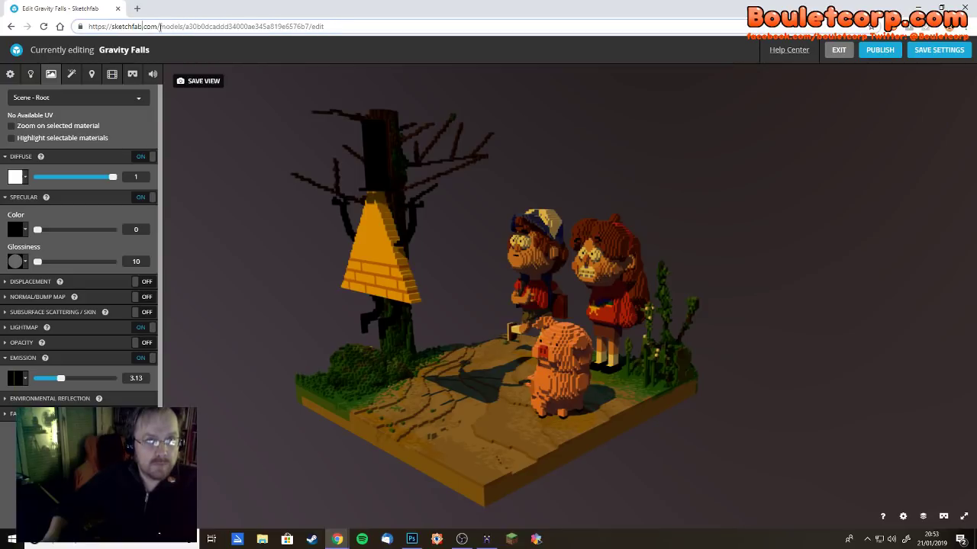
drag(157, 26, 39, 34)
key(ctrl+c)
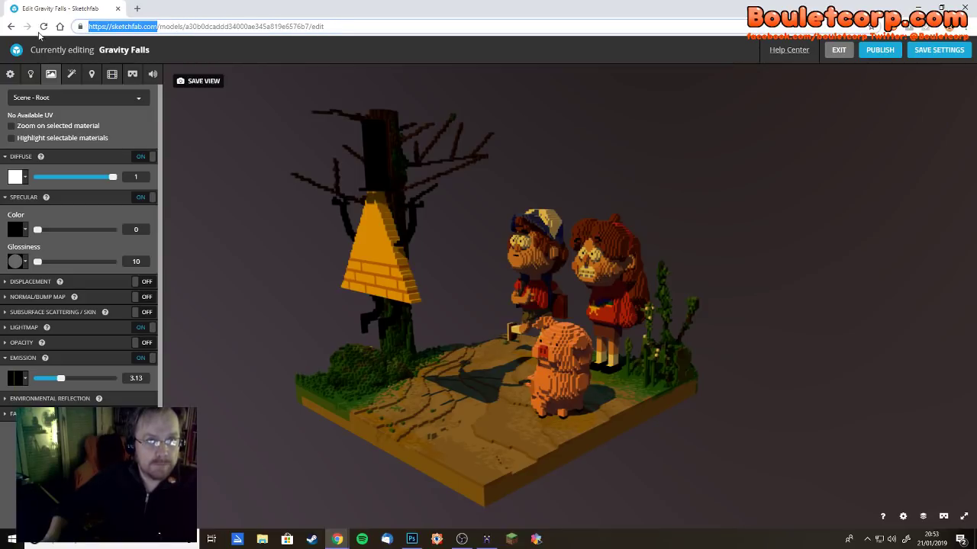
click(136, 8)
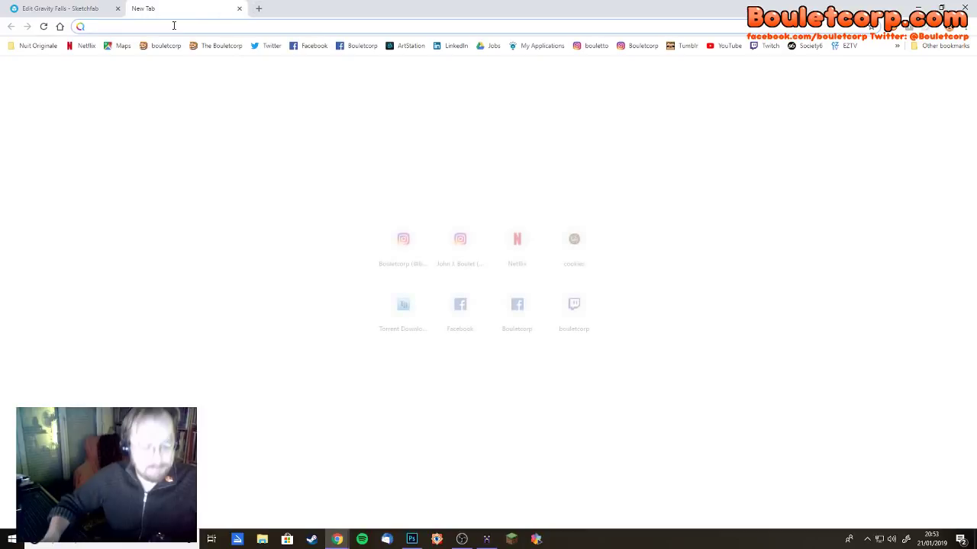
key(ctrl+v)
key(Return)
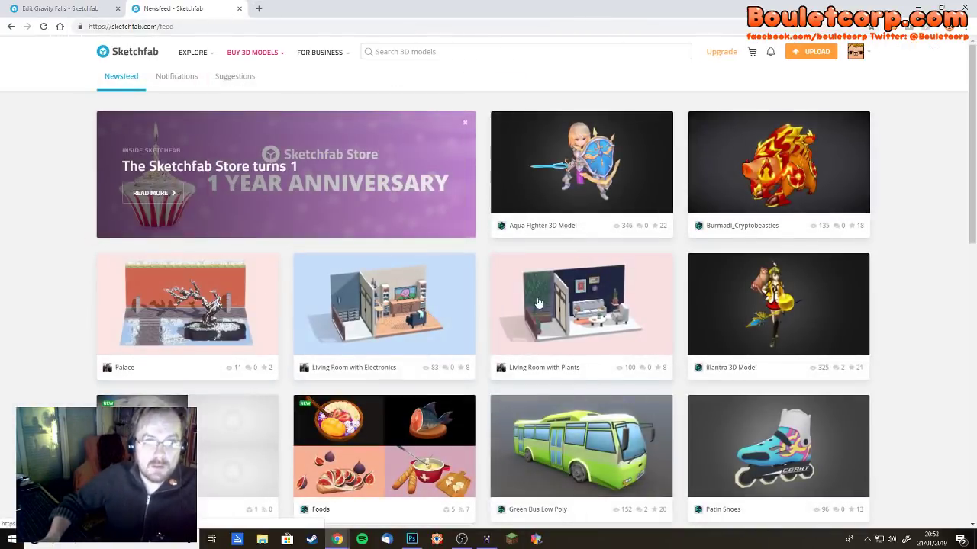
- Find the Prison model on the bouletcorp profile and open its 3D settings with the camera section expanded
click(856, 52)
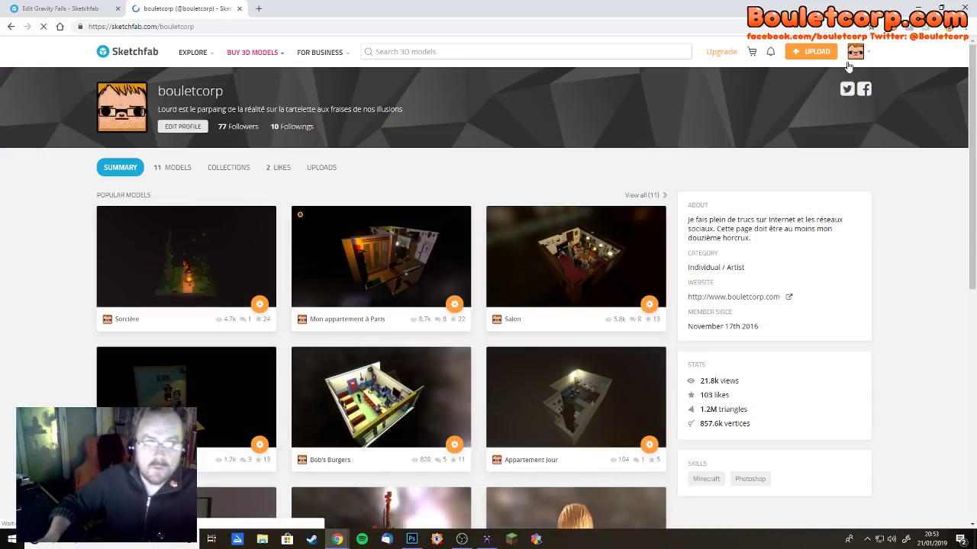
scroll(436, 208, down, 1)
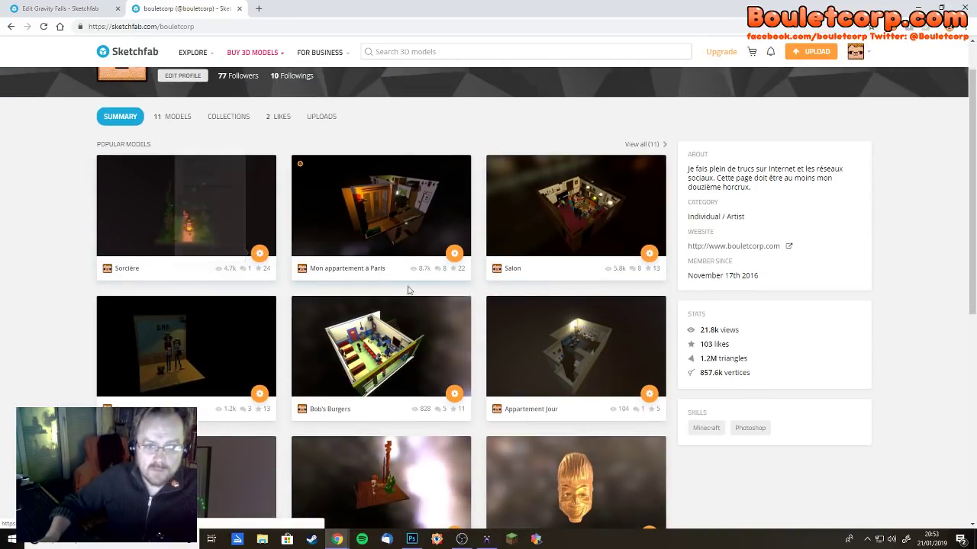
scroll(545, 277, down, 3)
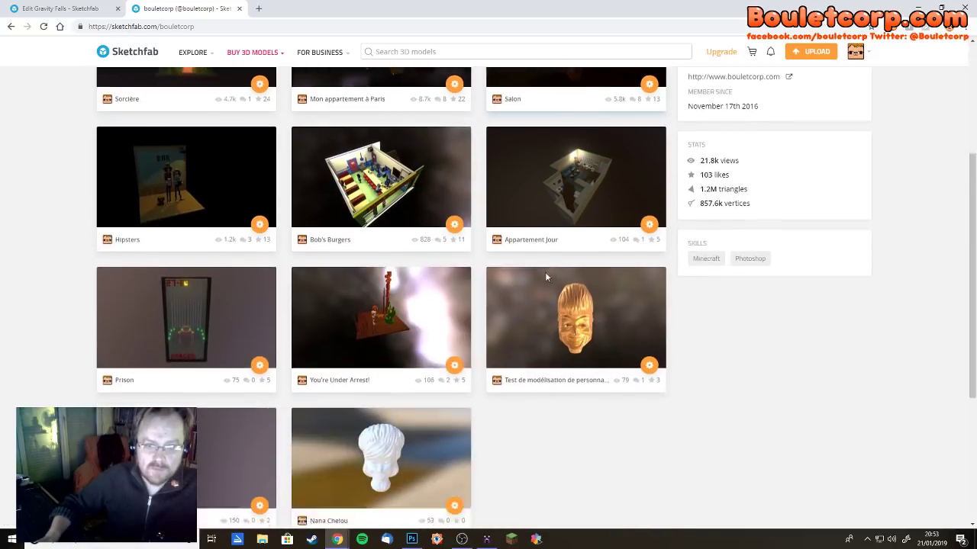
click(232, 291)
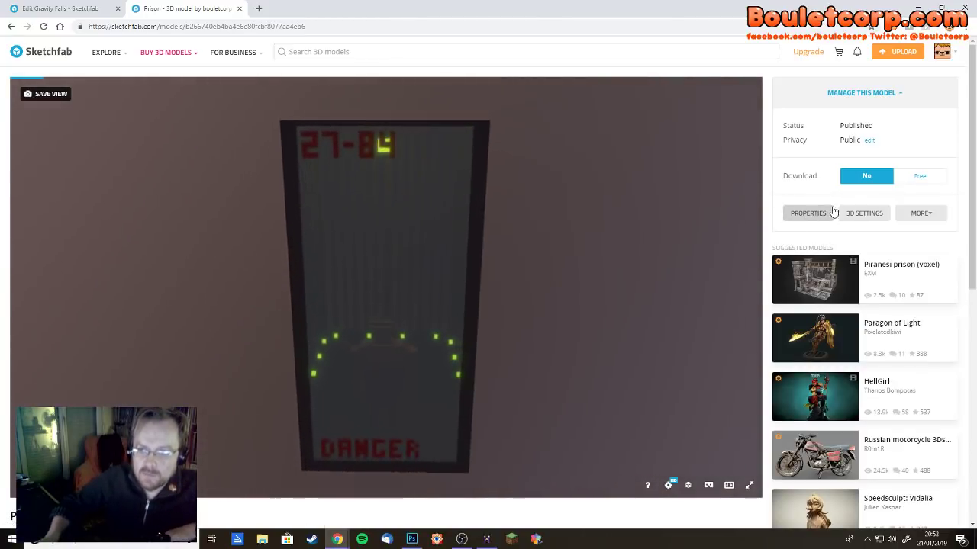
click(847, 216)
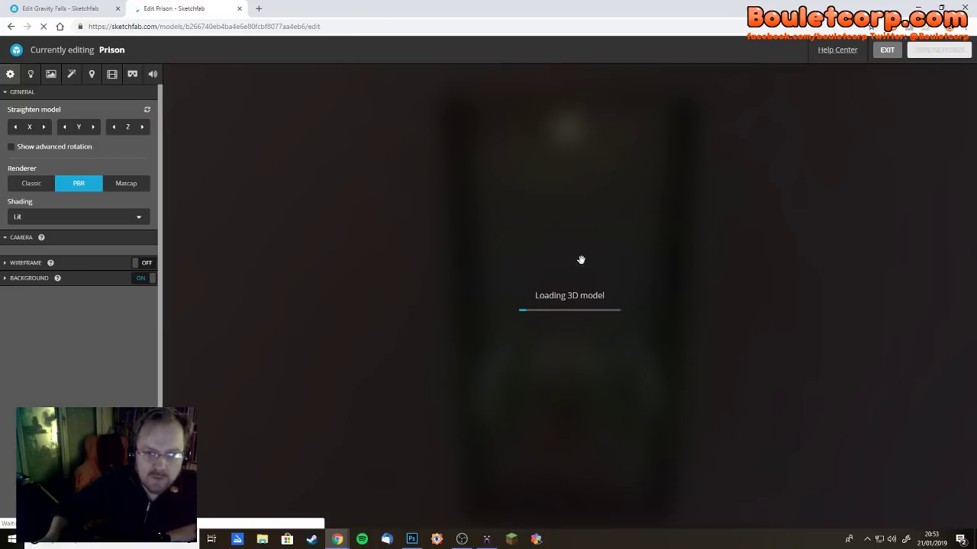
click(75, 234)
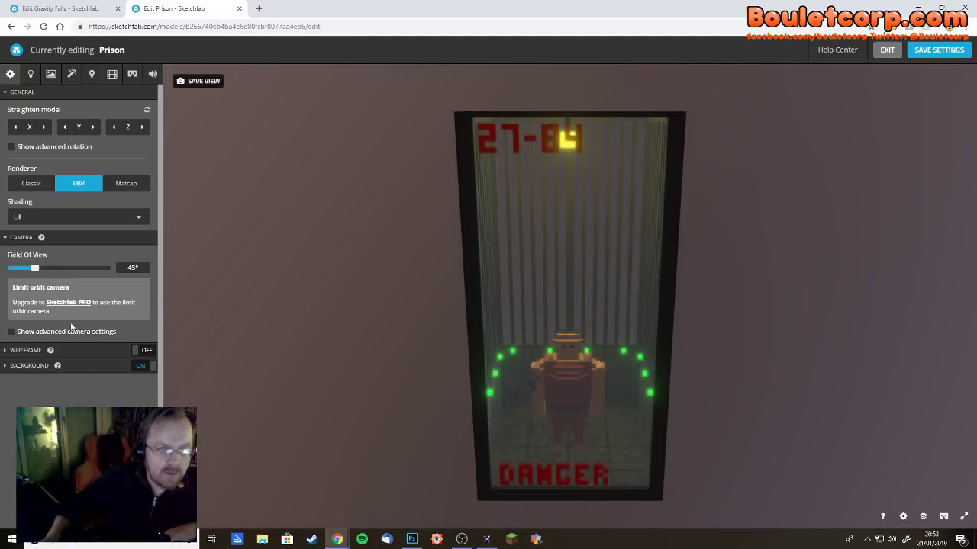
- Examine the Prison model's palette material, especially its emission intensity and texture, as a reference for the glow
click(51, 73)
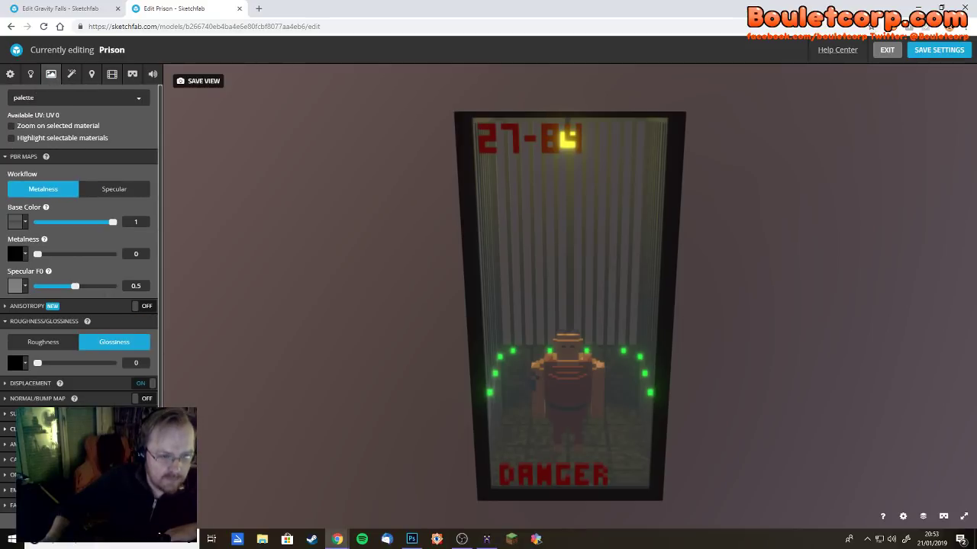
scroll(80, 267, down, 1)
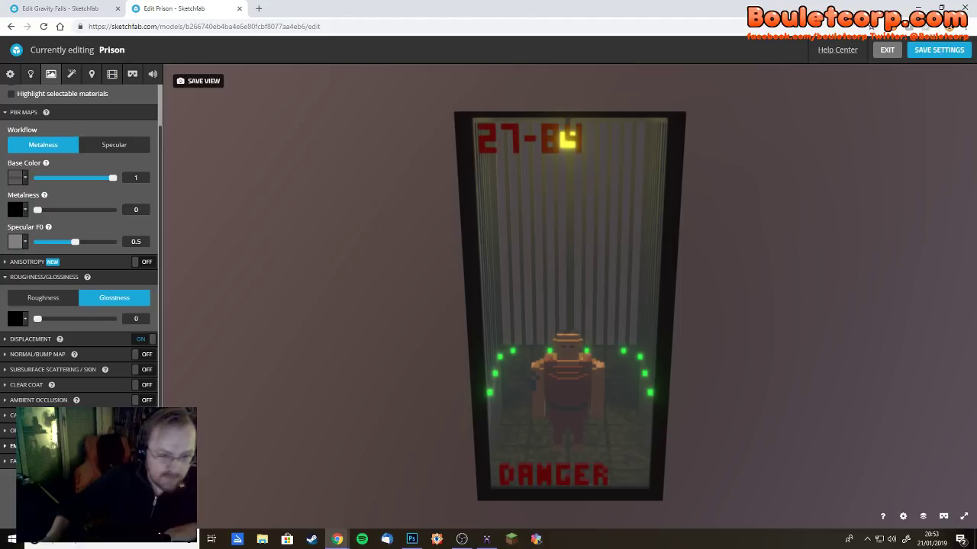
scroll(6, 451, down, 1)
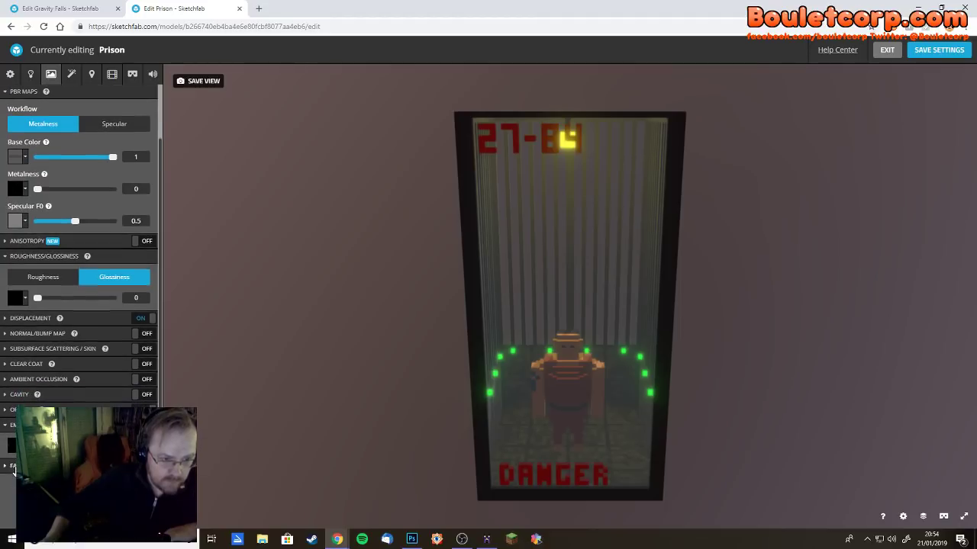
scroll(79, 305, down, 3)
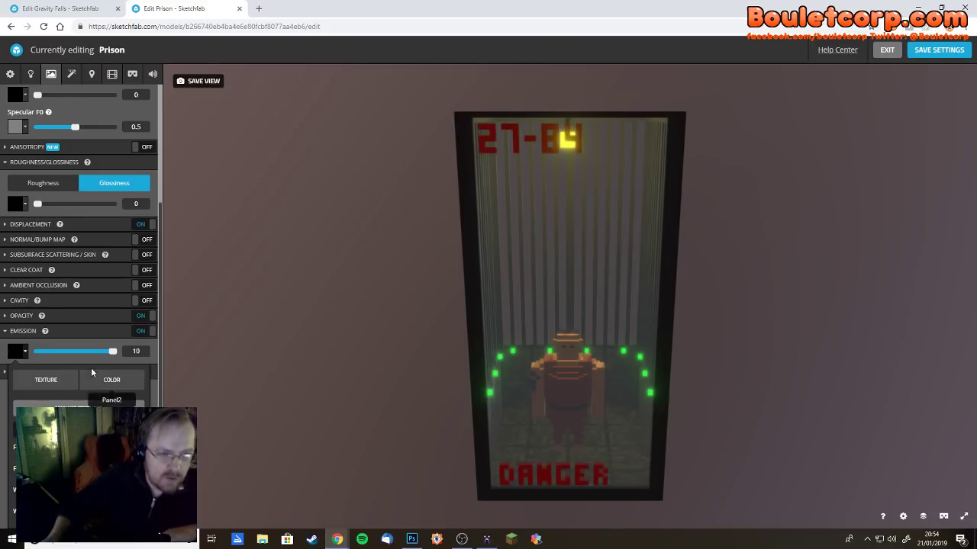
scroll(91, 368, up, 1)
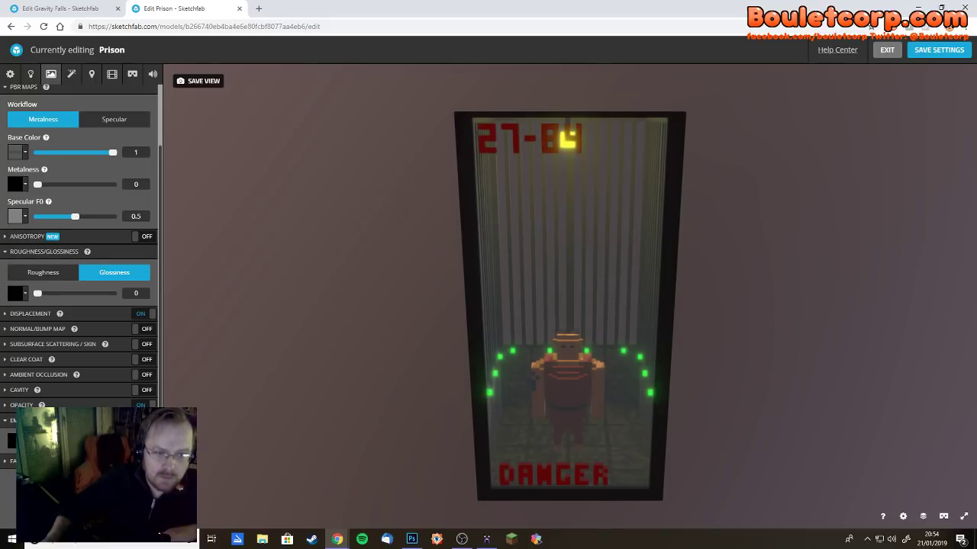
- Return to the Gravity Falls editor and review its emission settings for comparison with the Prison model
click(77, 9)
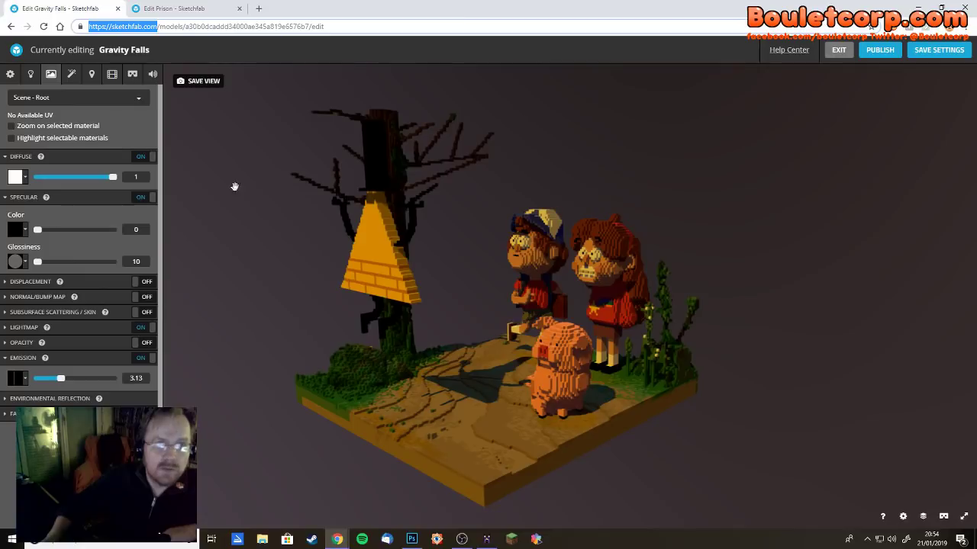
click(12, 358)
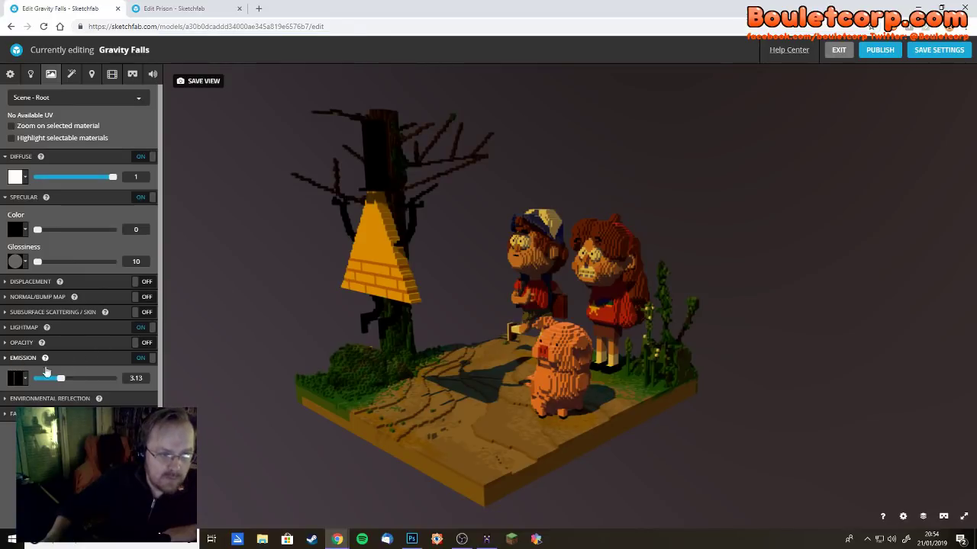
click(22, 358)
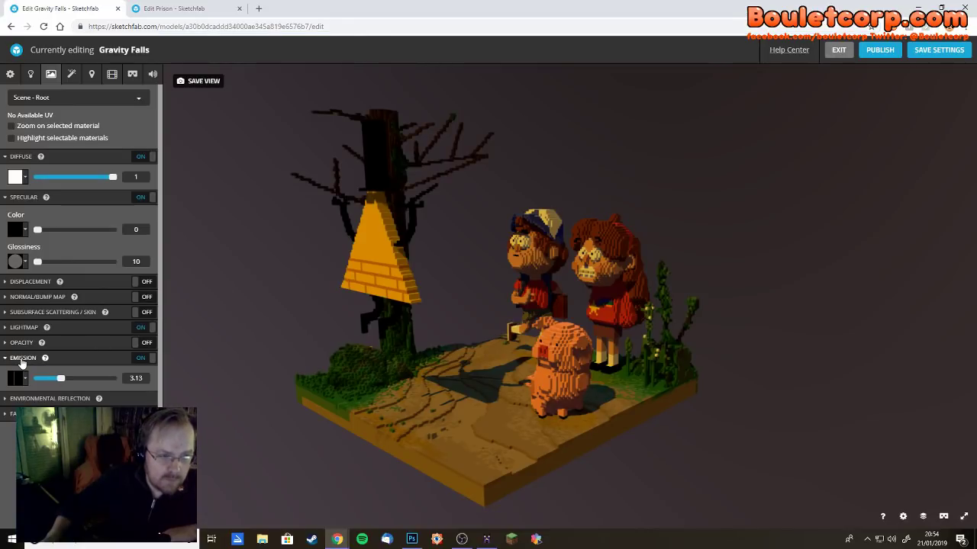
- Leave the Gravity Falls 3D editor without saving the changed settings and return to the model's page
click(16, 378)
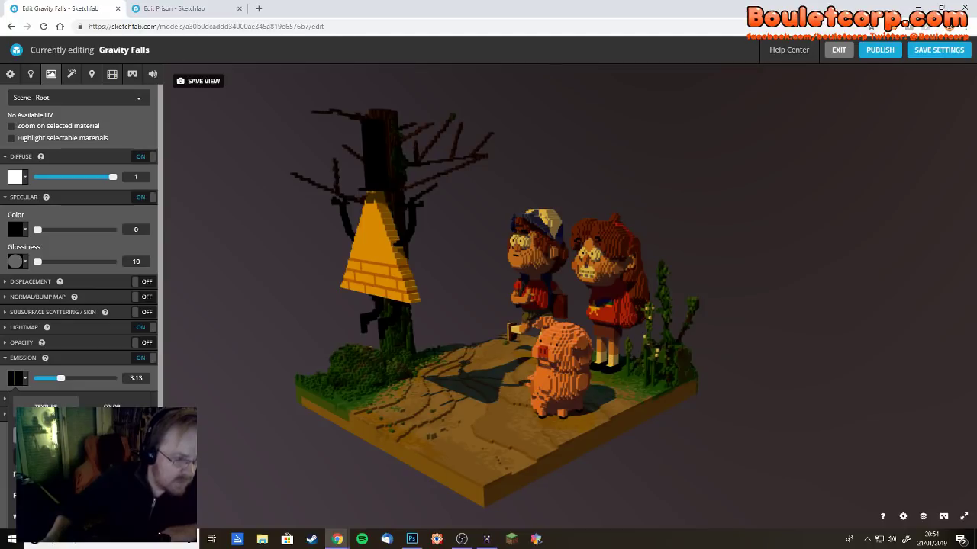
click(13, 79)
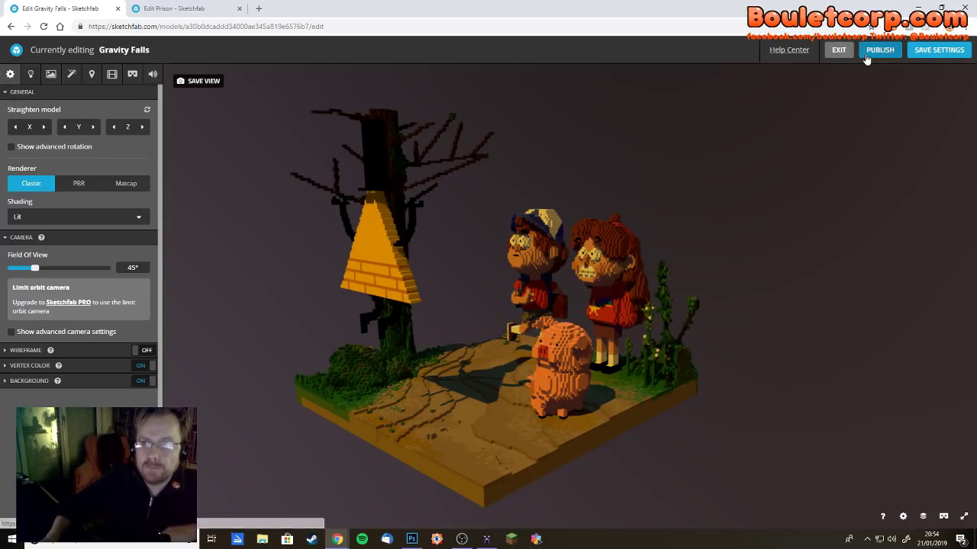
click(837, 52)
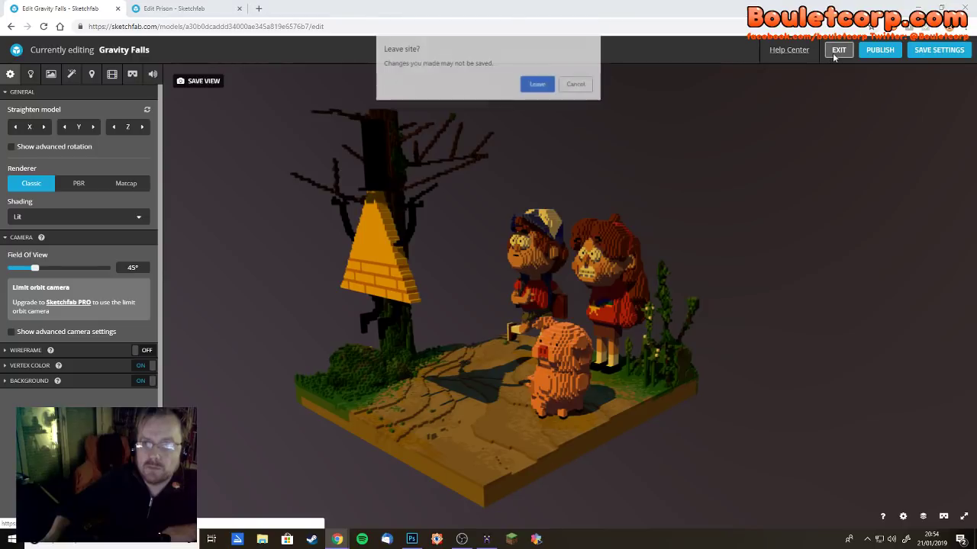
click(534, 86)
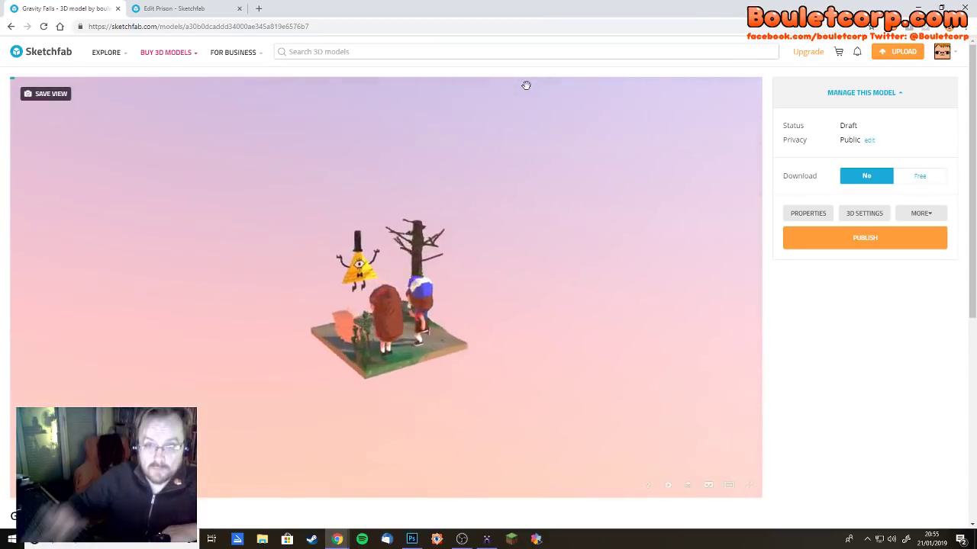
mouse_move(586, 223)
mouse_down()
mouse_move(623, 214)
mouse_move(543, 231)
mouse_move(571, 229)
mouse_up()
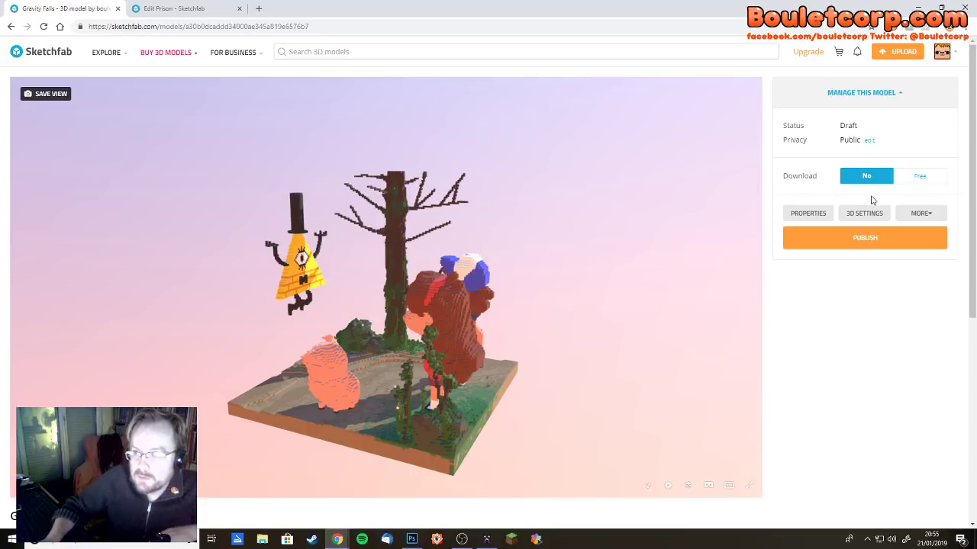
click(878, 95)
click(878, 94)
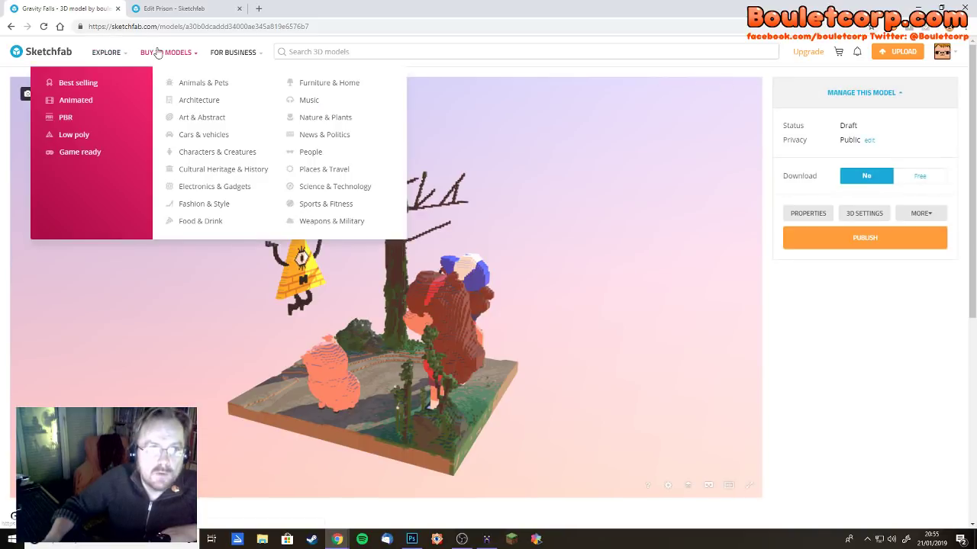
mouse_move(79, 56)
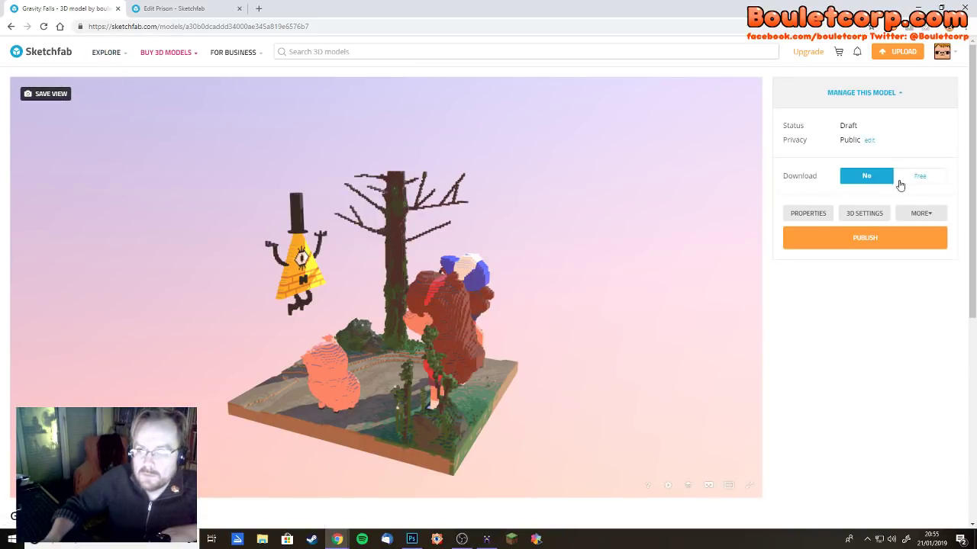
click(825, 214)
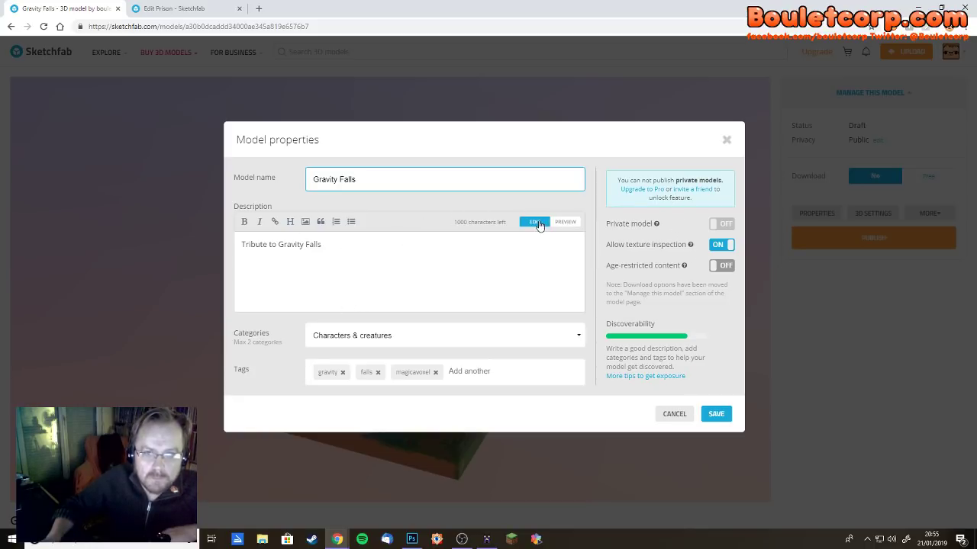
click(670, 414)
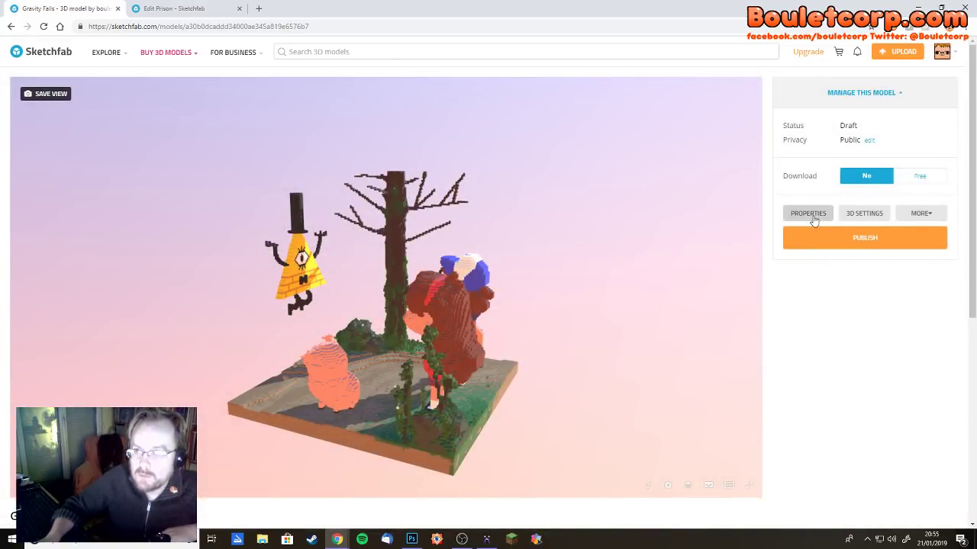
- Start a re-upload of the Gravity Falls model and try GravityFalls.mtl from the Cubes folder as the replacement file
click(927, 216)
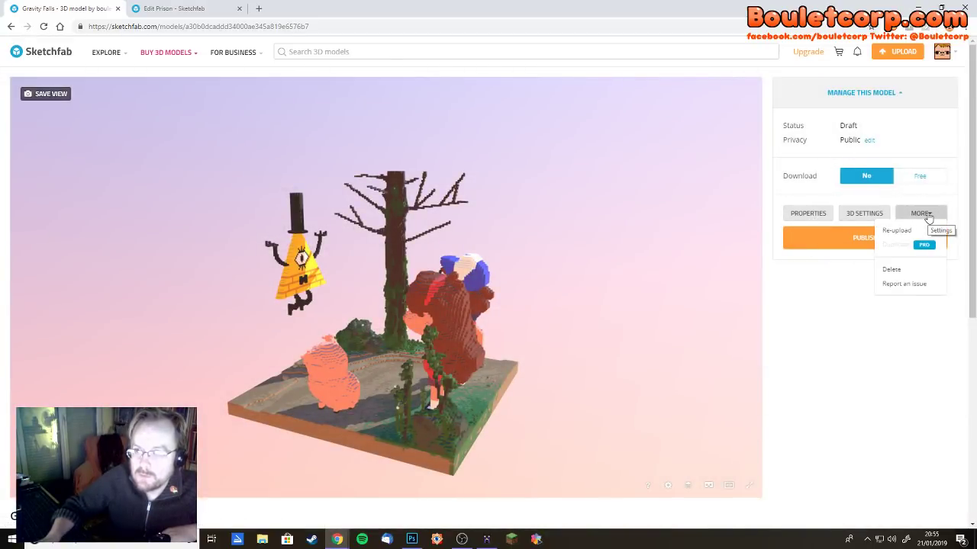
click(906, 231)
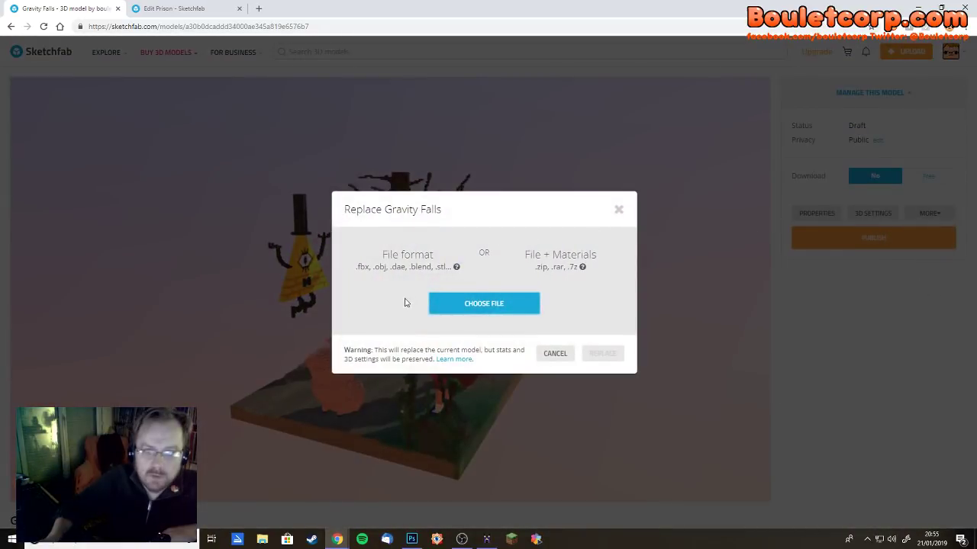
click(464, 303)
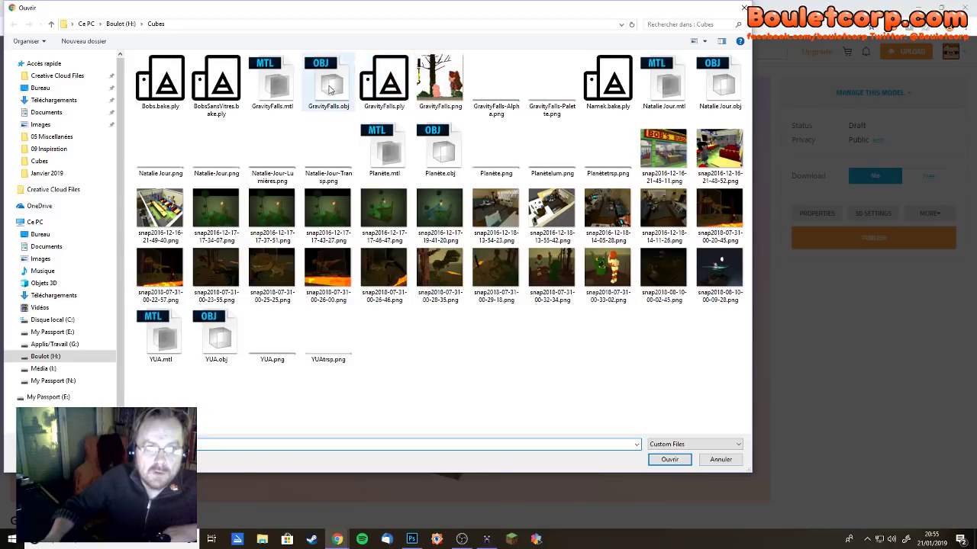
double_click(272, 86)
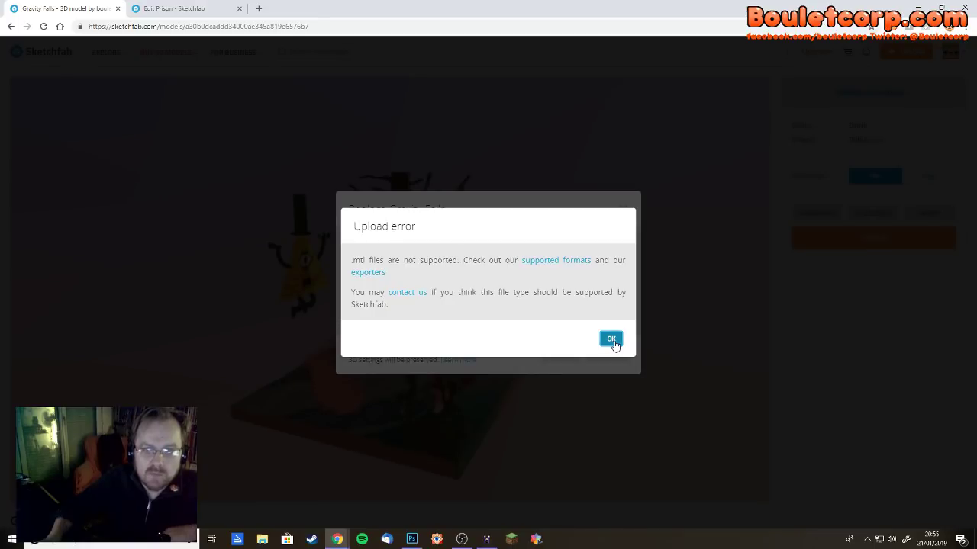
click(610, 338)
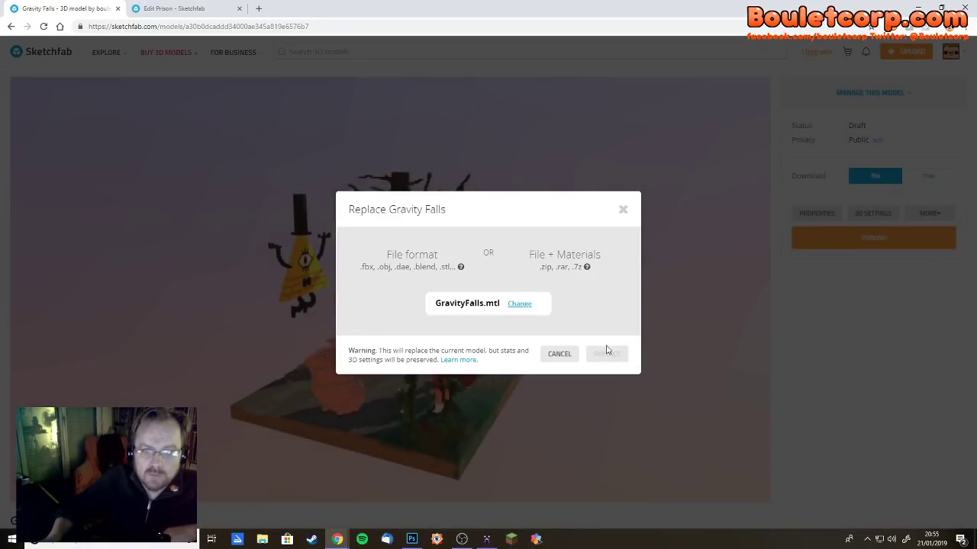
- Switch the replacement file to GravityFalls.obj alone and review its potential upload issues
click(519, 303)
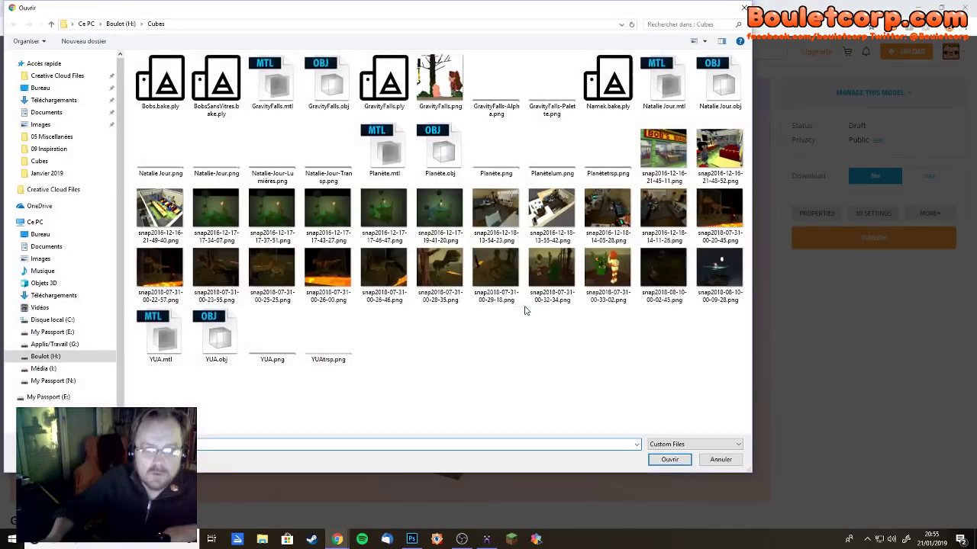
double_click(321, 87)
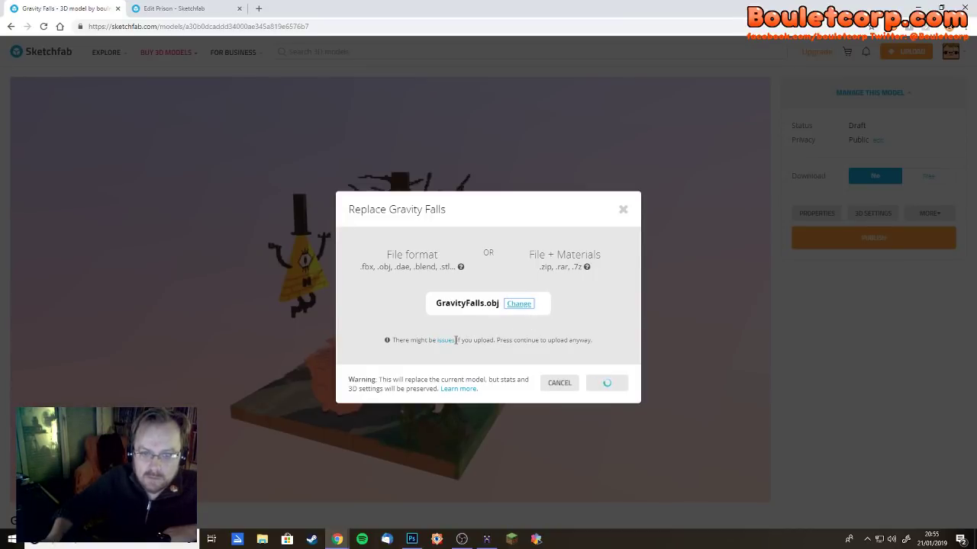
click(446, 341)
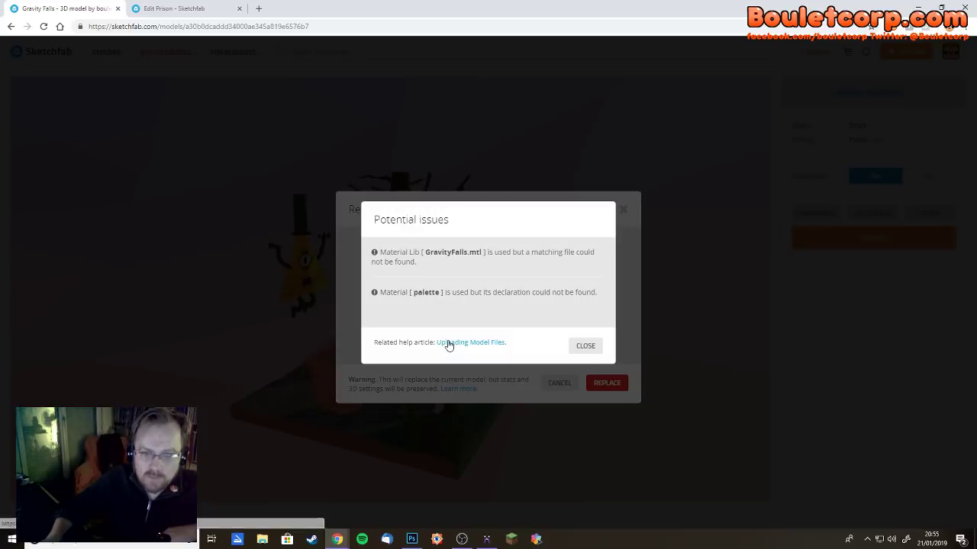
click(586, 347)
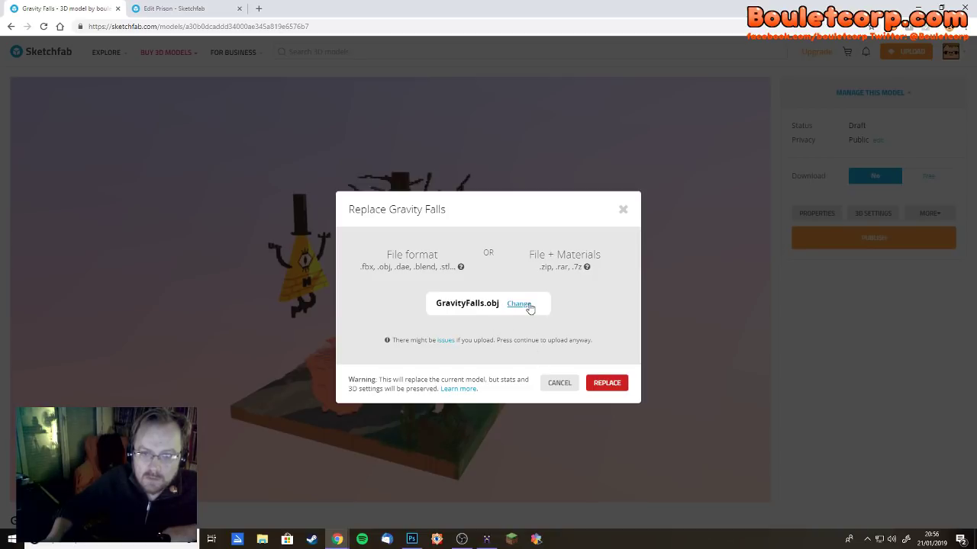
- Replace the model with GravityFalls.obj together with GravityFalls-Palette.png, keeping the existing model properties
click(519, 304)
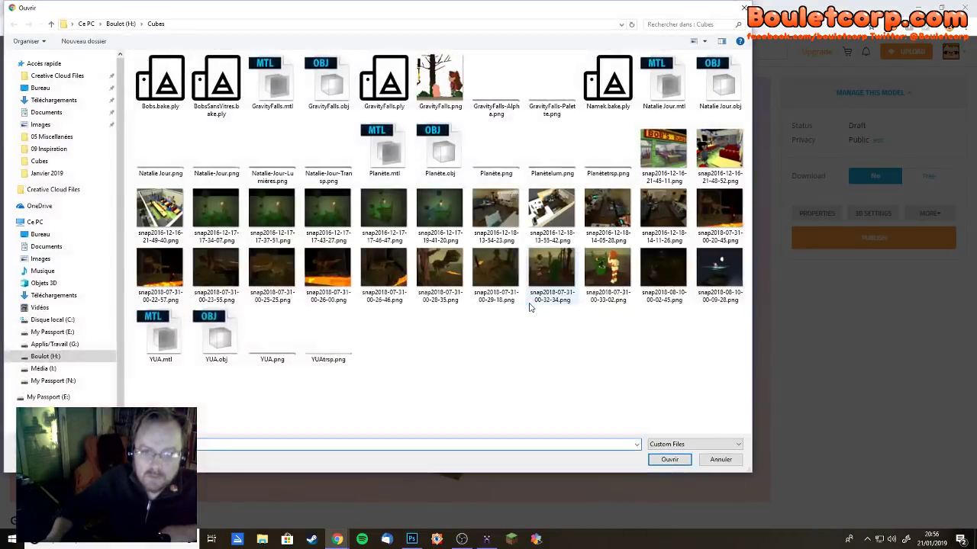
click(319, 80)
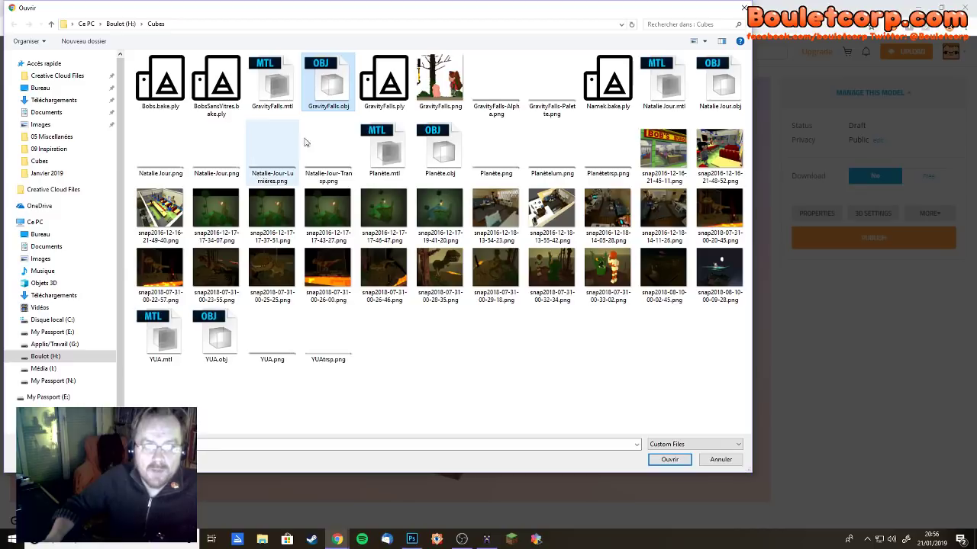
ctrl+click(547, 105)
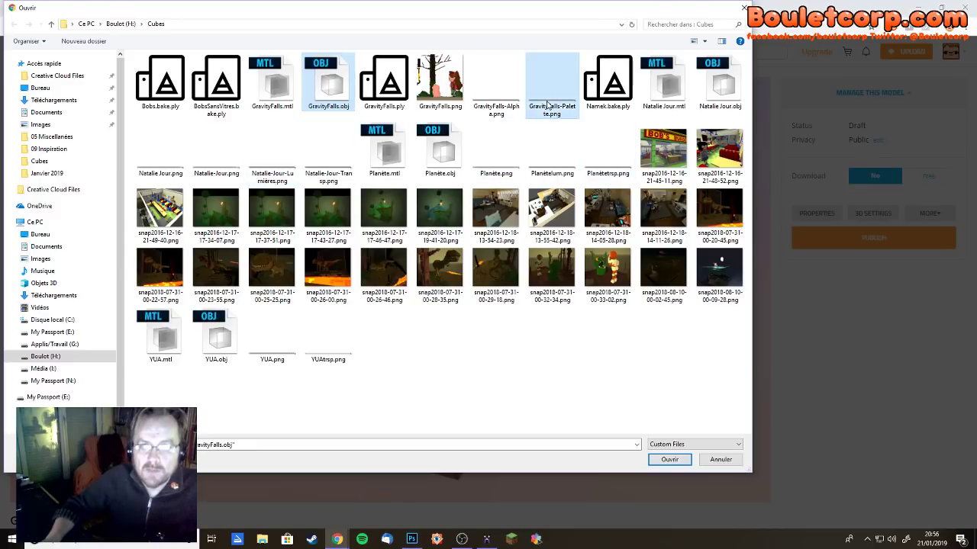
click(668, 459)
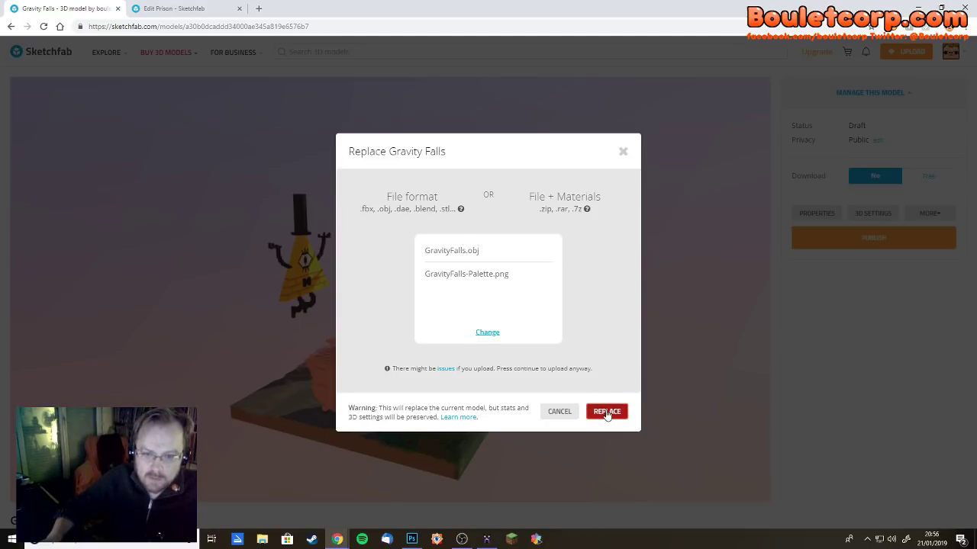
click(608, 413)
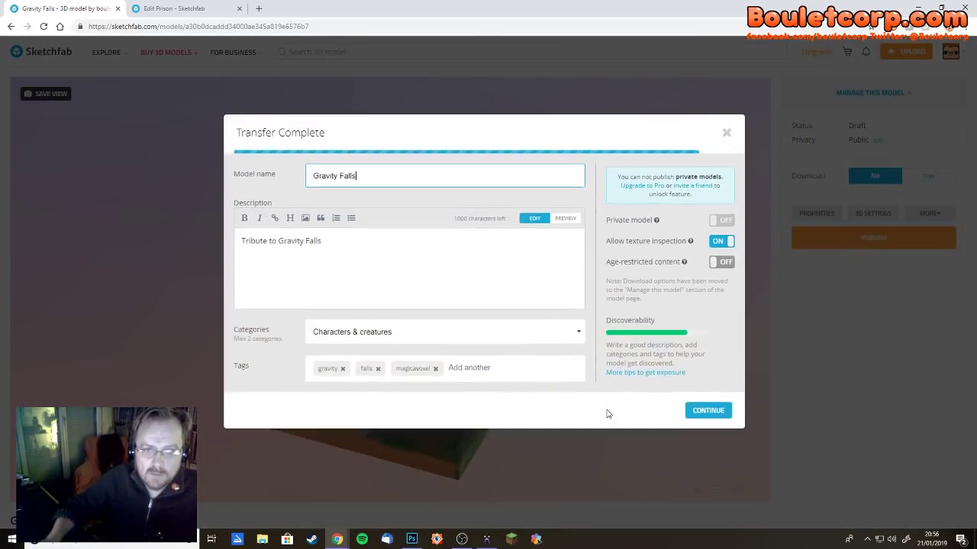
click(703, 406)
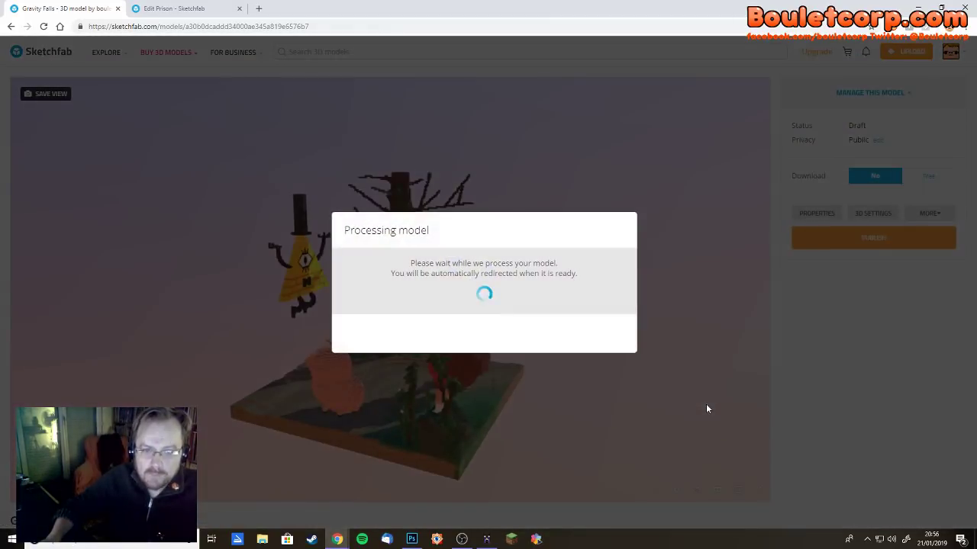
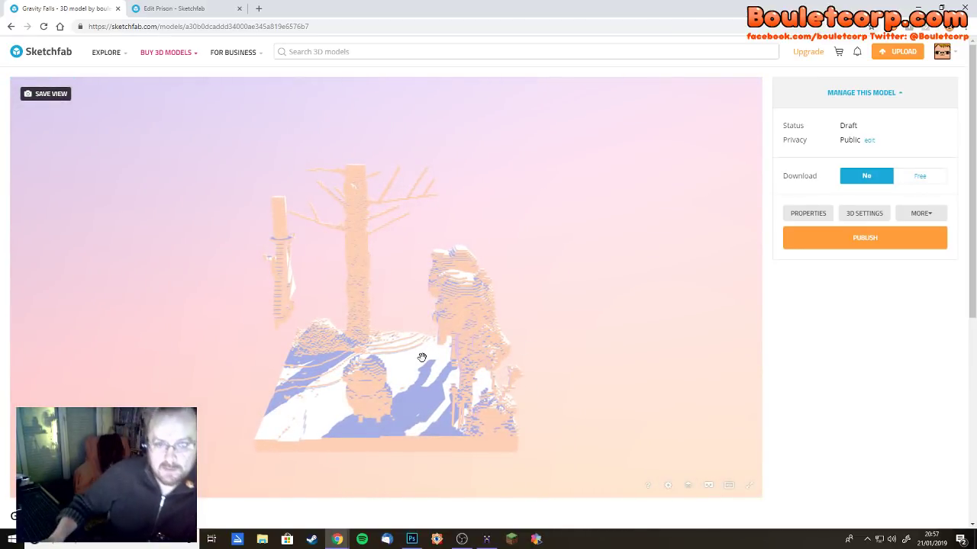
- Inspect the re-uploaded model and open the palette material in its 3D settings, with the roughness section collapsed
mouse_move(420, 358)
mouse_down()
mouse_move(460, 335)
mouse_move(495, 338)
mouse_move(368, 375)
mouse_move(484, 342)
mouse_move(480, 362)
mouse_move(489, 328)
mouse_move(471, 327)
mouse_move(494, 333)
mouse_move(458, 307)
mouse_move(429, 316)
mouse_move(447, 282)
mouse_move(417, 305)
mouse_up()
scroll(465, 342, up, 3)
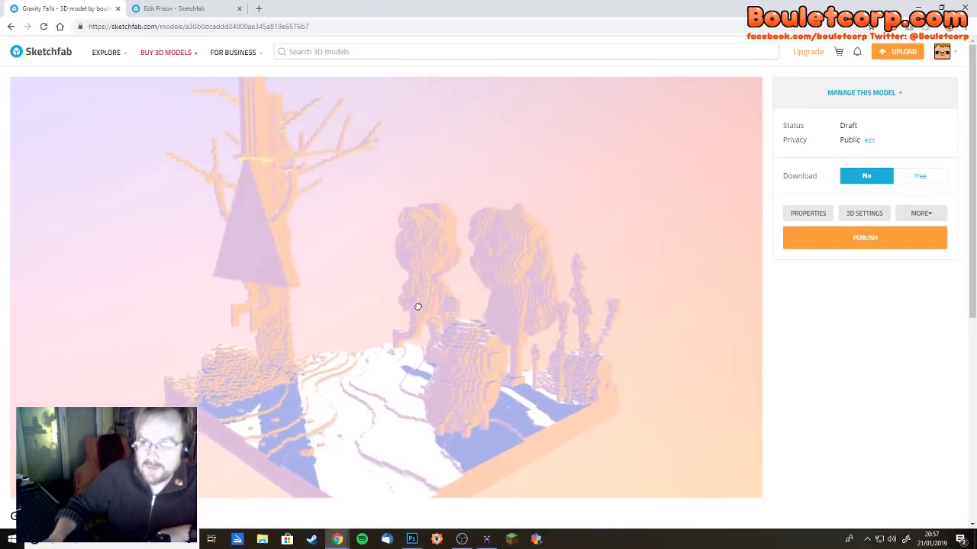
click(858, 214)
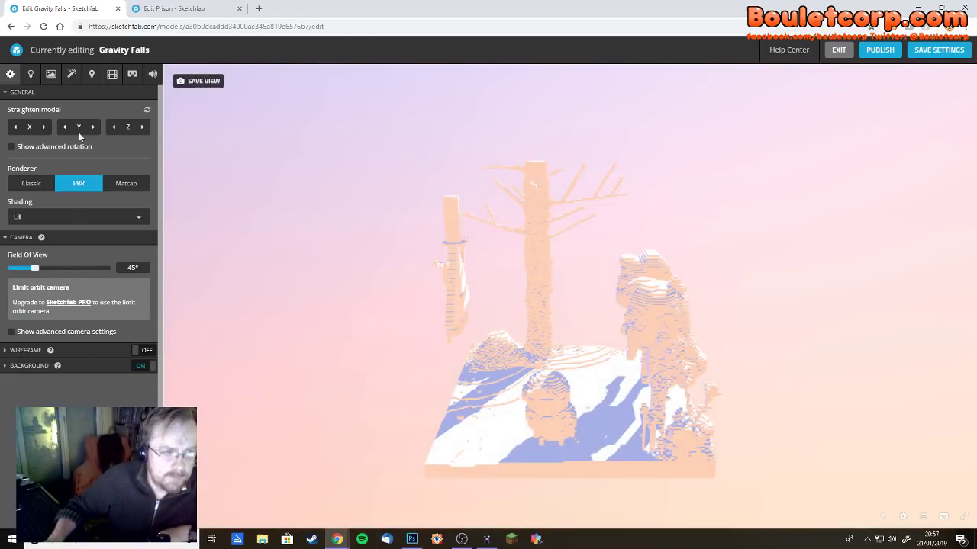
click(50, 74)
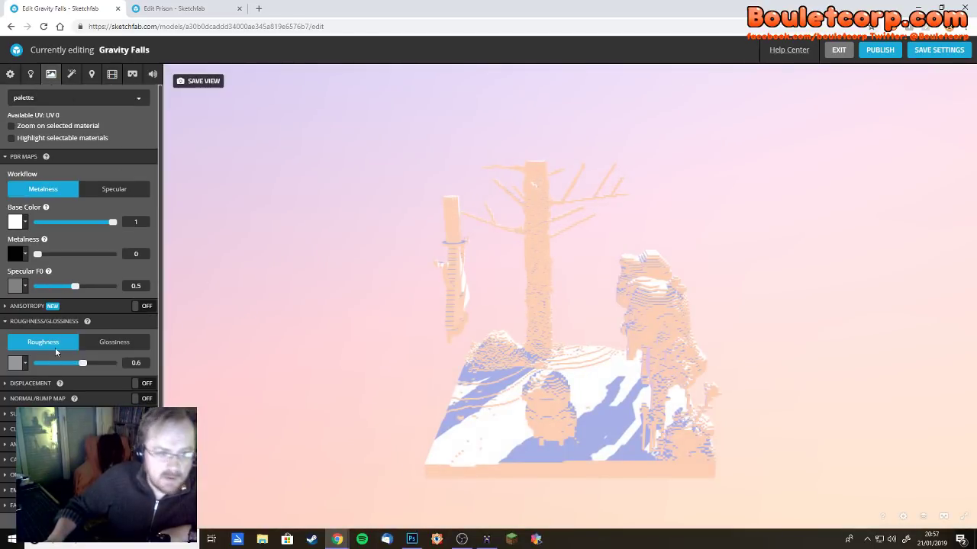
scroll(59, 386, down, 1)
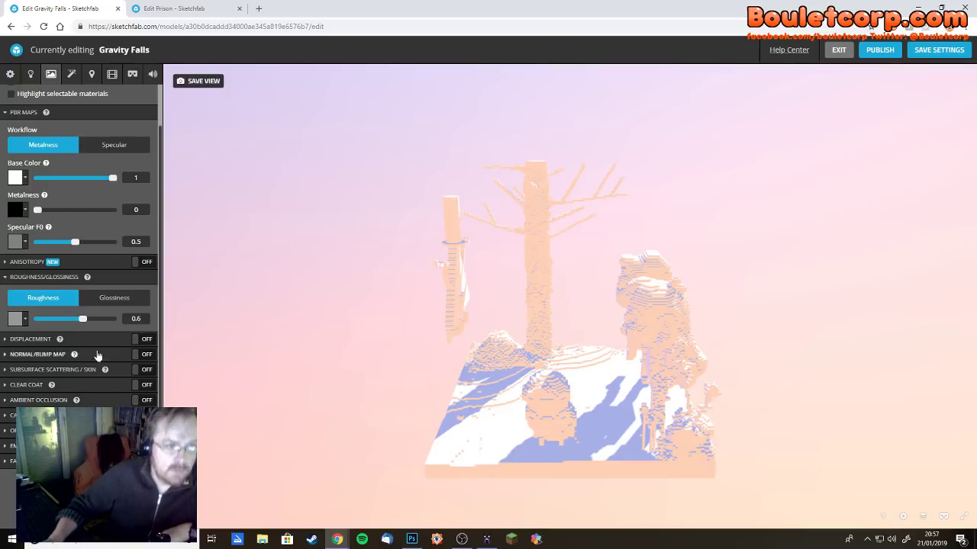
click(6, 279)
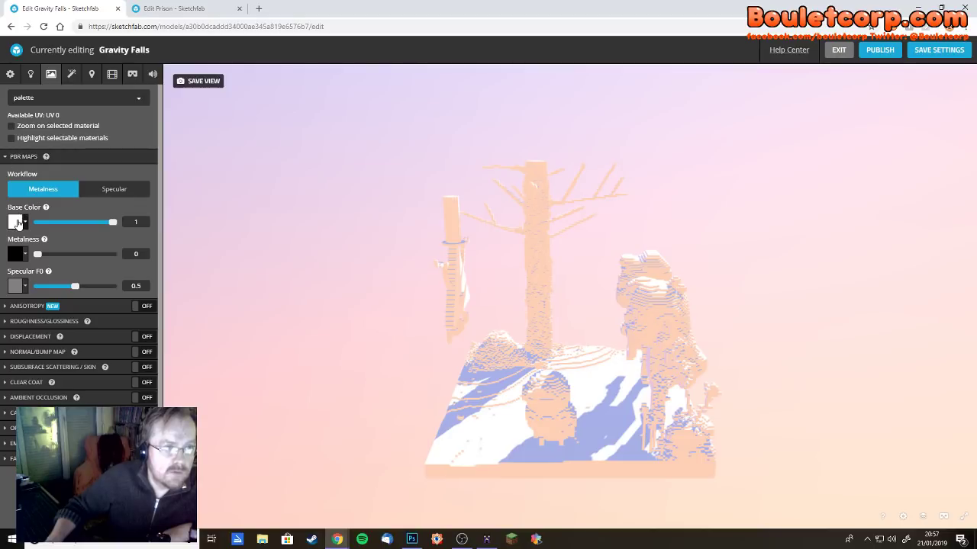
- Assign GravityFalls-Palette.png as the palette material's base color texture and check the coloured model from several angles
click(18, 223)
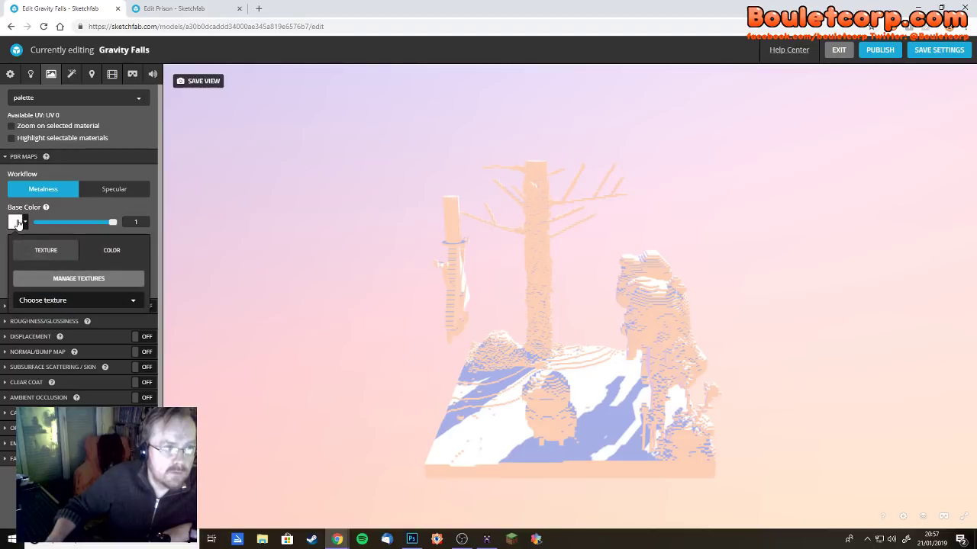
click(80, 278)
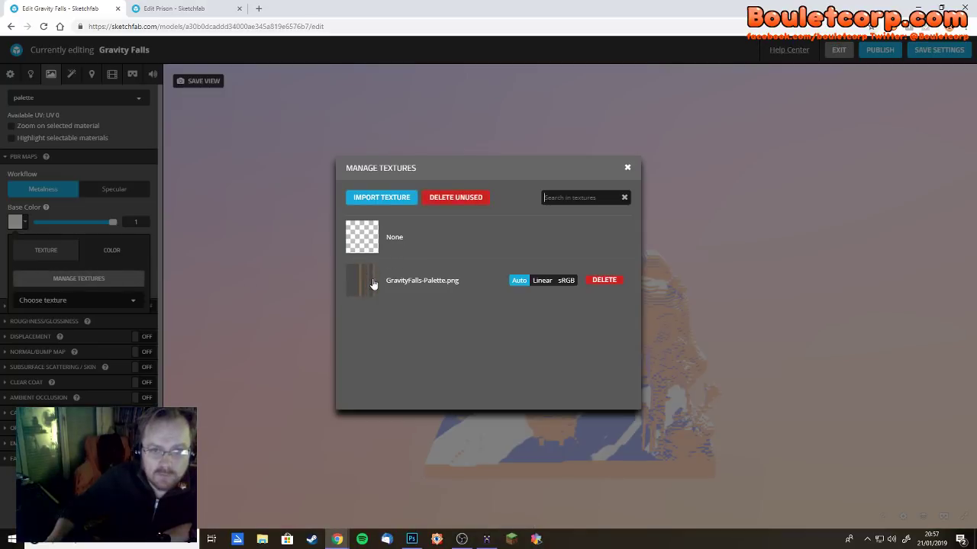
click(373, 284)
drag(709, 280, 425, 266)
drag(555, 283, 510, 288)
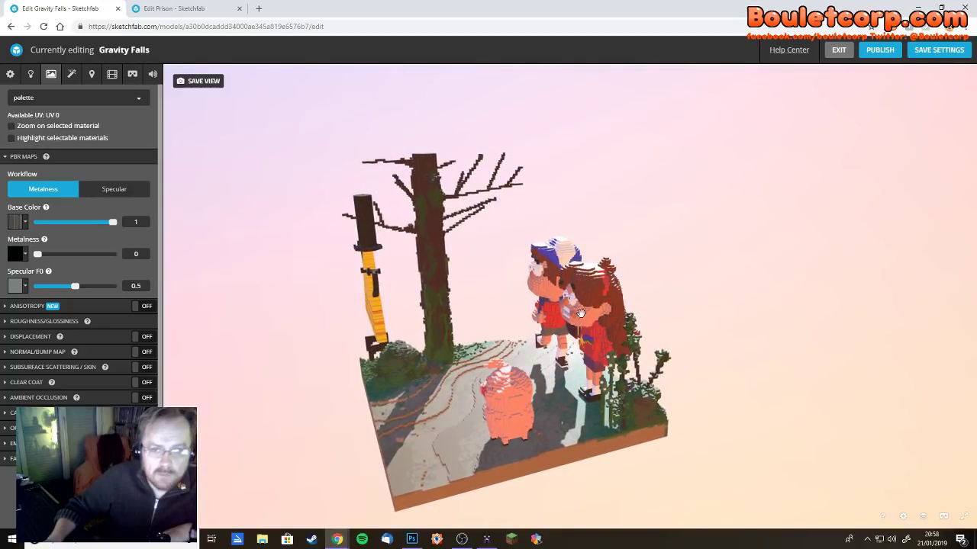
mouse_move(581, 313)
mouse_down()
mouse_move(568, 290)
mouse_move(580, 310)
mouse_move(570, 316)
mouse_up()
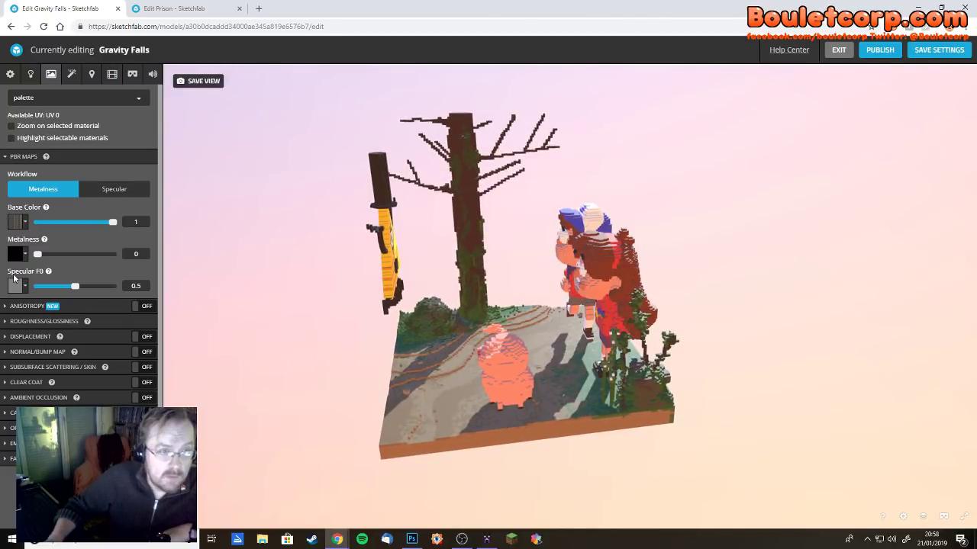
mouse_move(50, 272)
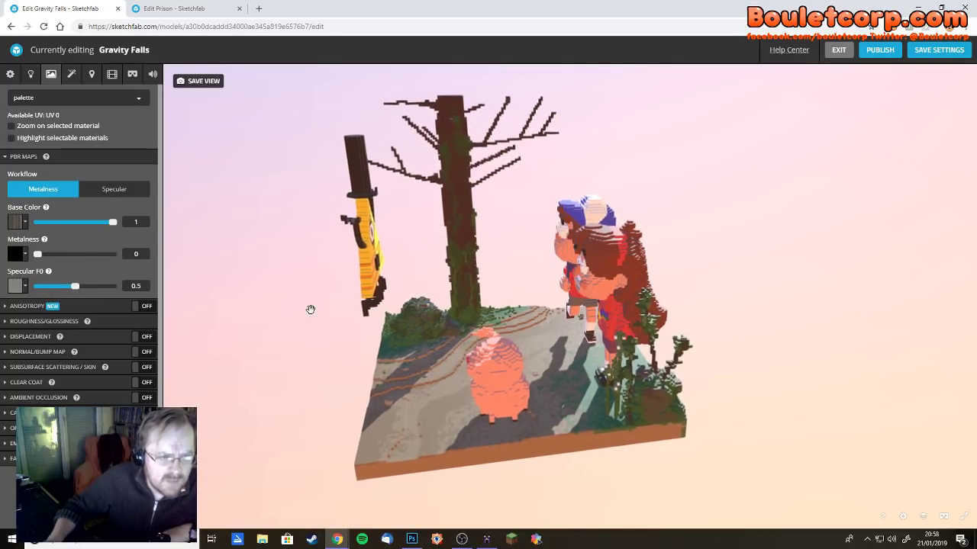
- Set the palette material's Specular F0 to 0, check the model's surface, and collapse the PBR maps section
drag(75, 286, 26, 292)
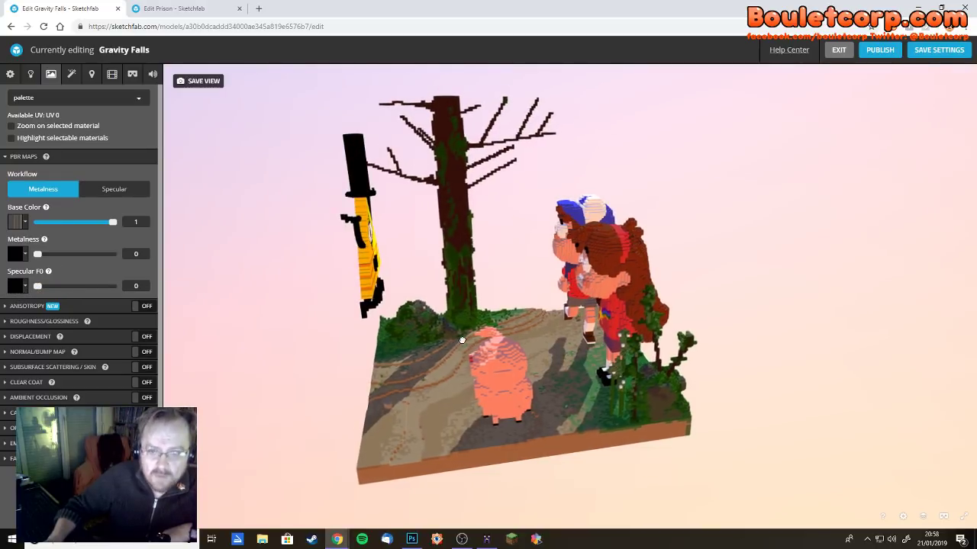
scroll(469, 329, up, 3)
mouse_move(470, 338)
mouse_down()
mouse_move(523, 338)
mouse_move(495, 336)
mouse_up()
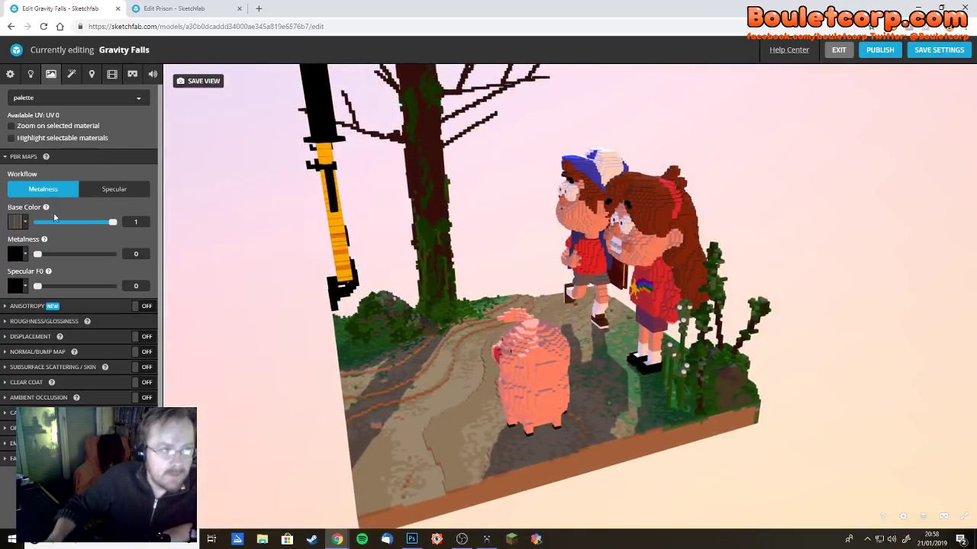
click(6, 158)
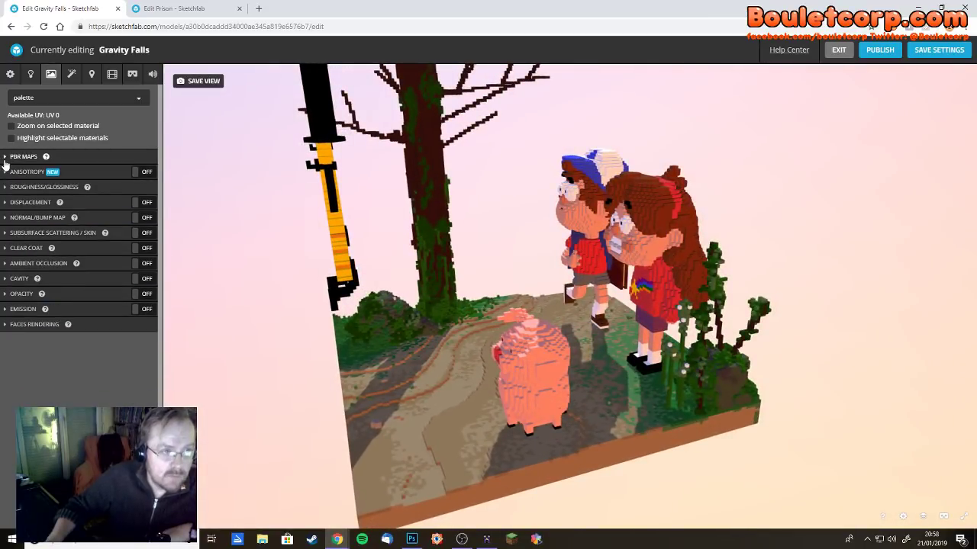
- Enable emission on the palette material and import GravityFalls-Alpha.png as its emission texture
click(23, 309)
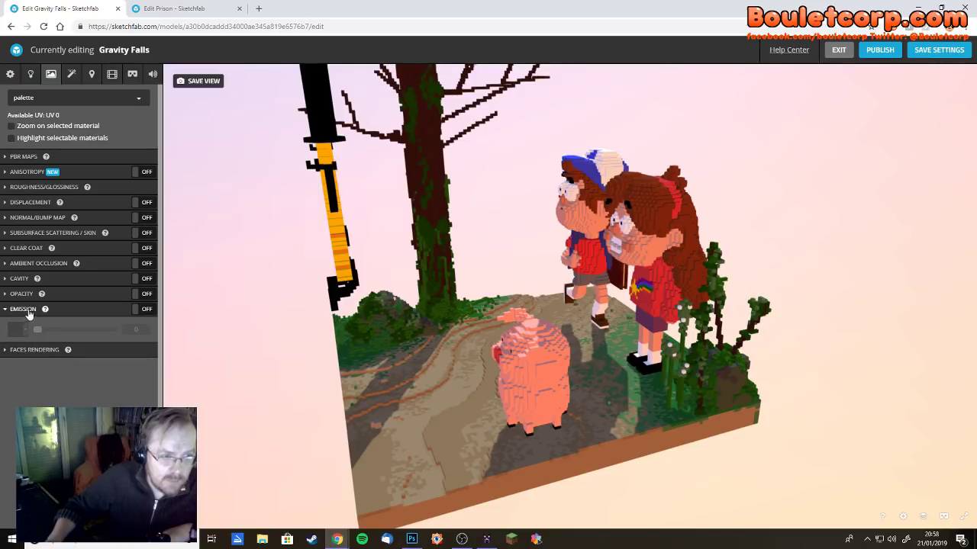
click(138, 310)
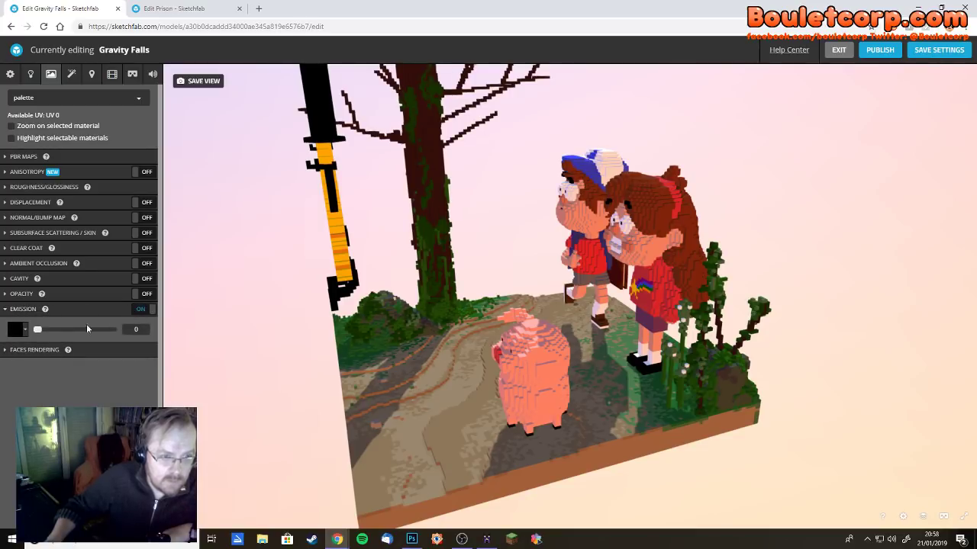
click(19, 329)
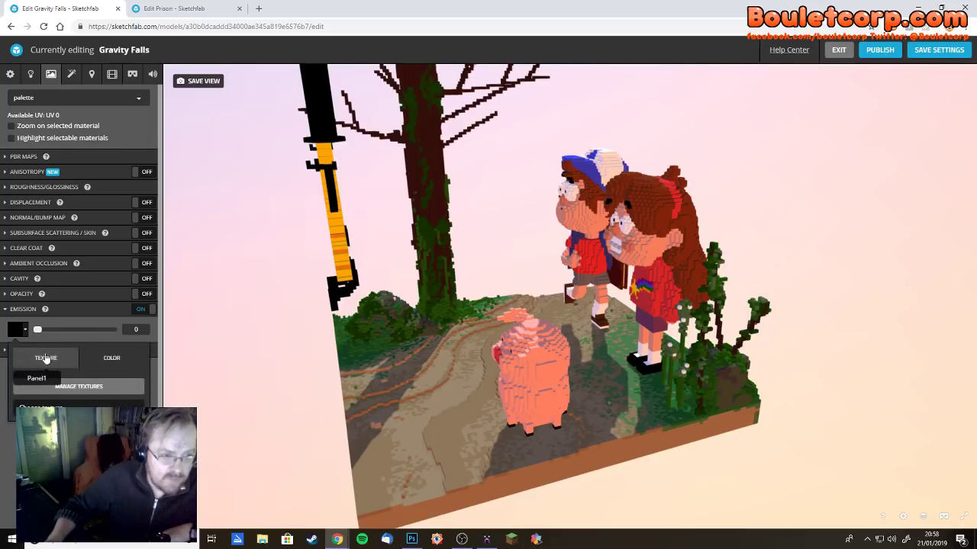
click(77, 386)
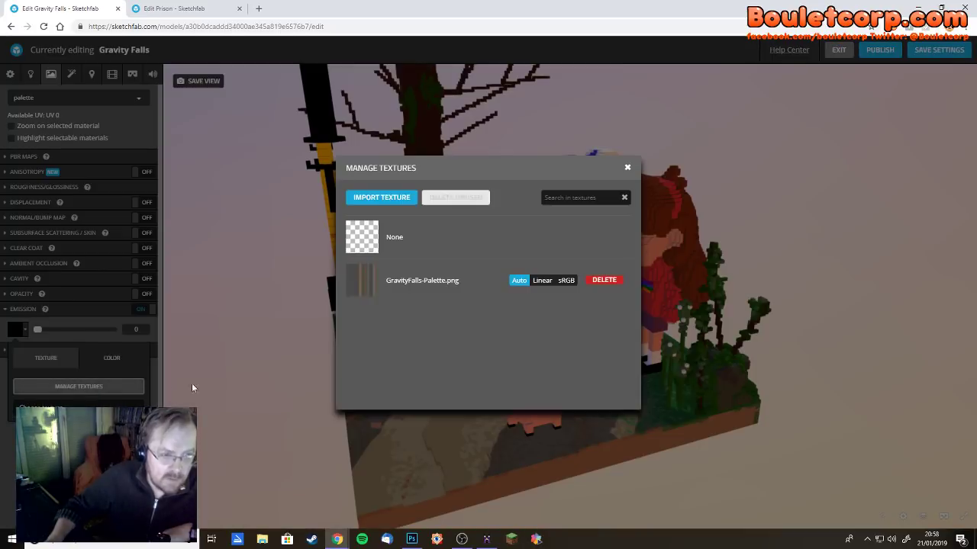
click(391, 199)
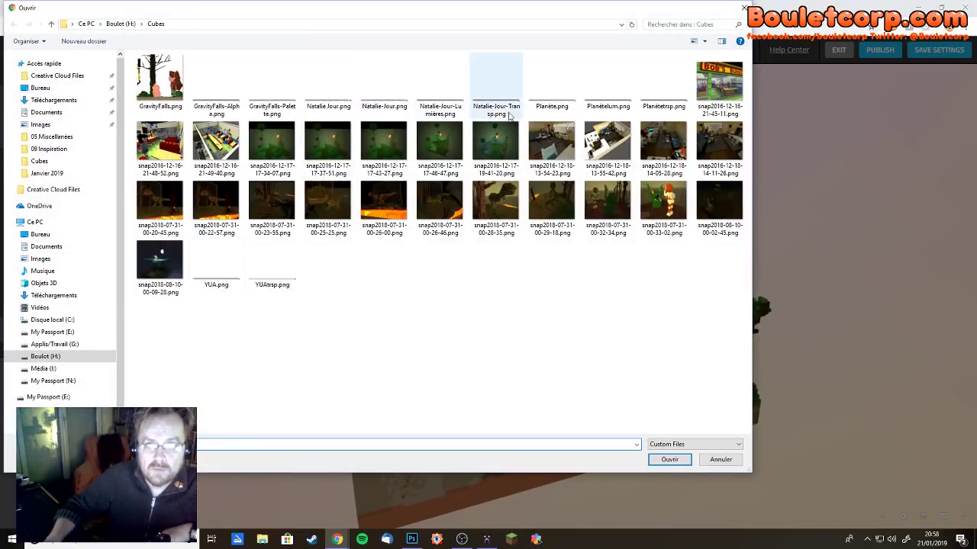
double_click(220, 107)
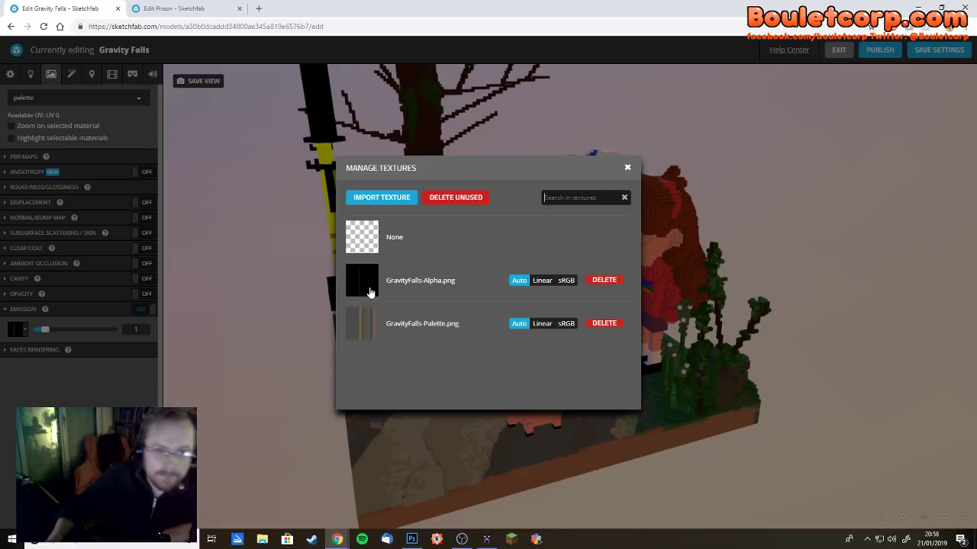
click(367, 292)
- Raise the palette material's emission intensity to 10 and check the glow on the yellow triangle character
drag(410, 321, 375, 326)
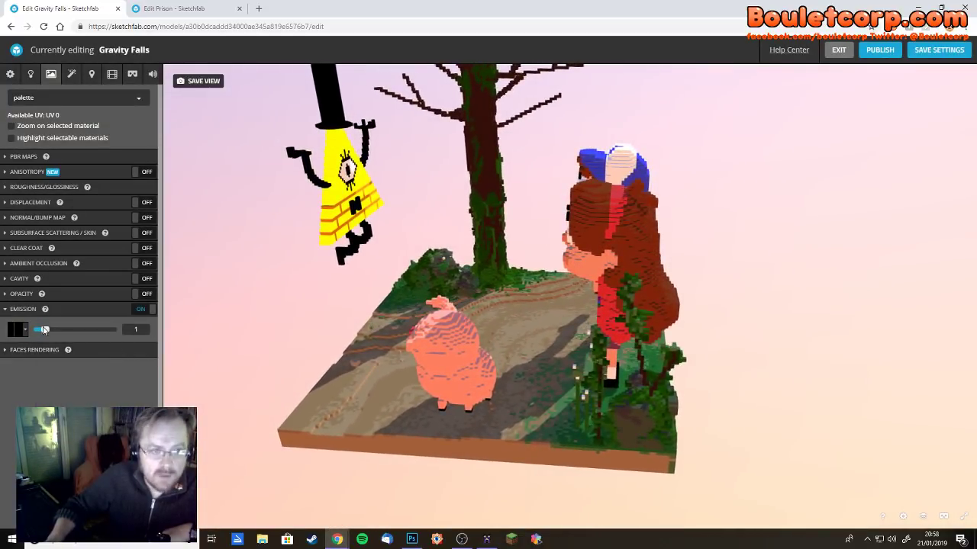
drag(45, 329, 157, 333)
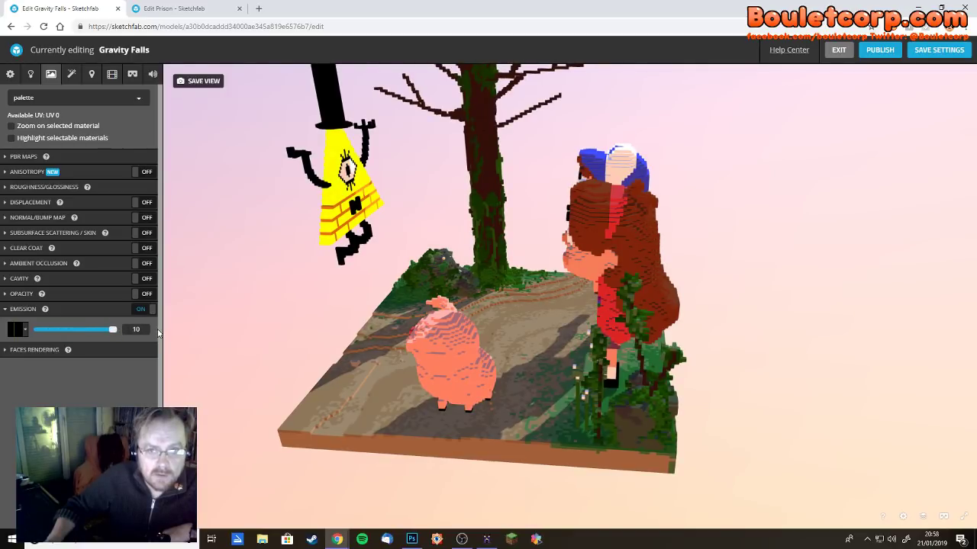
mouse_move(345, 315)
mouse_down()
mouse_move(466, 309)
mouse_move(369, 323)
mouse_move(405, 318)
mouse_move(387, 300)
mouse_up()
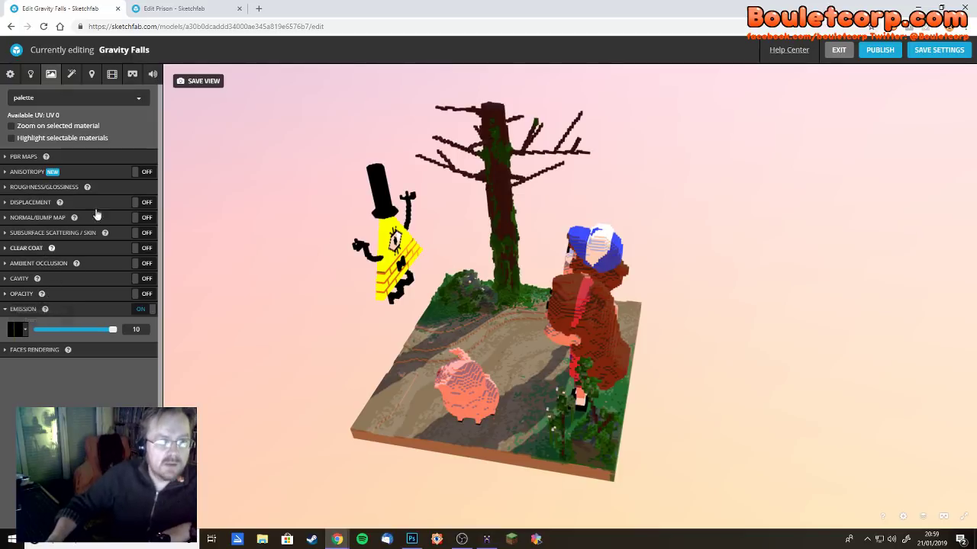
- Turn on the scene's lights and switch the lighting environment to Muir Wood
click(30, 73)
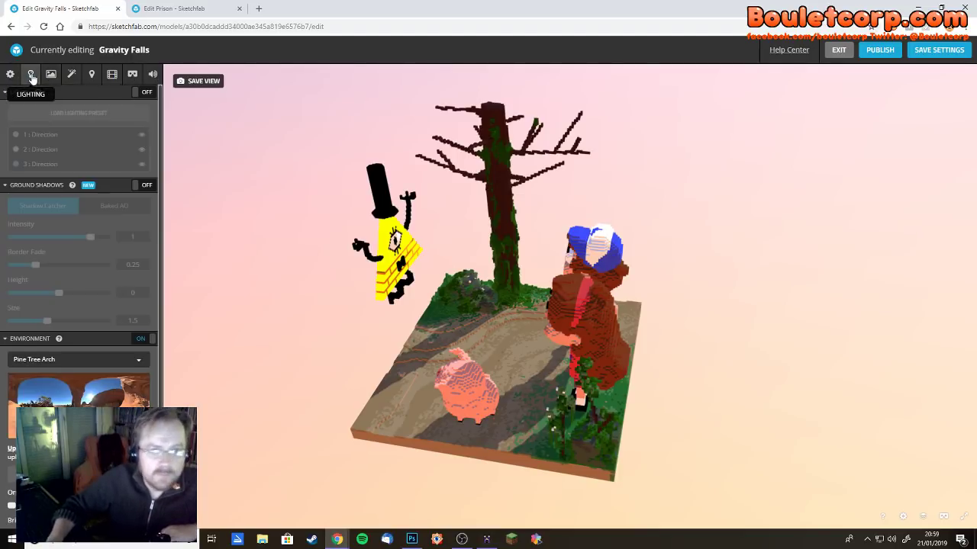
click(136, 92)
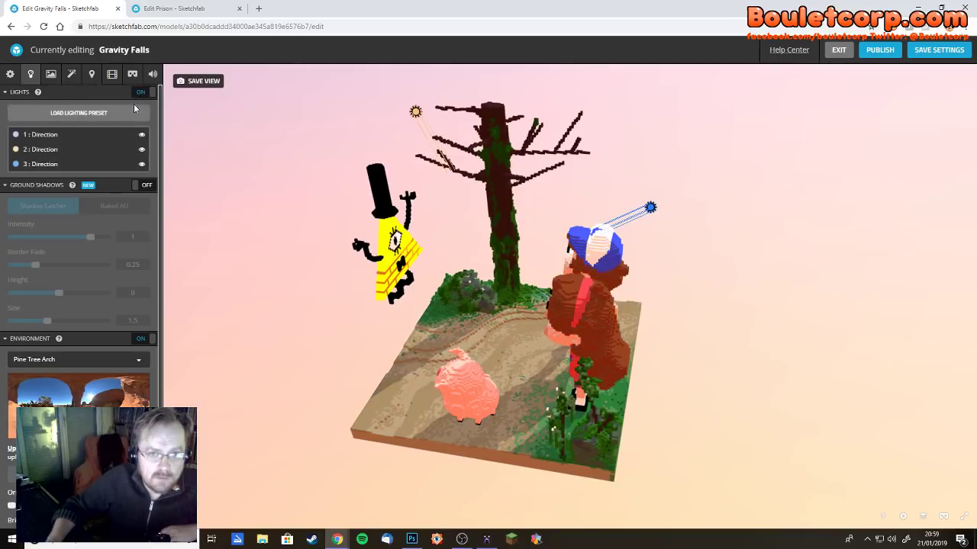
click(139, 361)
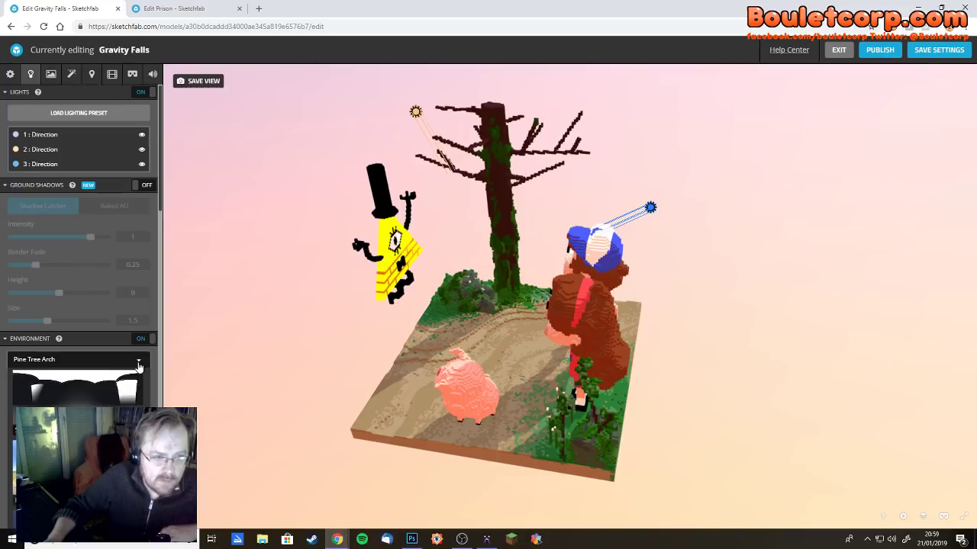
scroll(138, 367, down, 10)
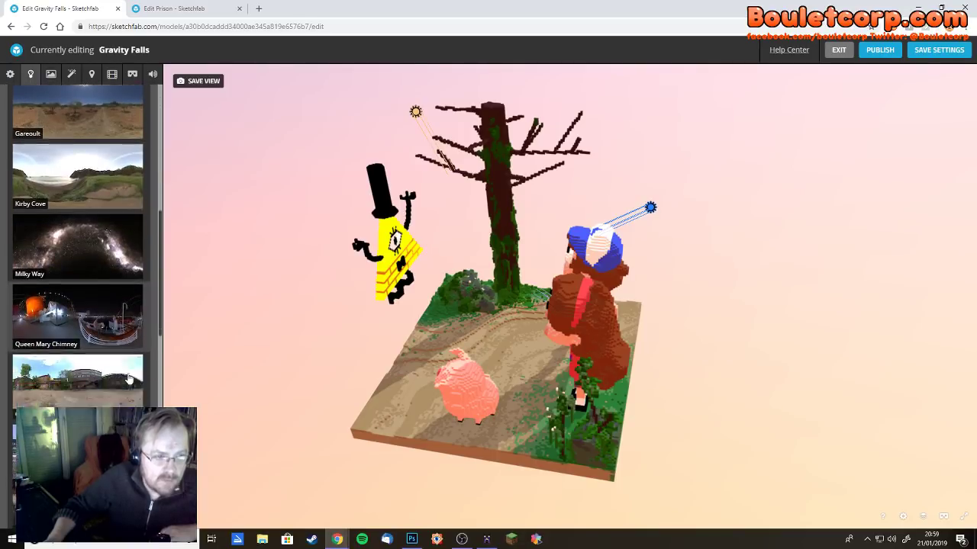
scroll(129, 379, down, 8)
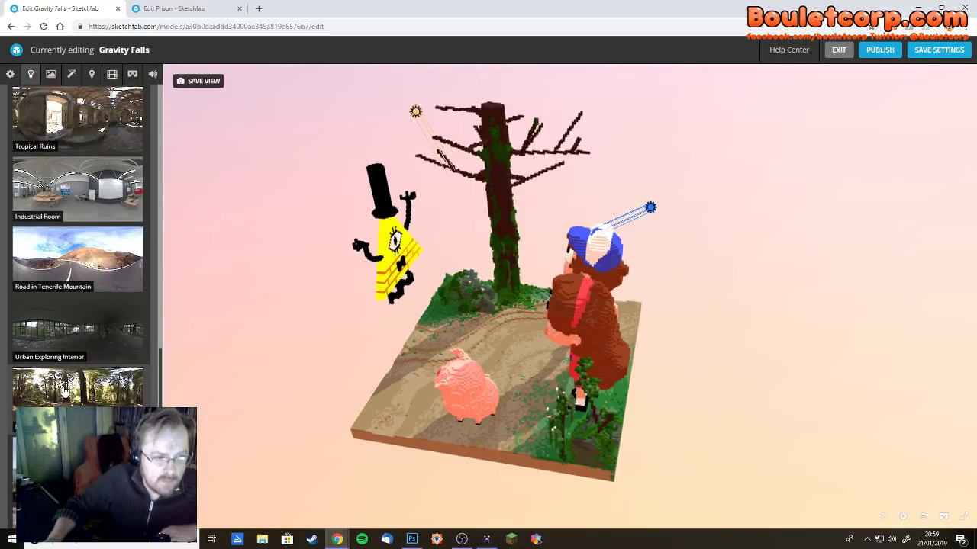
click(66, 389)
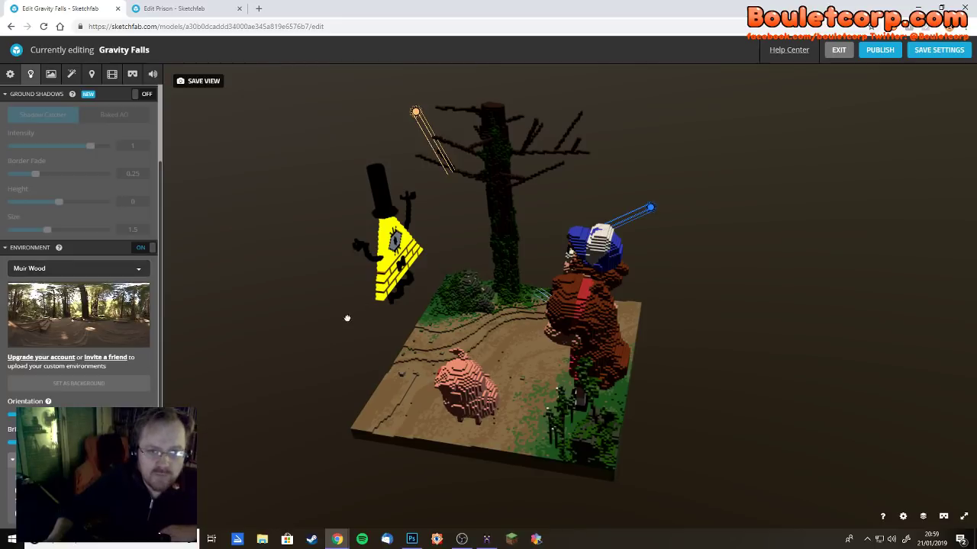
- Move the first directional light from ground level to high above the scene and rotate it to shine downward
mouse_move(346, 320)
mouse_down()
mouse_move(353, 266)
mouse_move(428, 306)
mouse_move(348, 311)
mouse_move(693, 299)
mouse_move(664, 320)
mouse_move(693, 313)
mouse_up()
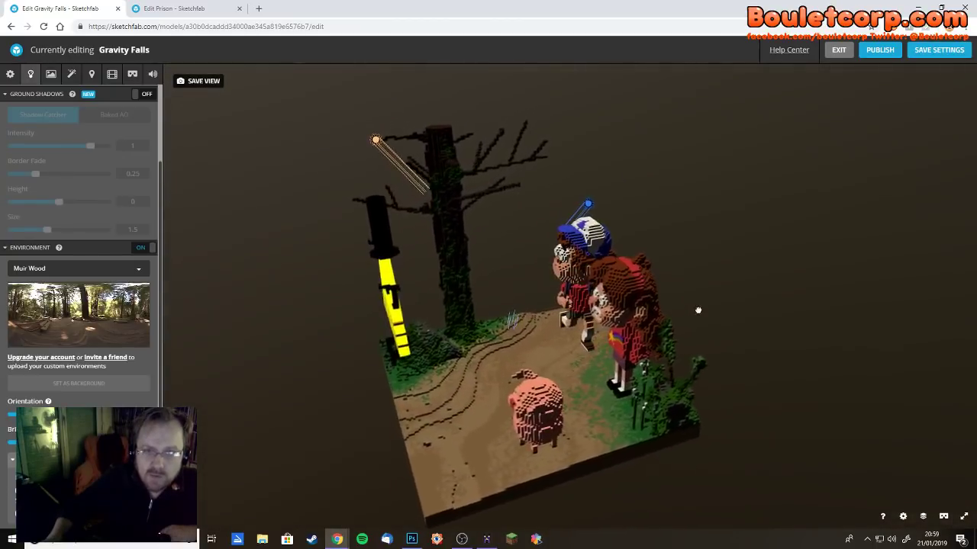
scroll(53, 111, up, 2)
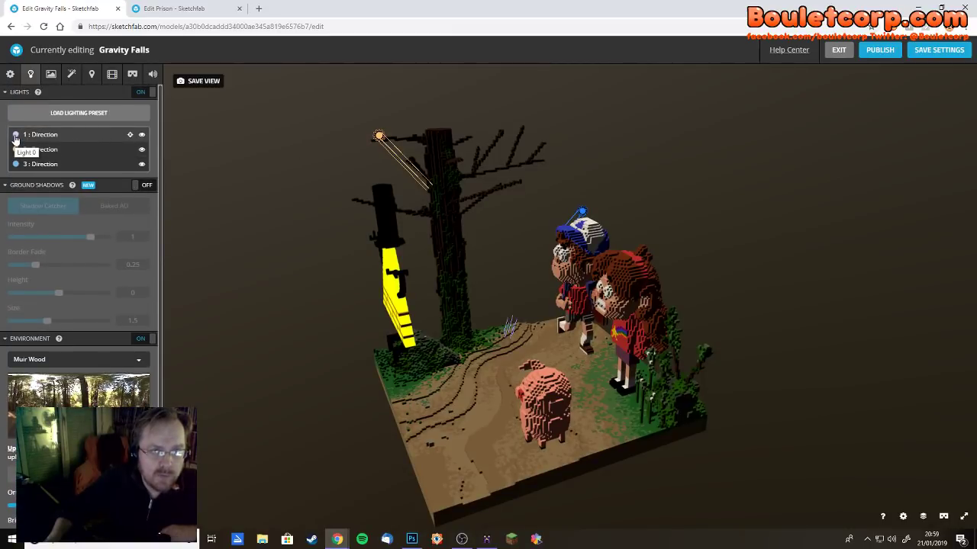
click(16, 139)
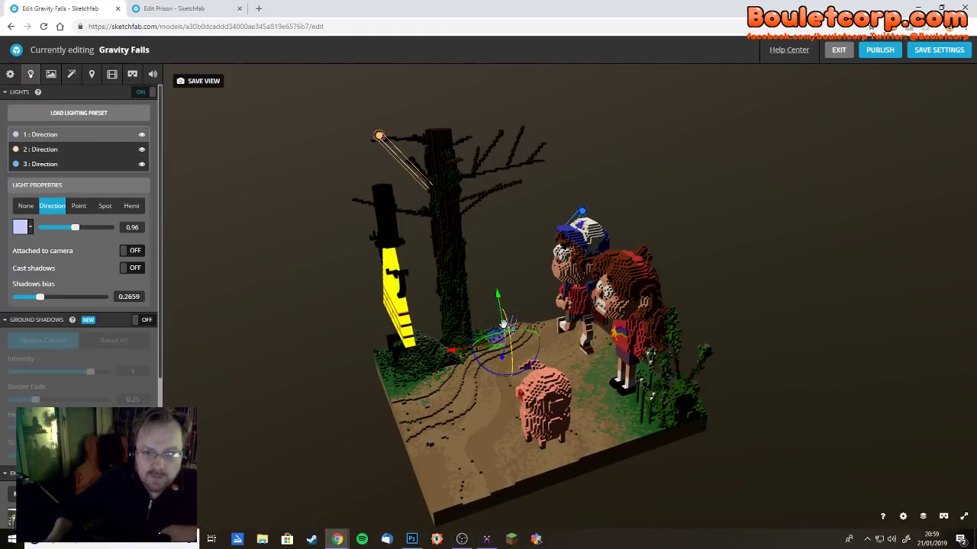
drag(562, 432, 802, 464)
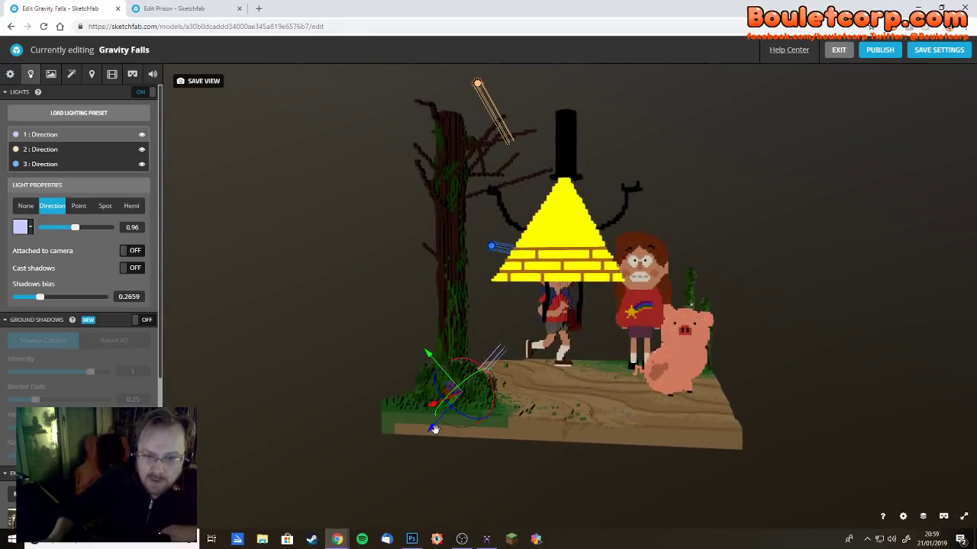
drag(450, 419, 708, 74)
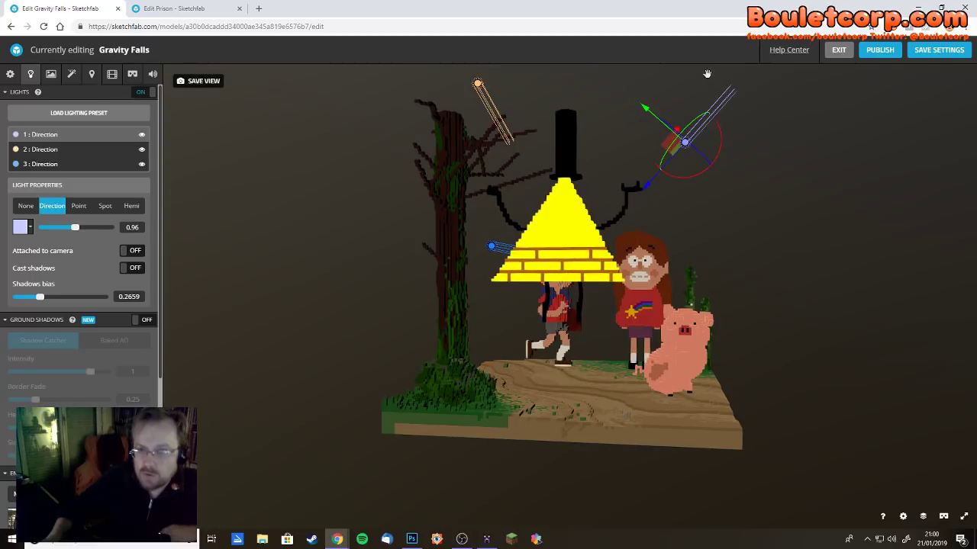
drag(717, 127, 657, 234)
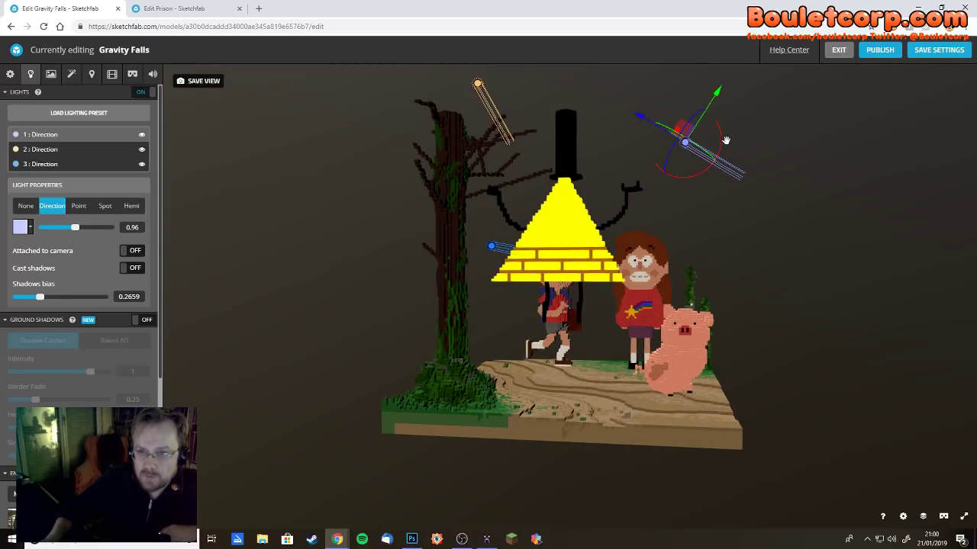
drag(720, 134, 662, 218)
drag(891, 175, 534, 267)
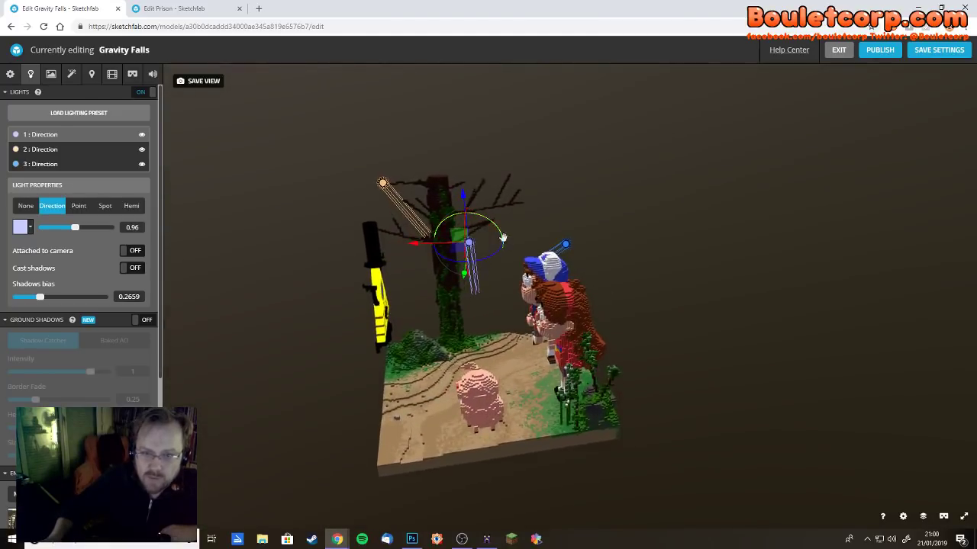
drag(464, 200, 437, 66)
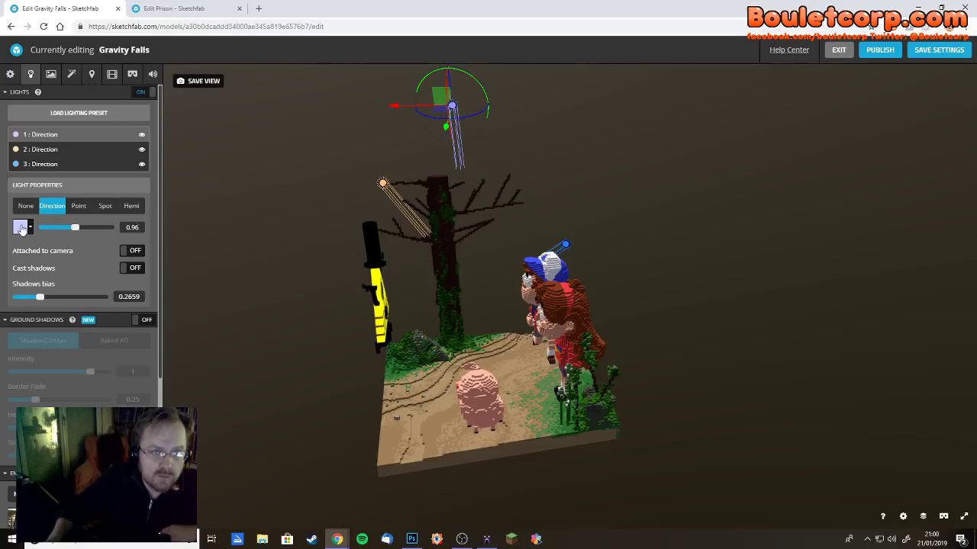
- Change the first directional light's color to dark orange-brown #613616
click(20, 227)
mouse_move(93, 336)
mouse_down()
mouse_move(96, 343)
mouse_move(87, 318)
mouse_move(121, 322)
mouse_move(55, 321)
mouse_move(68, 323)
mouse_move(104, 286)
mouse_up()
click(140, 357)
click(144, 351)
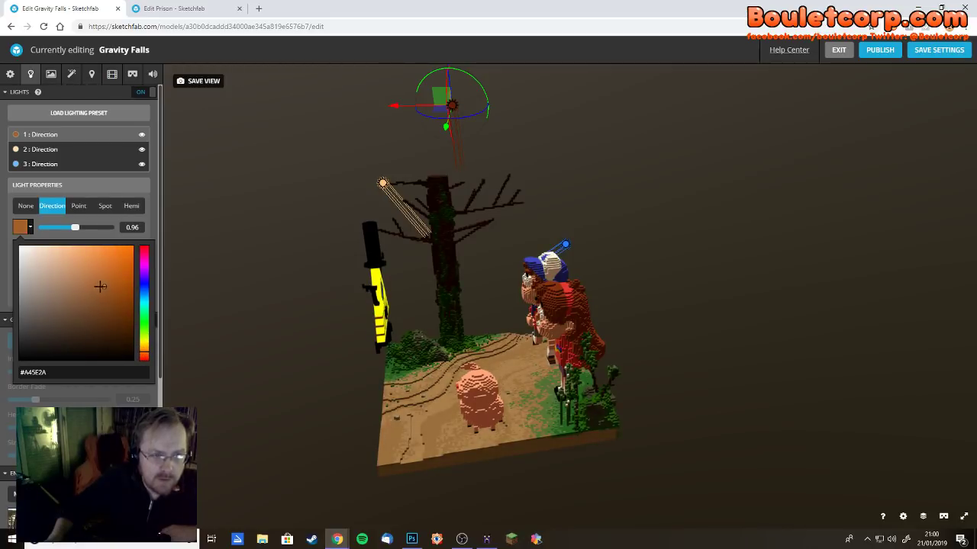
drag(101, 290, 106, 316)
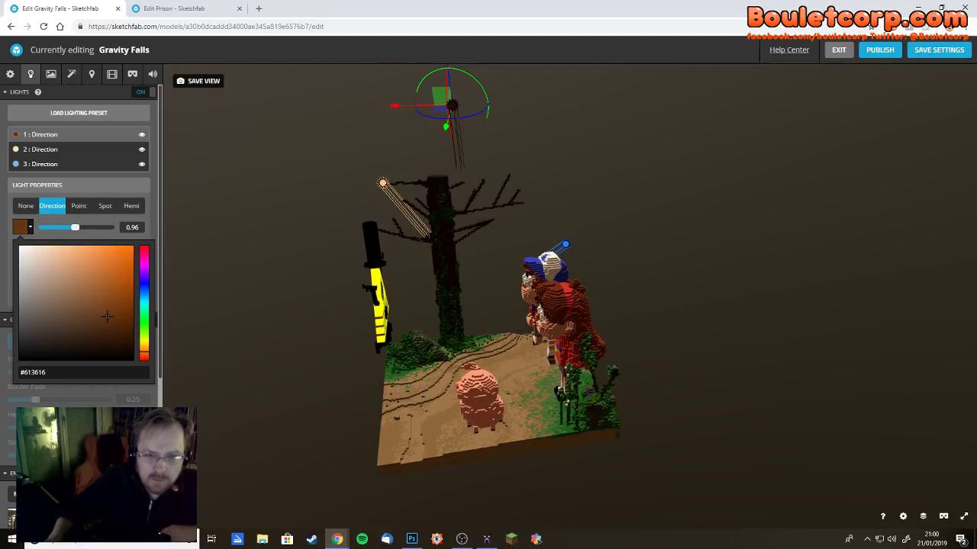
click(31, 227)
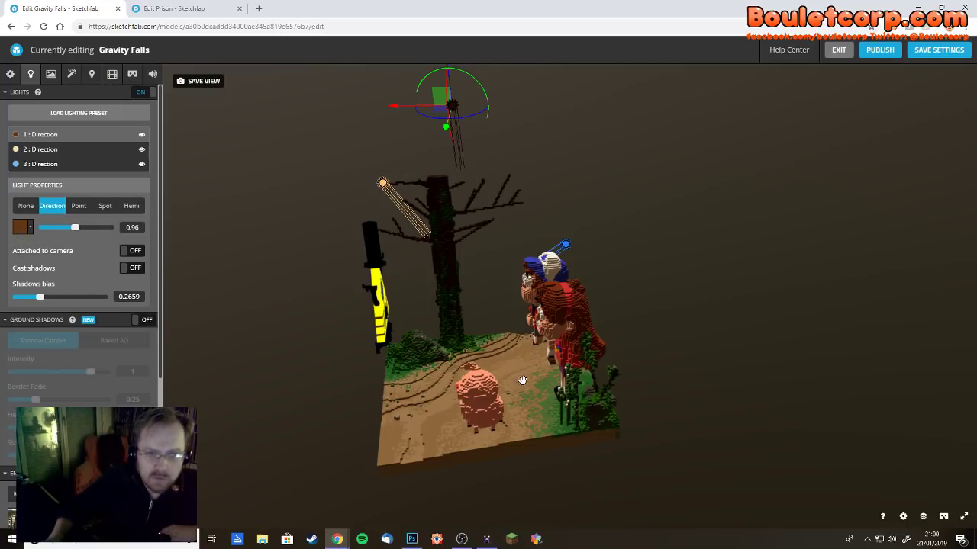
- Move the second directional light away from the tree, outward past the yellow triangle character
mouse_move(522, 380)
mouse_down()
mouse_move(503, 377)
mouse_move(547, 368)
mouse_move(486, 389)
mouse_up()
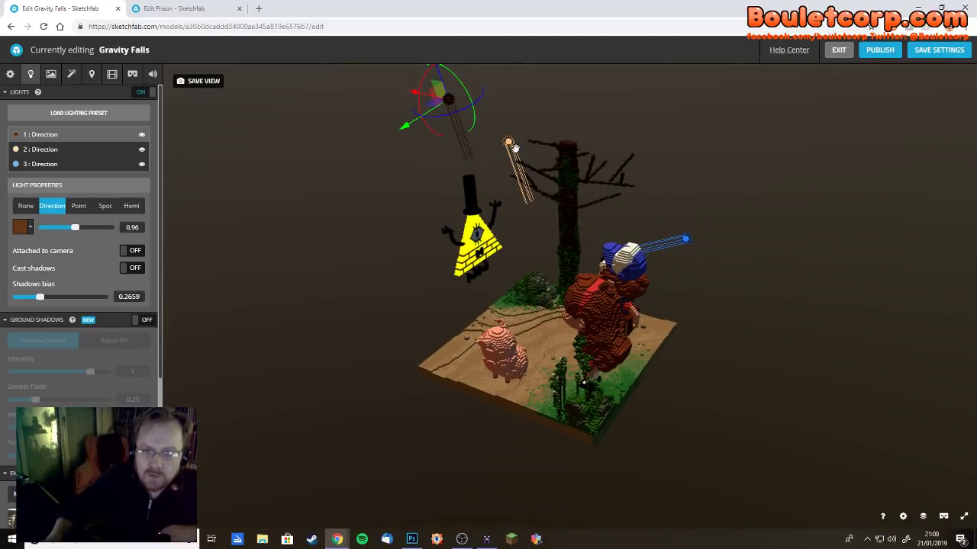
click(509, 144)
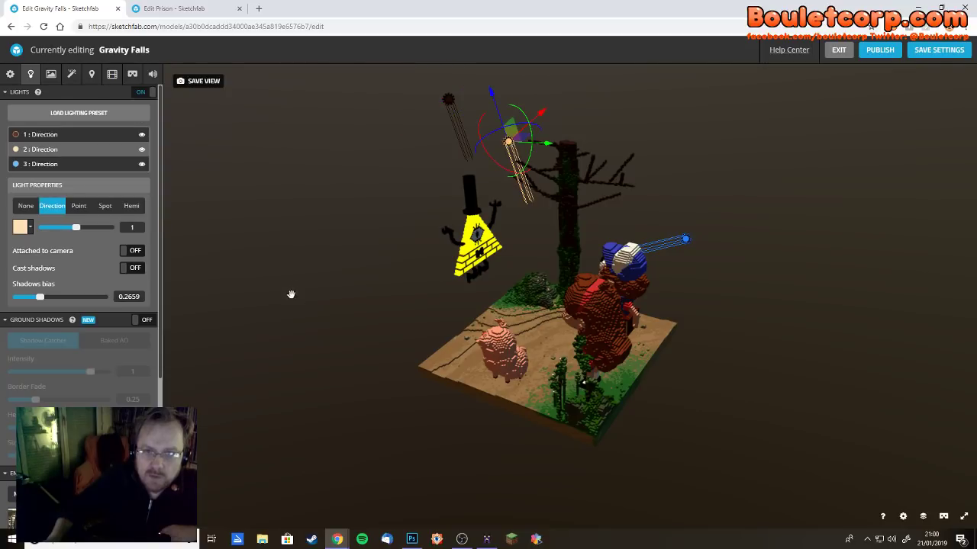
drag(290, 290, 367, 323)
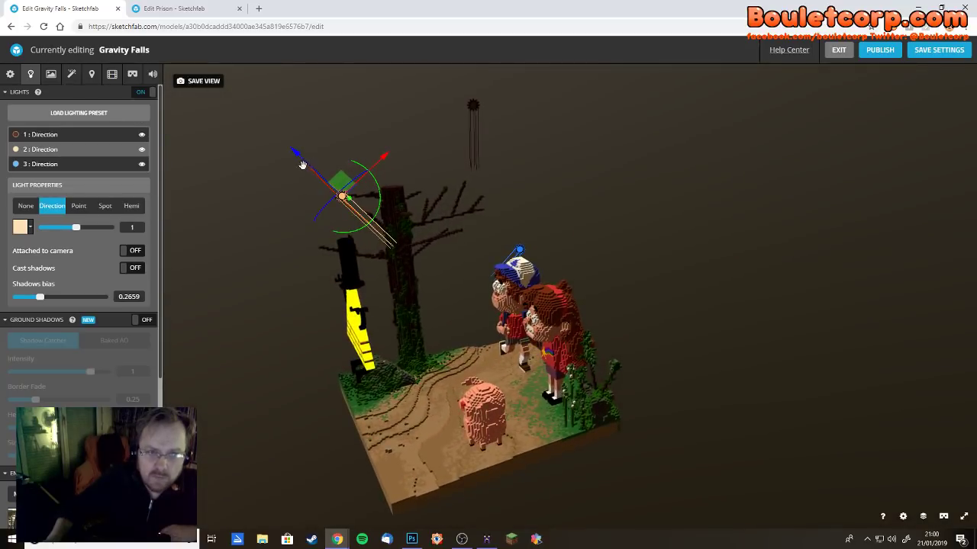
drag(303, 165, 252, 145)
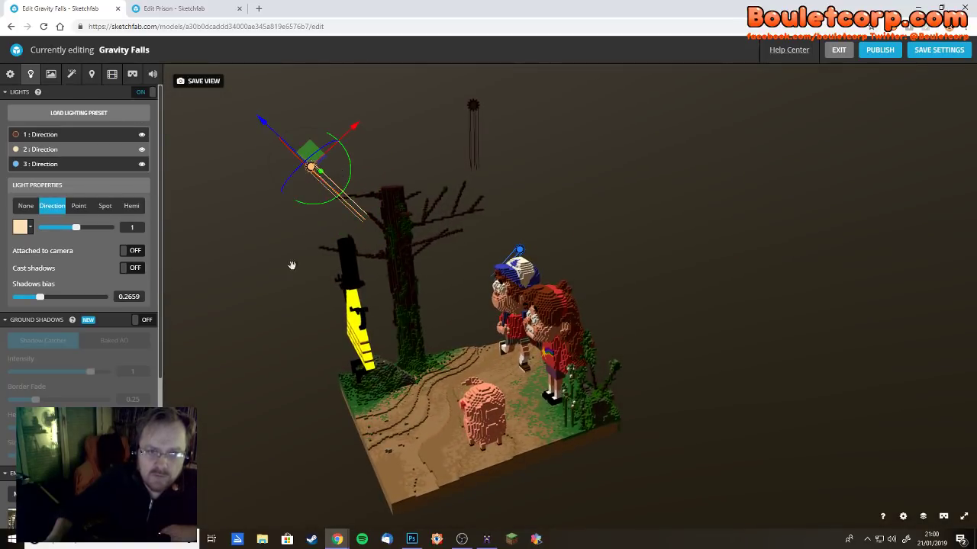
drag(309, 334, 401, 132)
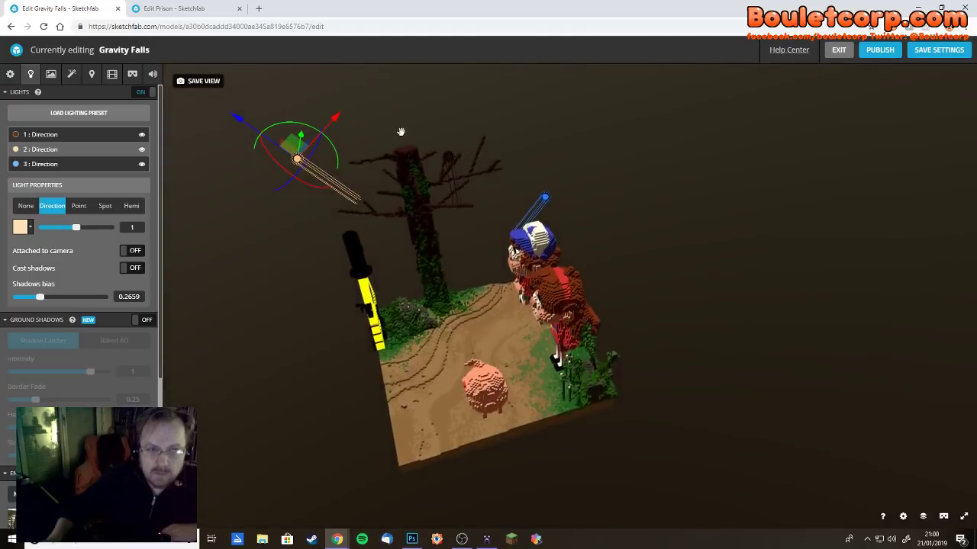
drag(297, 158, 260, 170)
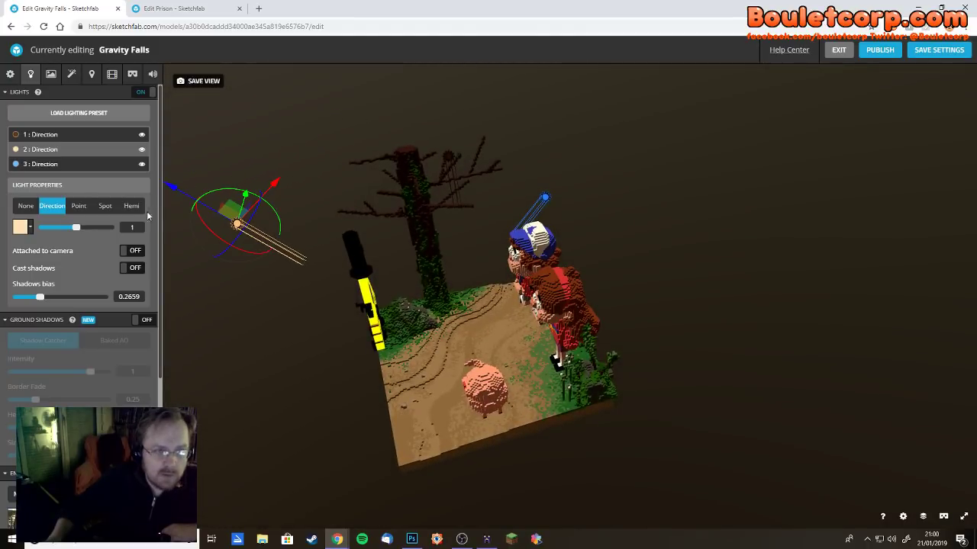
- Turn on shadow casting for the second directional light and adjust its placement beyond the yellow triangle character
click(127, 269)
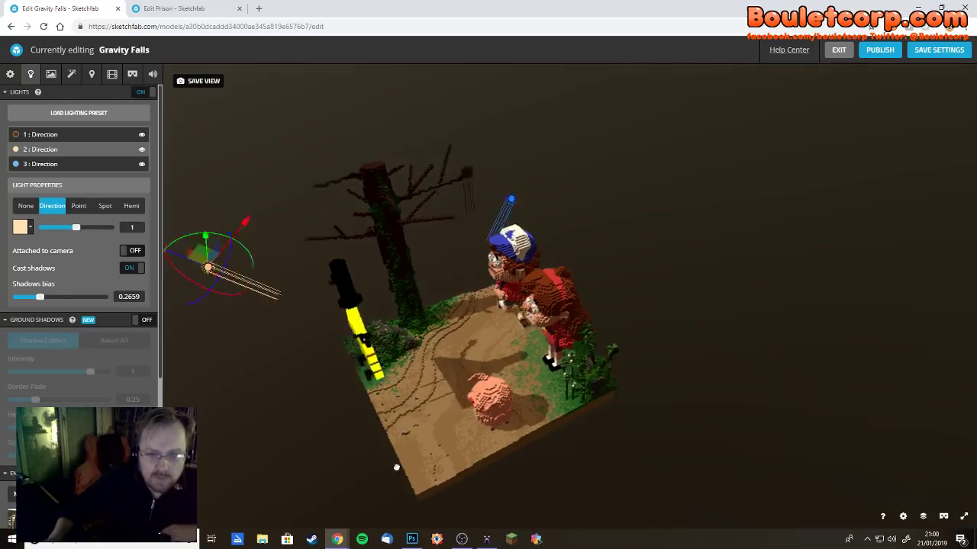
drag(394, 464, 391, 467)
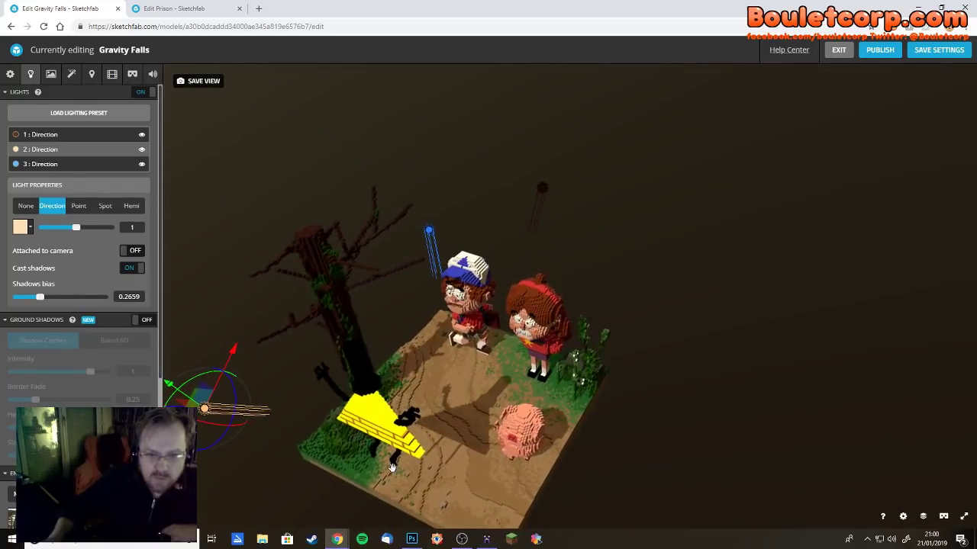
drag(233, 351, 202, 365)
drag(213, 405, 217, 407)
drag(436, 434, 577, 439)
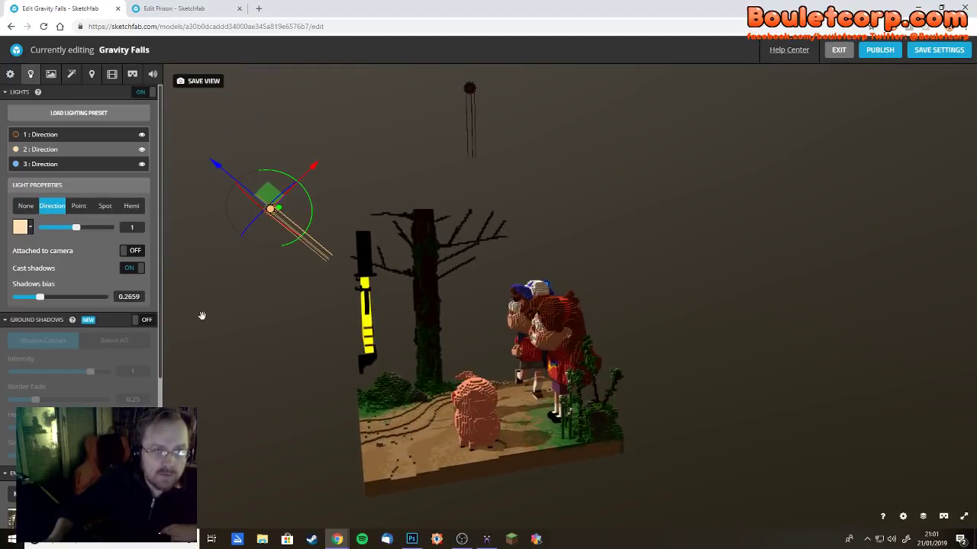
- Change the second directional light's color to a saturated orange
click(20, 229)
mouse_move(67, 292)
mouse_down()
mouse_move(143, 244)
mouse_move(120, 262)
mouse_up()
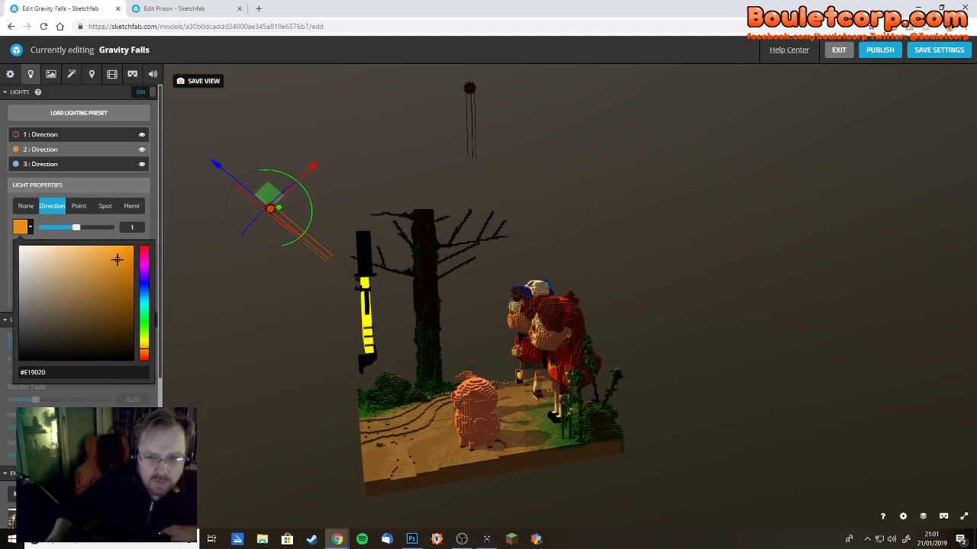
drag(206, 367, 320, 376)
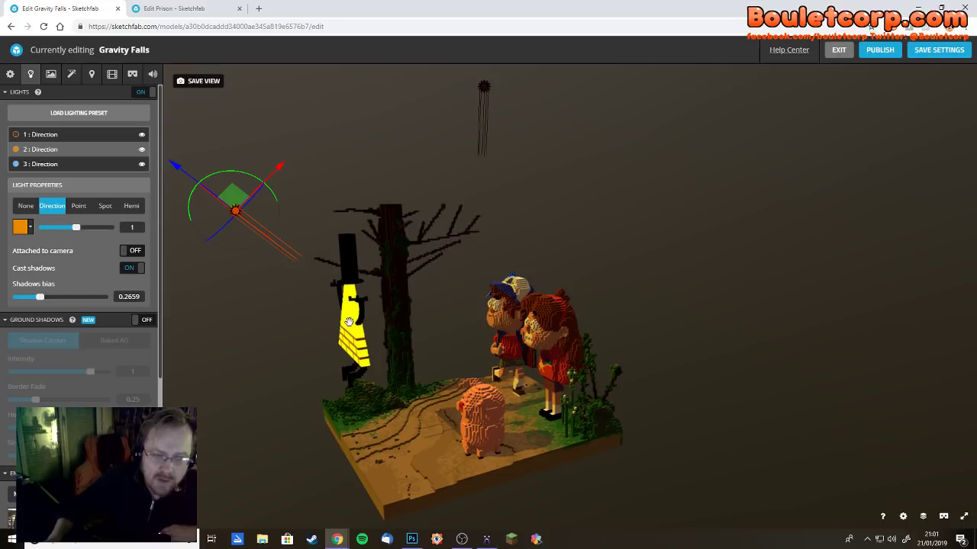
drag(457, 492, 436, 503)
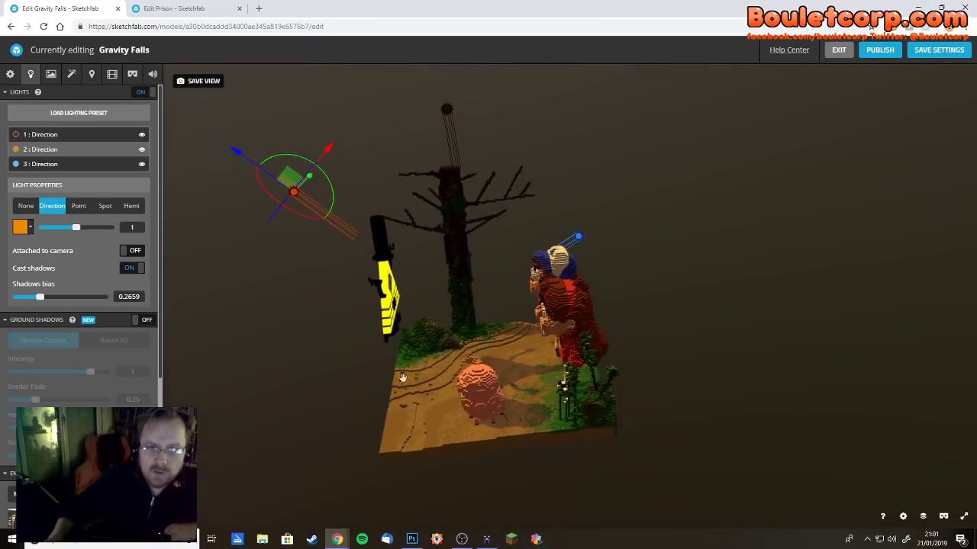
- Convert the first light to a point light and move it from above the scene to just in front of the yellow triangle character
click(446, 111)
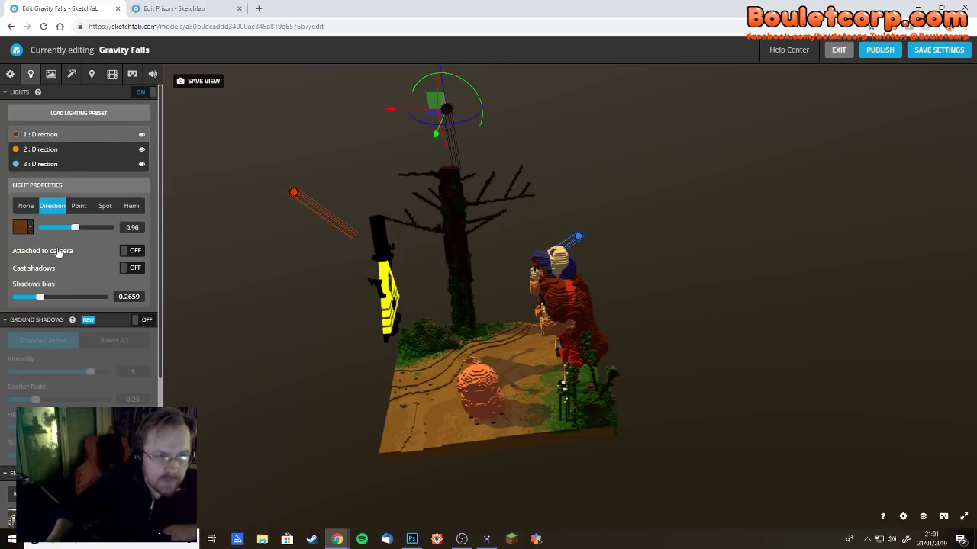
click(77, 206)
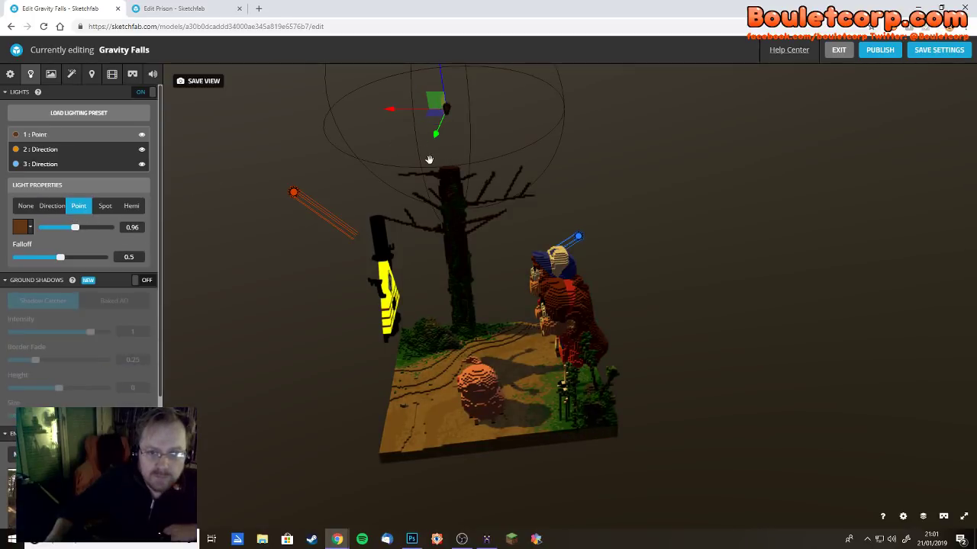
drag(436, 135, 366, 142)
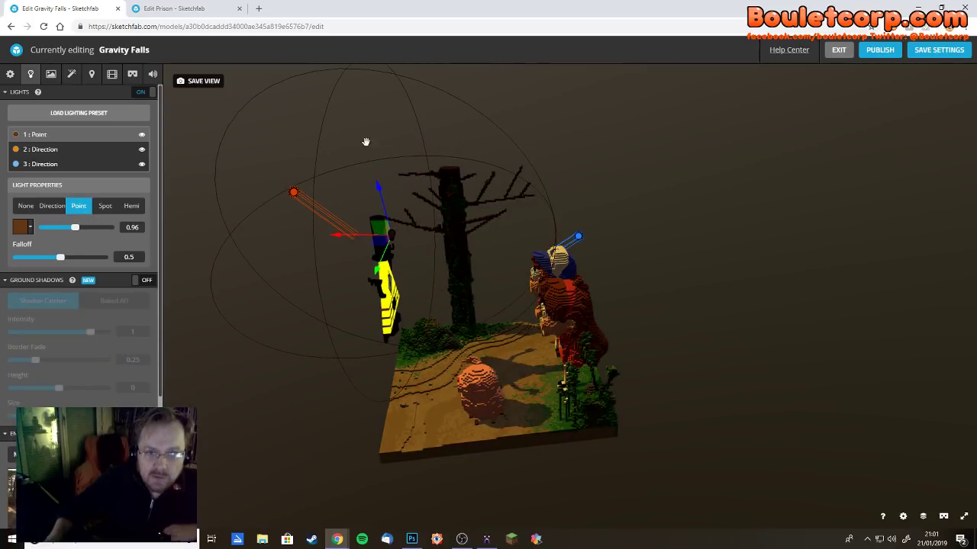
drag(373, 183, 343, 296)
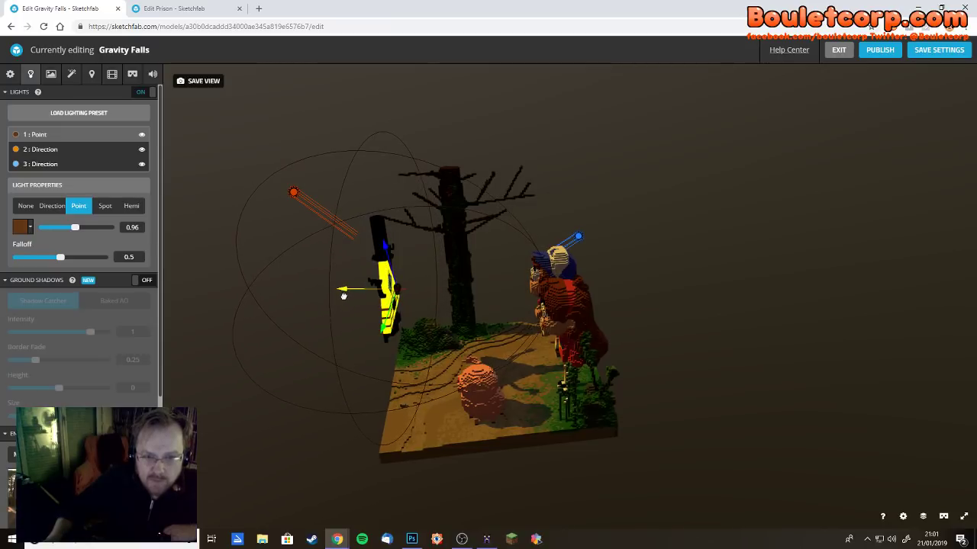
drag(669, 319, 719, 320)
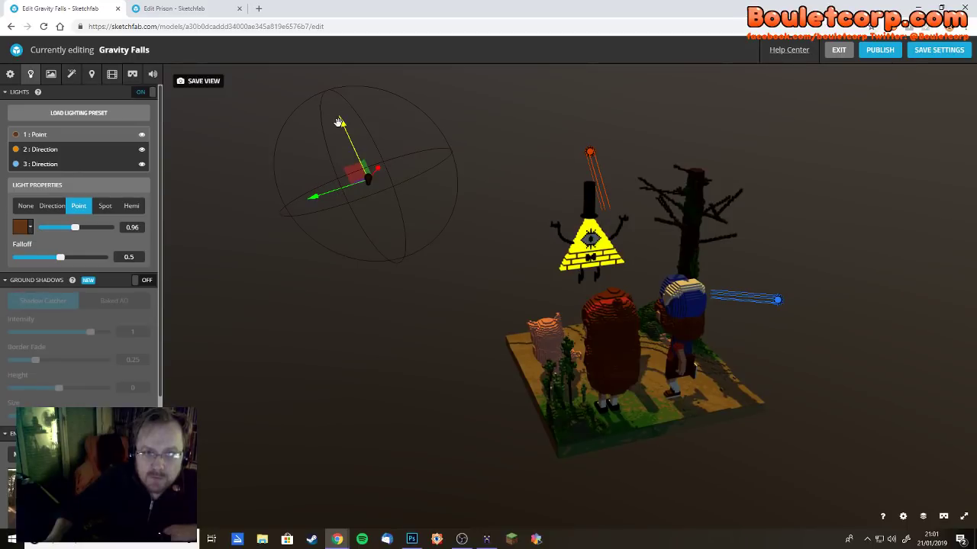
drag(340, 122, 534, 260)
drag(420, 303, 525, 128)
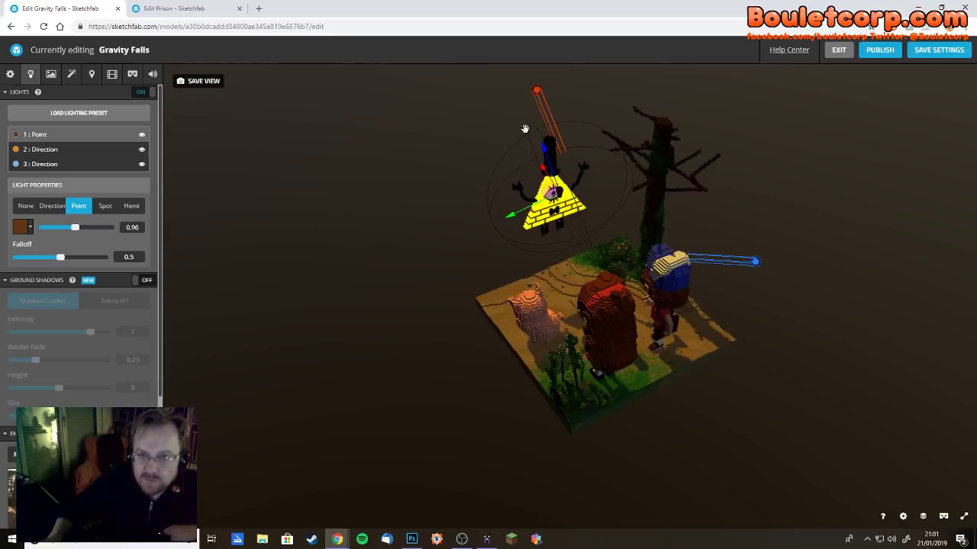
drag(413, 238, 317, 324)
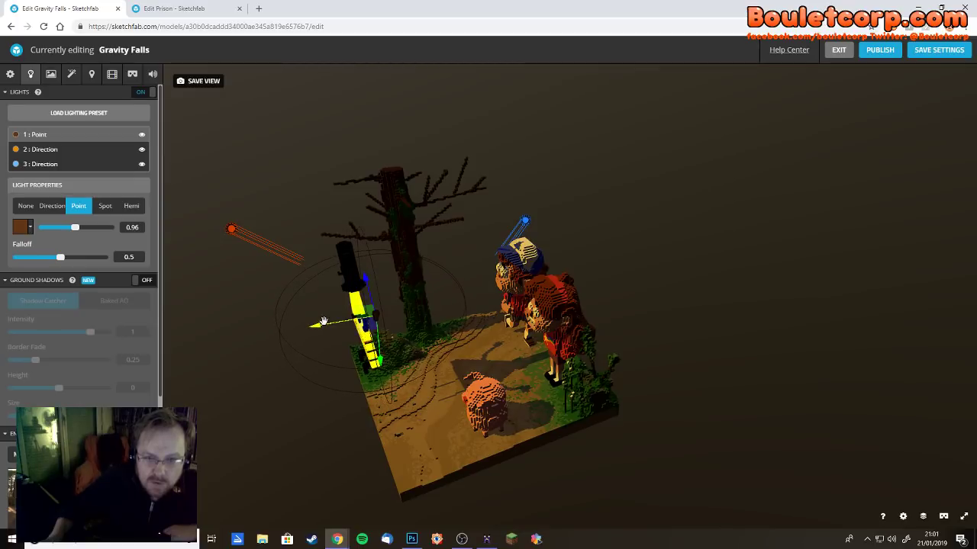
- Change the point light's color to a bright golden yellow
drag(557, 286, 493, 264)
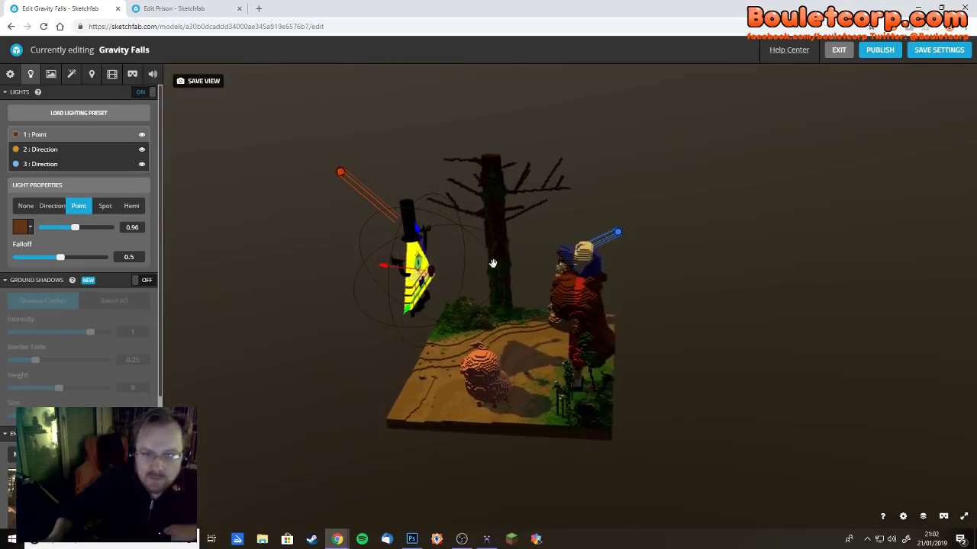
click(23, 227)
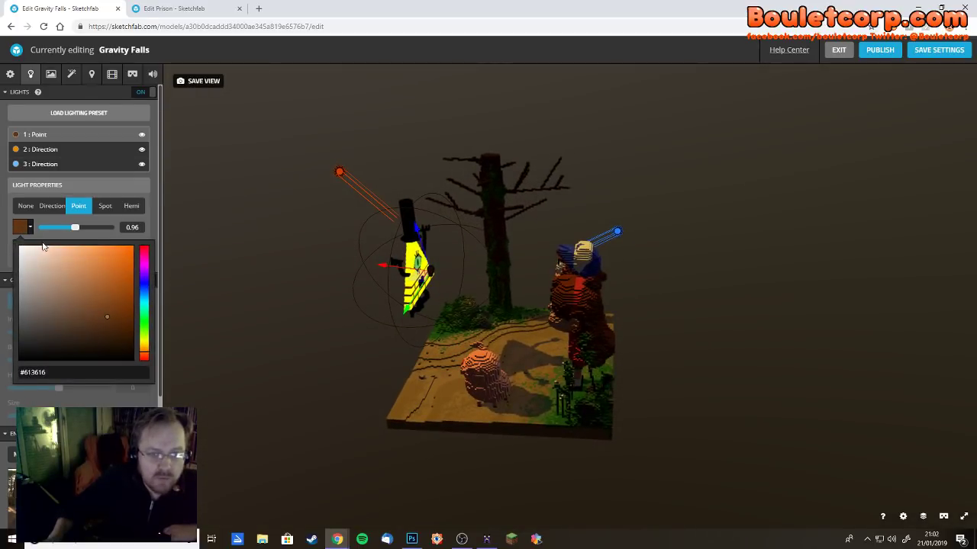
click(133, 248)
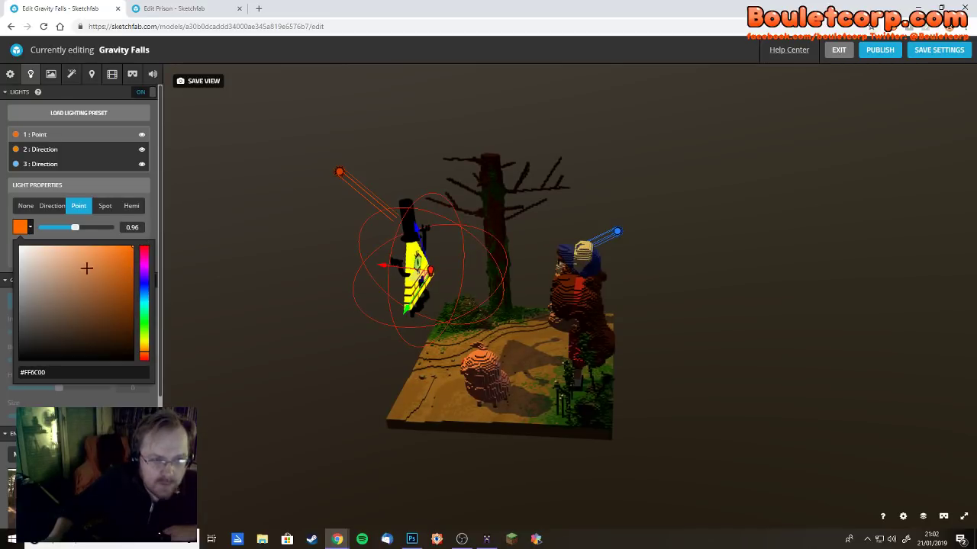
mouse_move(146, 352)
mouse_down()
mouse_move(238, 349)
mouse_move(264, 339)
mouse_move(271, 318)
mouse_move(250, 348)
mouse_move(240, 344)
mouse_up()
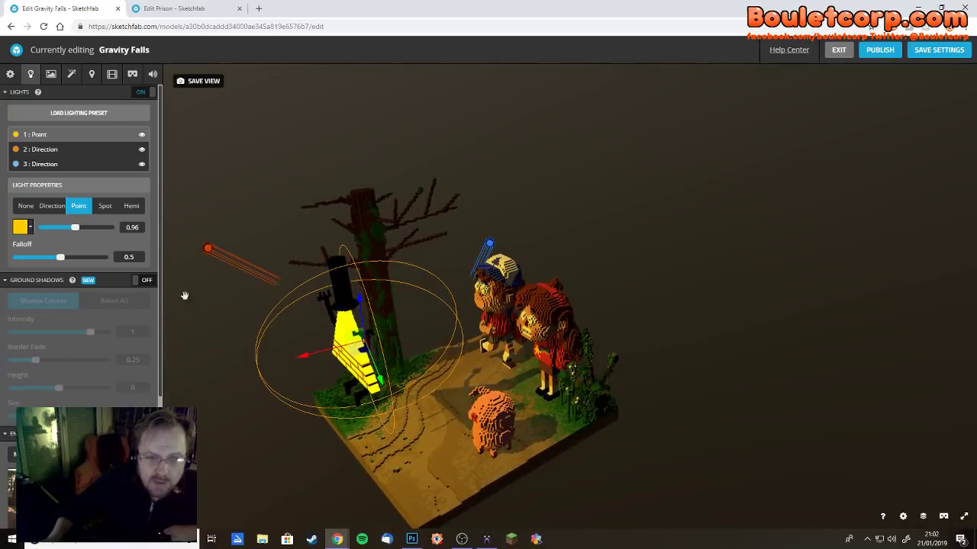
- Hide the second directional light, and set the point light's falloff to 0.585 and its intensity to 5.2018
click(20, 152)
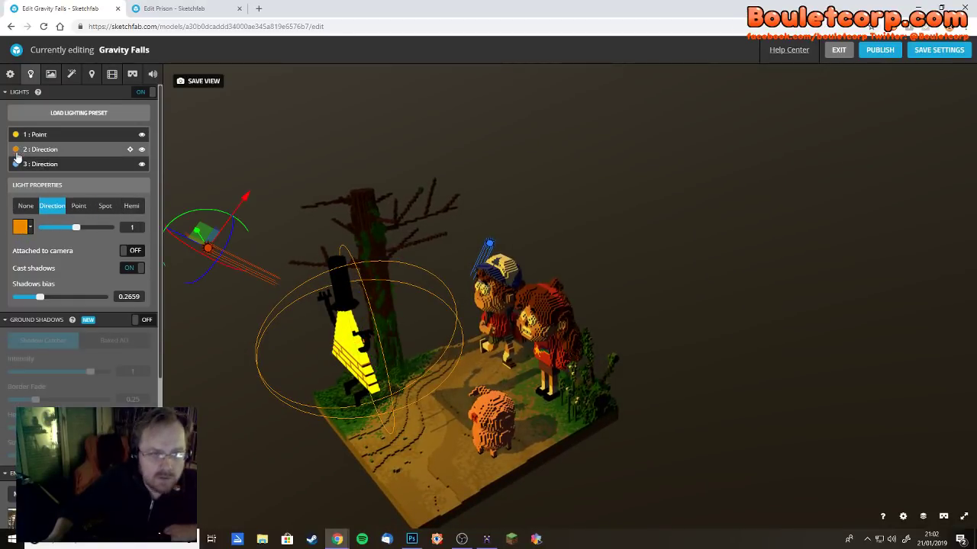
click(142, 150)
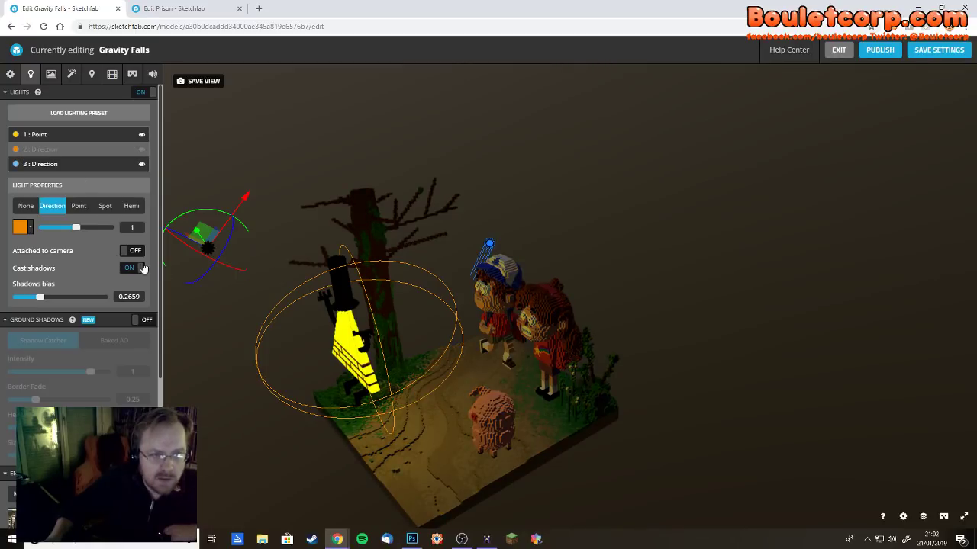
click(42, 136)
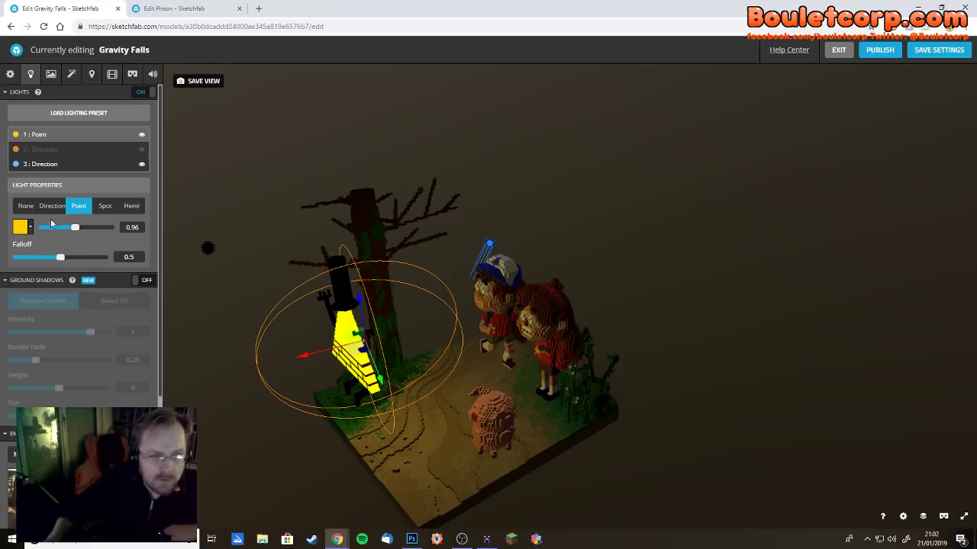
mouse_move(62, 260)
mouse_down()
mouse_move(81, 261)
mouse_move(25, 261)
mouse_move(60, 259)
mouse_move(58, 278)
mouse_up()
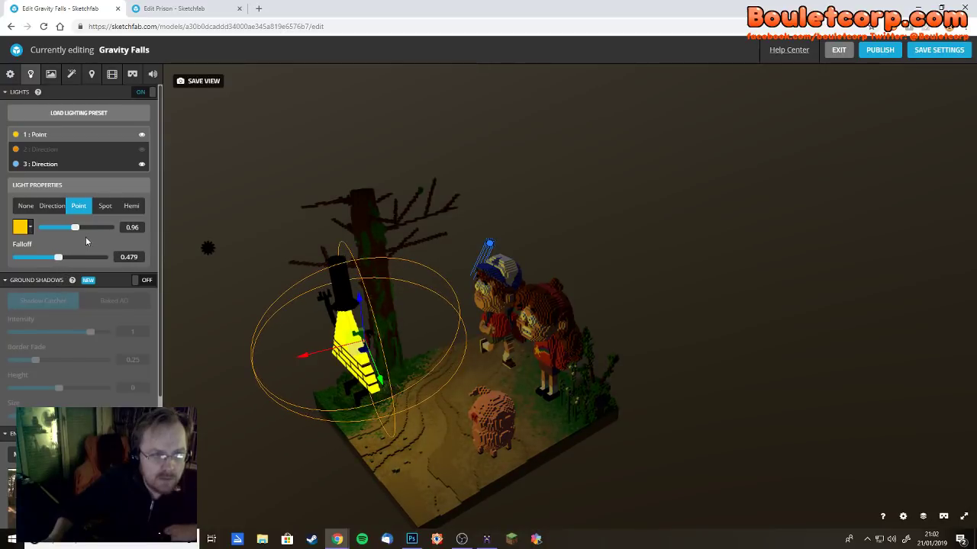
mouse_move(77, 228)
mouse_down()
mouse_move(74, 260)
mouse_move(65, 258)
mouse_move(93, 227)
mouse_up()
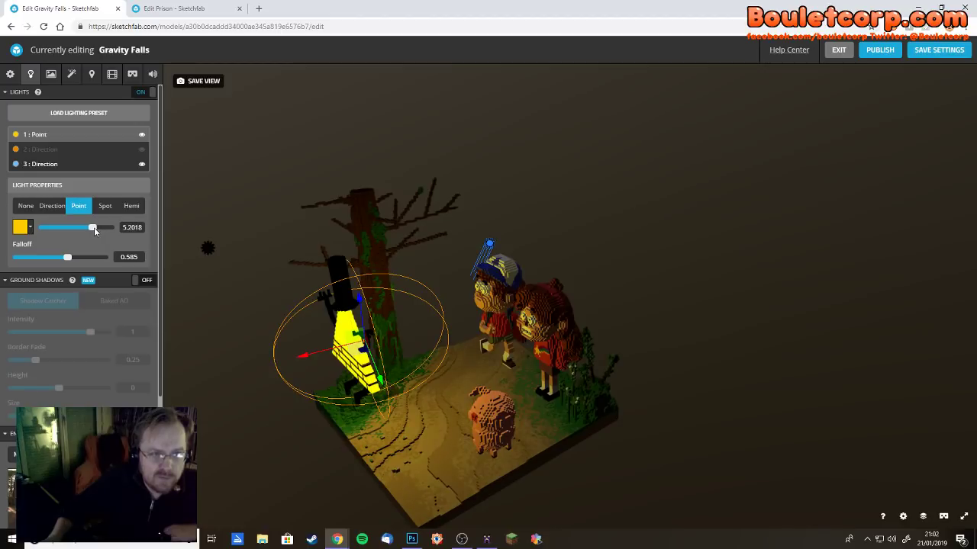
- Try ground shadows on the scene and check the point light's properties for shadow settings
click(138, 281)
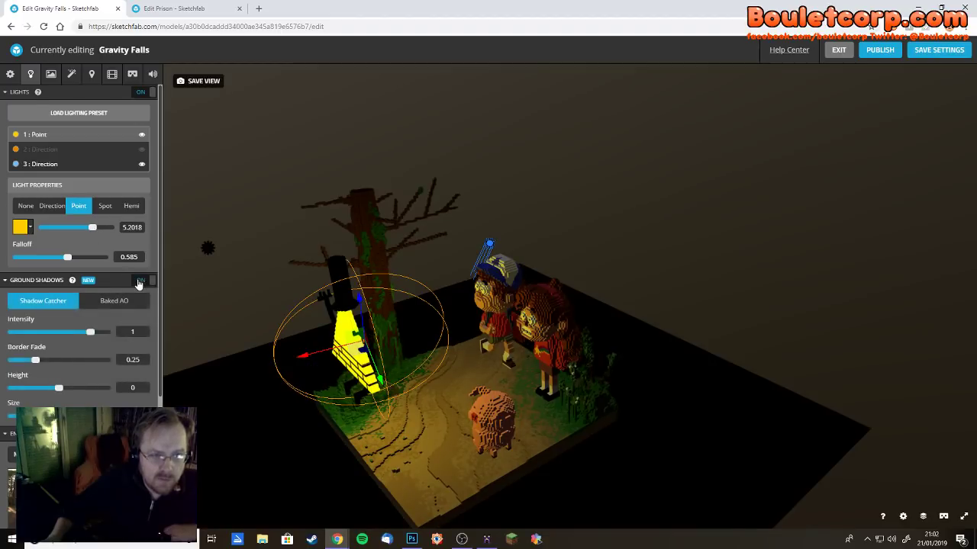
click(148, 281)
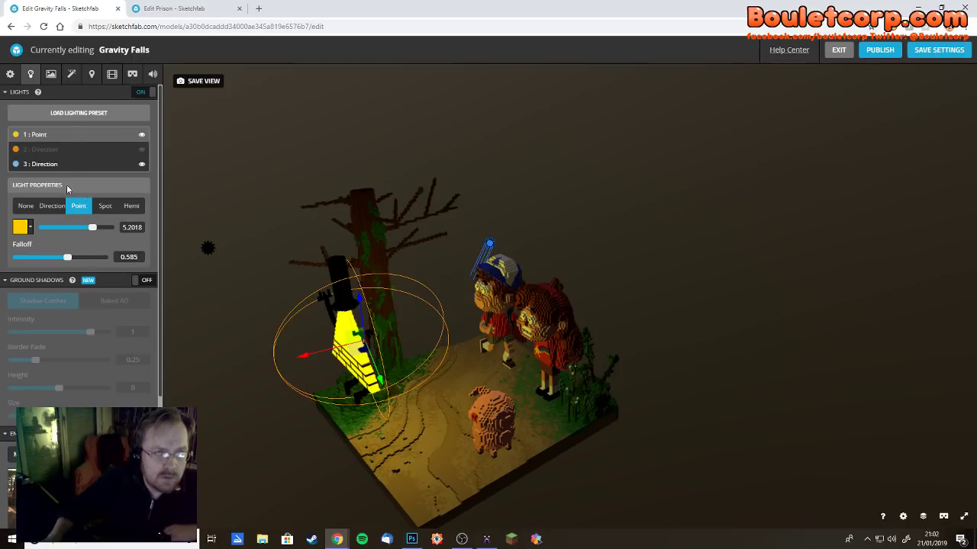
scroll(87, 181, down, 1)
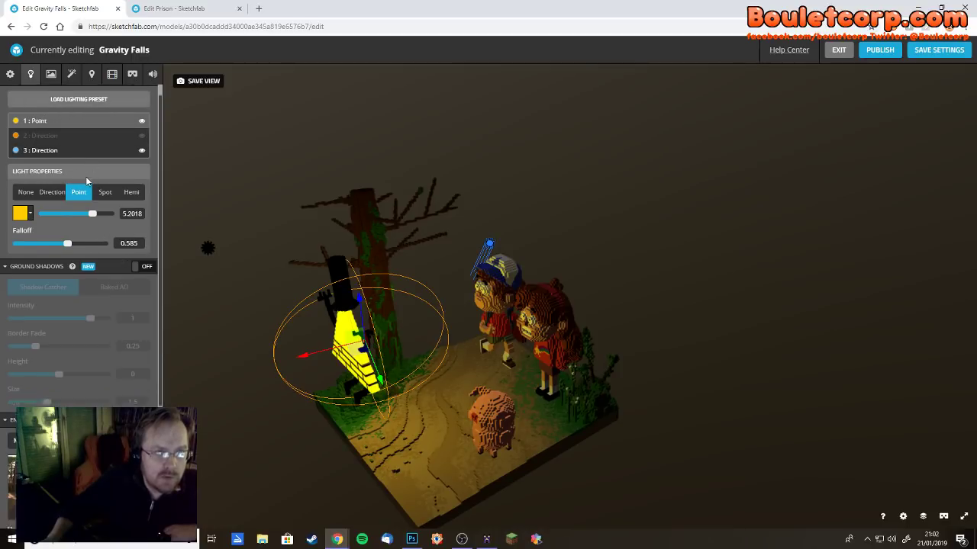
scroll(69, 164, up, 1)
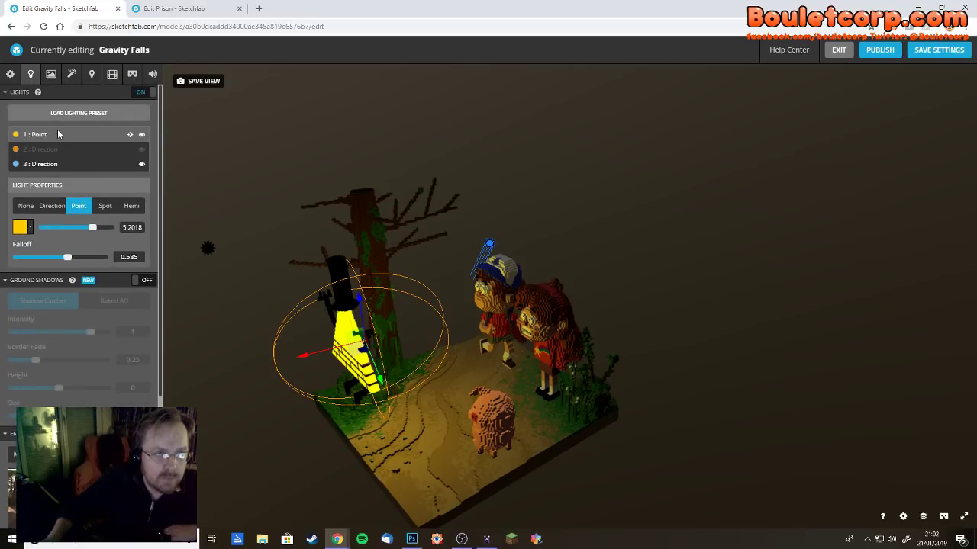
click(56, 135)
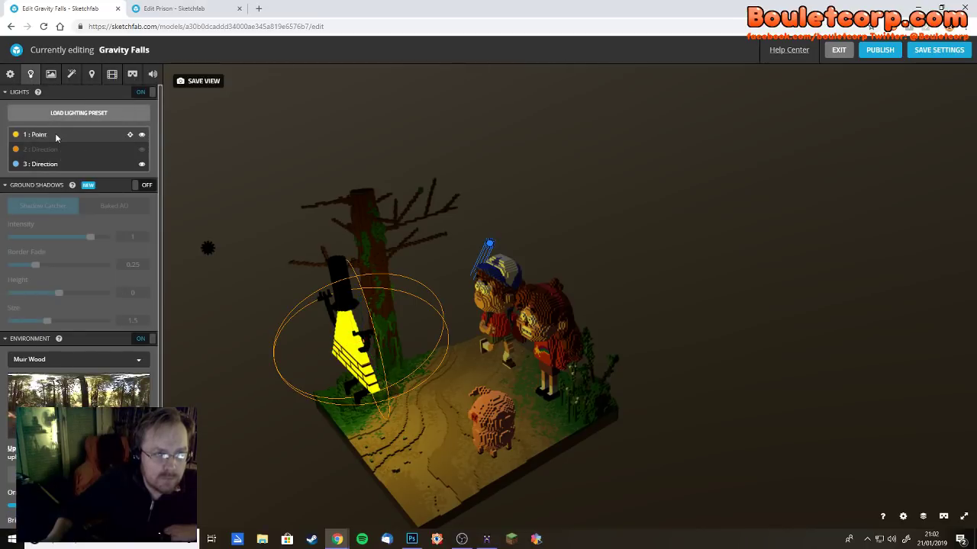
click(55, 135)
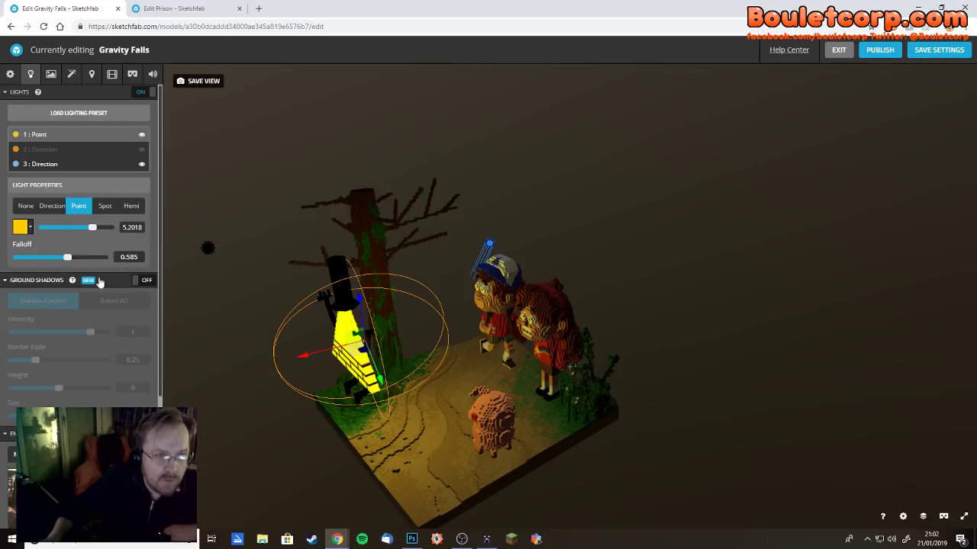
click(44, 135)
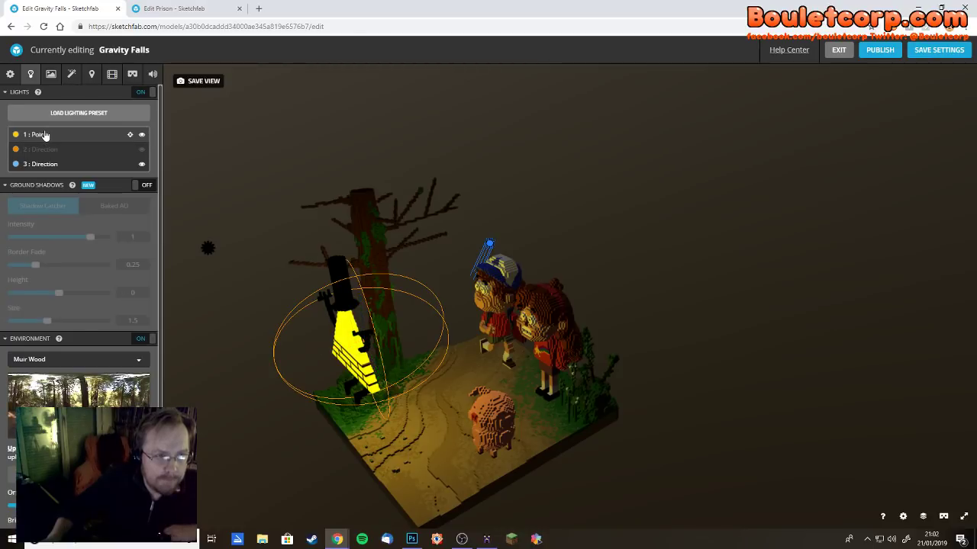
click(45, 135)
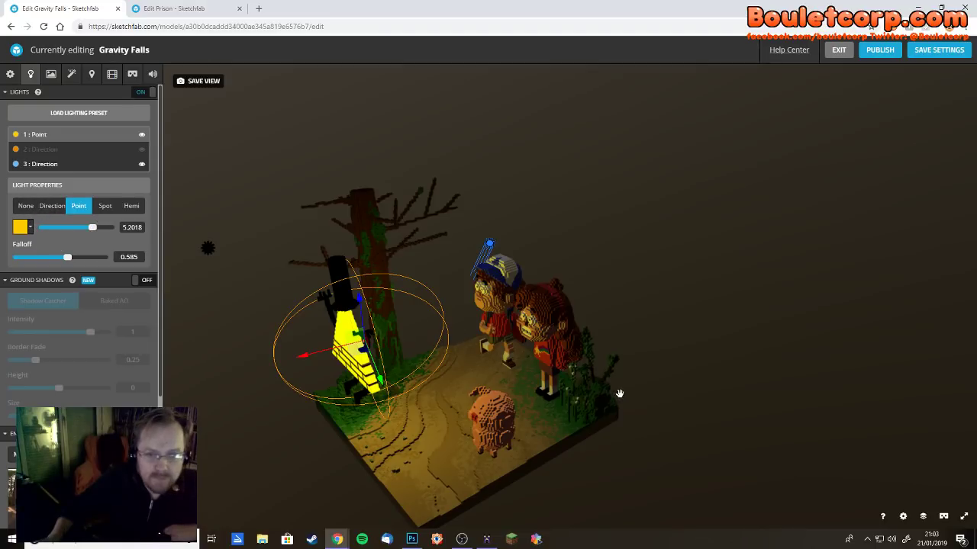
- Try the first light as a directional light and return it to a point light
drag(617, 394, 310, 272)
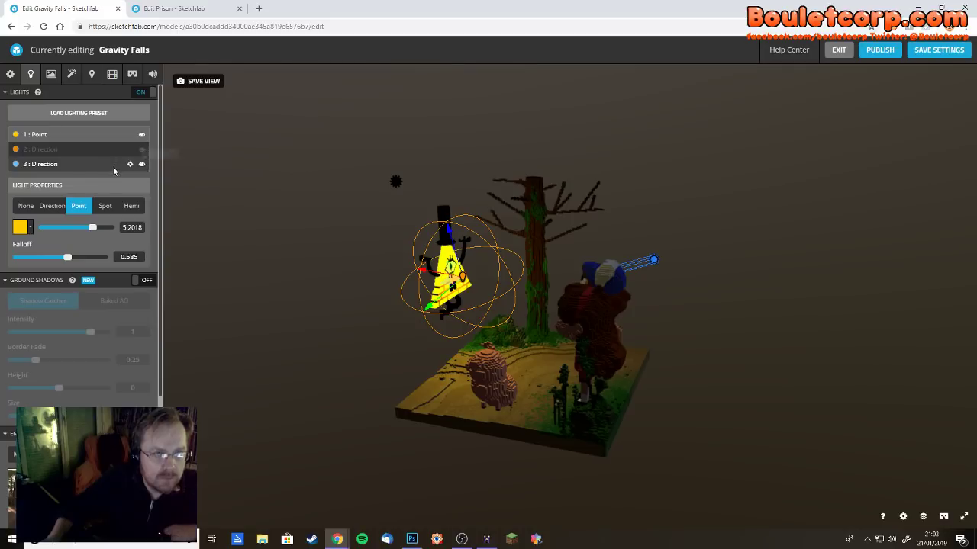
click(51, 206)
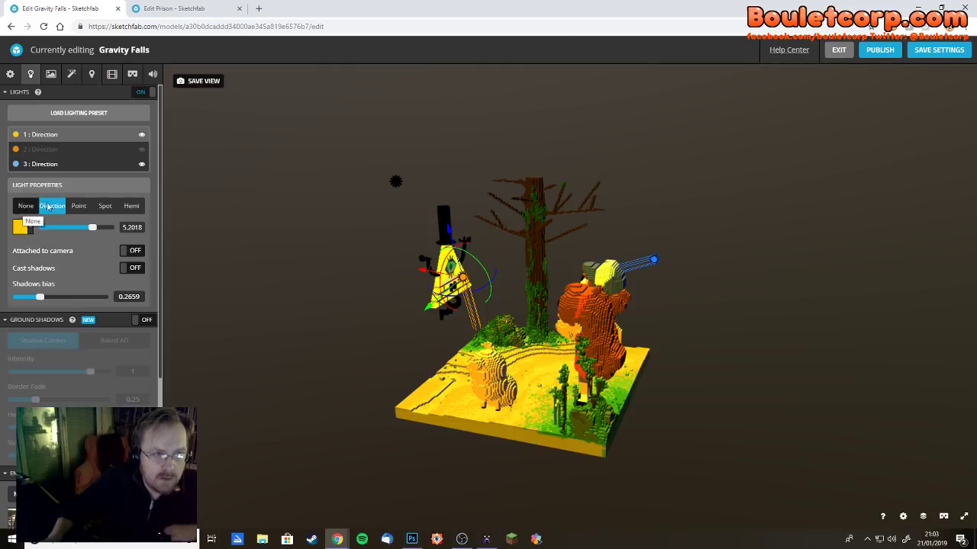
click(78, 206)
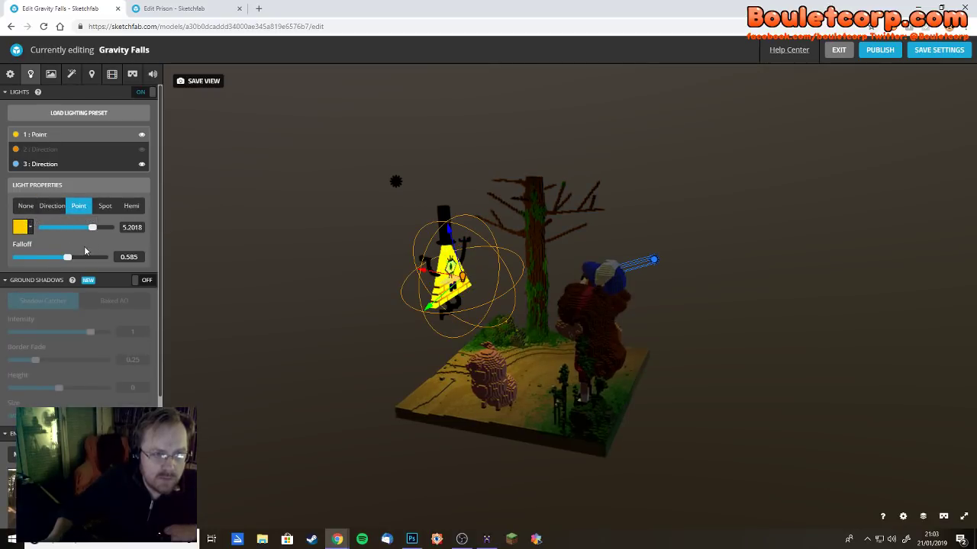
- Make the second directional light visible again
drag(257, 283, 294, 282)
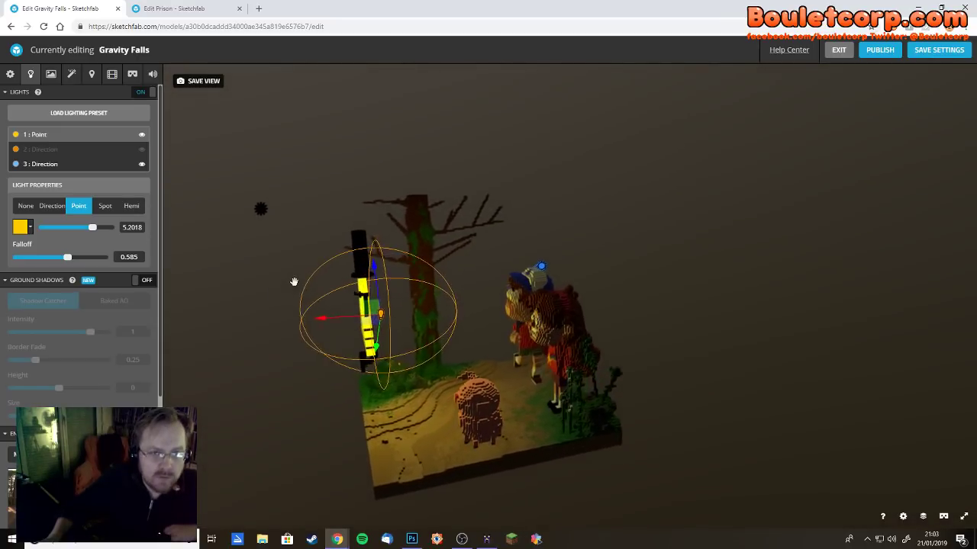
click(141, 150)
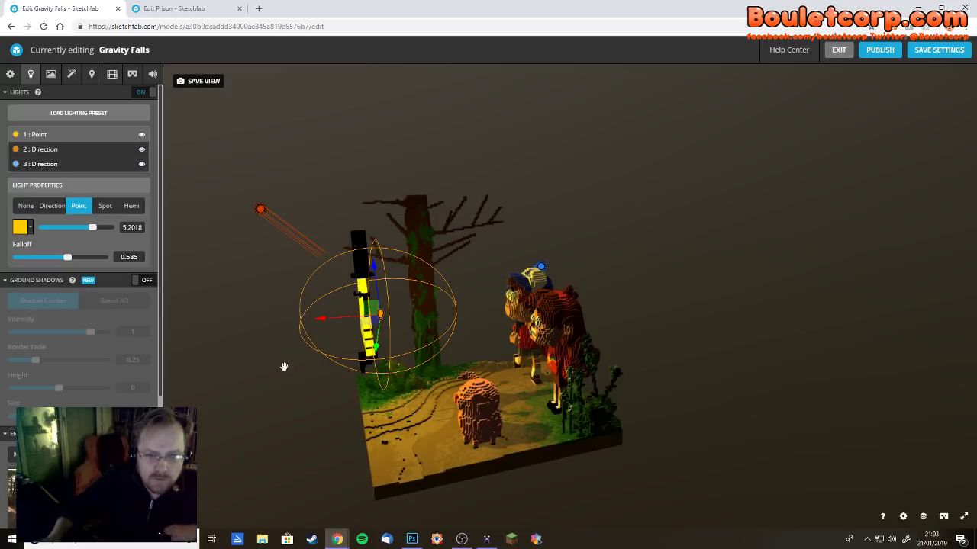
- Move the blue third directional light lower and farther out behind the two characters
drag(283, 367, 257, 424)
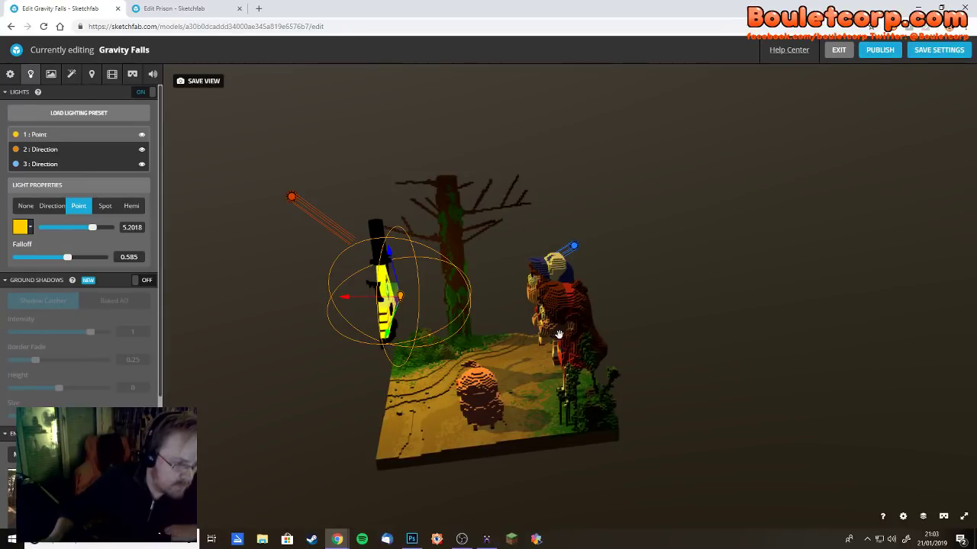
drag(579, 350, 608, 280)
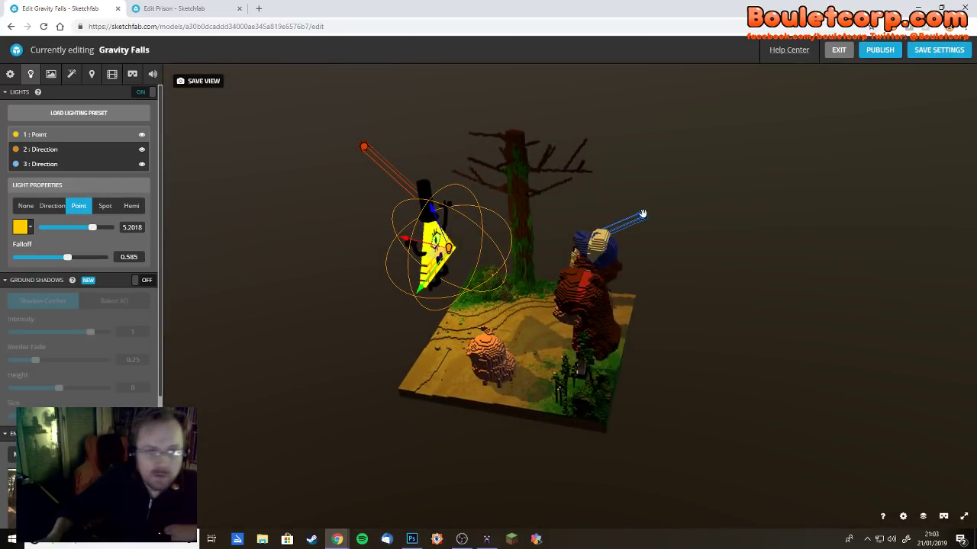
click(72, 164)
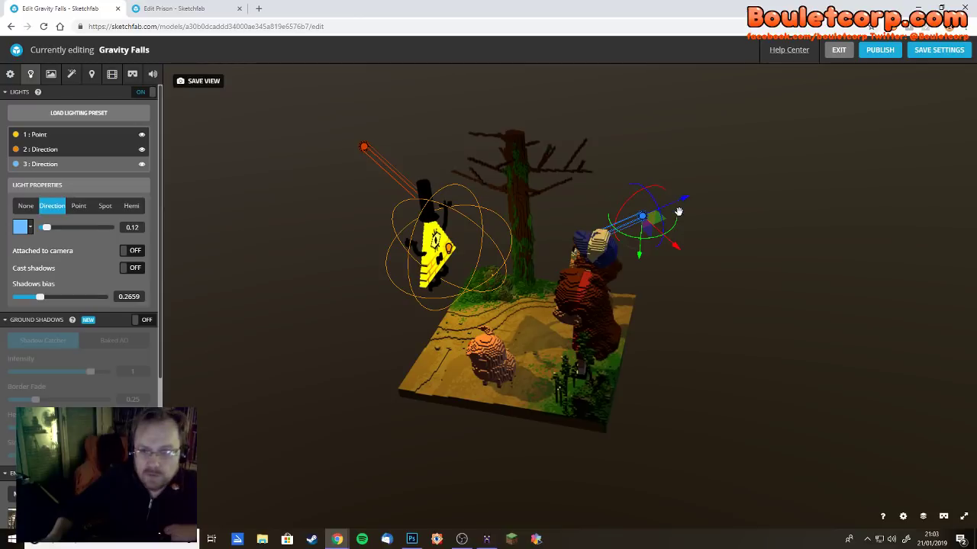
drag(674, 247, 715, 342)
drag(785, 427, 704, 393)
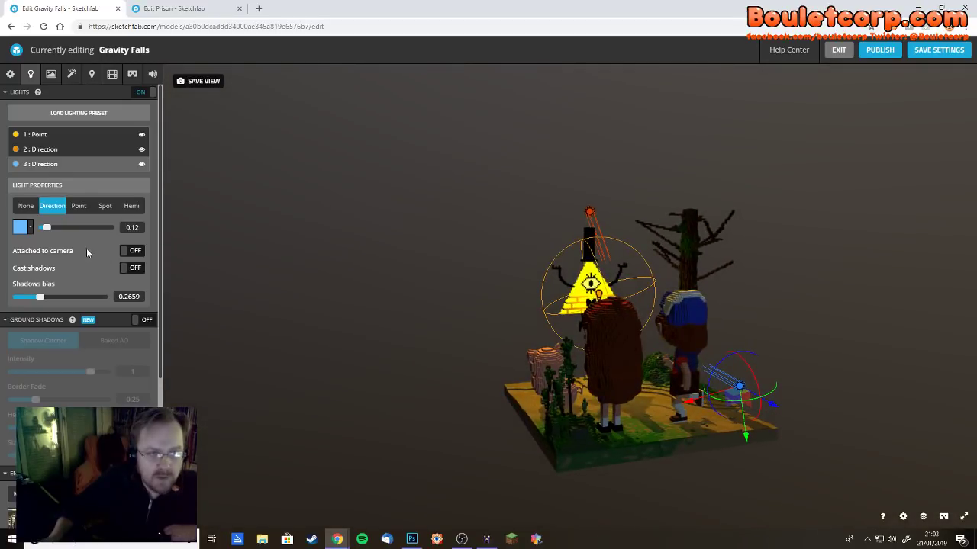
- Set the third light's colour to dark blue #003A6B and its intensity to 3.7521
drag(52, 226, 60, 229)
click(23, 227)
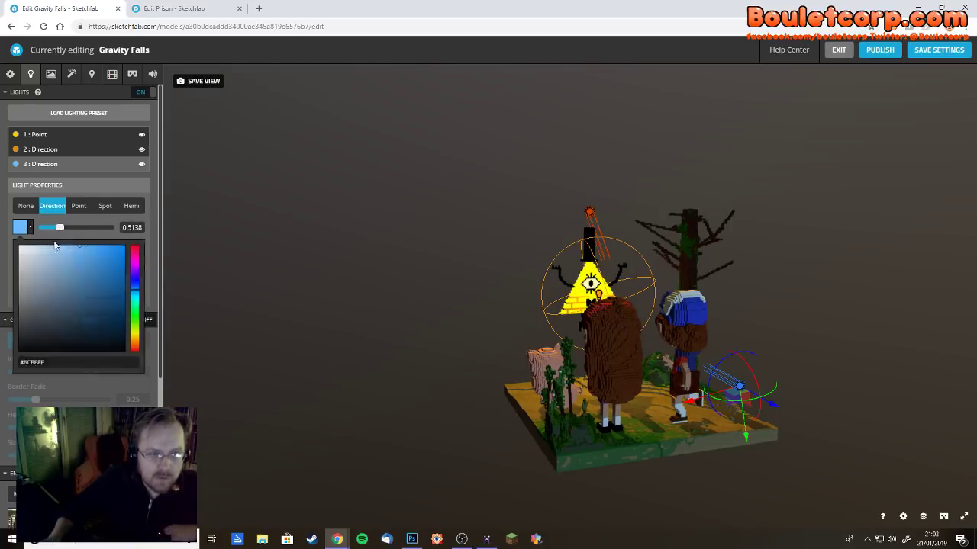
drag(95, 259, 133, 313)
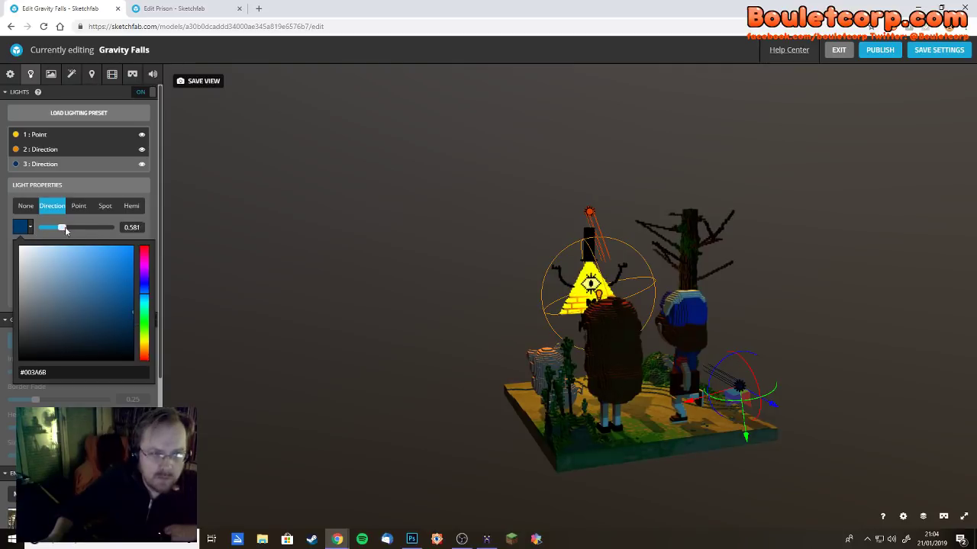
drag(65, 229, 89, 239)
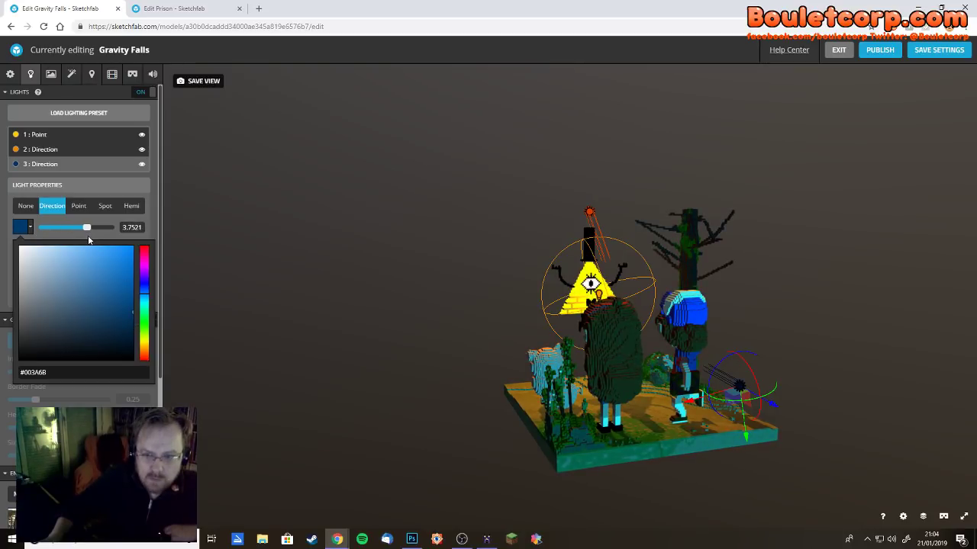
mouse_move(344, 364)
mouse_down()
mouse_move(445, 373)
mouse_move(323, 377)
mouse_move(307, 355)
mouse_move(261, 351)
mouse_move(470, 373)
mouse_move(428, 374)
mouse_up()
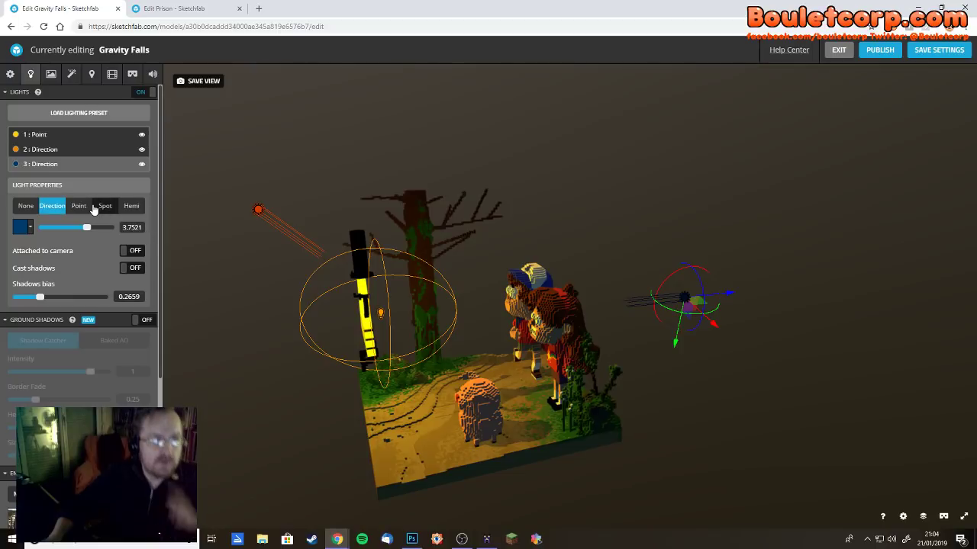
- Check the environment settings and the palette material's faces rendering, opacity and cavity options
scroll(94, 210, down, 3)
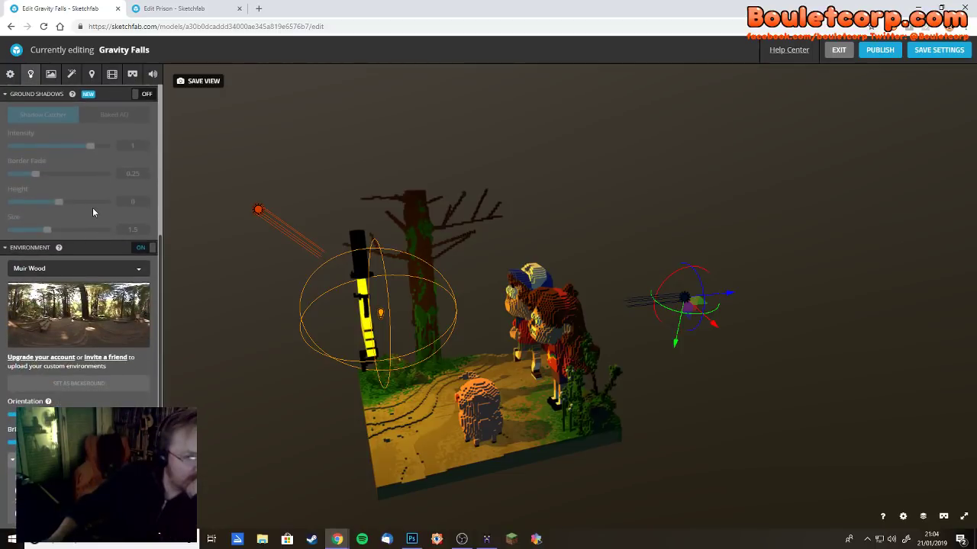
scroll(93, 212, up, 3)
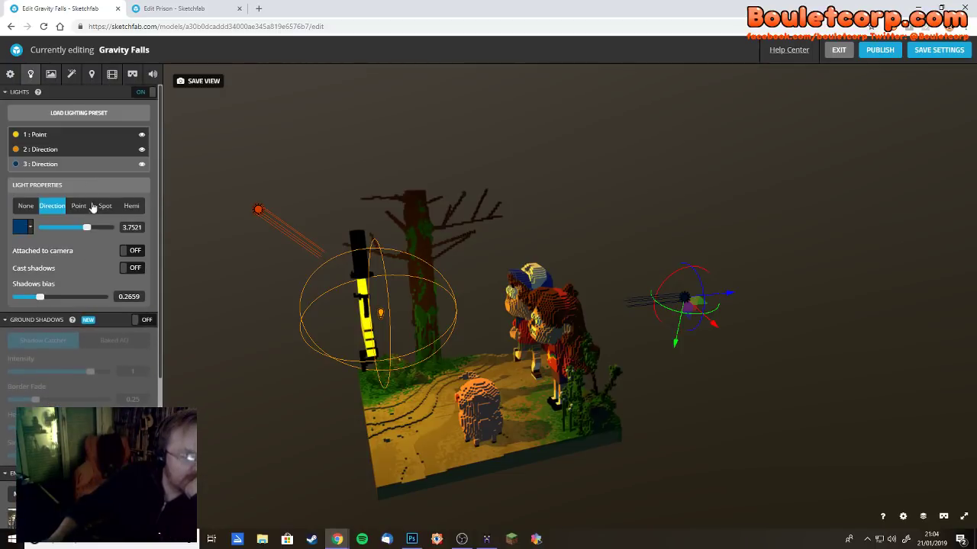
click(50, 77)
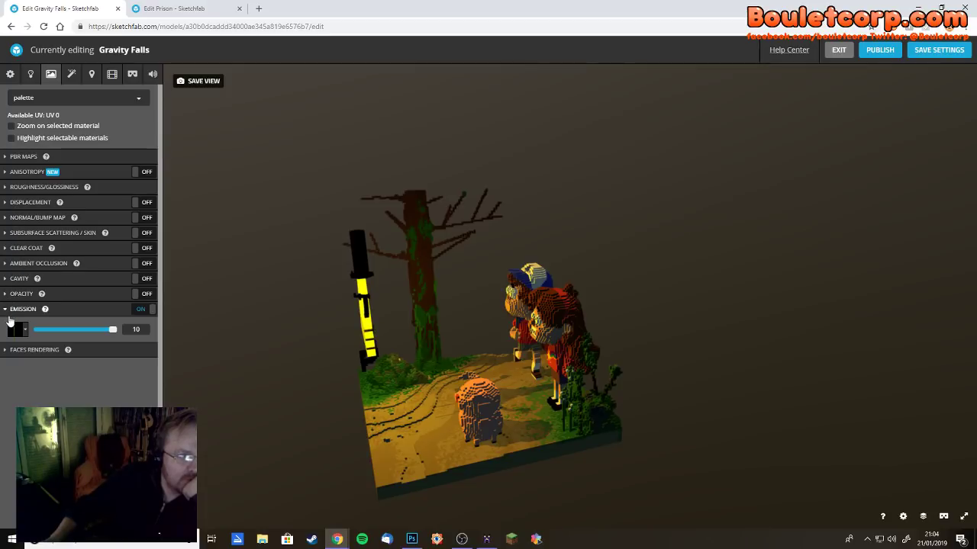
click(7, 353)
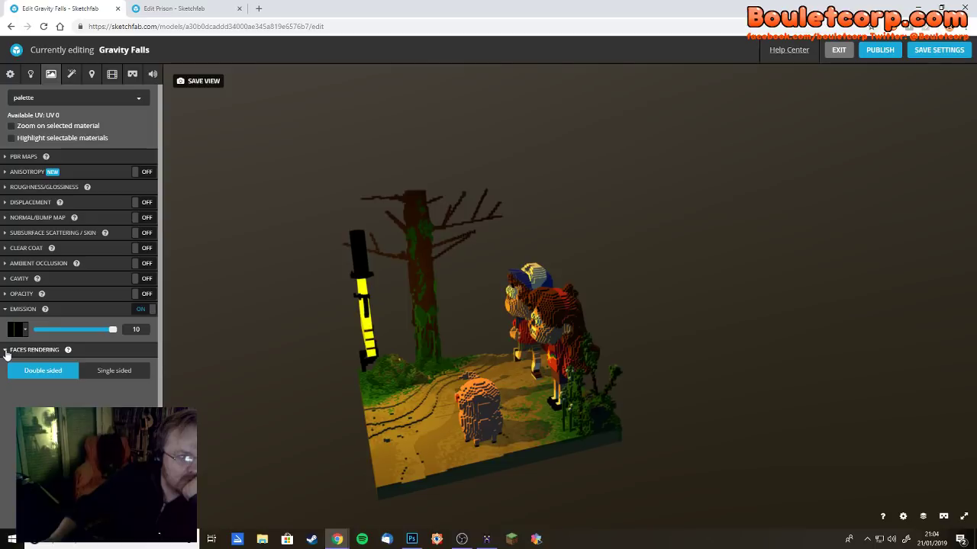
click(7, 351)
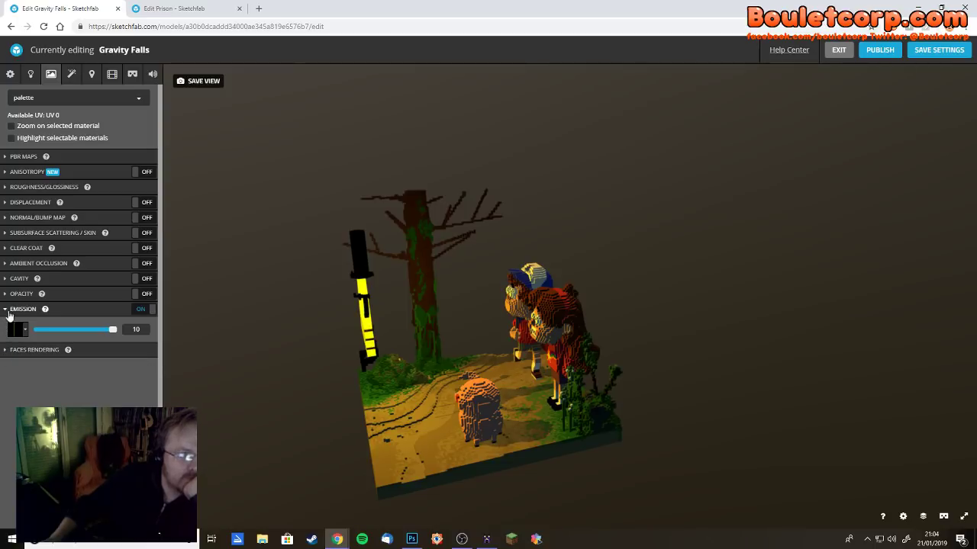
click(5, 294)
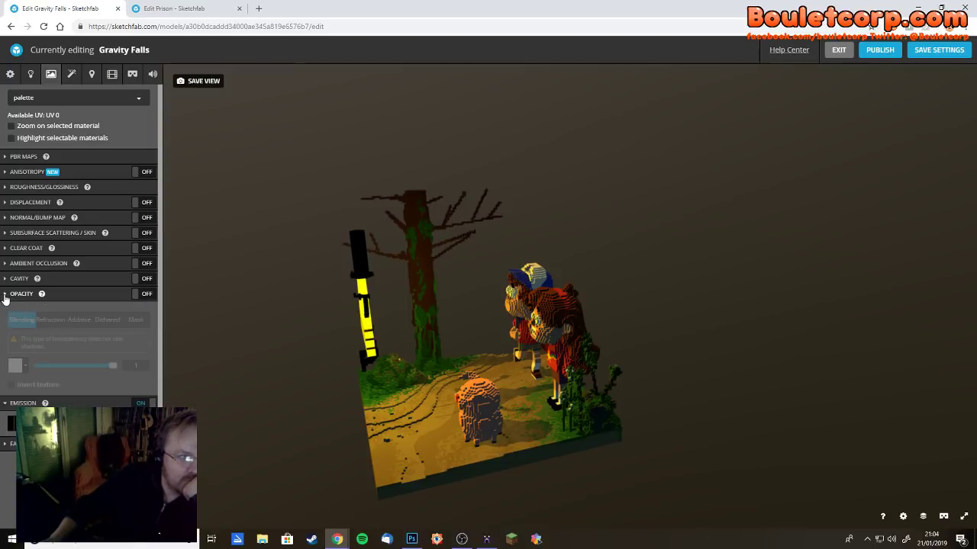
click(5, 296)
click(6, 279)
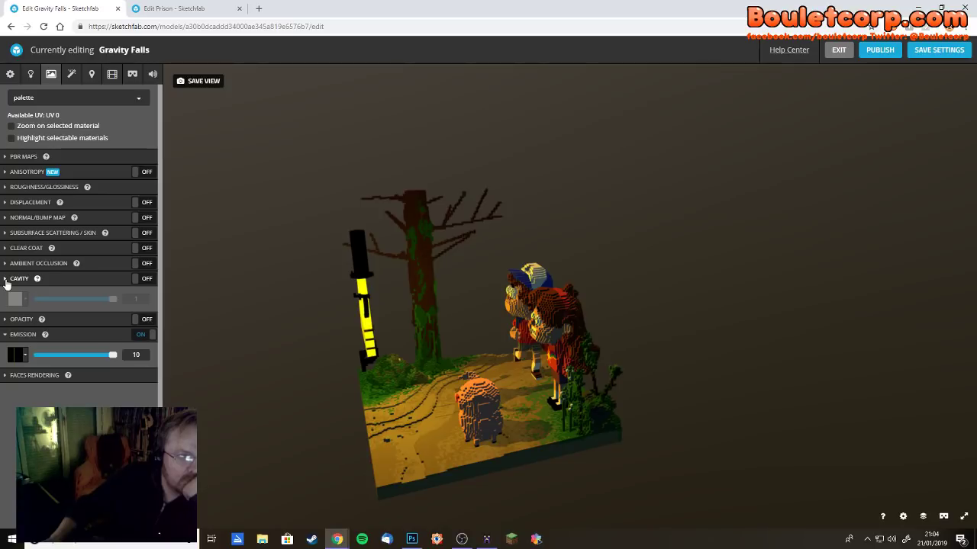
click(6, 281)
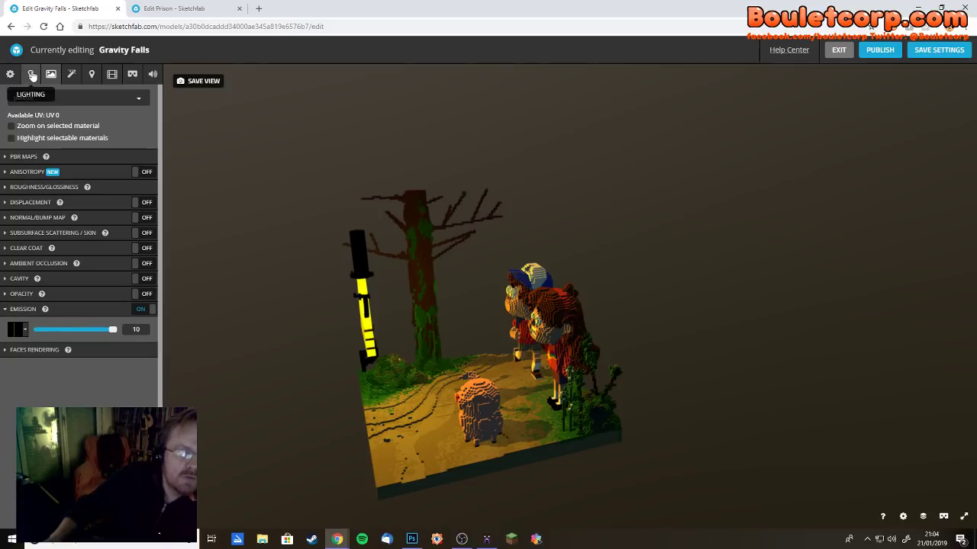
- Enable the Bloom post-processing filter with intensity 0.533 and radius 0.15
click(72, 75)
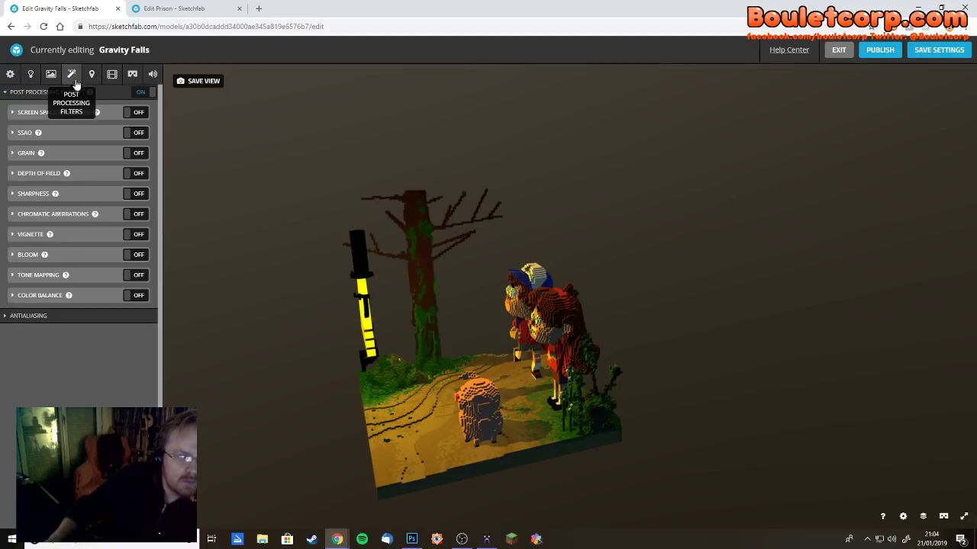
click(135, 254)
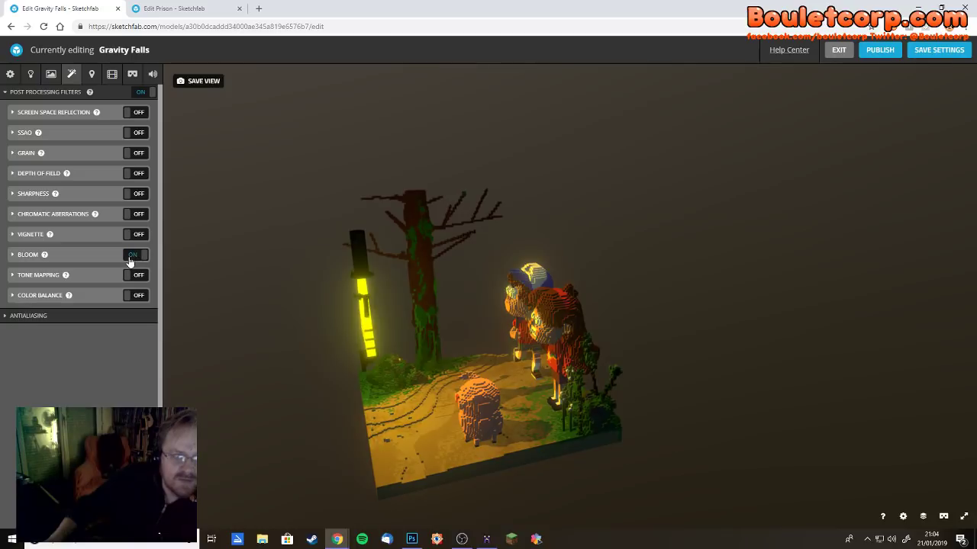
drag(385, 388, 316, 394)
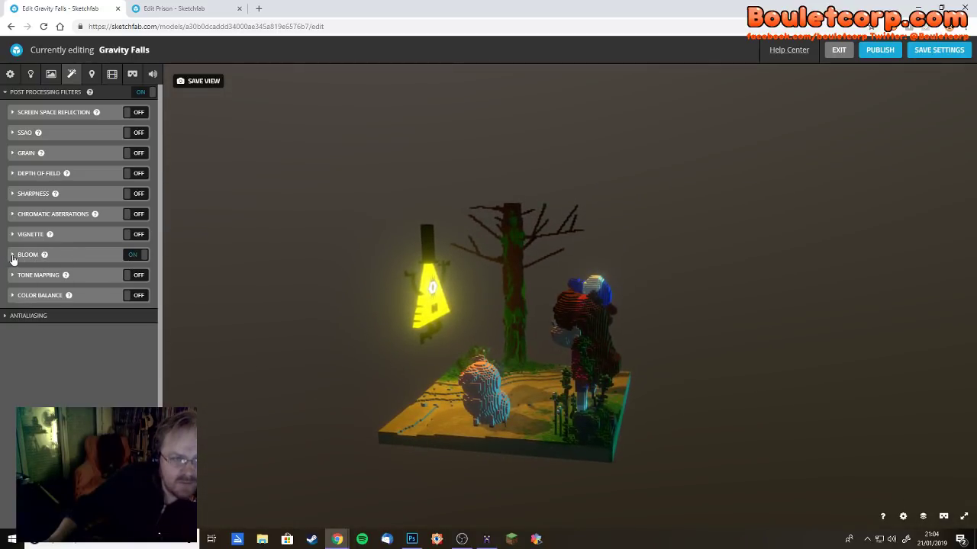
click(13, 255)
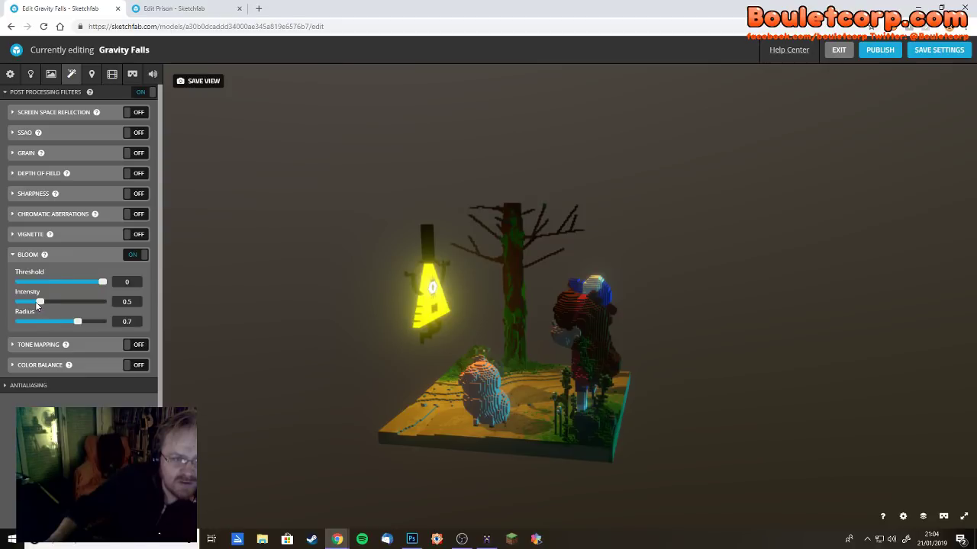
mouse_move(37, 303)
mouse_down()
mouse_move(66, 330)
mouse_move(47, 328)
mouse_move(47, 303)
mouse_up()
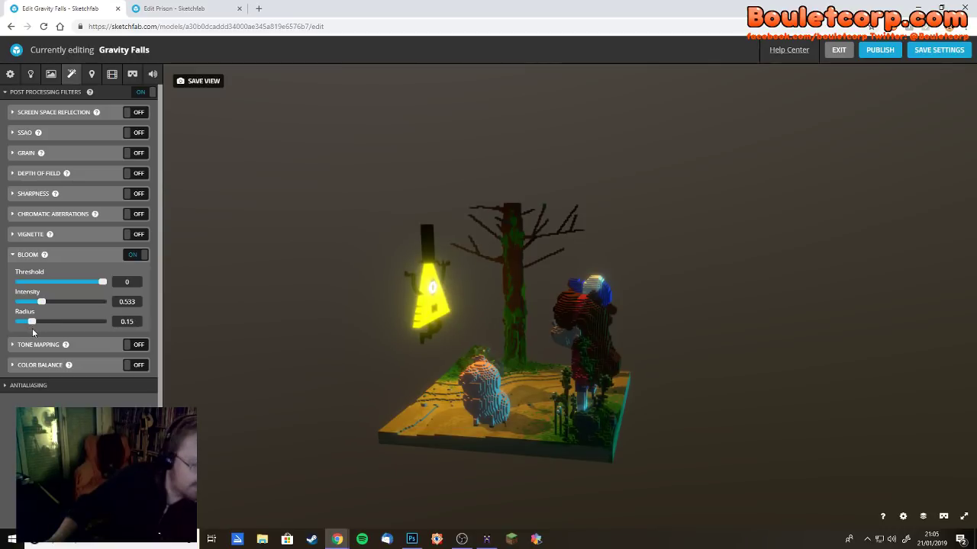
mouse_move(253, 358)
mouse_down()
mouse_move(342, 356)
mouse_move(351, 336)
mouse_move(381, 329)
mouse_move(425, 360)
mouse_move(645, 345)
mouse_move(646, 362)
mouse_move(705, 344)
mouse_move(819, 351)
mouse_move(726, 366)
mouse_move(610, 356)
mouse_move(676, 381)
mouse_move(697, 366)
mouse_move(577, 425)
mouse_move(674, 404)
mouse_move(781, 427)
mouse_move(800, 415)
mouse_move(491, 441)
mouse_move(335, 435)
mouse_move(269, 419)
mouse_move(229, 432)
mouse_move(206, 465)
mouse_move(254, 426)
mouse_move(99, 469)
mouse_move(430, 407)
mouse_move(485, 433)
mouse_move(344, 410)
mouse_move(473, 421)
mouse_move(542, 359)
mouse_move(578, 404)
mouse_move(344, 414)
mouse_up()
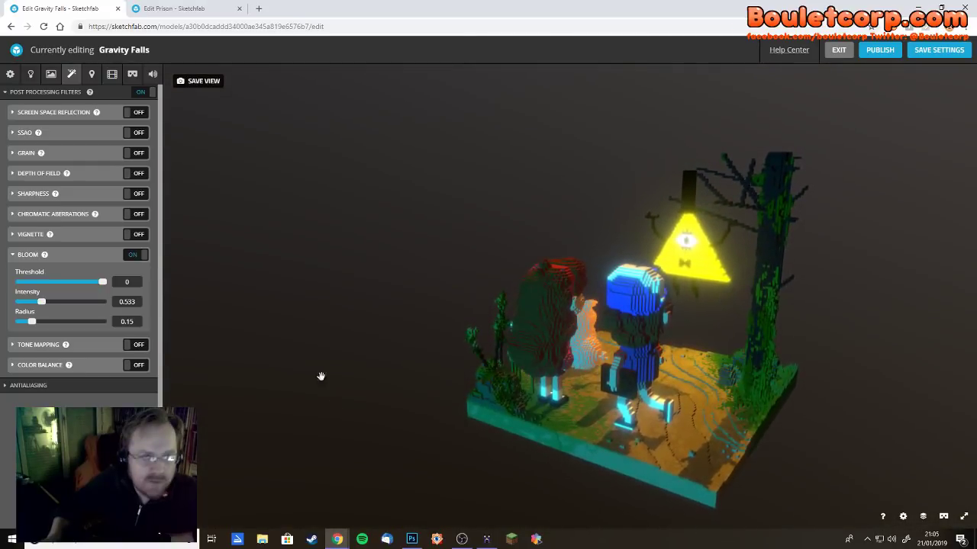
- Darken the third directional light's colour to a very dark blue, about #001F38
click(28, 76)
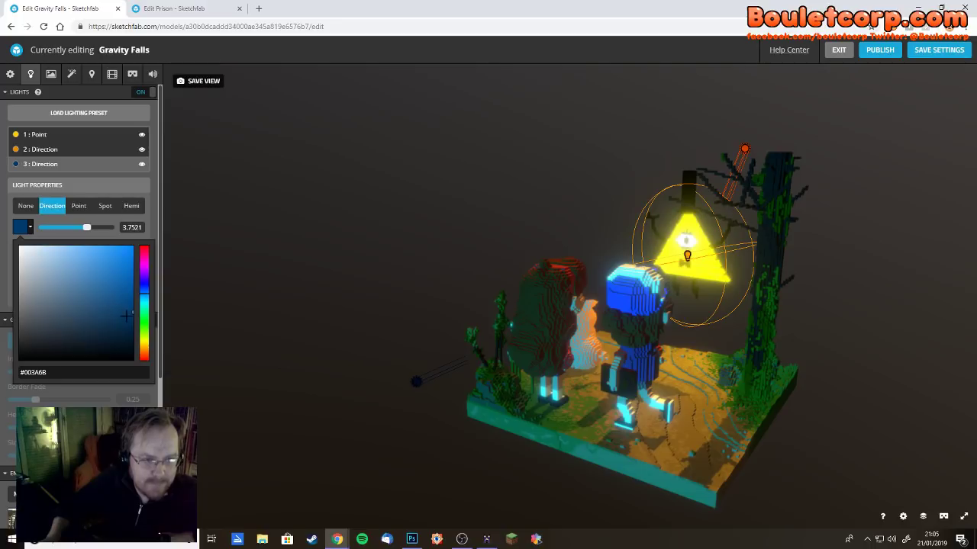
drag(134, 328, 141, 341)
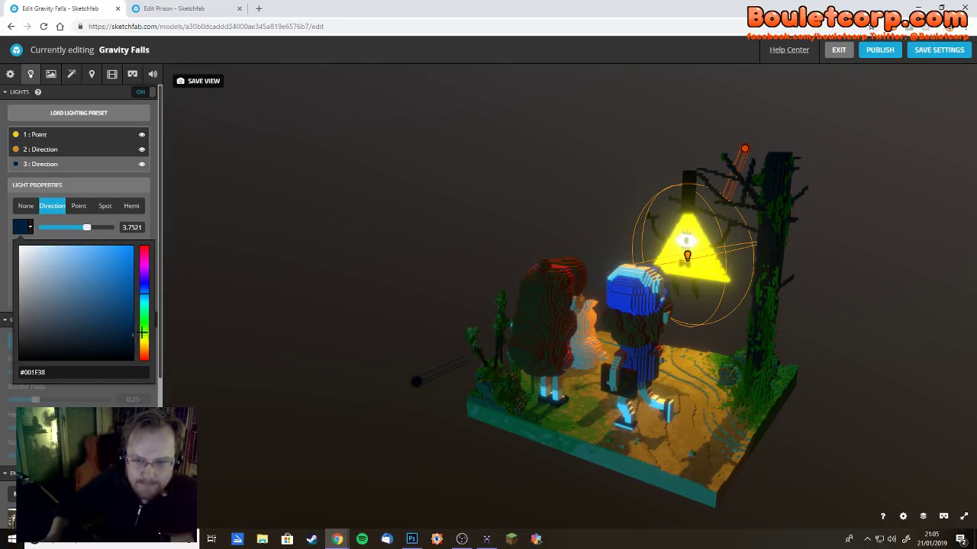
drag(366, 368, 873, 406)
mouse_move(399, 404)
mouse_down()
mouse_move(434, 398)
mouse_move(412, 416)
mouse_up()
- Lower the brightness of the Muir Wood environment and check the scene from several sides
scroll(76, 373, down, 5)
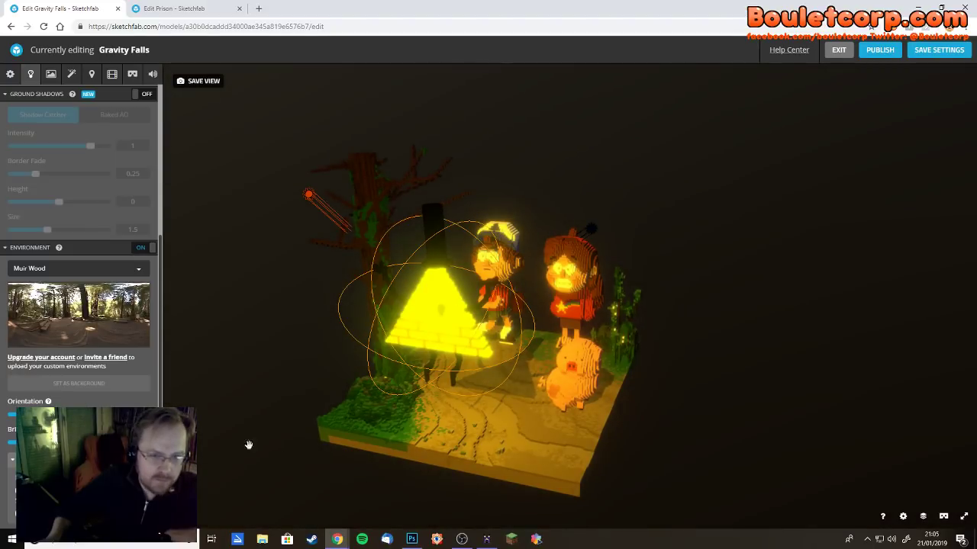
drag(246, 445, 240, 424)
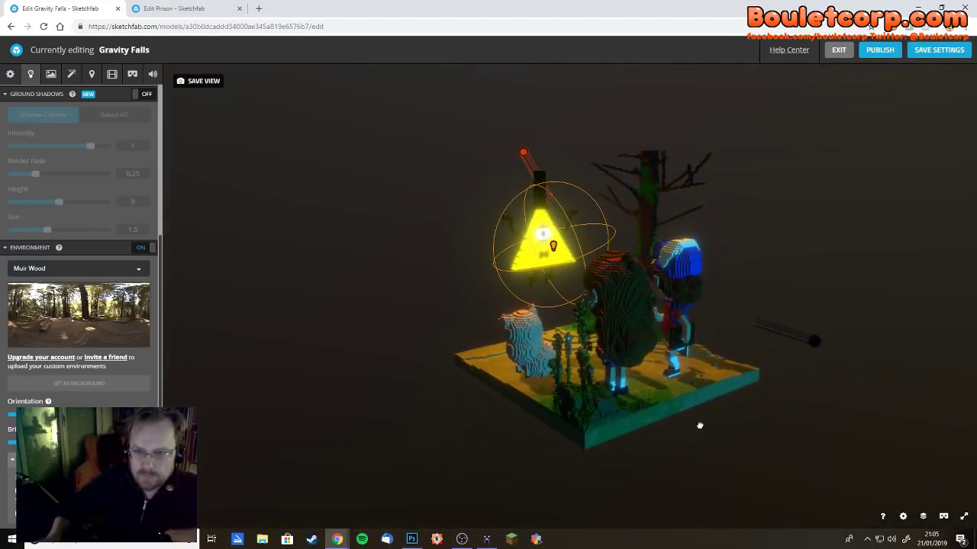
mouse_move(675, 423)
mouse_down()
mouse_move(588, 432)
mouse_move(530, 415)
mouse_move(455, 422)
mouse_up()
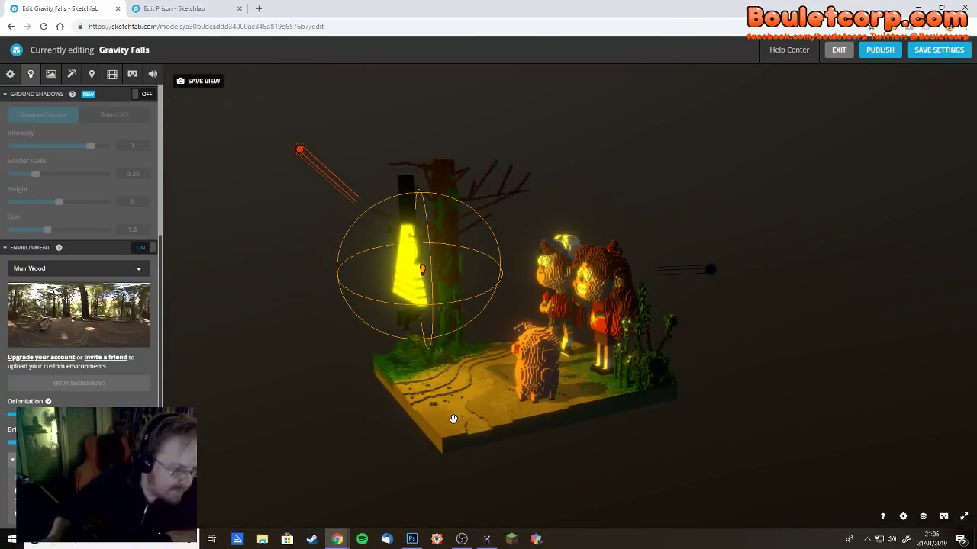
mouse_move(682, 430)
mouse_down()
mouse_move(493, 447)
mouse_move(373, 428)
mouse_up()
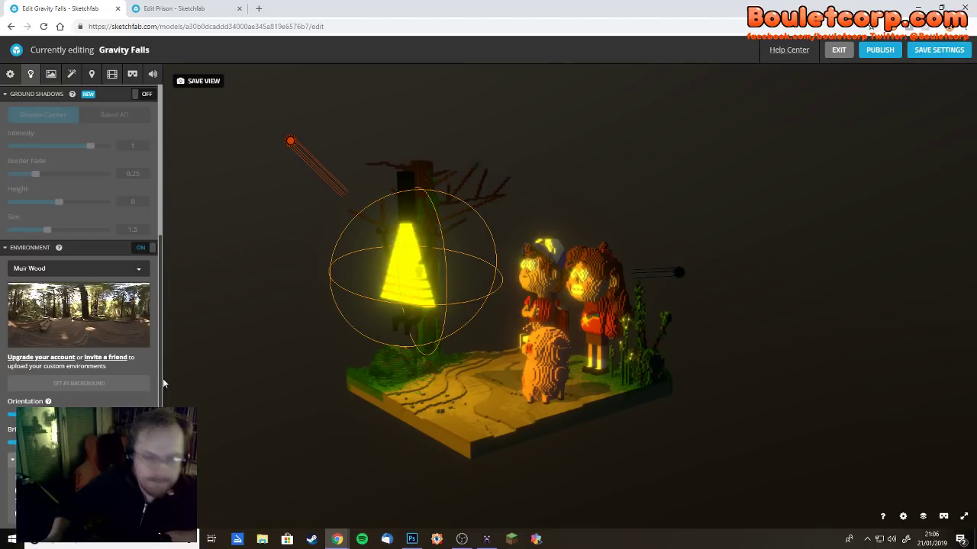
- Set the yellow point light's intensity to 0.7555 and its falloff to 0.91
mouse_move(381, 405)
mouse_down()
mouse_move(768, 430)
mouse_move(716, 432)
mouse_move(702, 414)
mouse_move(746, 399)
mouse_move(691, 419)
mouse_move(700, 422)
mouse_up()
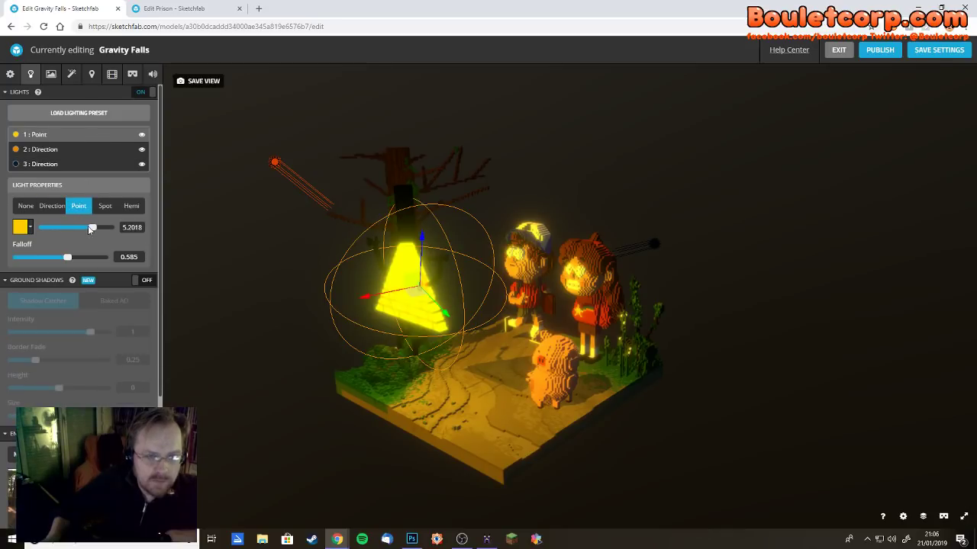
drag(88, 227, 76, 230)
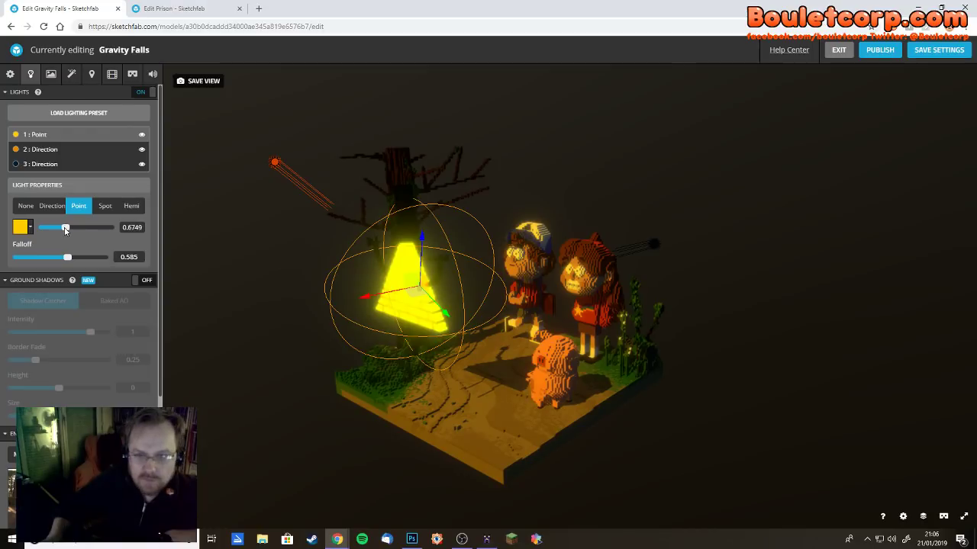
drag(269, 342, 249, 282)
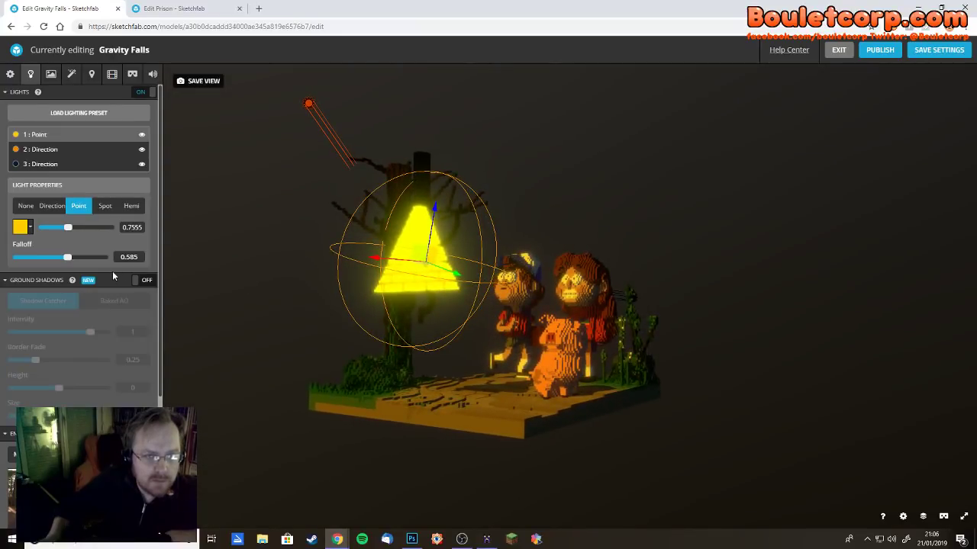
drag(68, 258, 103, 256)
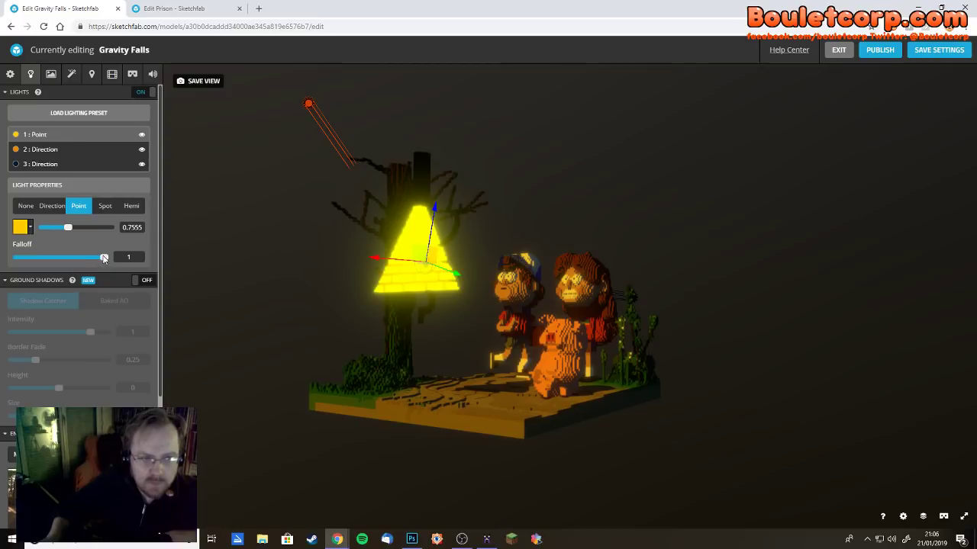
mouse_move(104, 258)
mouse_down()
mouse_move(72, 258)
mouse_move(111, 257)
mouse_up()
mouse_move(74, 279)
drag(445, 348, 424, 387)
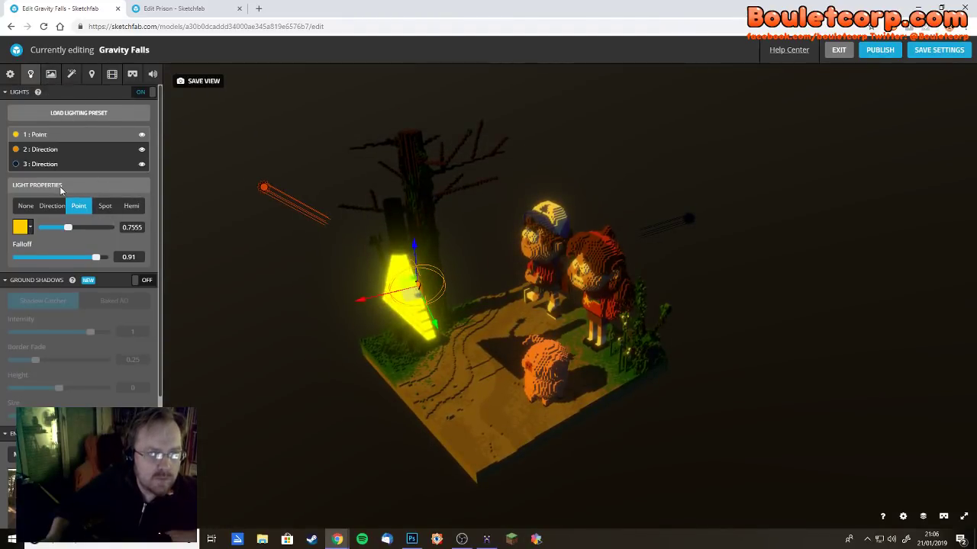
- Set the orange directional light's shadow bias to 0.7766
click(48, 150)
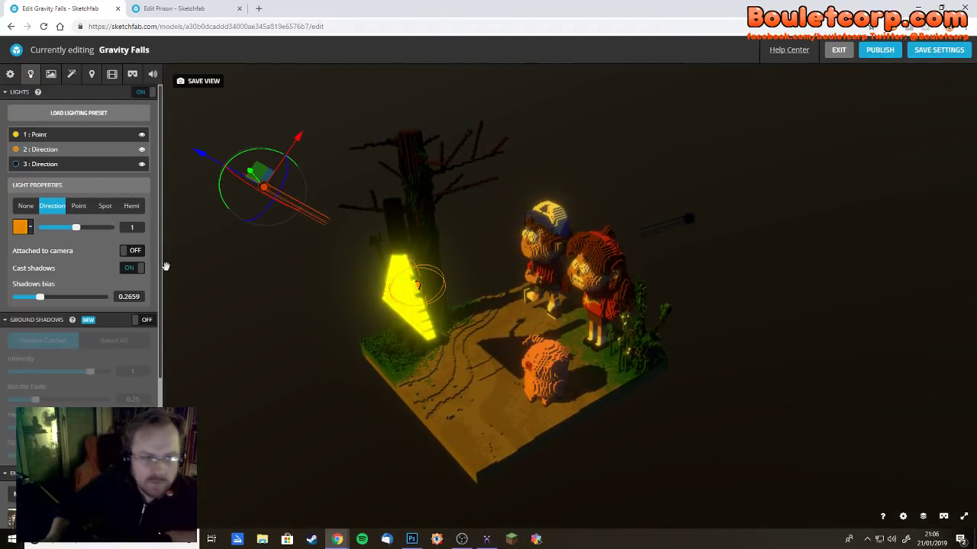
drag(43, 296, 86, 298)
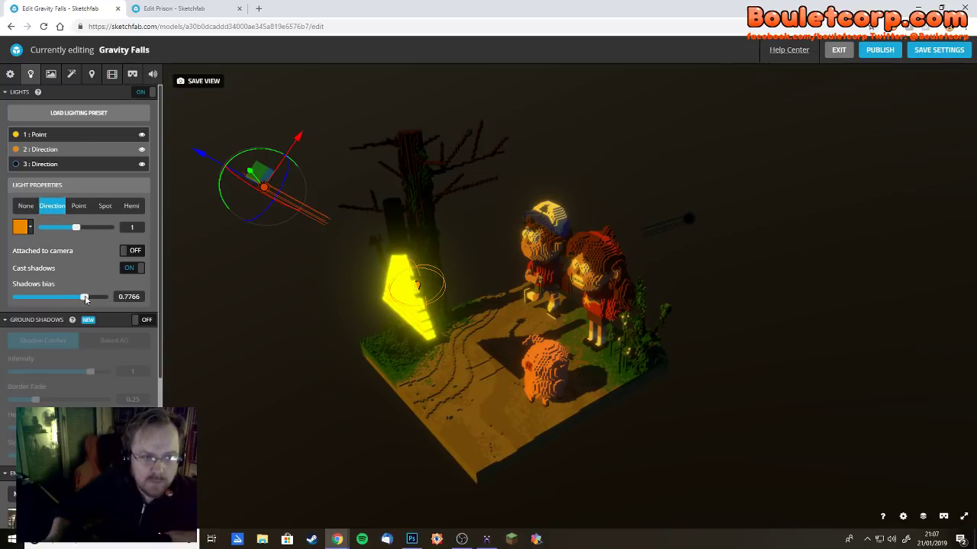
- Raise the orange directional light's shadow bias to 0.9415 and check the shadows from the front and back of the scene
drag(100, 298, 104, 299)
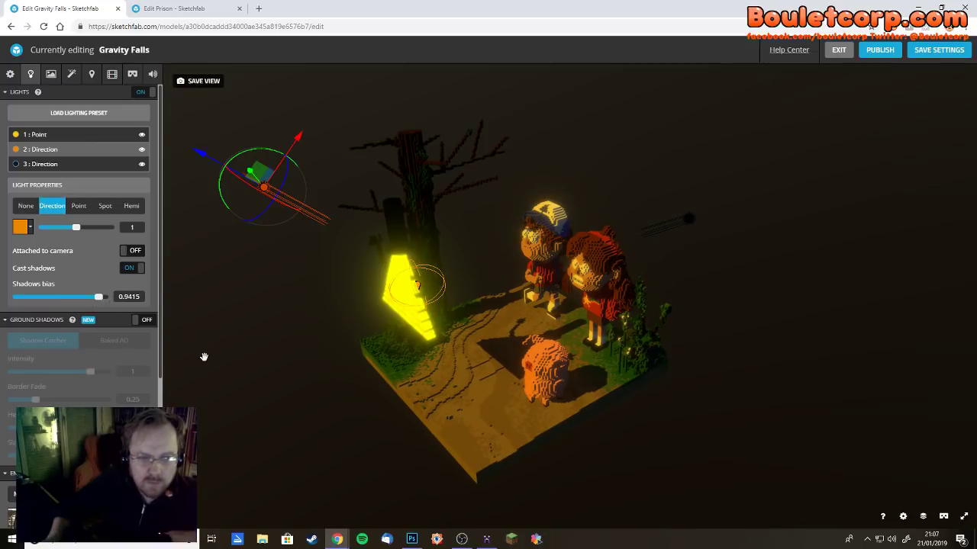
drag(203, 354, 182, 371)
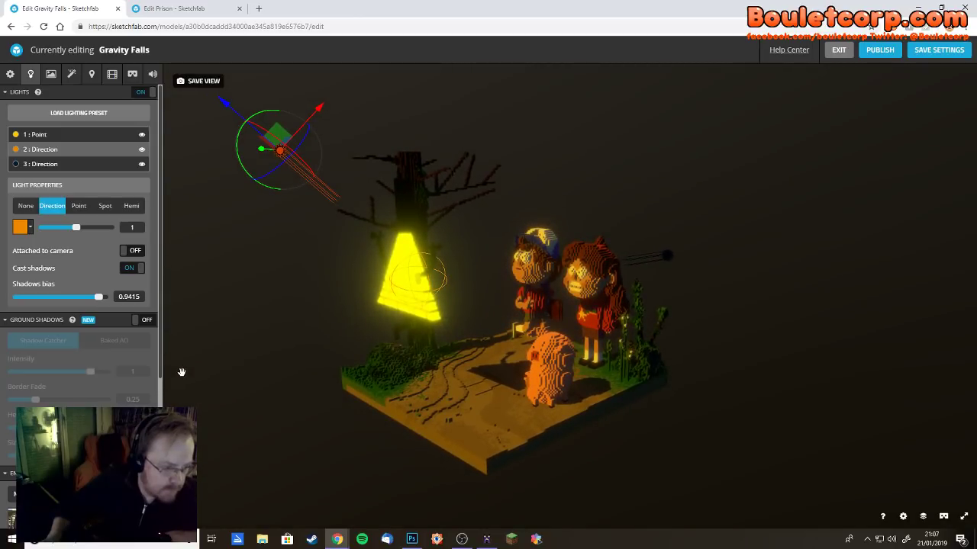
drag(465, 371, 388, 377)
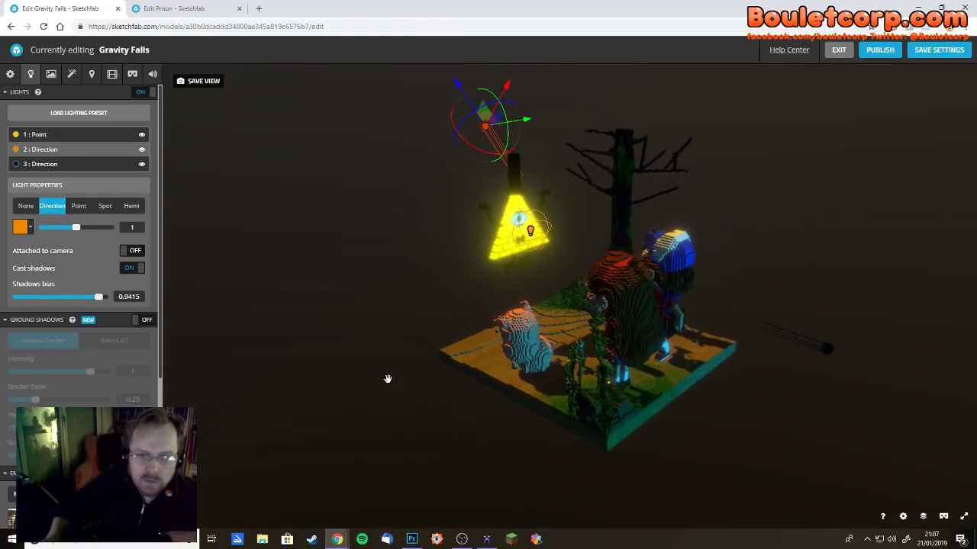
- Keep the bloom threshold at 0 and reduce the bloom intensity to 0.333 in the post-processing filters
click(71, 75)
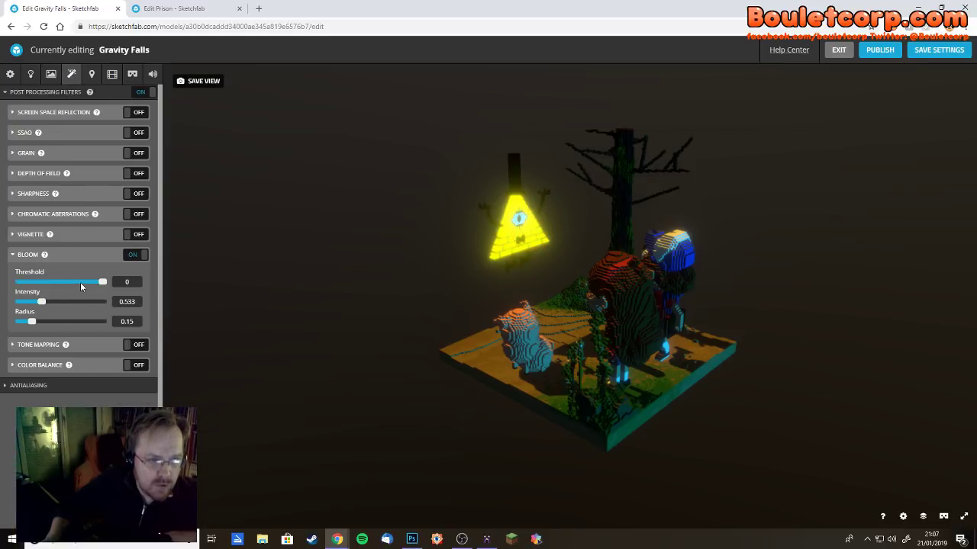
drag(81, 283, 178, 283)
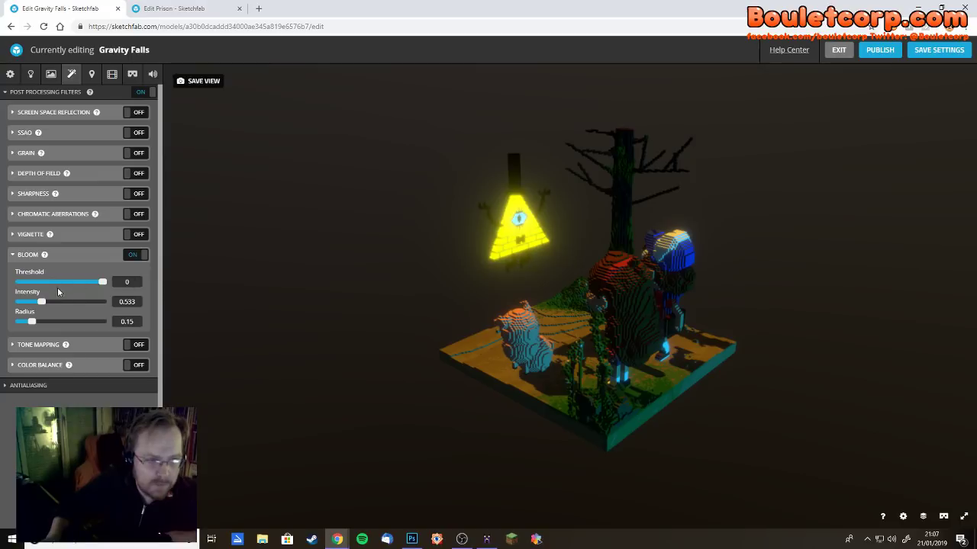
drag(42, 303, 35, 304)
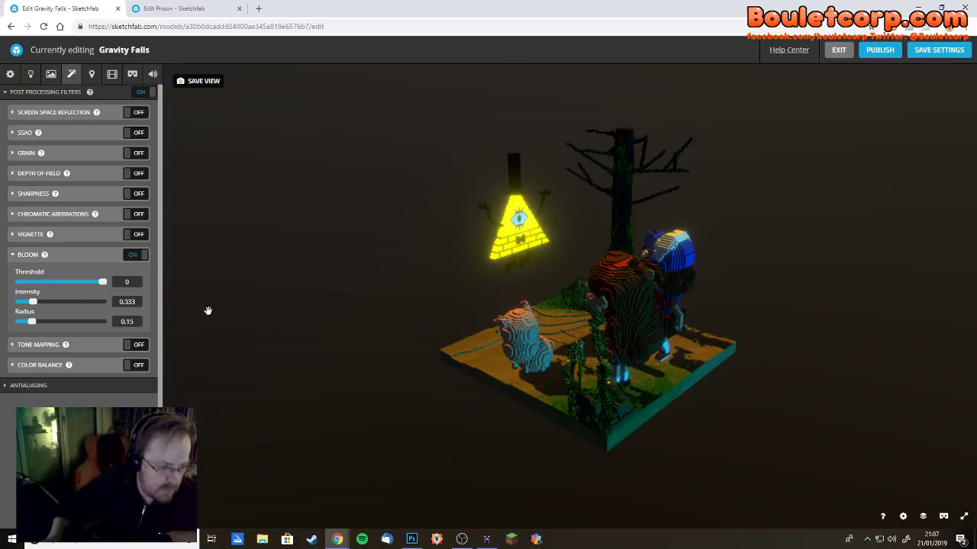
- Examine the bloom on the glowing triangle, the characters and the pig from several angles and distances
drag(221, 314, 618, 305)
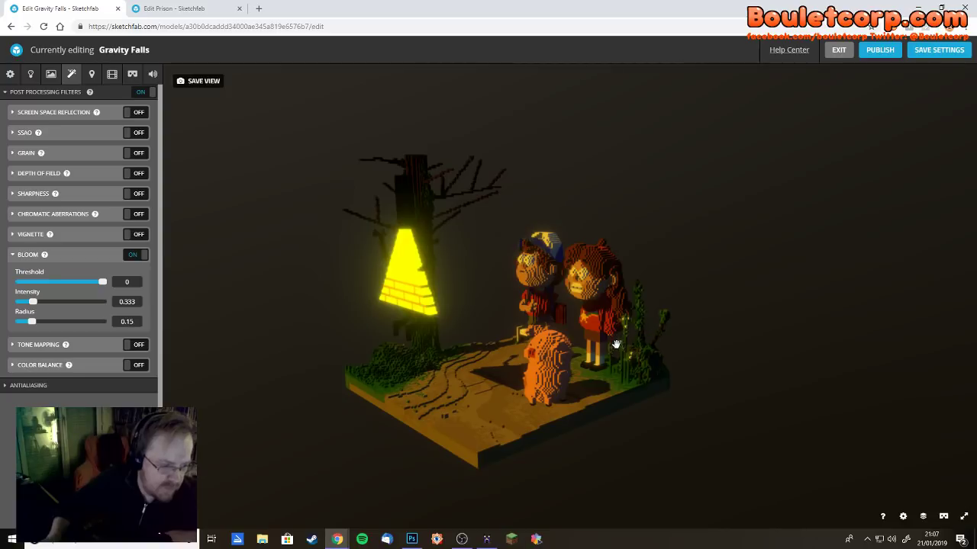
mouse_move(617, 345)
mouse_down()
mouse_move(645, 342)
mouse_move(621, 360)
mouse_move(703, 342)
mouse_move(770, 361)
mouse_move(890, 359)
mouse_move(844, 349)
mouse_move(614, 369)
mouse_move(532, 360)
mouse_move(629, 359)
mouse_move(694, 374)
mouse_move(754, 359)
mouse_up()
scroll(703, 342, up, 3)
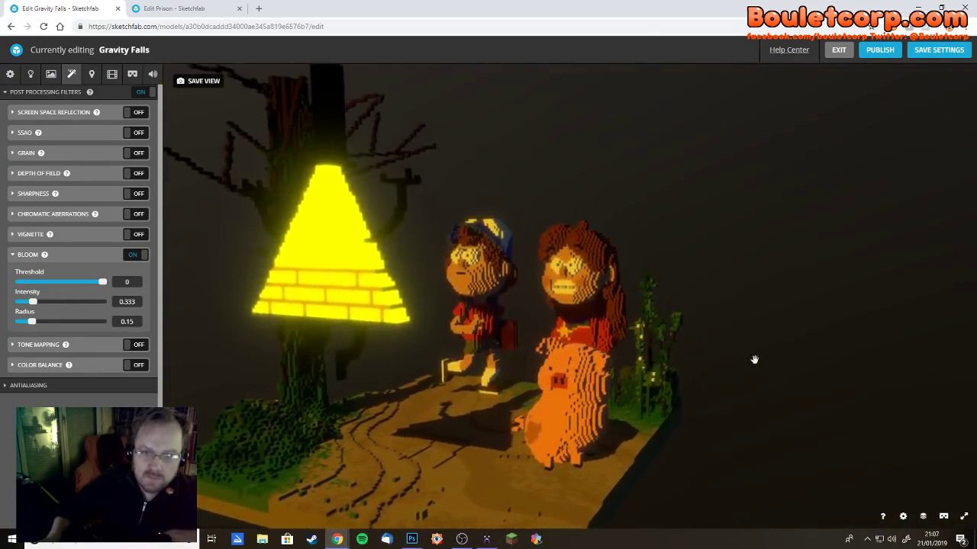
scroll(692, 356, down, 5)
mouse_move(691, 355)
mouse_down()
mouse_move(626, 390)
mouse_move(659, 377)
mouse_move(480, 381)
mouse_move(625, 384)
mouse_move(578, 394)
mouse_move(713, 369)
mouse_move(667, 394)
mouse_up()
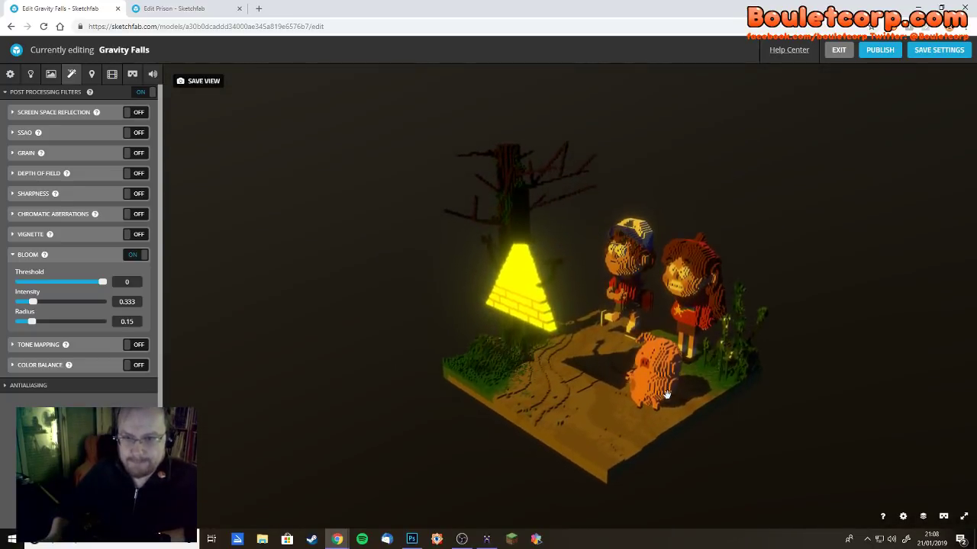
mouse_move(853, 310)
mouse_down()
mouse_move(842, 301)
mouse_move(855, 306)
mouse_move(763, 329)
mouse_up()
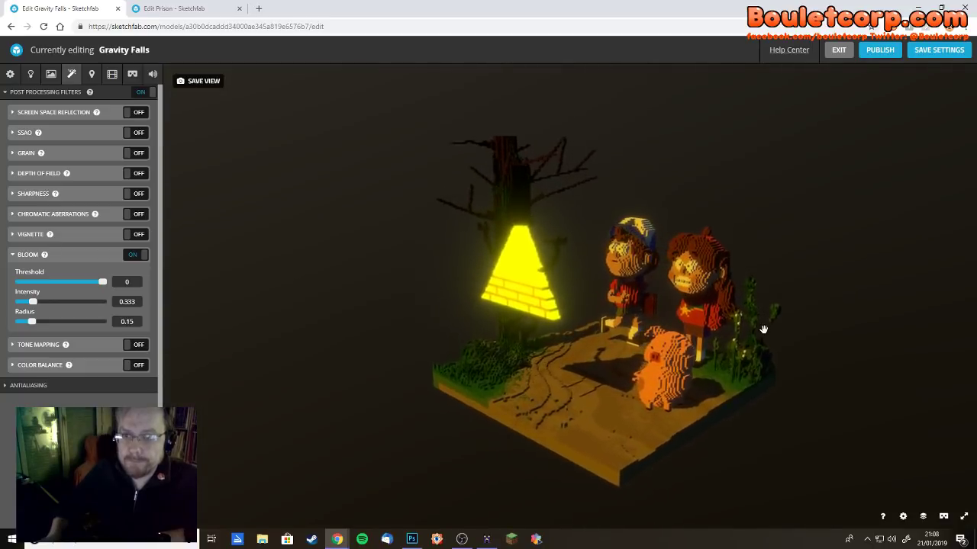
scroll(764, 362, up, 2)
mouse_move(831, 353)
mouse_down()
mouse_move(802, 344)
mouse_move(763, 371)
mouse_move(796, 305)
mouse_up()
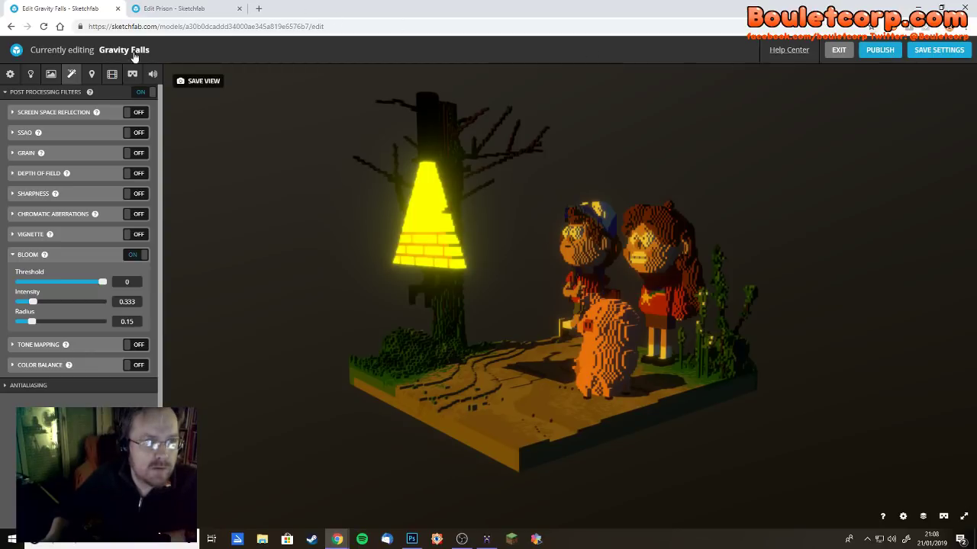
- Set the orange directional light's intensity to 0.7689 and check the lighting from behind the characters
click(31, 74)
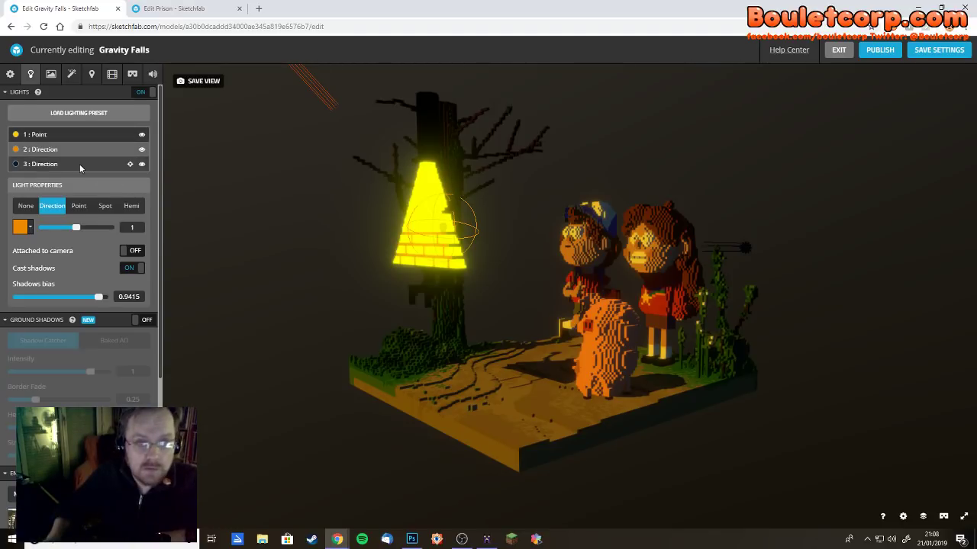
mouse_move(76, 230)
mouse_down()
mouse_move(64, 232)
mouse_move(69, 246)
mouse_up()
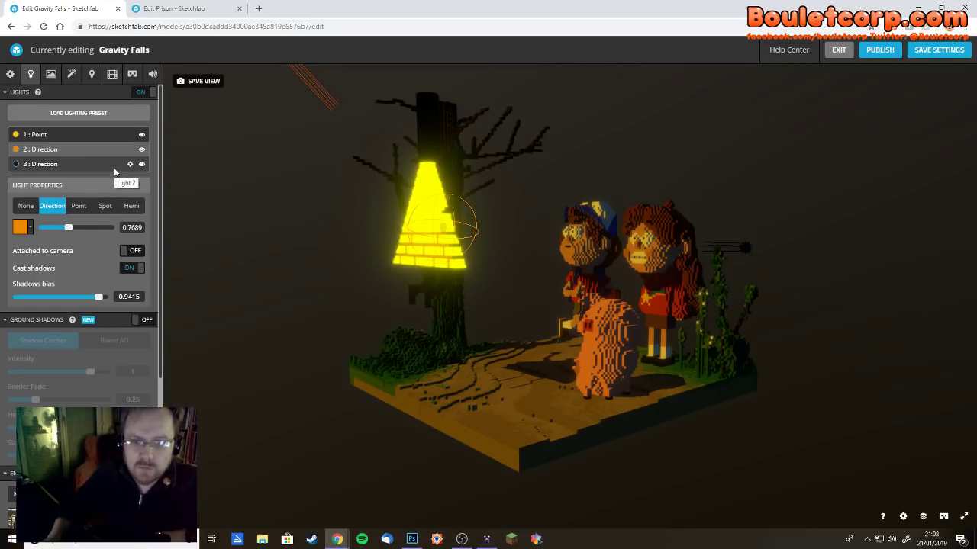
mouse_move(597, 338)
mouse_down()
mouse_move(659, 394)
mouse_move(634, 410)
mouse_move(277, 398)
mouse_up()
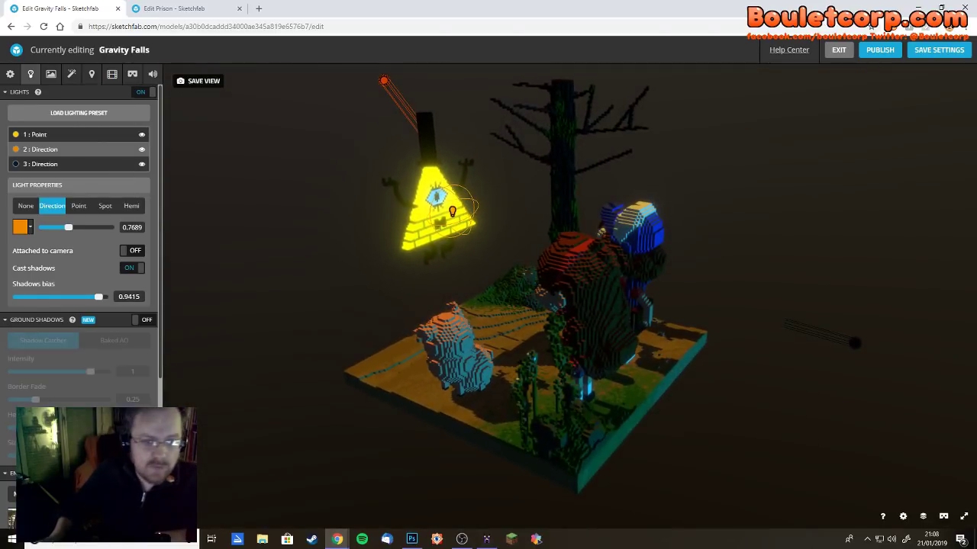
- Raise the brightness of the Muir Wood environment slightly and check the scene from the front
scroll(65, 405, down, 3)
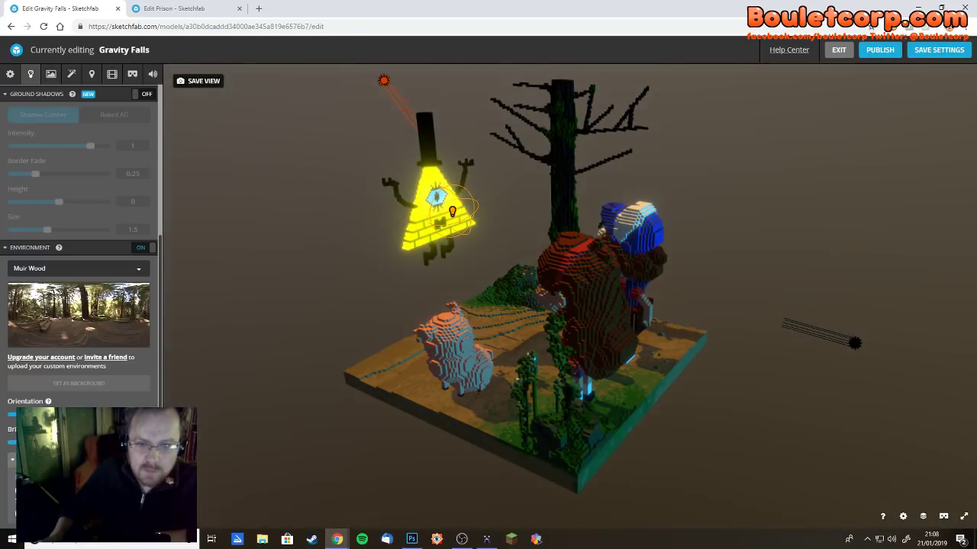
mouse_move(197, 394)
mouse_down()
mouse_move(272, 388)
mouse_move(327, 367)
mouse_move(312, 392)
mouse_move(287, 390)
mouse_move(300, 358)
mouse_move(344, 344)
mouse_move(325, 366)
mouse_up()
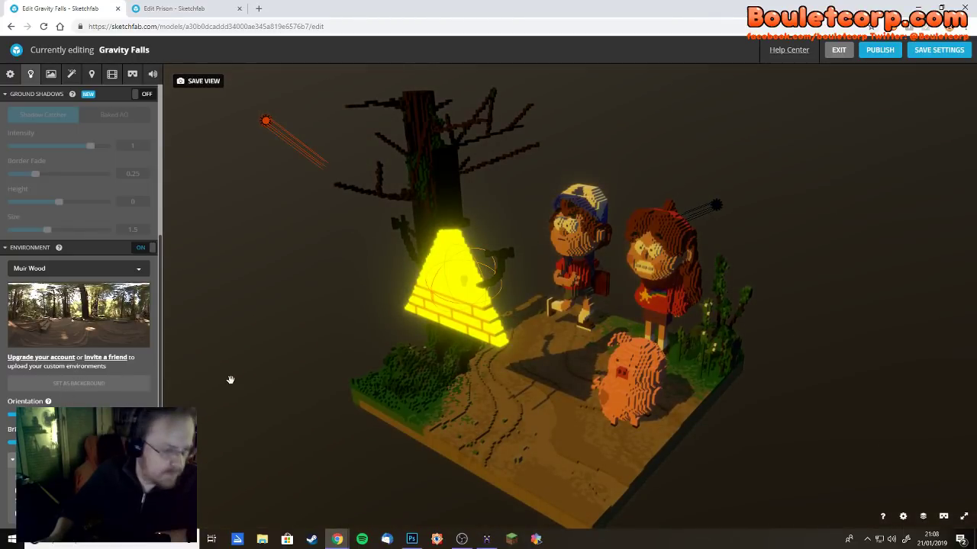
mouse_move(290, 375)
mouse_down()
mouse_move(301, 349)
mouse_move(316, 364)
mouse_move(298, 364)
mouse_move(364, 348)
mouse_move(453, 388)
mouse_move(850, 340)
mouse_move(649, 355)
mouse_move(594, 373)
mouse_up()
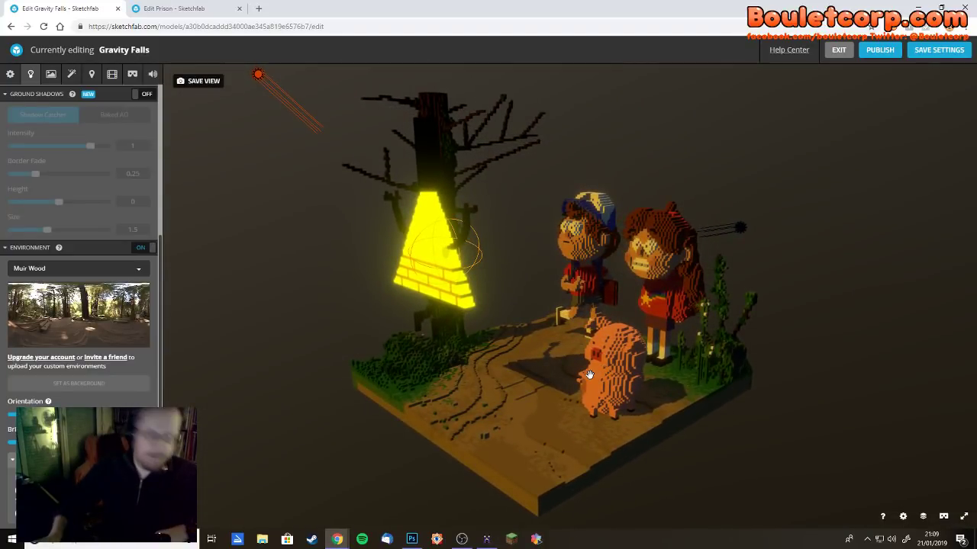
- Save the changed settings while publishing the Gravity Falls model, and cut its share link to the clipboard
click(880, 50)
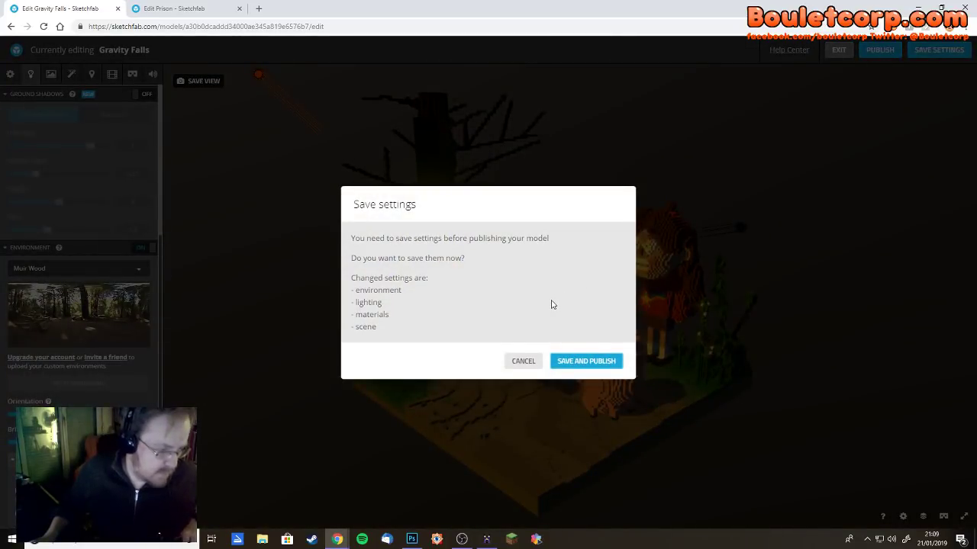
click(580, 363)
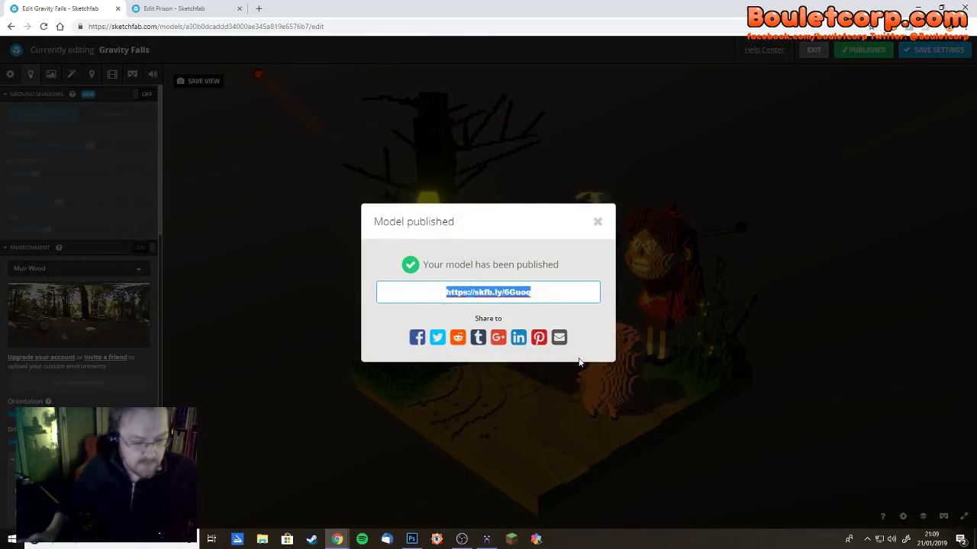
key(ctrl+x)
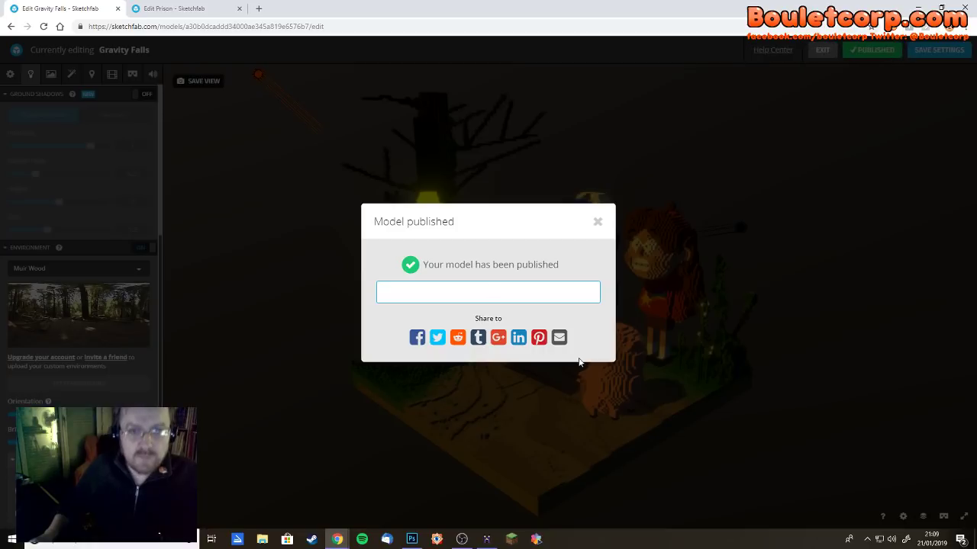
- Open the published model's share link in the browser tab holding the Prison editor and inspect the scene from several sides
click(219, 5)
click(205, 28)
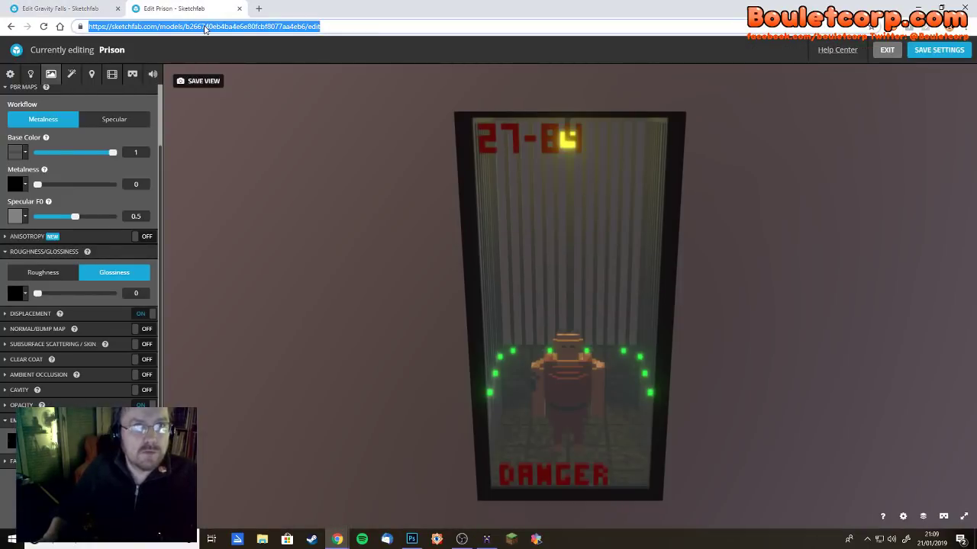
key(ctrl+v)
key(Return)
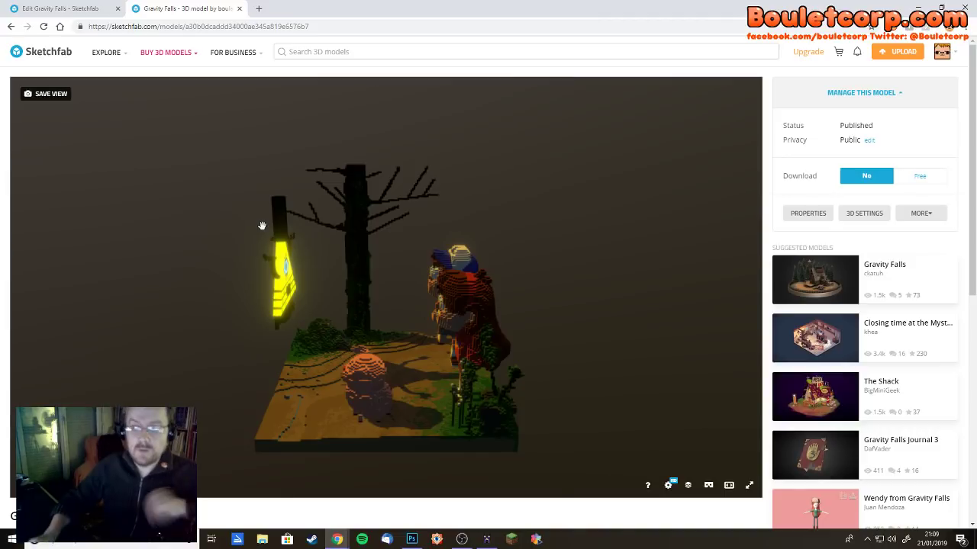
drag(294, 263, 331, 294)
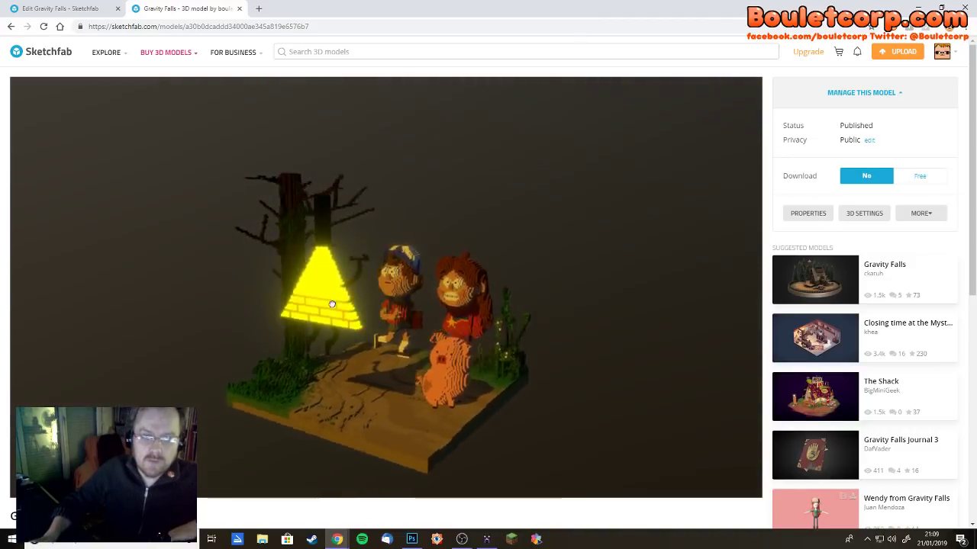
scroll(338, 301, up, 3)
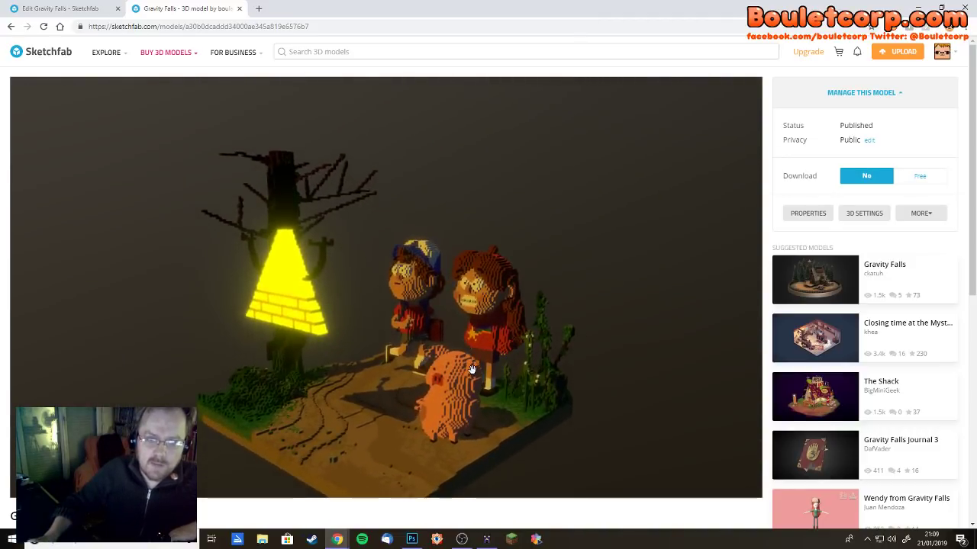
drag(338, 301, 491, 342)
mouse_move(390, 353)
mouse_down()
mouse_move(476, 349)
mouse_move(538, 371)
mouse_move(348, 365)
mouse_move(489, 356)
mouse_move(341, 299)
mouse_move(384, 279)
mouse_move(274, 295)
mouse_move(175, 290)
mouse_move(466, 279)
mouse_move(497, 296)
mouse_move(561, 292)
mouse_up()
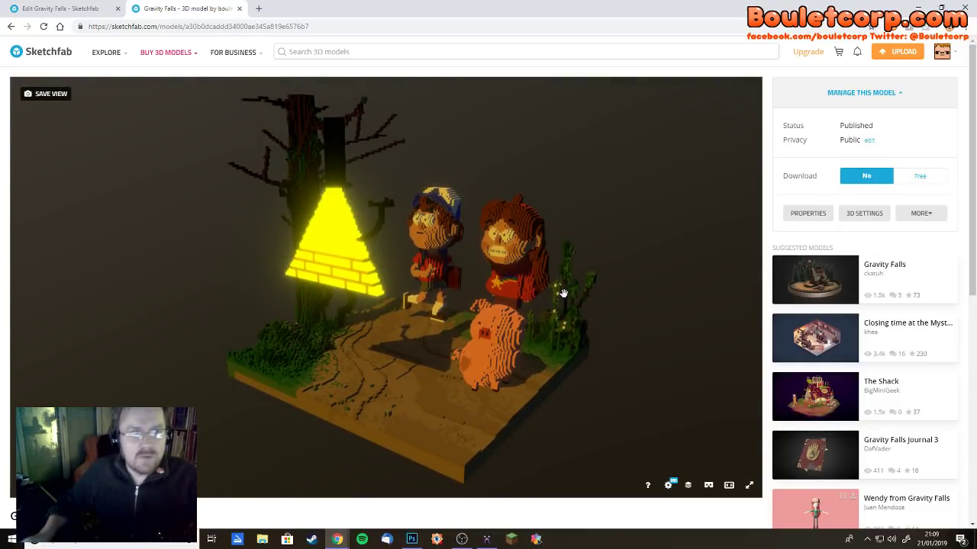
drag(578, 262, 501, 272)
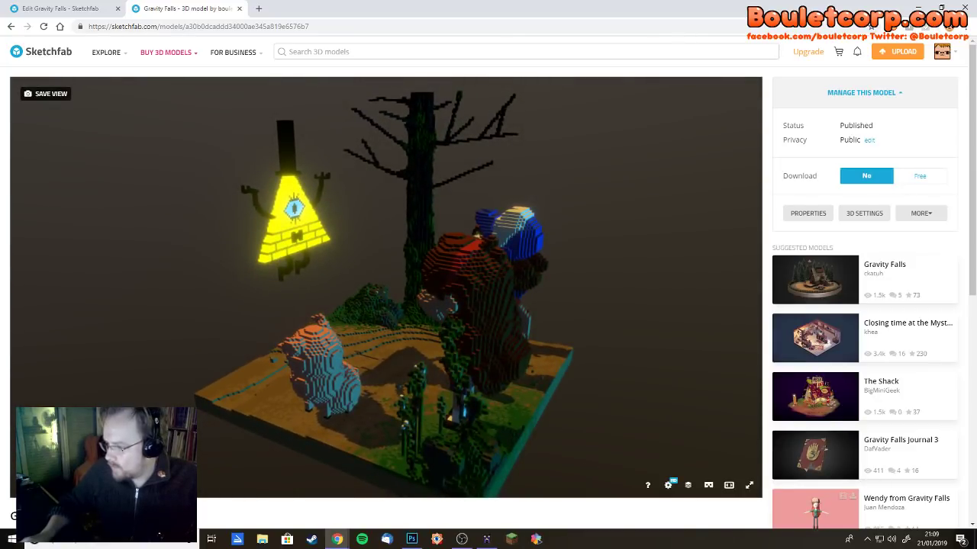
- Switch past the MagicaVoxel render to Cookie Clicker and pop all the wrinklers around the big cookie
key(alt+Tab)
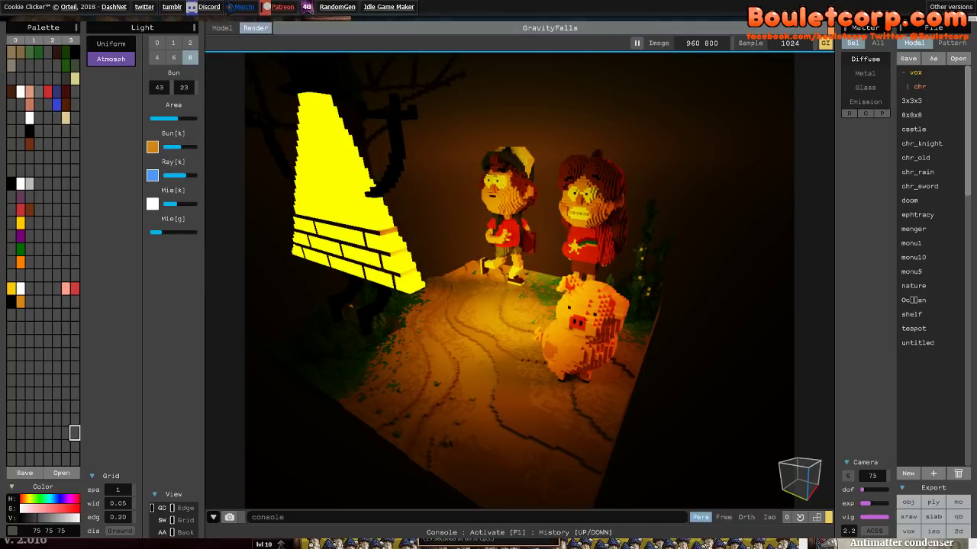
key(alt+Tab)
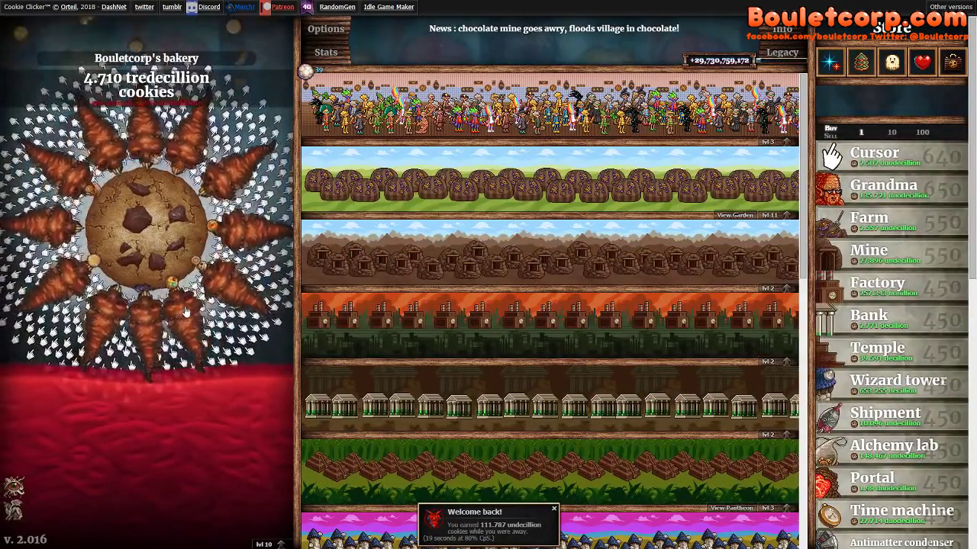
click(224, 279)
click(222, 246)
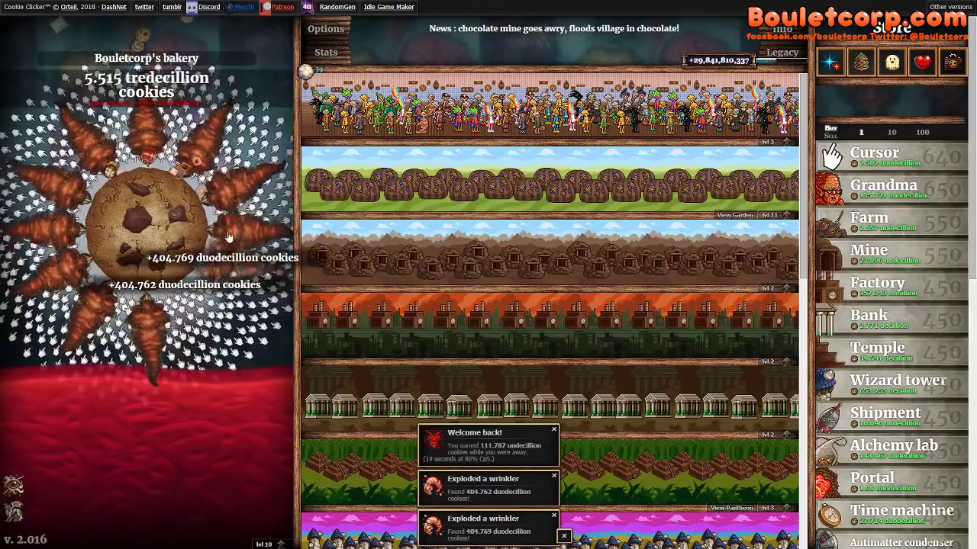
click(227, 209)
click(226, 183)
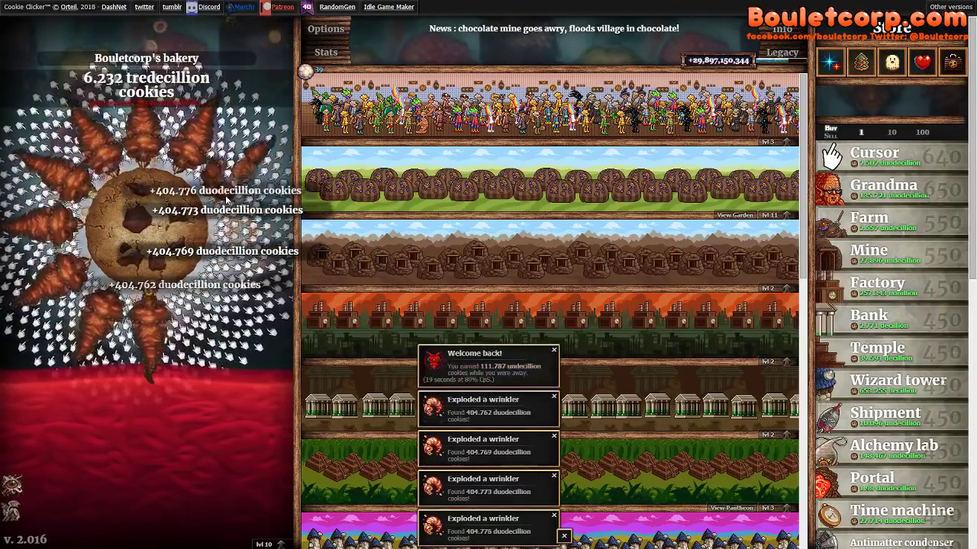
click(170, 140)
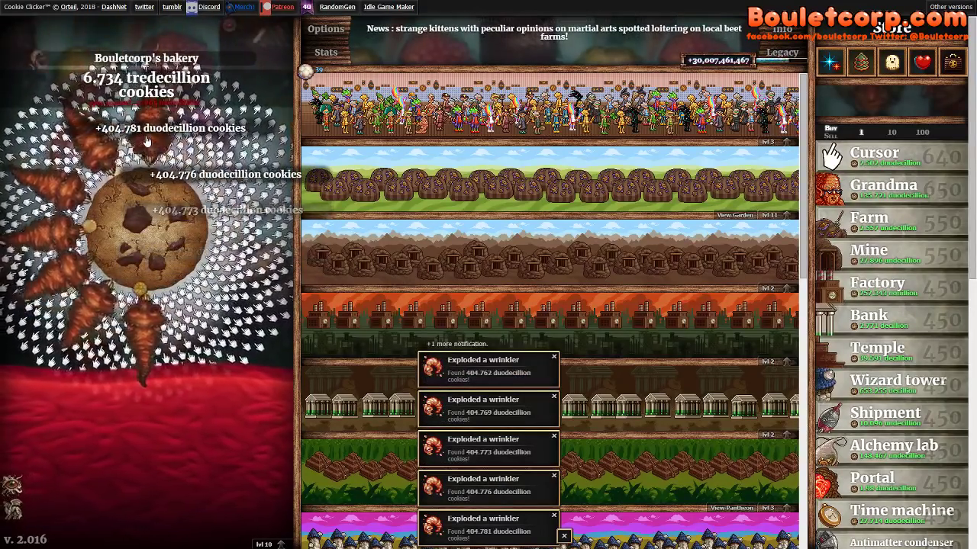
click(115, 141)
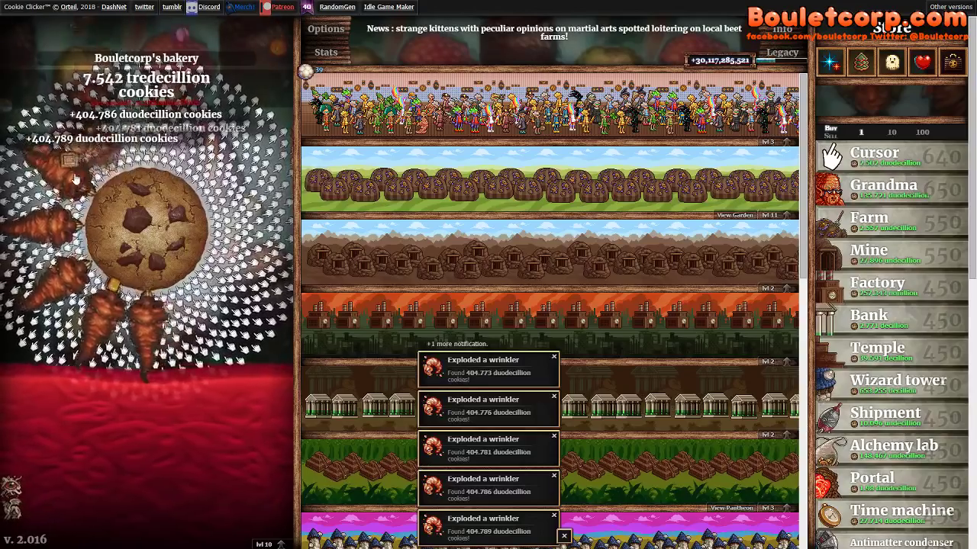
click(92, 146)
click(61, 185)
click(69, 221)
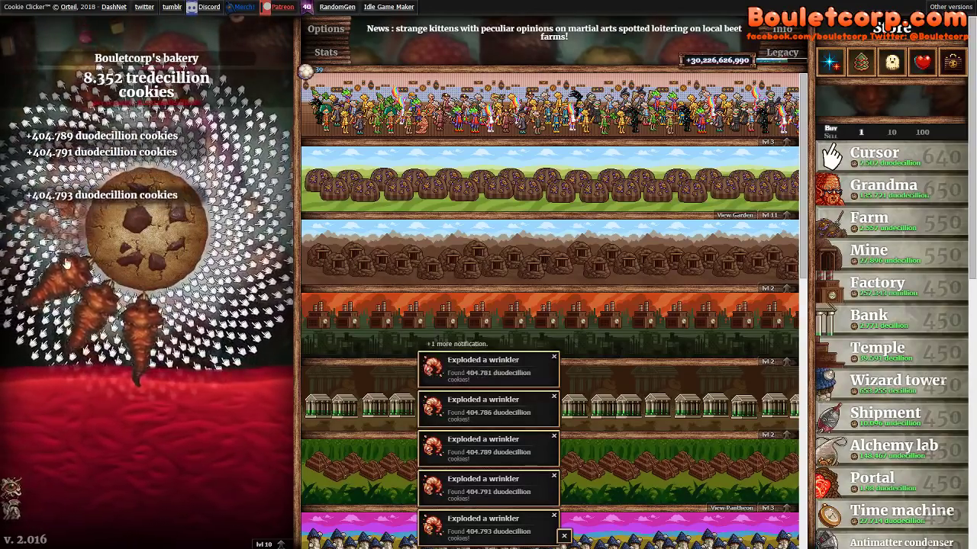
click(72, 267)
click(101, 307)
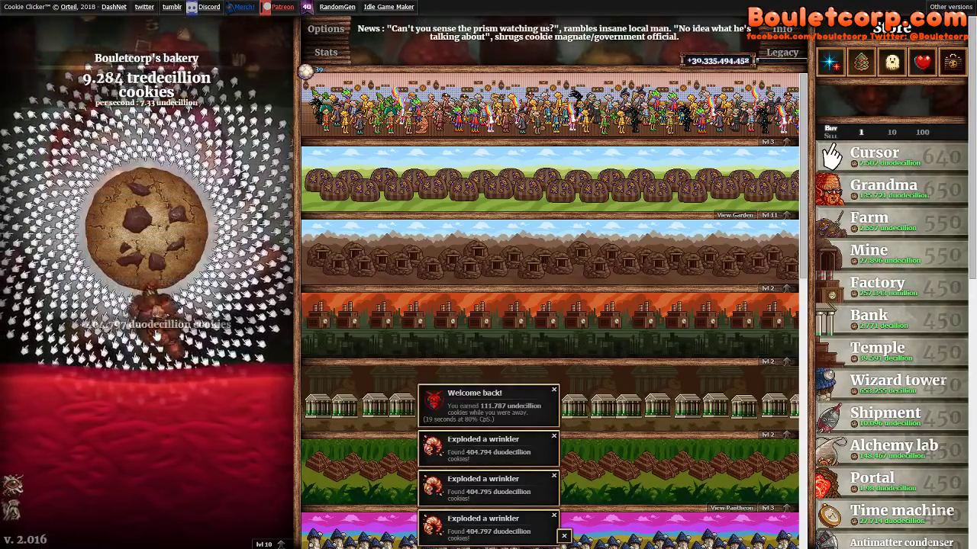
click(151, 336)
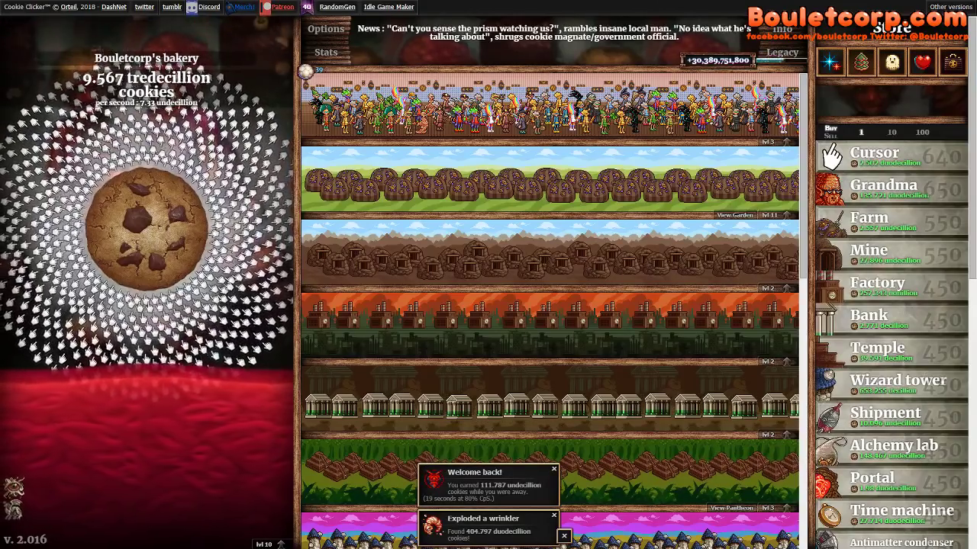
- Buy one Fractal engine from the Cookie Clicker store
scroll(917, 343, down, 4)
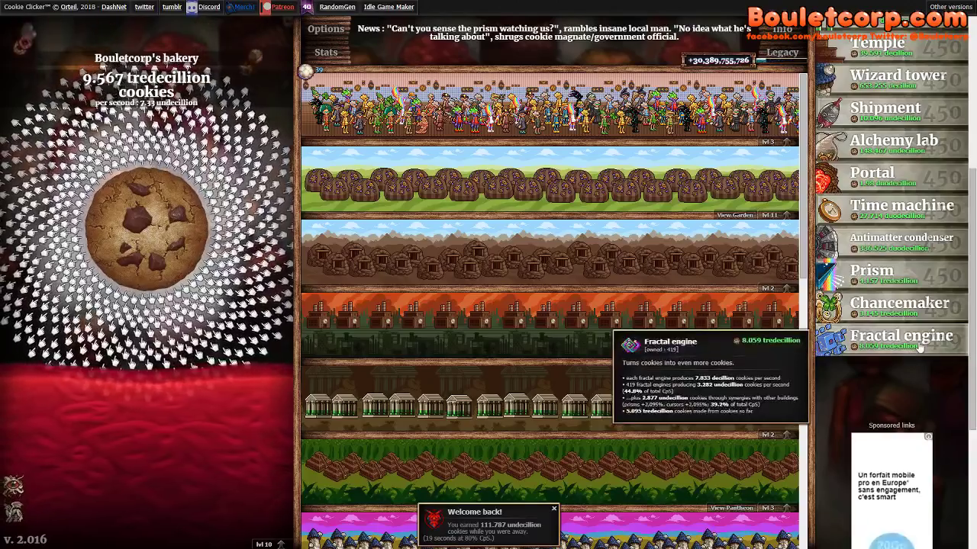
click(901, 350)
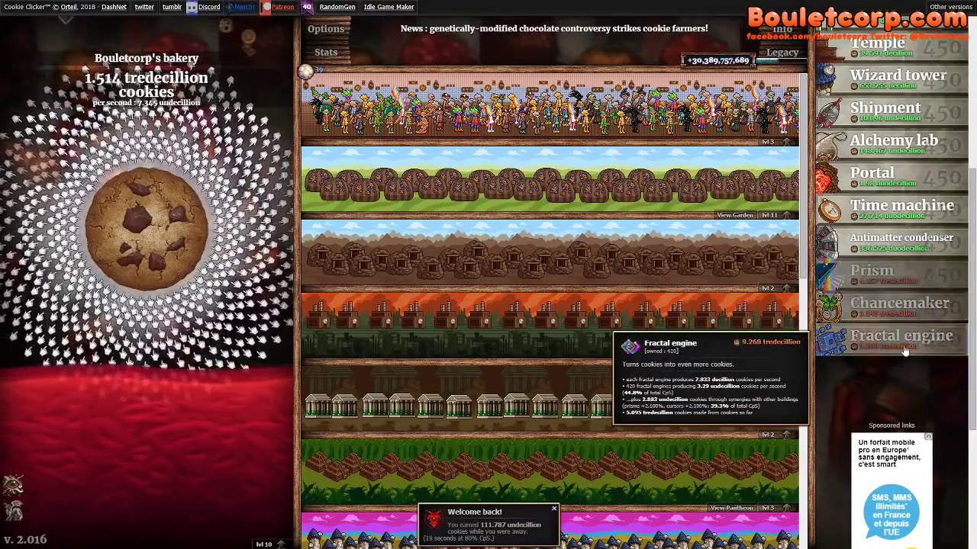
scroll(877, 369, up, 3)
scroll(879, 372, up, 1)
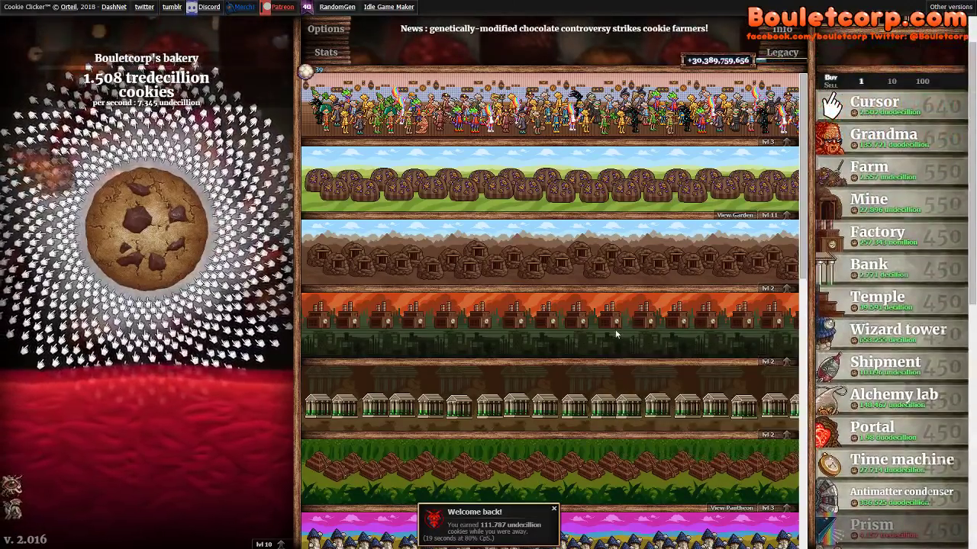